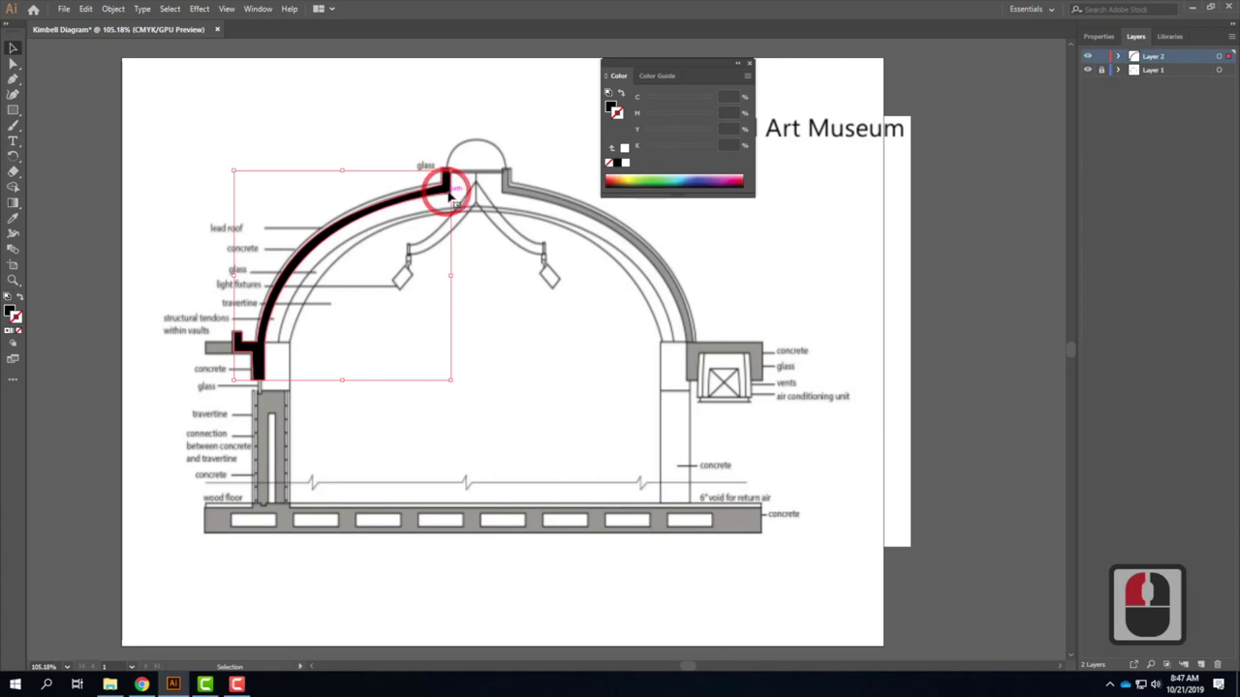
Create a vertically reflected copy of the black left vault half and position it over the right half of the vault section.
click(111, 9)
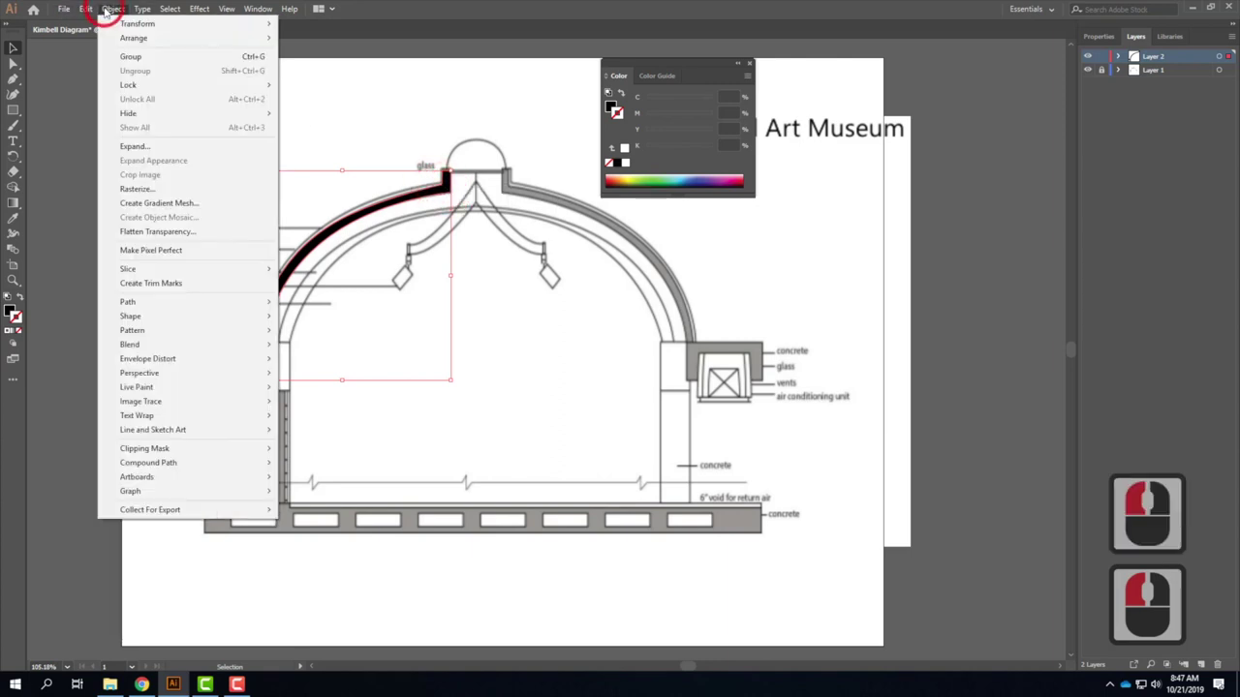
mouse_move(173, 25)
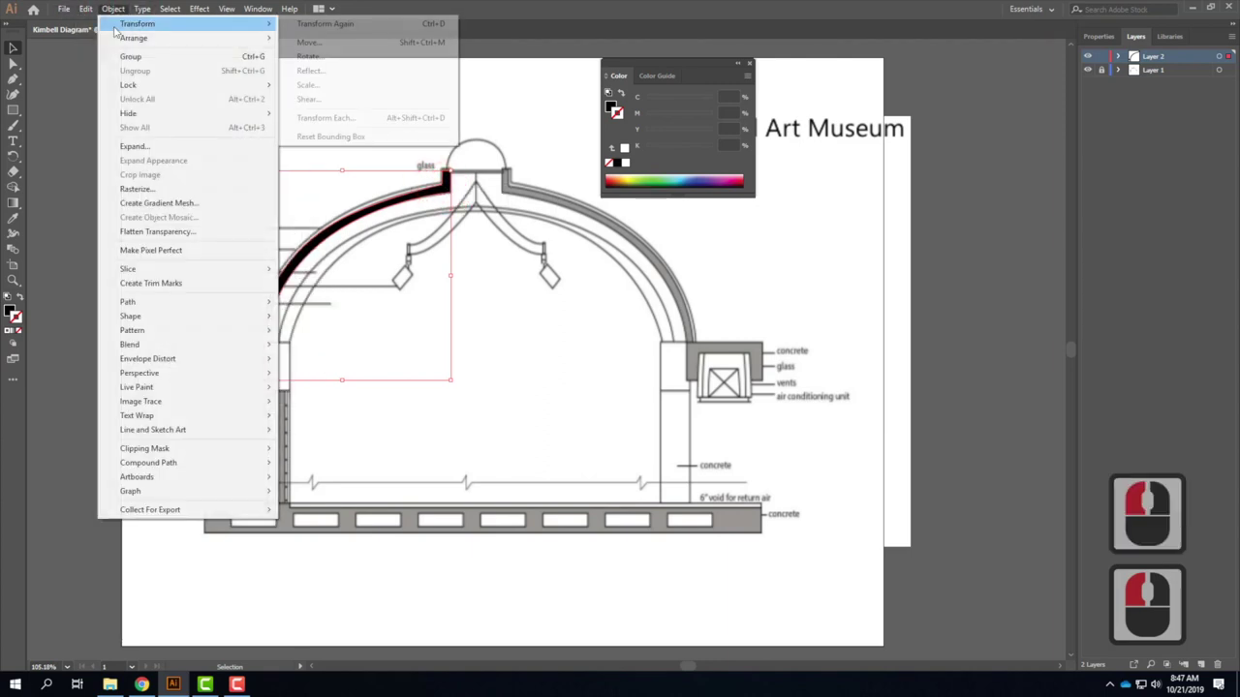
click(310, 71)
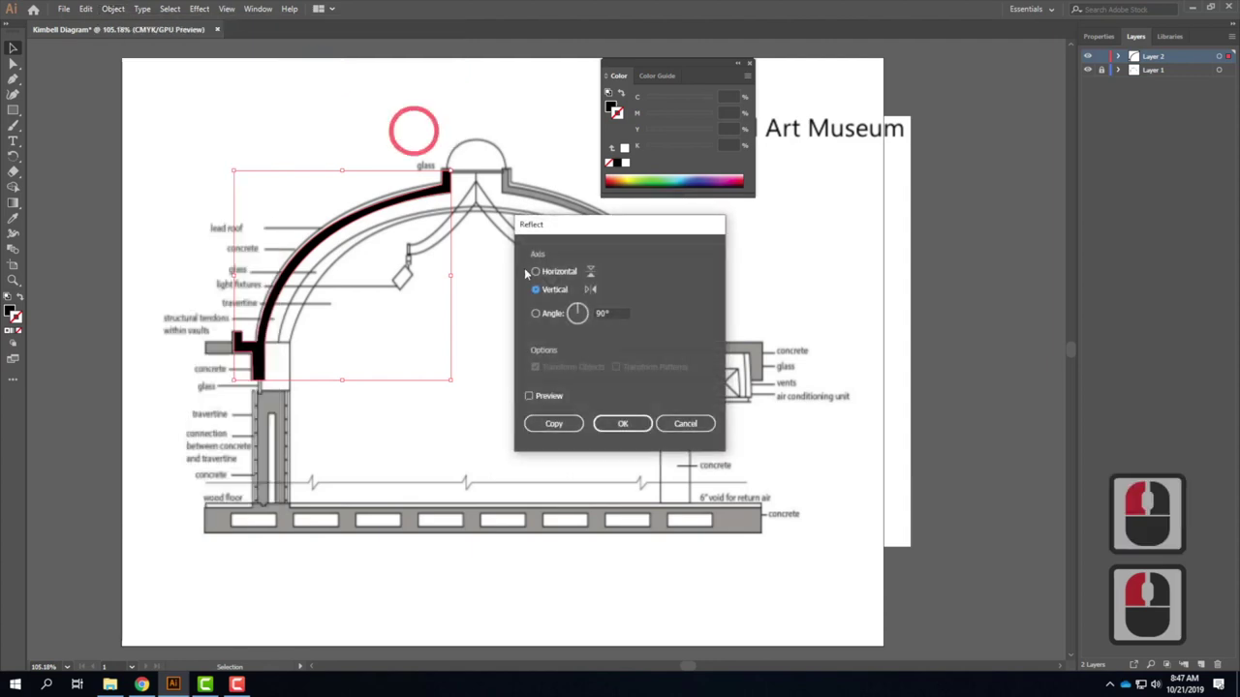
click(548, 425)
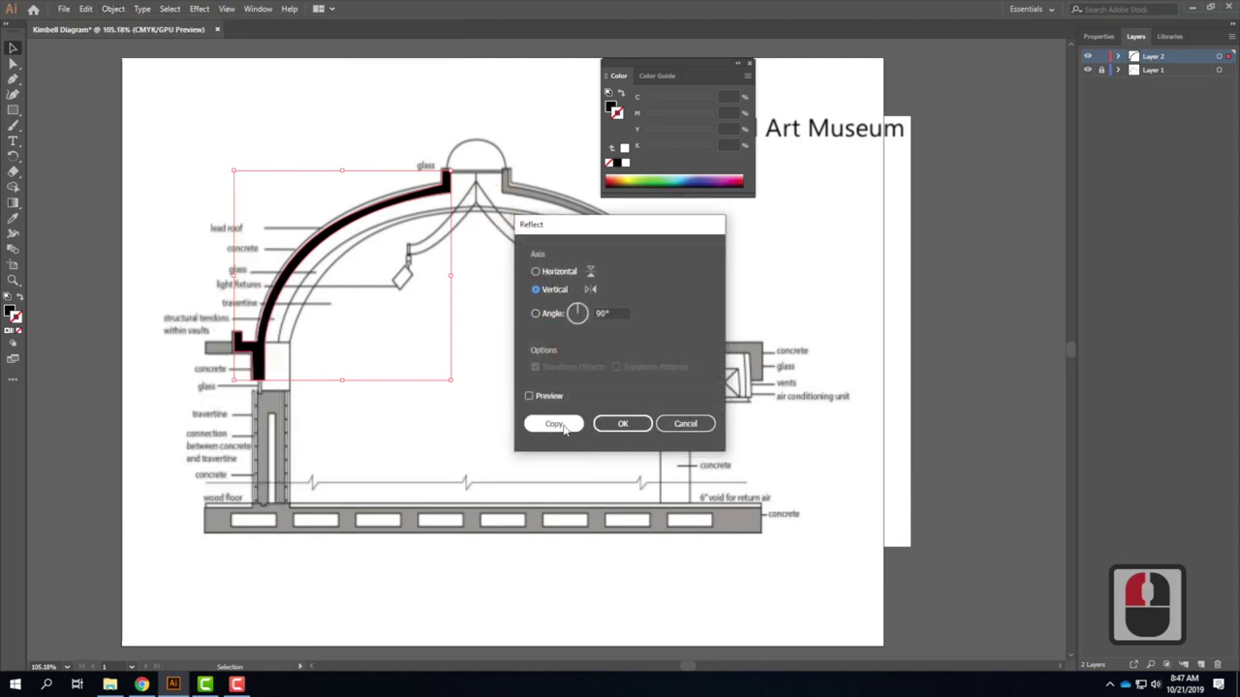
click(553, 424)
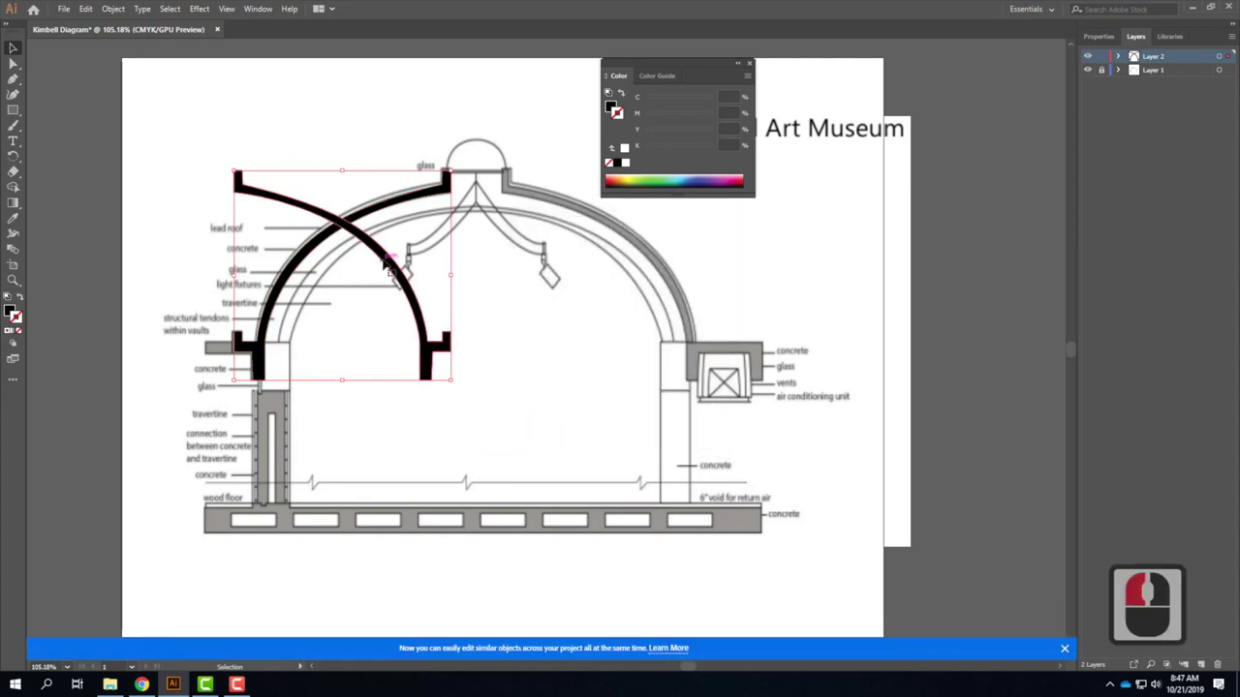
drag(395, 259, 663, 266)
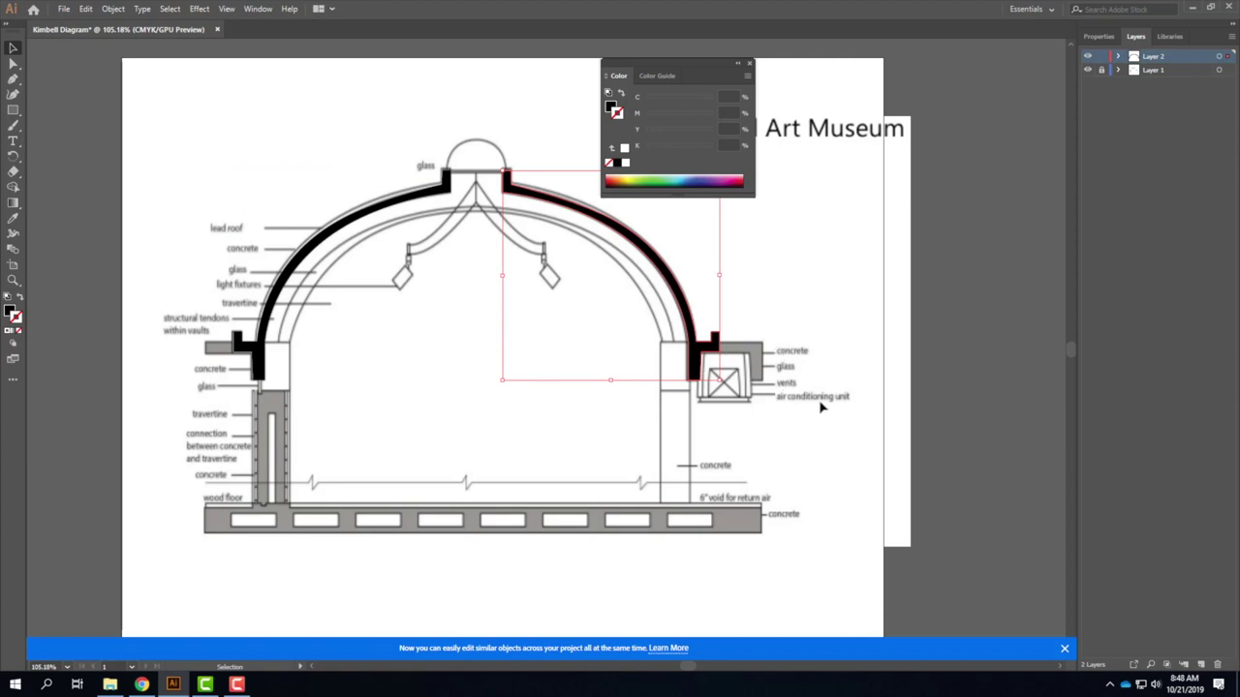
With the Pen tool, outline the floor slab's top edge up to the left wall and trace around that wall.
click(12, 79)
click(206, 506)
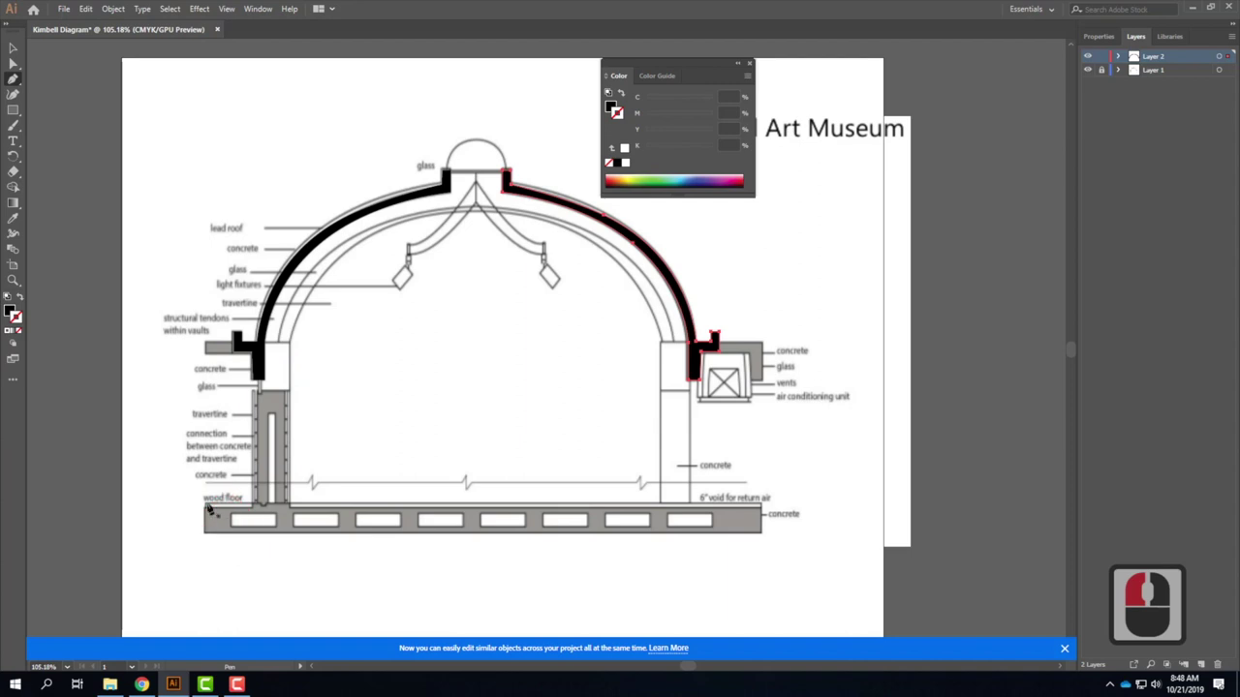
click(202, 503)
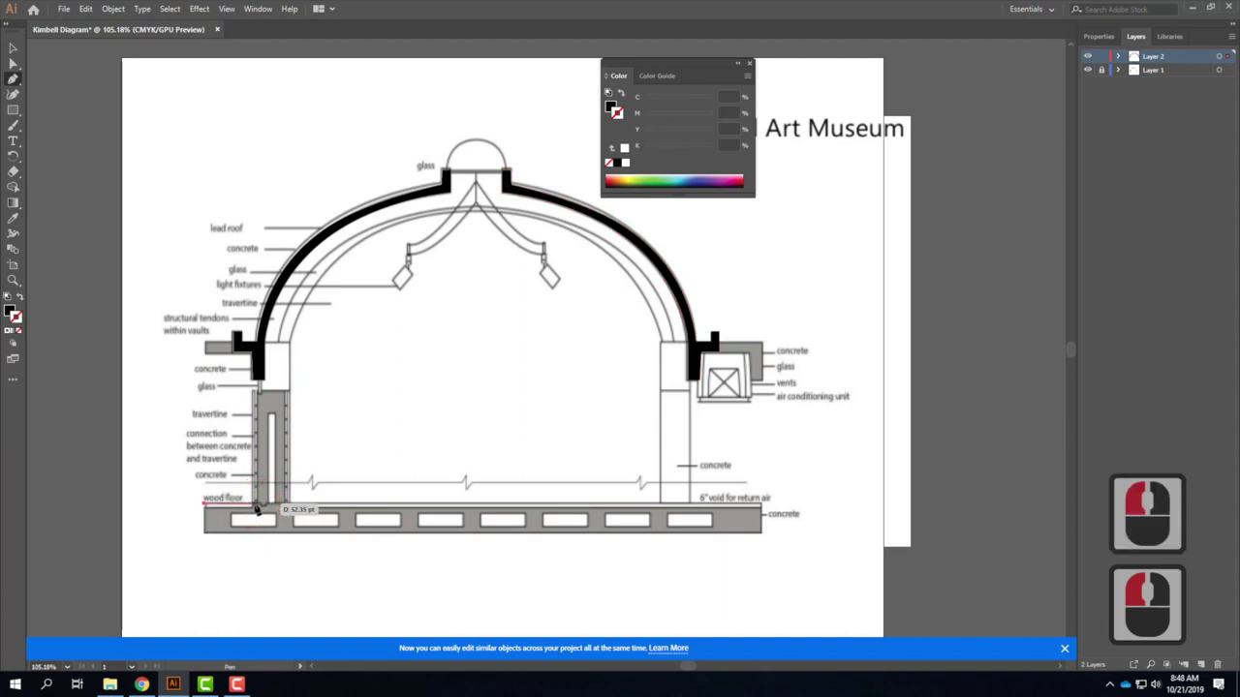
click(254, 500)
click(257, 392)
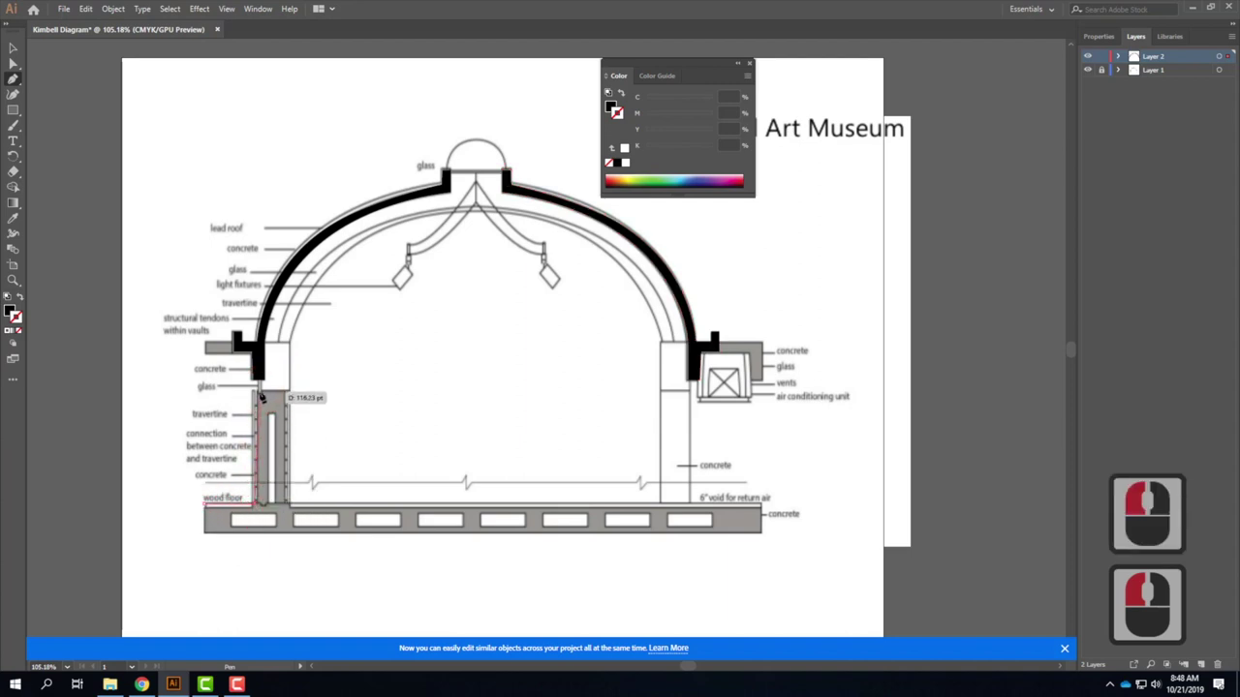
click(289, 392)
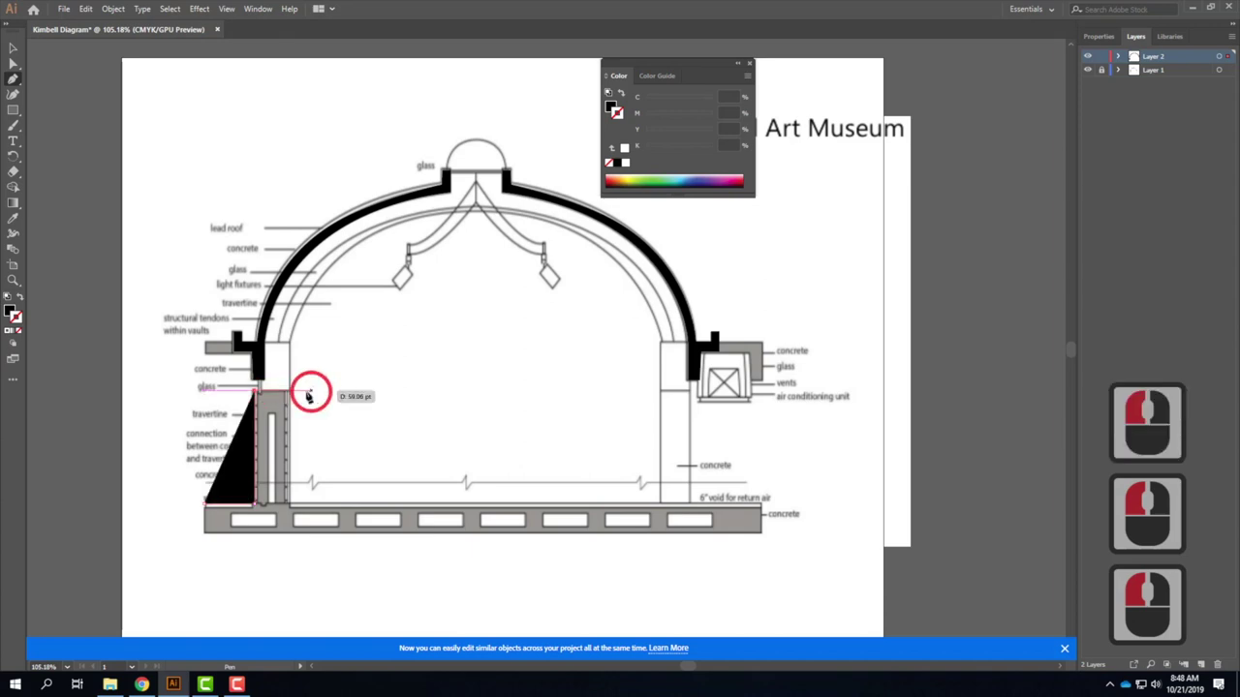
click(294, 518)
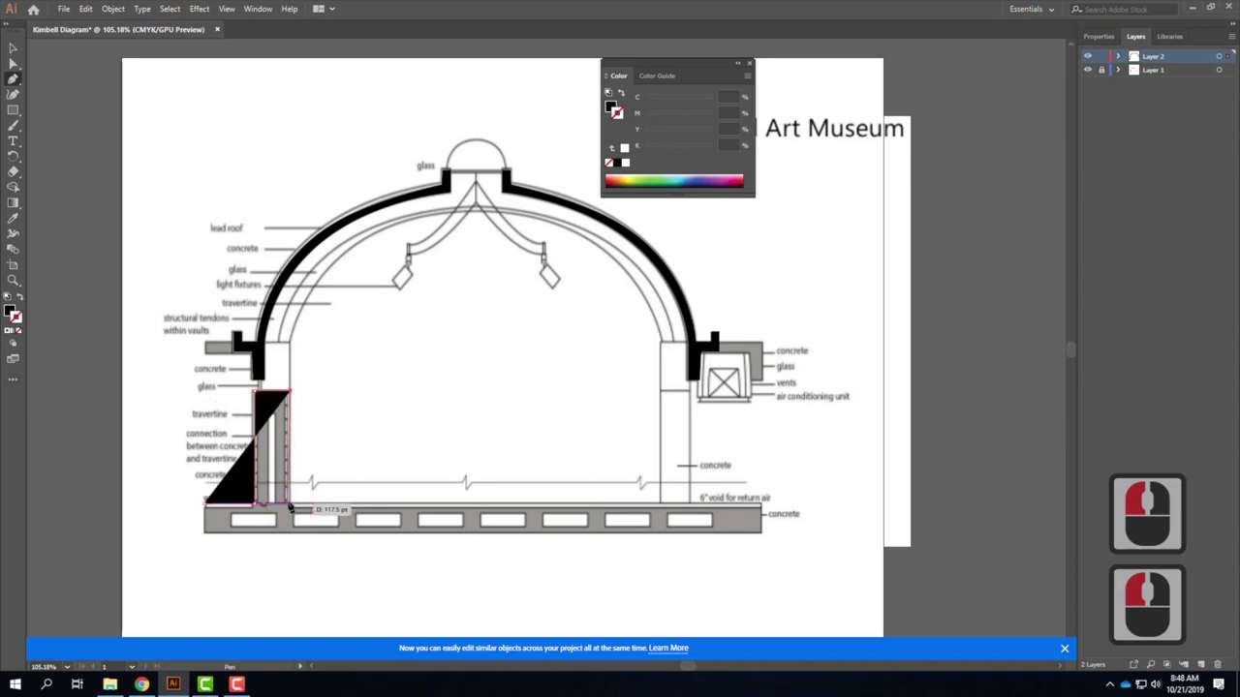
click(290, 505)
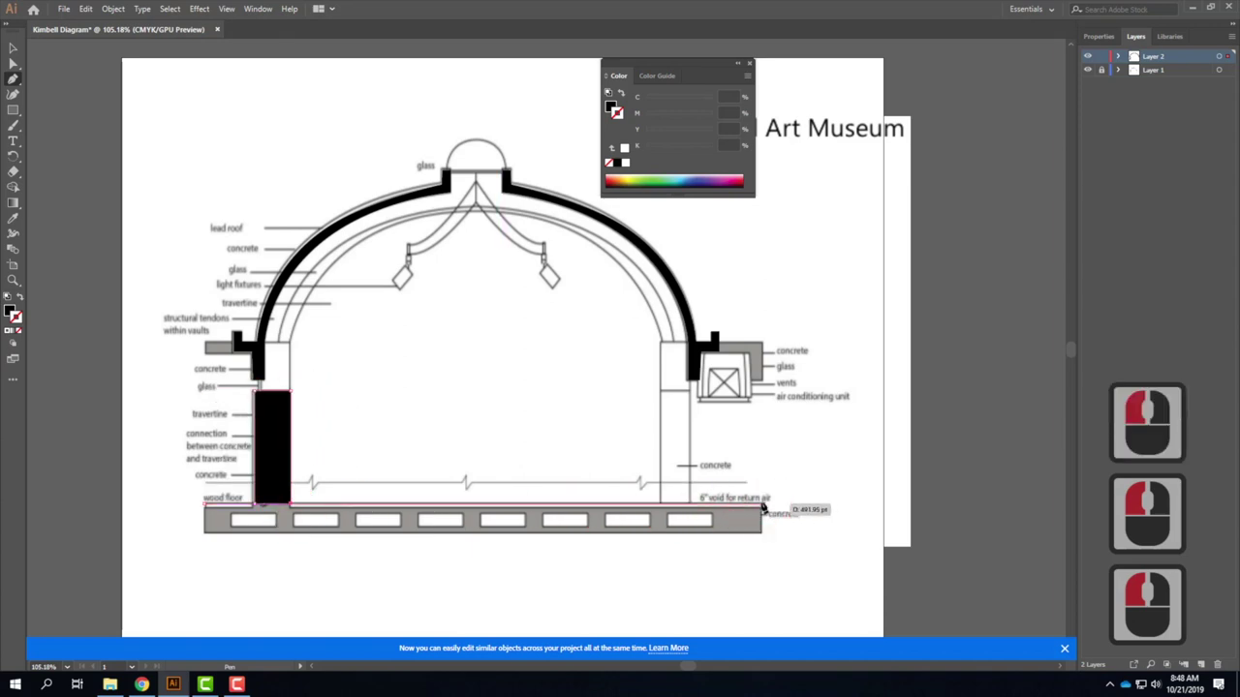
Continue the outline along the floor slab's top edge to its right end, around the bottom, and close the shape.
click(761, 505)
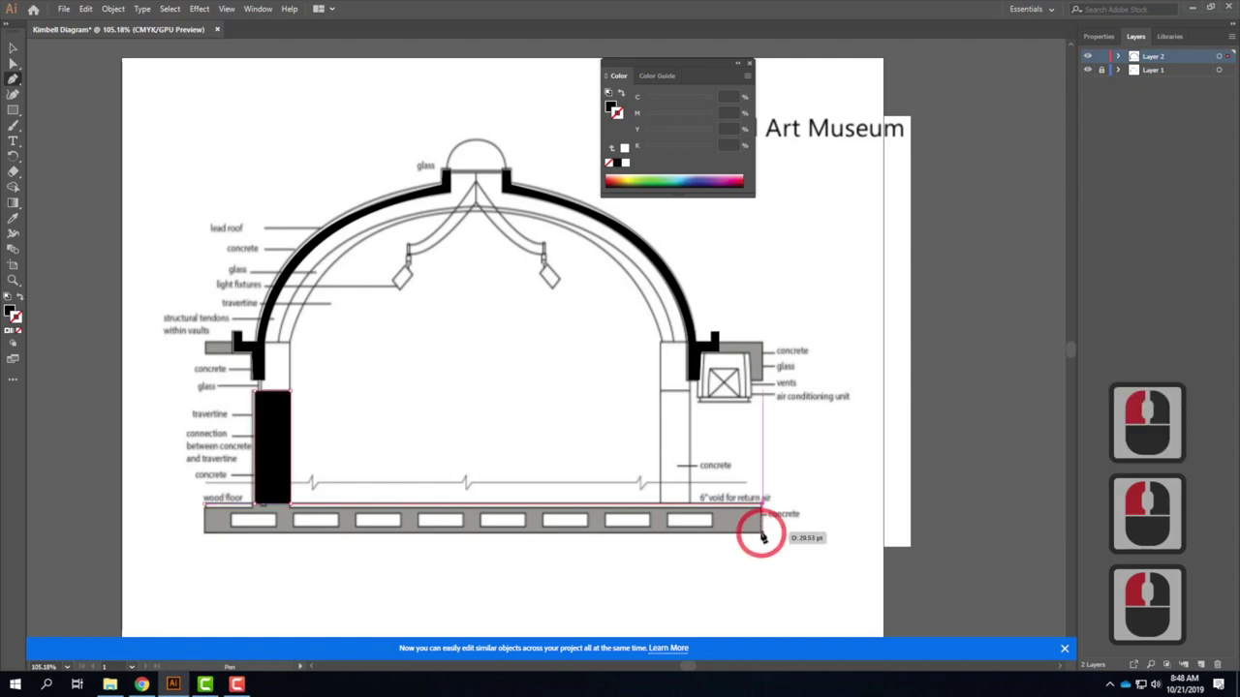
click(762, 533)
click(205, 532)
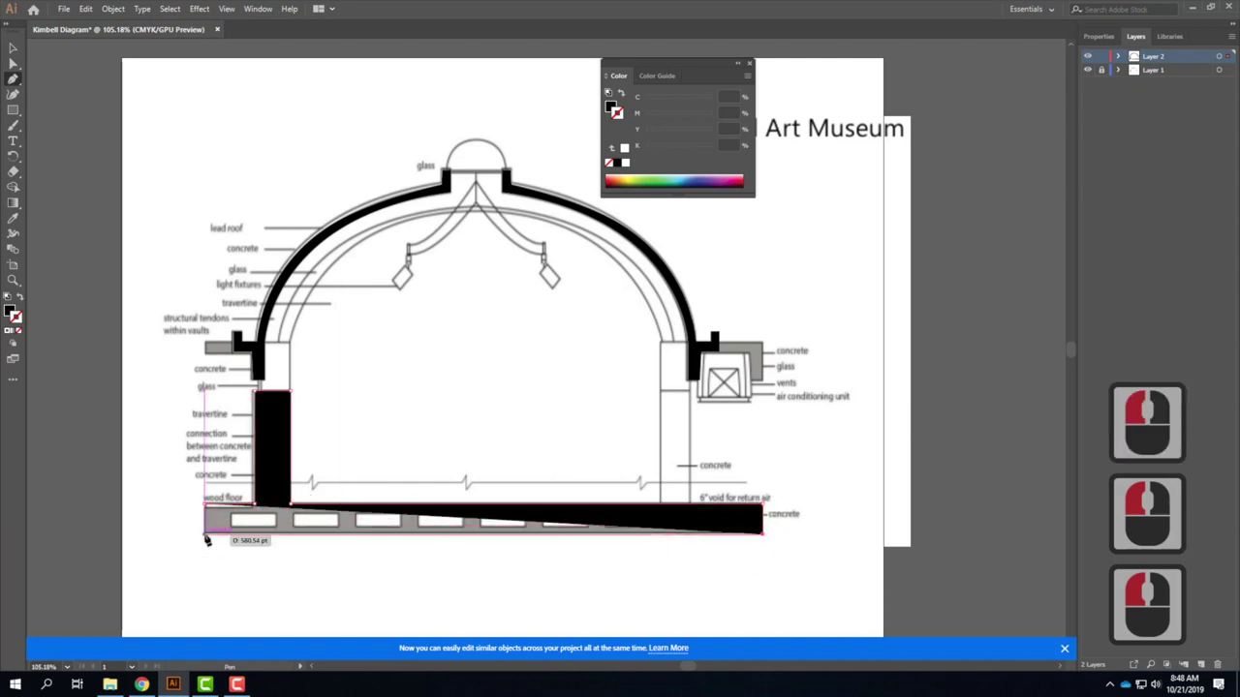
click(206, 505)
click(355, 472)
Hide Layer 1 to inspect the traced black shapes alone, and show the layer again.
click(1179, 70)
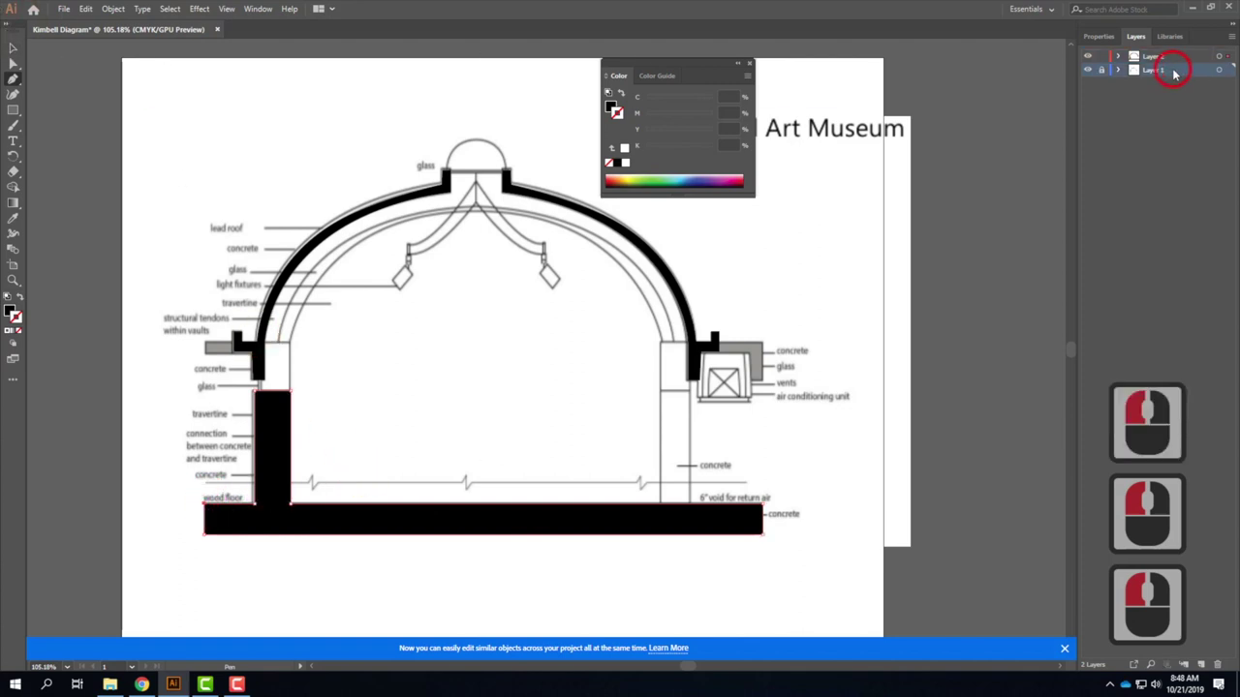
click(1087, 71)
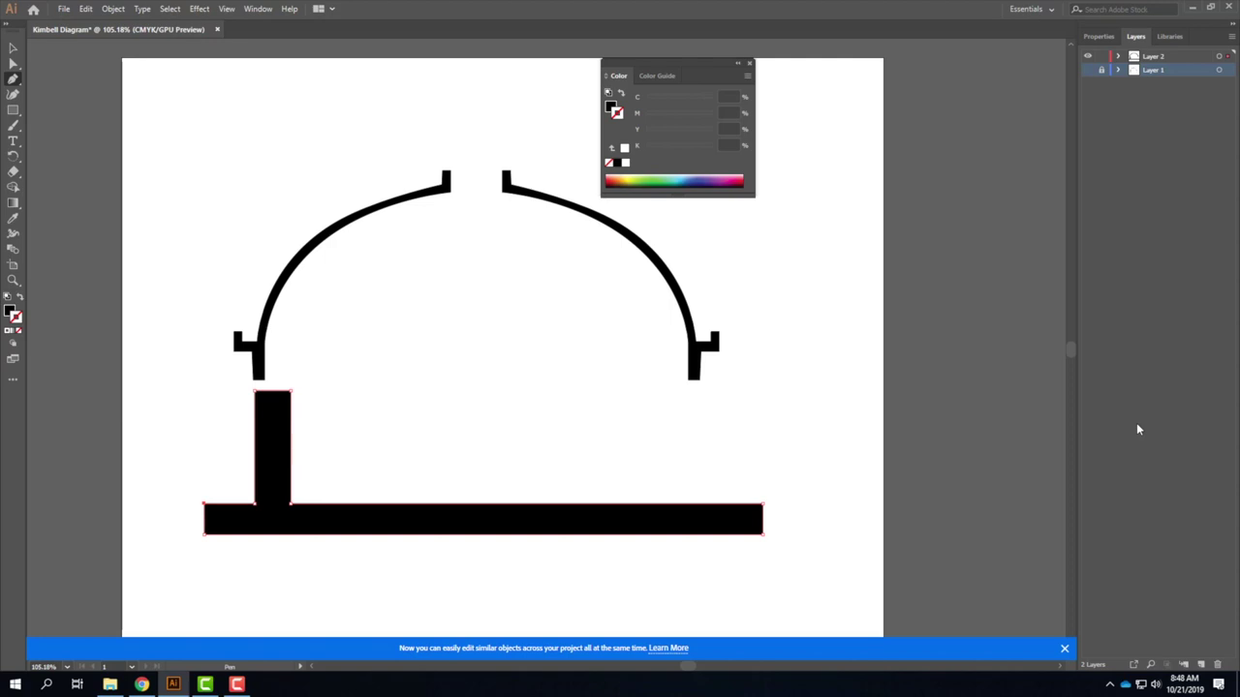
click(1088, 70)
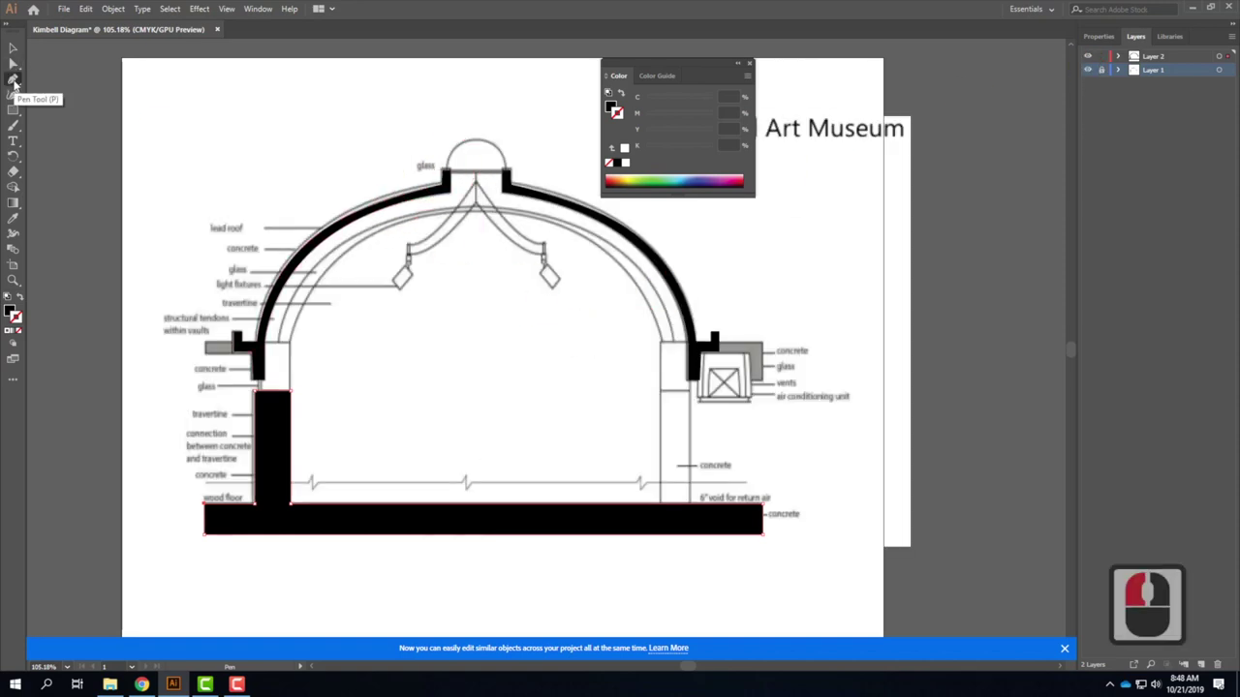
Trace the curved left light fixture arm below the skylight with the Pen tool as a closed black shape.
click(13, 81)
click(510, 206)
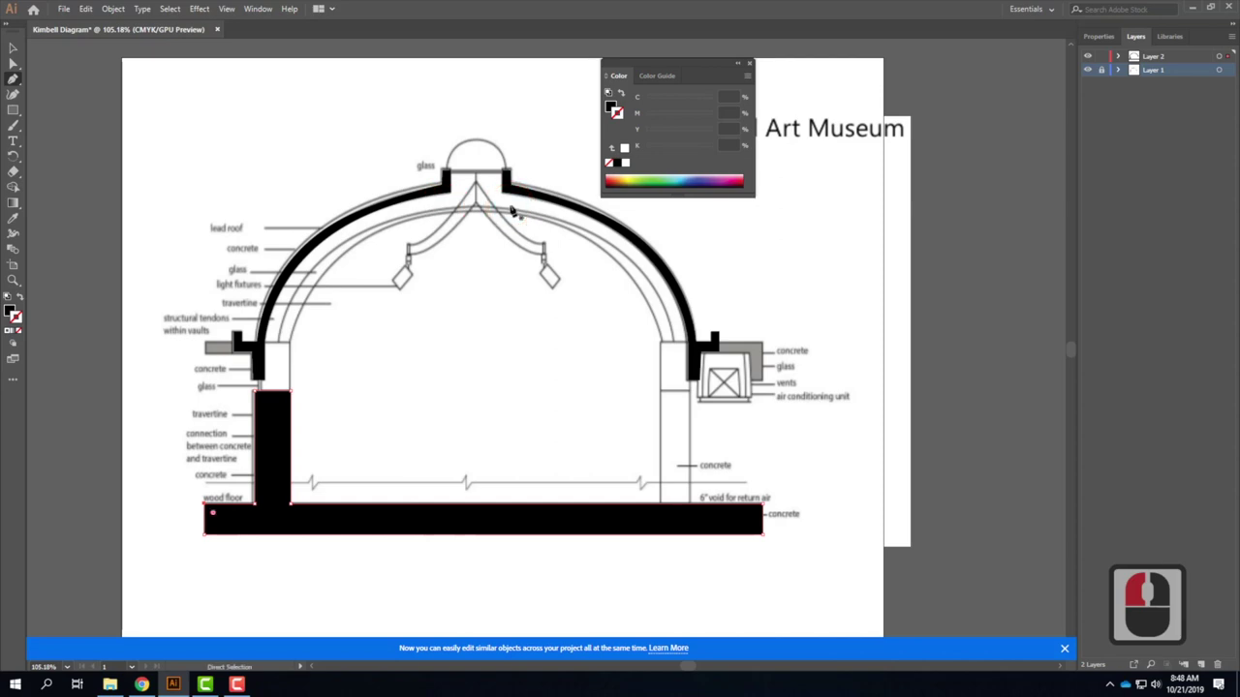
key(ctrl+equal)
key(space)
drag(526, 155, 130, 601)
drag(469, 448, 439, 334)
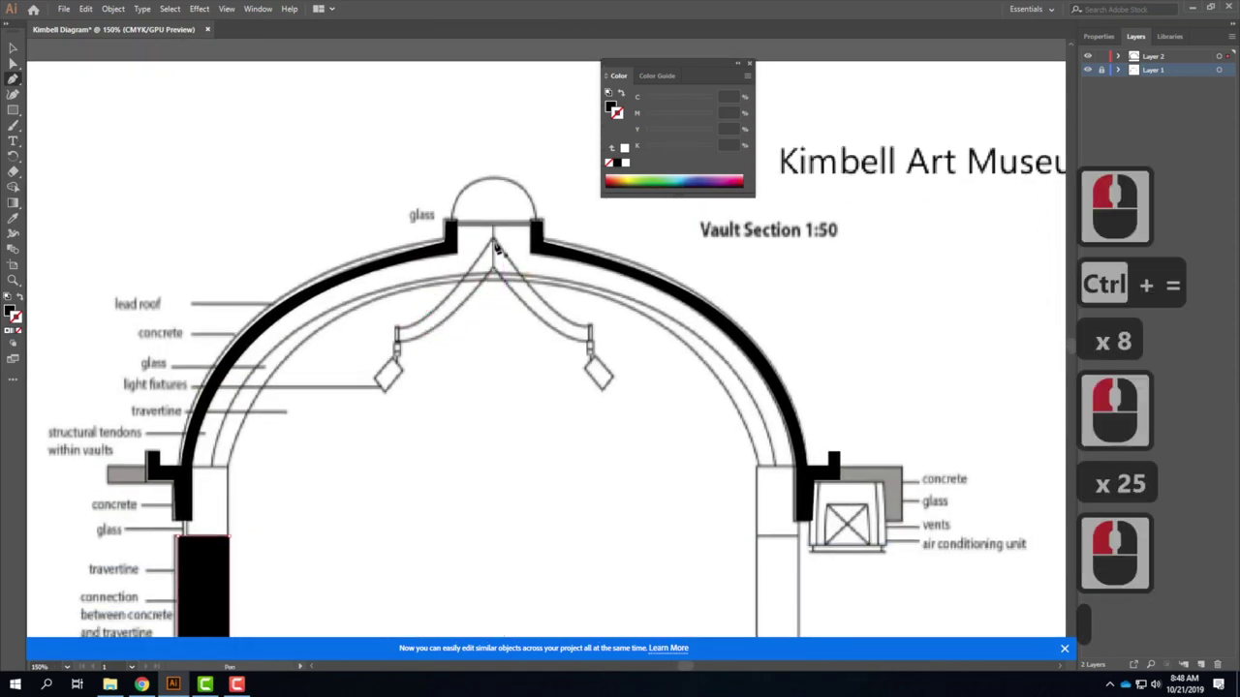
click(491, 278)
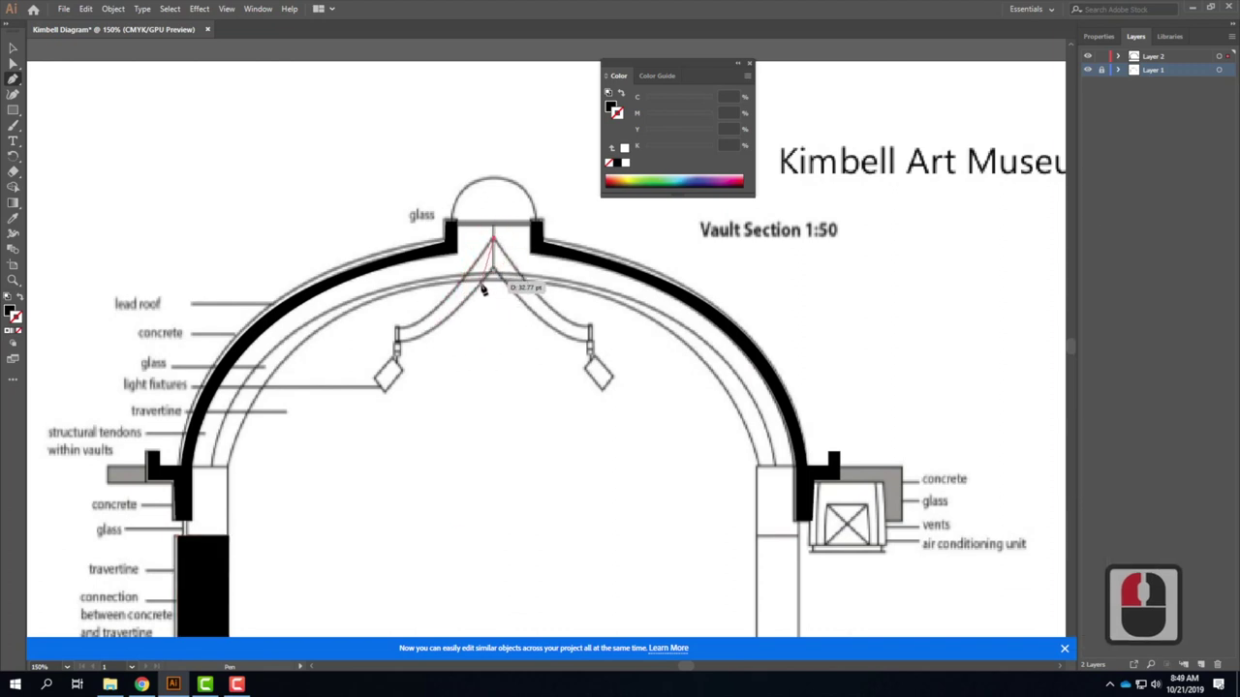
click(451, 305)
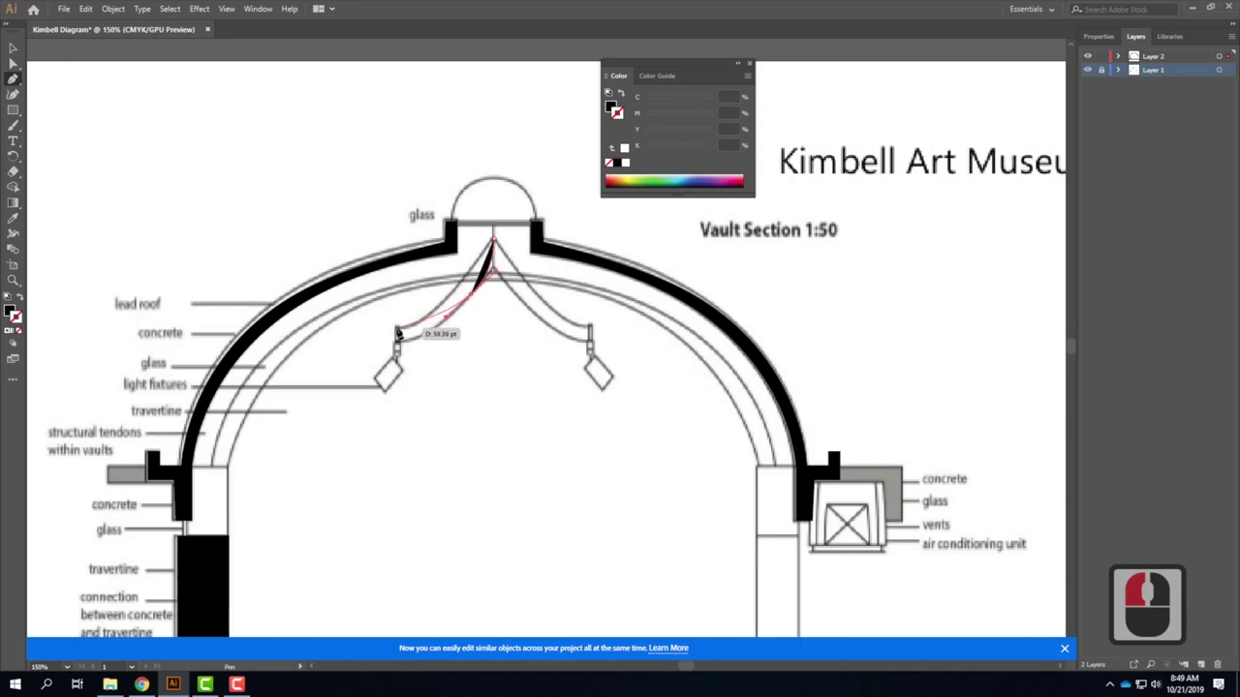
click(395, 335)
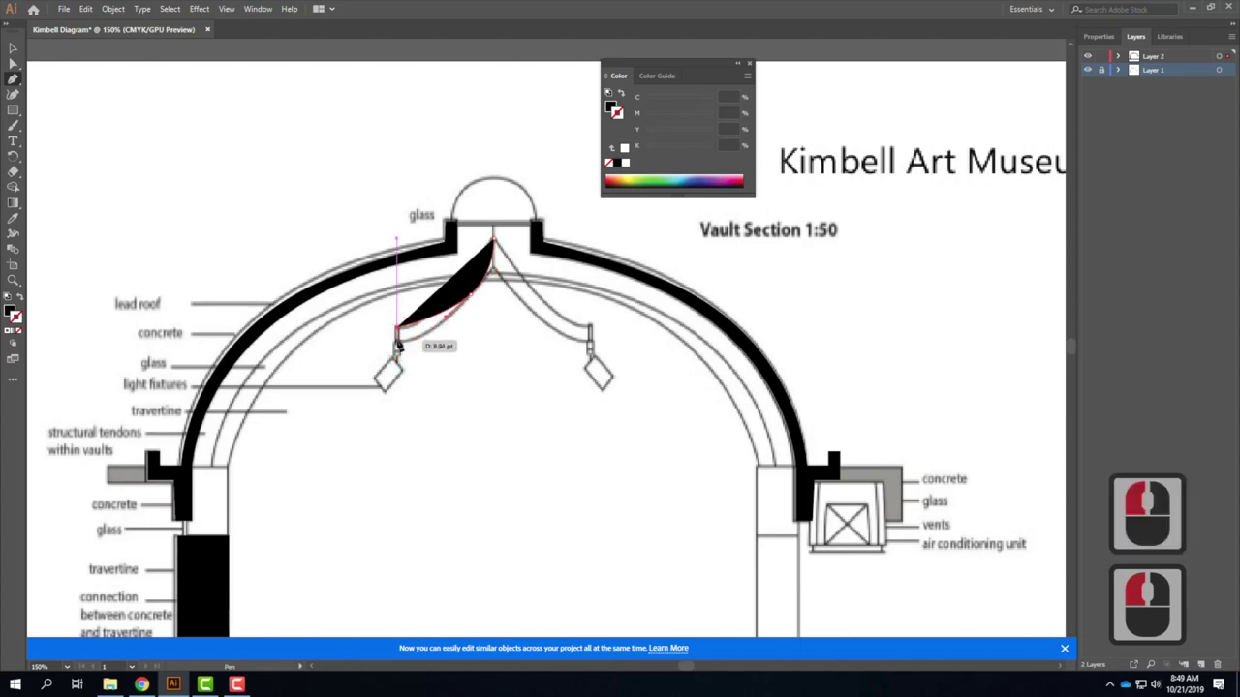
click(398, 341)
drag(460, 318, 498, 275)
click(494, 271)
click(494, 239)
Adjust the curve handle on the left arm's lower edge with Direct Selection to follow the underlying drawing.
click(14, 49)
click(279, 113)
double_click(420, 430)
click(474, 331)
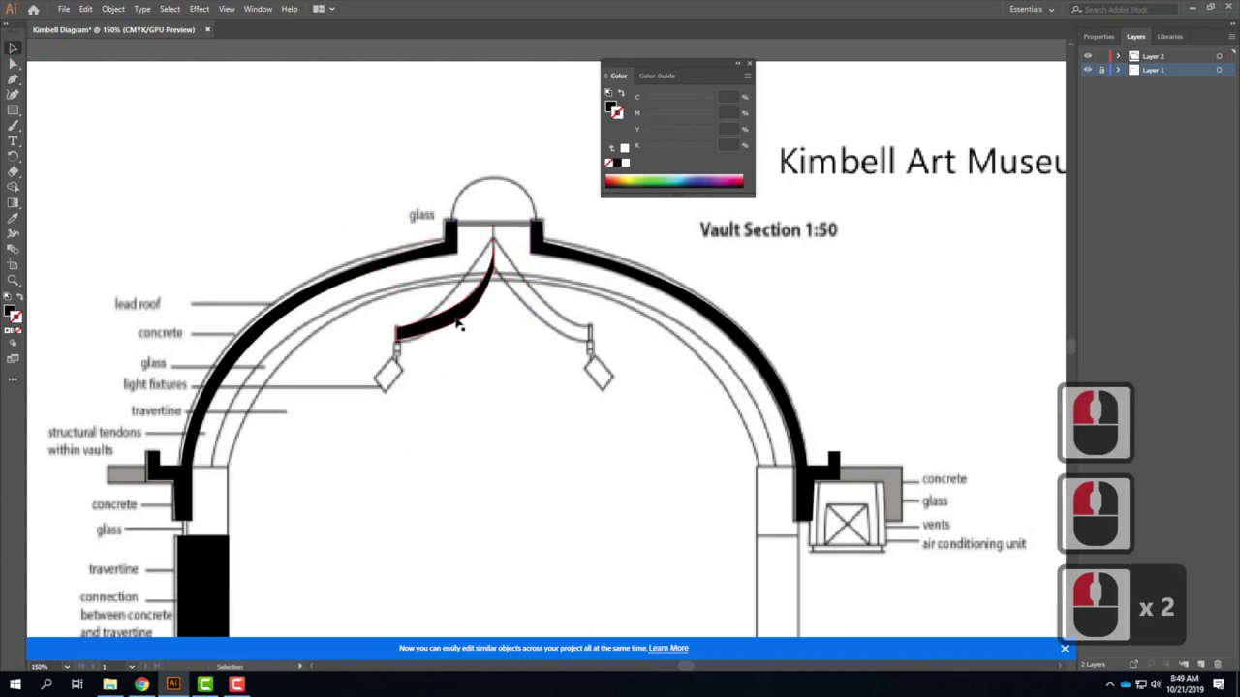
click(463, 322)
click(11, 51)
click(14, 64)
click(349, 277)
click(480, 322)
click(469, 315)
drag(451, 331, 443, 336)
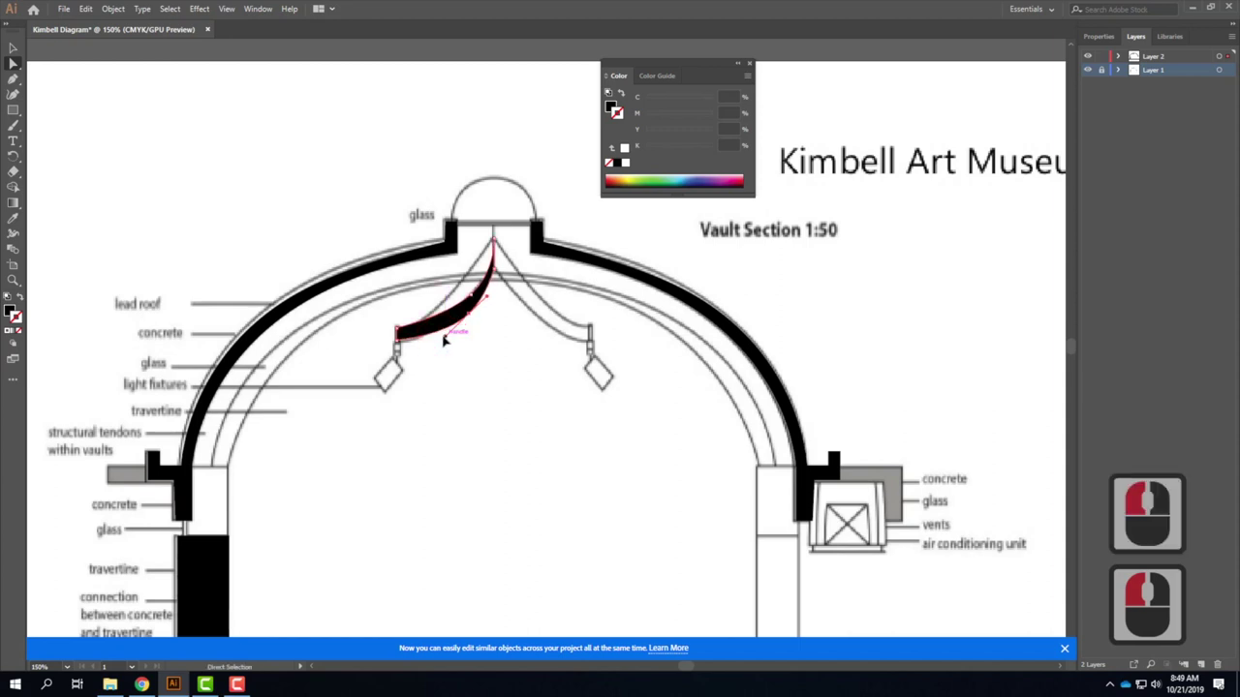
click(501, 346)
click(634, 360)
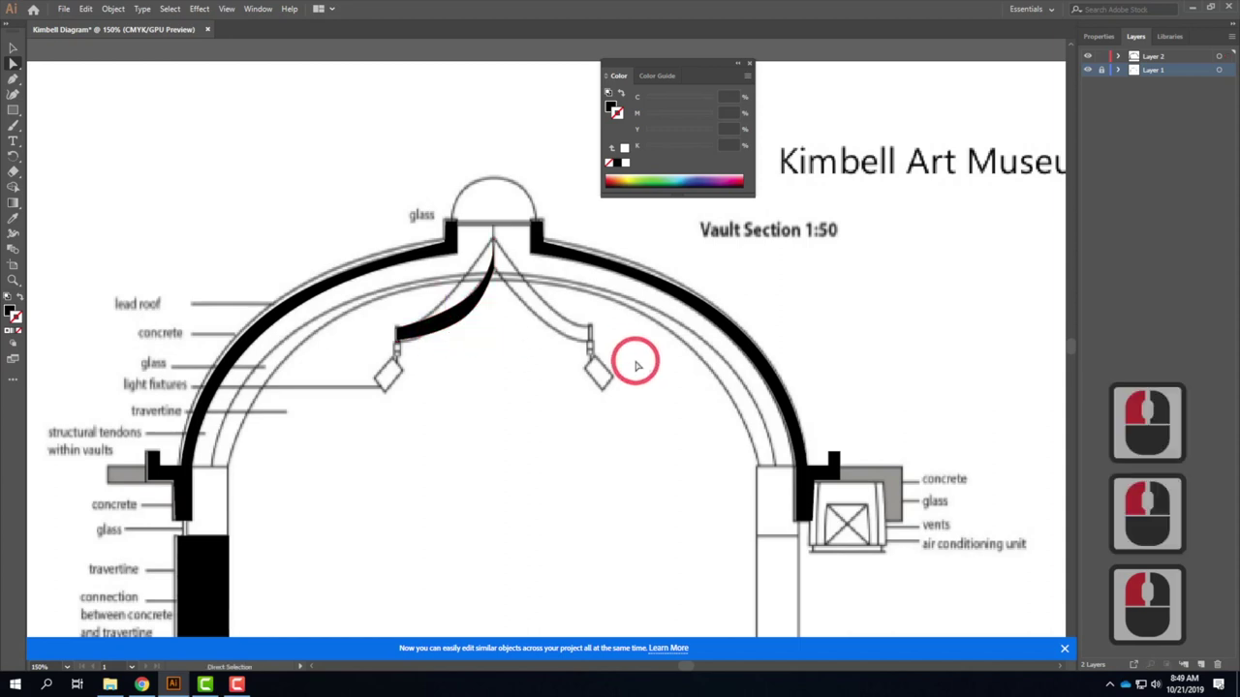
Create a vertically reflected copy of the left light fixture arm and move it over the right arm.
click(452, 323)
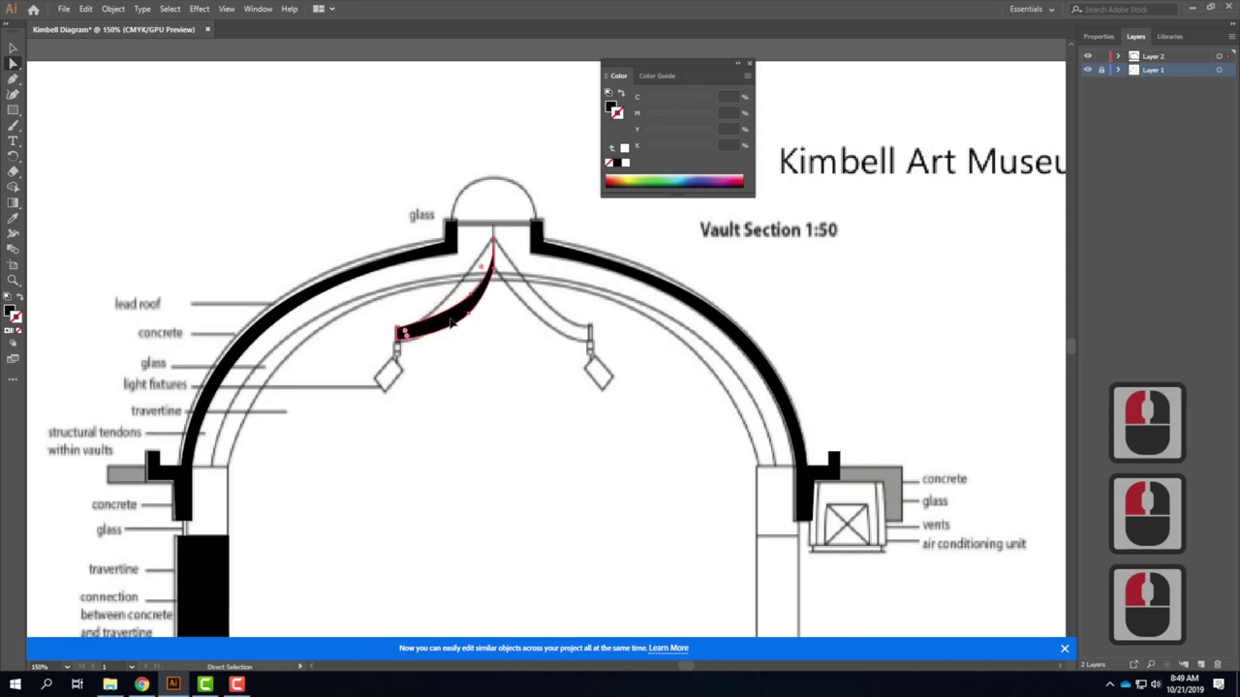
click(112, 9)
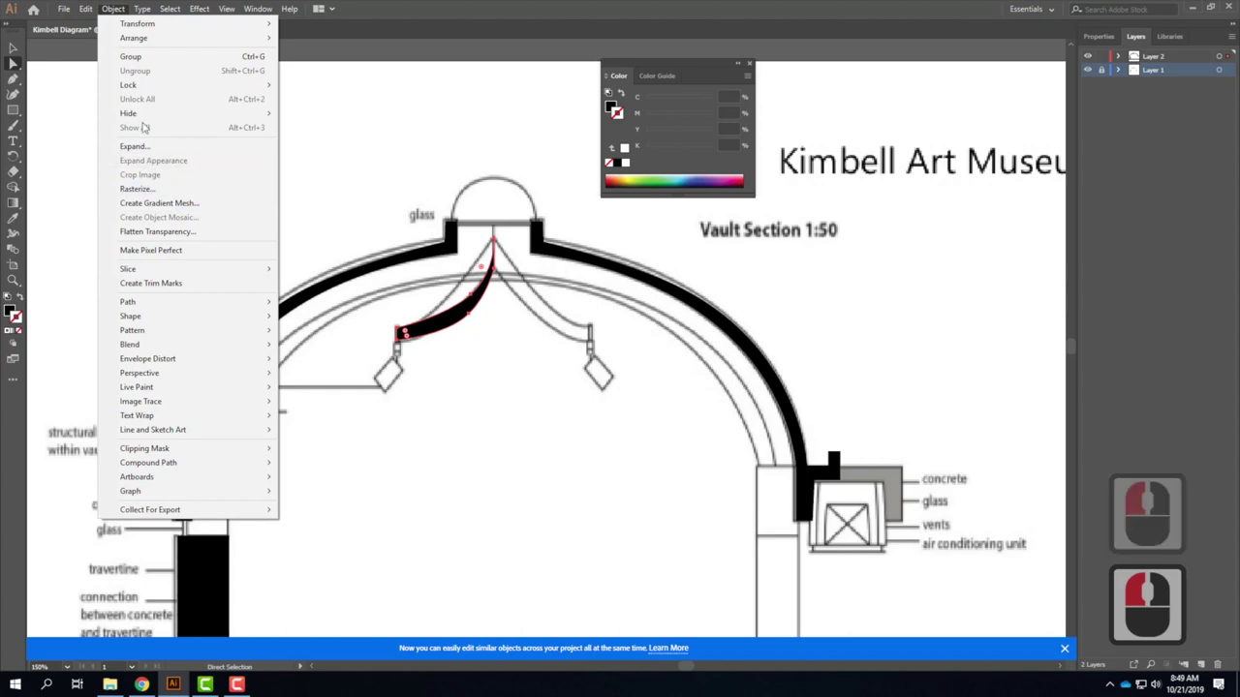
mouse_move(141, 25)
click(315, 70)
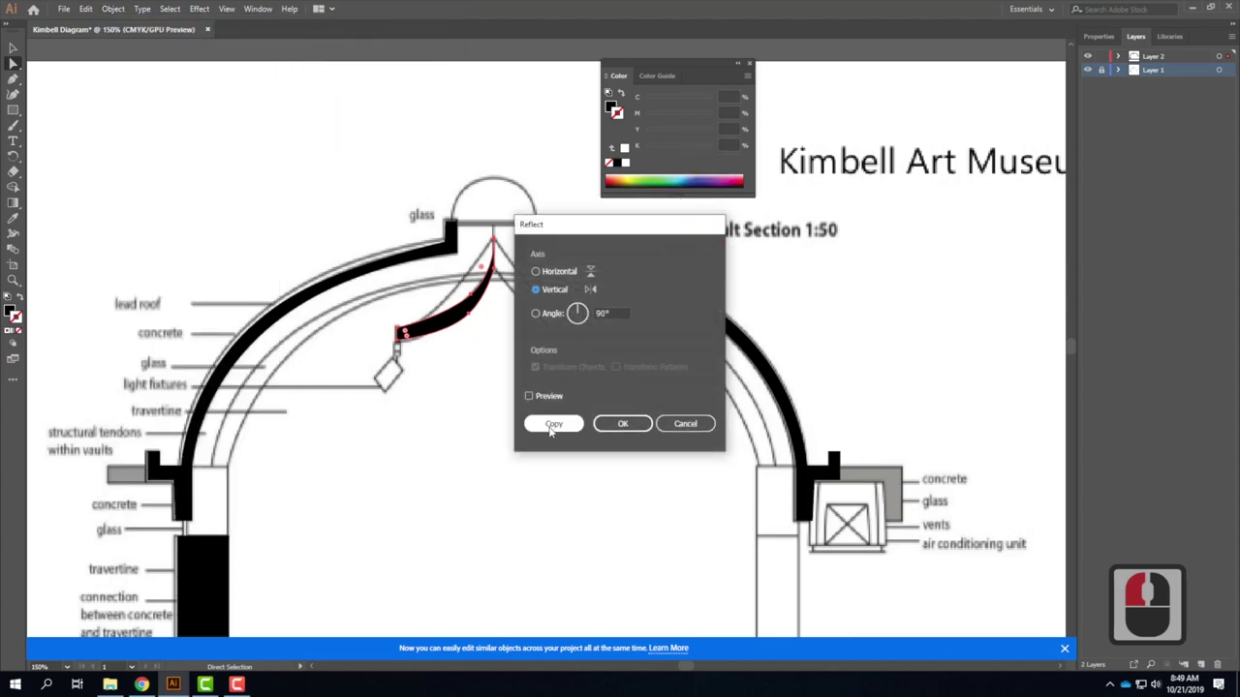
click(553, 423)
click(13, 48)
click(465, 338)
drag(465, 338, 554, 327)
click(532, 441)
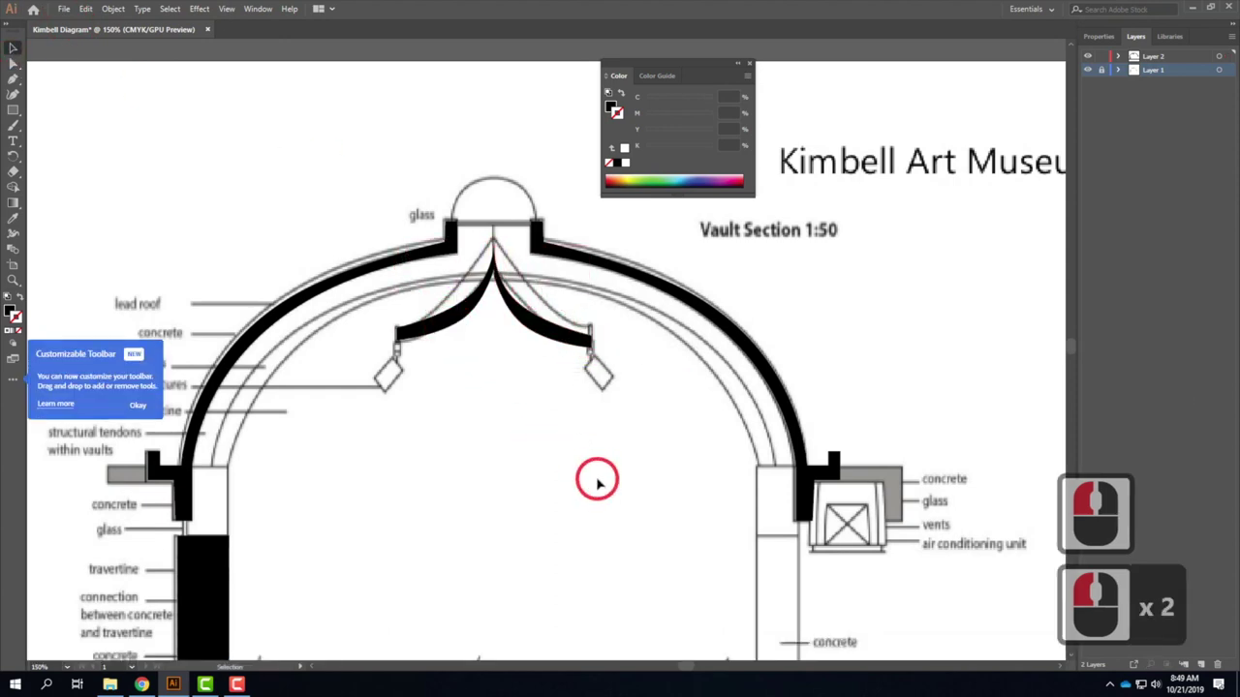
Align the two light fixture arms by their top edges and hide Layer 1.
click(476, 313)
shift+click(503, 305)
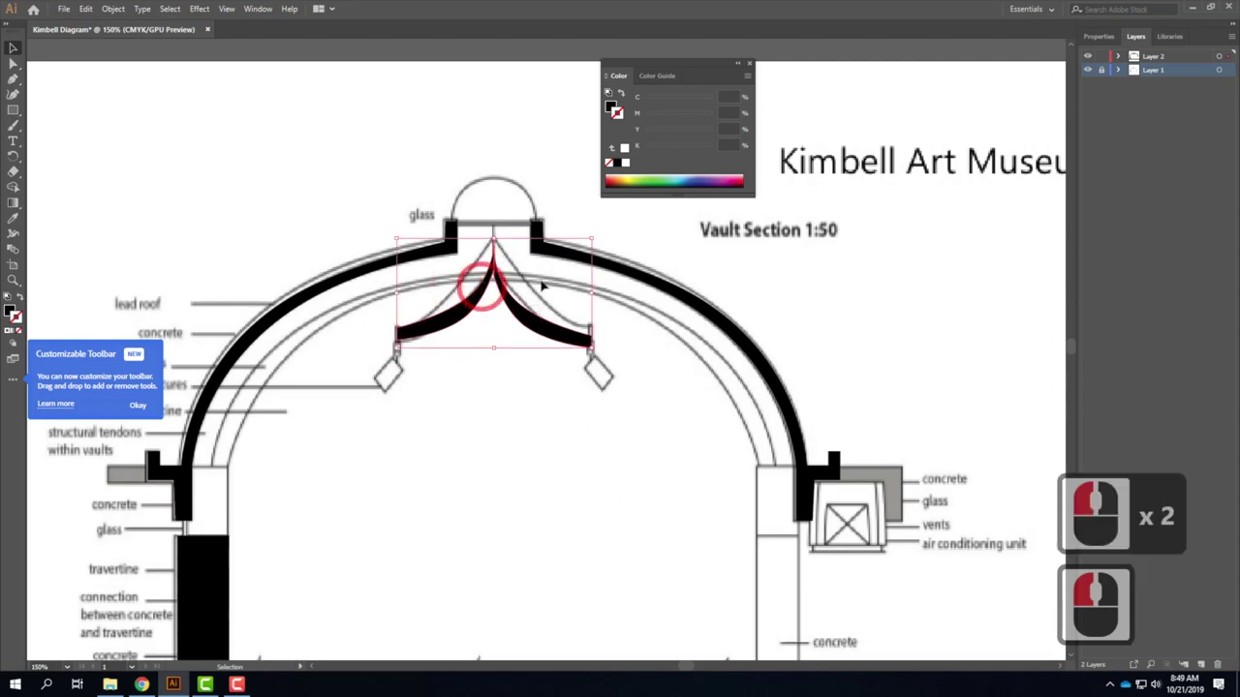
click(224, 8)
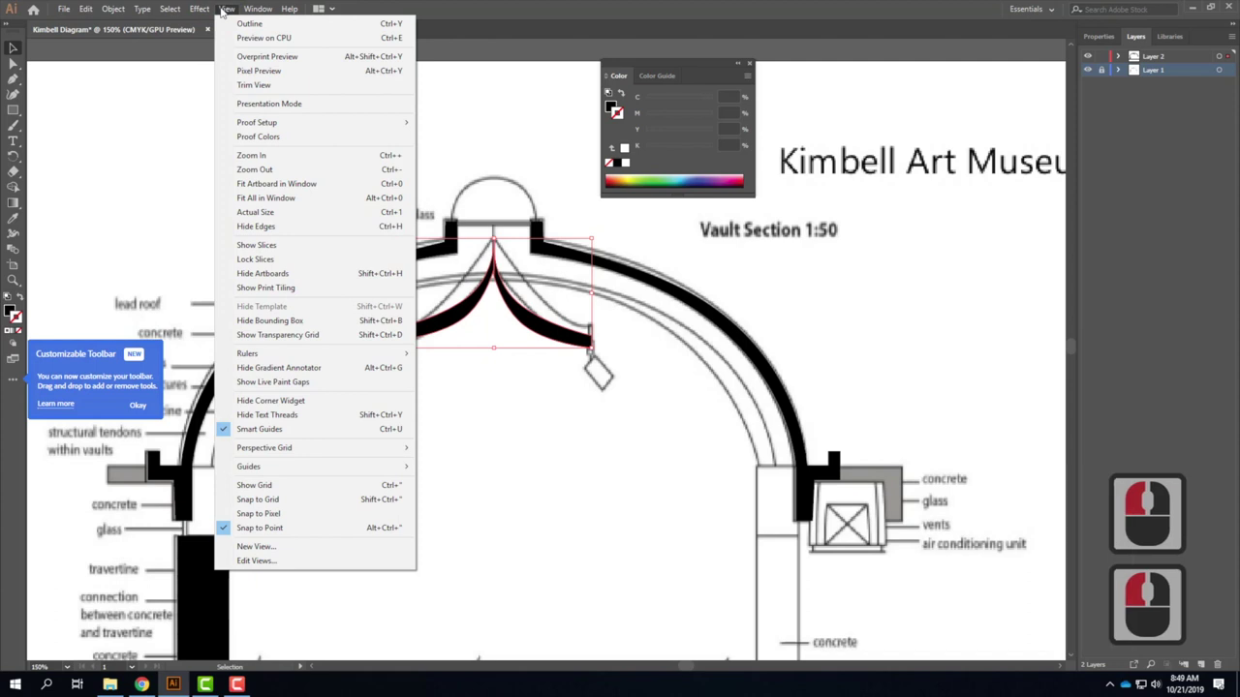
mouse_move(260, 10)
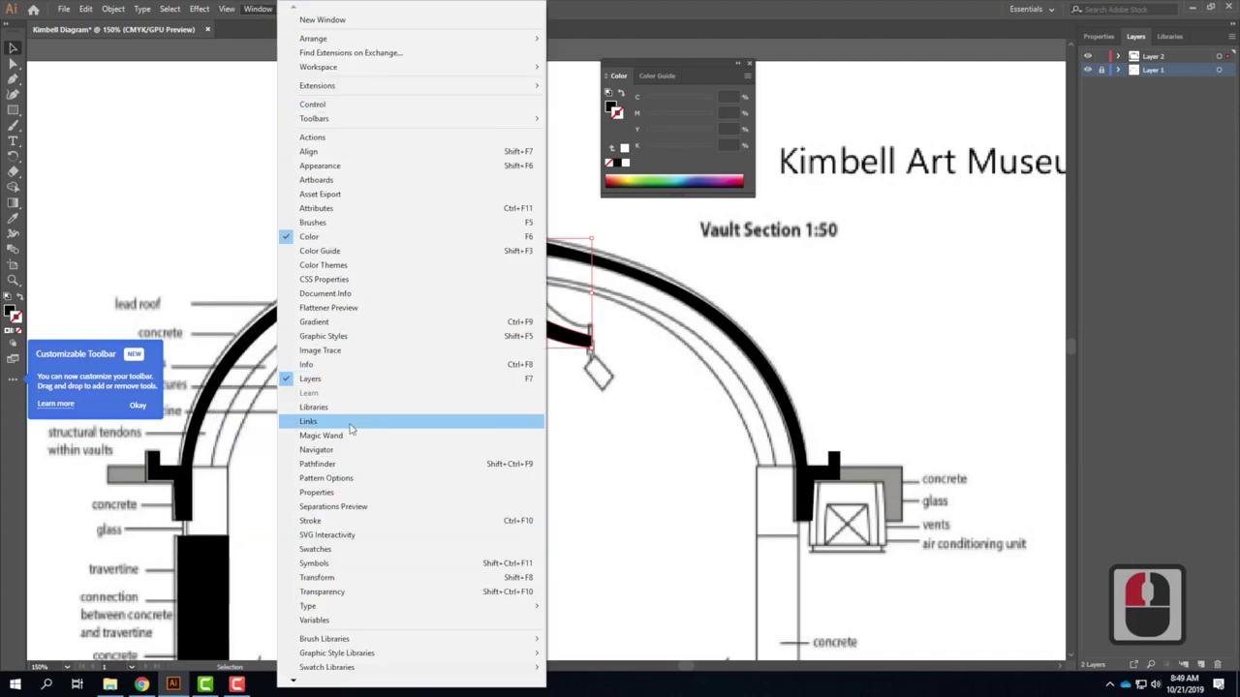
click(333, 152)
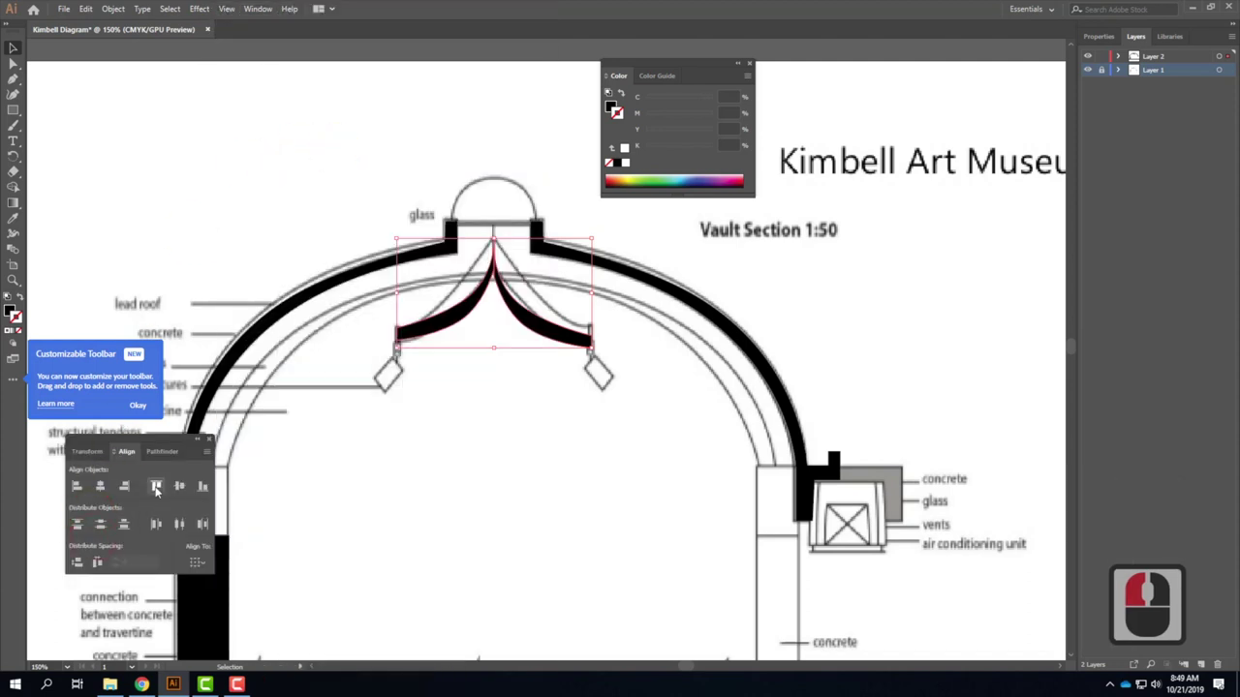
click(305, 448)
click(733, 623)
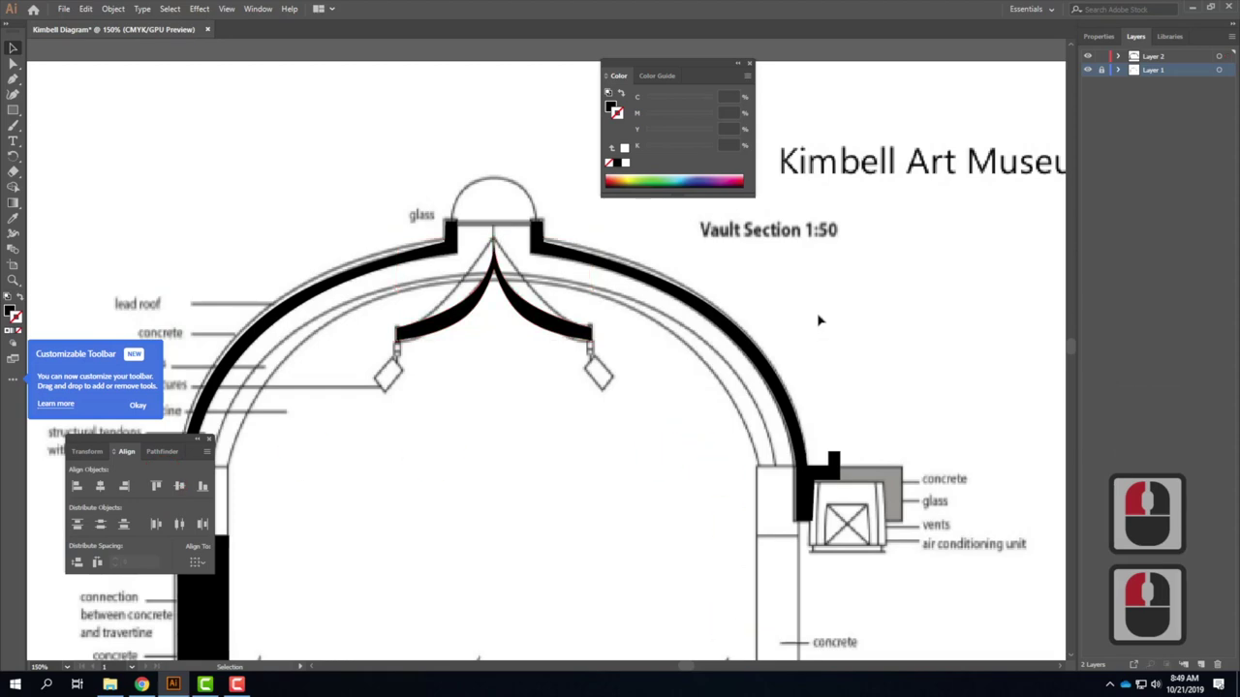
click(1087, 70)
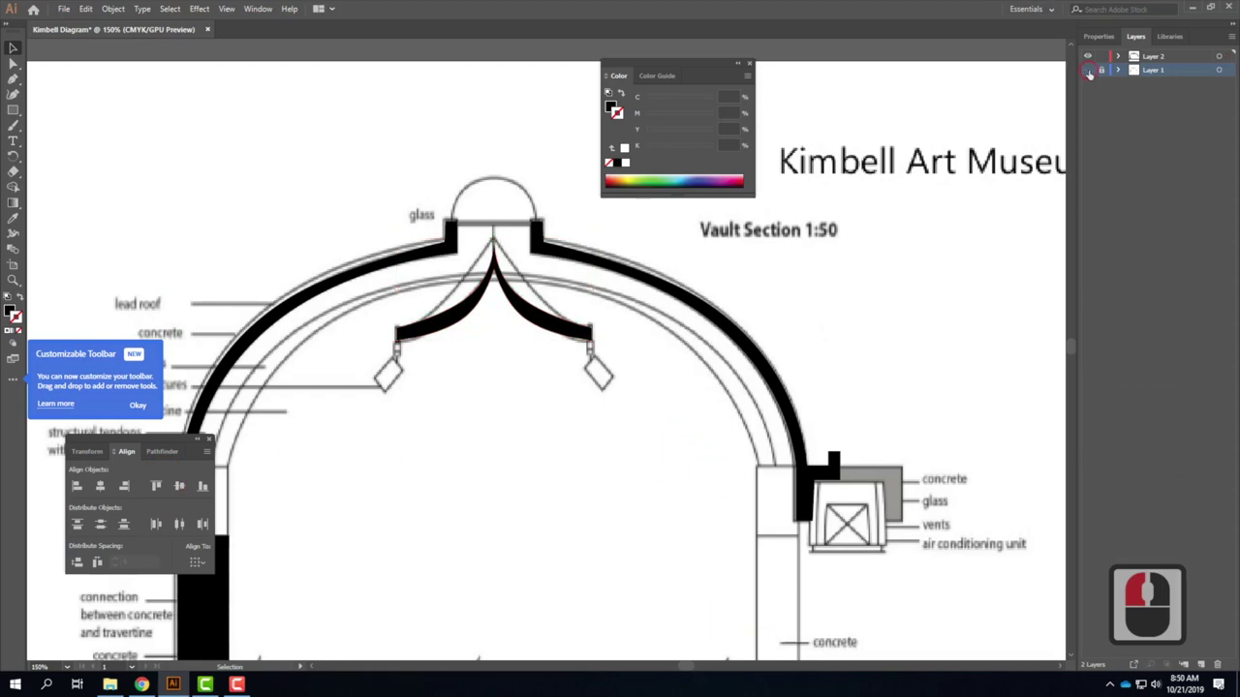
Fit the whole artboard in view and move the floating Color panel clear of the vault shapes.
click(886, 216)
click(875, 352)
key(ctrl+0)
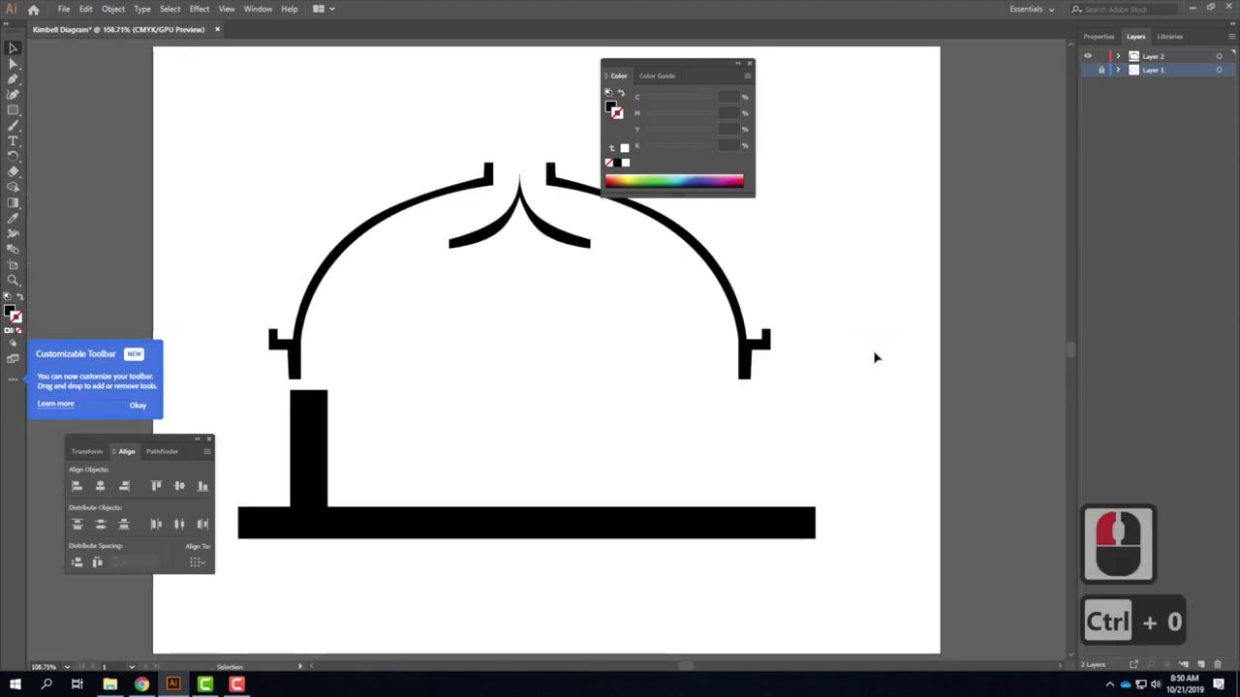
drag(698, 63, 886, 61)
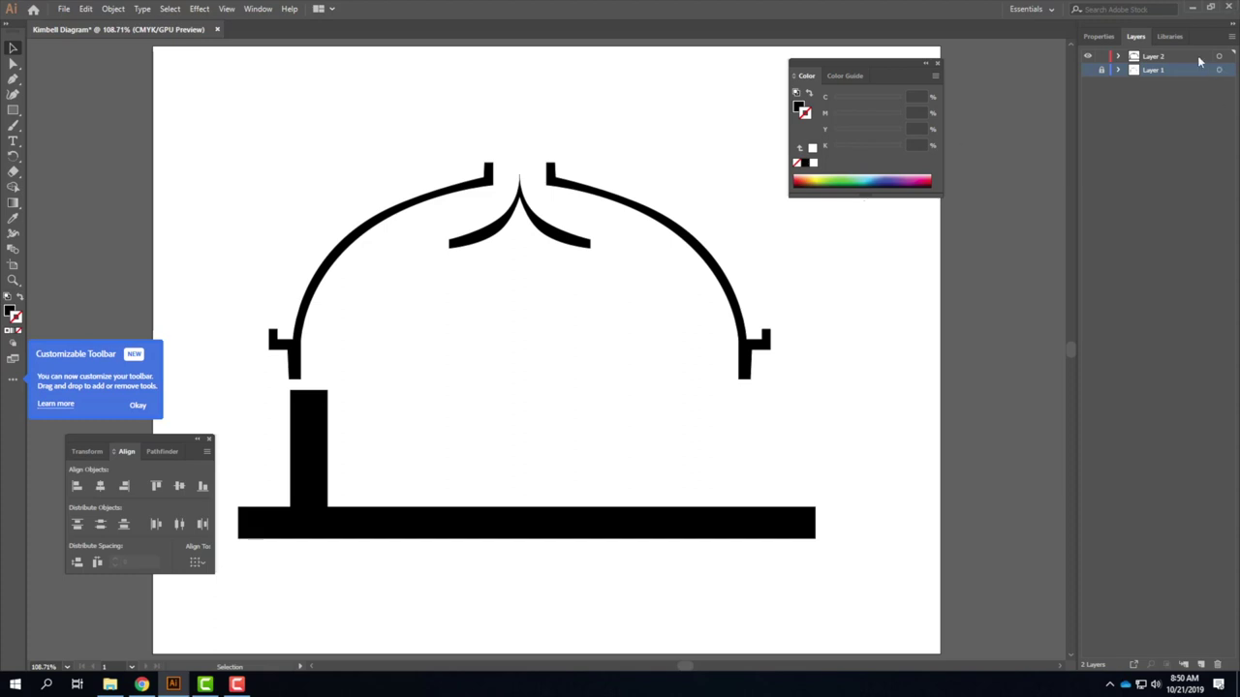
Create a new layer above Layer 2 and name it Diagram01.
click(1202, 665)
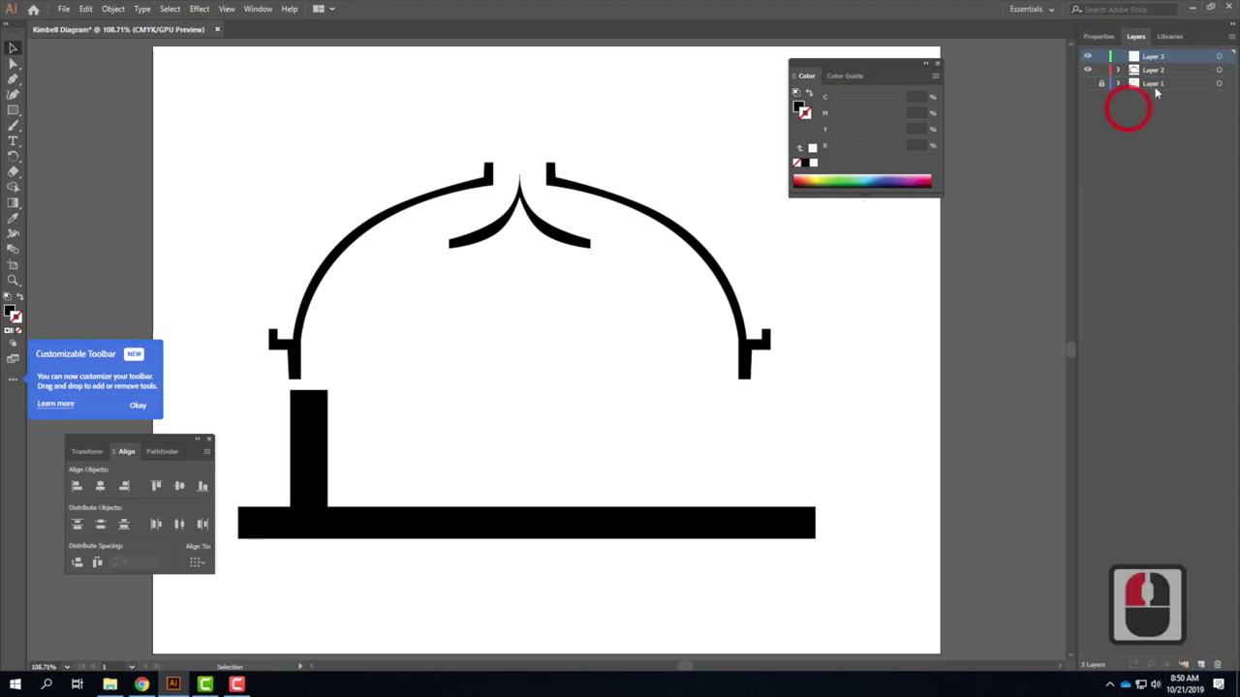
double_click(1153, 56)
click(1178, 56)
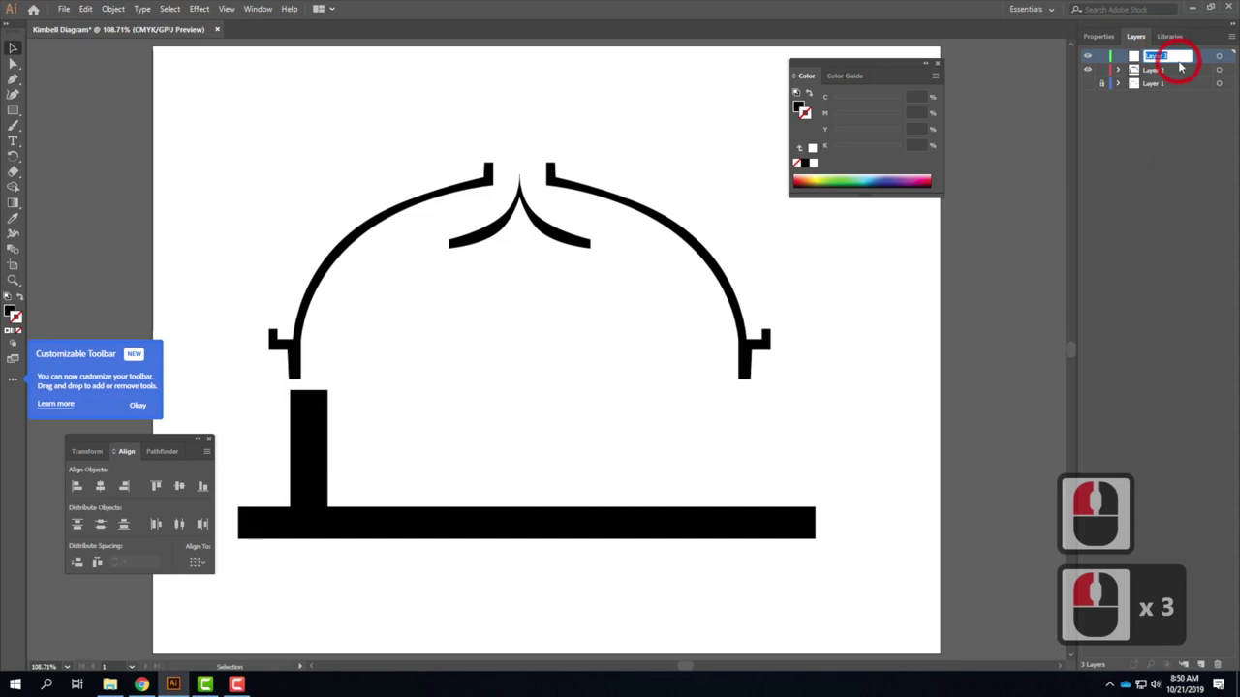
text(Dig)
key(BackSpace)
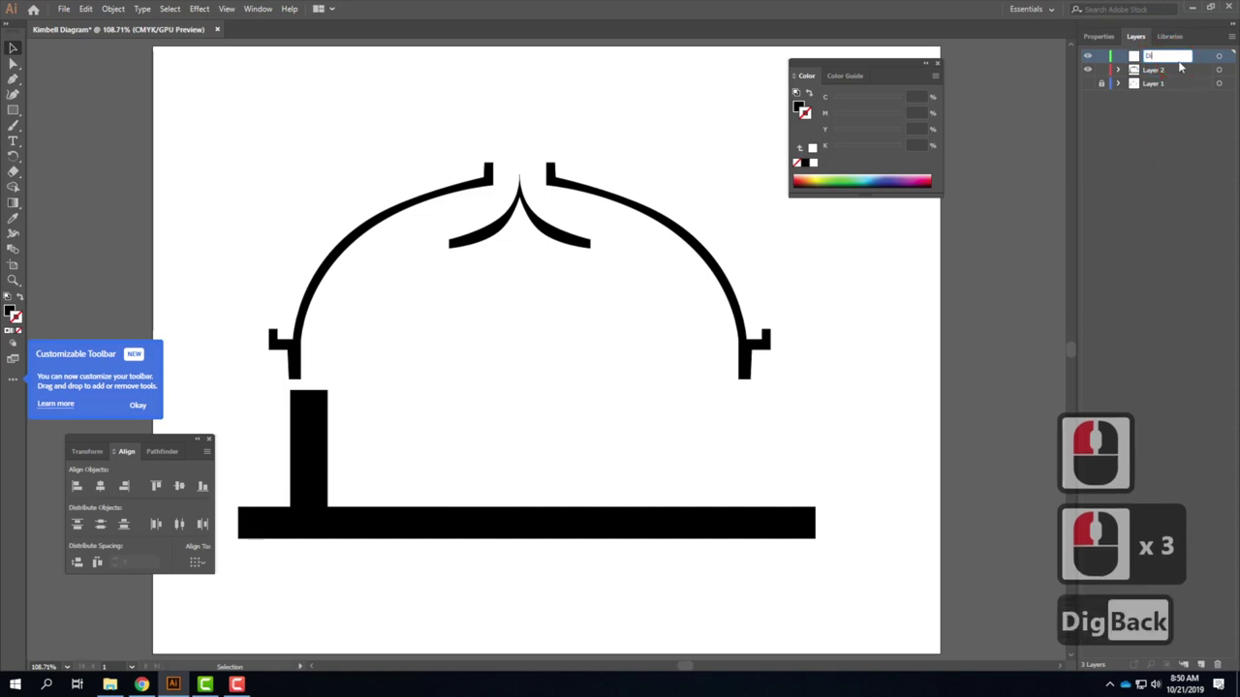
text(agram01)
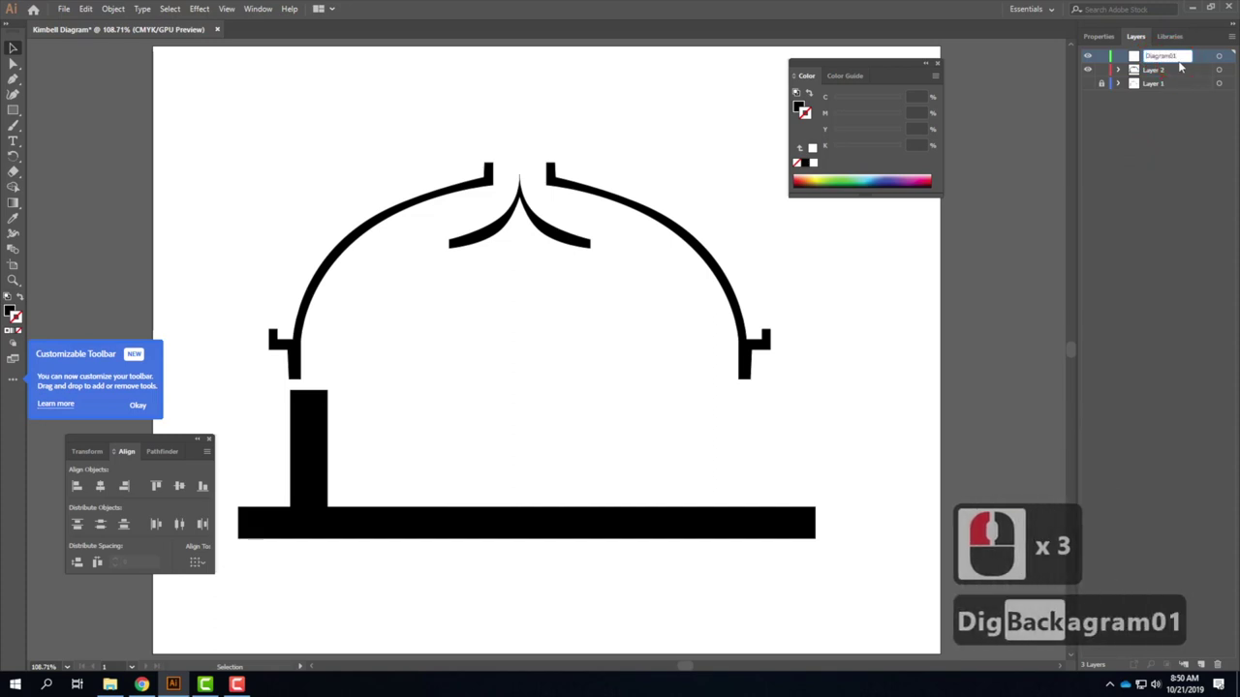
key(Return)
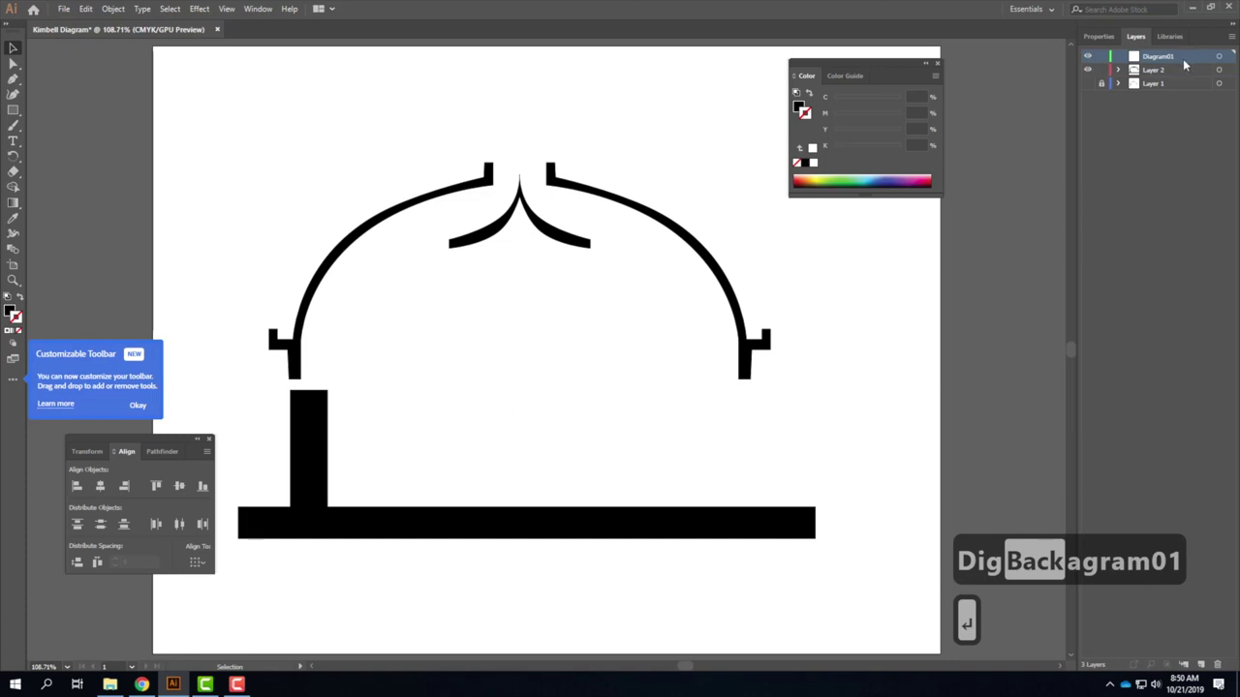
Draw a zigzag light path with the Pen tool from above the skylight to the left fixture arm, the vault's underside and the room below.
click(13, 79)
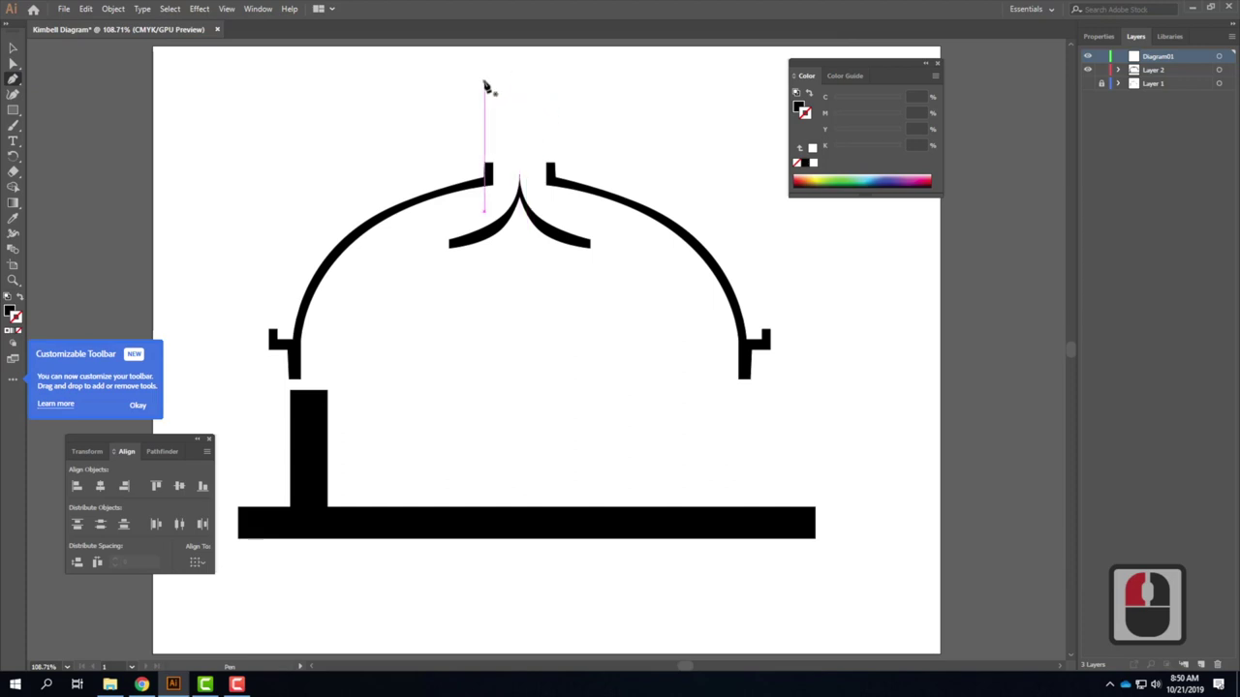
drag(516, 69, 493, 229)
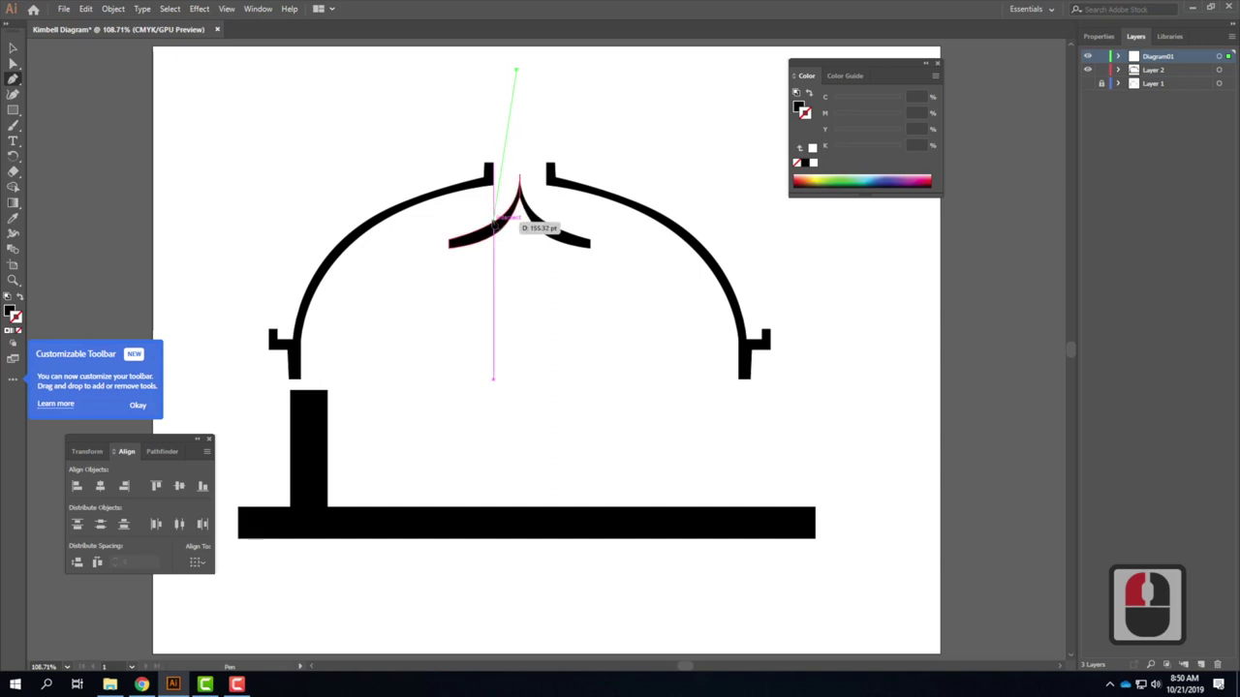
click(494, 221)
drag(431, 215, 412, 215)
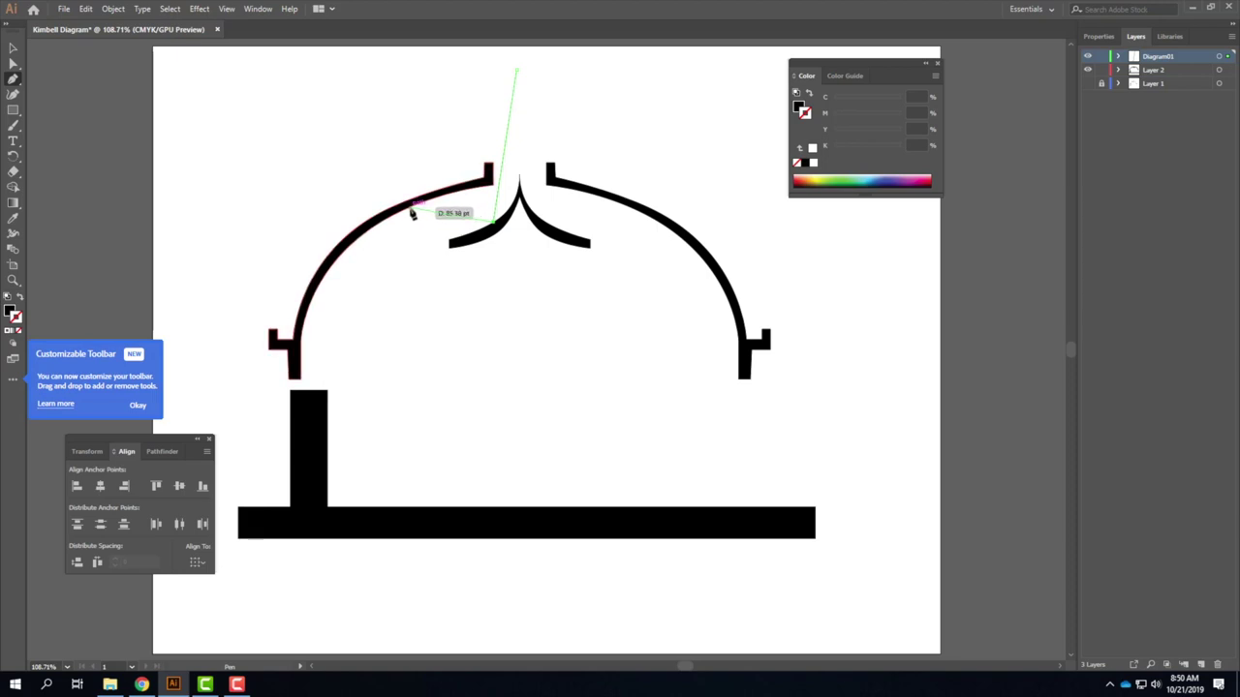
click(411, 208)
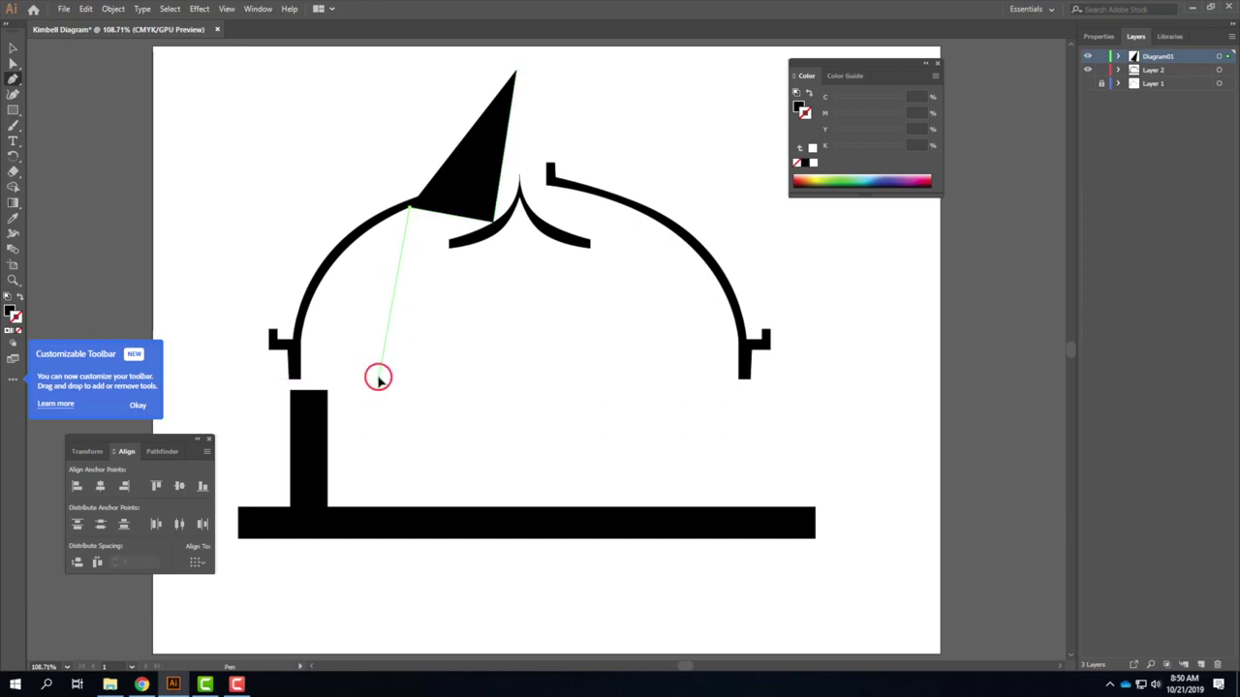
click(379, 378)
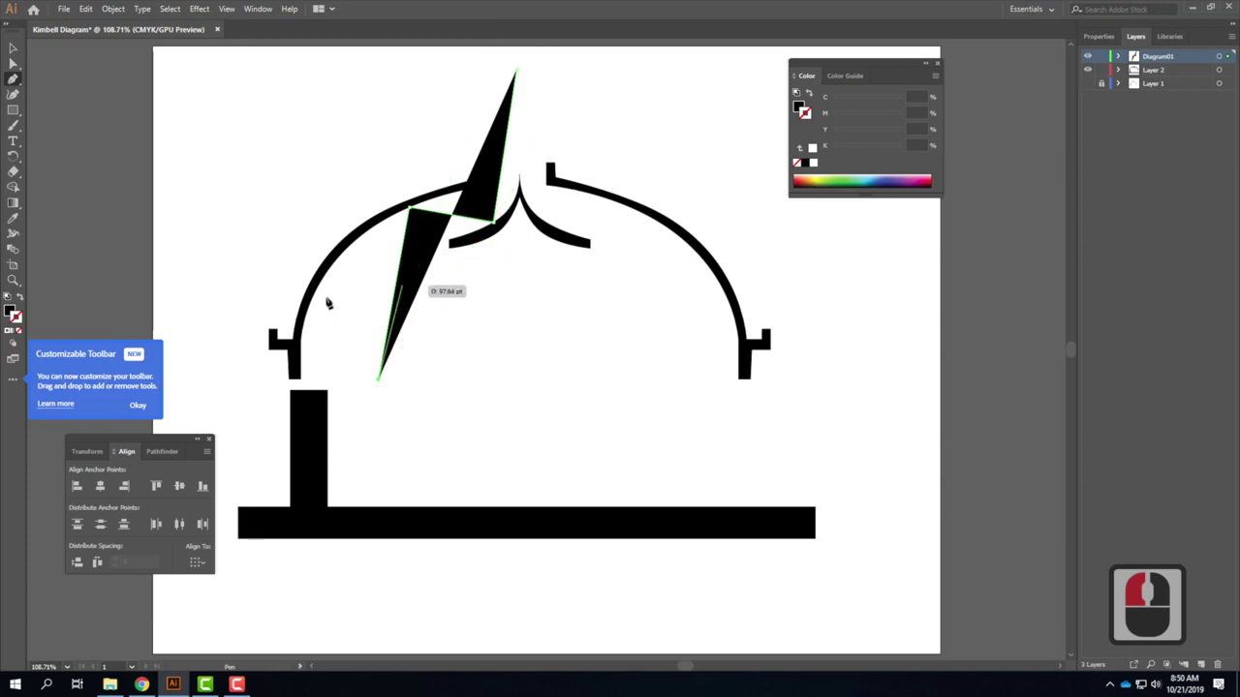
Swap the light path's fill and stroke, and set the stroke to golden orange (C 15.29, M 42.22, Y 100, K 0.72).
click(12, 48)
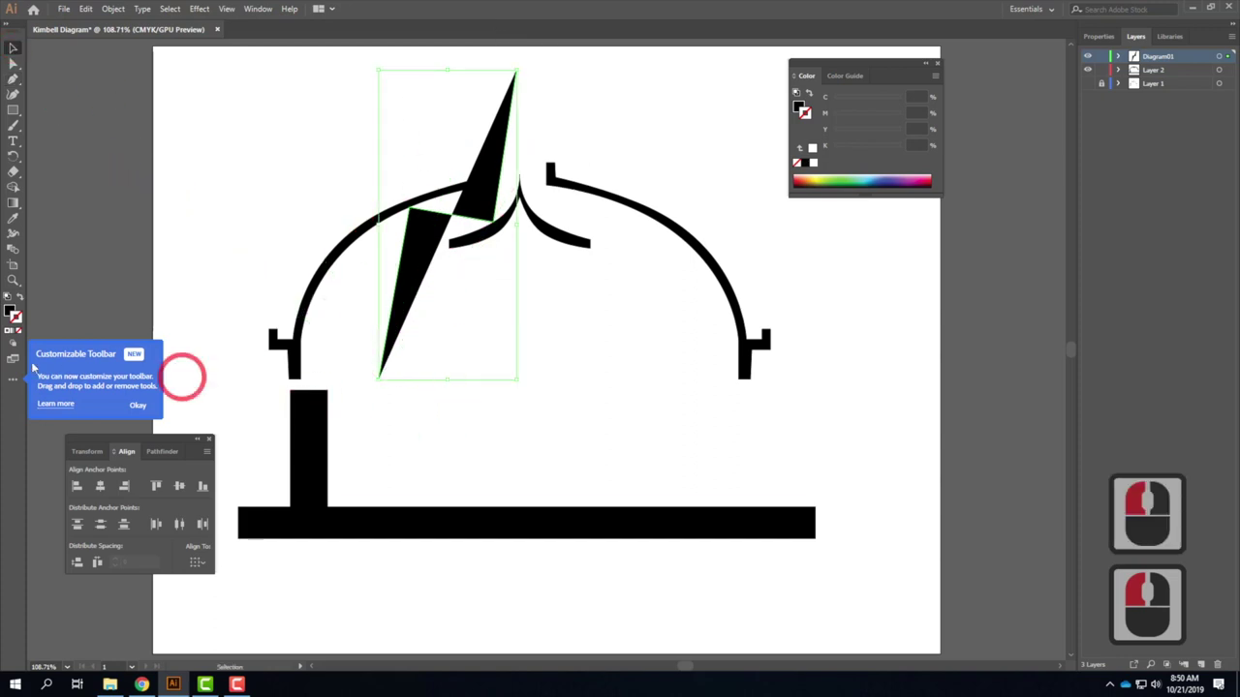
click(19, 298)
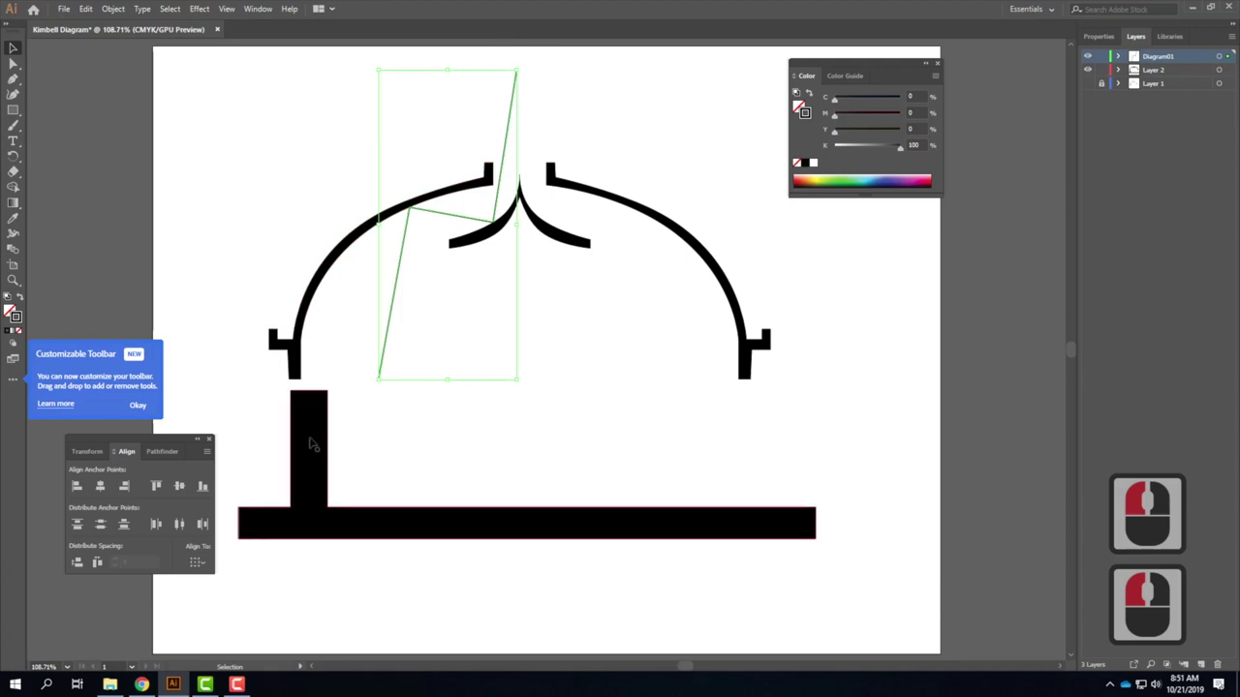
double_click(16, 318)
drag(632, 407, 630, 400)
drag(602, 315, 596, 280)
click(743, 262)
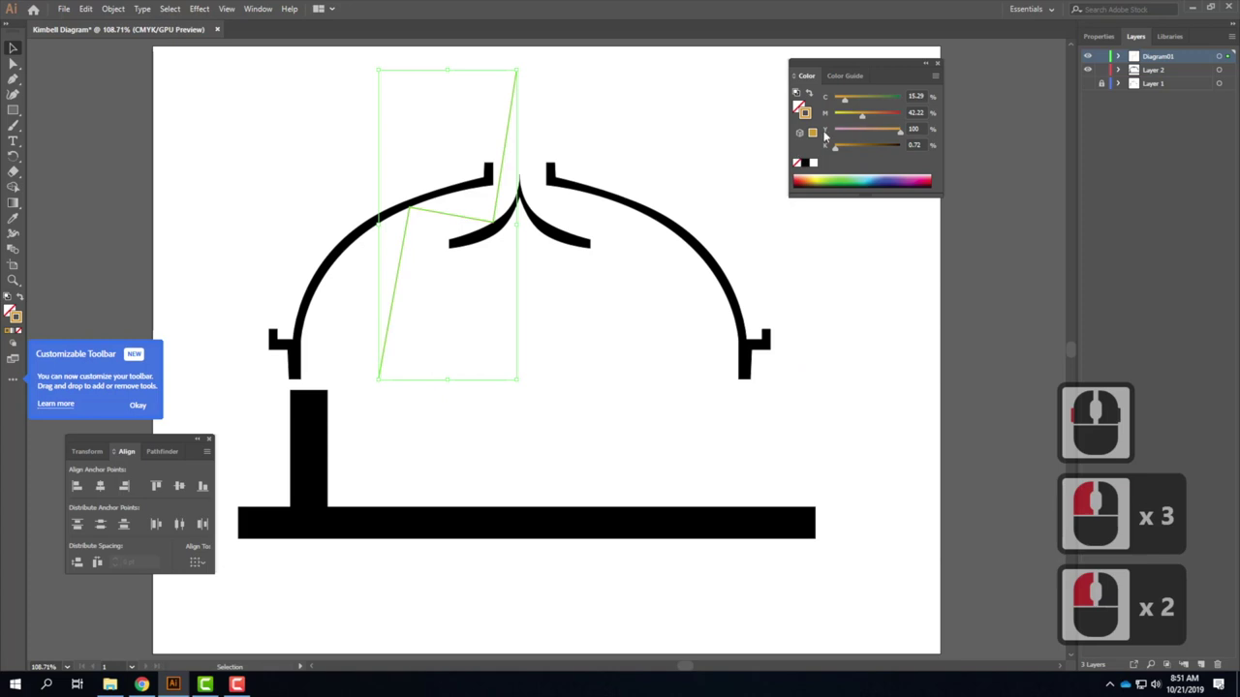
click(689, 116)
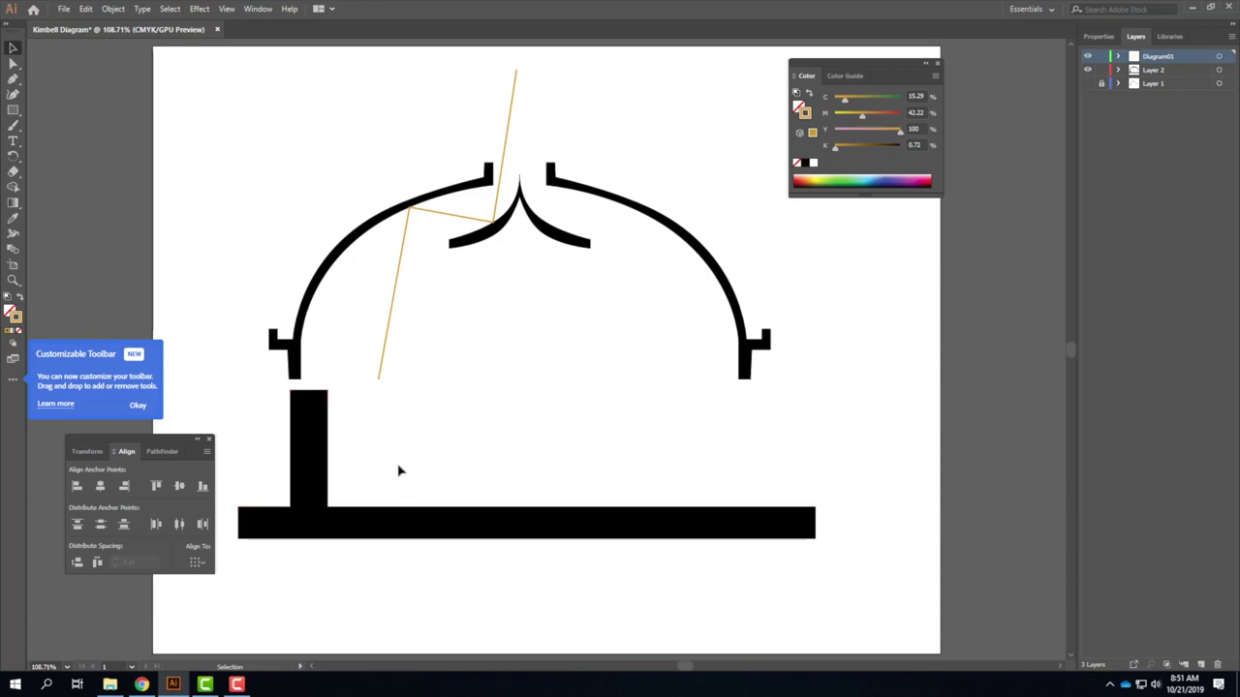
Set the light path's stroke weight to 5 pt with bevel-joined corners.
click(395, 317)
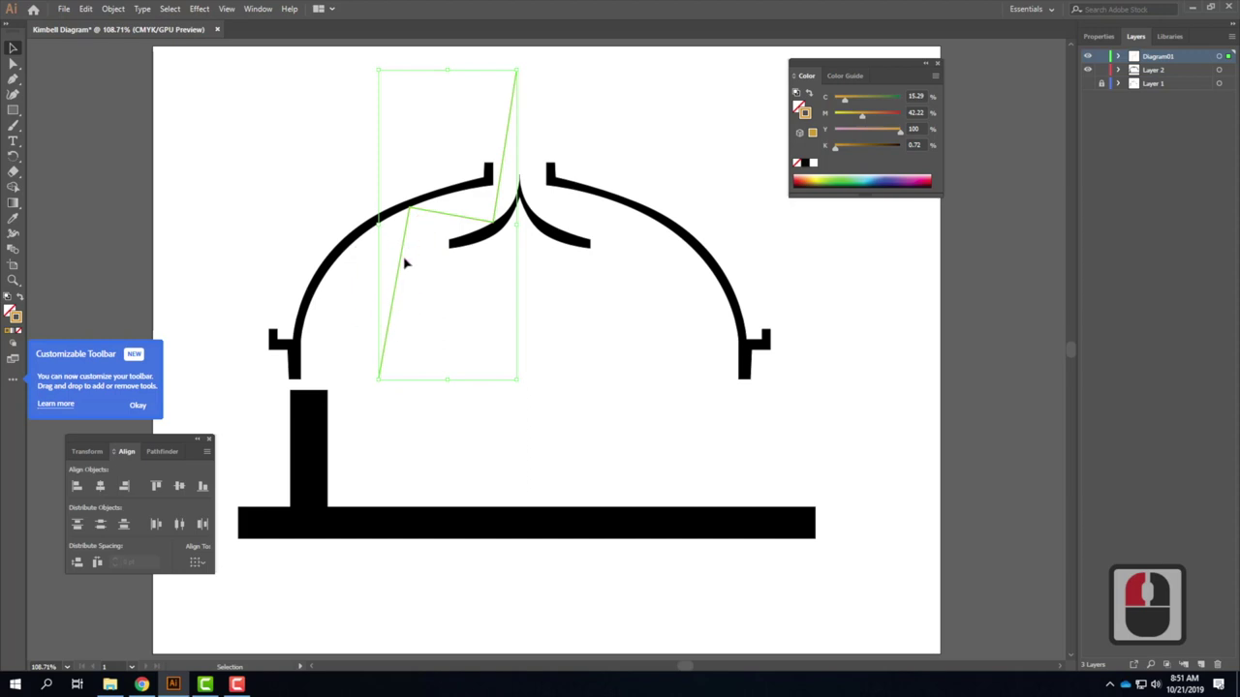
click(1098, 36)
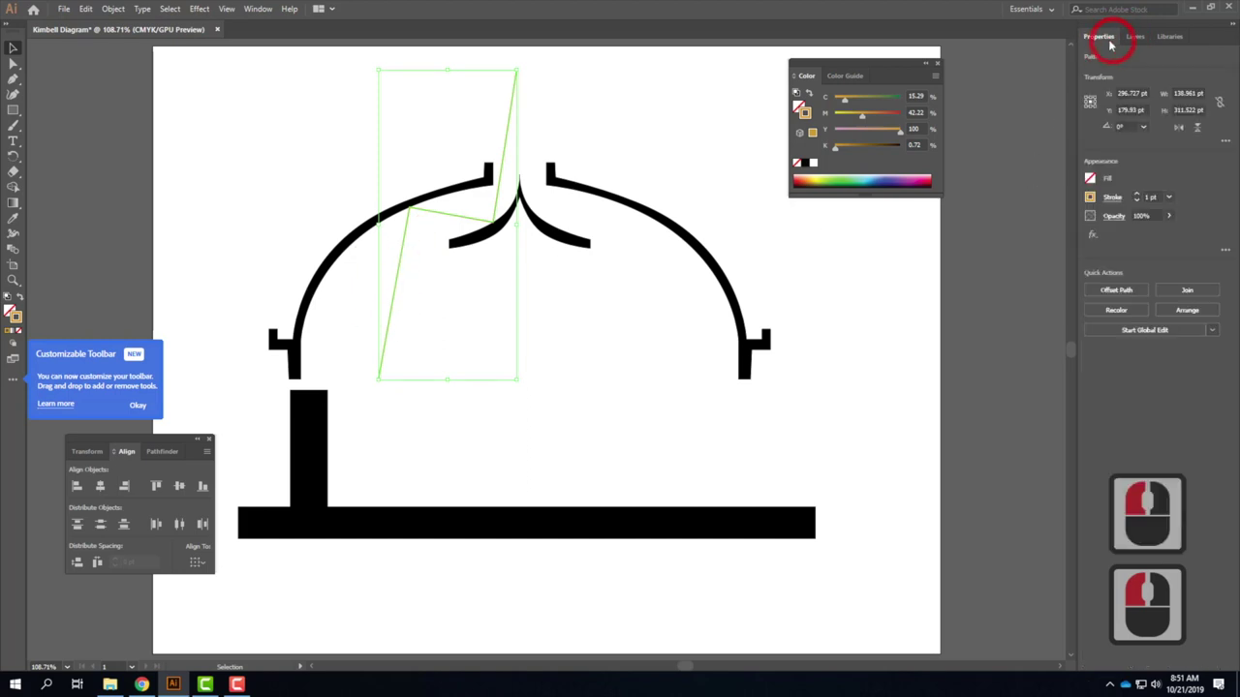
click(1112, 199)
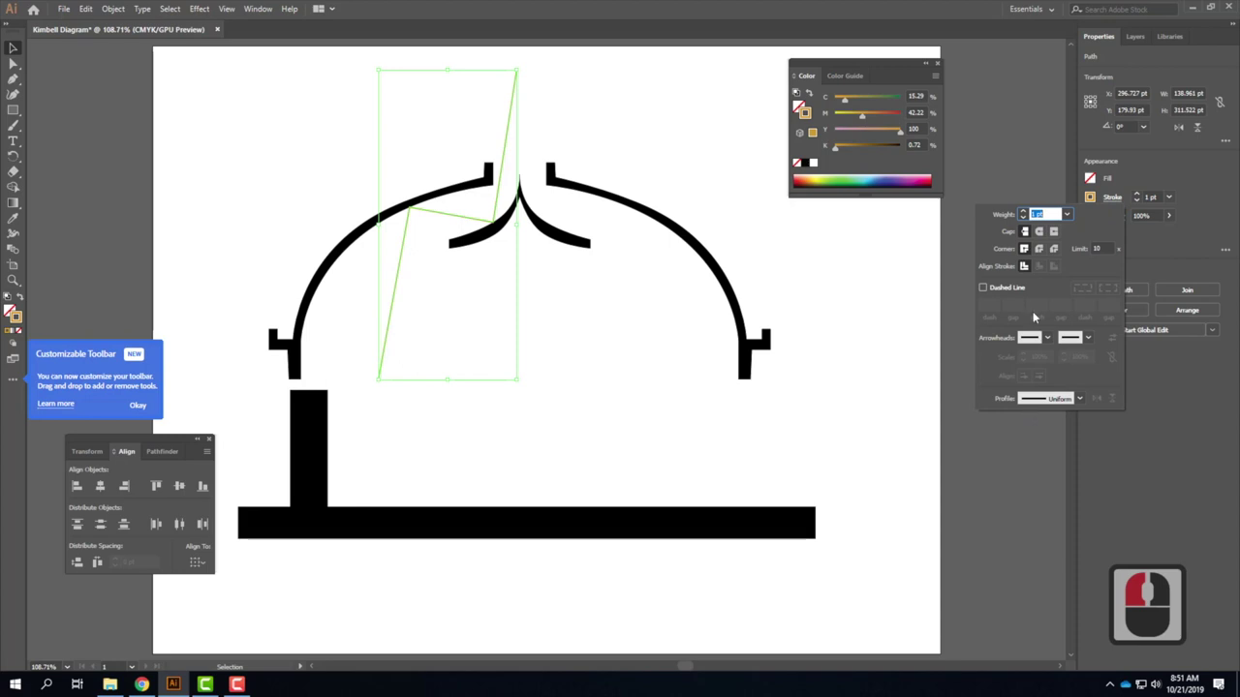
click(1024, 213)
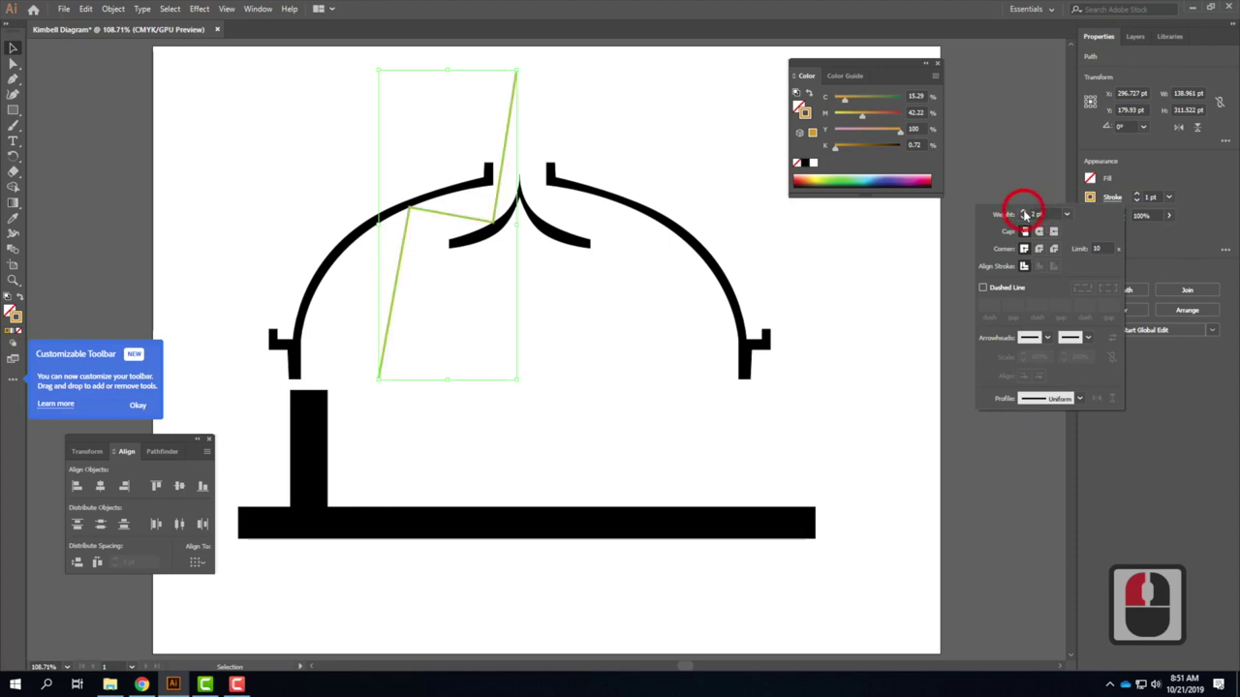
click(1024, 213)
click(1024, 213)
click(1024, 213)
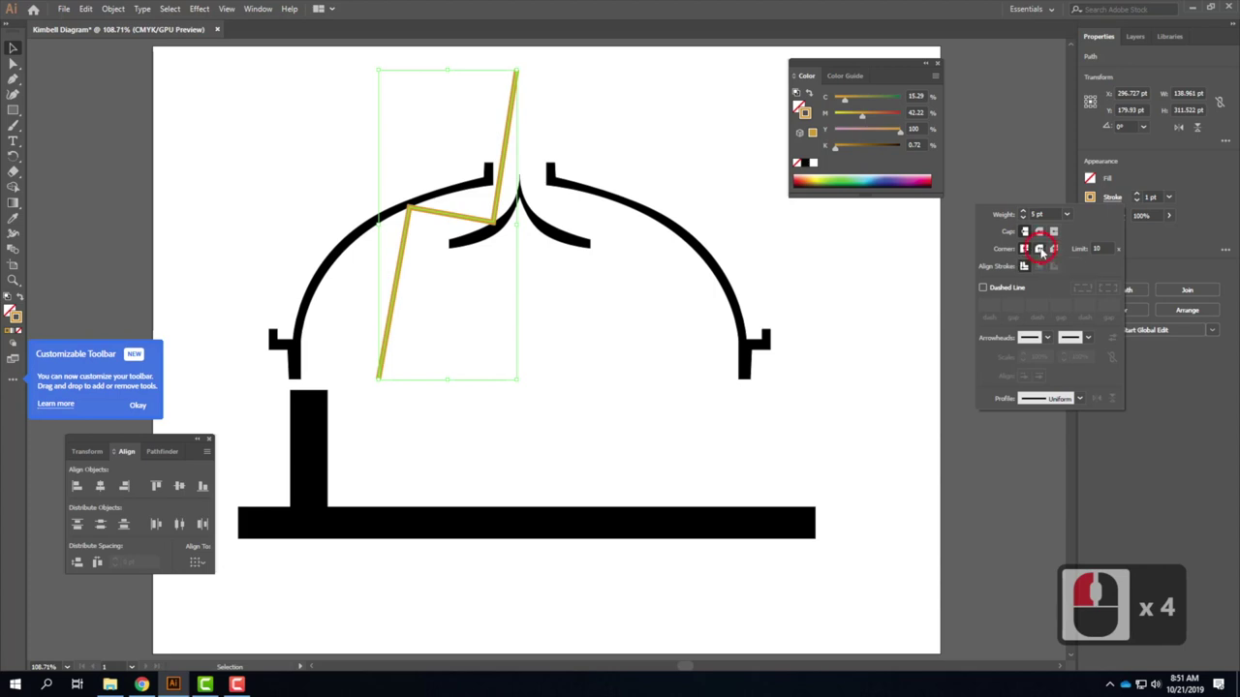
click(1040, 249)
click(1054, 250)
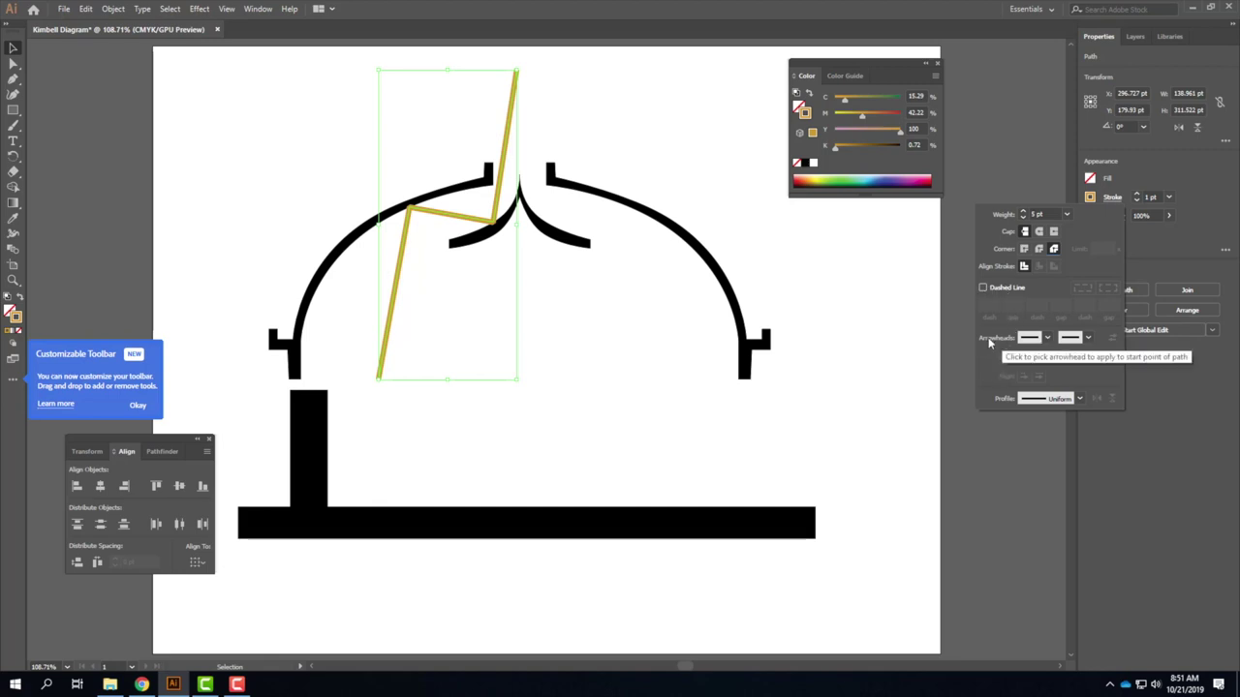
Apply the Arrow 11 arrowhead to the lower end of the light path.
click(1088, 339)
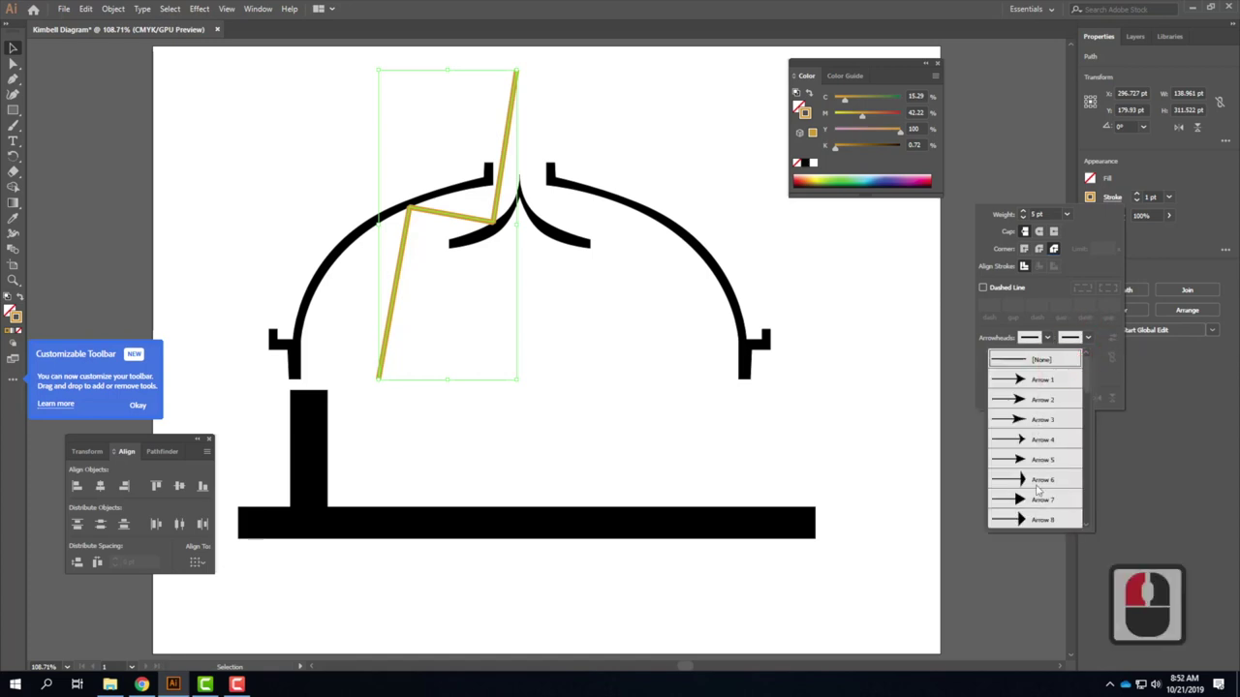
scroll(1032, 479, down, 3)
scroll(1032, 479, down, 2)
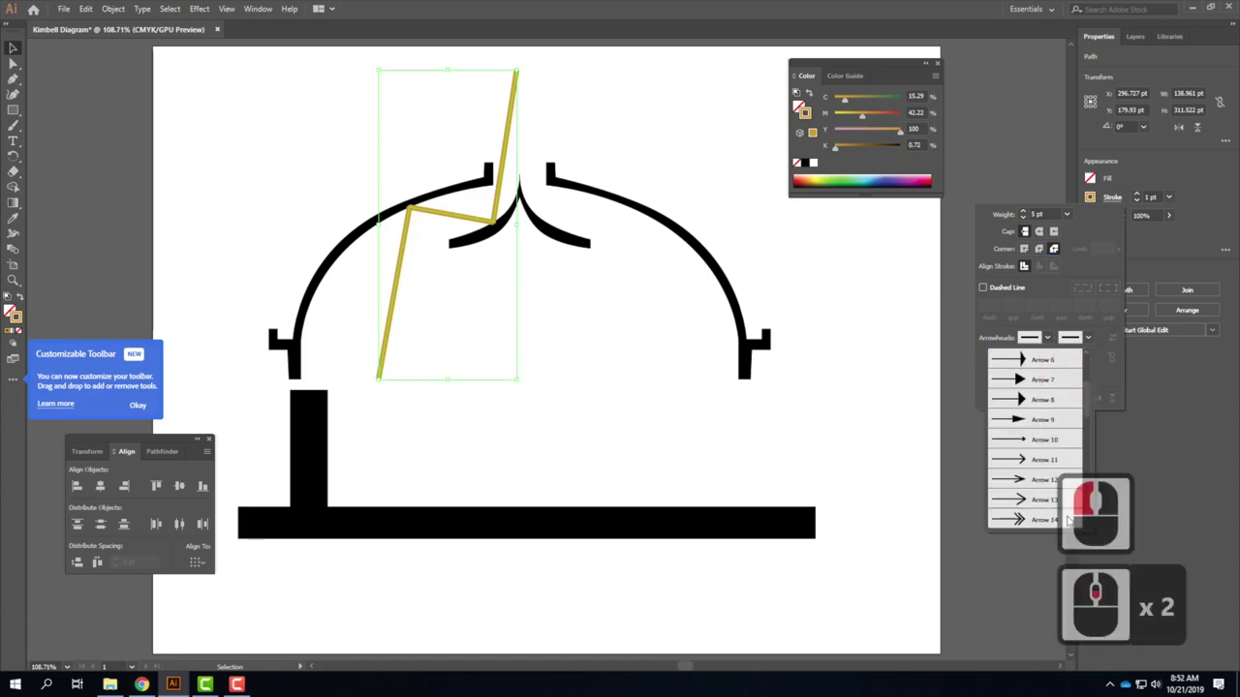
click(1034, 462)
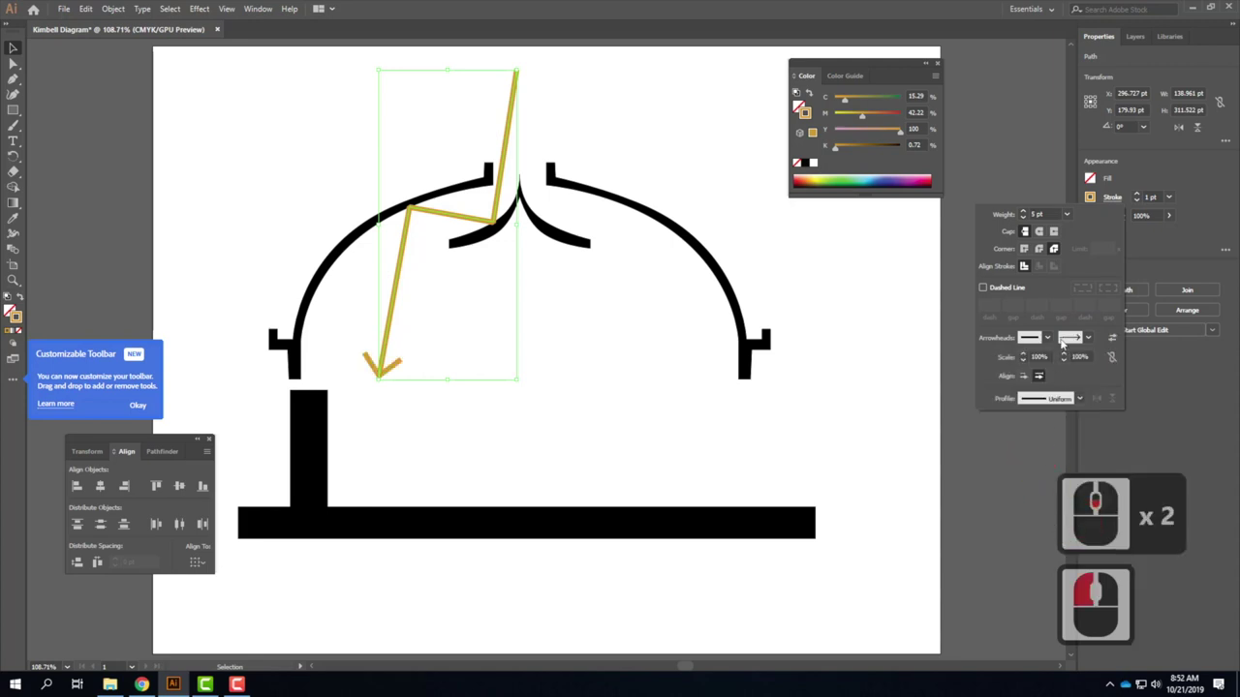
Try the pointing-hand Arrow 35 arrowhead on the end of the light path.
click(1088, 338)
scroll(1045, 421, down, 4)
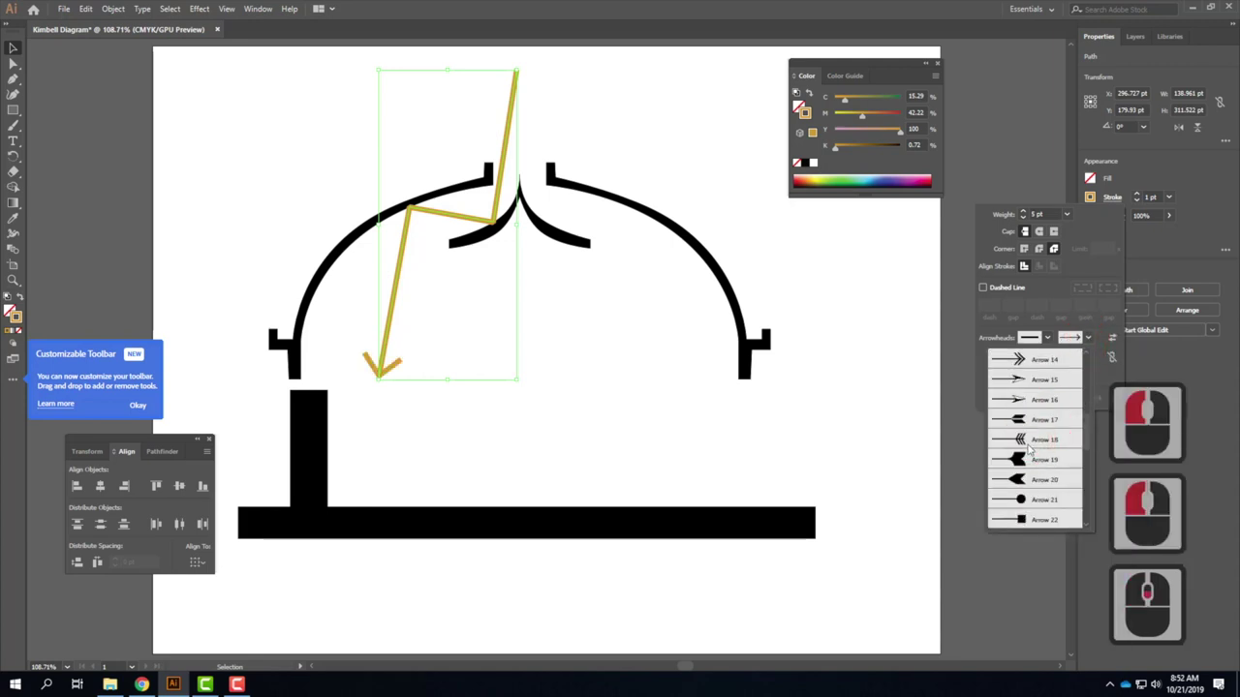
scroll(1029, 447, down, 4)
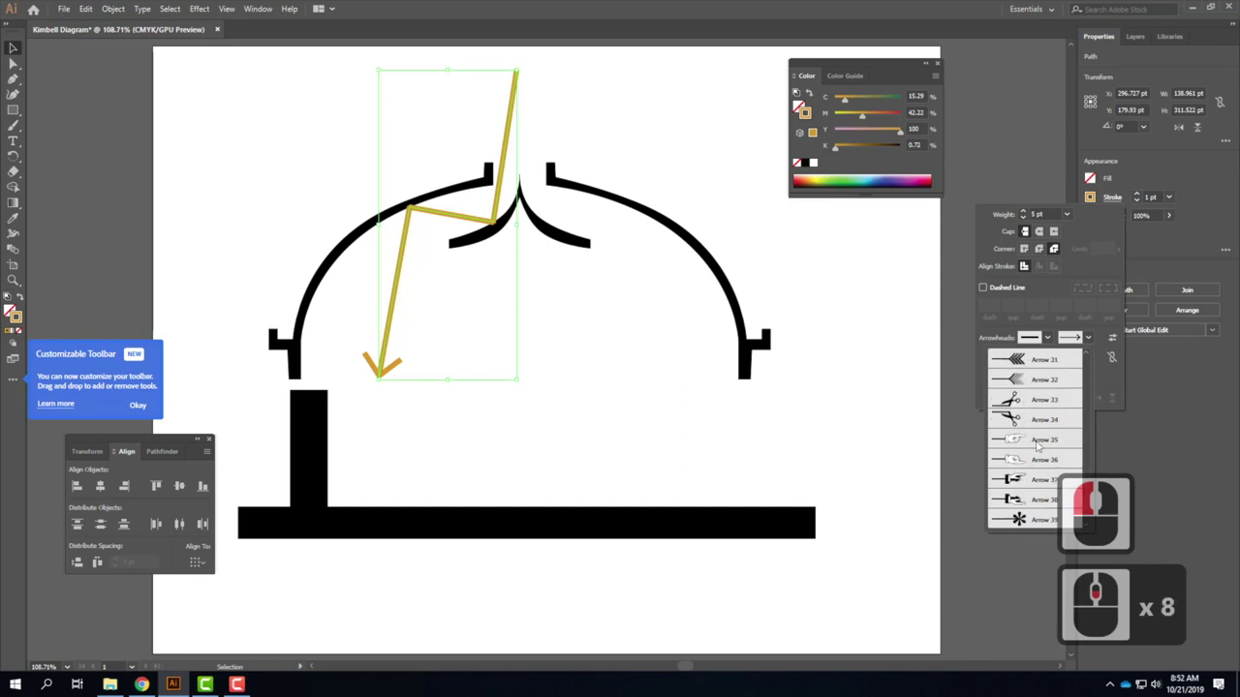
click(1037, 445)
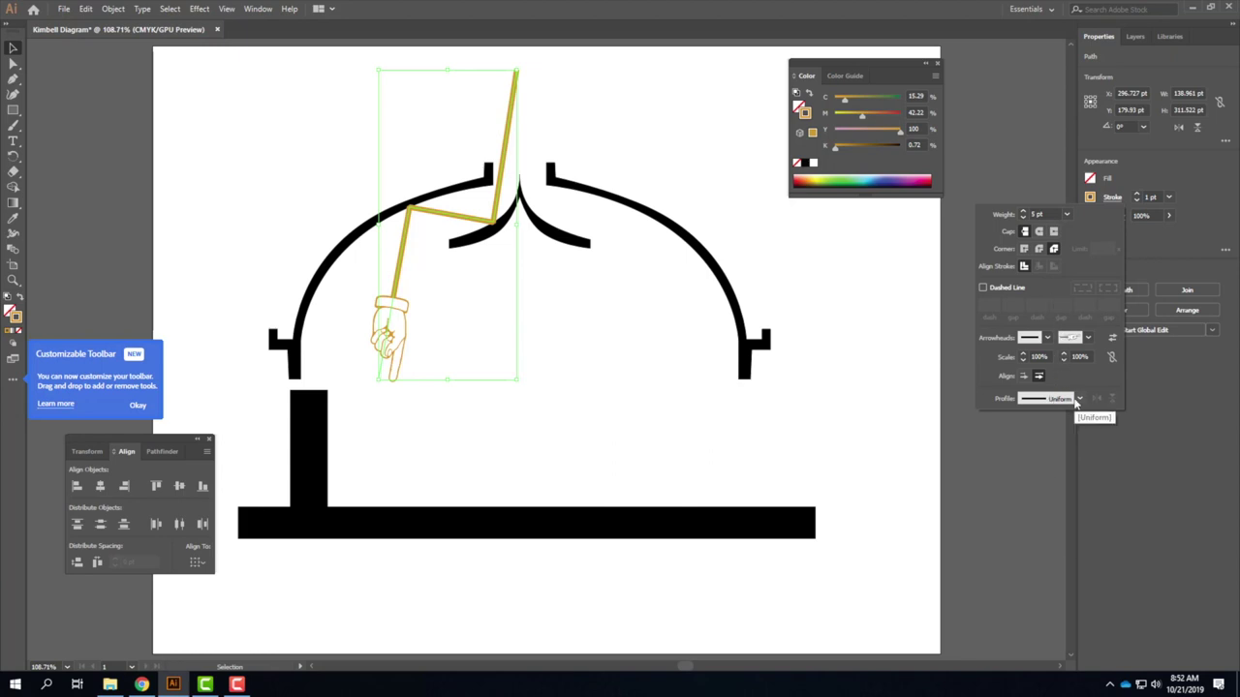
Replace the hand at the end of the light path with Arrow 11 and try Arrow 12 for comparison.
click(1088, 337)
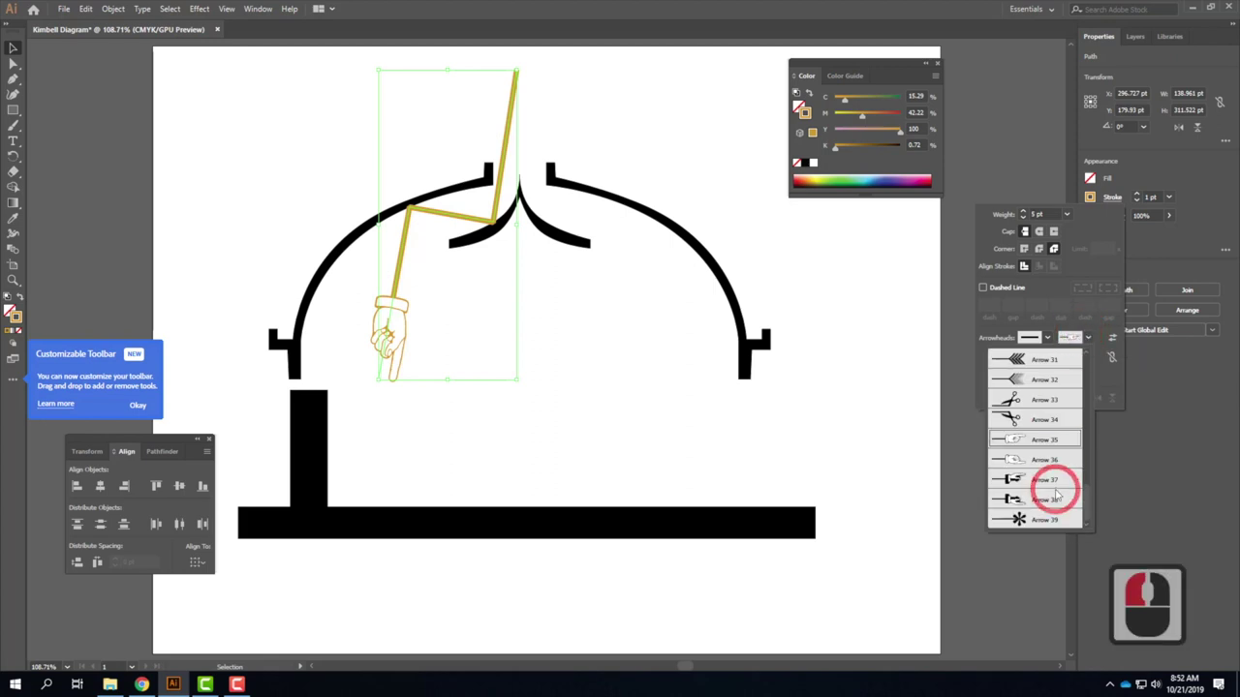
scroll(1056, 496, up, 6)
scroll(1056, 496, up, 2)
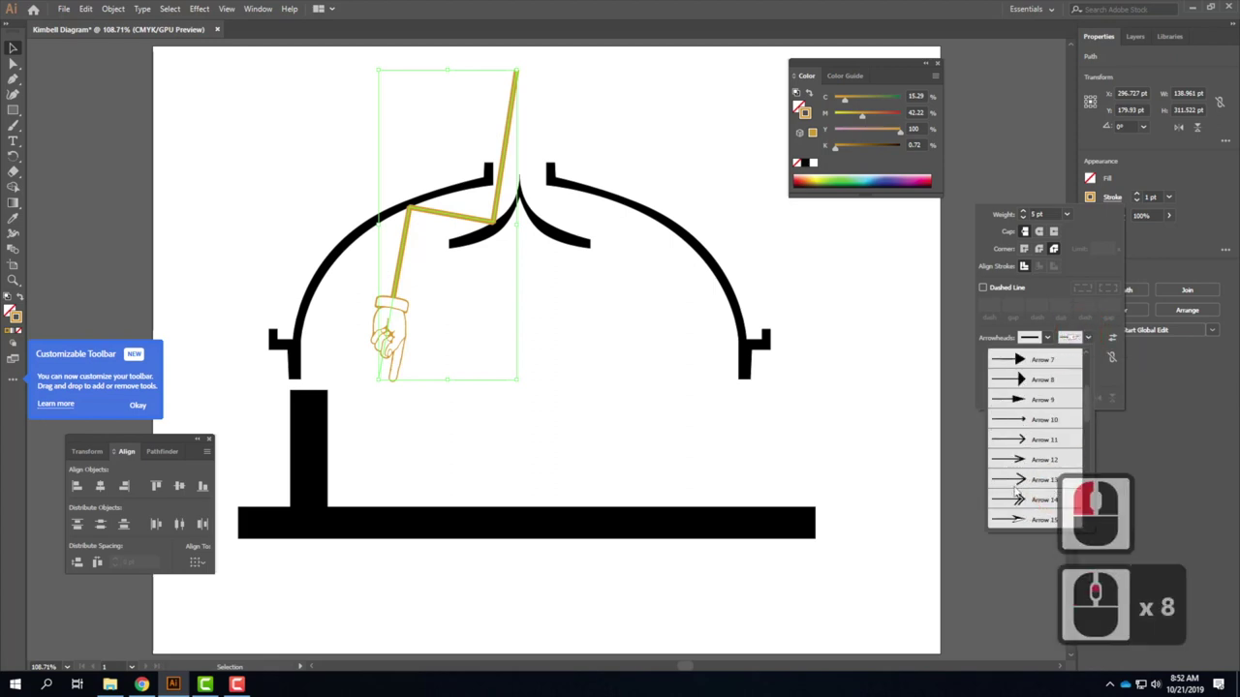
click(1023, 443)
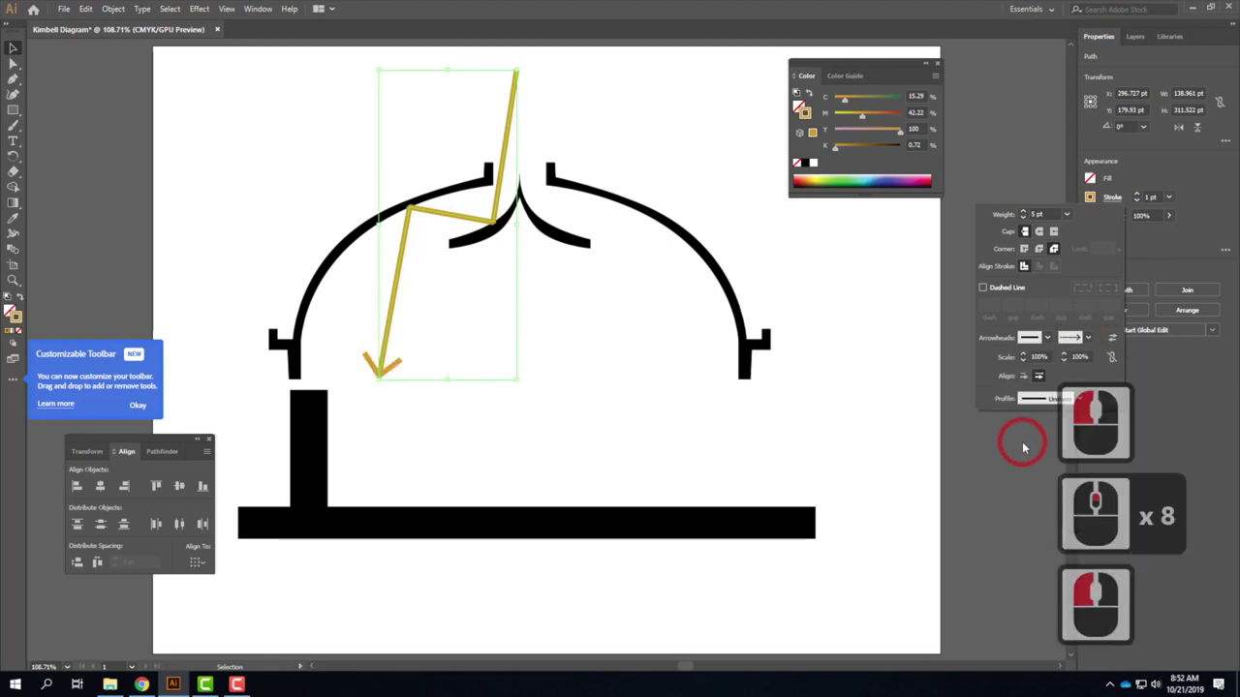
click(1093, 337)
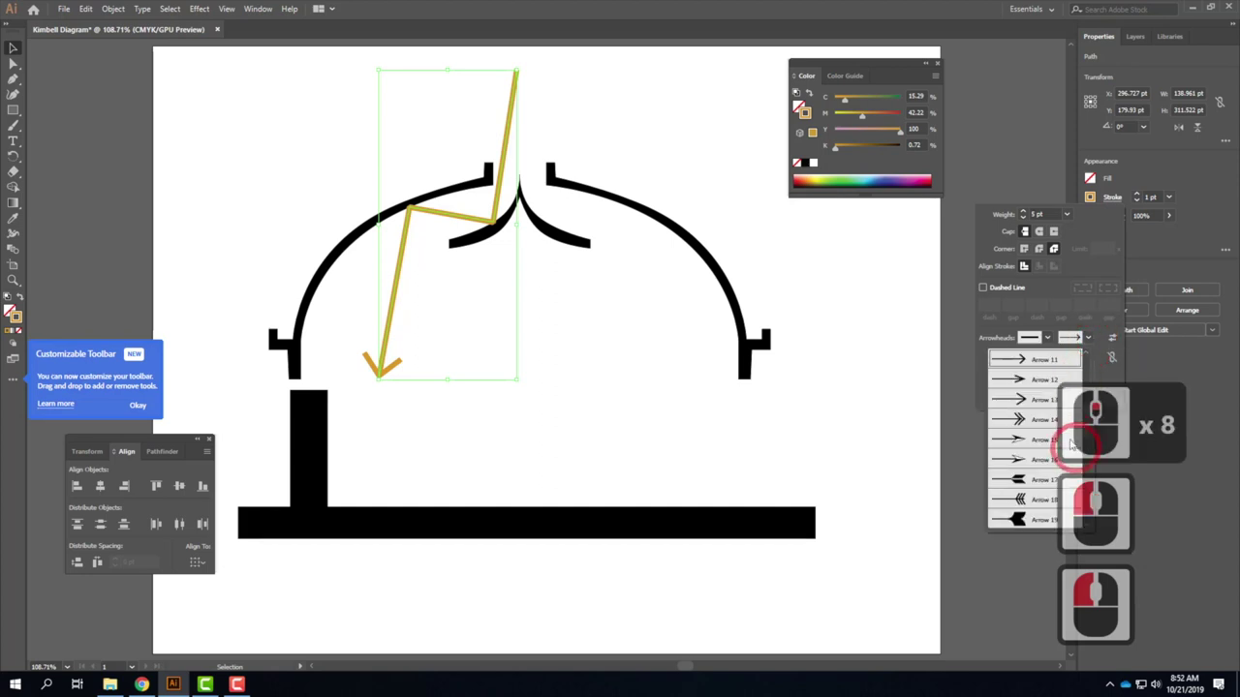
click(1033, 441)
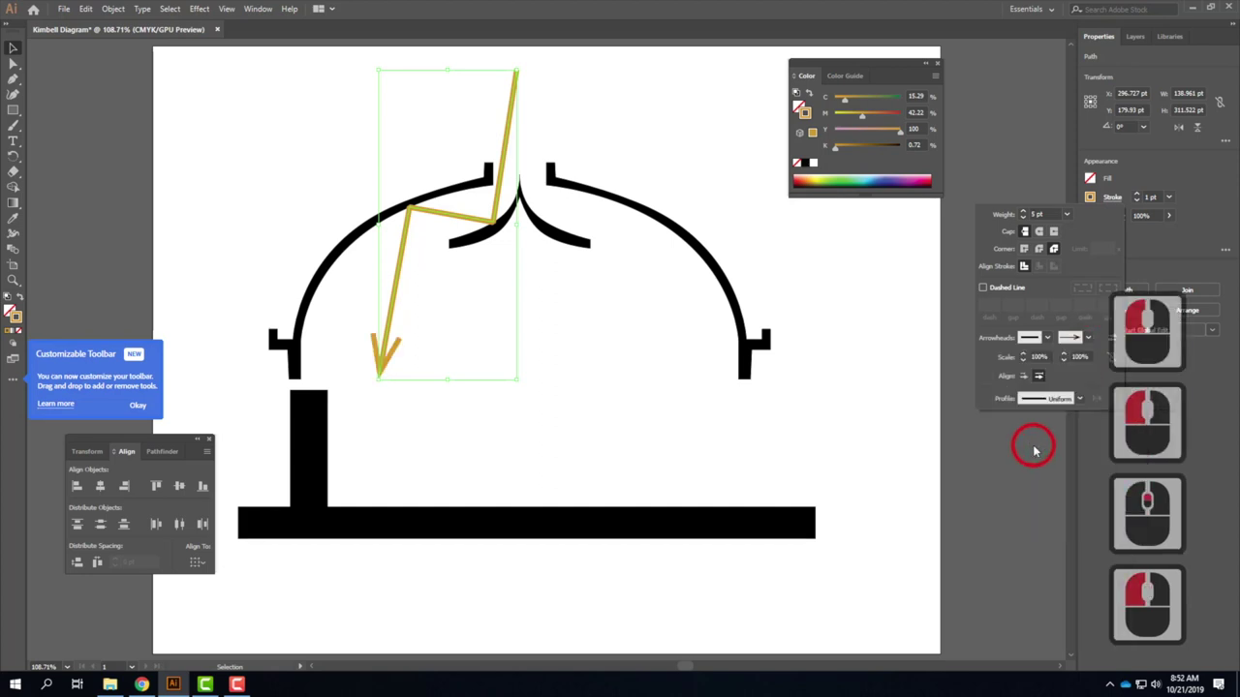
Set the arrowhead at the lower end of the light path to the small Arrow 10.
click(1086, 339)
scroll(1051, 460, up, 2)
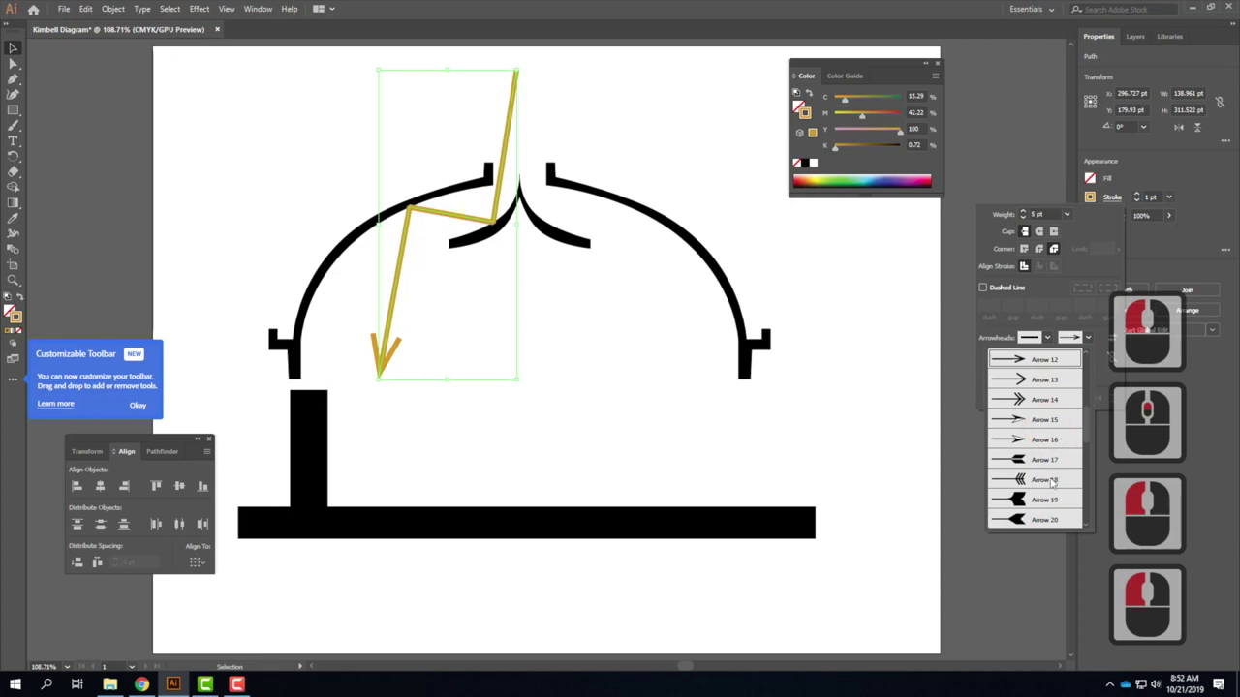
click(1027, 443)
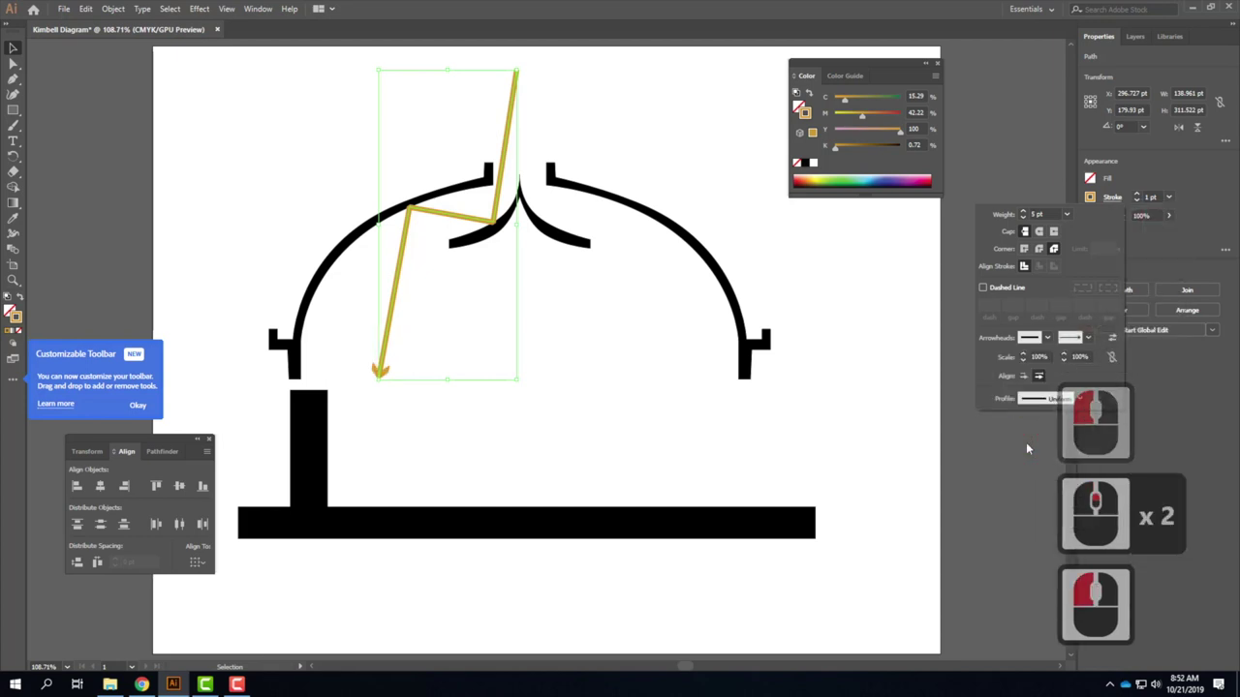
Try the solid Arrow 3 arrowhead on the lower end of the light path.
click(1088, 338)
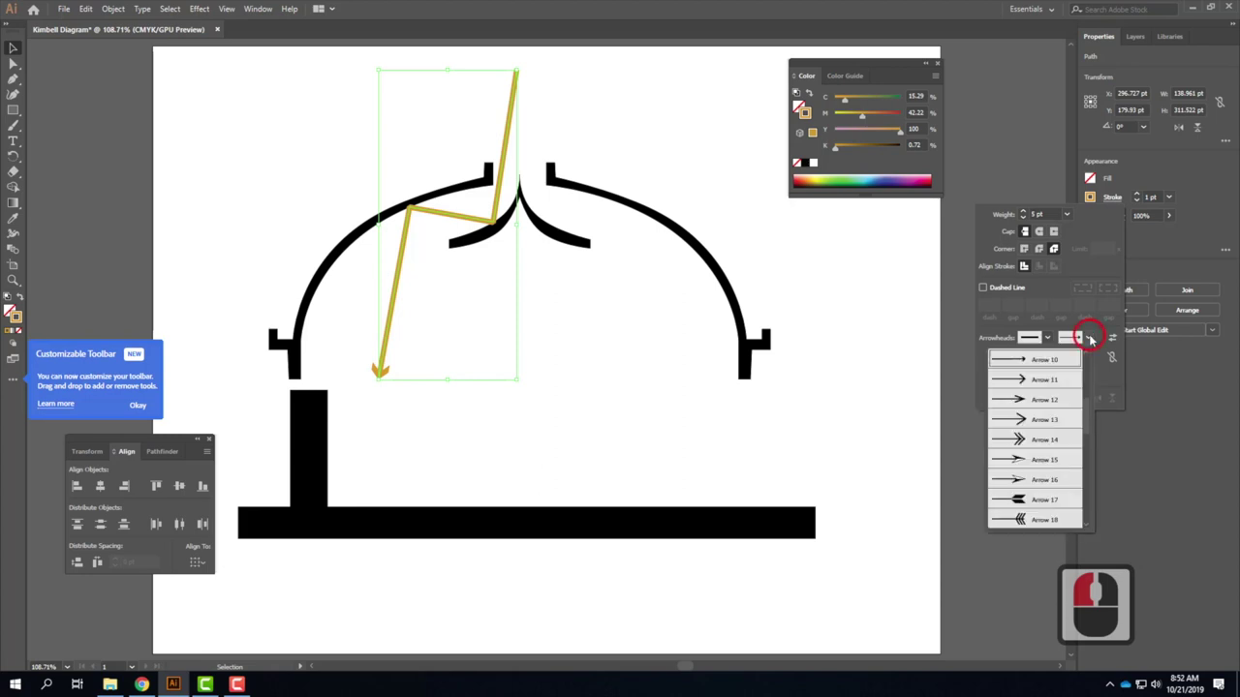
scroll(1046, 416, up, 4)
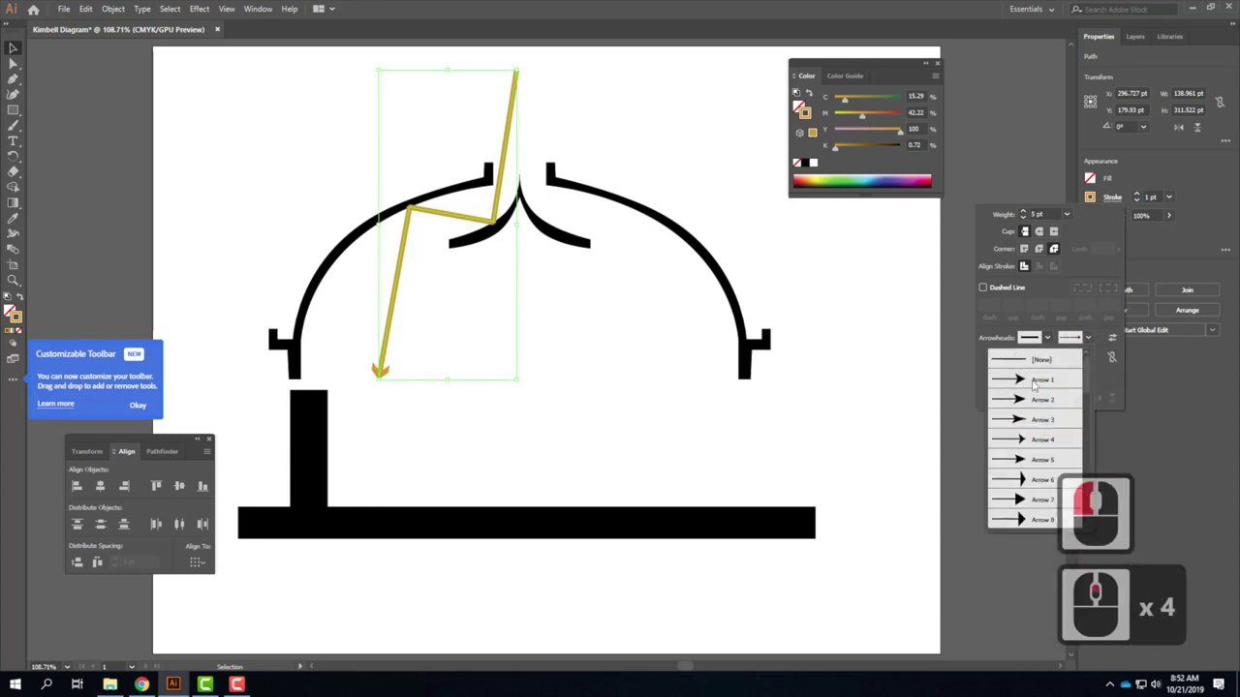
click(1037, 420)
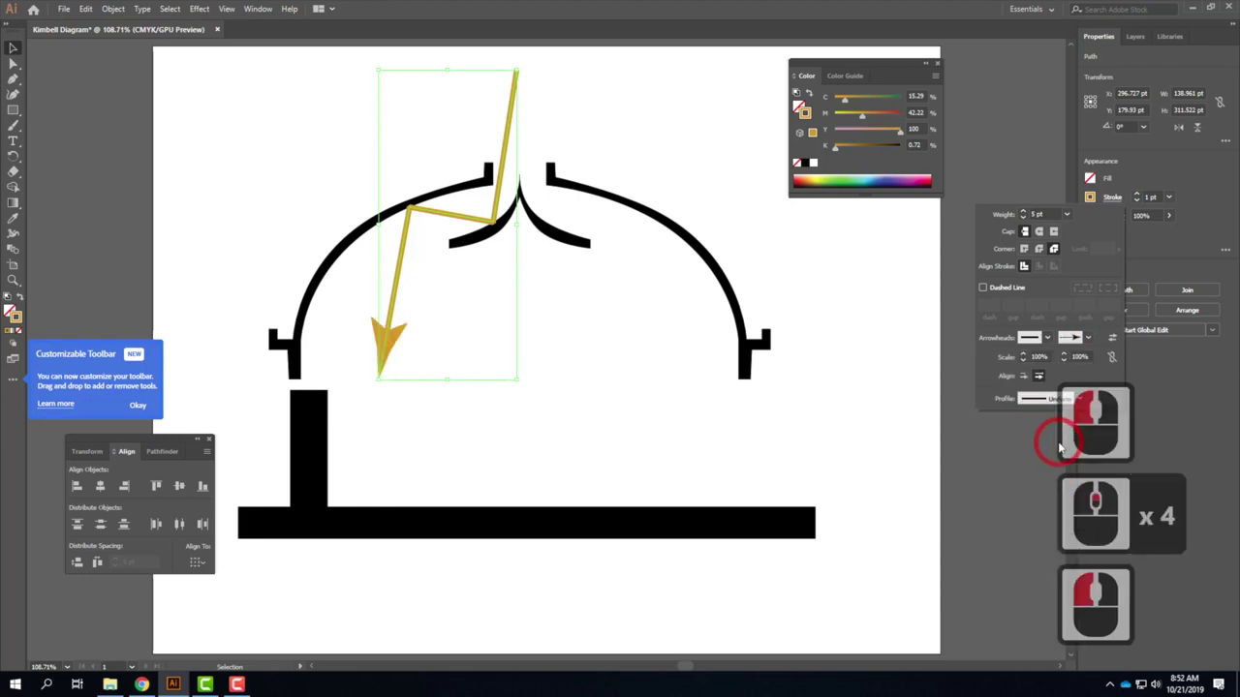
Switch the lower end of the light path to an open V-shaped arrowhead and set the stroke weight to 3 pt.
click(1089, 337)
scroll(1052, 489, down, 3)
click(1043, 461)
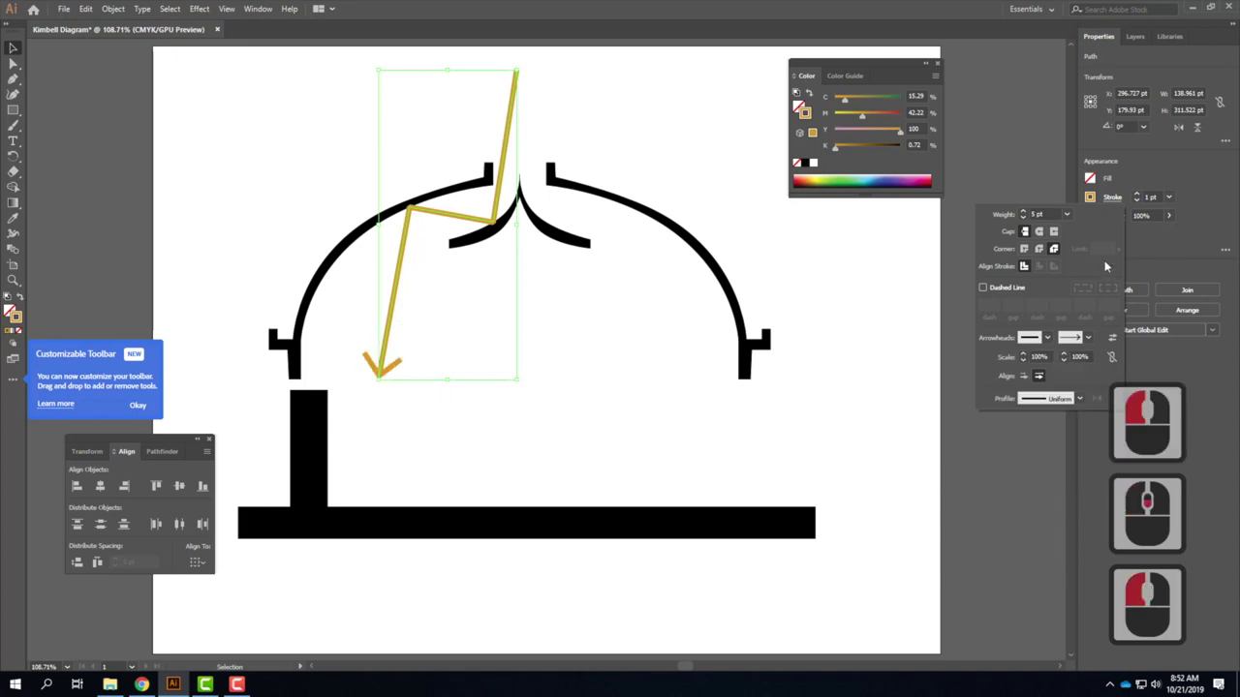
click(1024, 219)
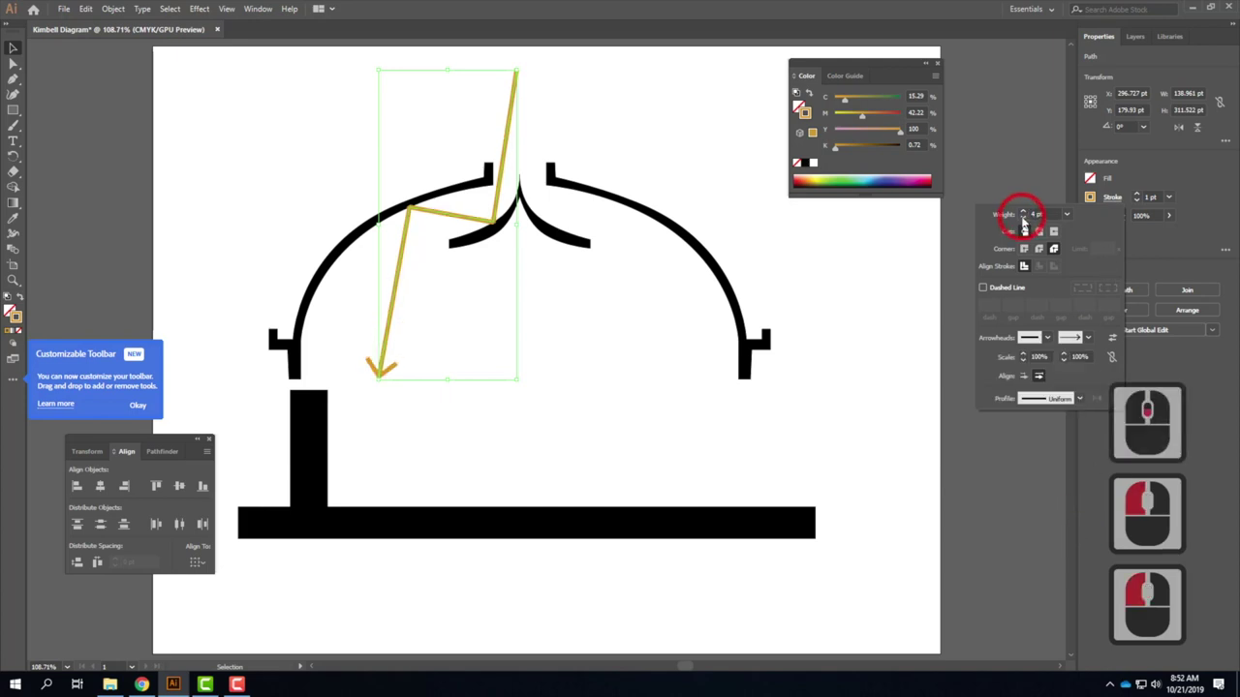
click(1024, 219)
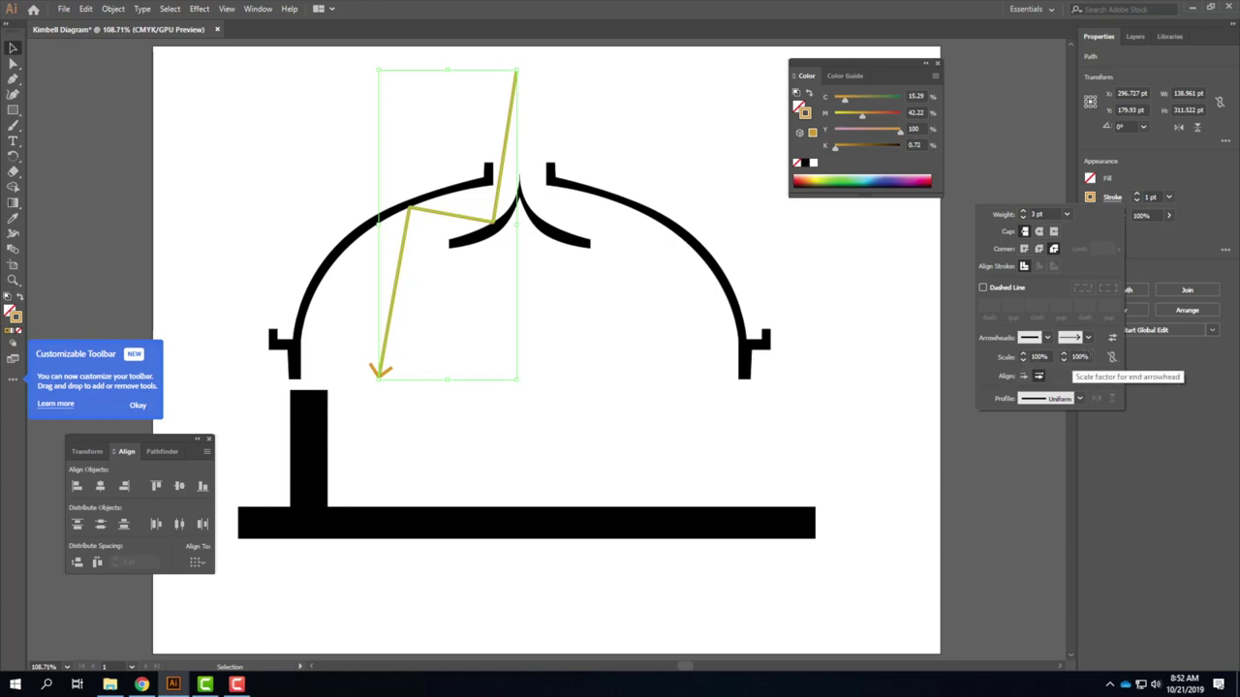
Try scaling the end arrowhead to 200% and restore its scale to 100%.
double_click(1083, 358)
drag(1088, 357, 1031, 358)
text(200)
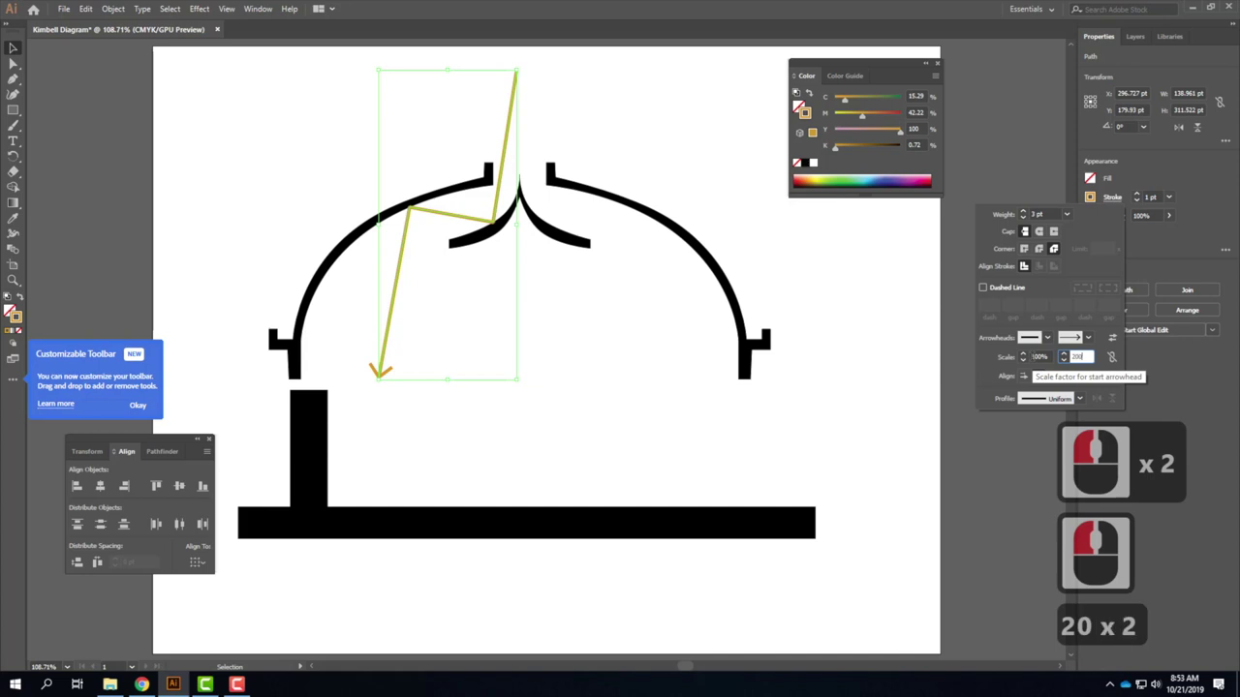
key(Tab)
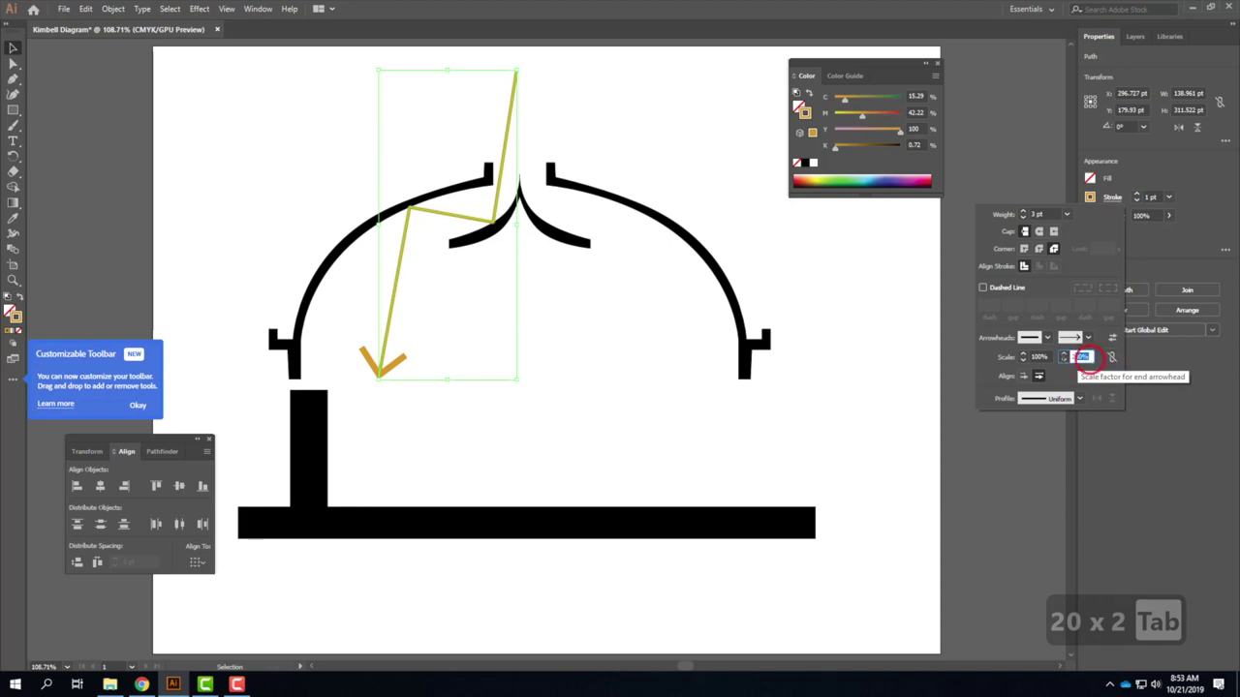
click(1077, 357)
text(100)
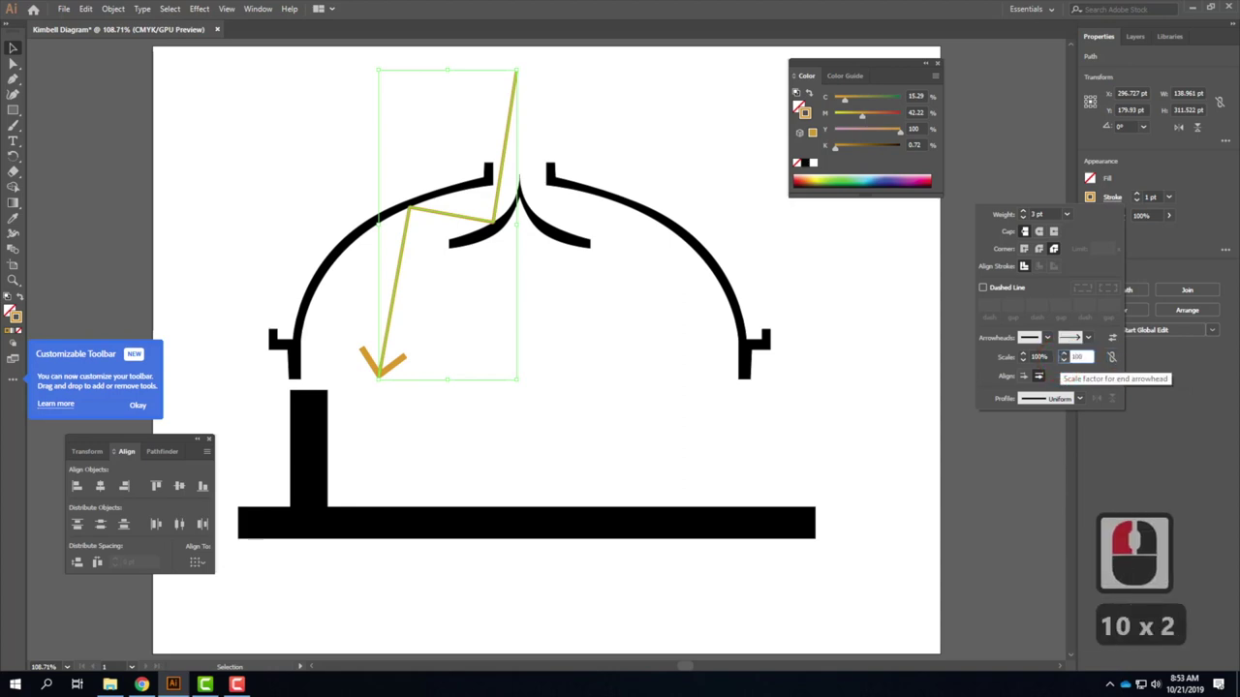
key(Tab)
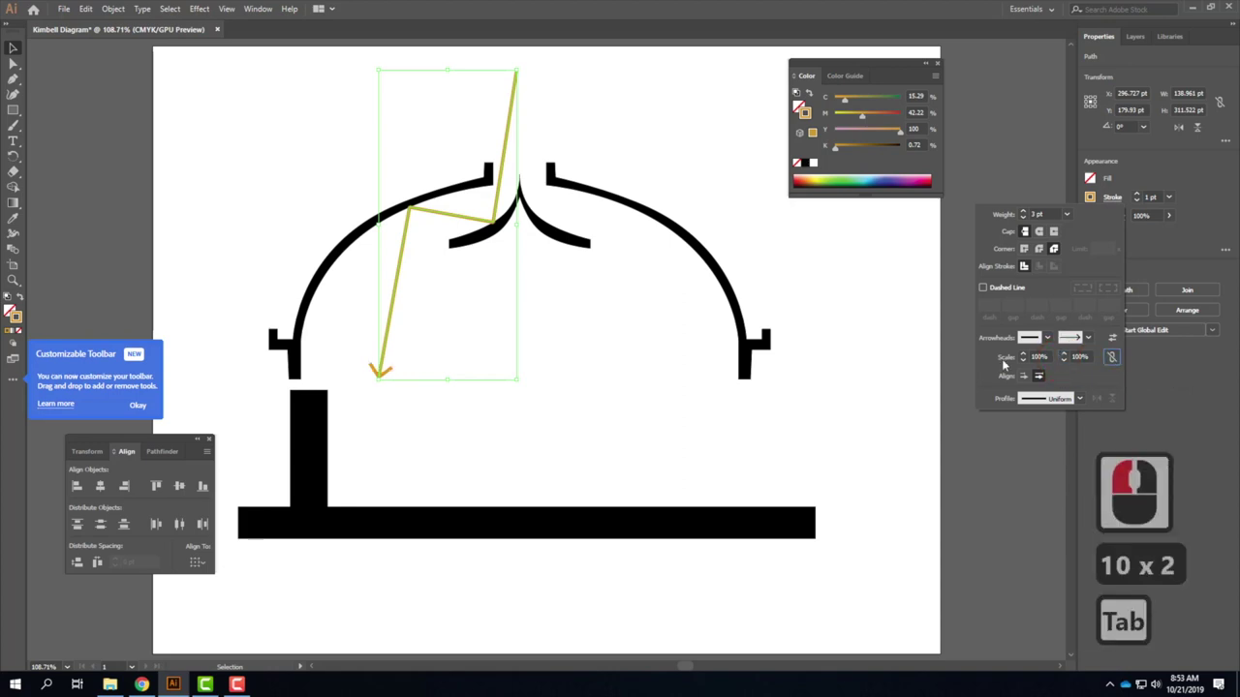
Try the Arrow 19 tail on the upper start of the light path and remove it again.
click(1048, 337)
scroll(1010, 480, down, 2)
scroll(1011, 480, down, 3)
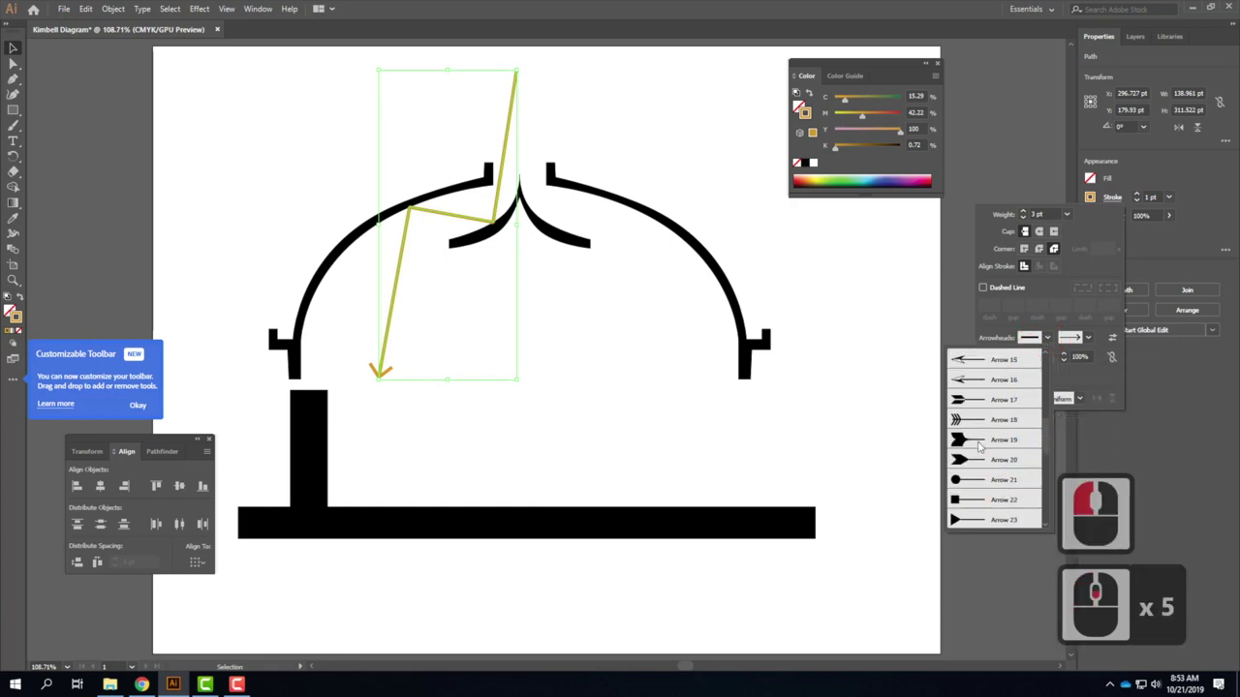
click(979, 442)
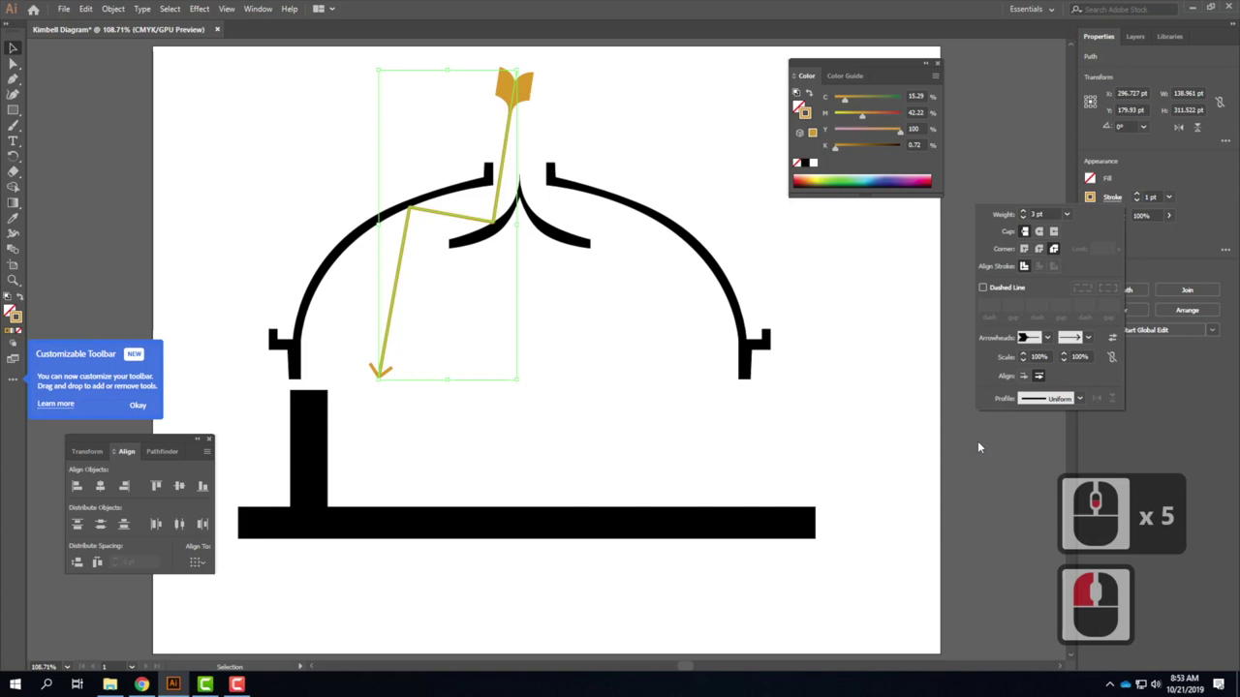
click(1048, 338)
scroll(1007, 433, up, 12)
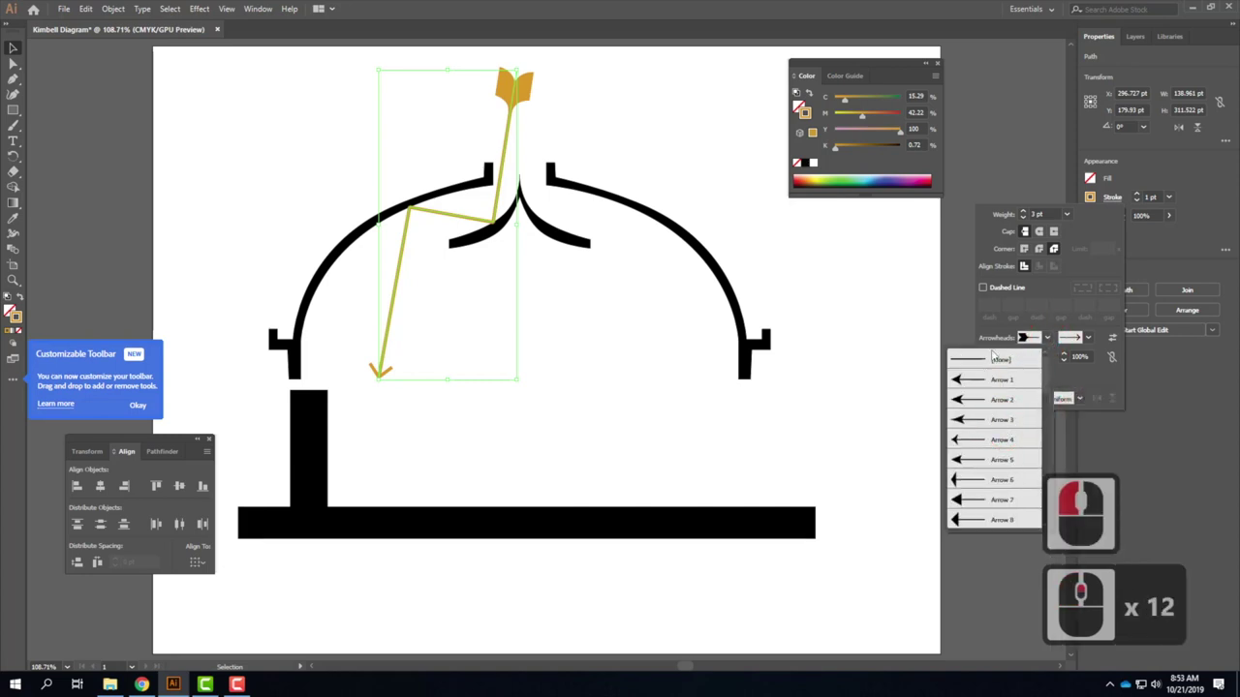
click(996, 358)
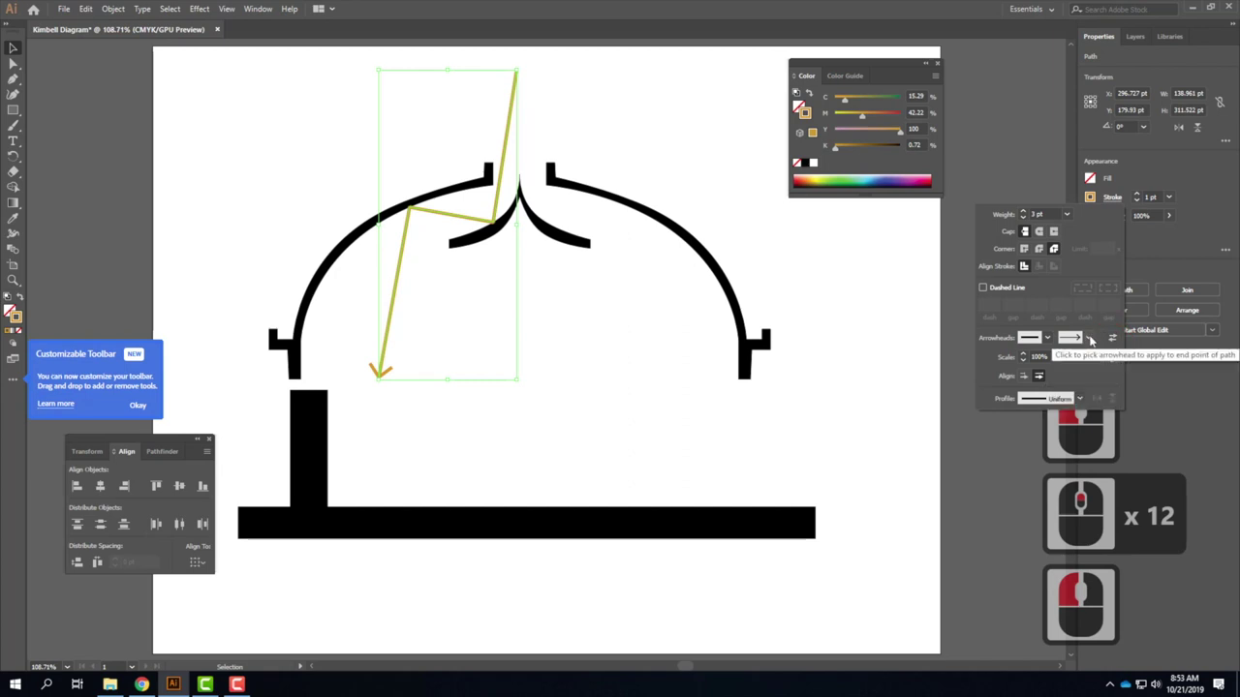
Try the hollow circle Arrow 24 and the solid circle Arrow 21 on the lower end of the light path.
click(1091, 339)
scroll(1025, 451, down, 4)
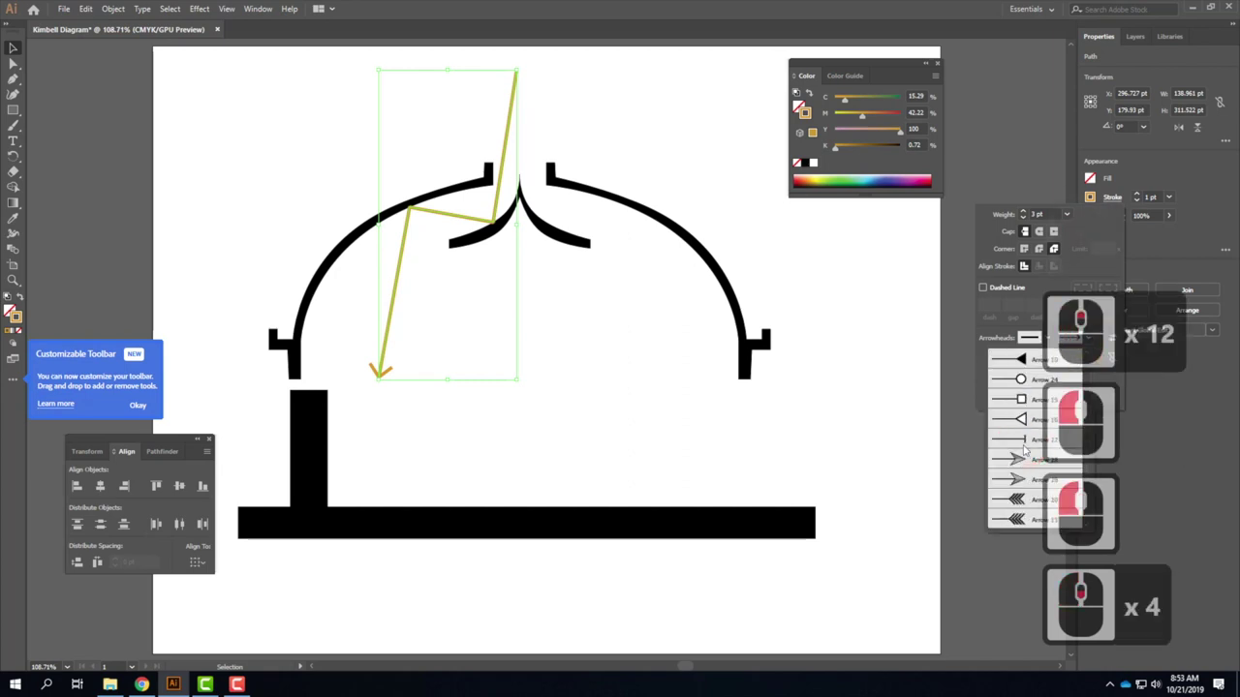
click(1018, 381)
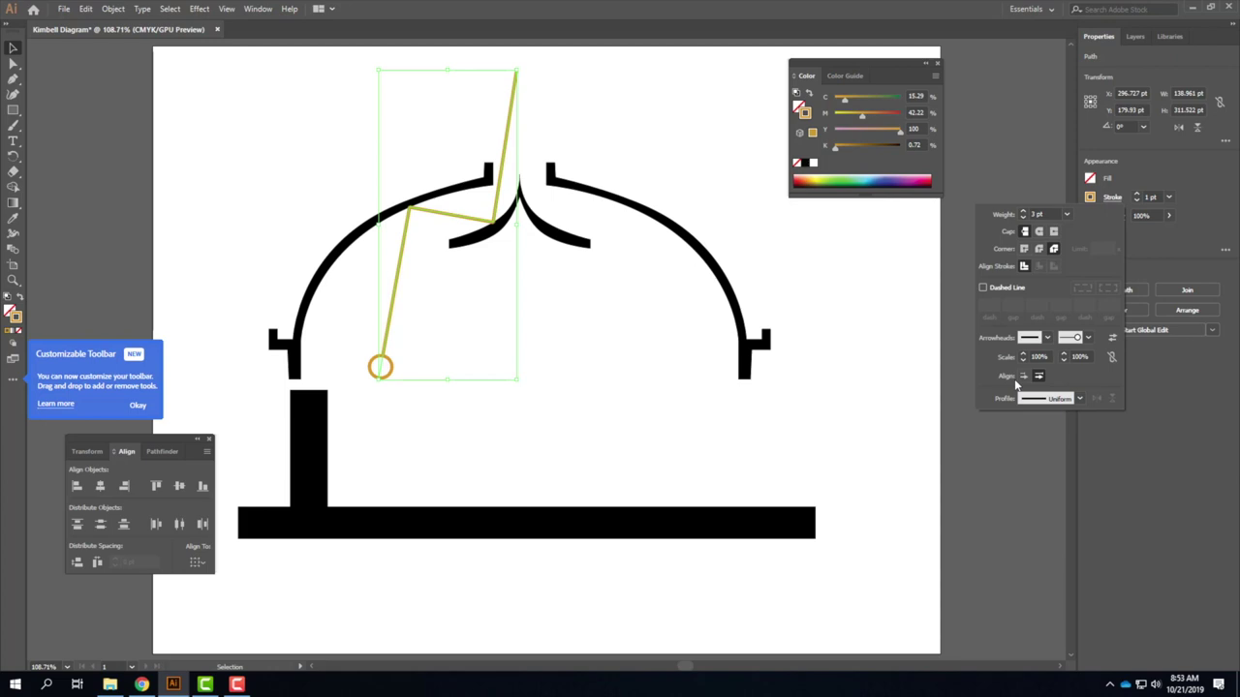
click(1088, 339)
scroll(1064, 461, down, 2)
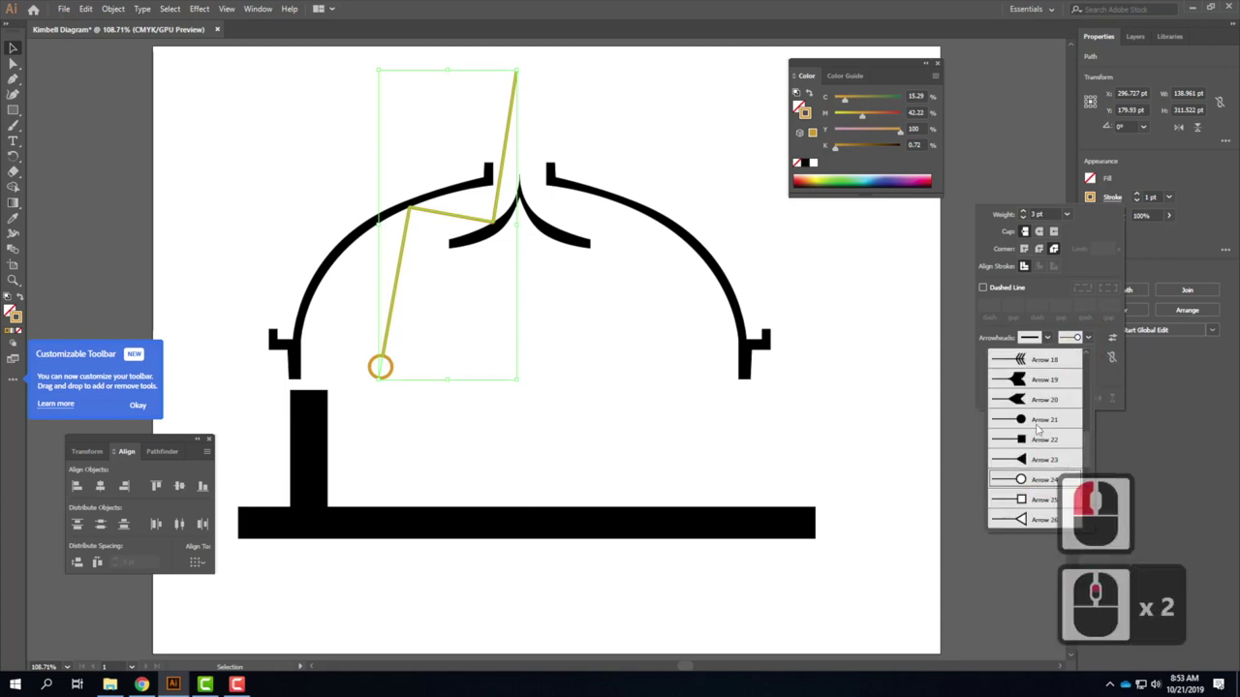
click(1035, 426)
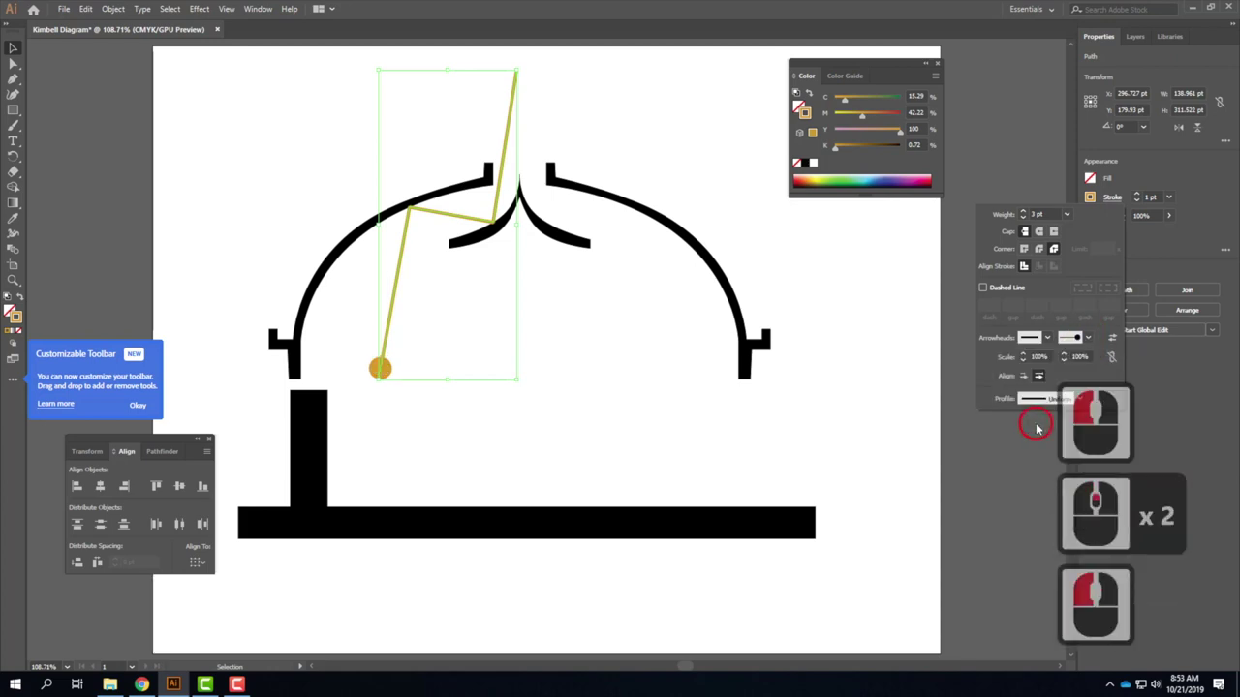
Remove the end marker from the light path by setting its end arrowhead to None, and deselect the path.
click(1086, 338)
scroll(1061, 426, down, 6)
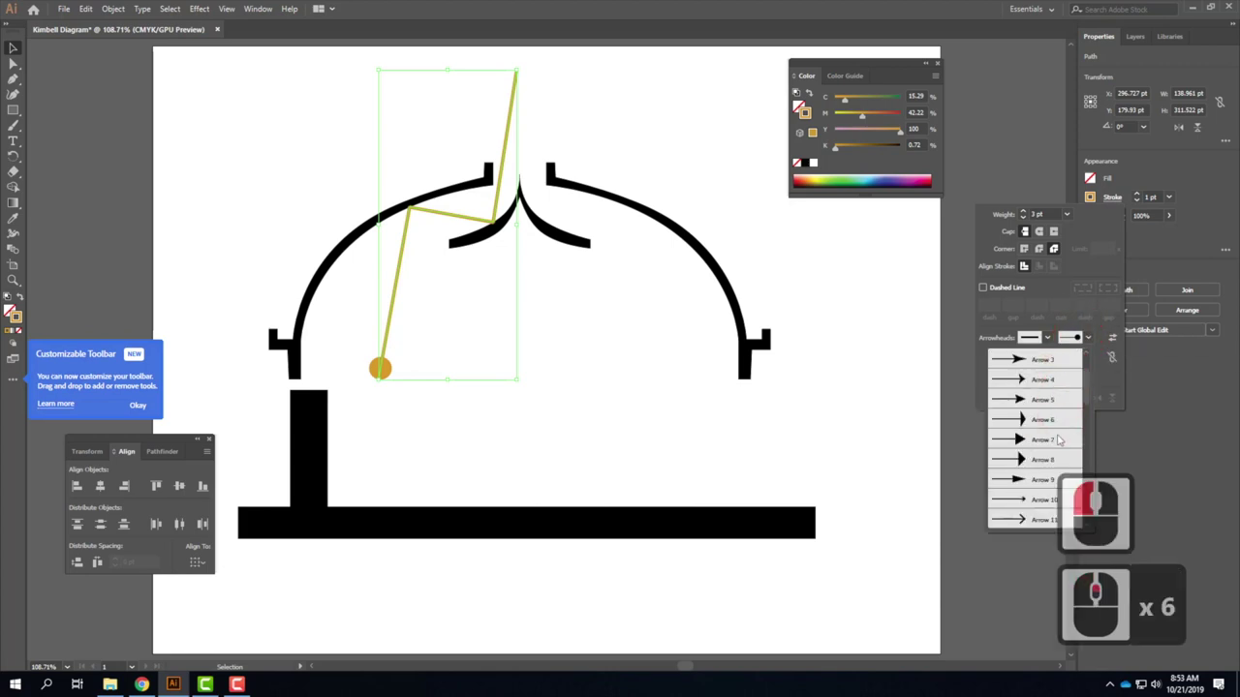
scroll(1056, 439, up, 6)
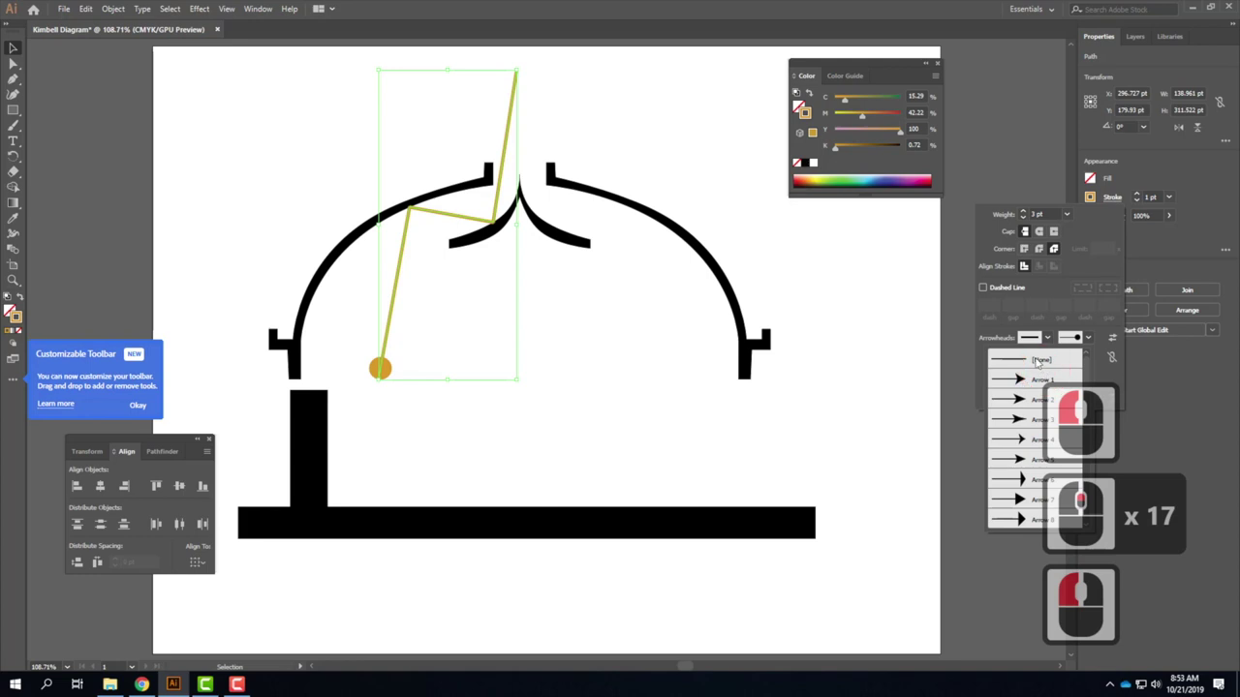
click(1044, 358)
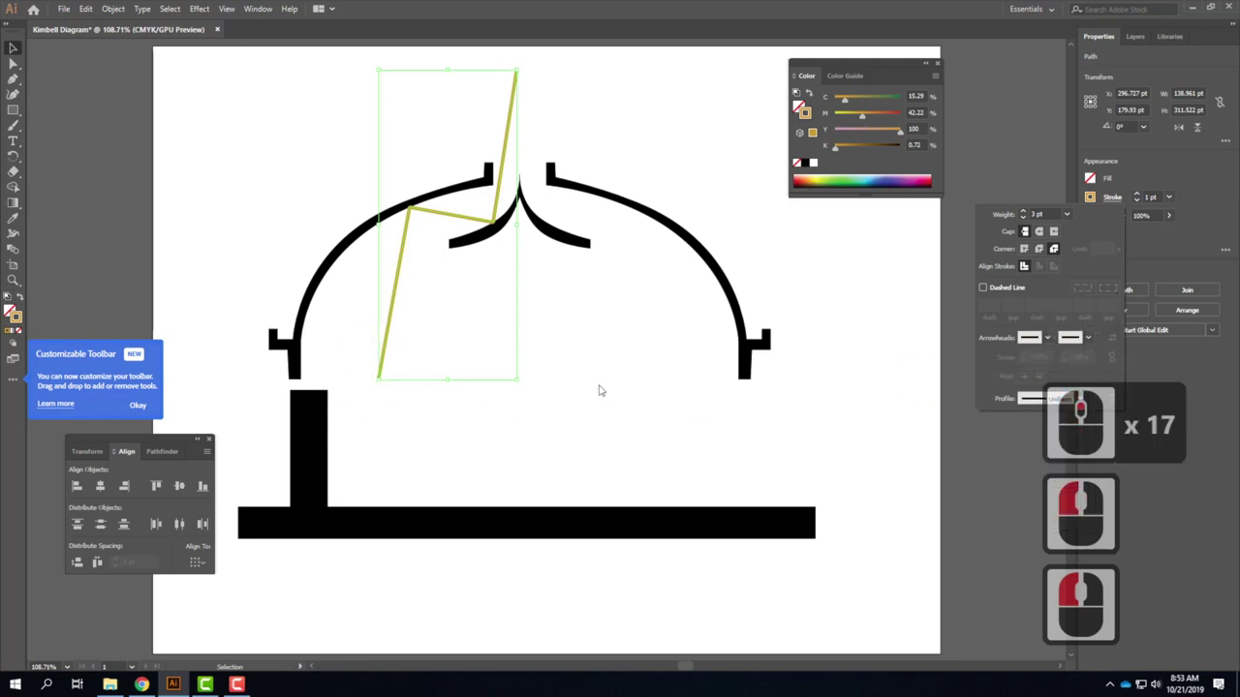
click(672, 305)
click(529, 307)
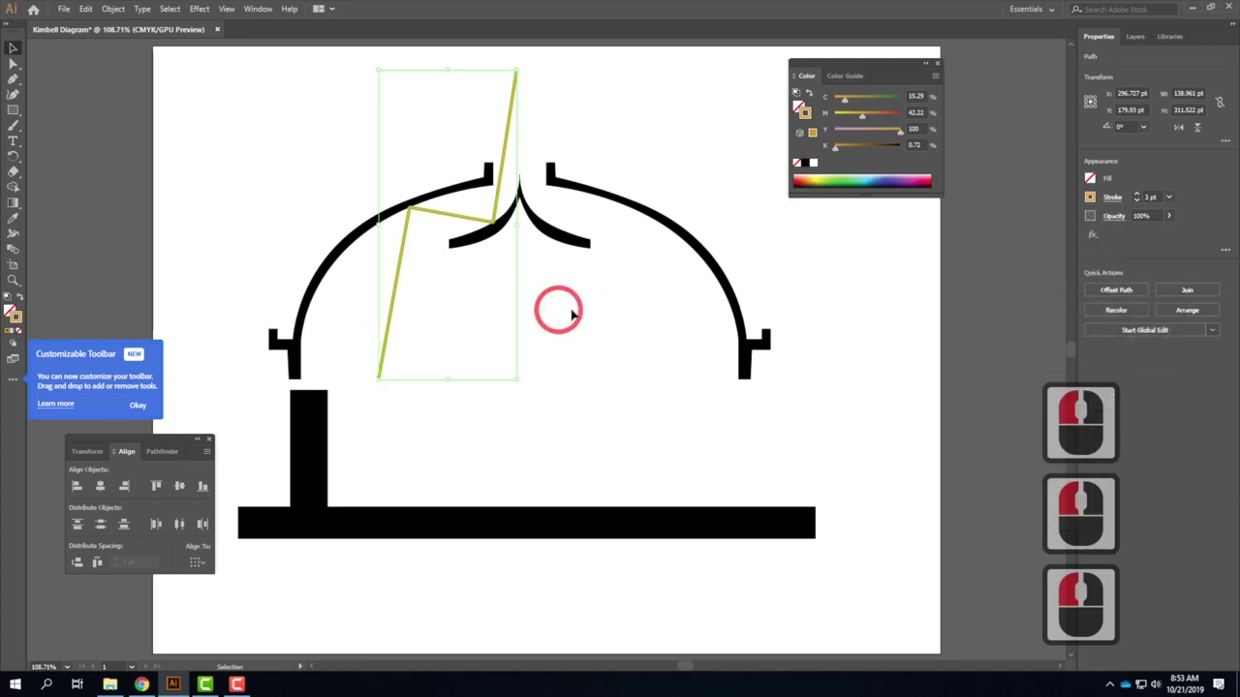
click(597, 299)
Draw a V-shaped arrowhead about 28 by 25 pt at the lower end of the light path with the Pen tool.
click(14, 78)
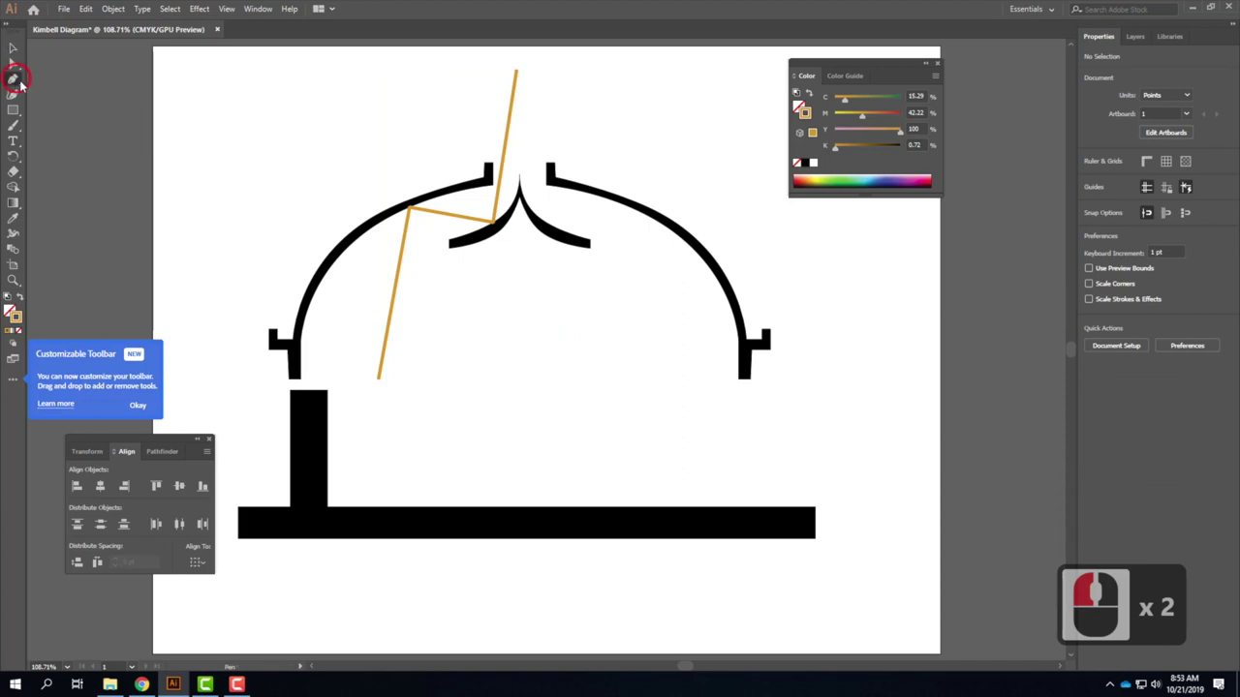
click(374, 376)
click(377, 378)
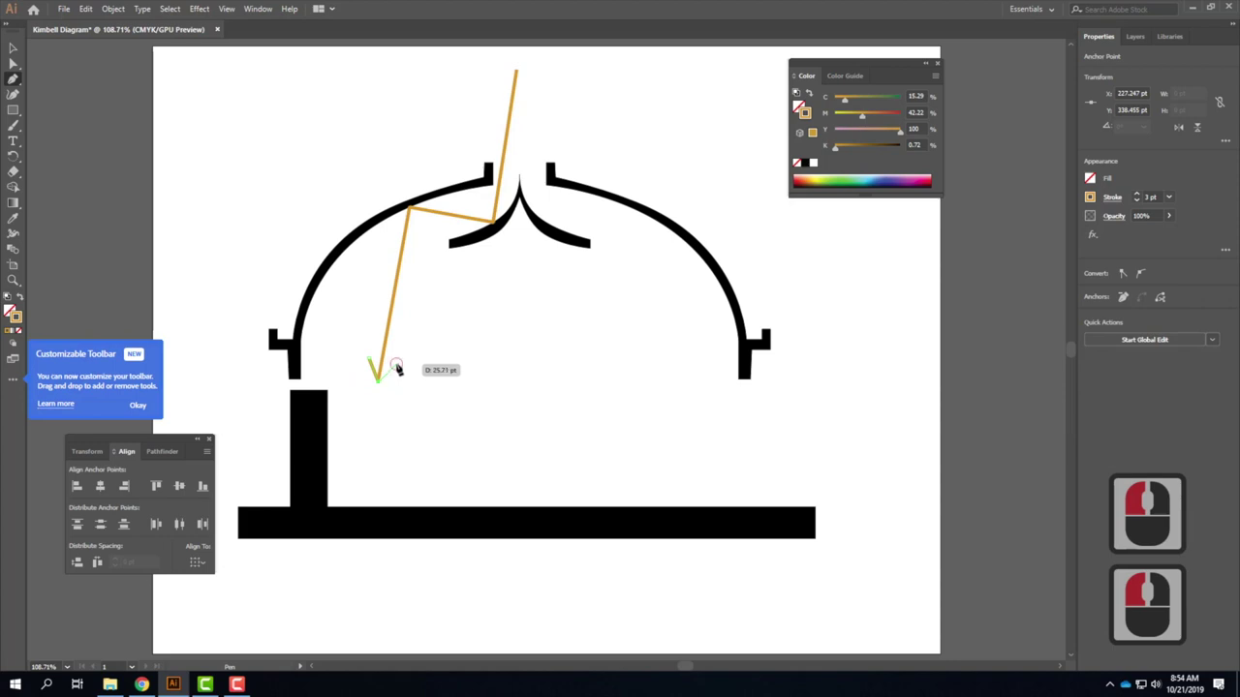
click(12, 47)
click(455, 451)
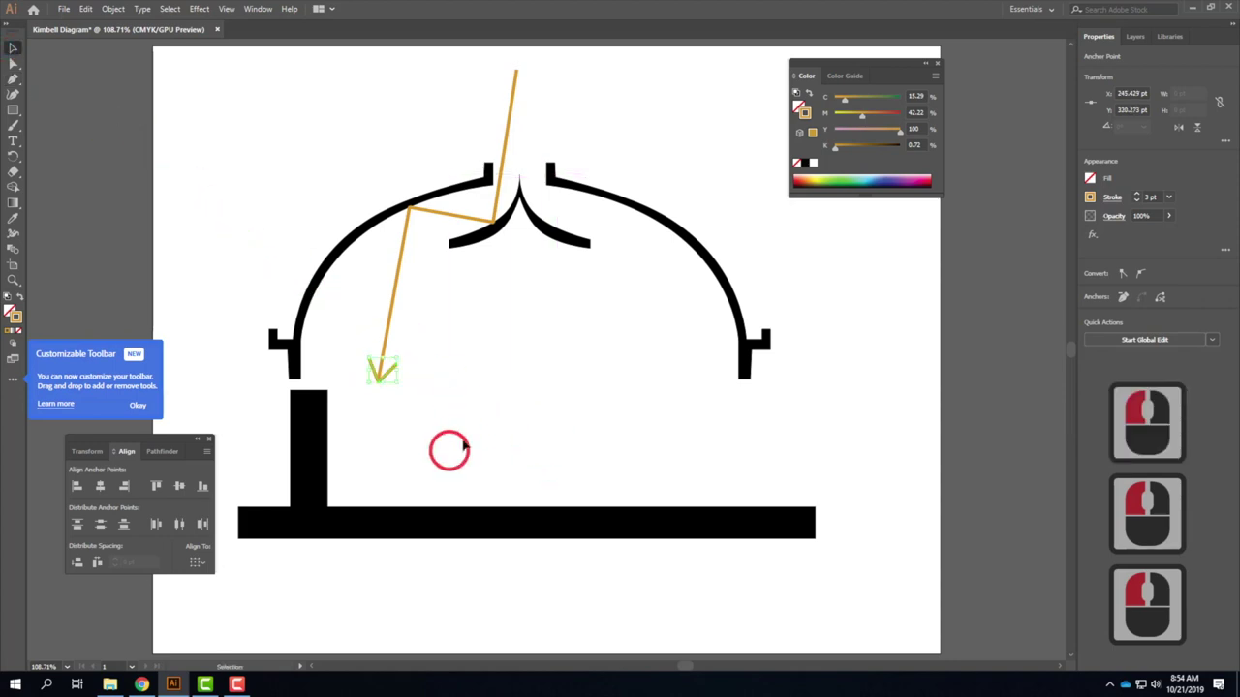
click(455, 451)
Nudge the hand-drawn arrowhead slightly left so its tip lines up with the light path.
click(391, 372)
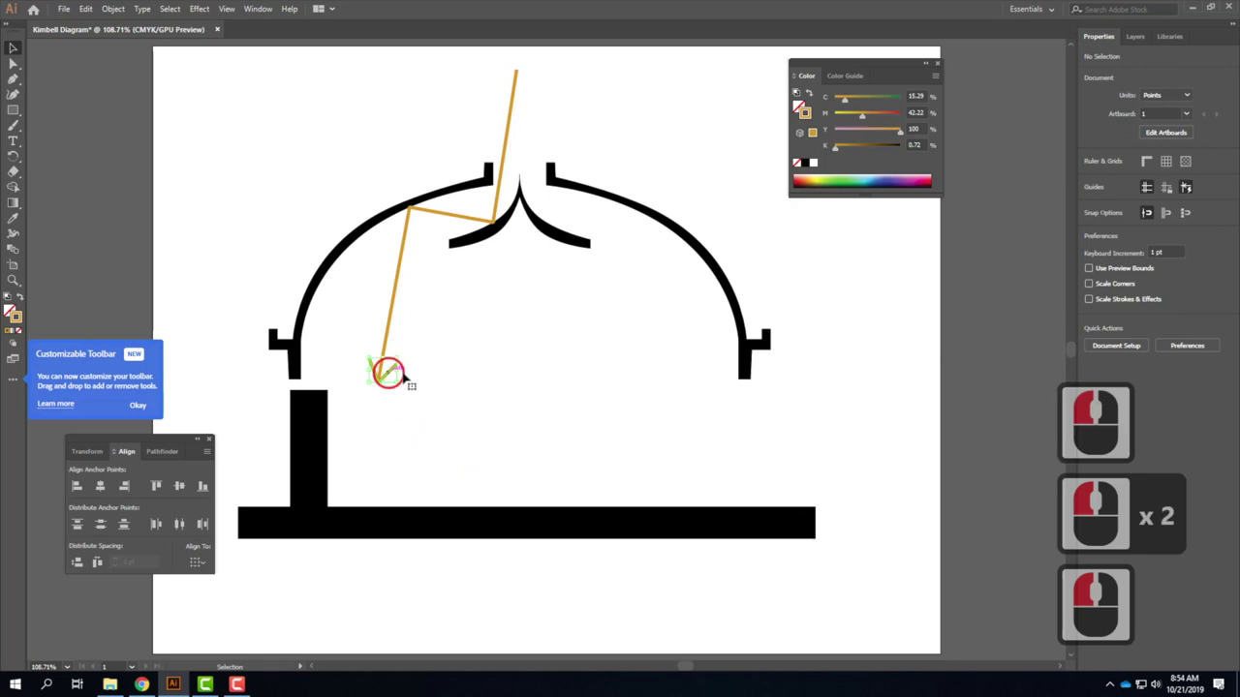
key(Left)
key(Left)
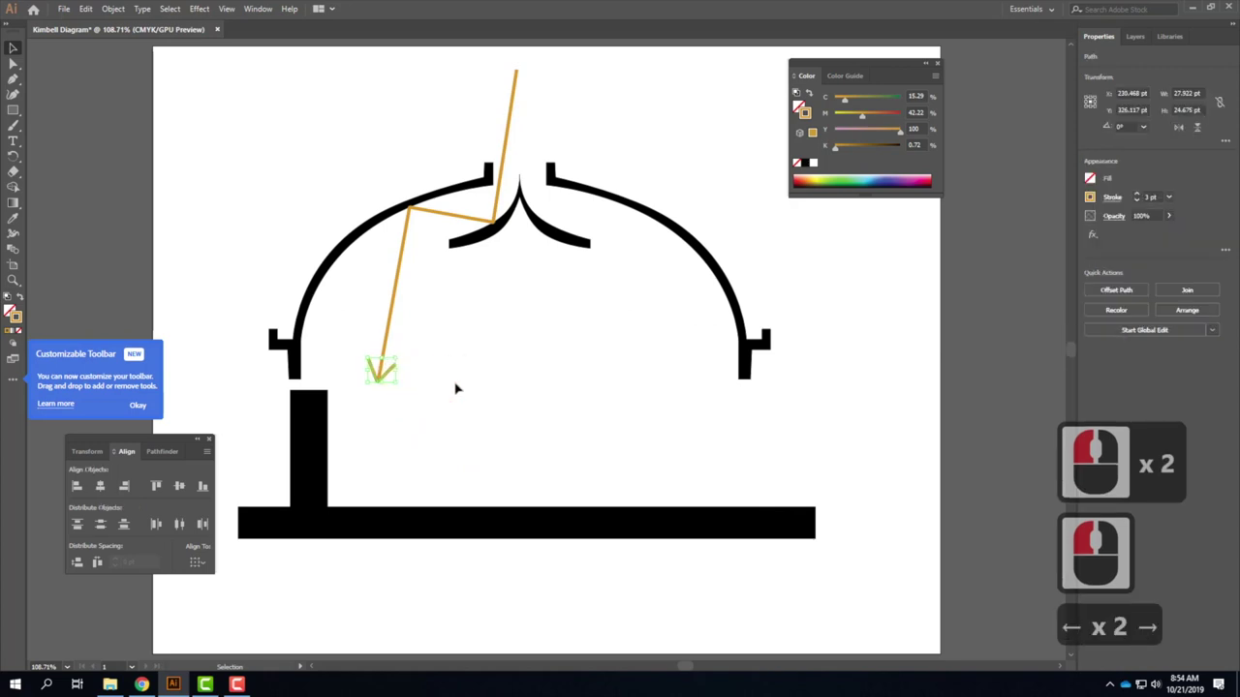
click(456, 389)
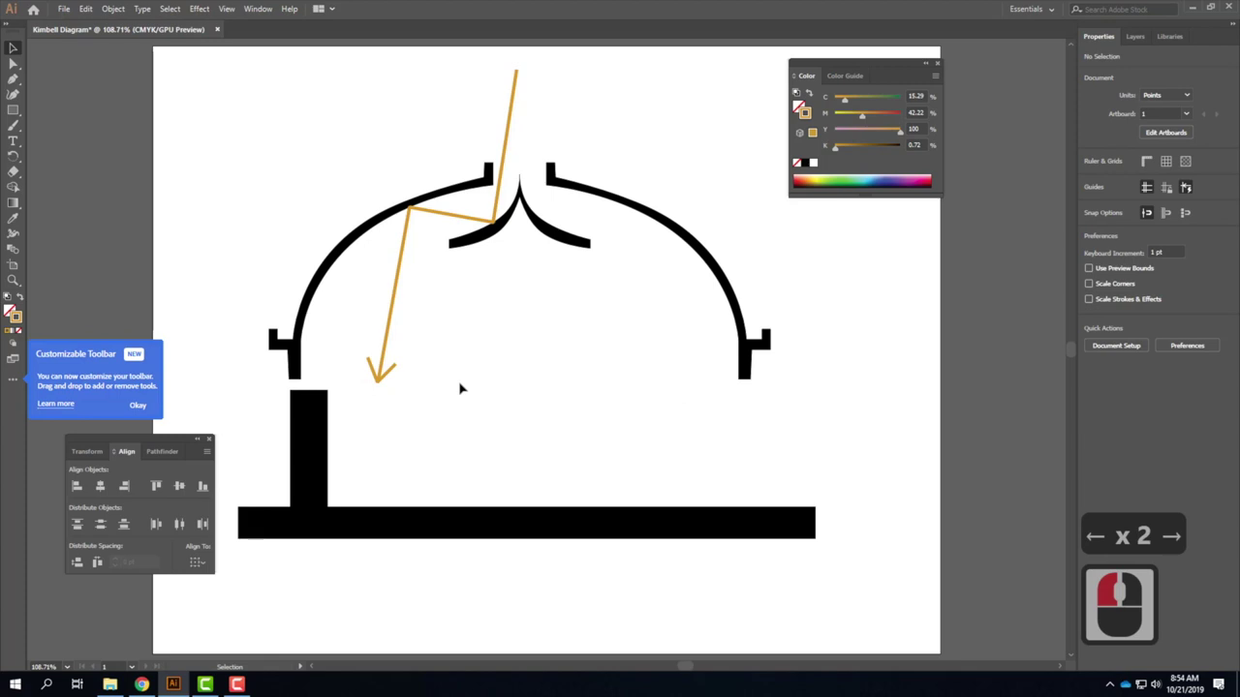
Group the light path with its hand-drawn arrowhead, and test the group with a small move that is undone.
drag(428, 408, 371, 327)
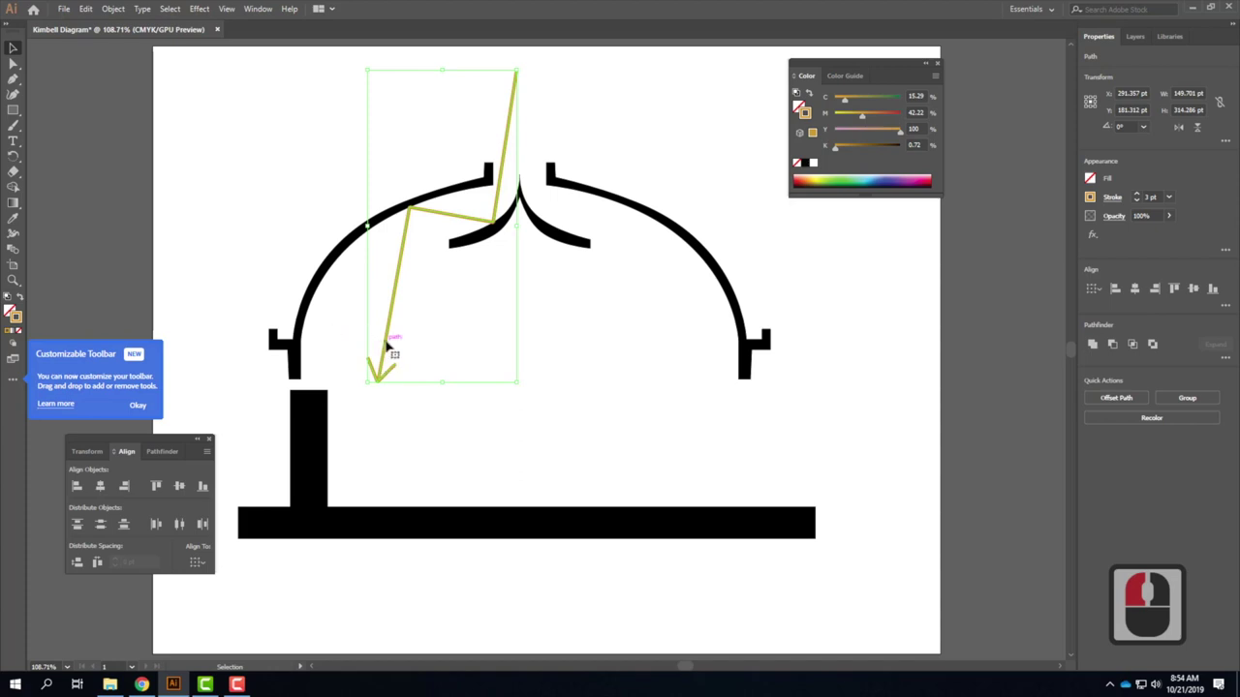
right_click(387, 347)
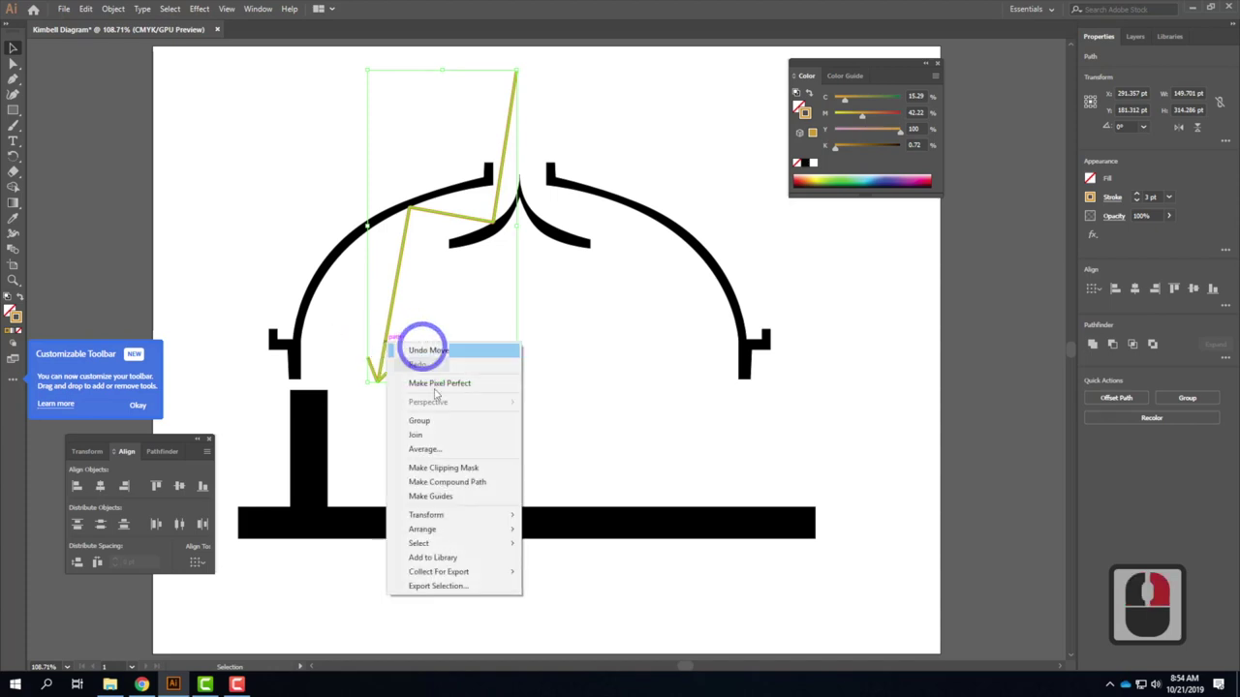
click(461, 421)
click(559, 451)
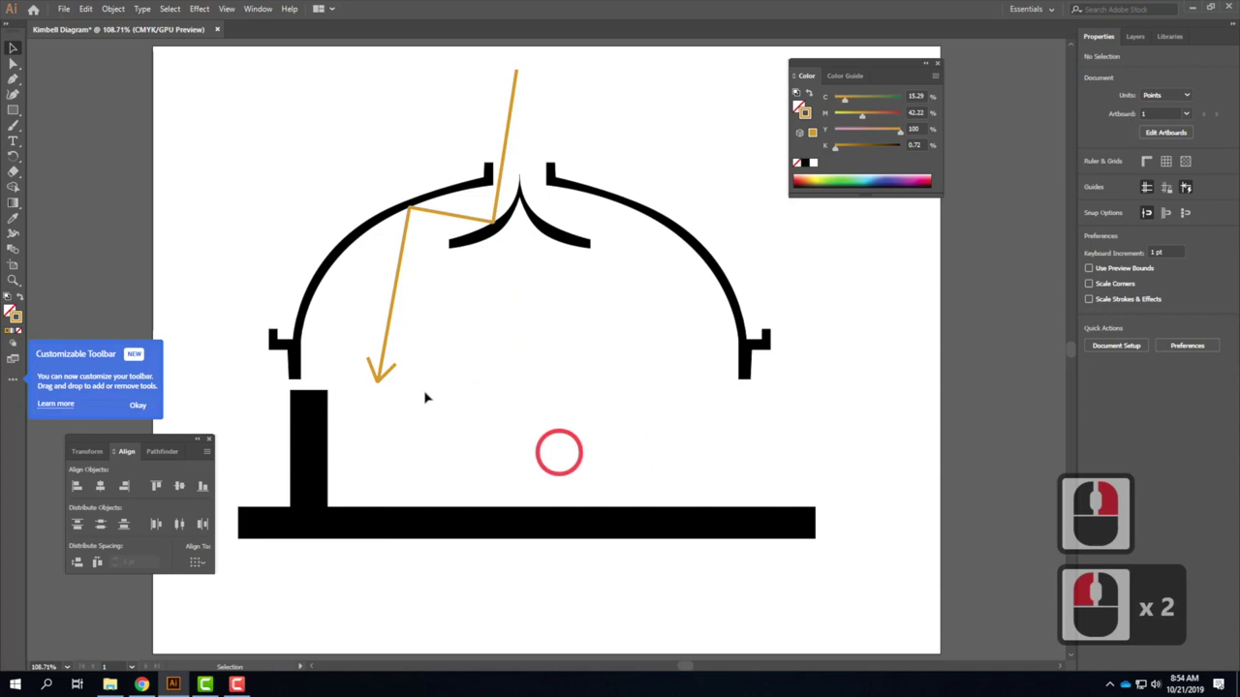
drag(381, 345, 396, 354)
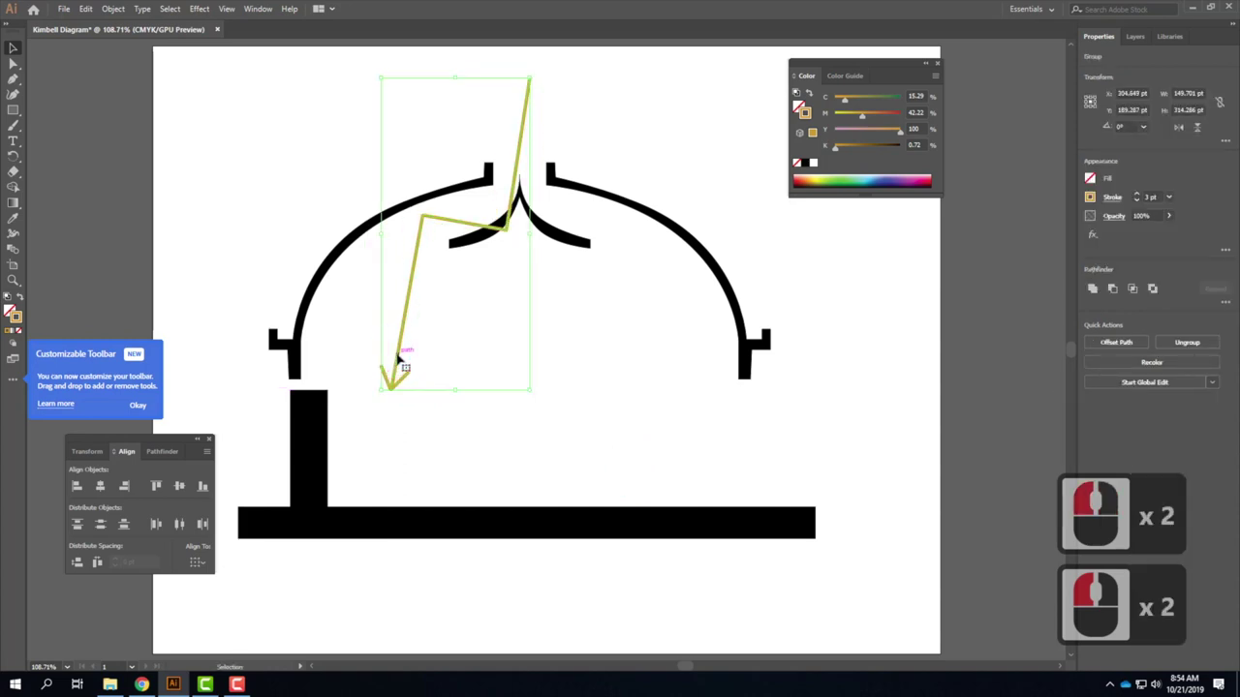
key(ctrl+z)
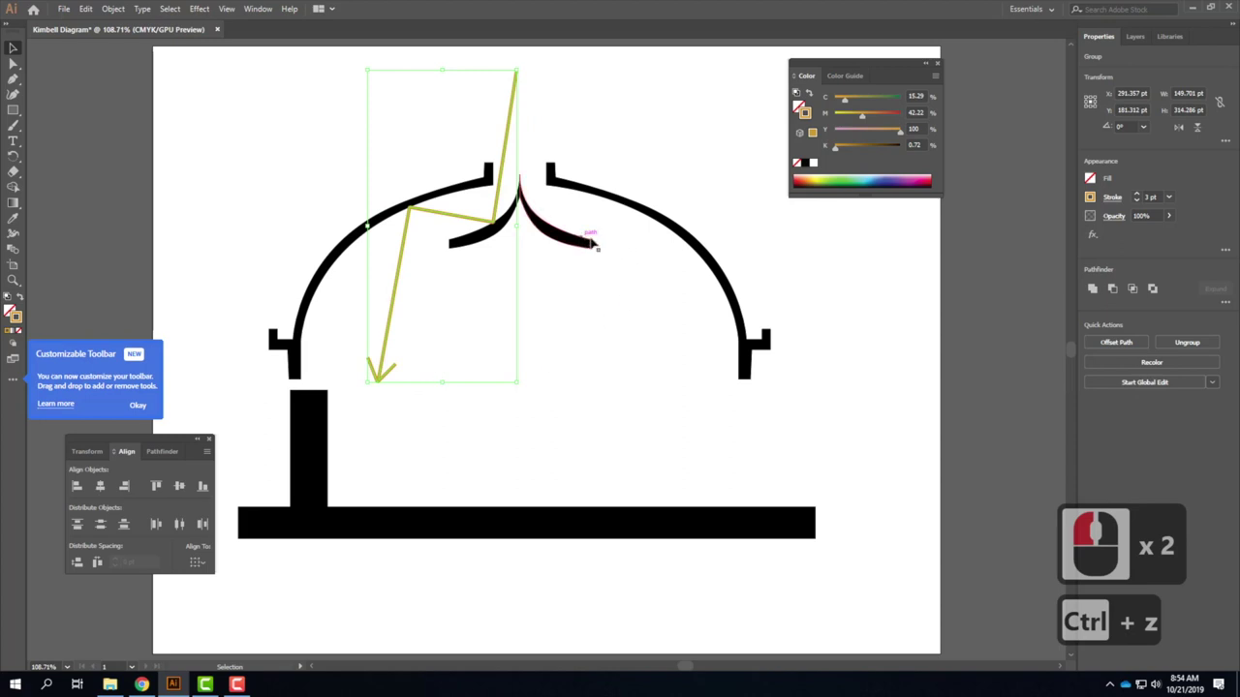
Apply the lens-shaped width profile, tapered at both ends, to the stroke of the grouped light arrow.
click(1112, 198)
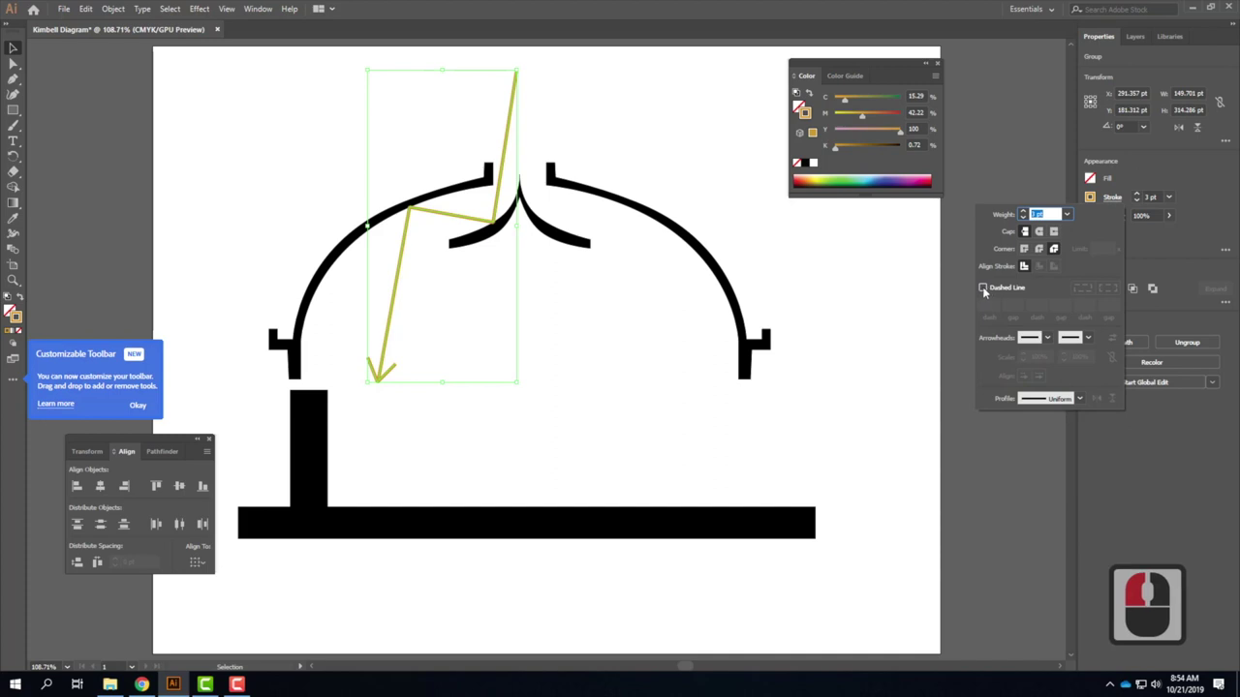
click(1080, 399)
click(1038, 444)
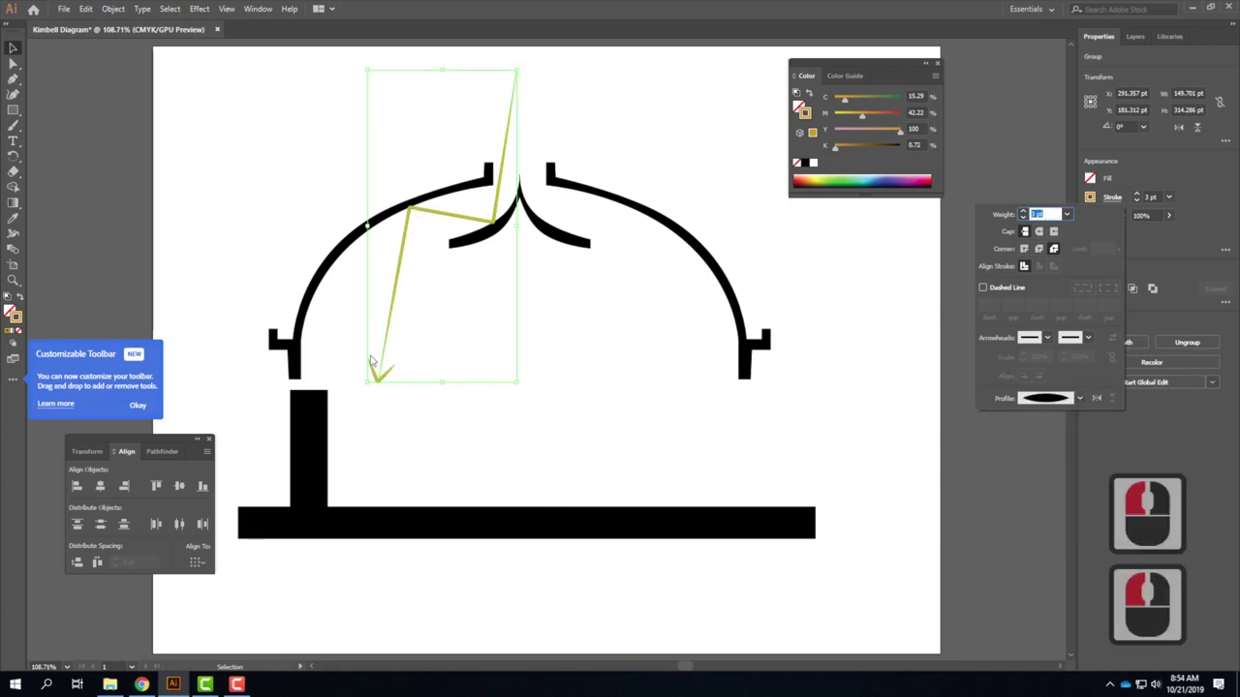
Apply the width profile with two bulges and a narrow middle to the stroke of the grouped light arrow.
click(1080, 398)
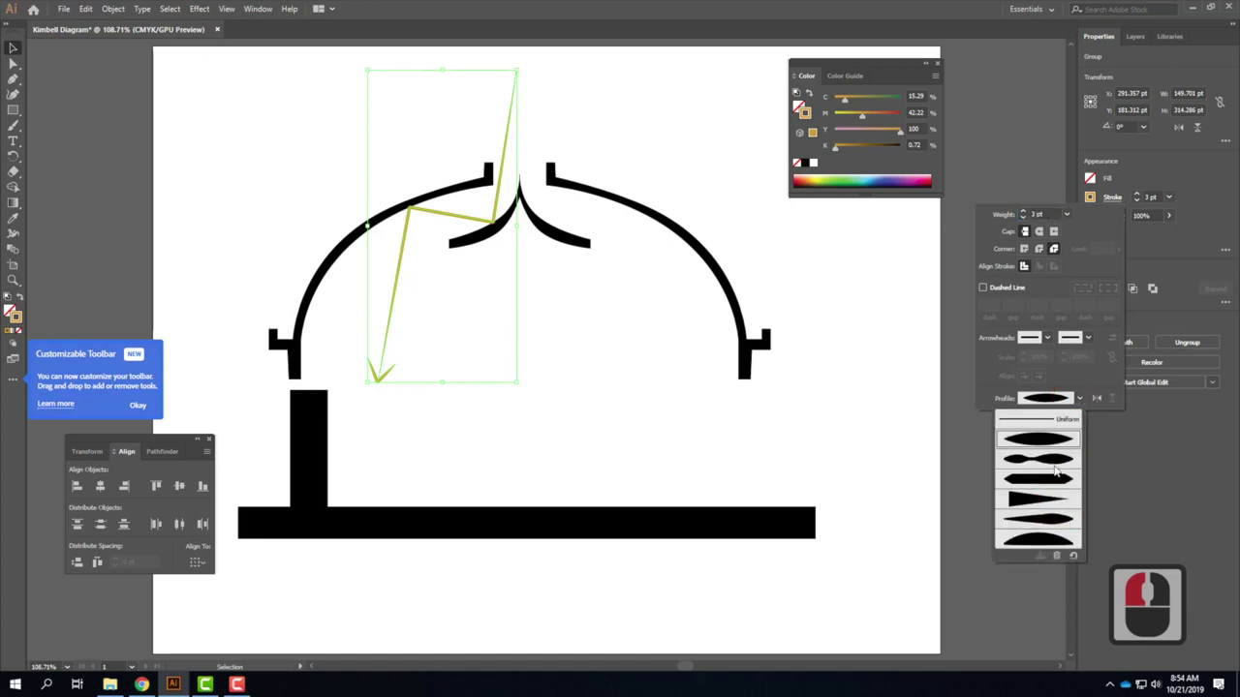
click(1055, 469)
click(885, 438)
click(448, 272)
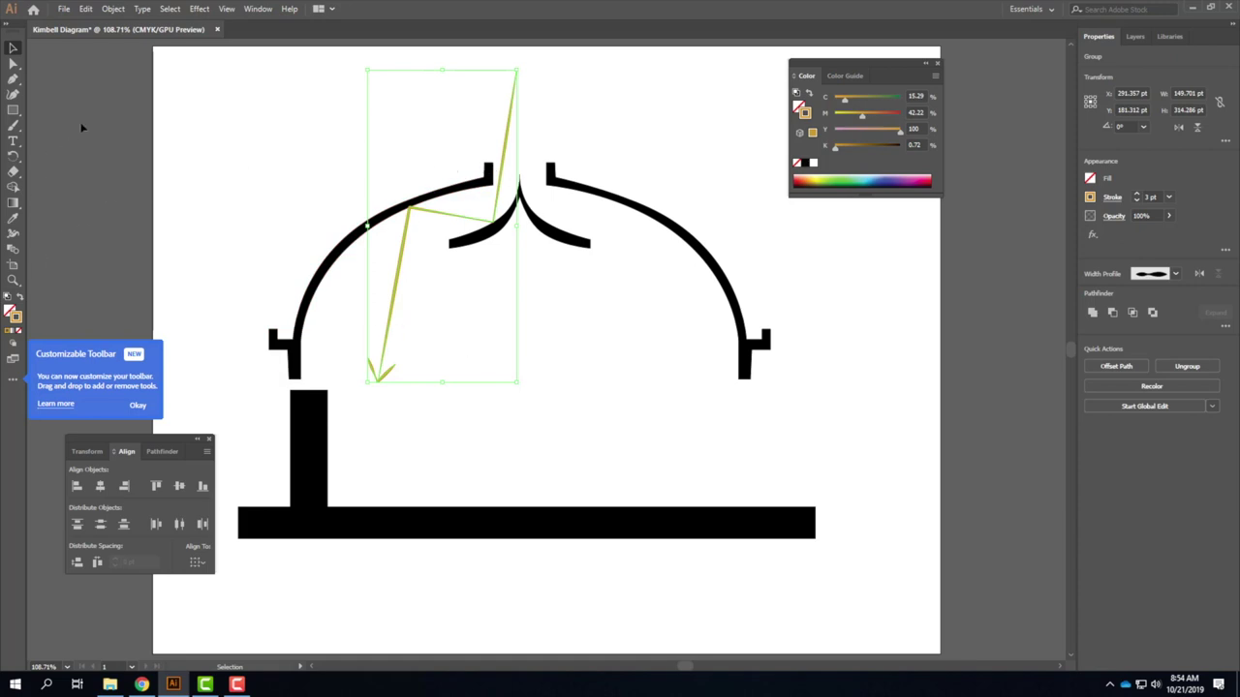
Show the Brushes panel and place it just below the Color panel.
click(227, 8)
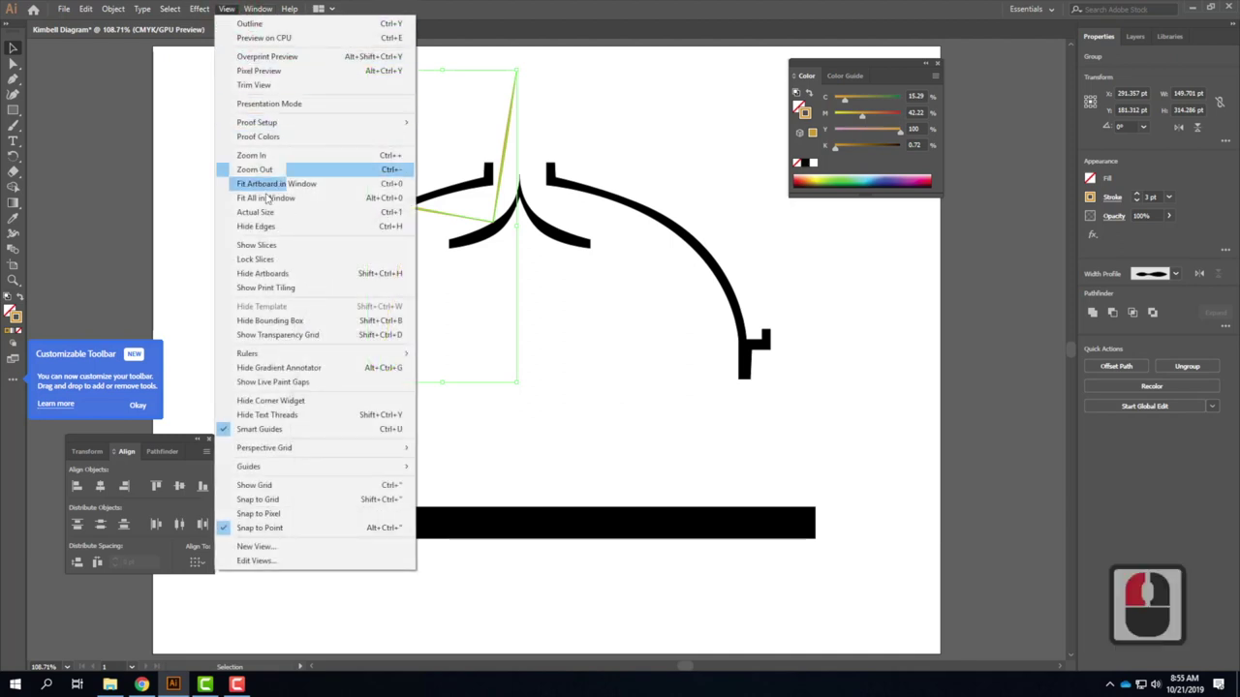
mouse_move(258, 9)
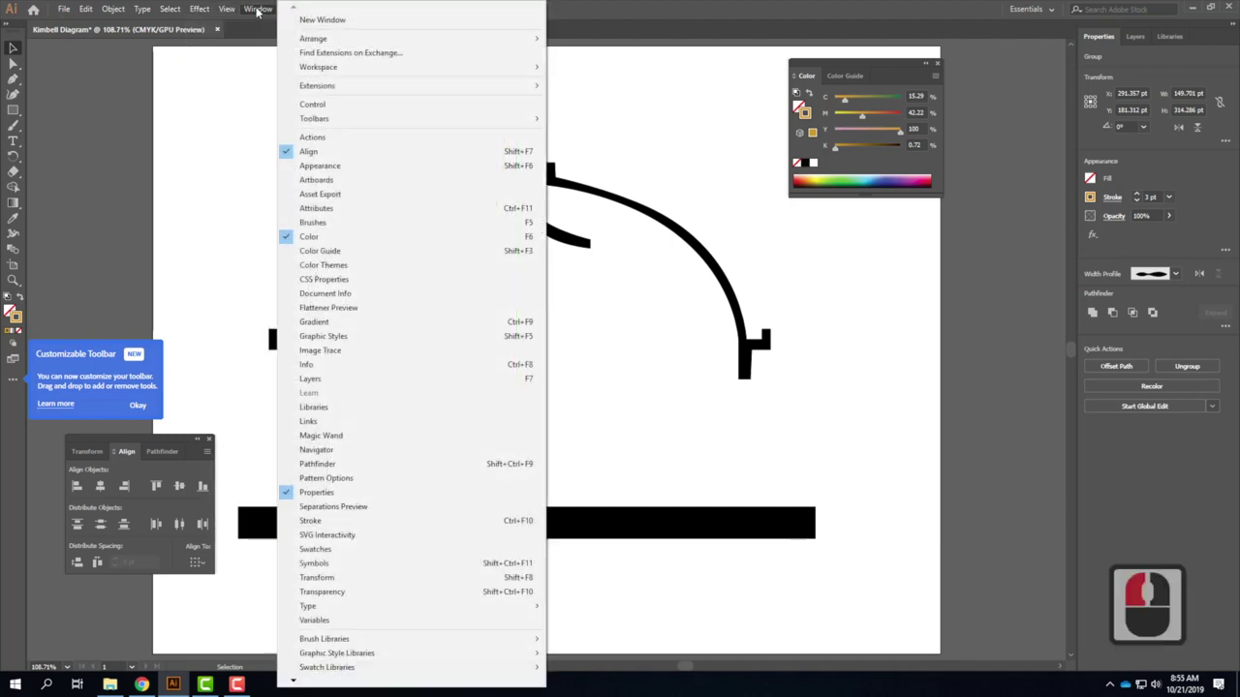
click(355, 222)
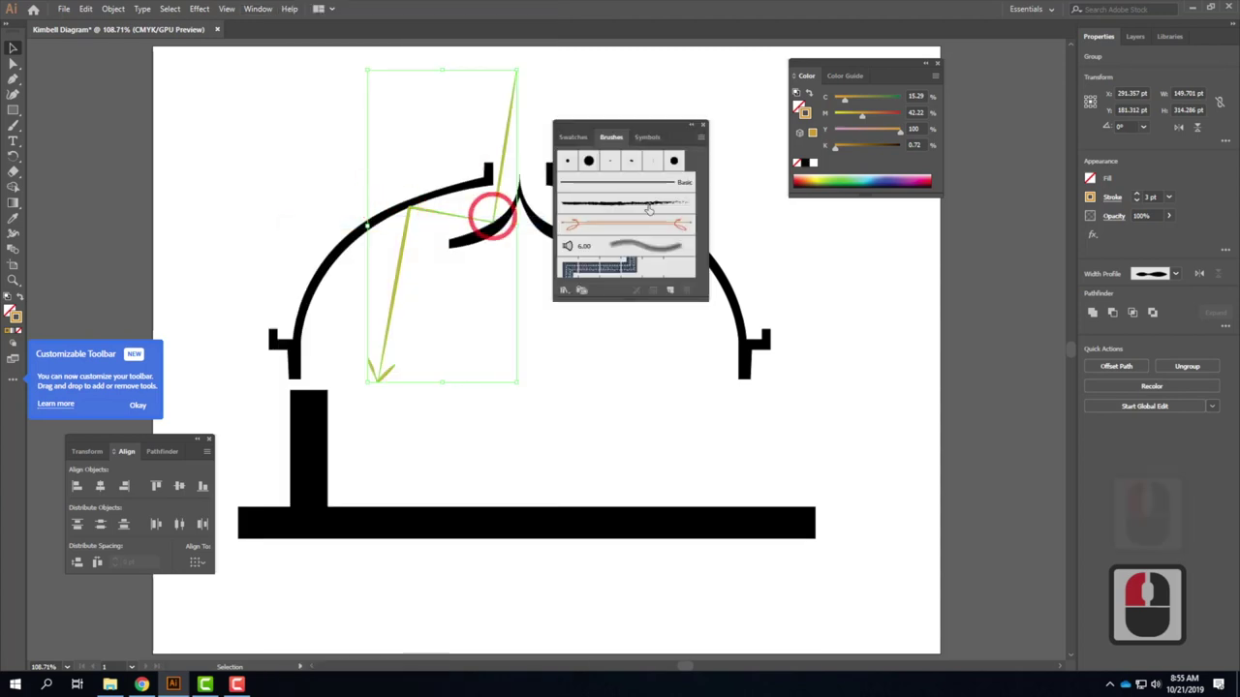
mouse_move(648, 129)
mouse_down()
mouse_move(865, 197)
mouse_move(913, 225)
mouse_up()
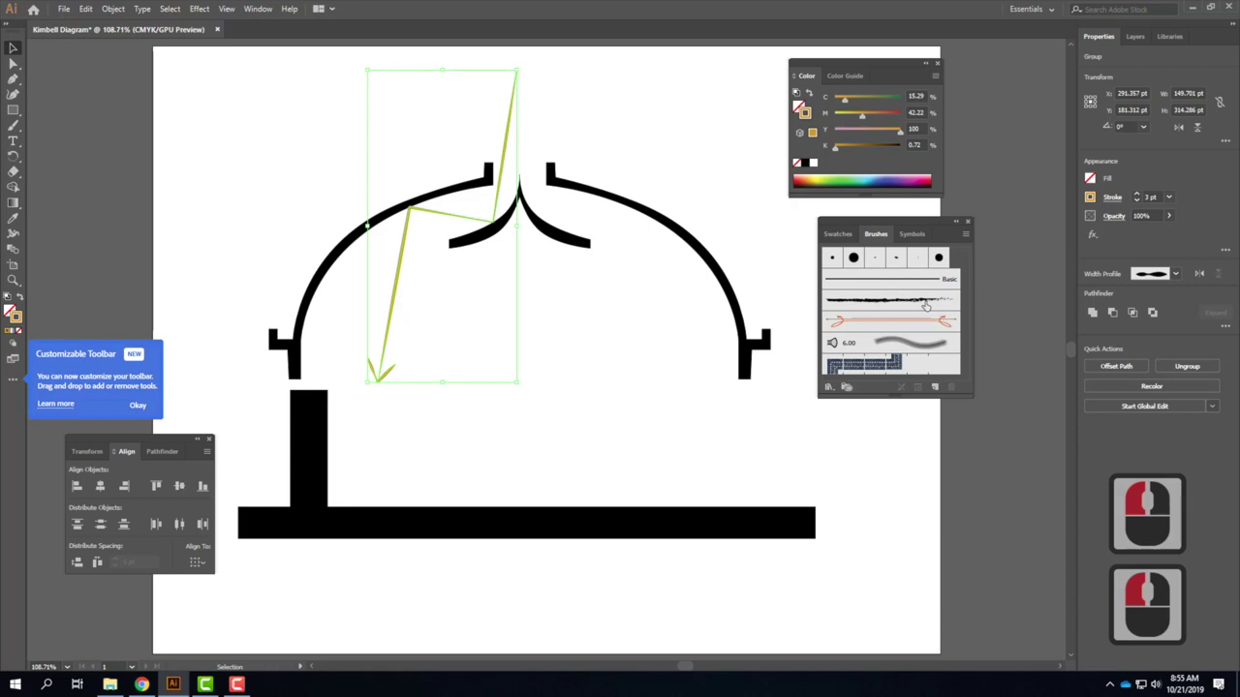
Try the 5 pt. Flat and then the 5 pt. Oval calligraphic brush on the grouped light arrow.
scroll(925, 305, down, 2)
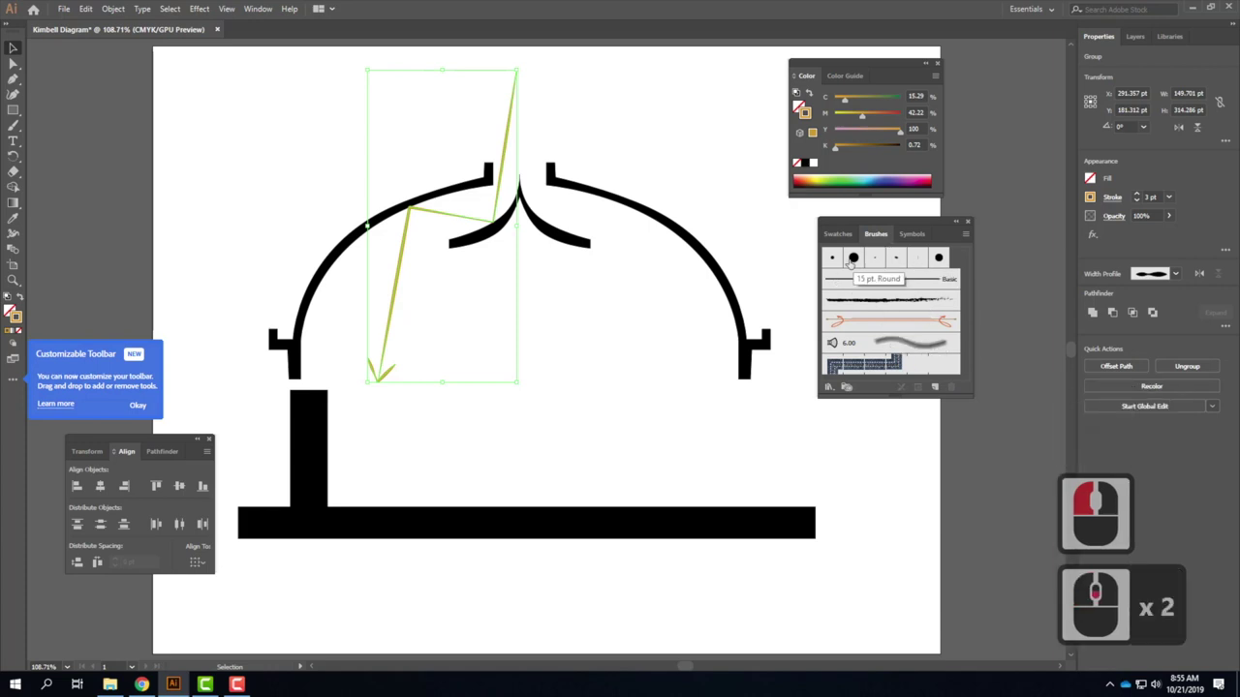
click(914, 260)
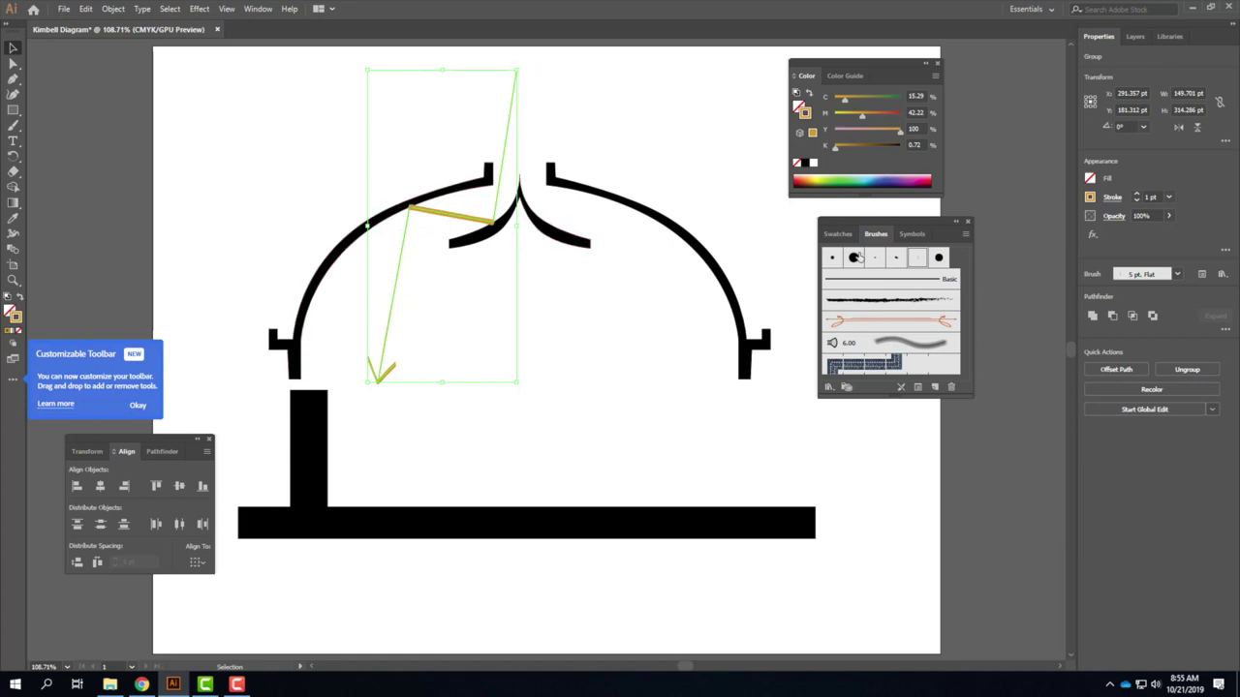
click(899, 260)
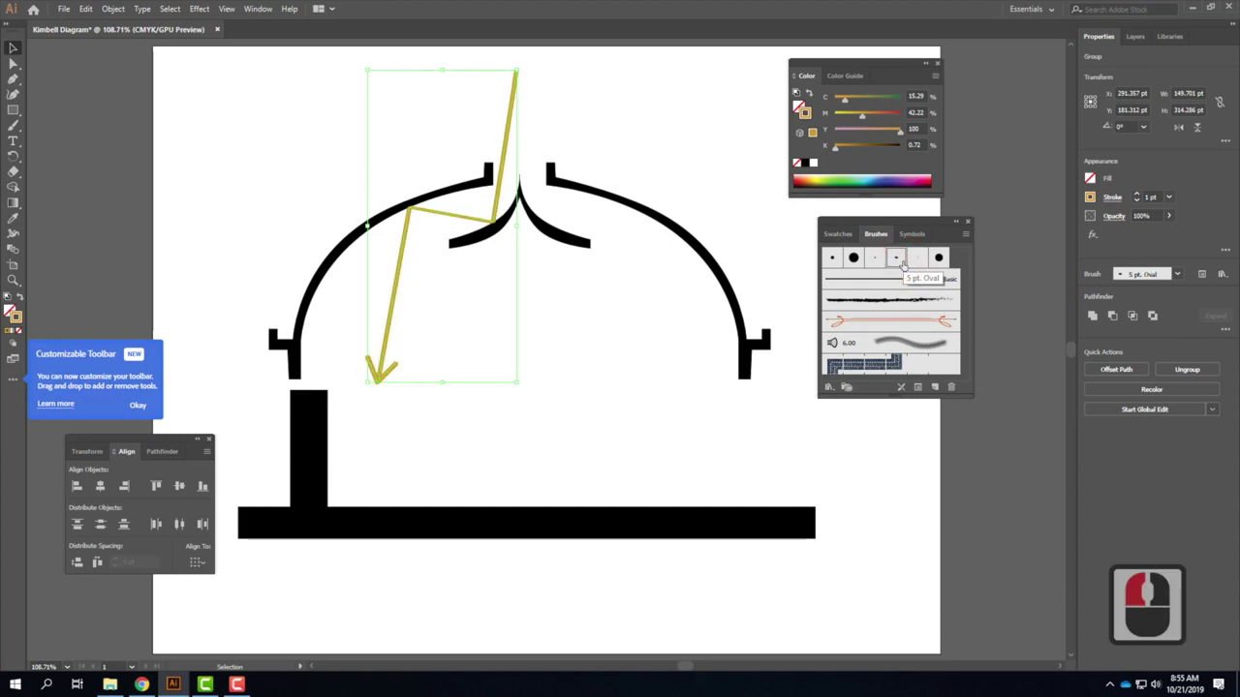
Load the Artistic_ChalkCharcoalPencil brush library, enlarge its panel to show more brushes, and move it clear of the light arrow.
click(967, 236)
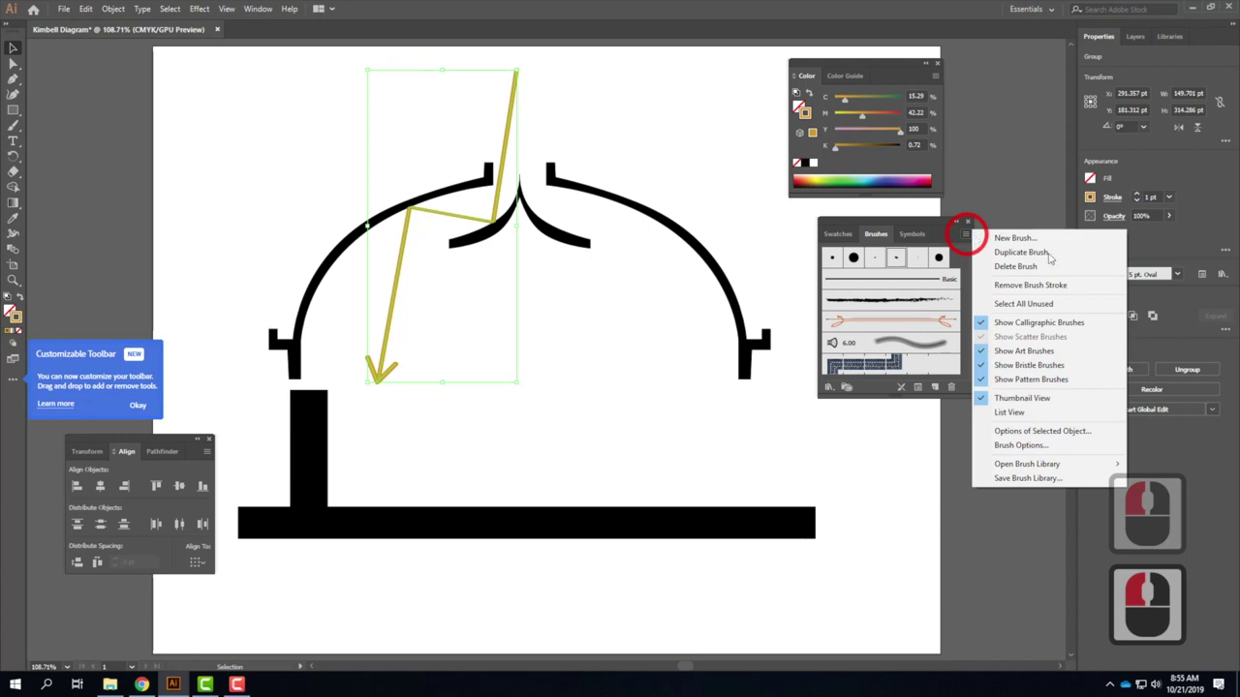
mouse_move(1000, 471)
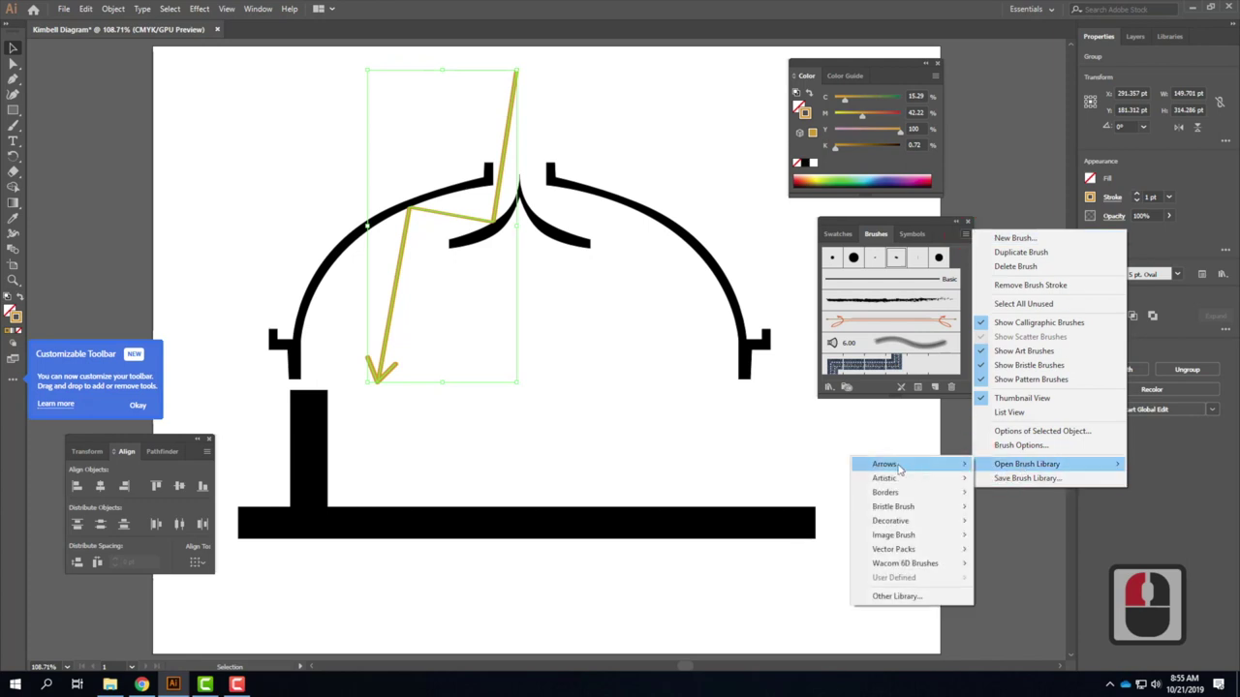
mouse_move(900, 469)
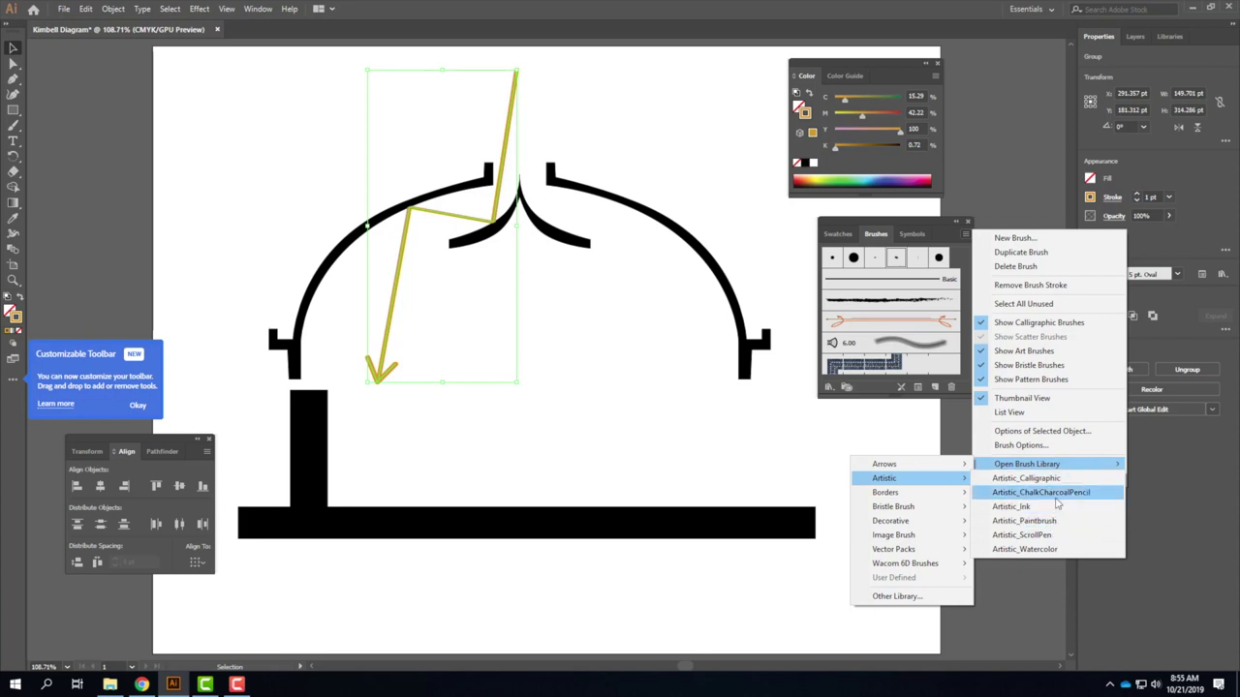
click(1055, 495)
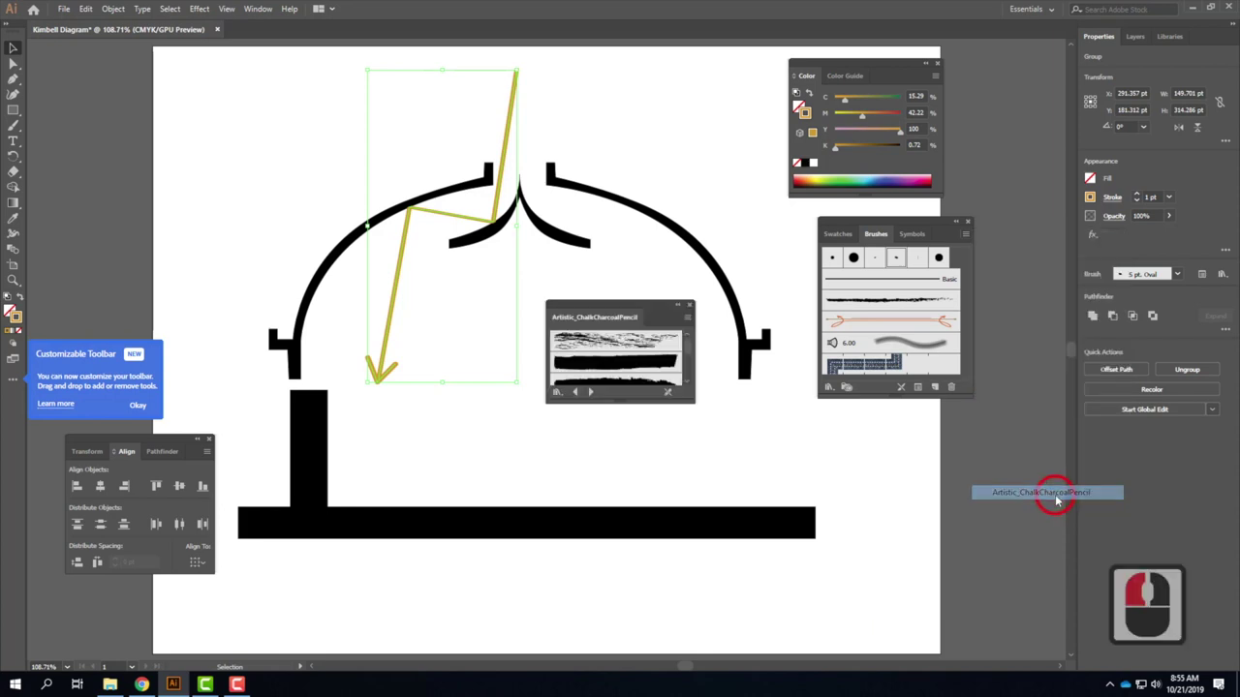
drag(628, 398, 648, 575)
drag(658, 303, 751, 276)
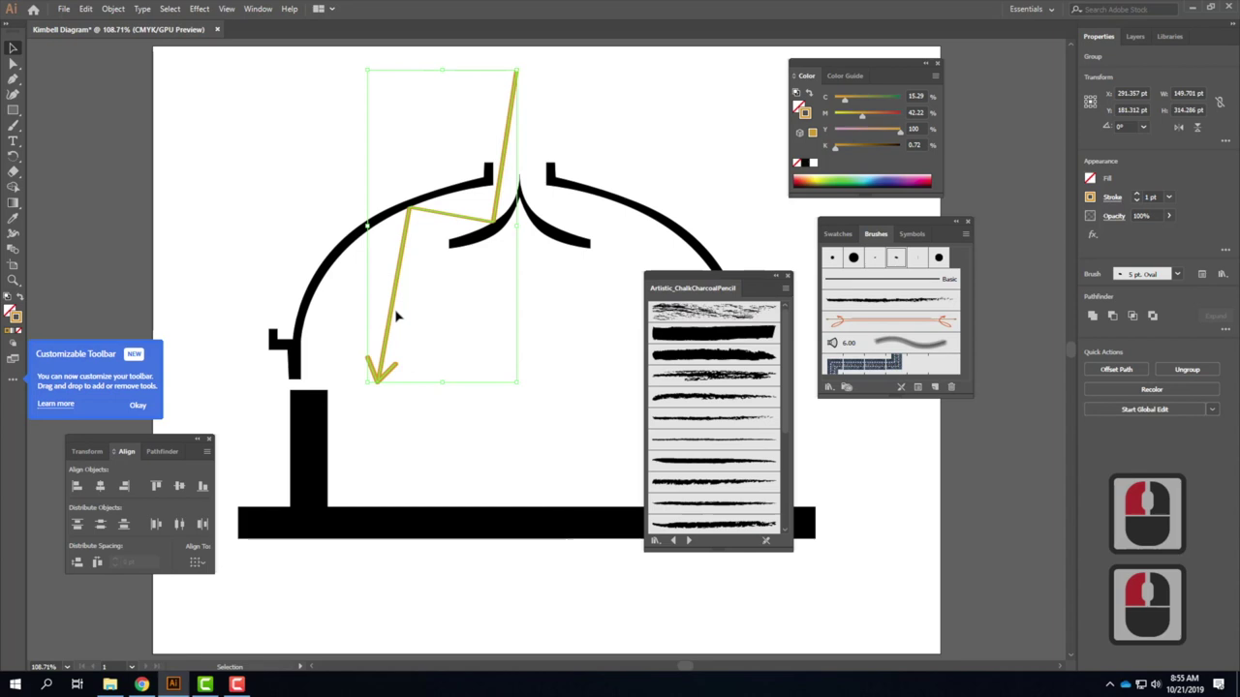
Try a rough charcoal brush and then a thinner one from the Artistic_ChalkCharcoalPencil library on the light arrow, then deselect it.
click(744, 419)
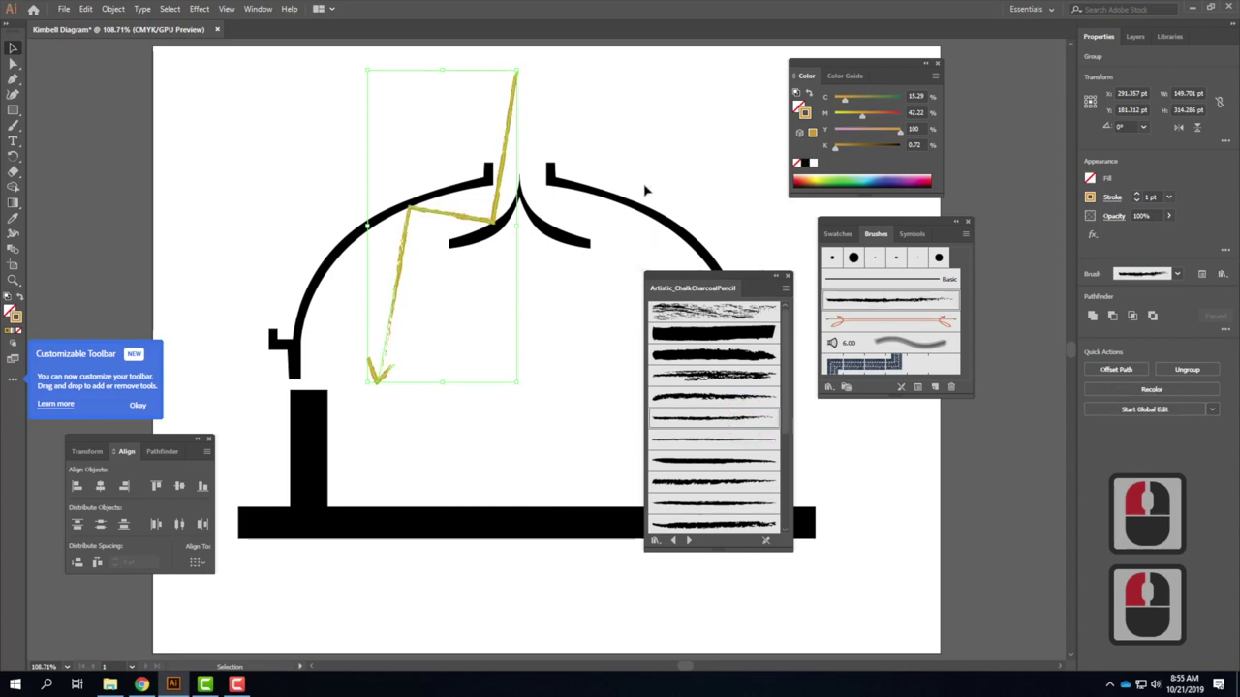
click(706, 439)
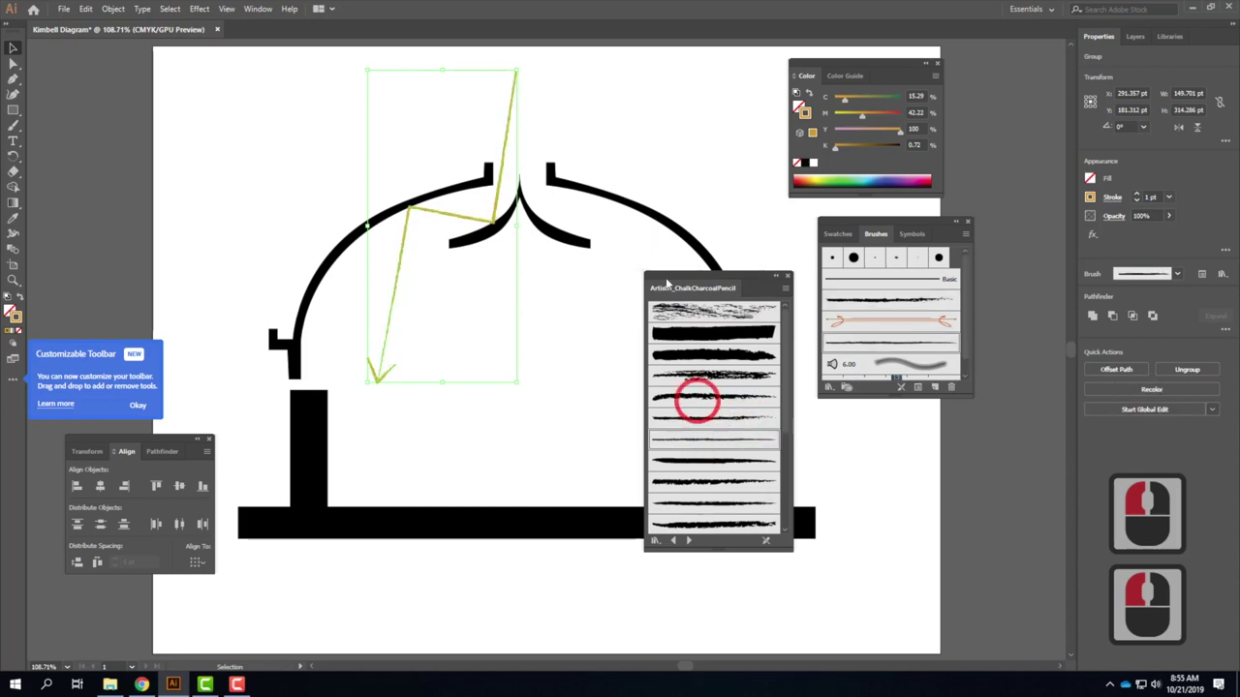
click(833, 213)
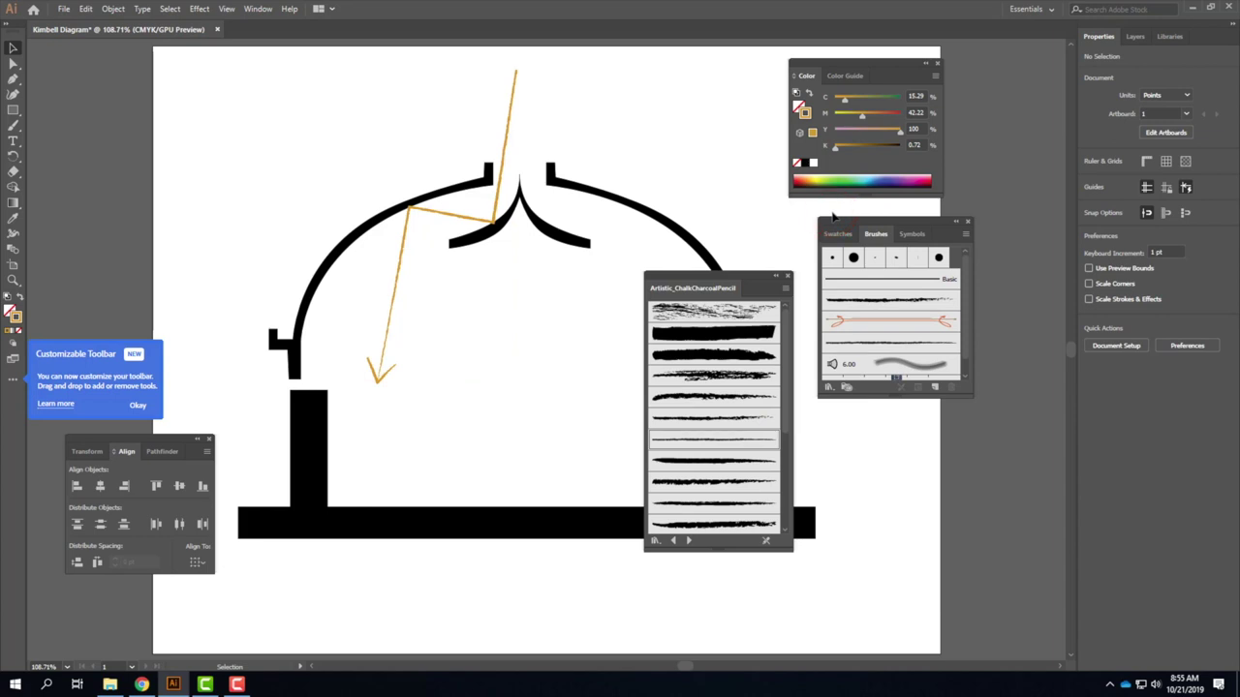
Reselect the light arrow, compare fine pencil brushes further down the Artistic_ChalkCharcoalPencil library, and keep the thin broken-line one.
click(386, 327)
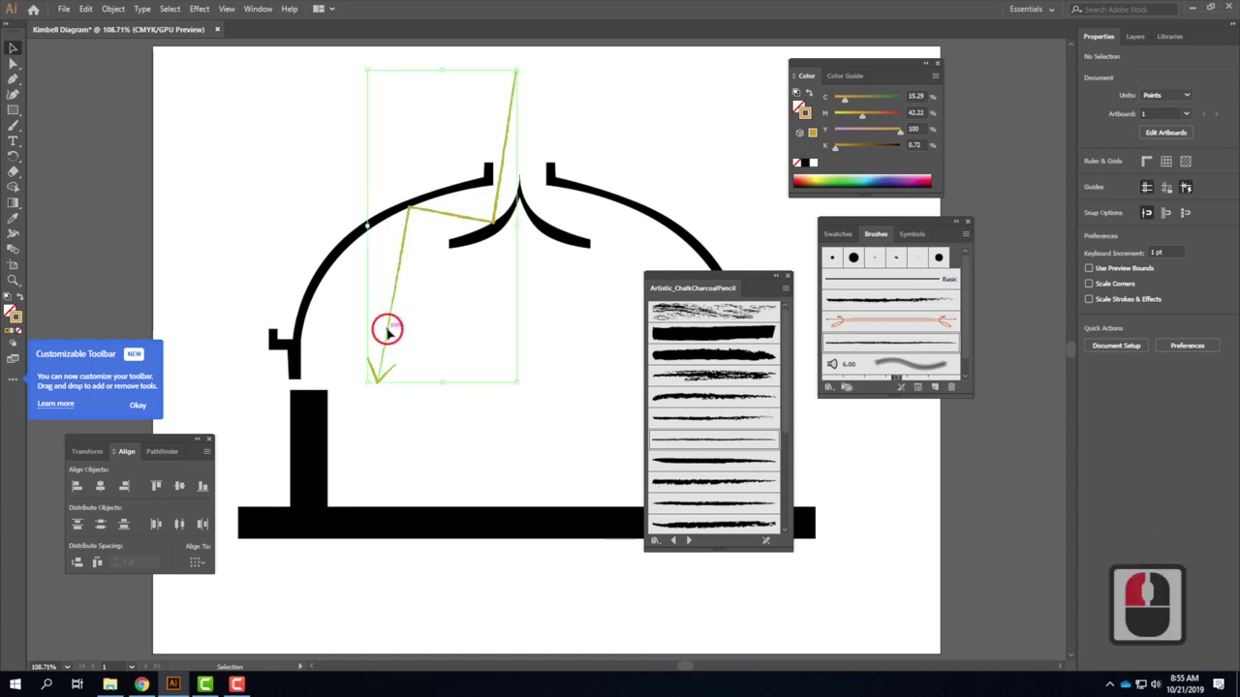
click(674, 540)
scroll(733, 508, down, 4)
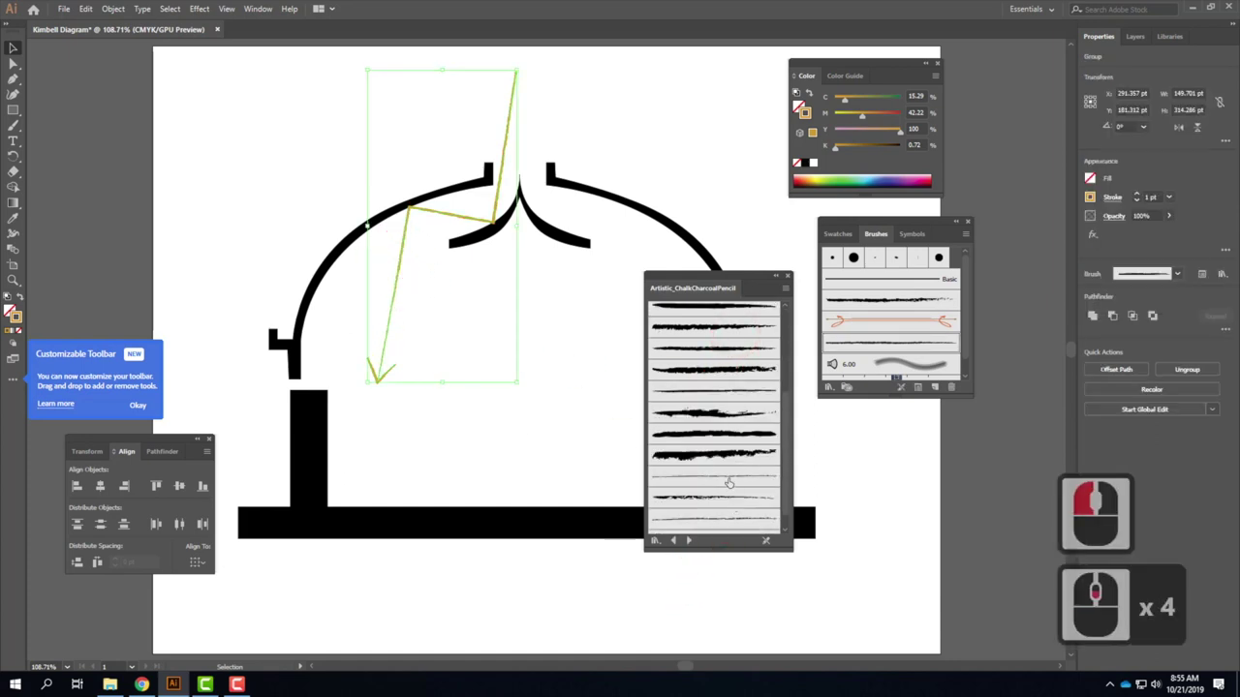
click(727, 478)
click(731, 499)
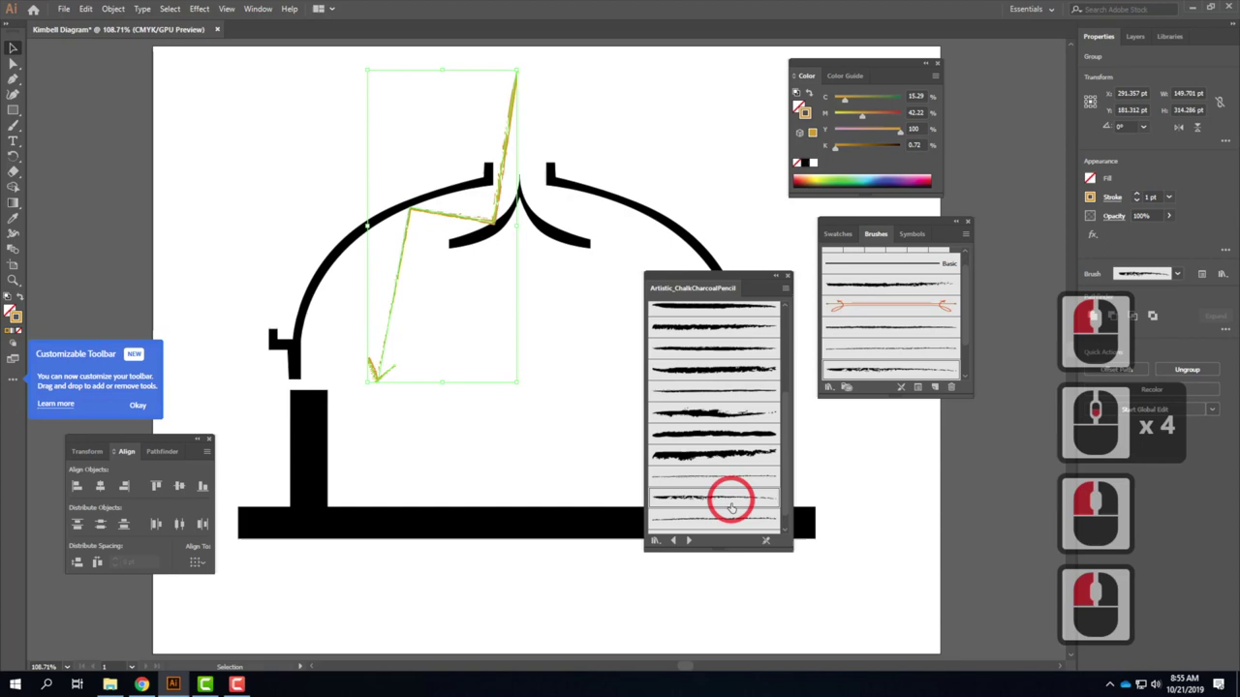
click(732, 516)
click(568, 407)
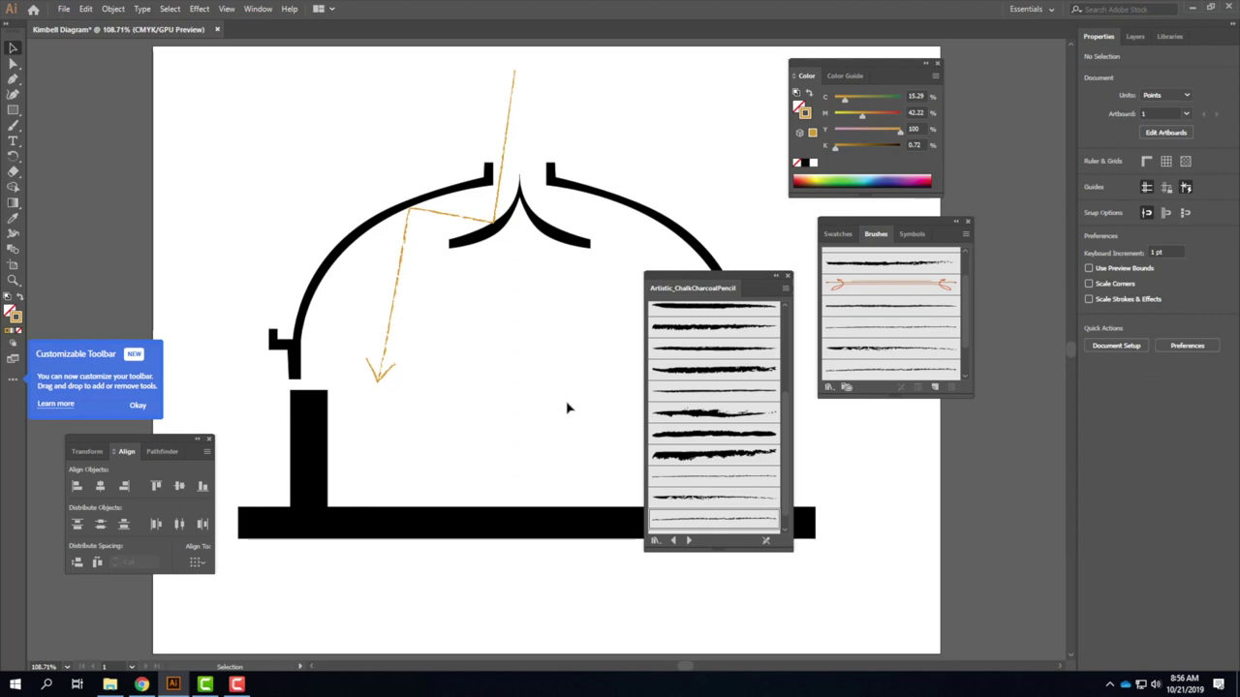
Pick another thin pencil brush with no object selected, and collapse the Artistic_ChalkCharcoalPencil library panel.
scroll(744, 391, down, 3)
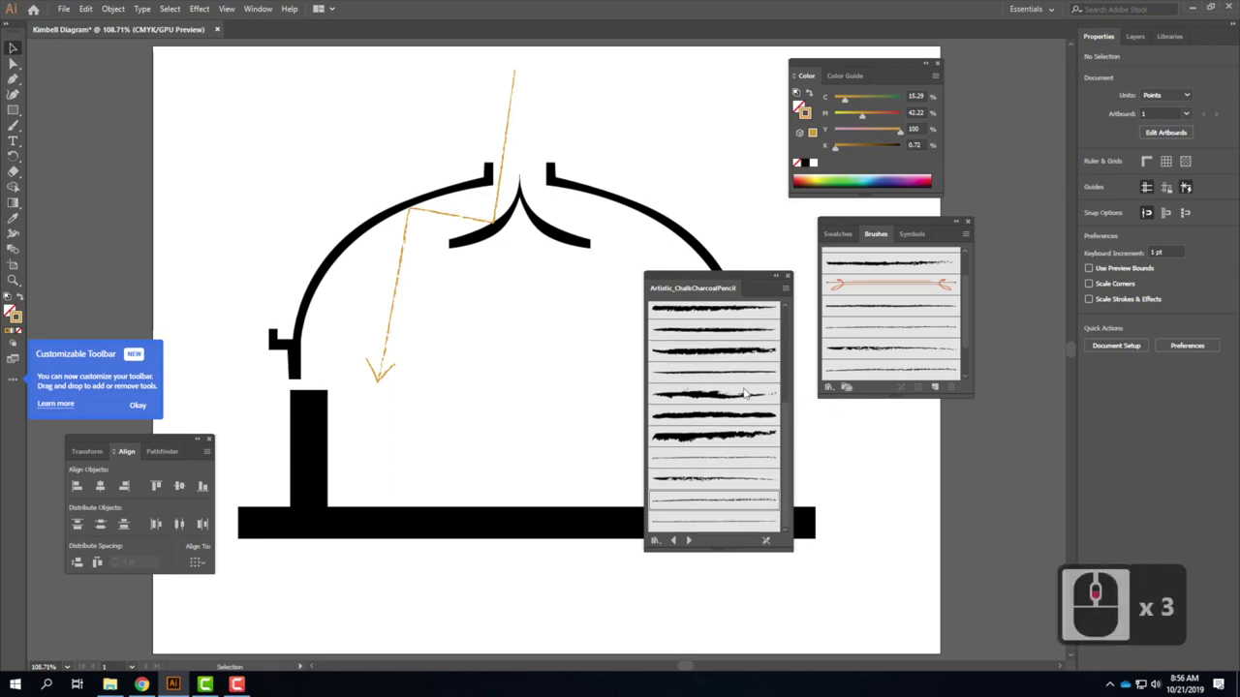
click(737, 461)
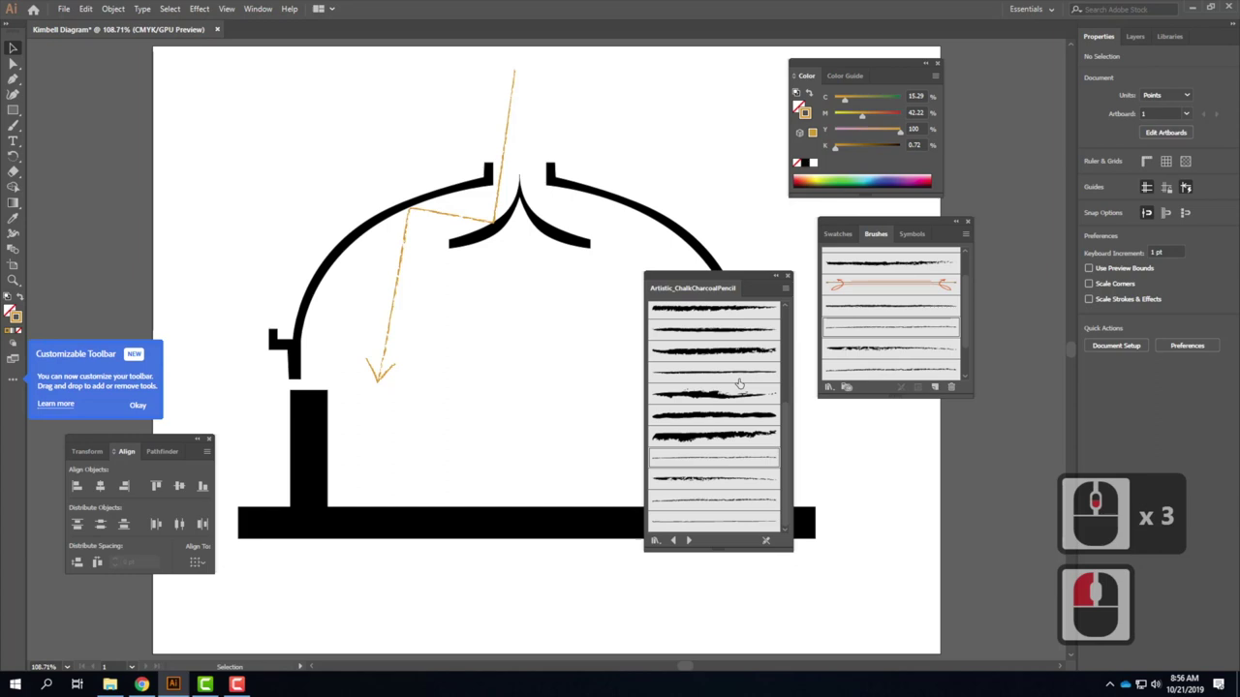
click(775, 278)
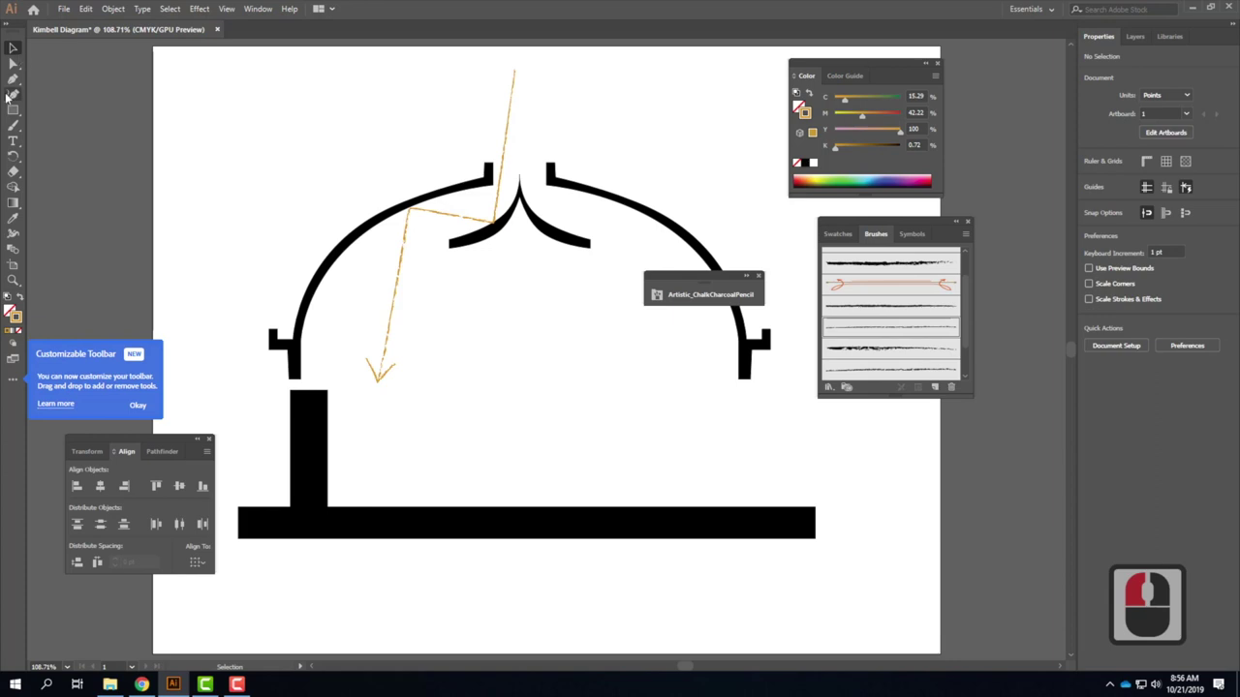
click(12, 94)
click(523, 80)
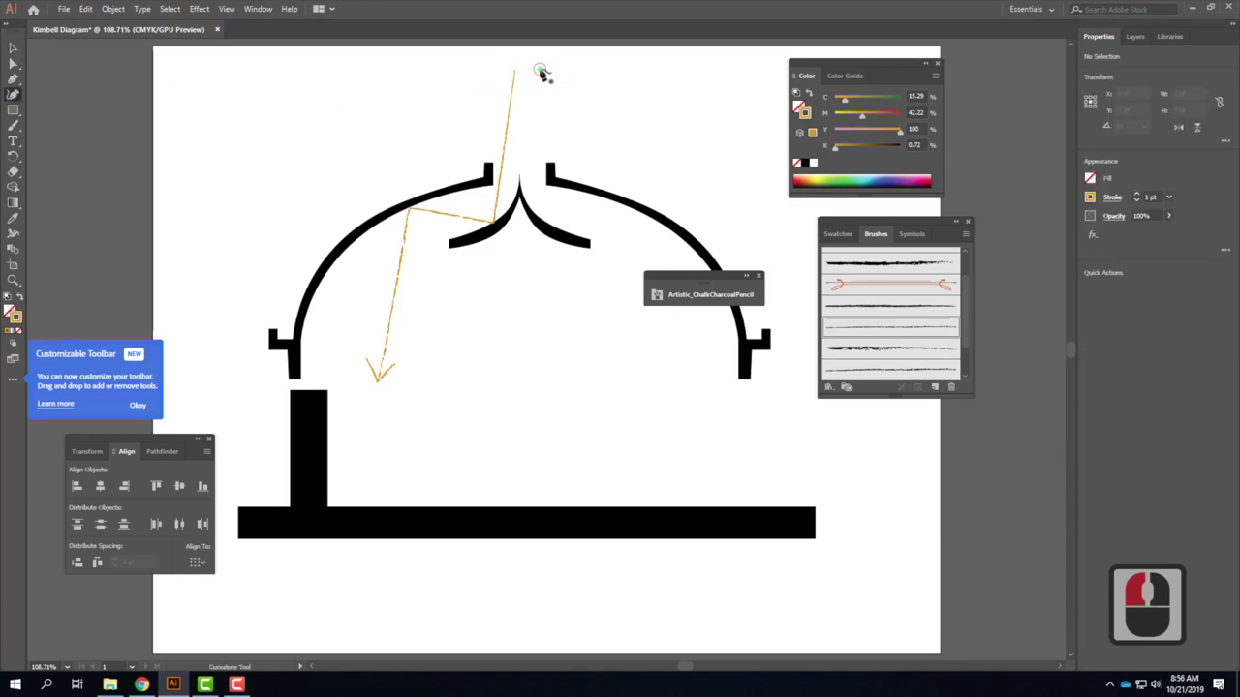
click(492, 199)
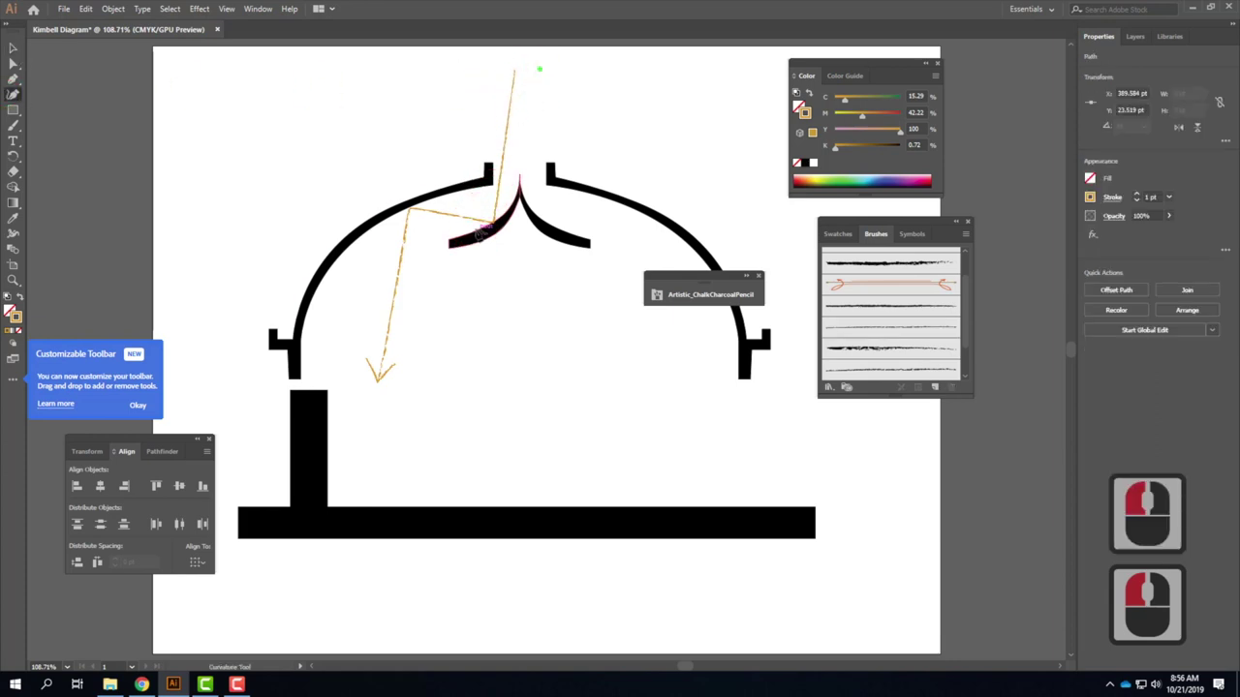
click(443, 199)
click(13, 49)
Draw a second zigzag light path with the Pen tool from above the skylight via reflector and left vault to about X 197, Y 310 pt.
click(12, 77)
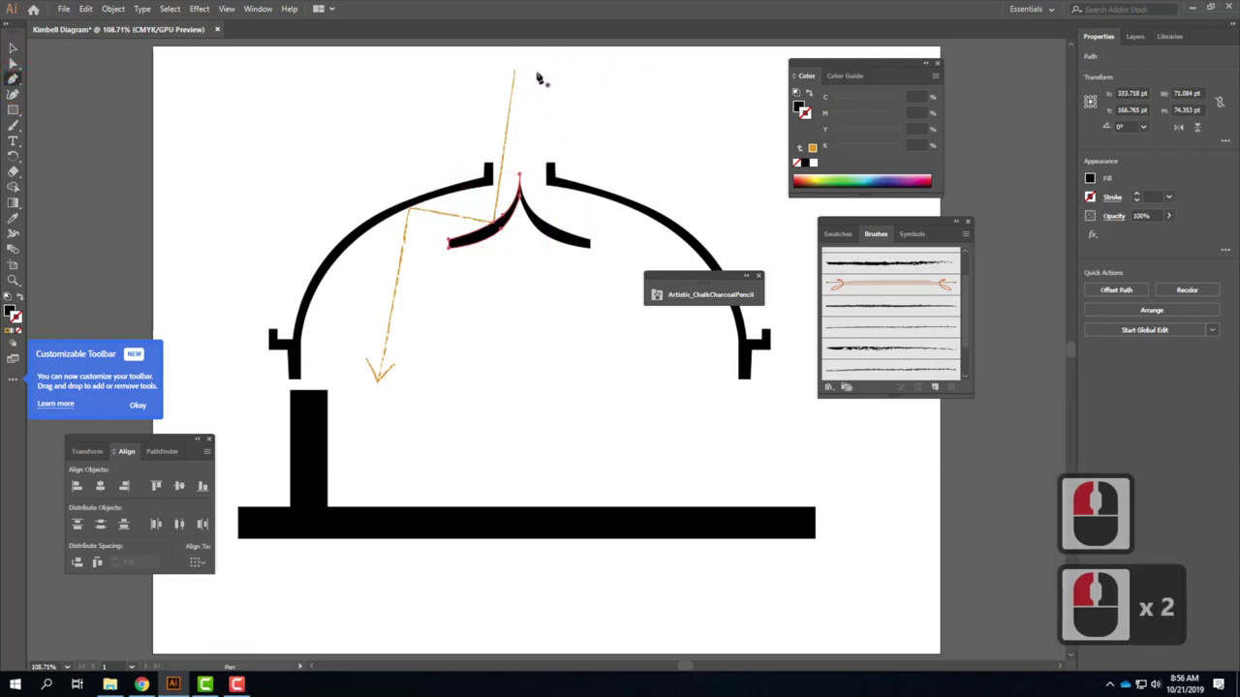
click(536, 73)
click(477, 230)
drag(448, 201, 428, 207)
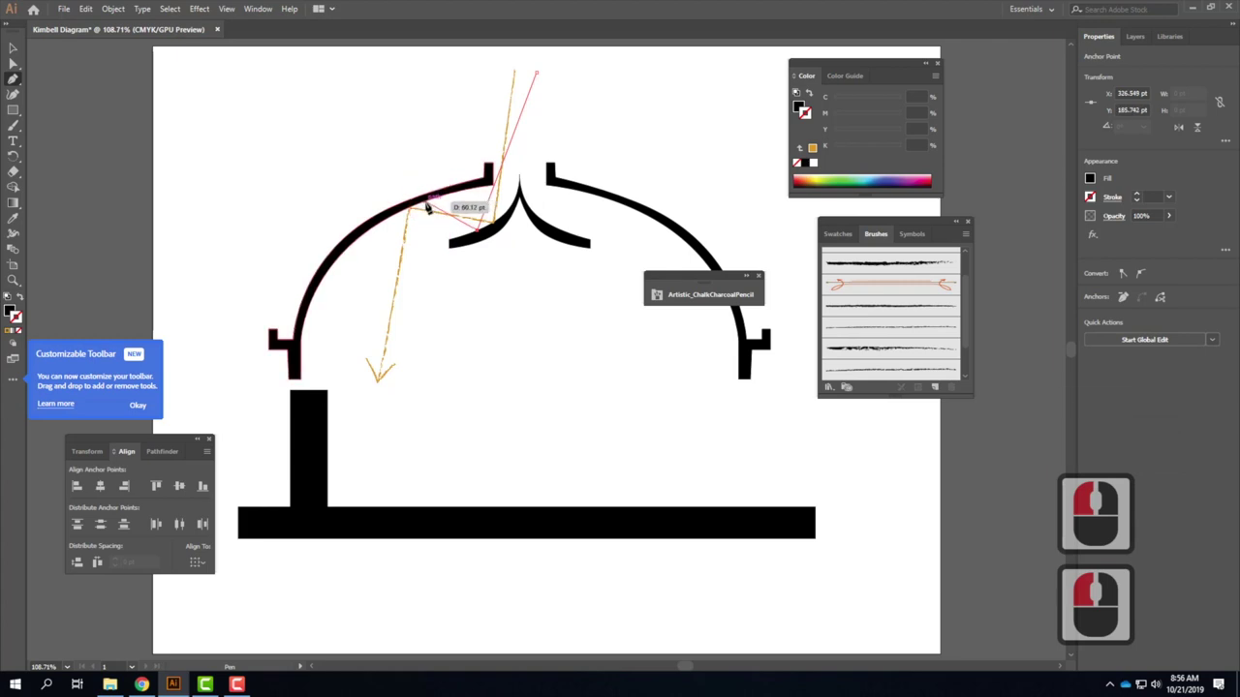
click(425, 202)
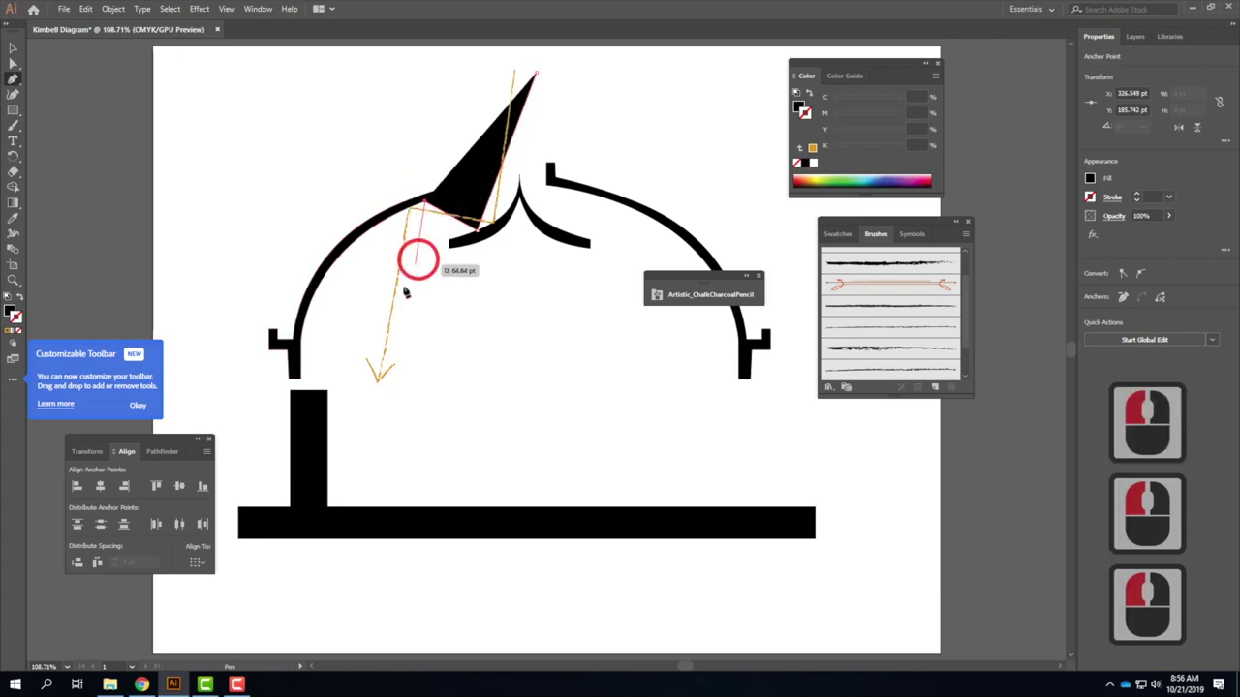
drag(351, 360, 347, 352)
click(347, 353)
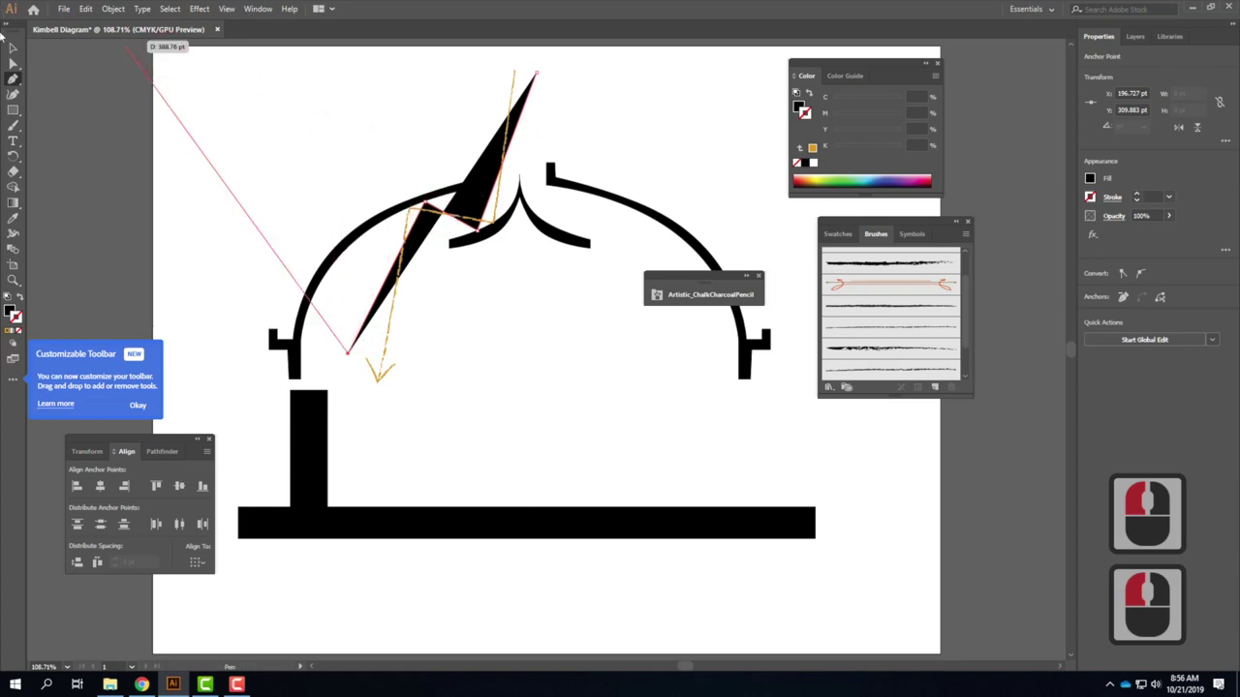
Copy the first light arrow's unfilled golden 1 pt stroke onto the second light path with the Eyedropper tool.
click(13, 47)
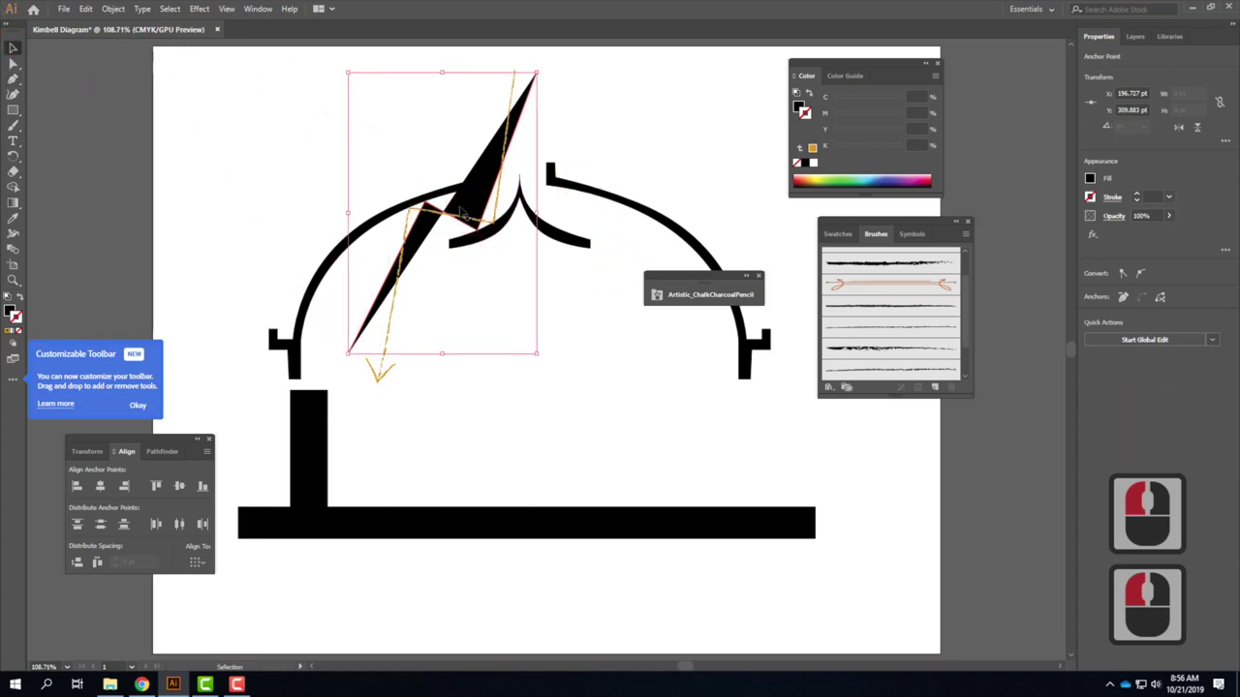
click(11, 221)
click(401, 328)
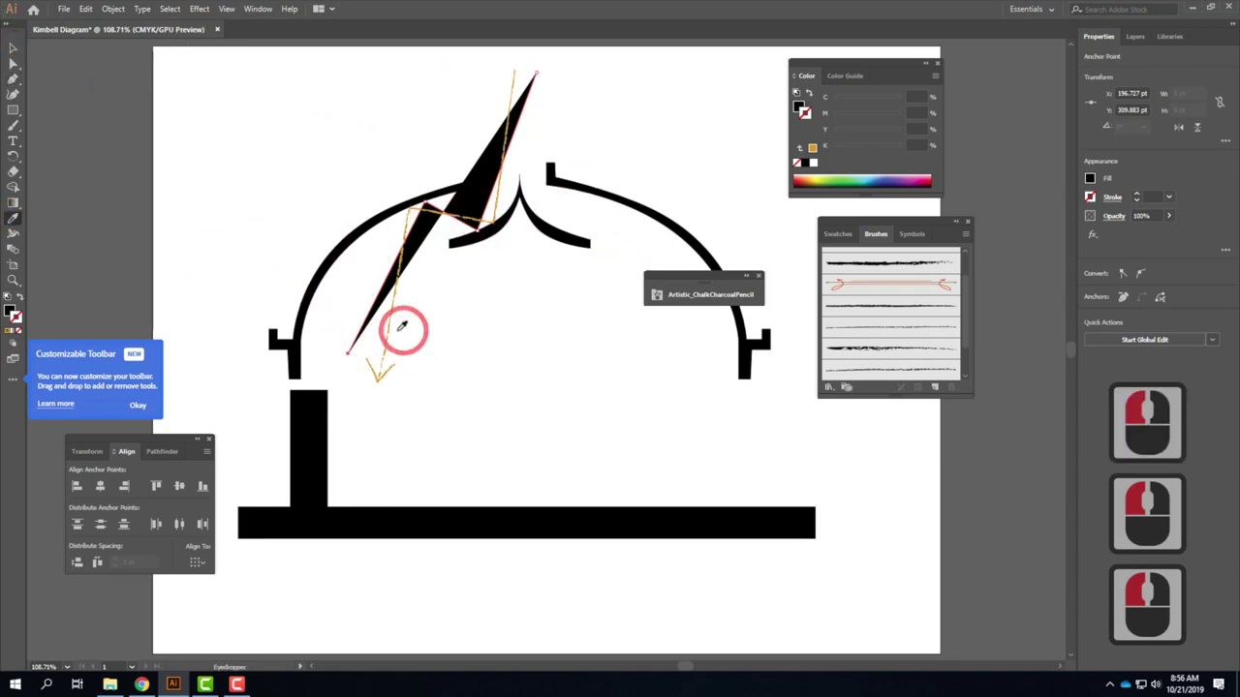
click(390, 326)
click(478, 355)
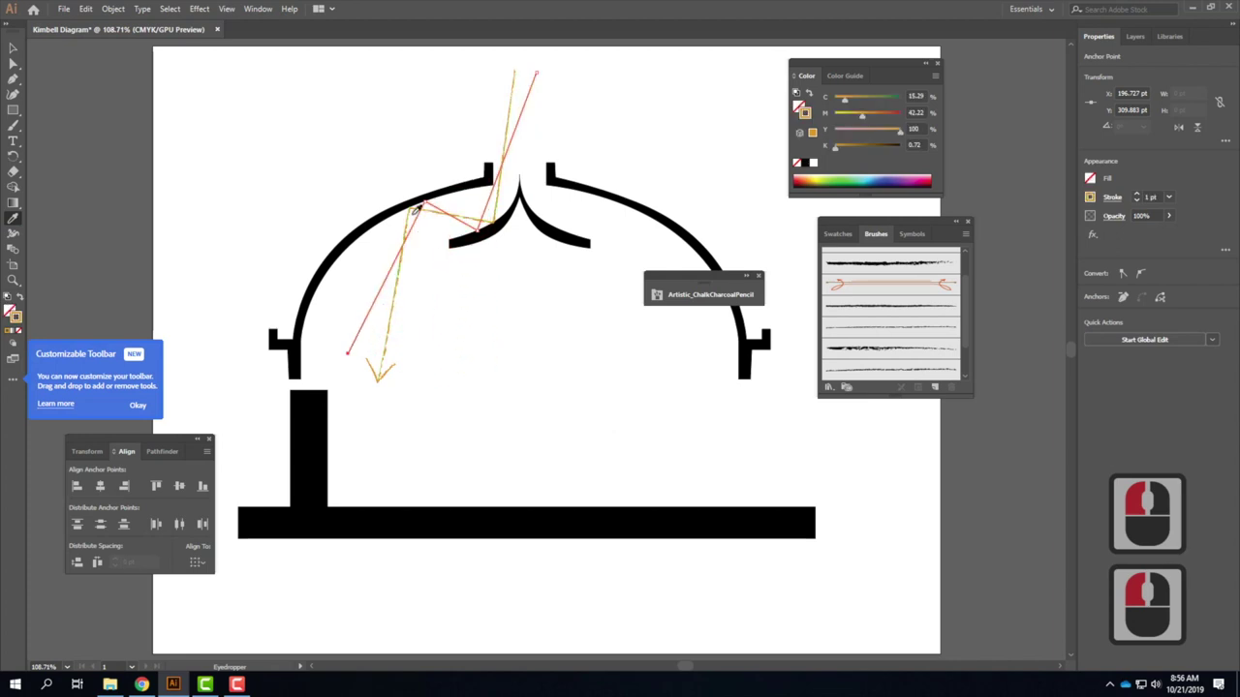
Apply the first arrow's thin broken-line pencil brush to the second light path and deselect it.
click(14, 48)
click(572, 158)
click(465, 201)
click(437, 206)
click(837, 320)
click(863, 359)
click(645, 111)
click(787, 126)
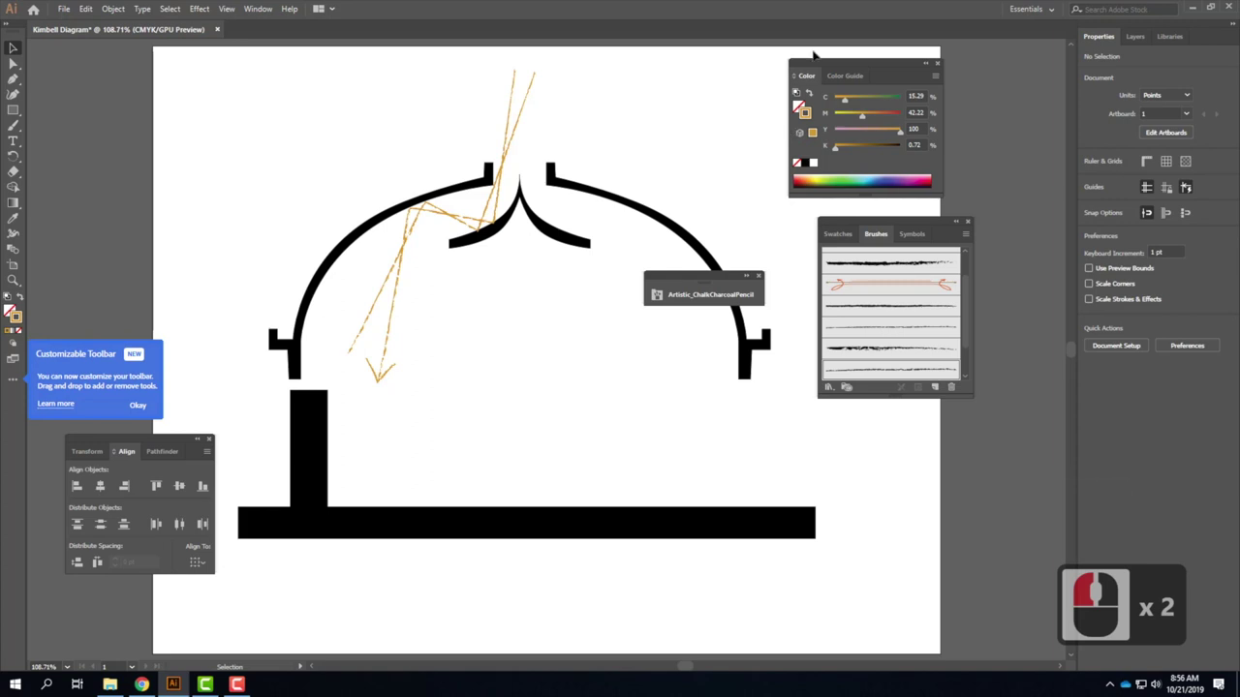
Draw a third zigzag light path with the Pen tool from above the skylight via reflector and left vault to about X 256, Y 343 pt.
click(12, 78)
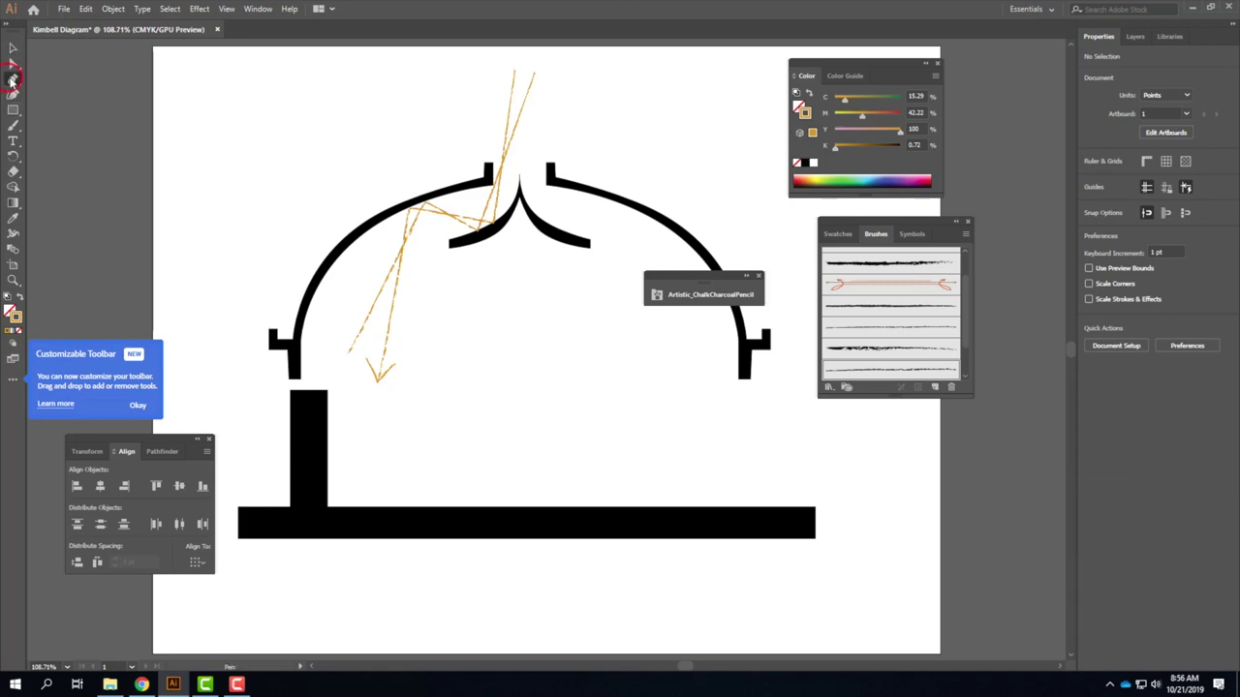
click(507, 81)
click(493, 73)
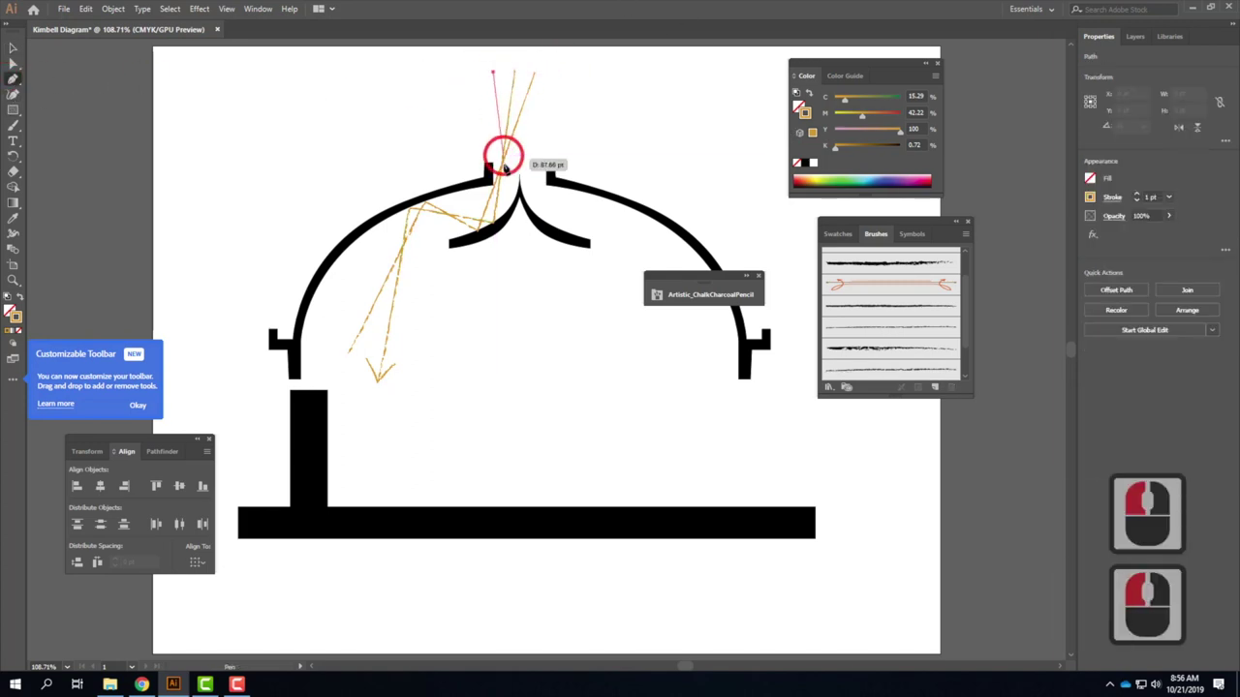
click(417, 210)
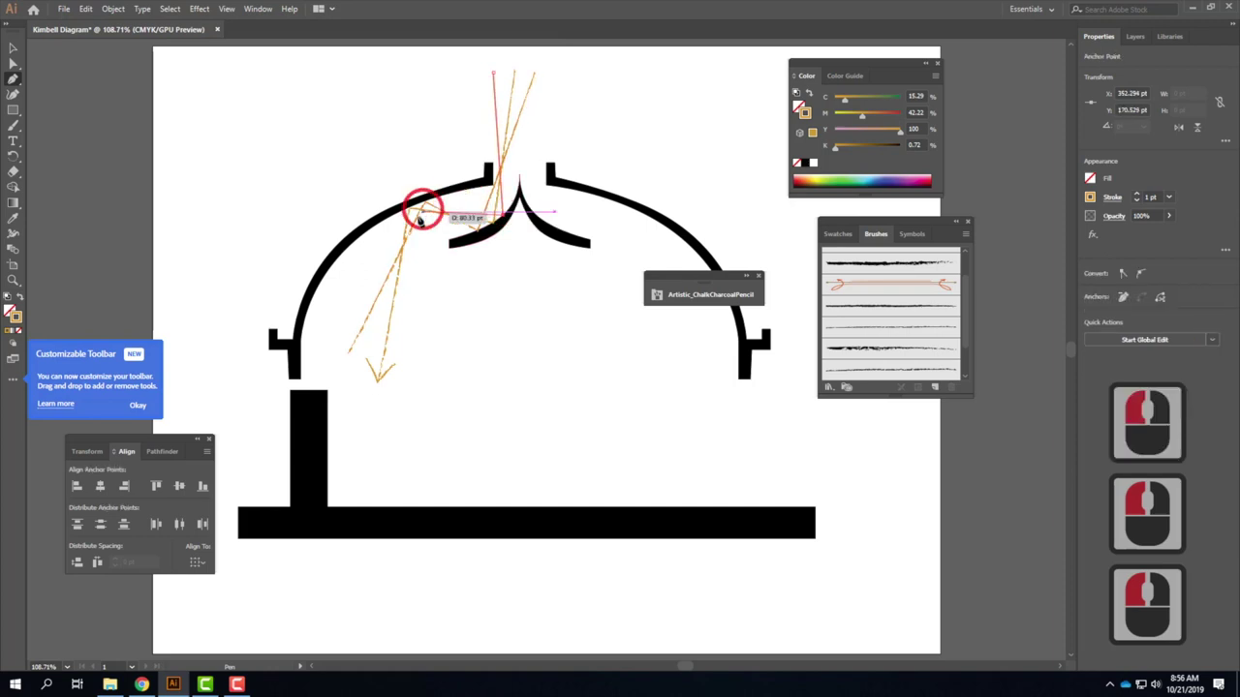
click(385, 220)
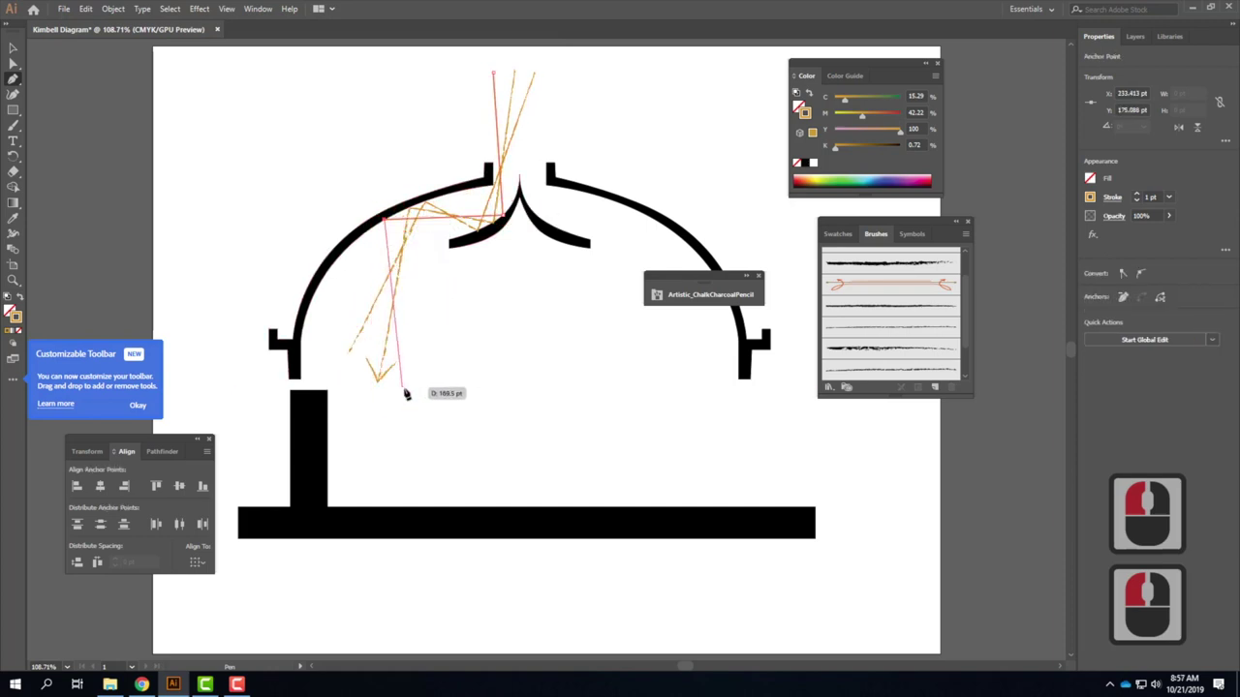
click(504, 387)
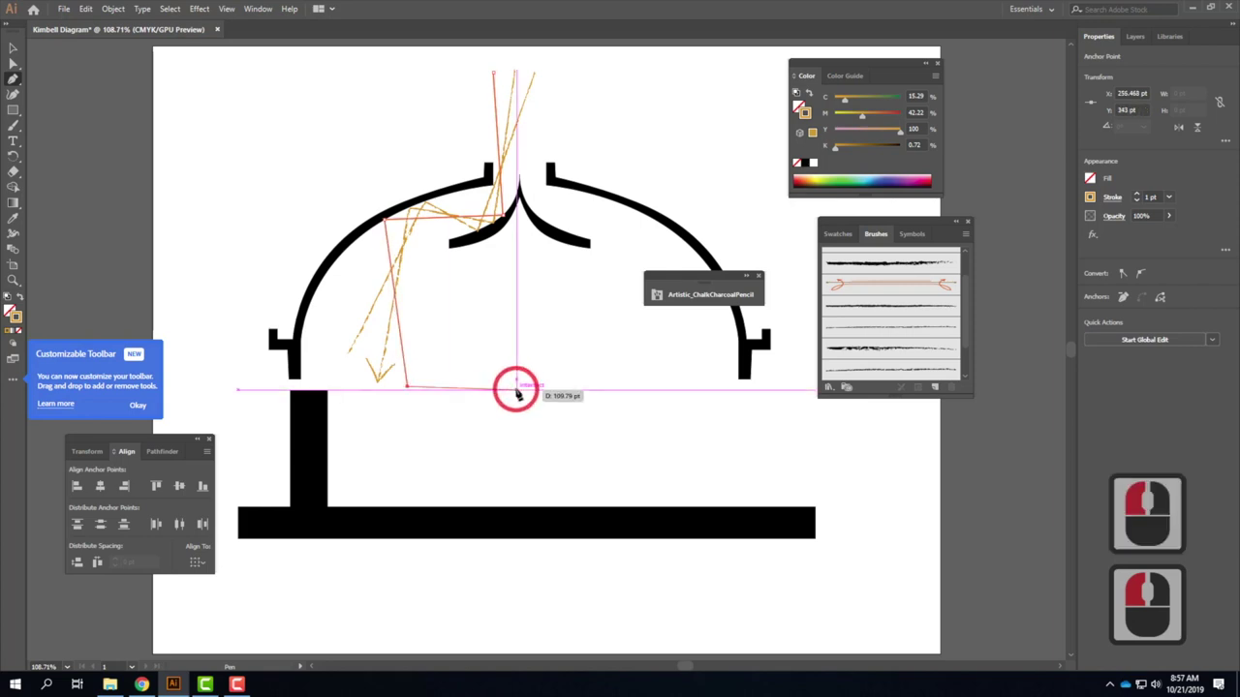
Copy the first arrow's golden stroke onto the third light path, apply the same thin broken-line pencil brush, and deselect it.
click(12, 47)
click(13, 221)
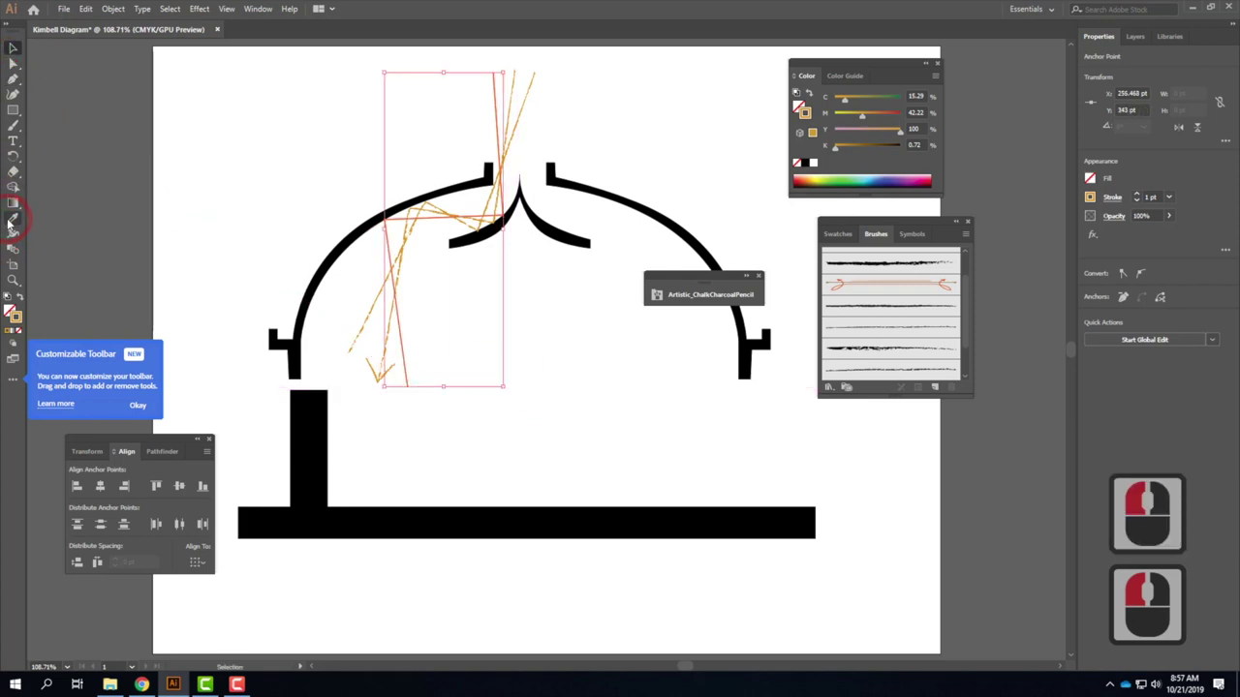
double_click(401, 241)
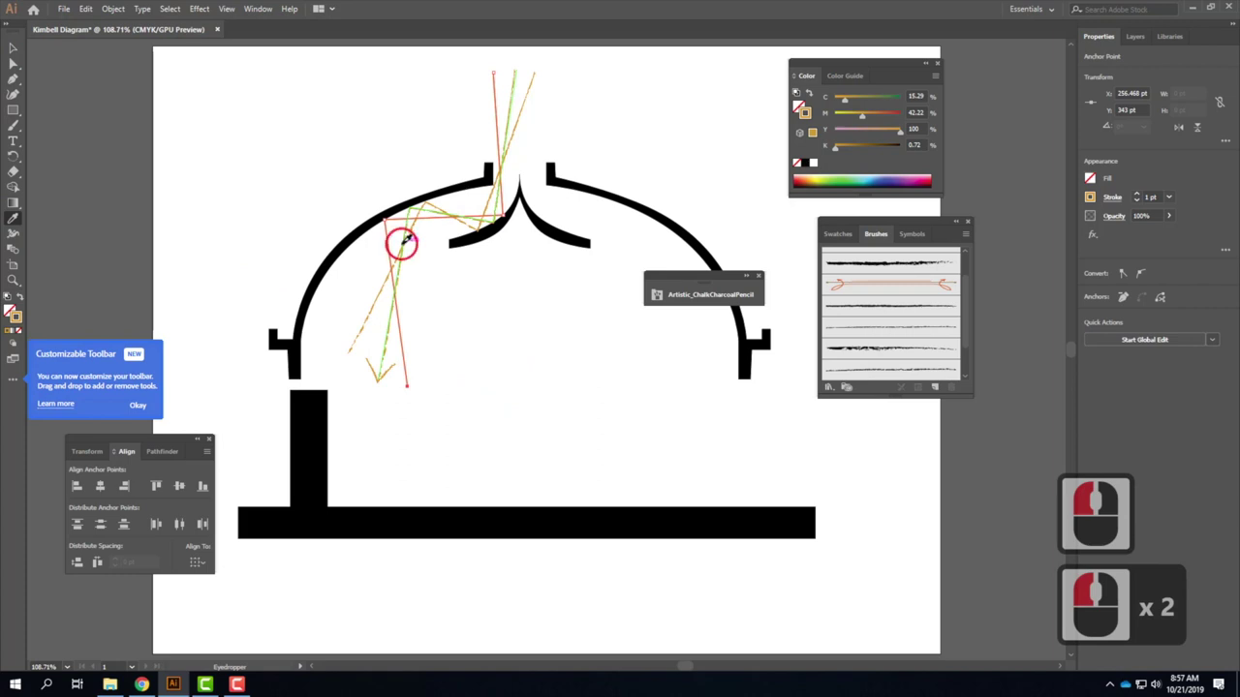
click(888, 368)
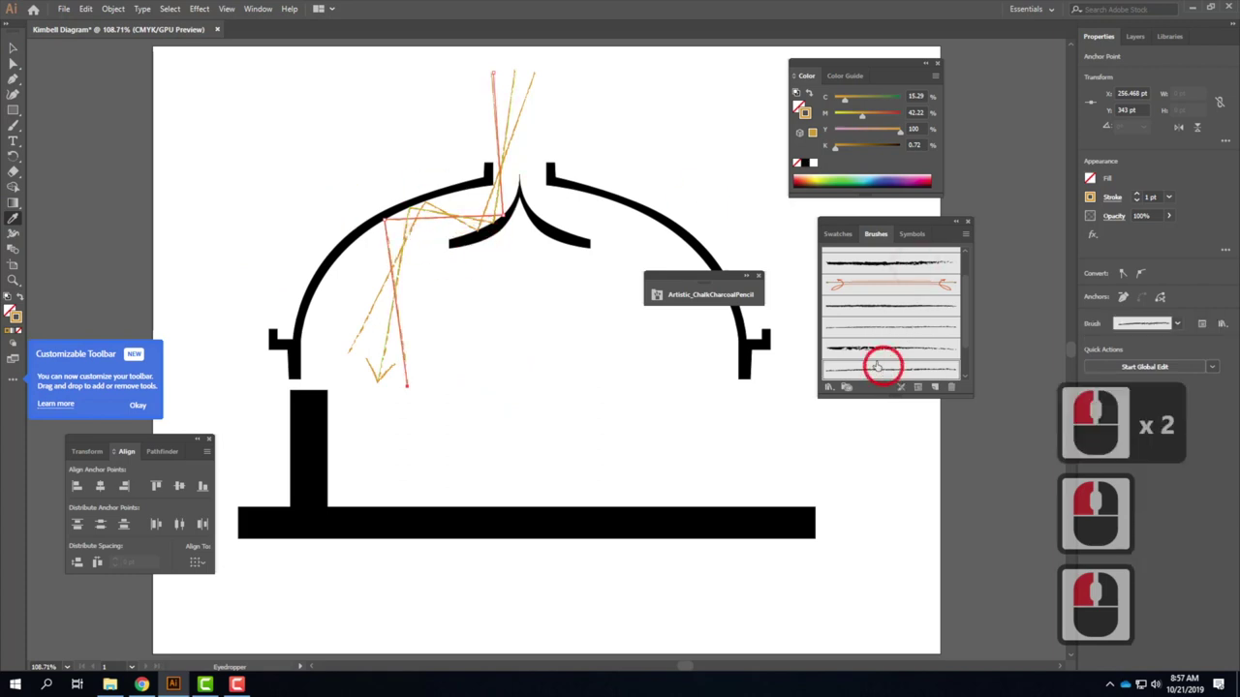
click(13, 47)
double_click(450, 82)
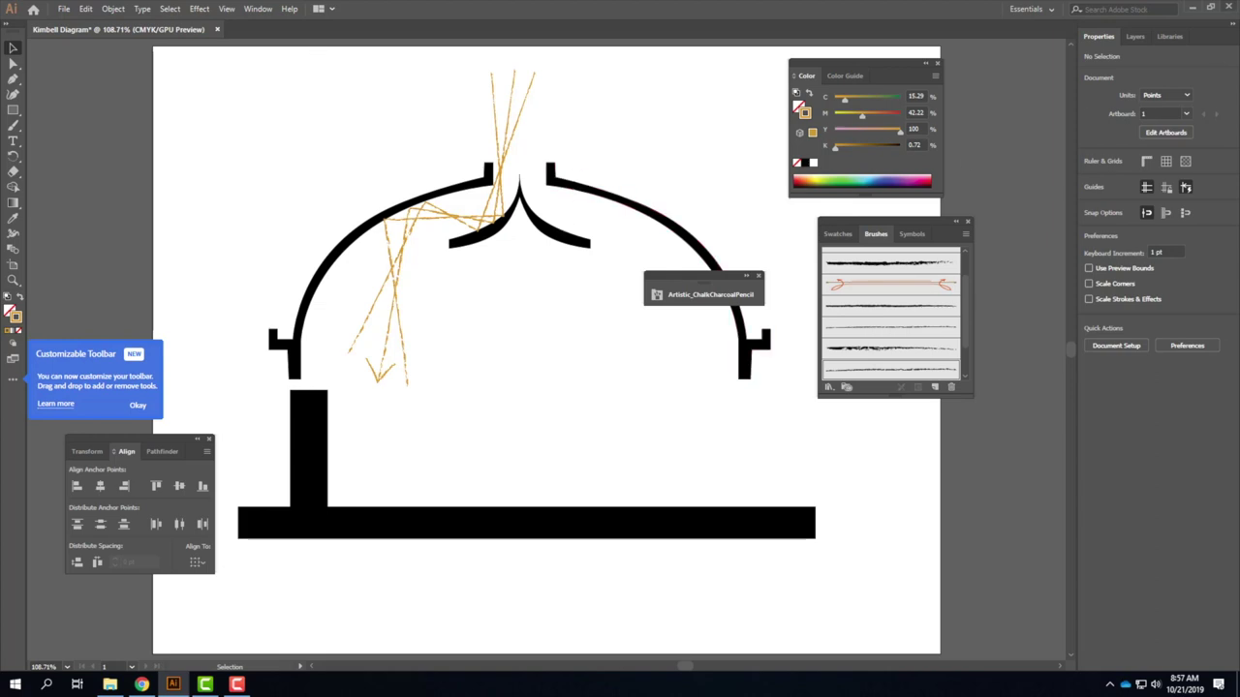
Add a new layer above Layer 2, and move all the golden light paths onto the Diagram01 layer.
click(1138, 36)
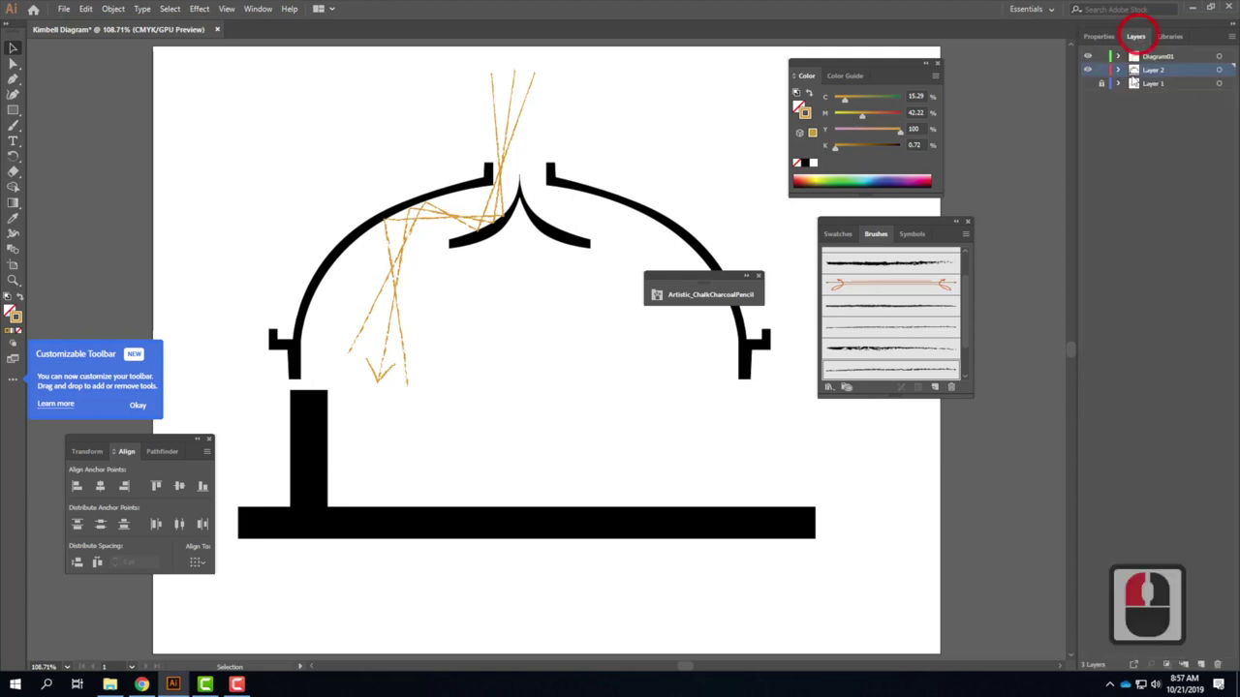
click(1201, 665)
click(1088, 64)
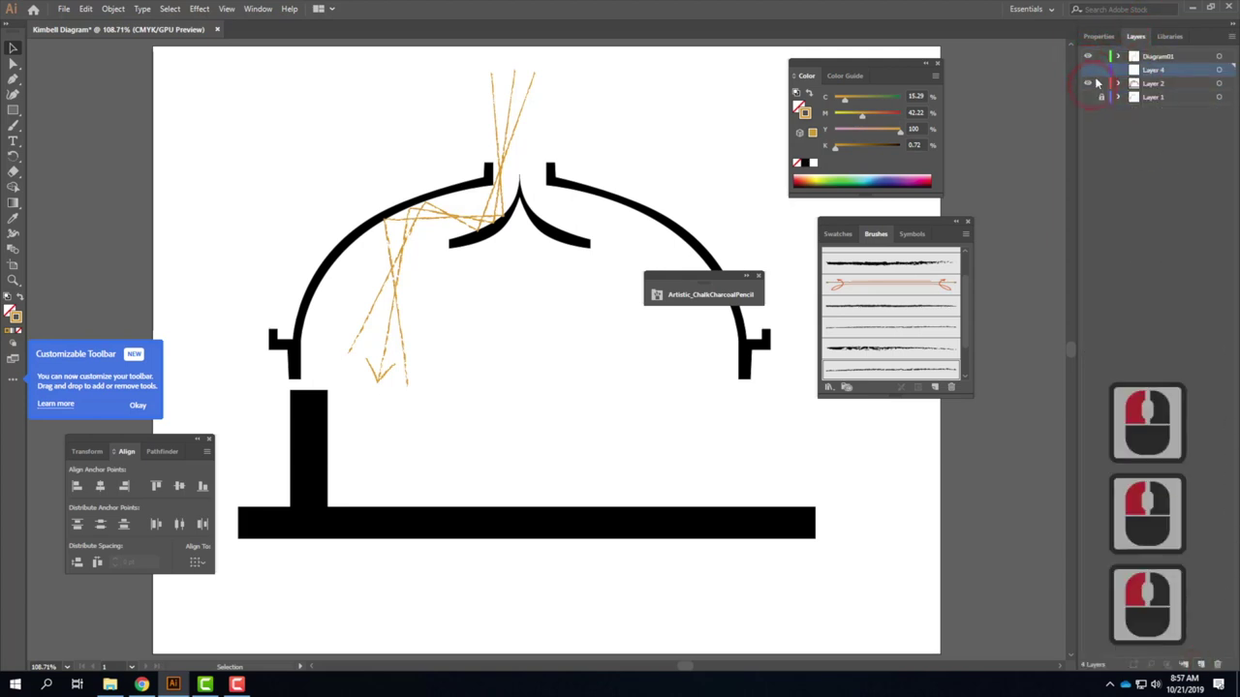
drag(566, 102, 437, 72)
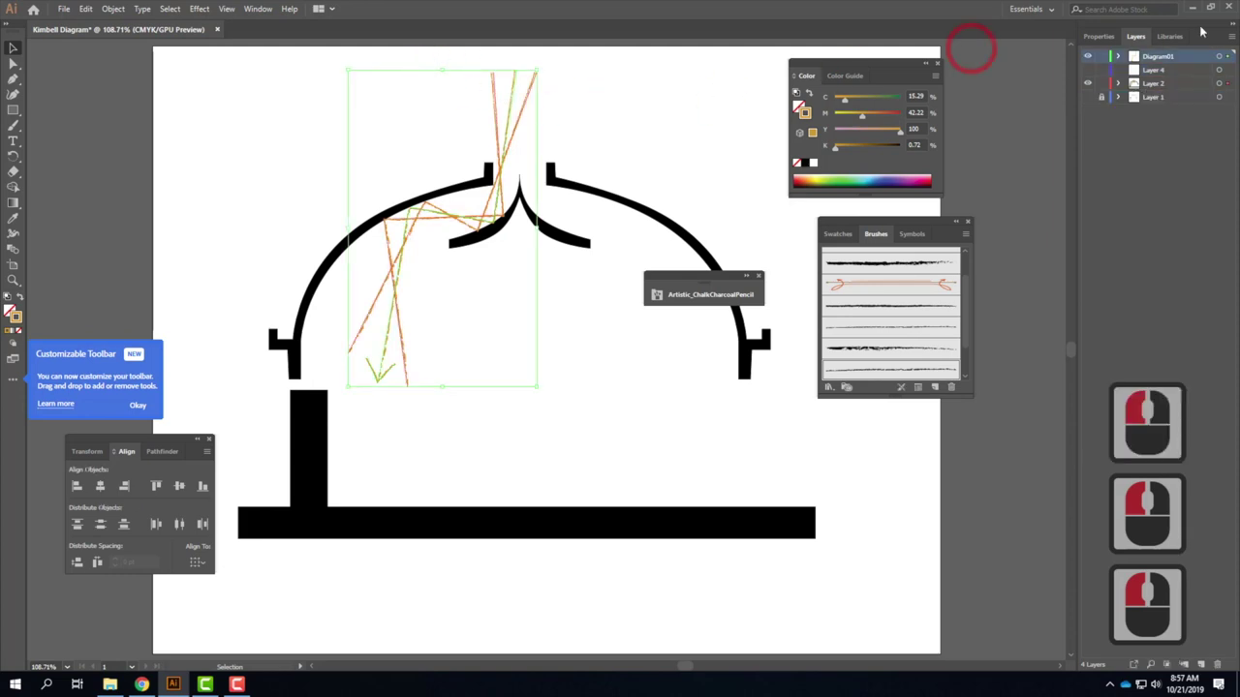
click(1227, 78)
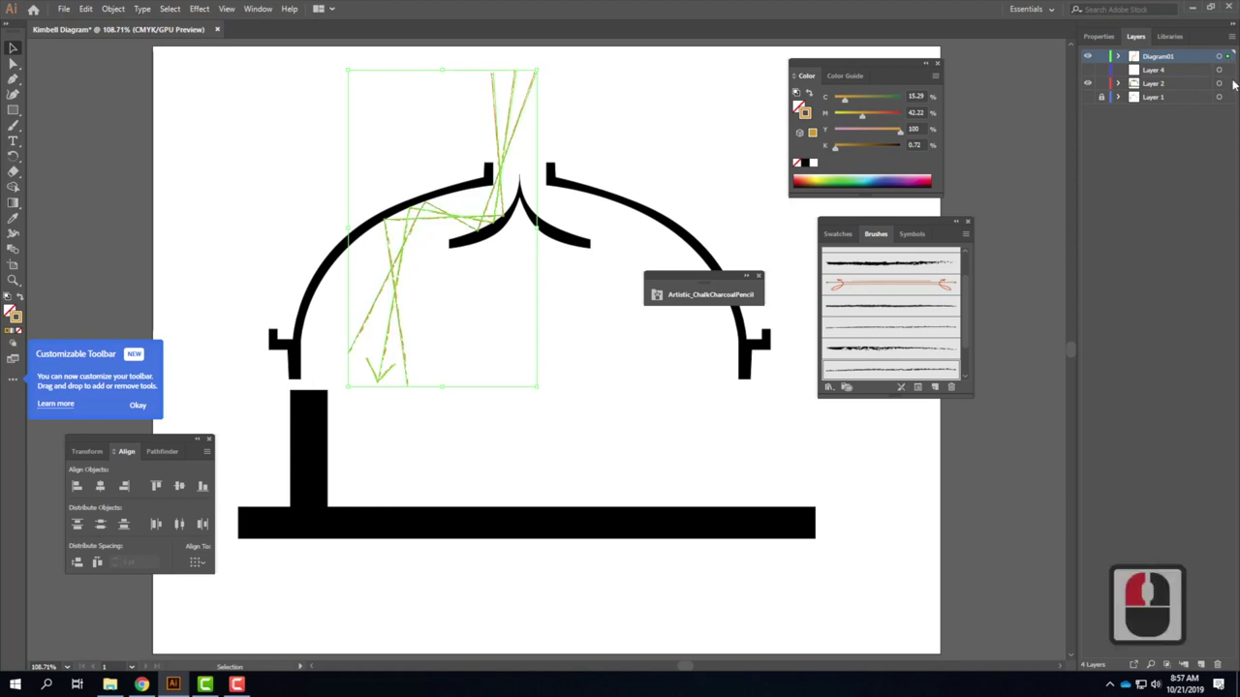
Hide the Diagram01 layer, and make the new Layer 4 visible and active for drawing with the Pen tool.
click(1184, 71)
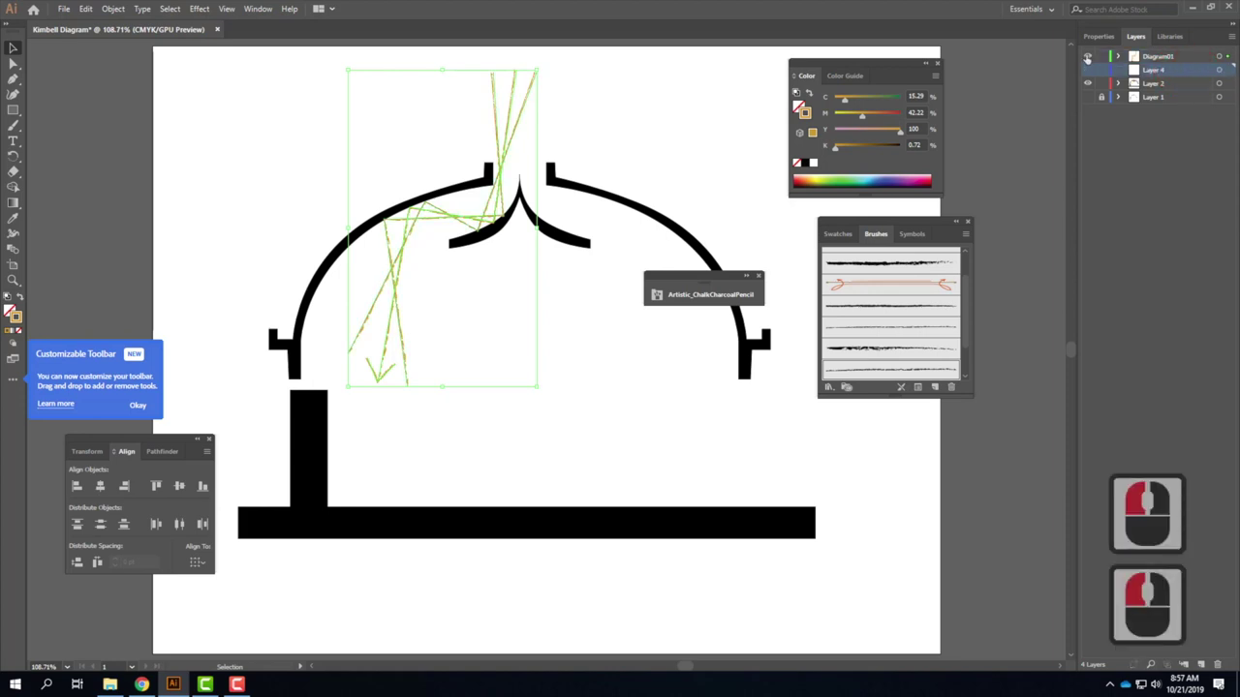
click(1087, 58)
click(13, 80)
click(437, 230)
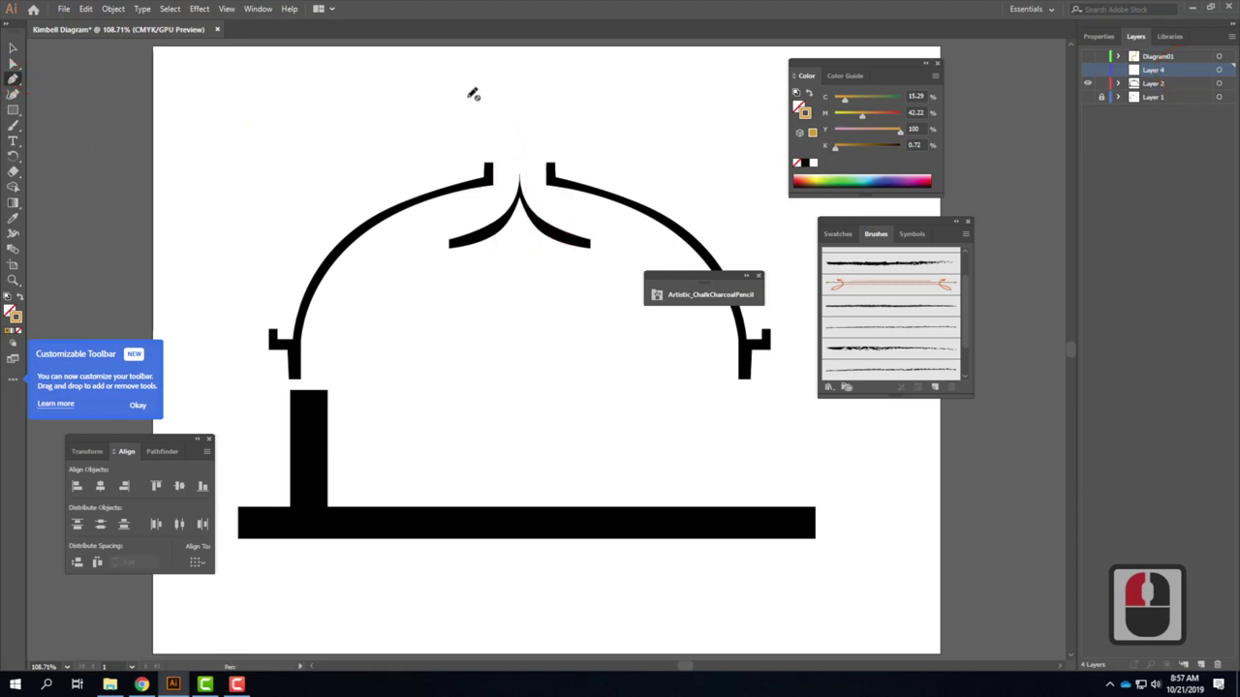
click(493, 157)
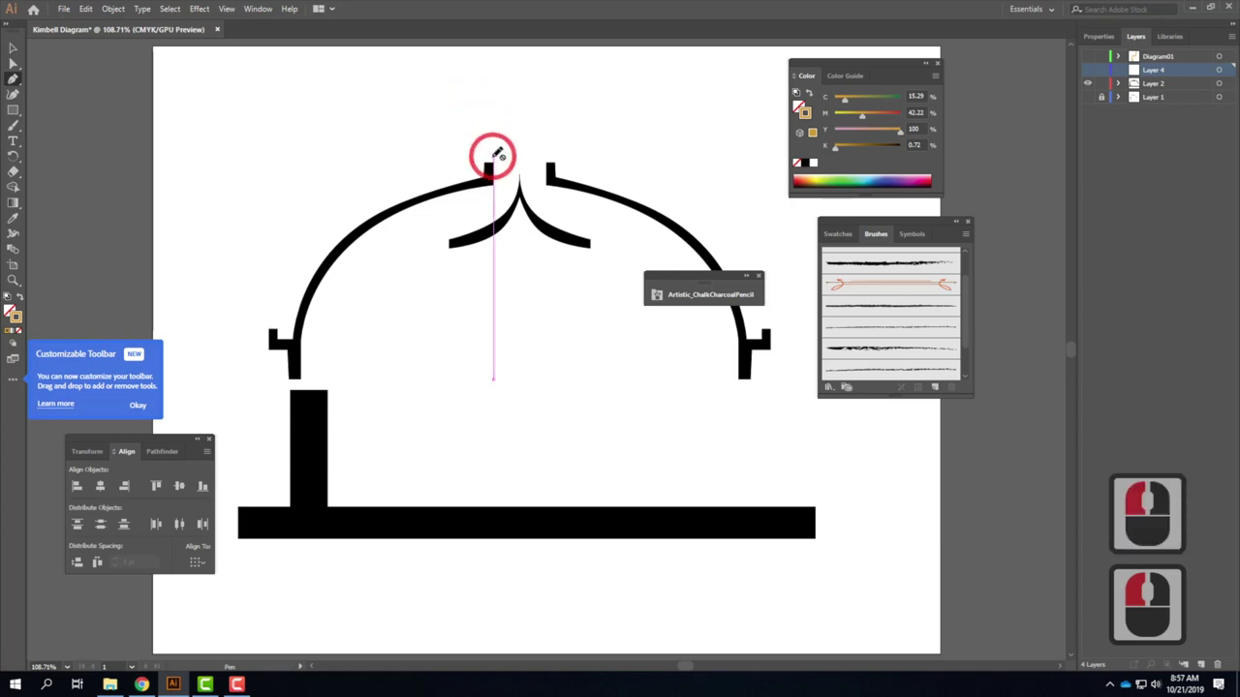
click(1153, 70)
click(1087, 70)
click(1126, 112)
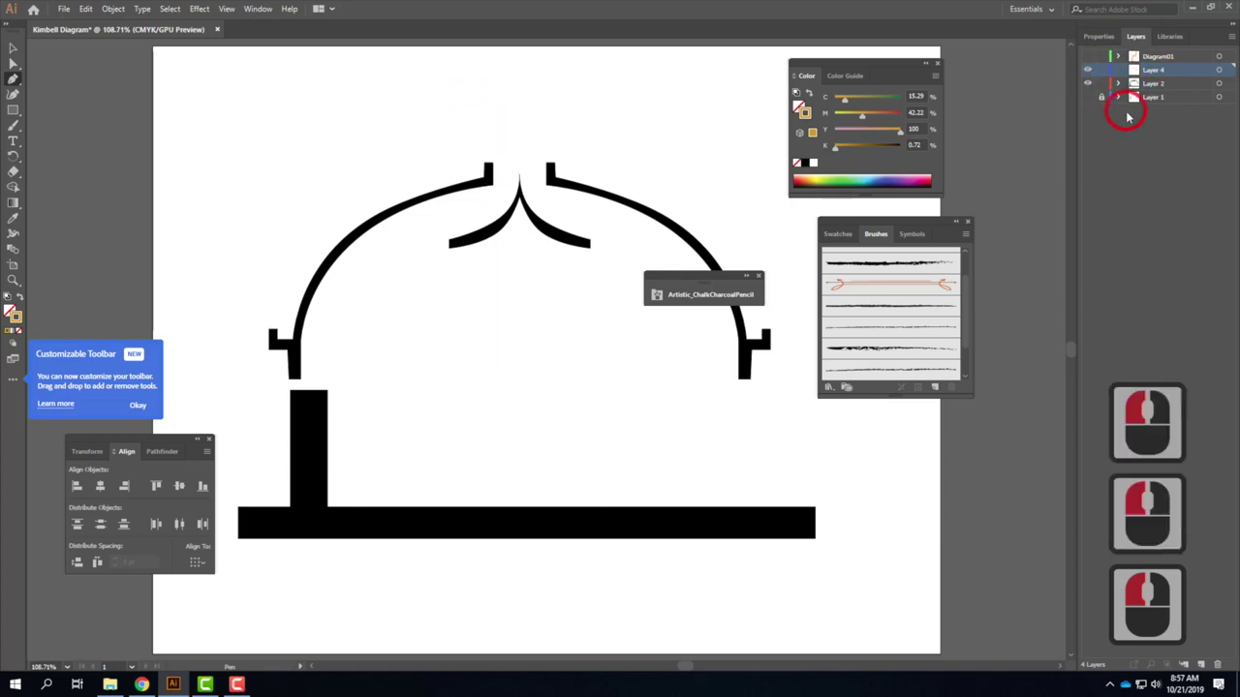
Trace the first side of a light shape with the Pen tool from above the skylight, through the opening, along the left vault's inner curve.
click(459, 103)
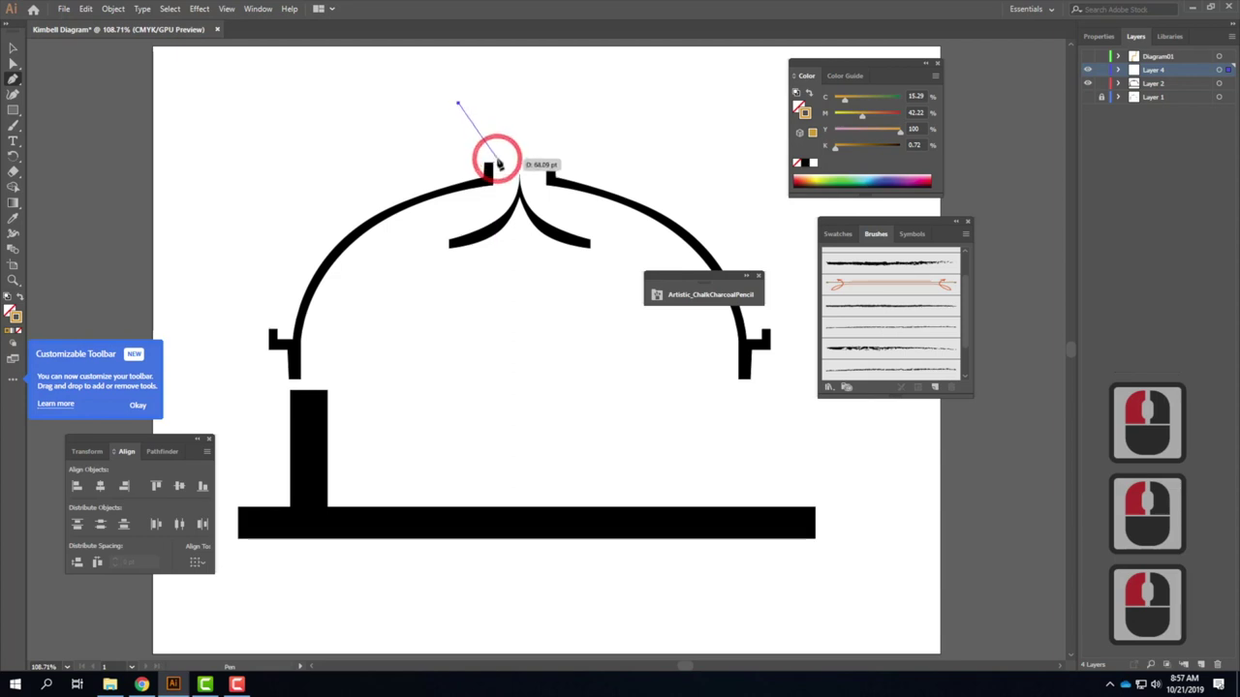
click(493, 163)
drag(494, 191, 415, 205)
double_click(452, 199)
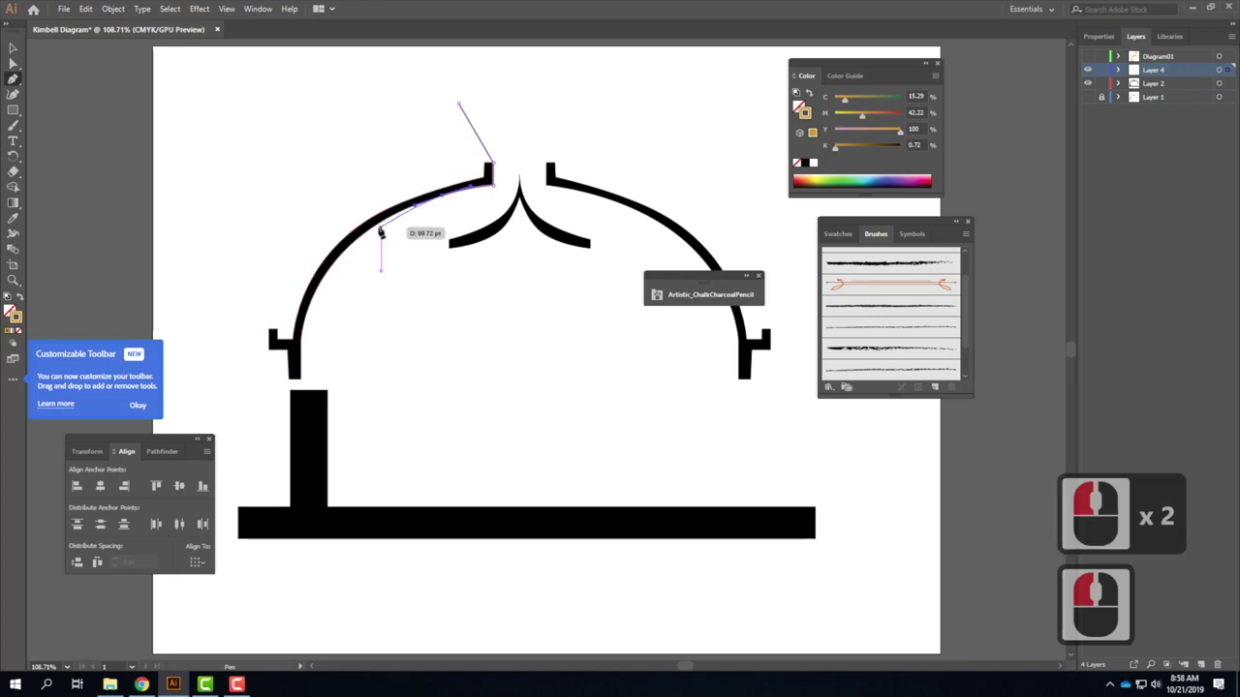
drag(358, 239, 323, 296)
click(320, 280)
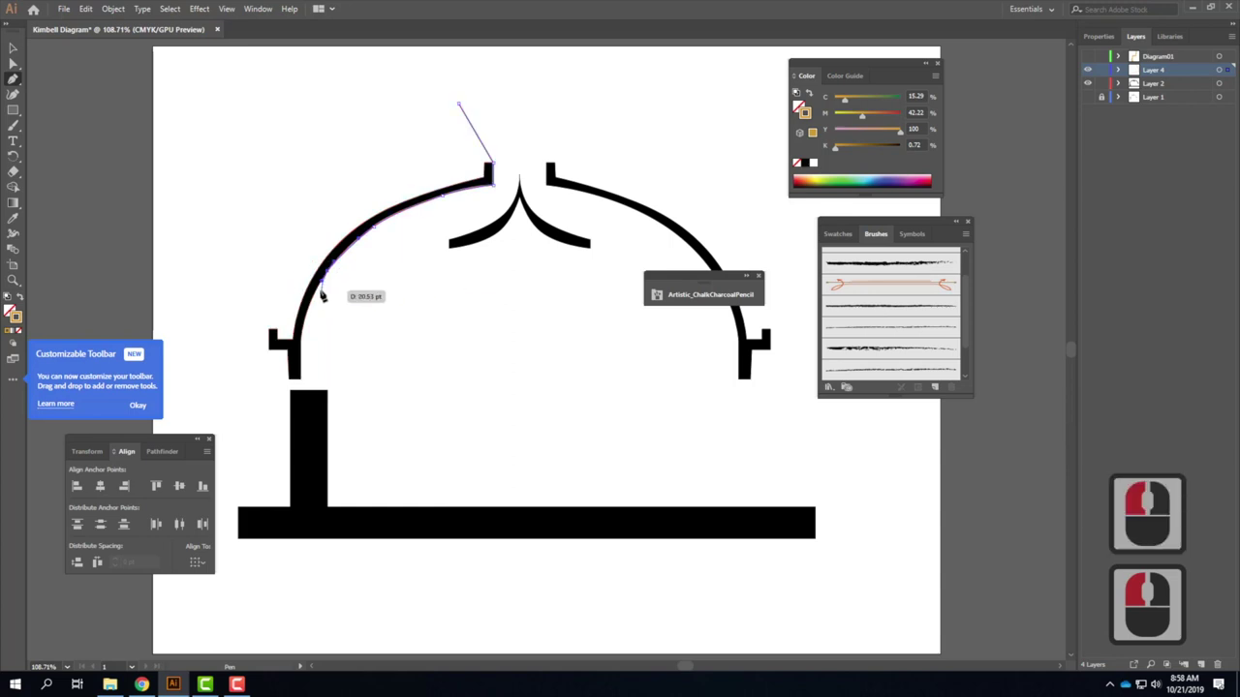
click(316, 290)
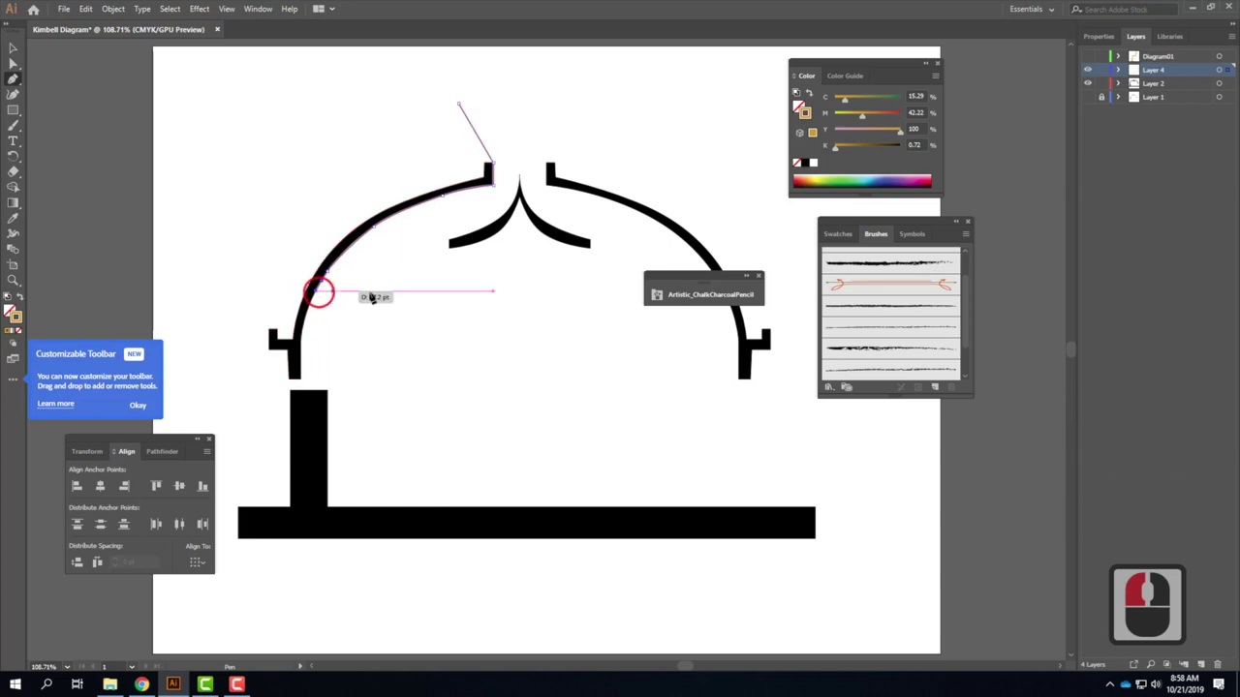
Continue the outline horizontally below the left vault, follow the left reflector's upper curve to its tip, and close it above the skylight.
click(474, 290)
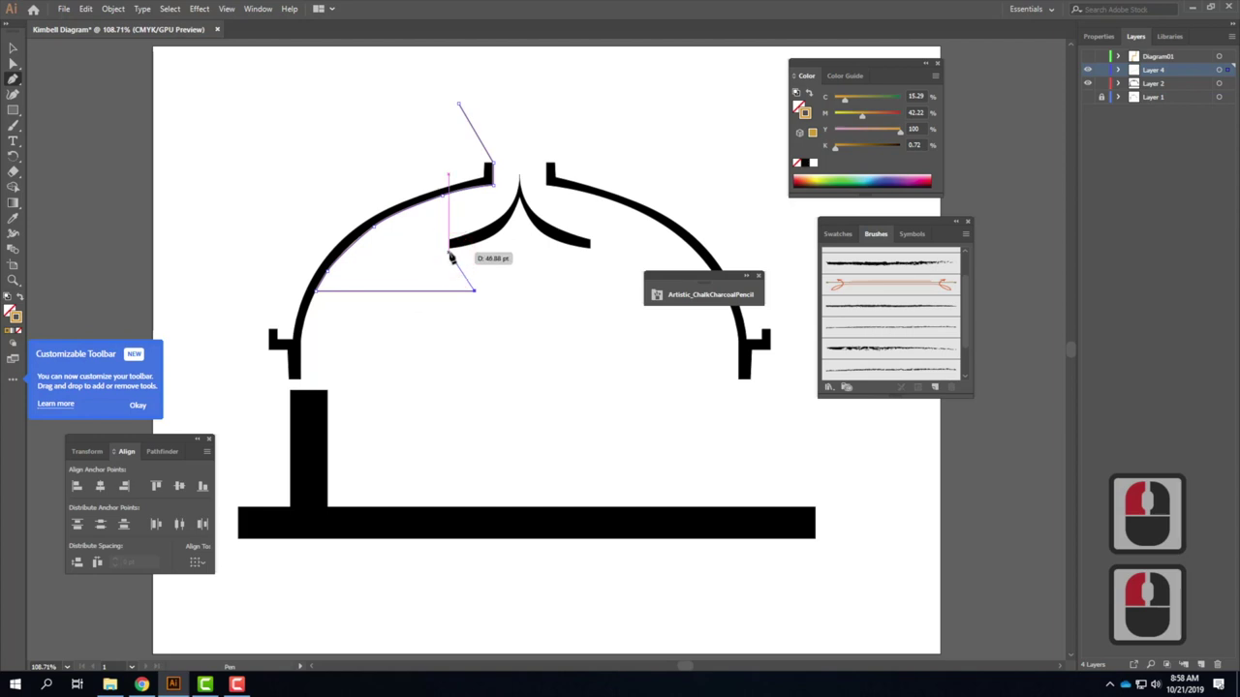
click(449, 248)
click(449, 240)
drag(501, 232, 518, 184)
click(519, 174)
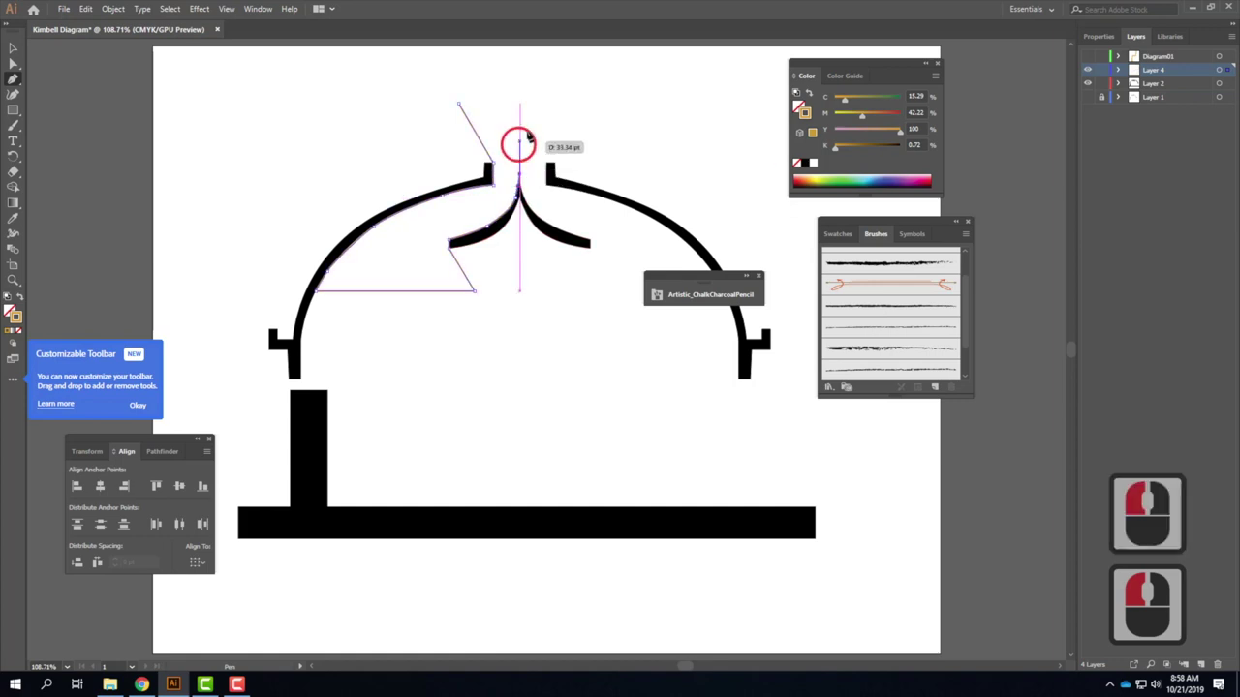
drag(525, 159, 528, 153)
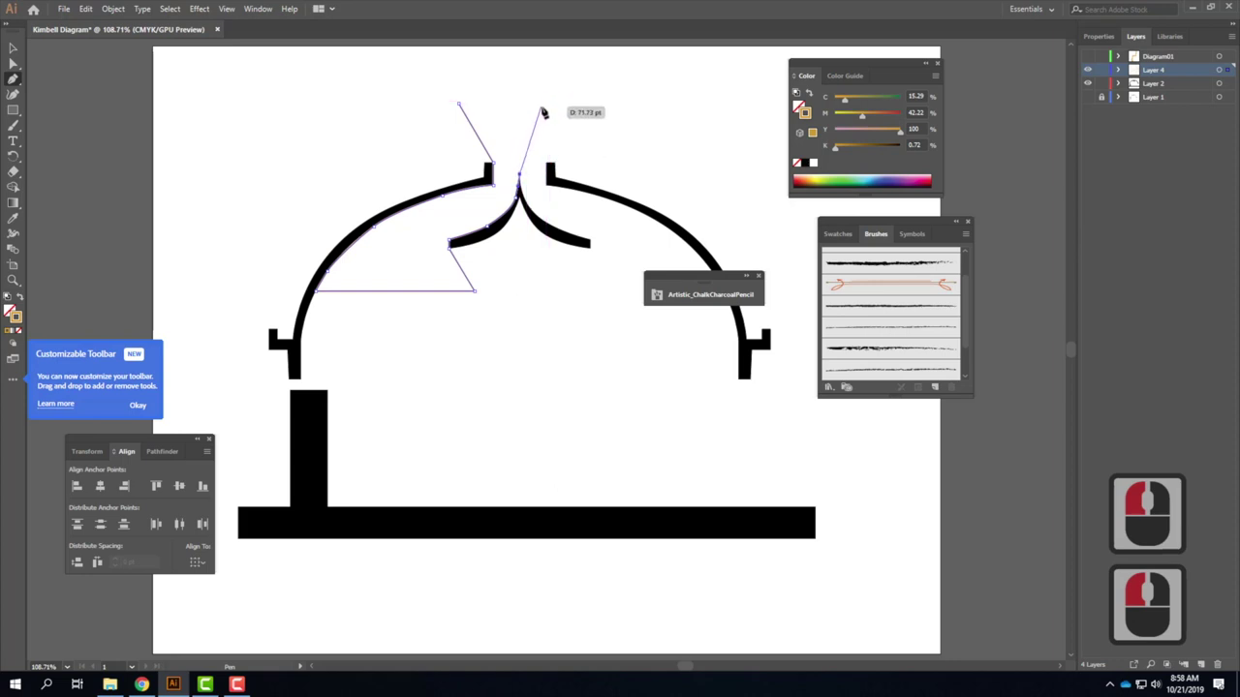
click(546, 104)
click(459, 104)
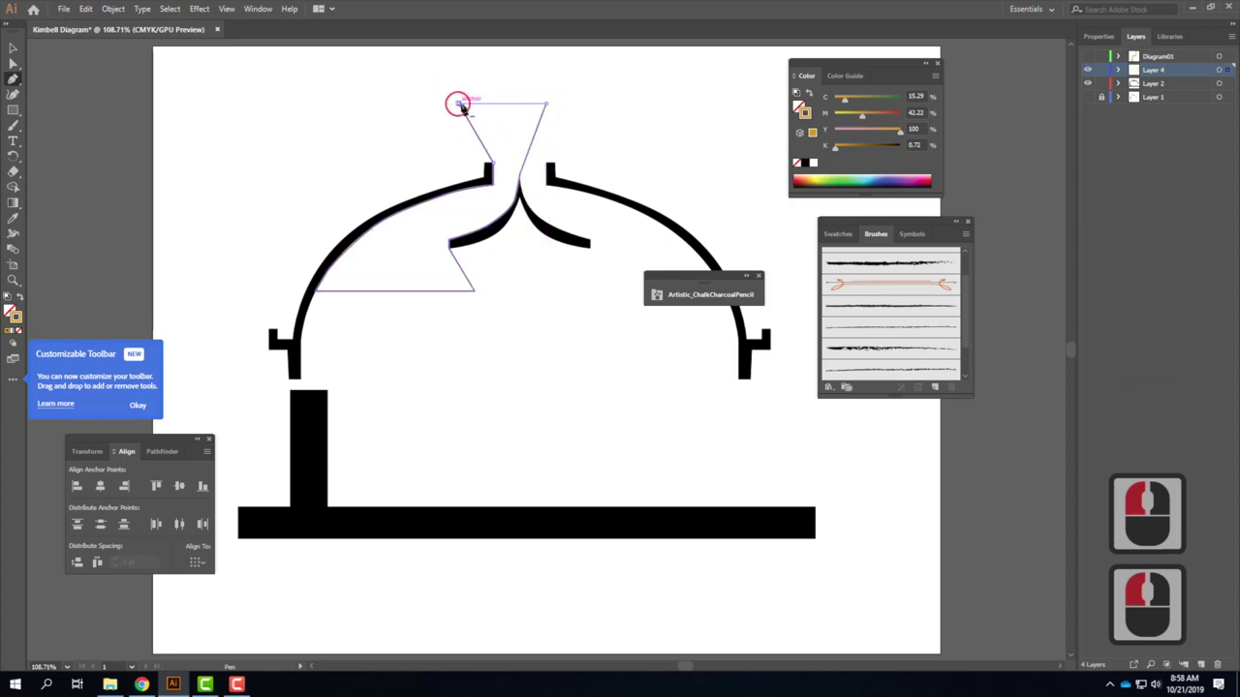
click(507, 88)
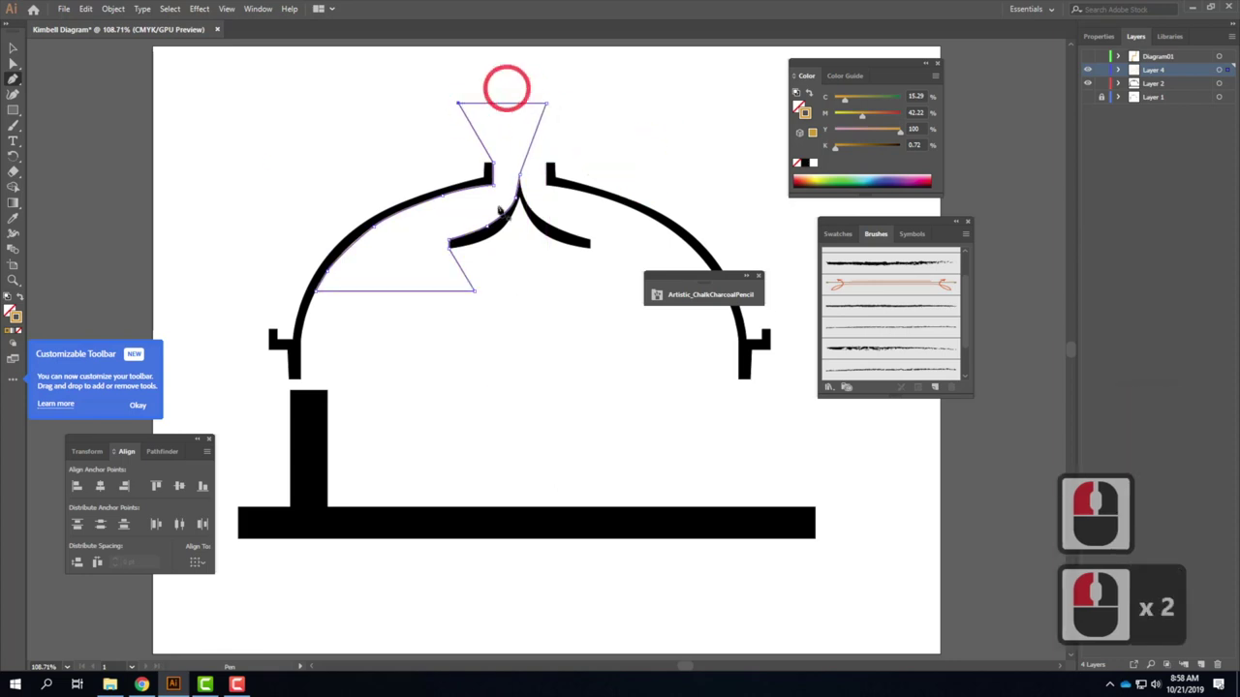
Swap the light shape's fill and stroke for a golden fill without outline, and place the gradient settings below the brushes.
click(21, 300)
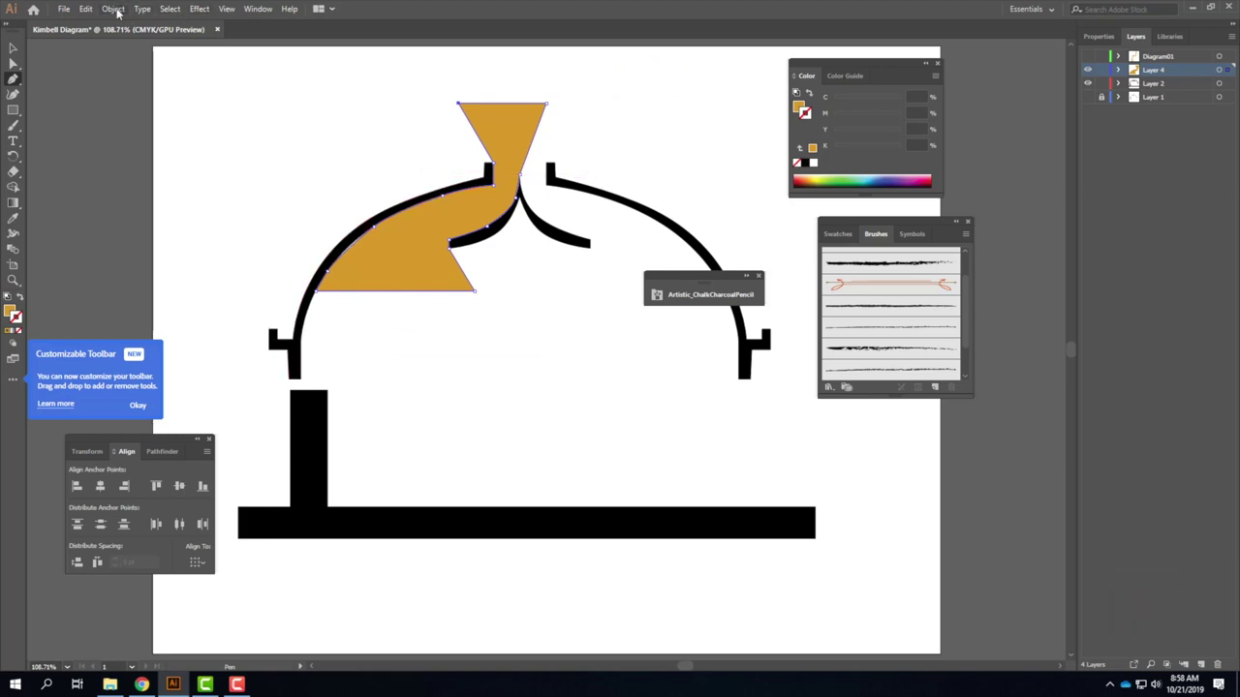
click(258, 9)
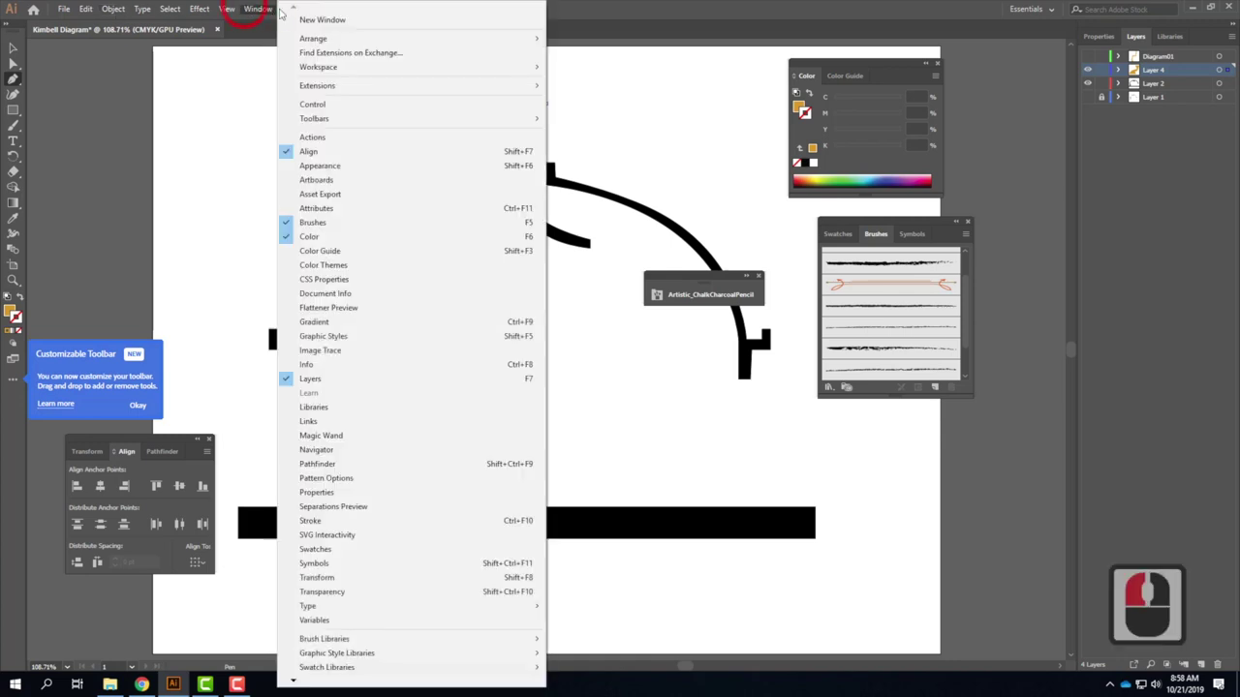
click(313, 322)
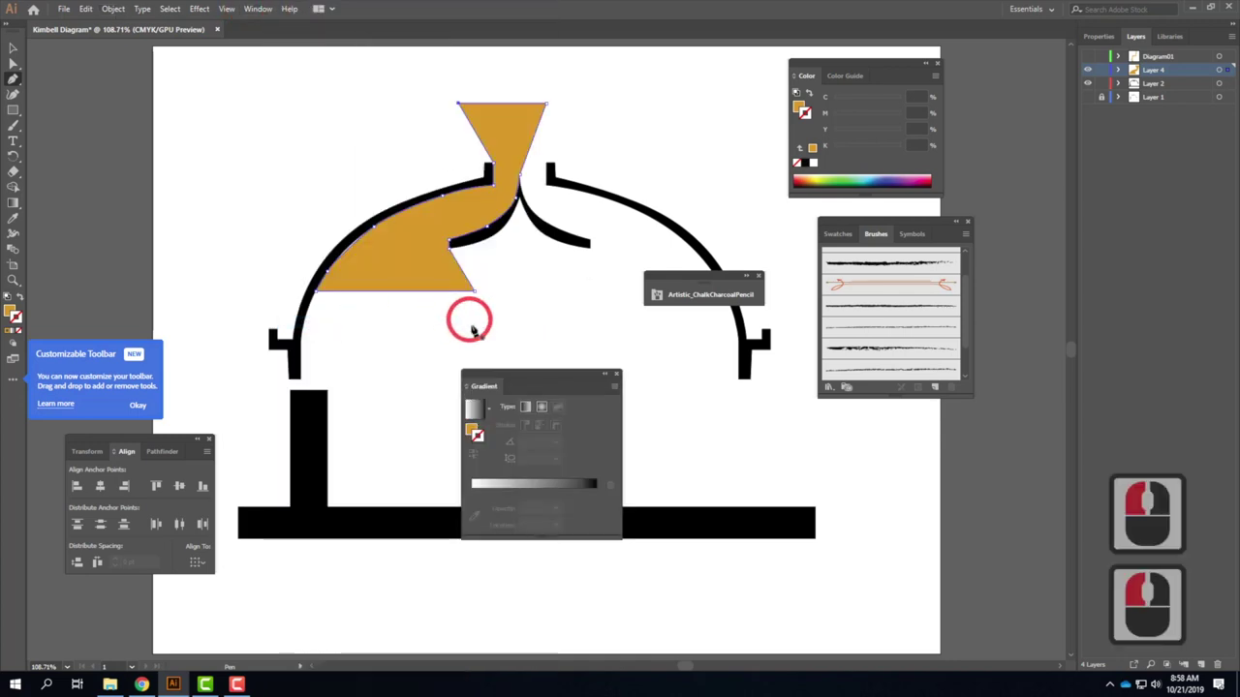
drag(553, 374, 913, 422)
click(913, 422)
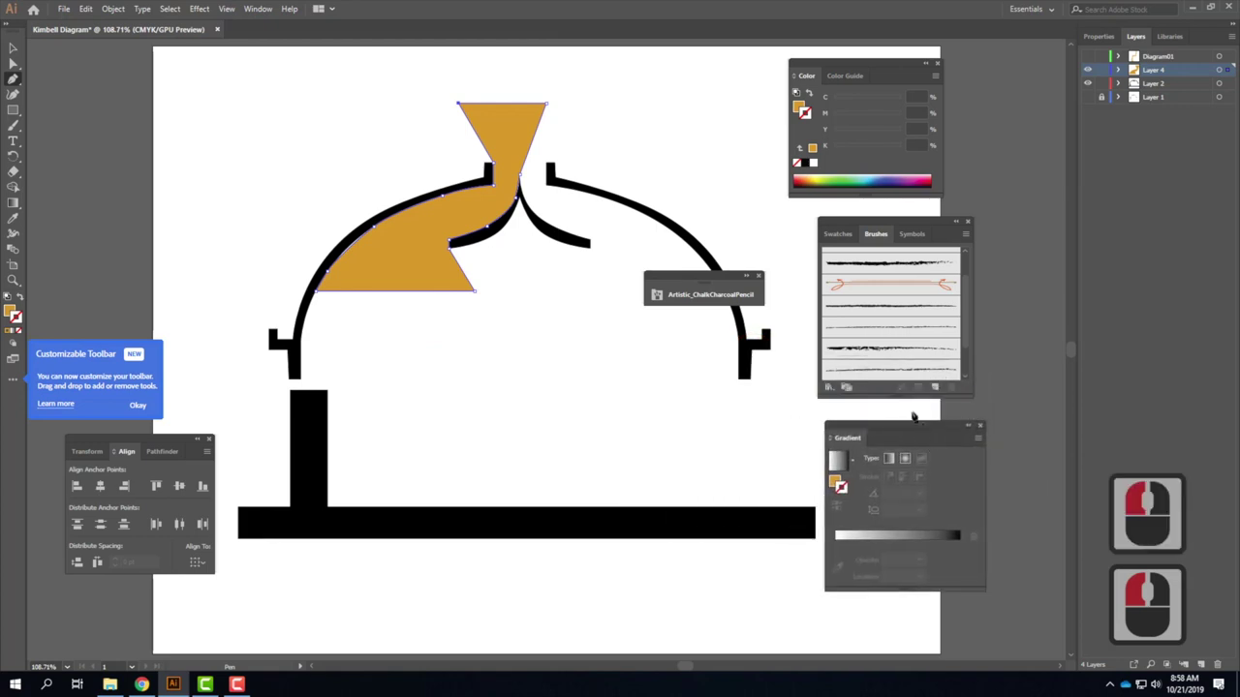
click(892, 463)
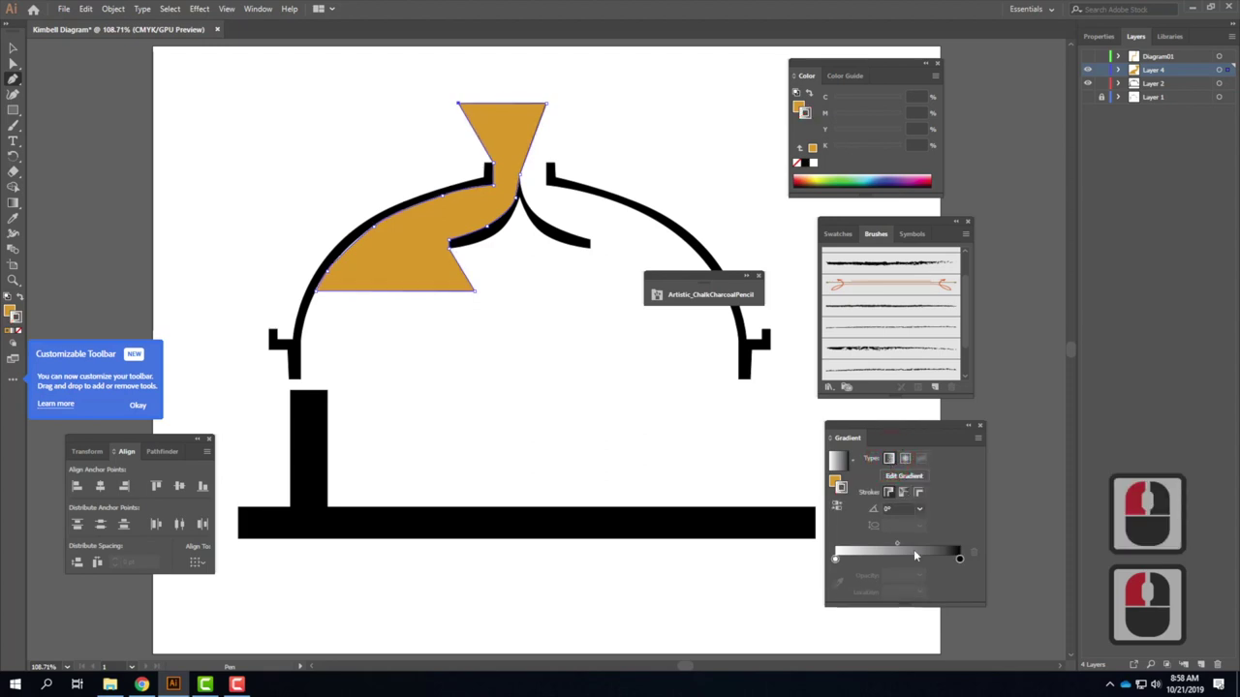
click(959, 558)
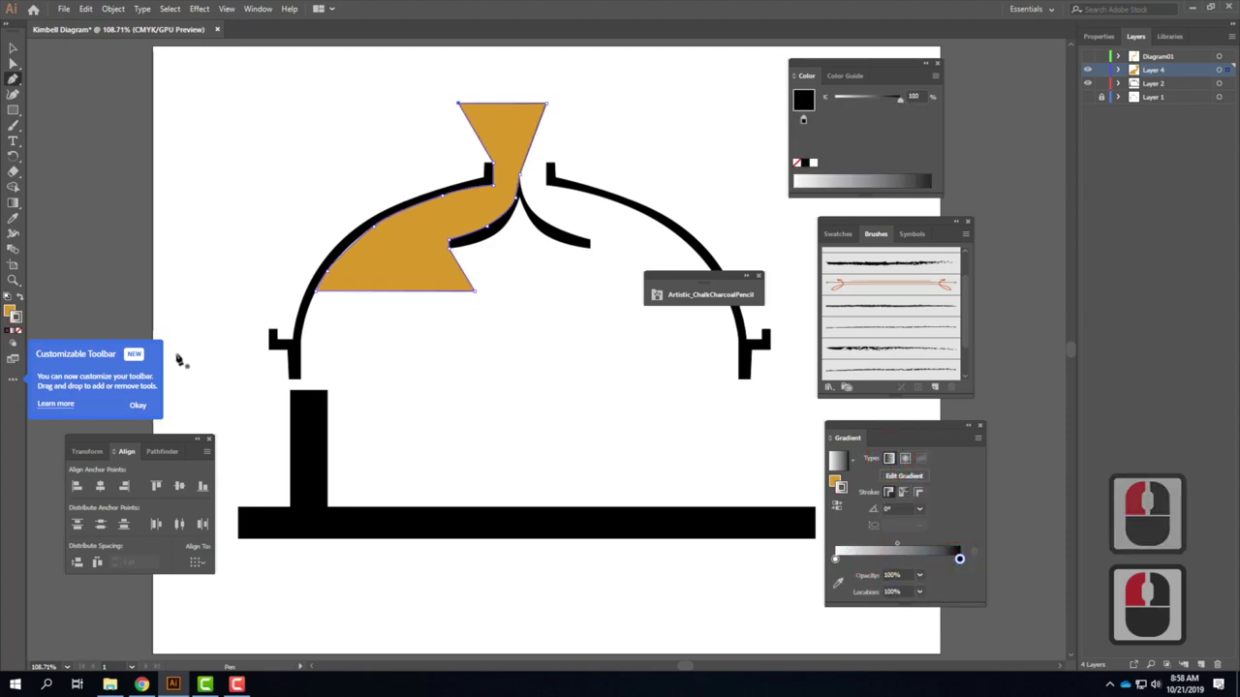
click(15, 321)
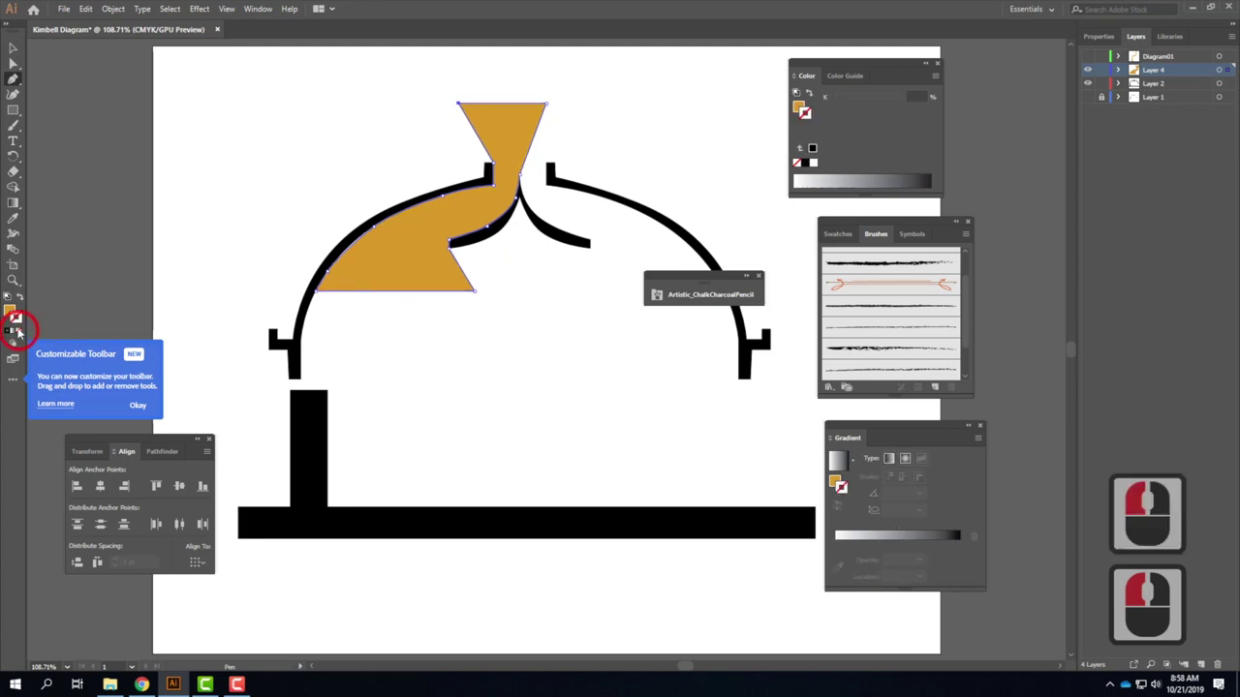
Make the light shape's fill active and apply a linear white-to-black gradient at 0° to it.
click(17, 313)
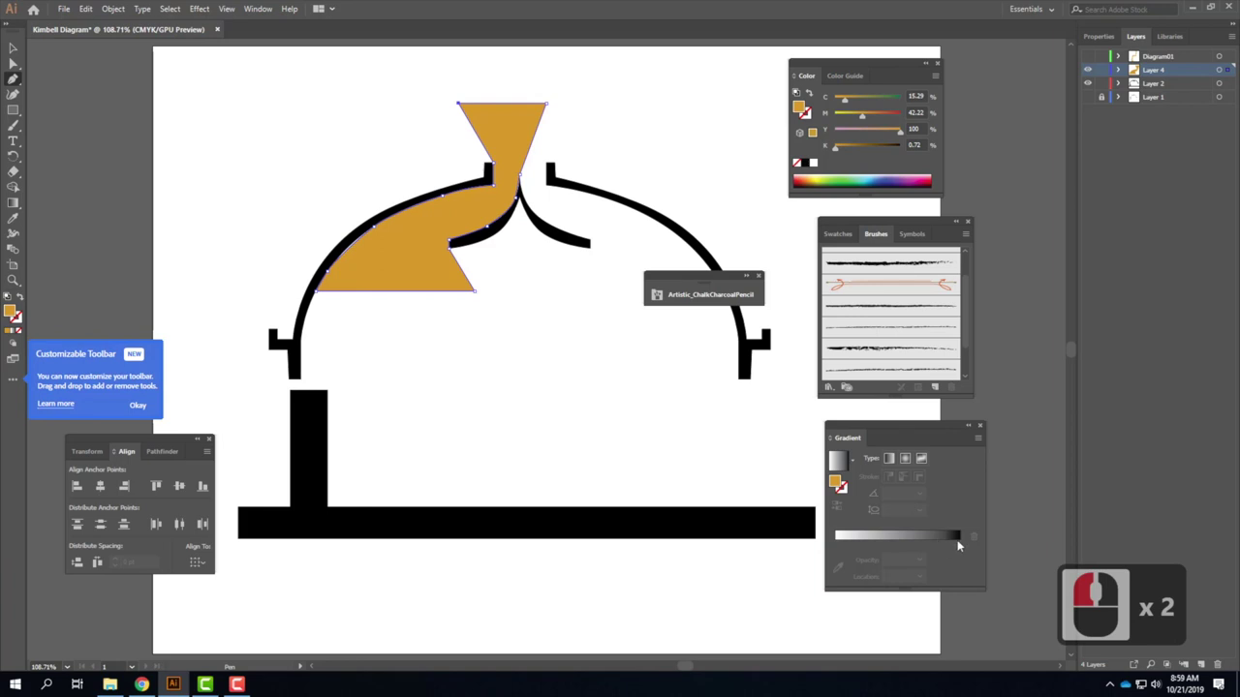
click(889, 458)
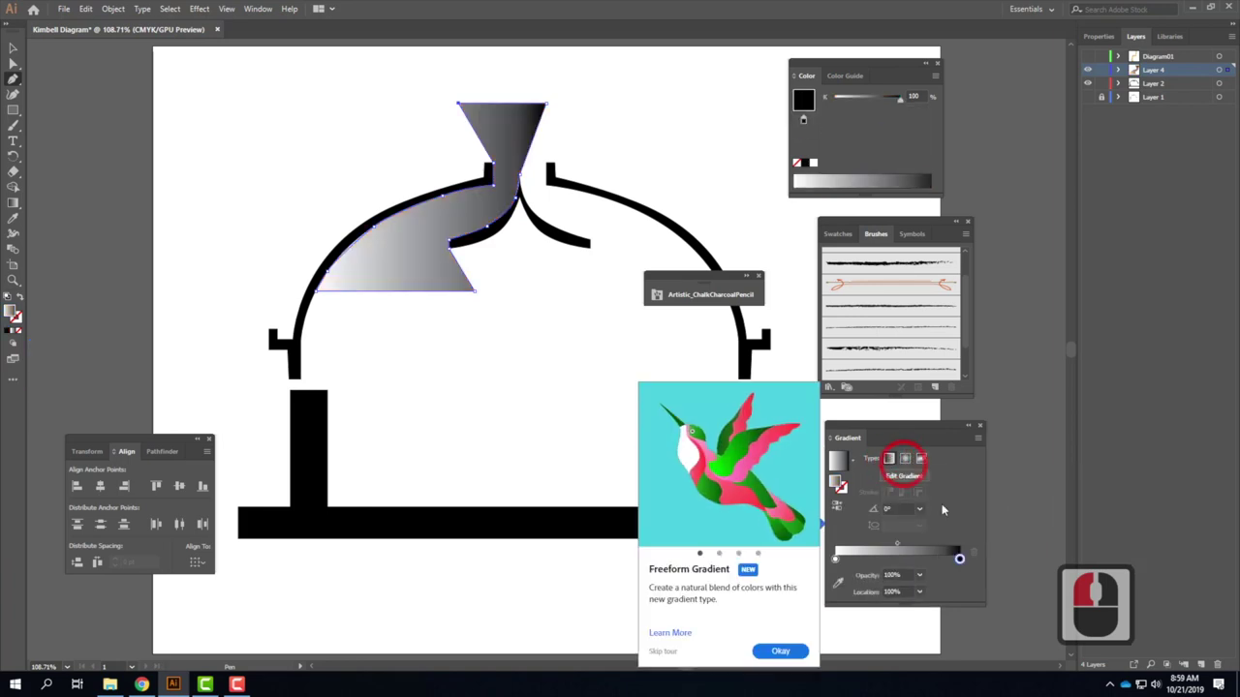
Recolor the black end stop of the light shape's gradient with the yellow swatch C=5 M=0 Y=90 K=0.
click(959, 560)
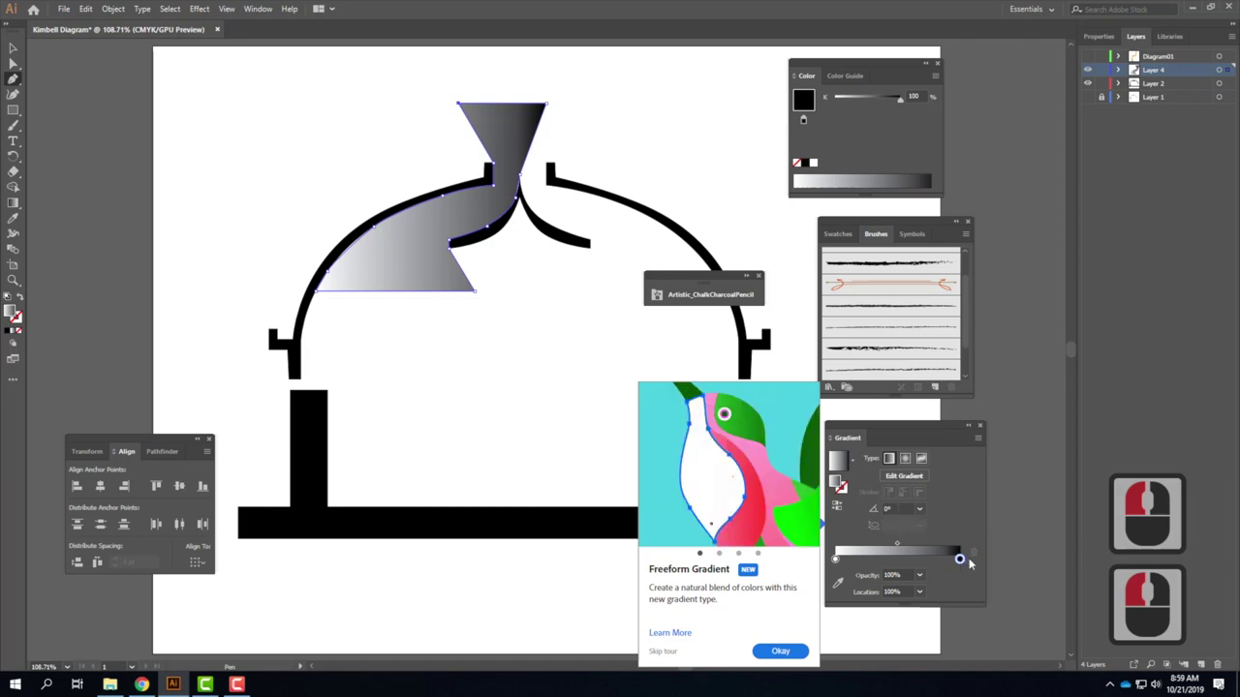
double_click(959, 560)
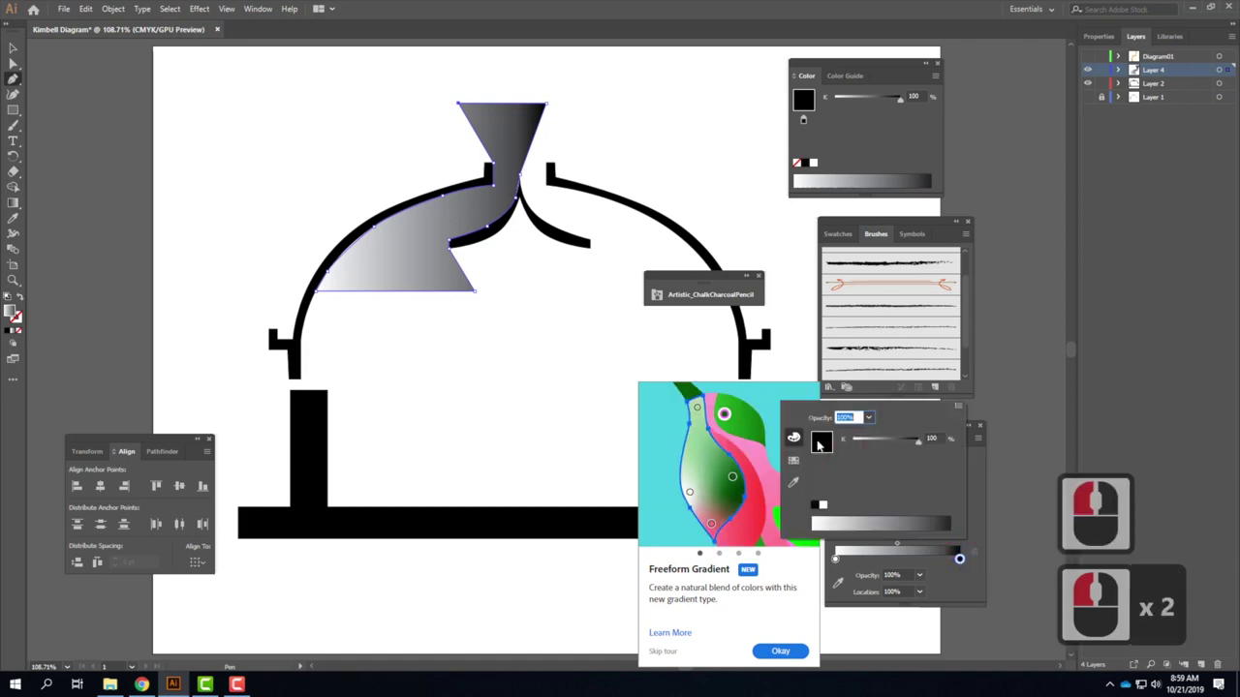
click(794, 461)
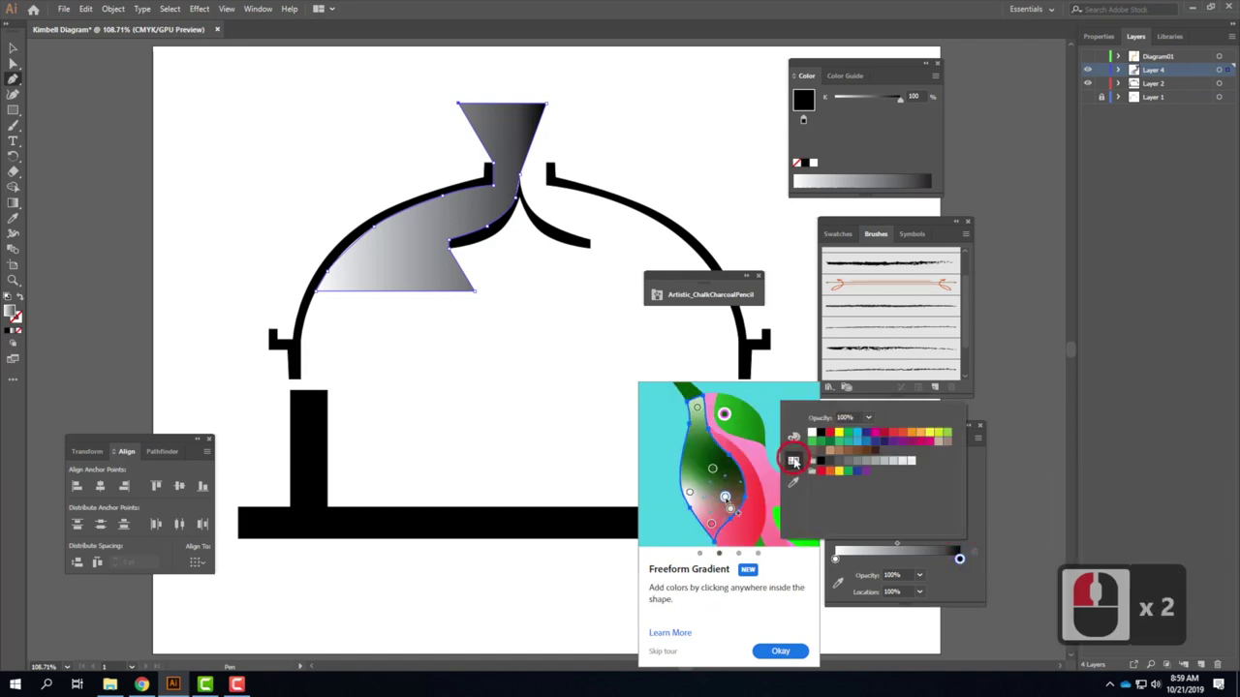
double_click(929, 435)
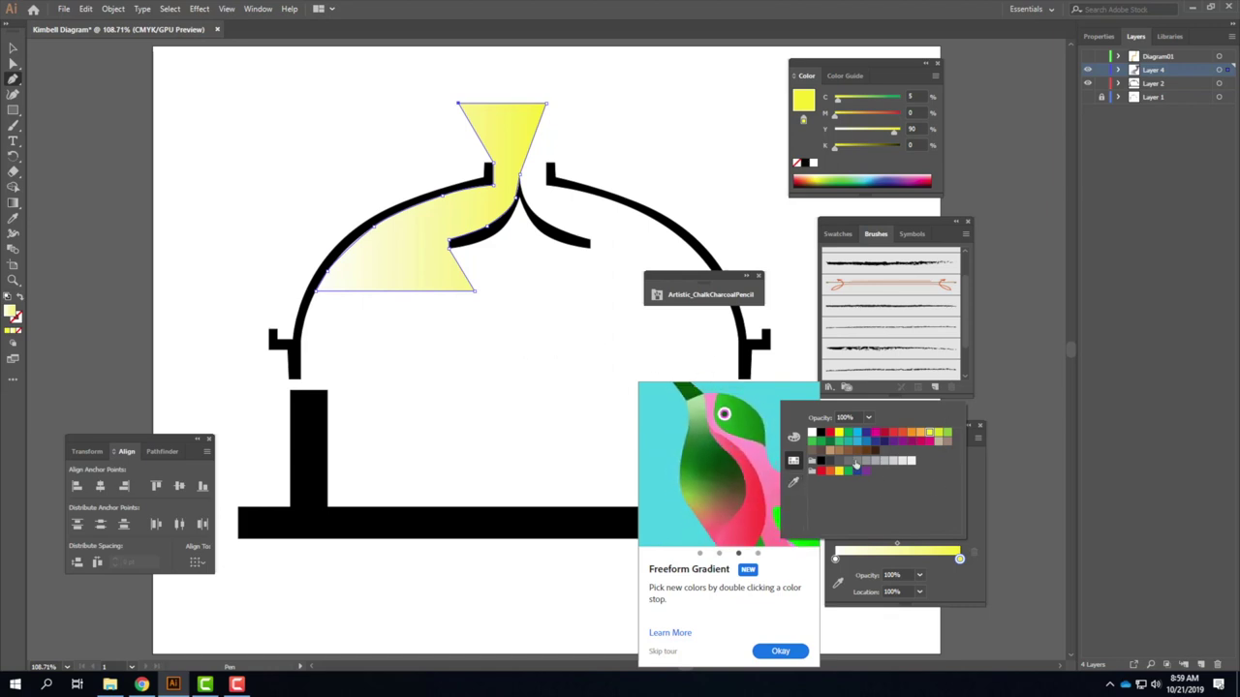
click(973, 528)
click(899, 567)
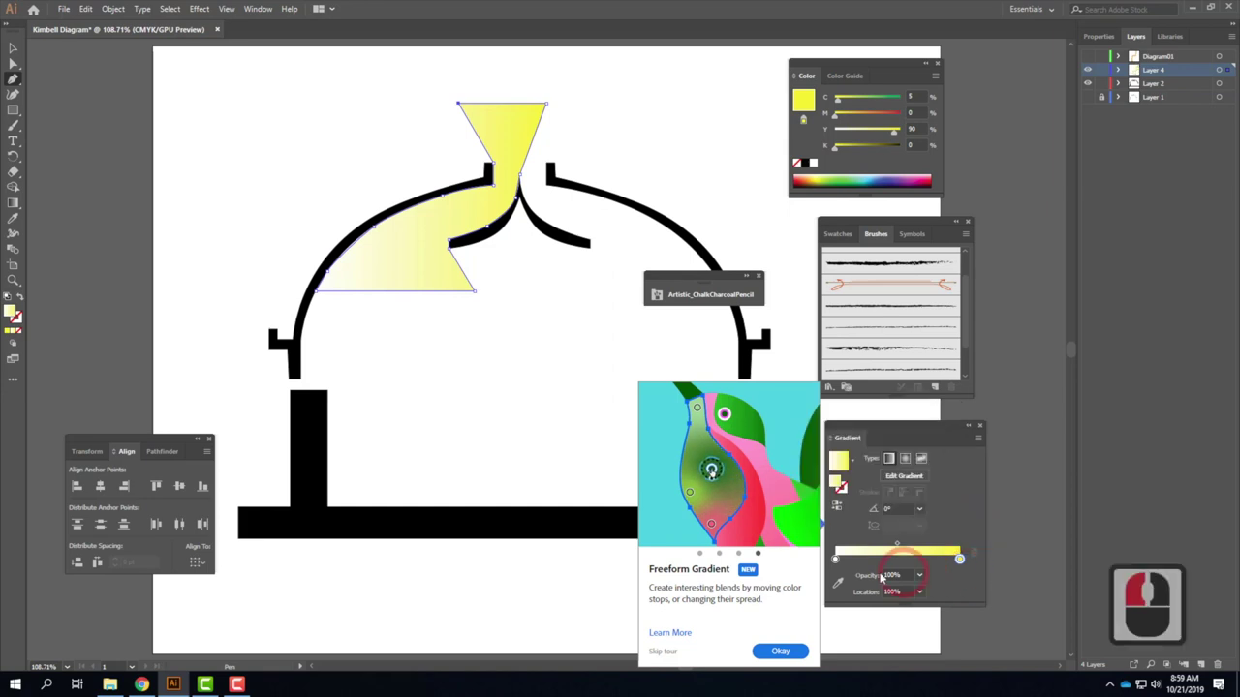
Set the white gradient stop's opacity to 0% and the light shape's gradient angle to 90°.
click(835, 560)
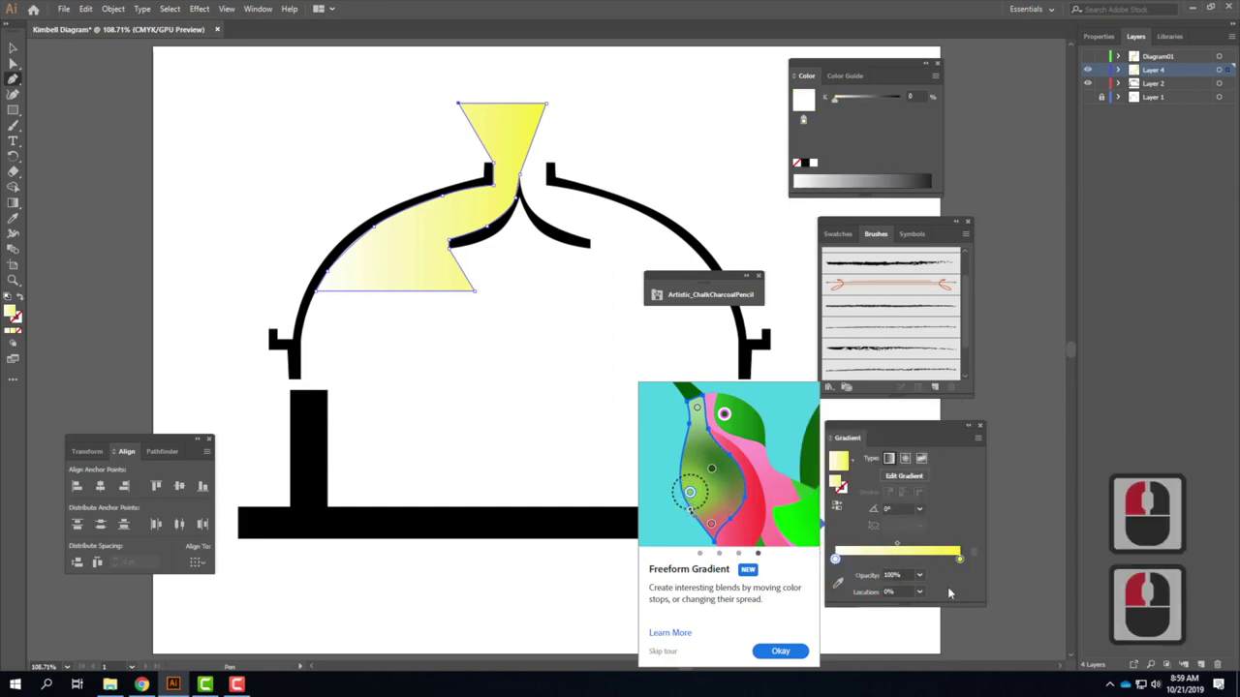
click(920, 576)
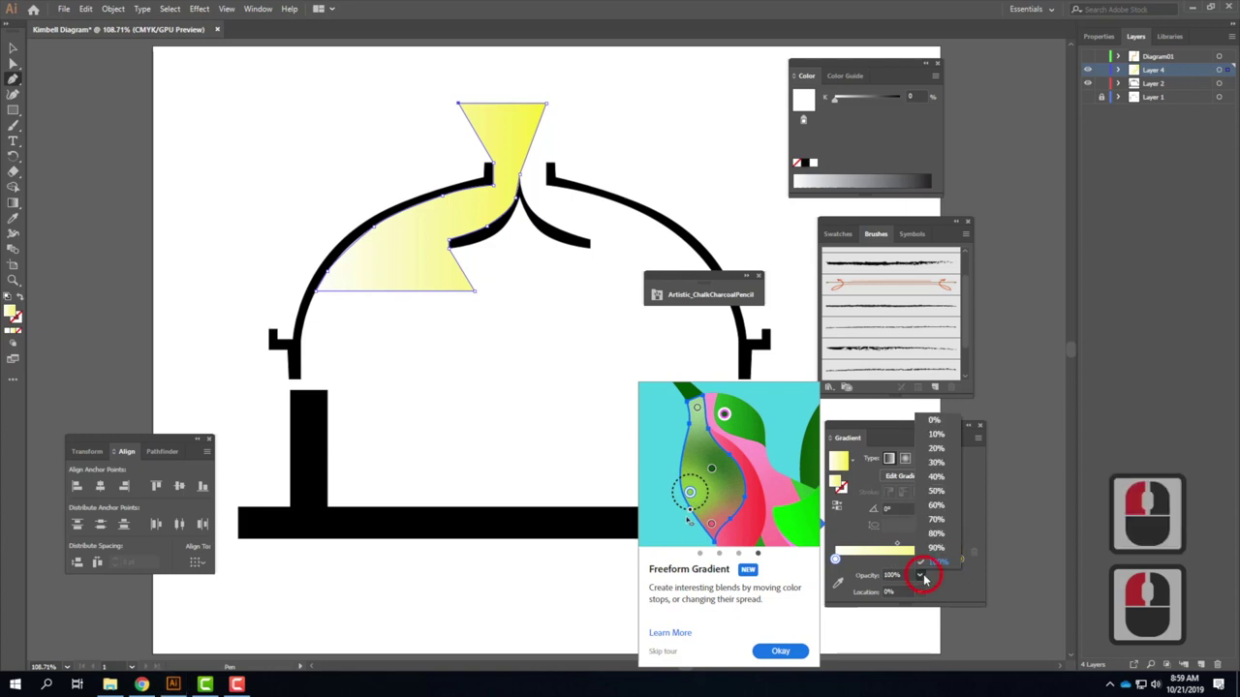
click(934, 419)
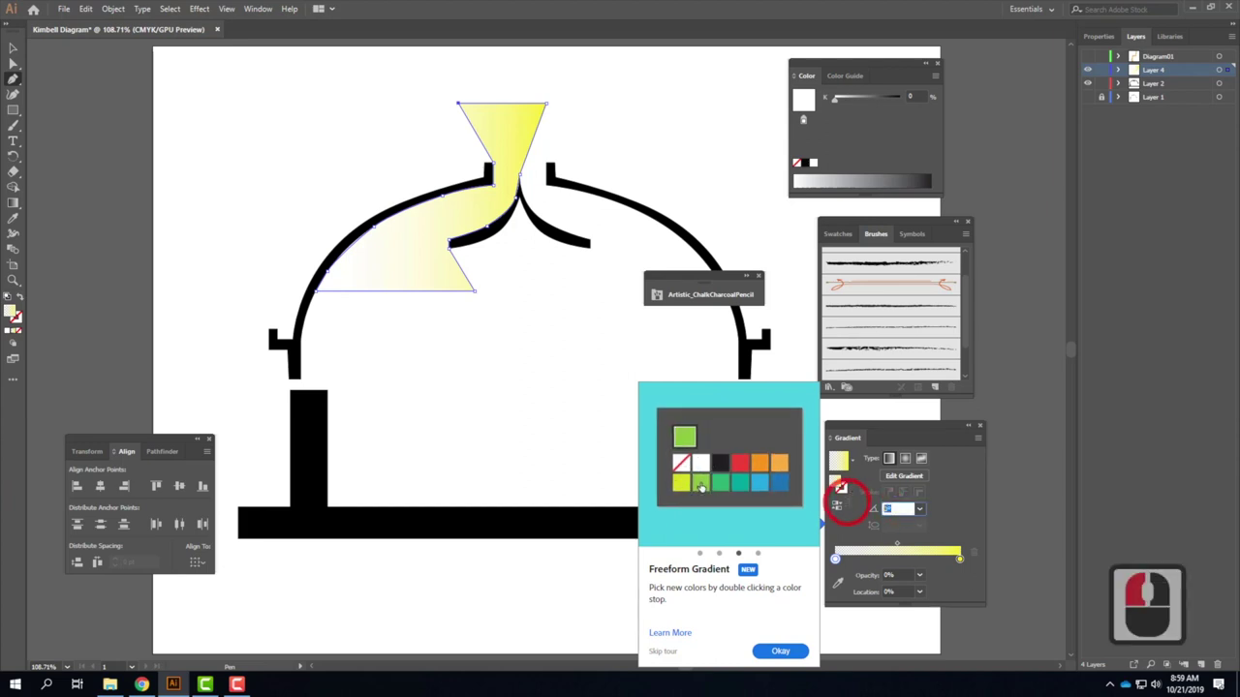
text(90)
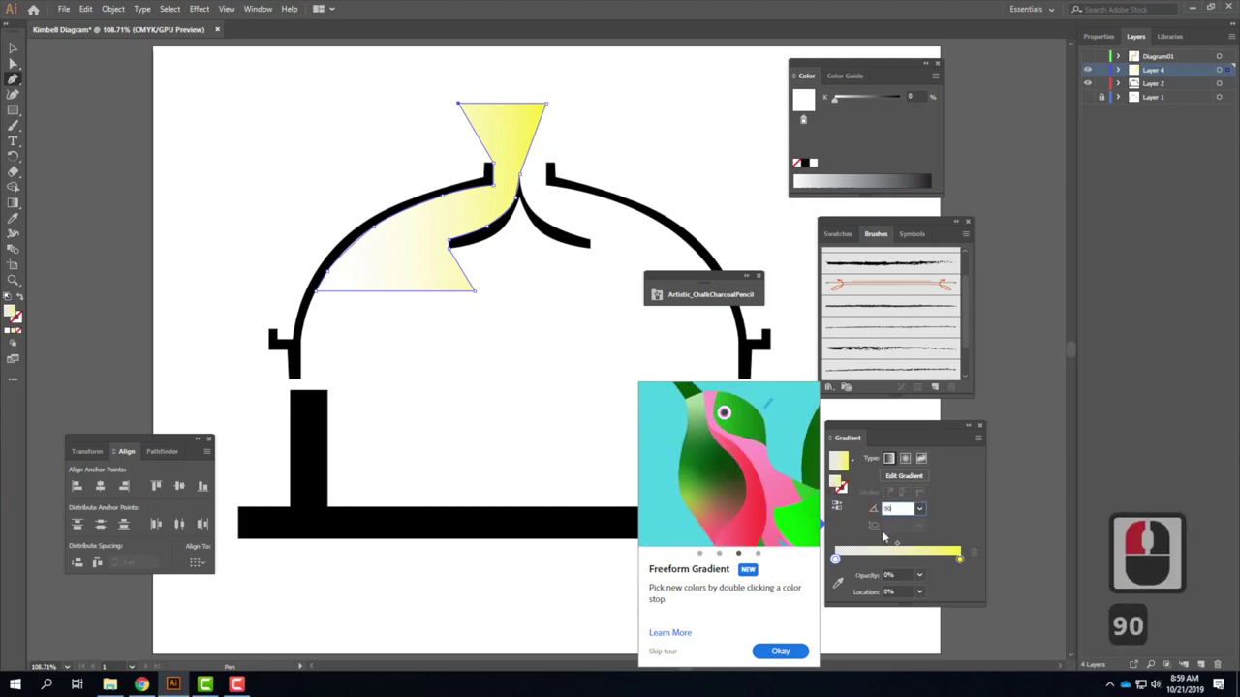
key(Tab)
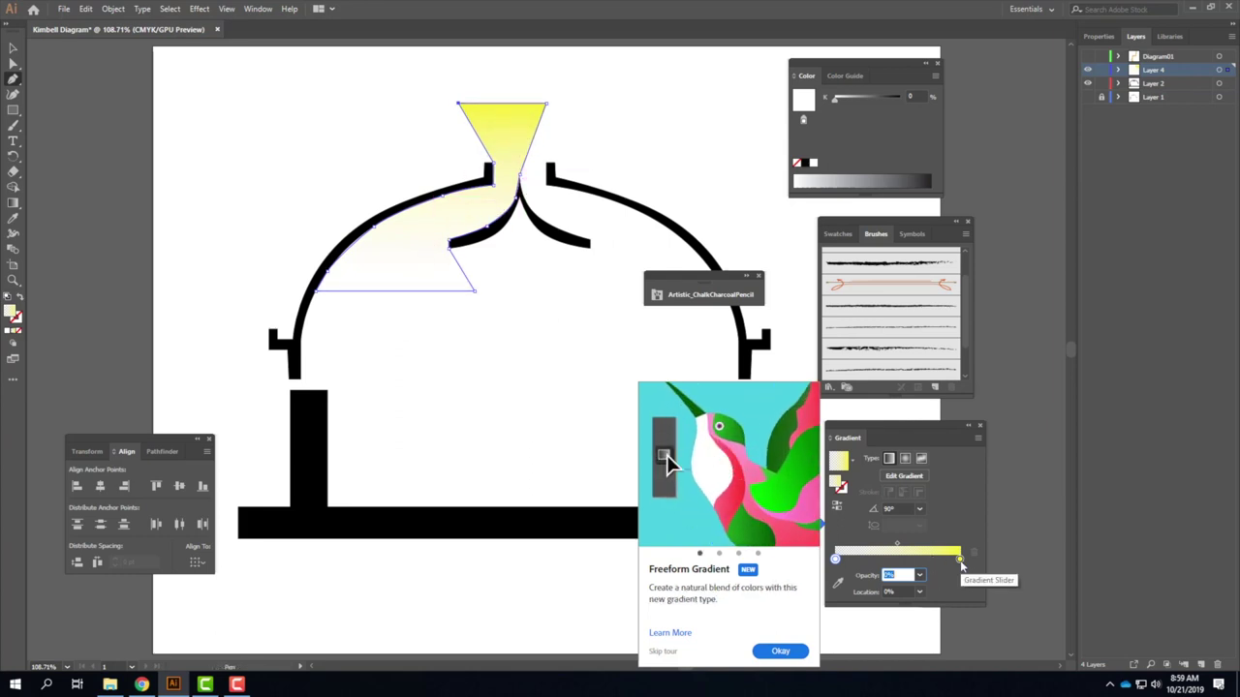
Shift the gradient midpoint toward the transparent stop to a location of 14.47%, and deselect the light shape.
mouse_move(959, 561)
mouse_down()
mouse_move(921, 562)
mouse_move(972, 566)
mouse_up()
drag(896, 549, 870, 548)
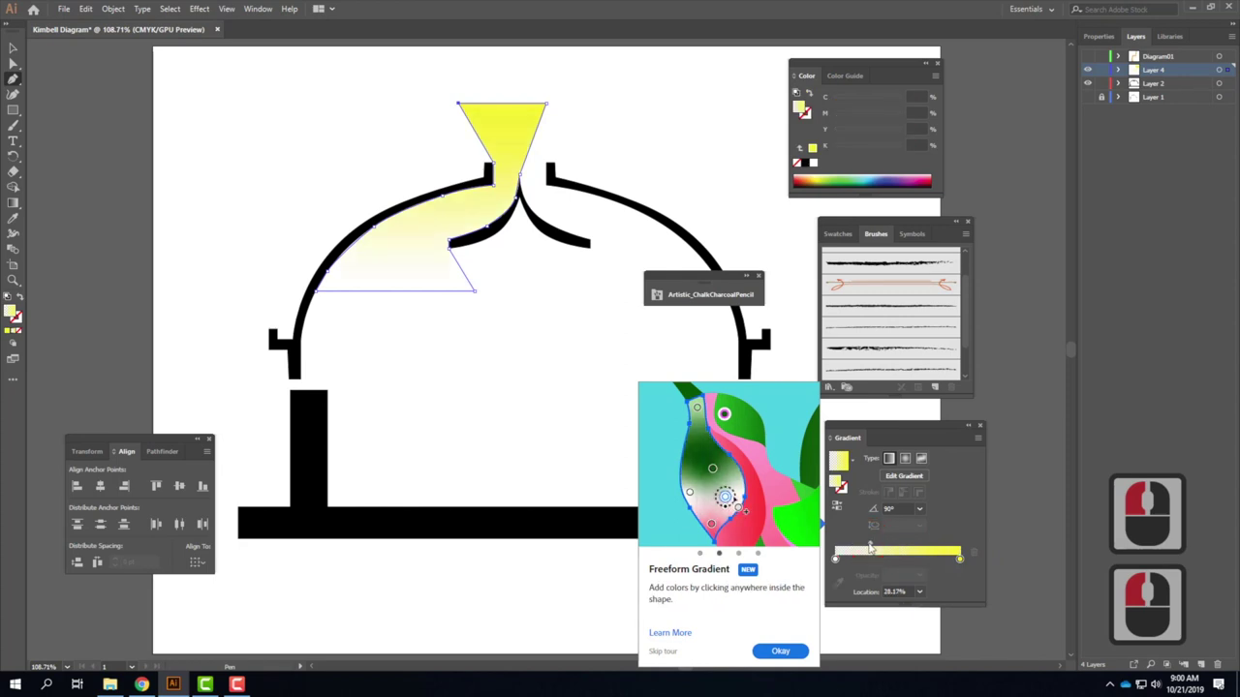
drag(869, 547, 859, 547)
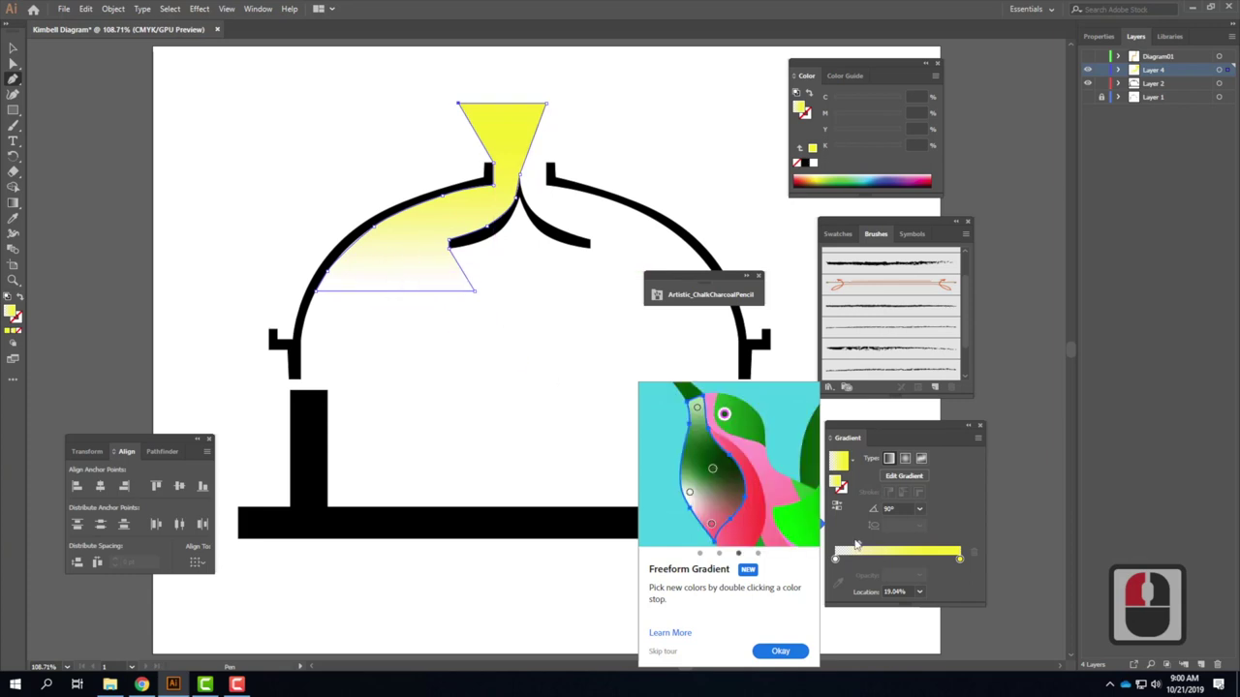
drag(859, 545, 854, 550)
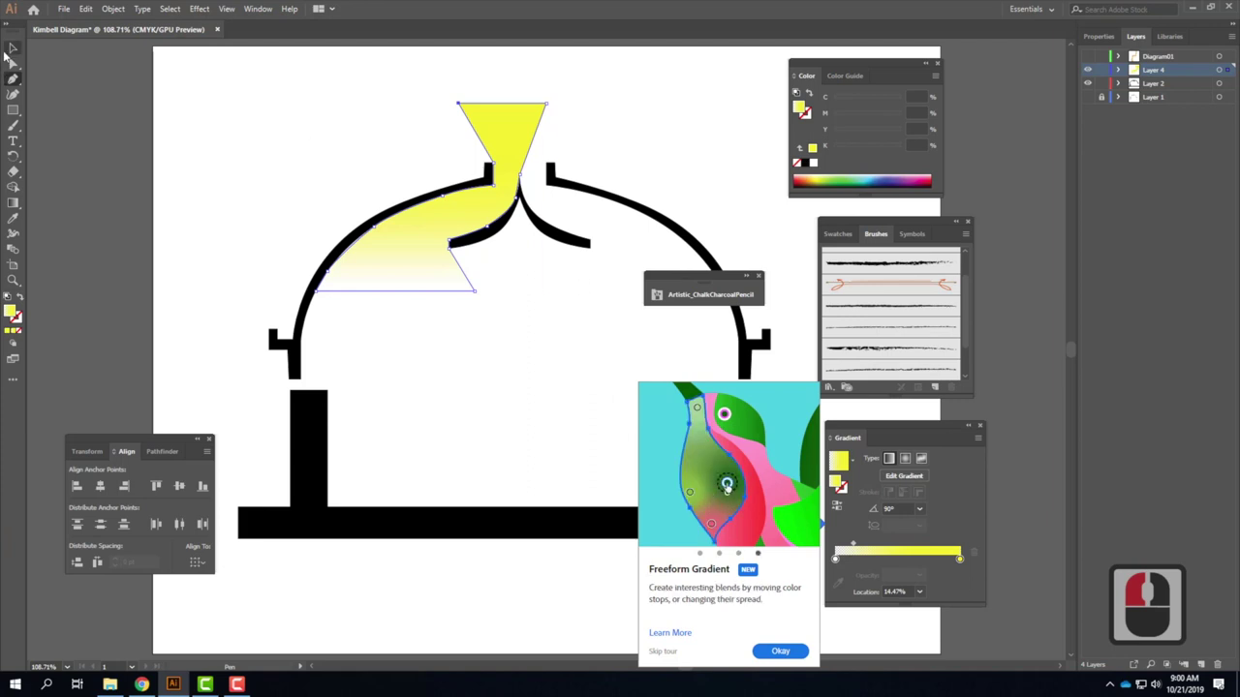
click(12, 47)
click(246, 127)
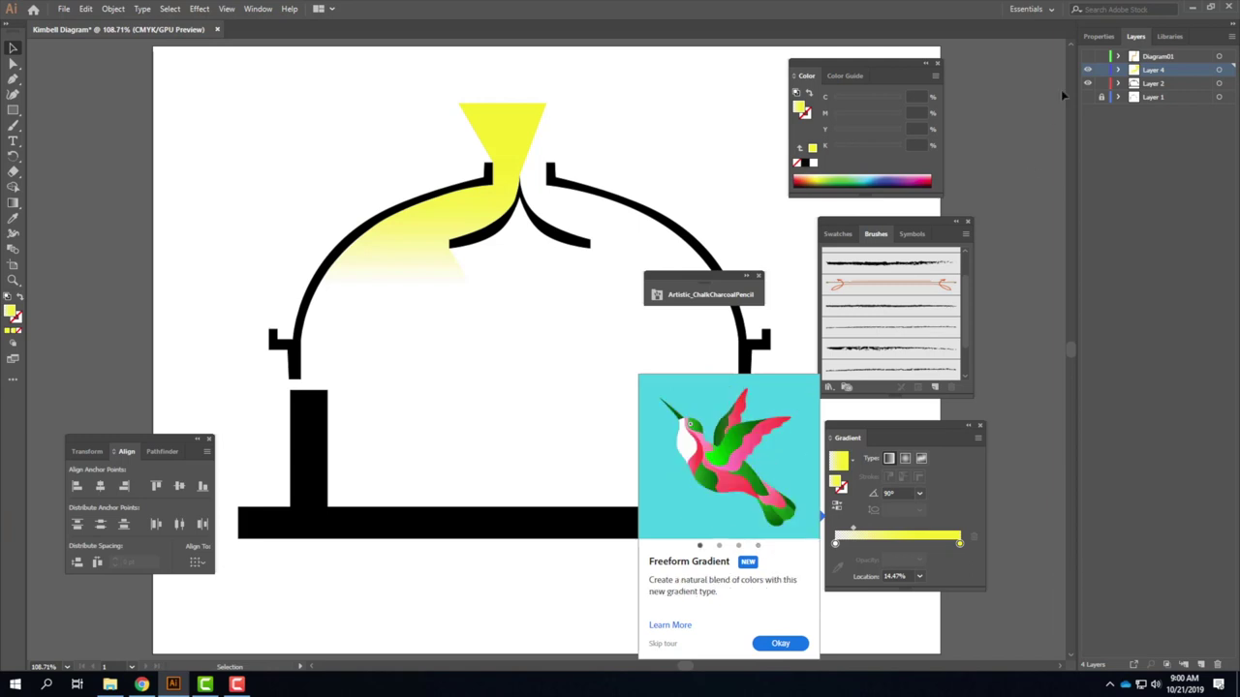
Compare the pencil arrows with the gradient light shape by toggling Diagram01 and Layer 4, leaving both layers shown.
click(1087, 69)
click(1087, 57)
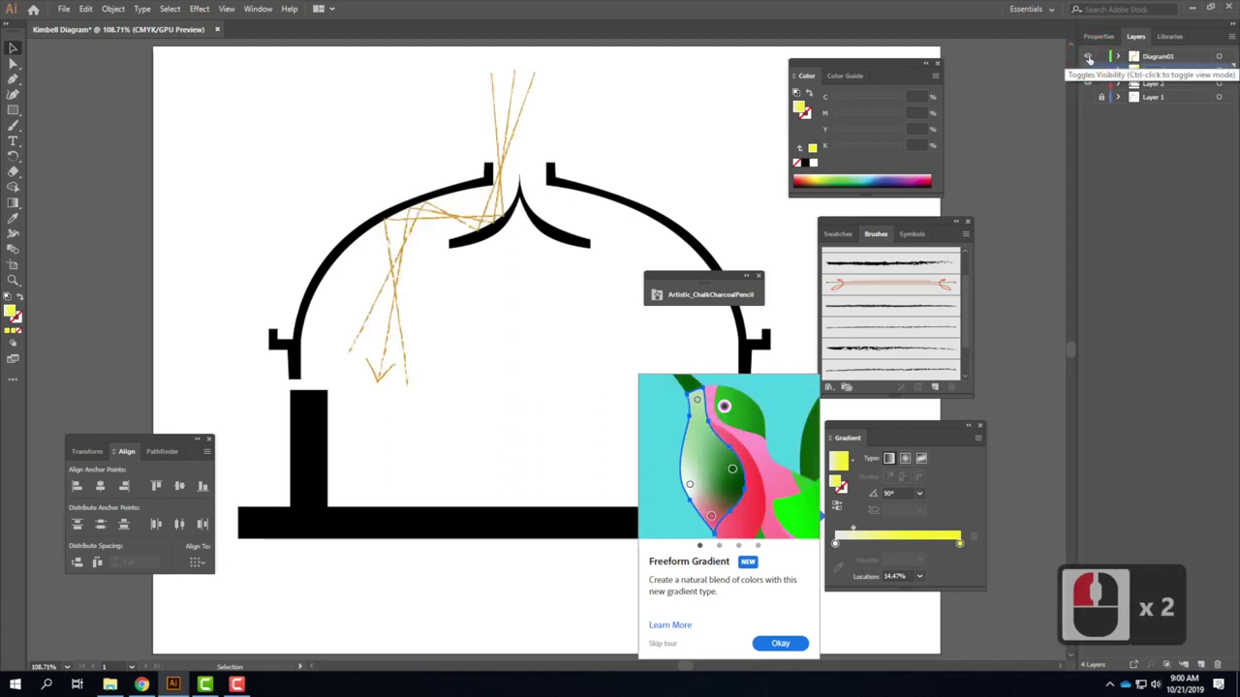
click(1087, 56)
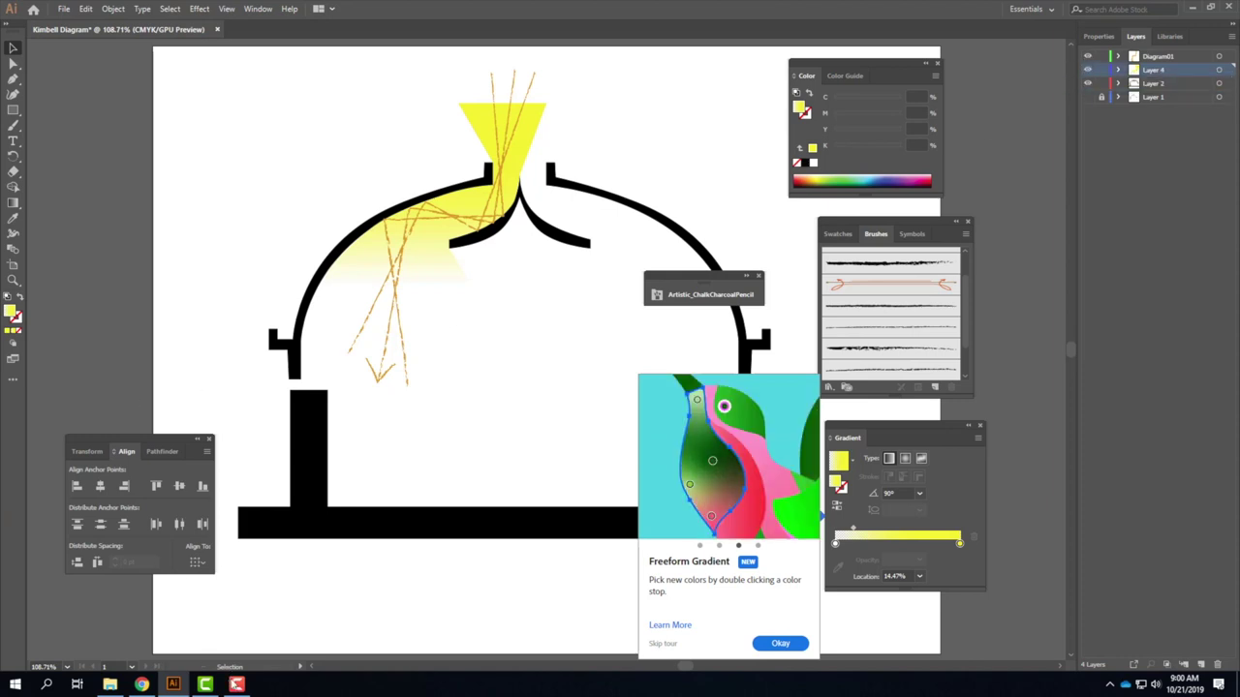
Switch to Chrome and save the Tubac House floor plan from the Rick Joy plan image results as a JPEG in Downloads.
click(237, 685)
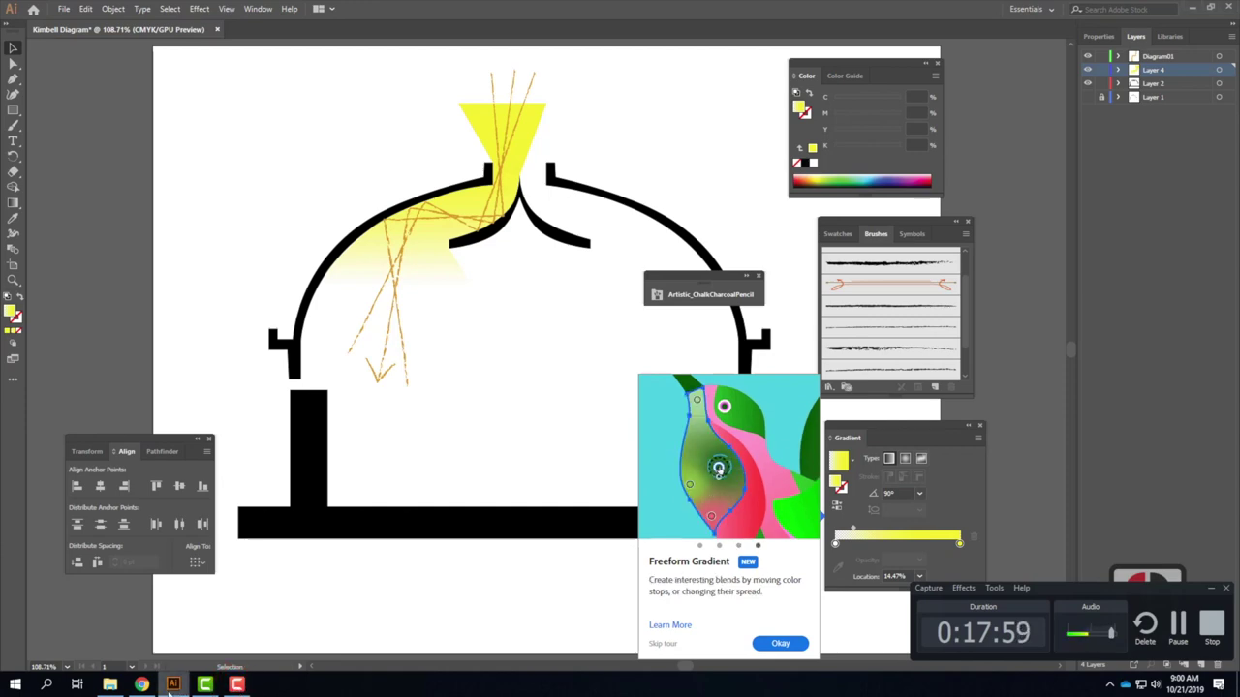
click(141, 685)
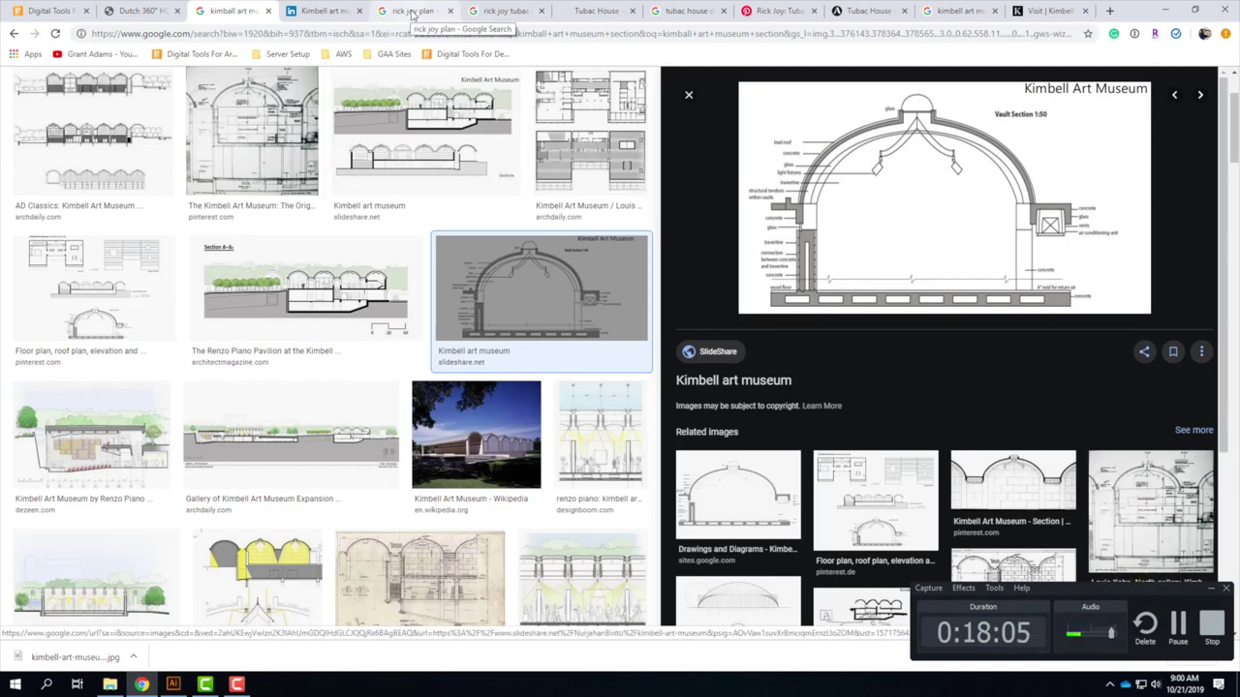
click(411, 11)
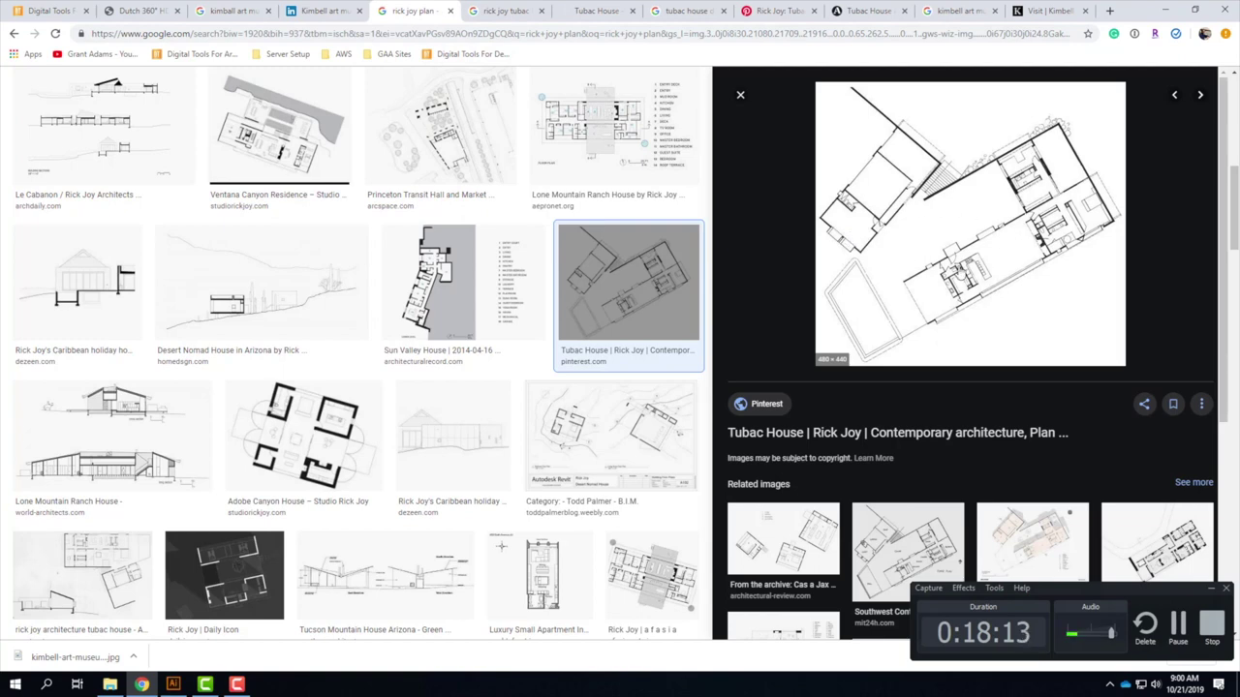
right_click(959, 240)
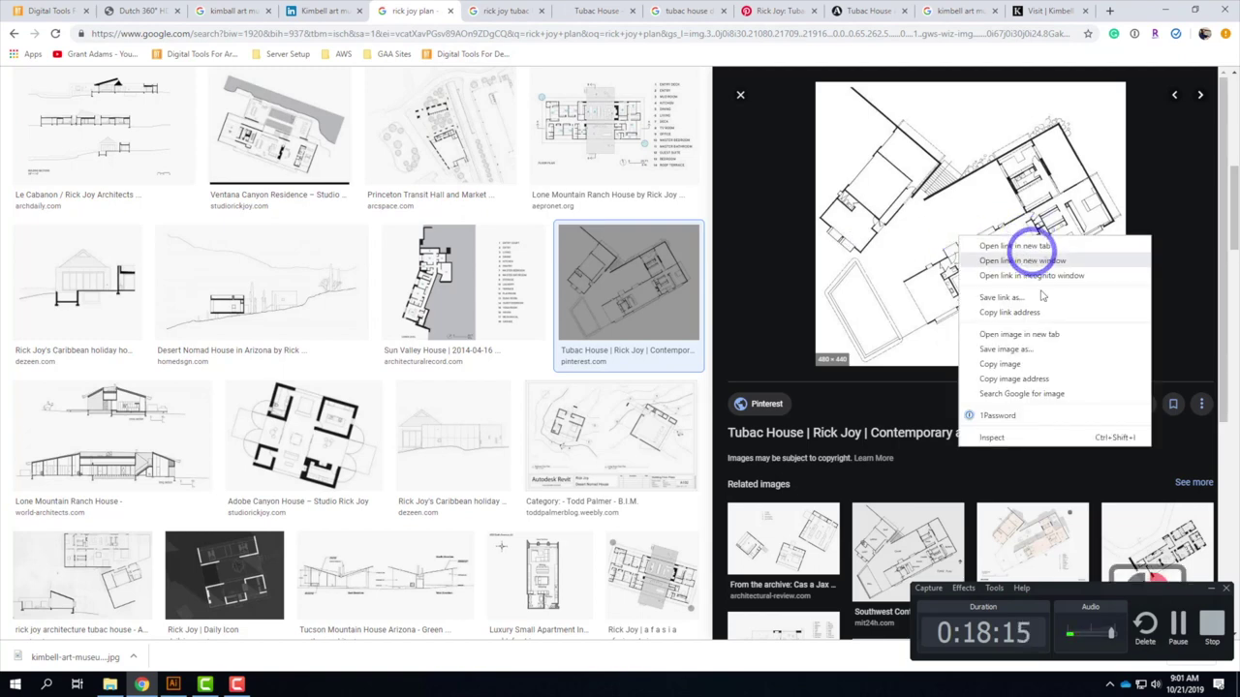
click(1043, 349)
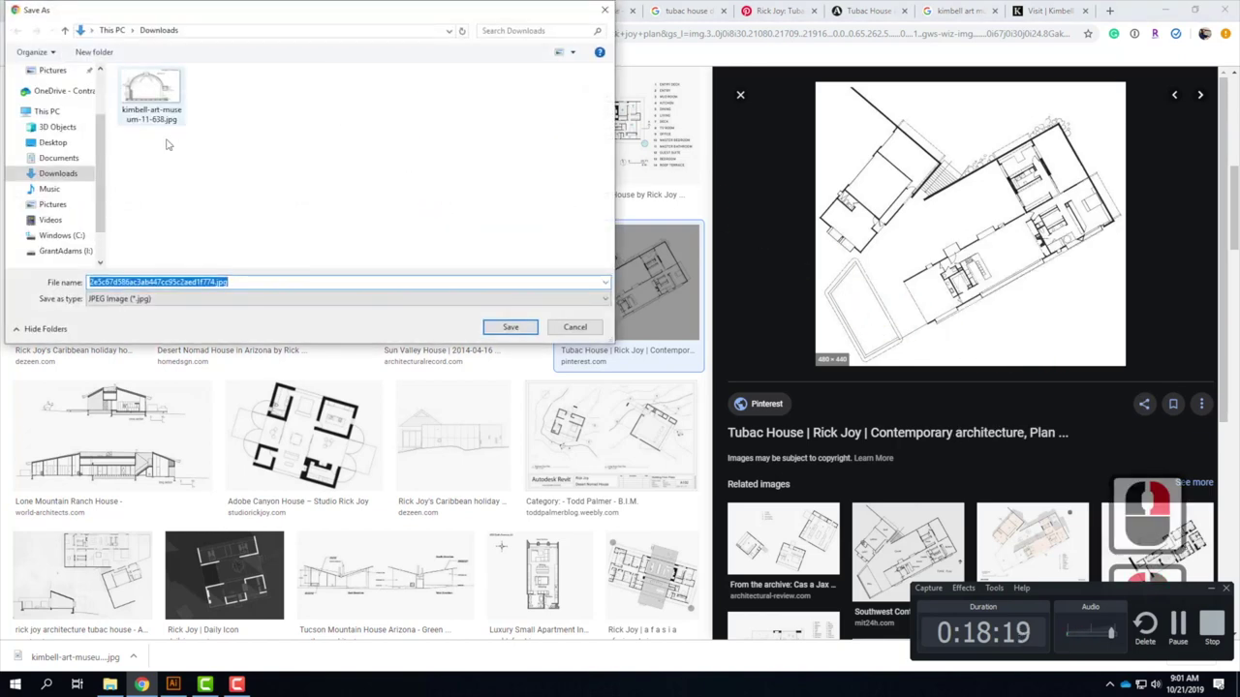
click(510, 327)
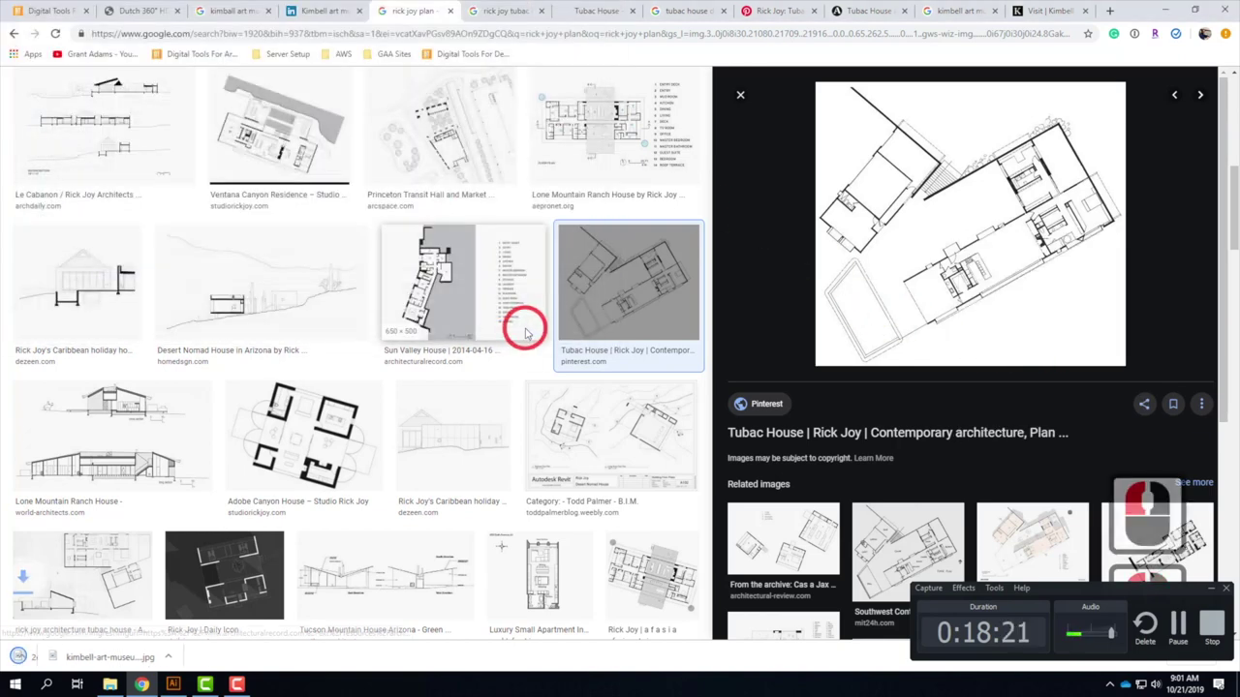
Examine the Tubac House project page on the Studio Rick Joy site, from the opening photos to the project credits.
click(504, 11)
click(595, 11)
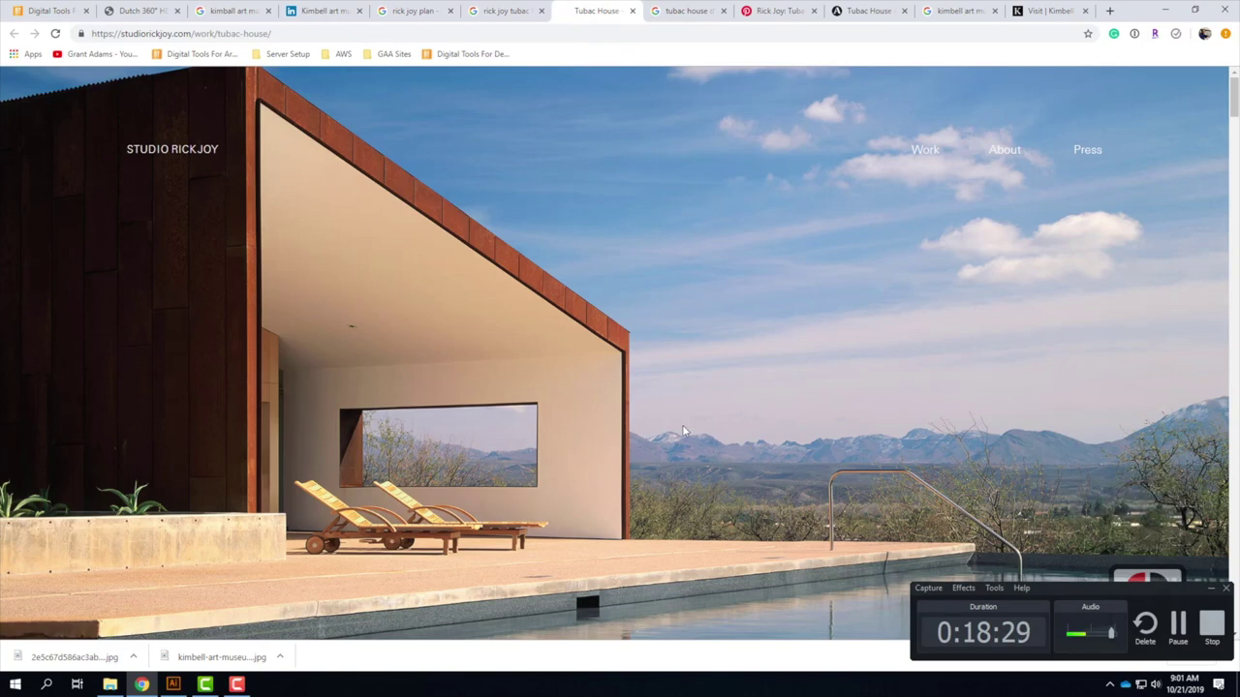
scroll(682, 424, down, 5)
scroll(682, 431, down, 4)
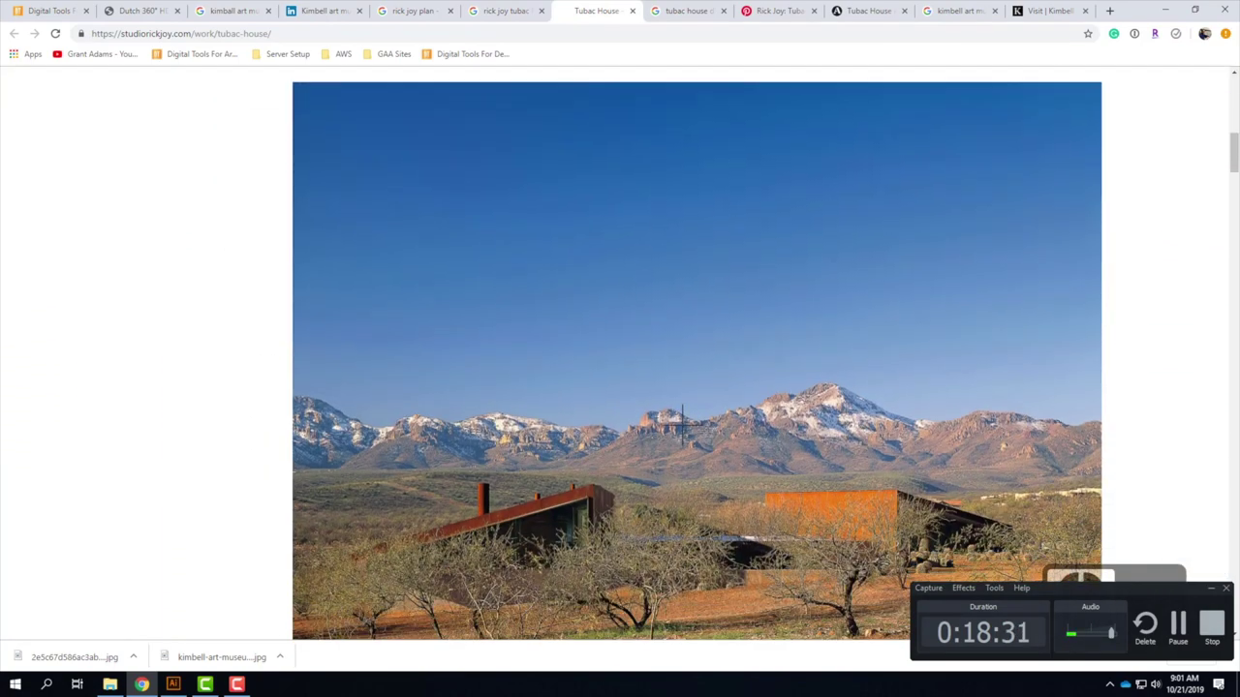
scroll(682, 424, down, 6)
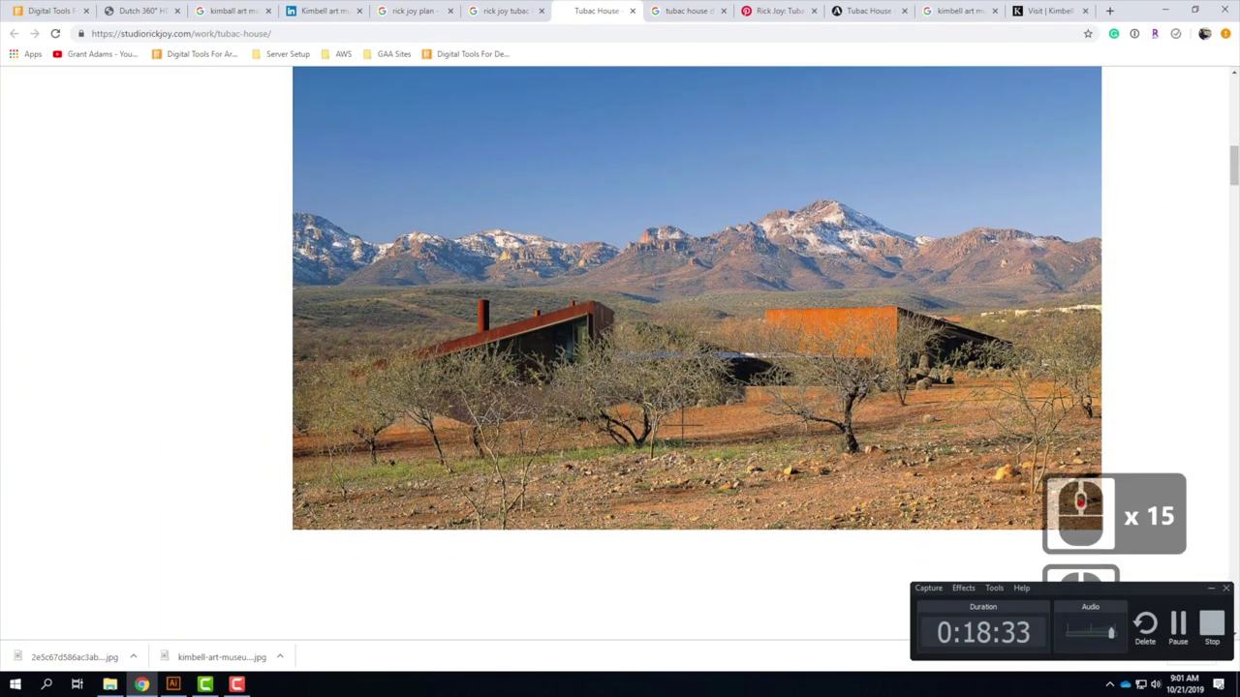
scroll(682, 424, down, 6)
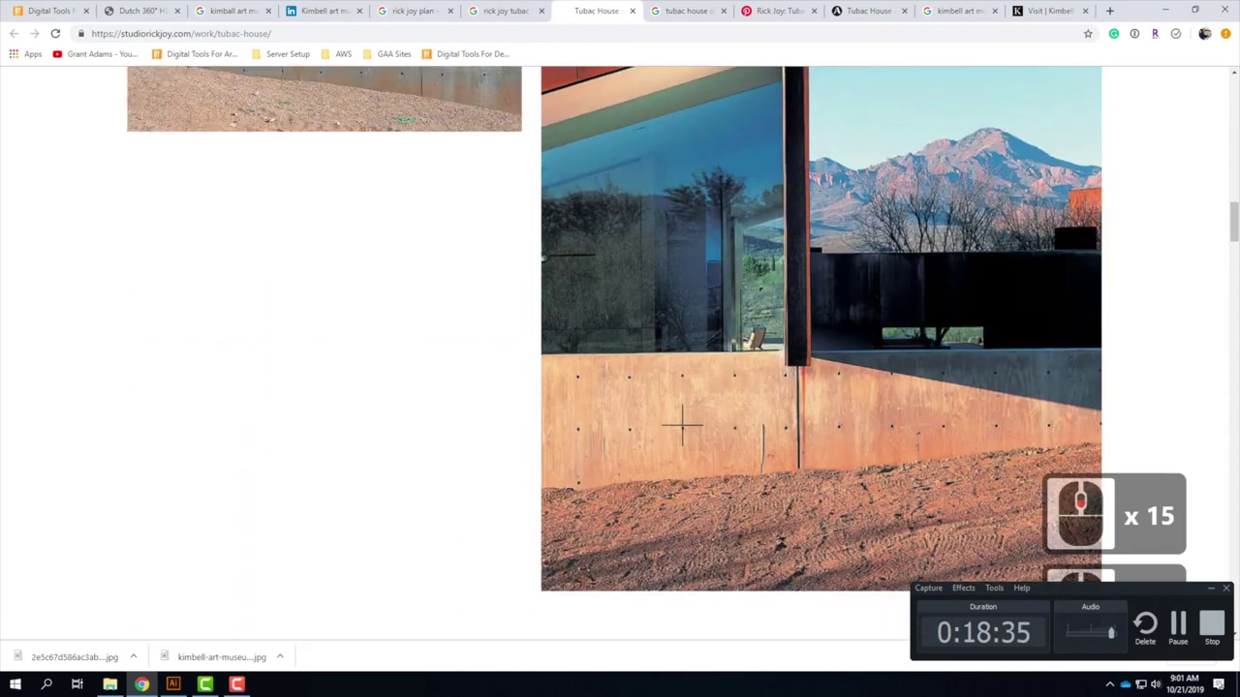
scroll(682, 424, down, 5)
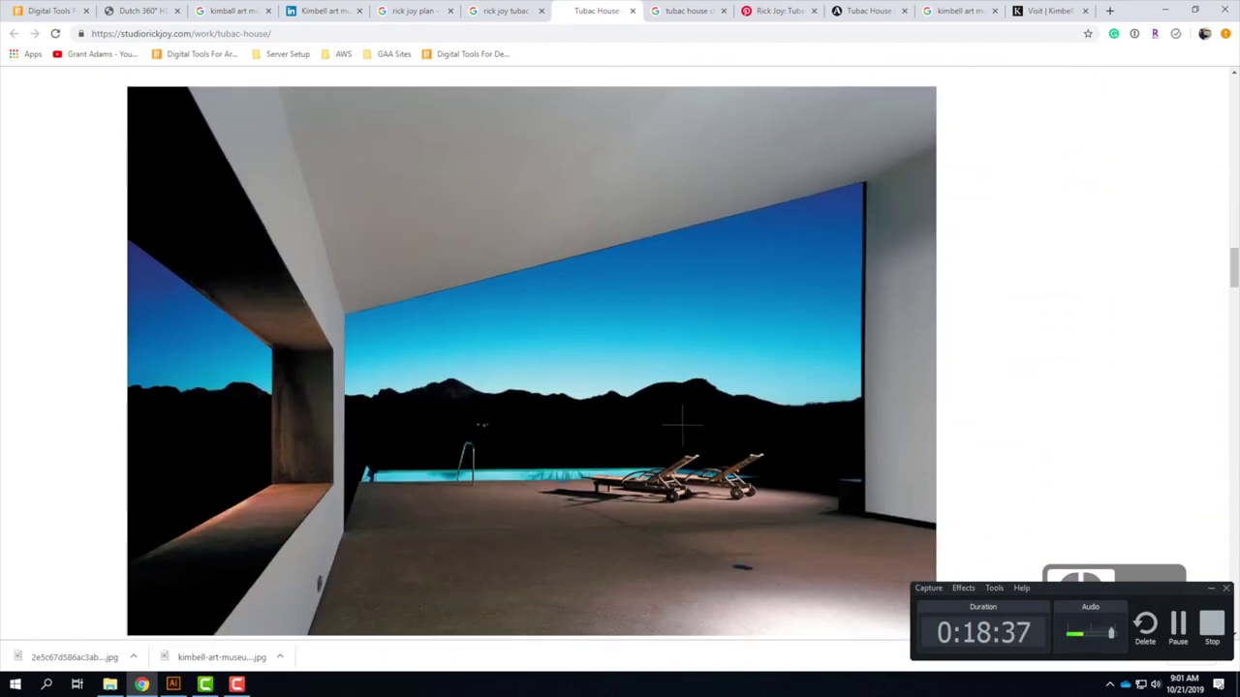
scroll(682, 425, down, 7)
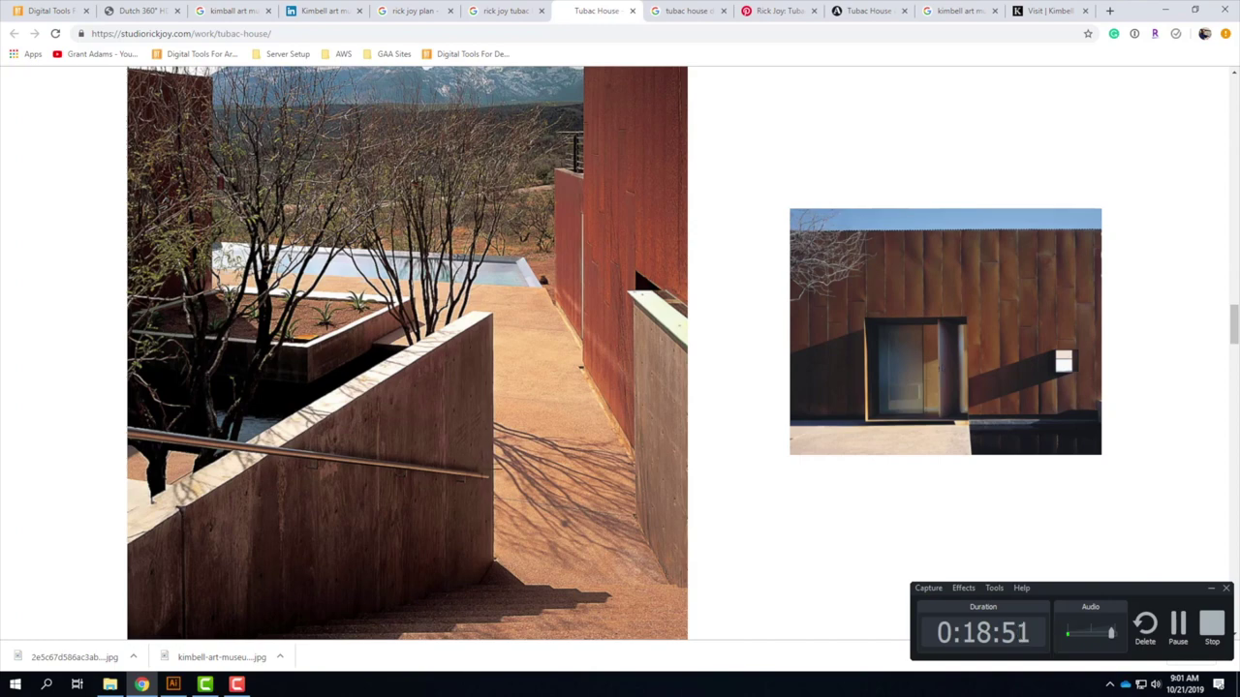
scroll(481, 472, down, 10)
scroll(482, 475, down, 10)
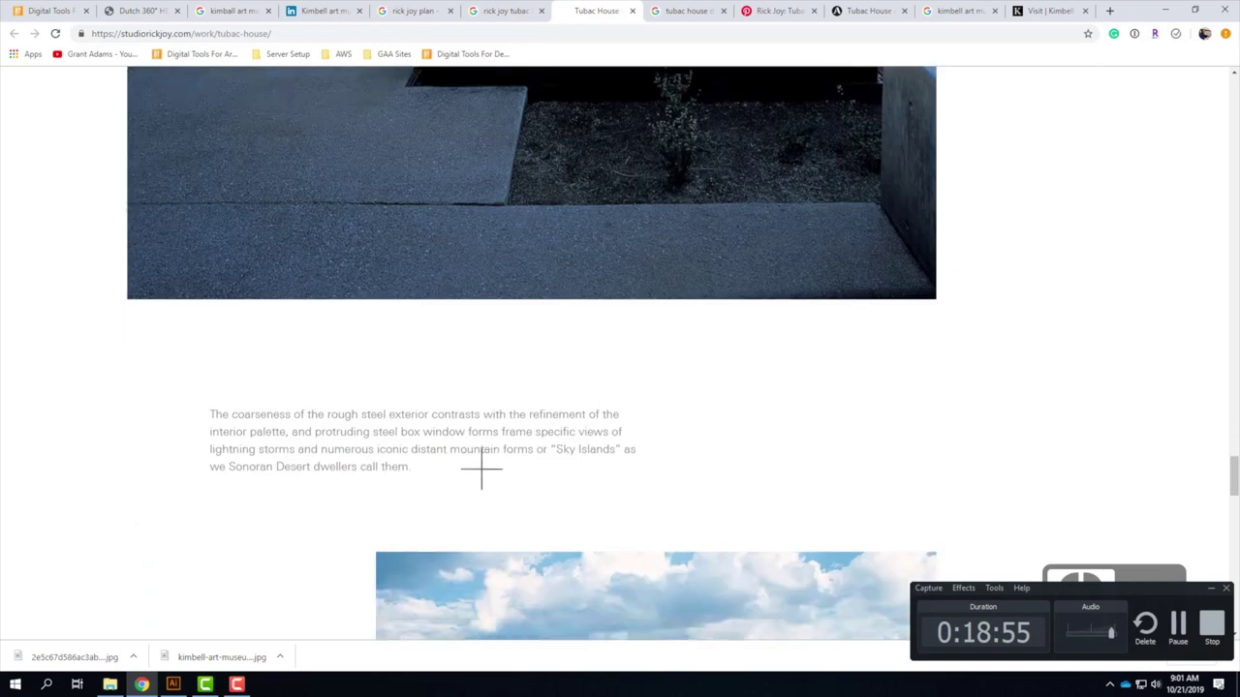
scroll(481, 472, down, 10)
scroll(481, 472, down, 9)
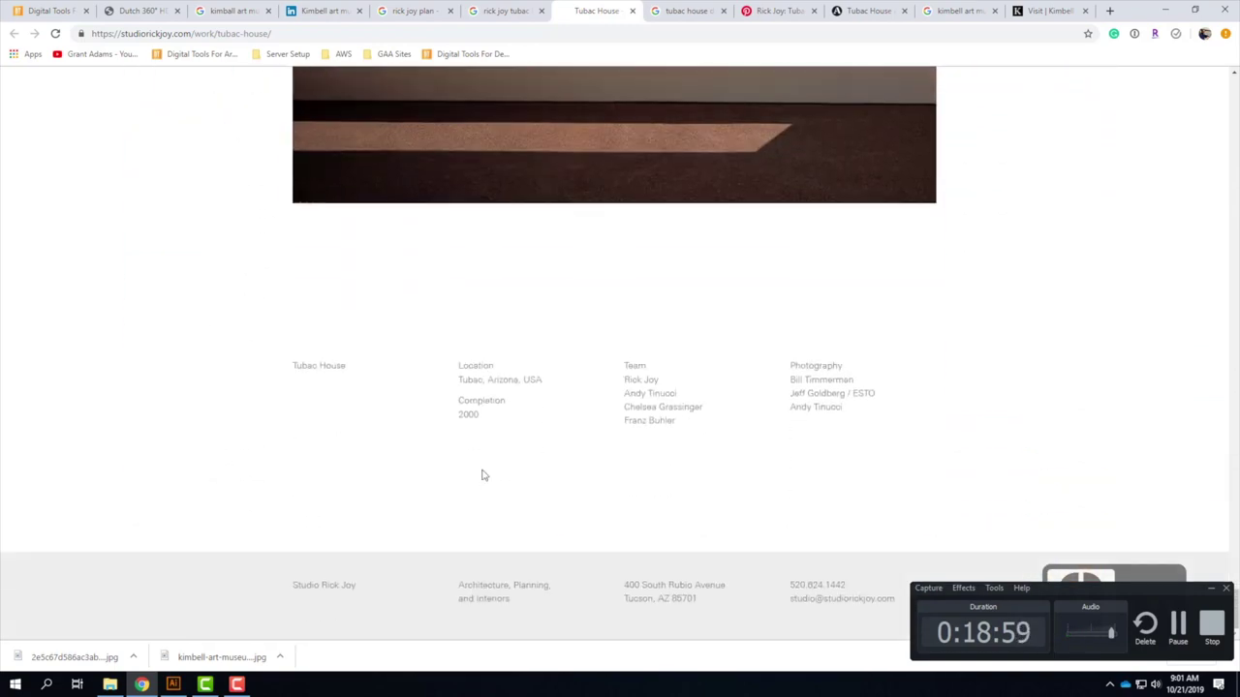
scroll(485, 475, up, 15)
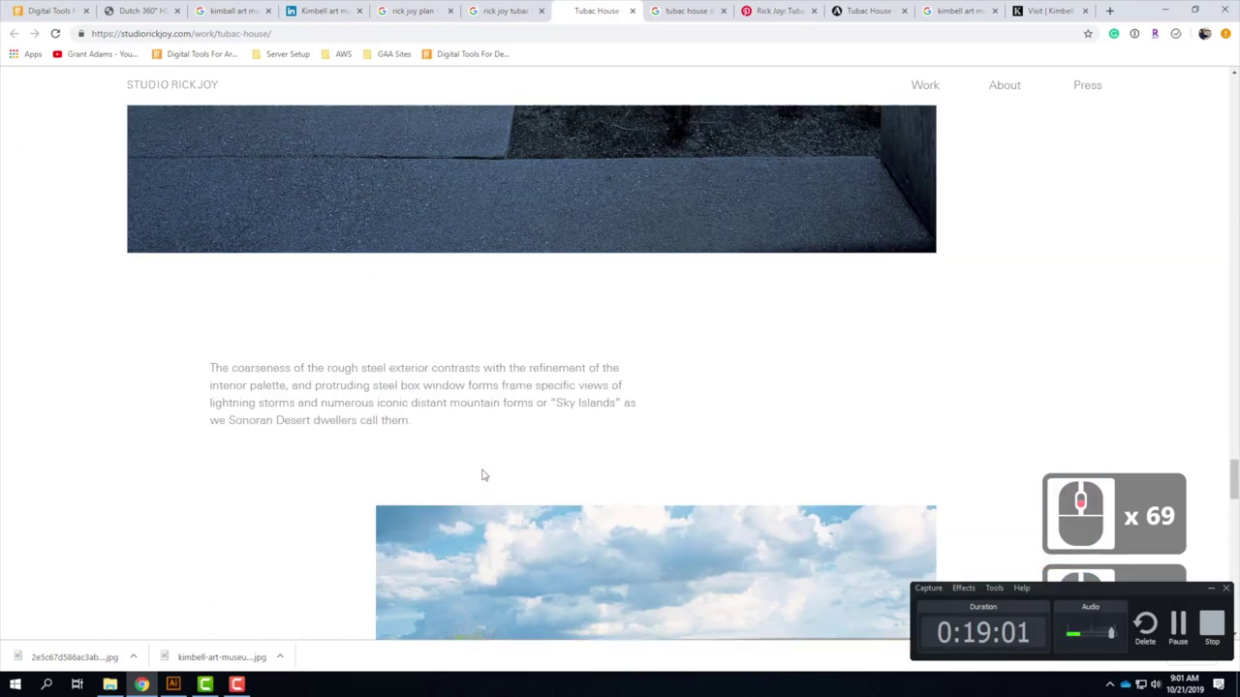
scroll(485, 475, up, 15)
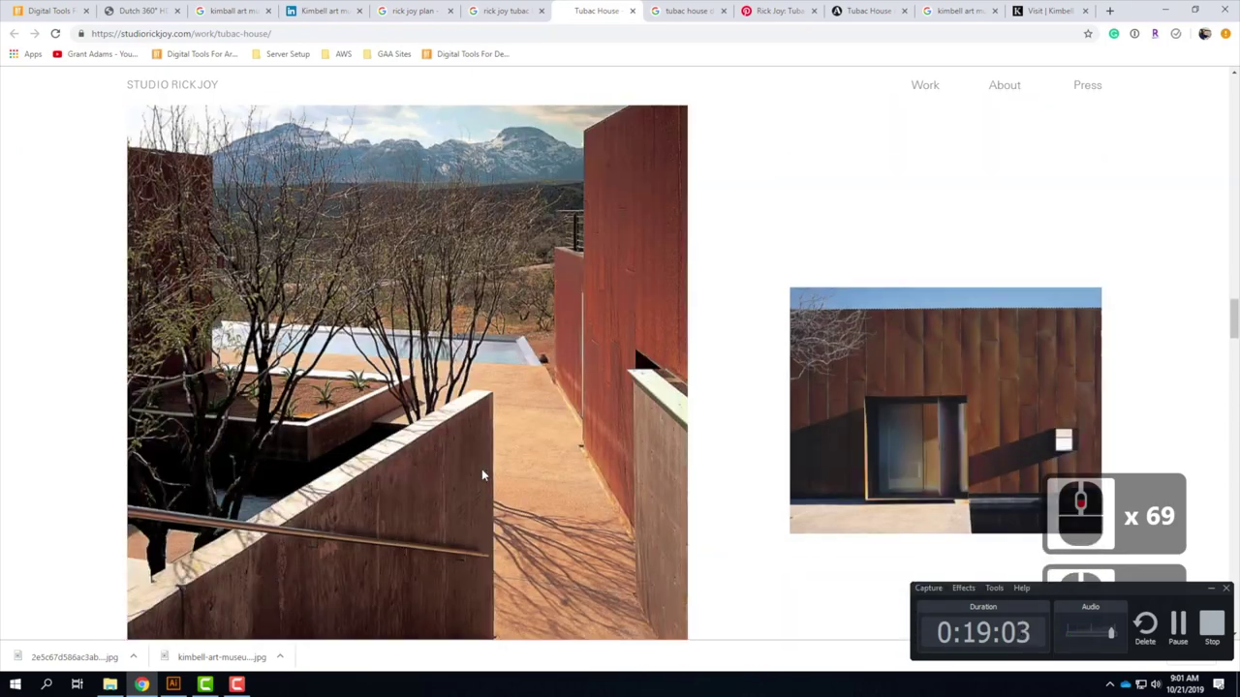
scroll(481, 475, up, 1)
Switch to Illustrator, create a landscape Letter document of 792 x 612 pt named Tubac House Diagram, and dismiss the Freeform Gradient tip.
click(173, 684)
click(172, 119)
click(62, 9)
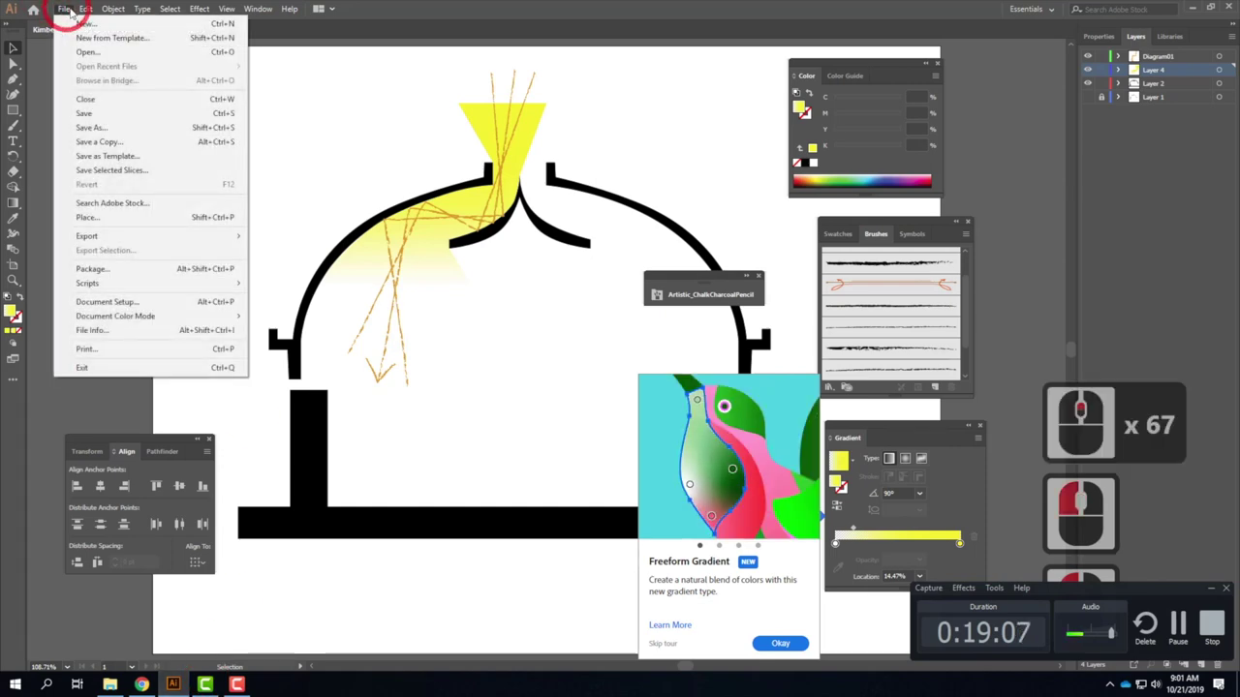
click(70, 25)
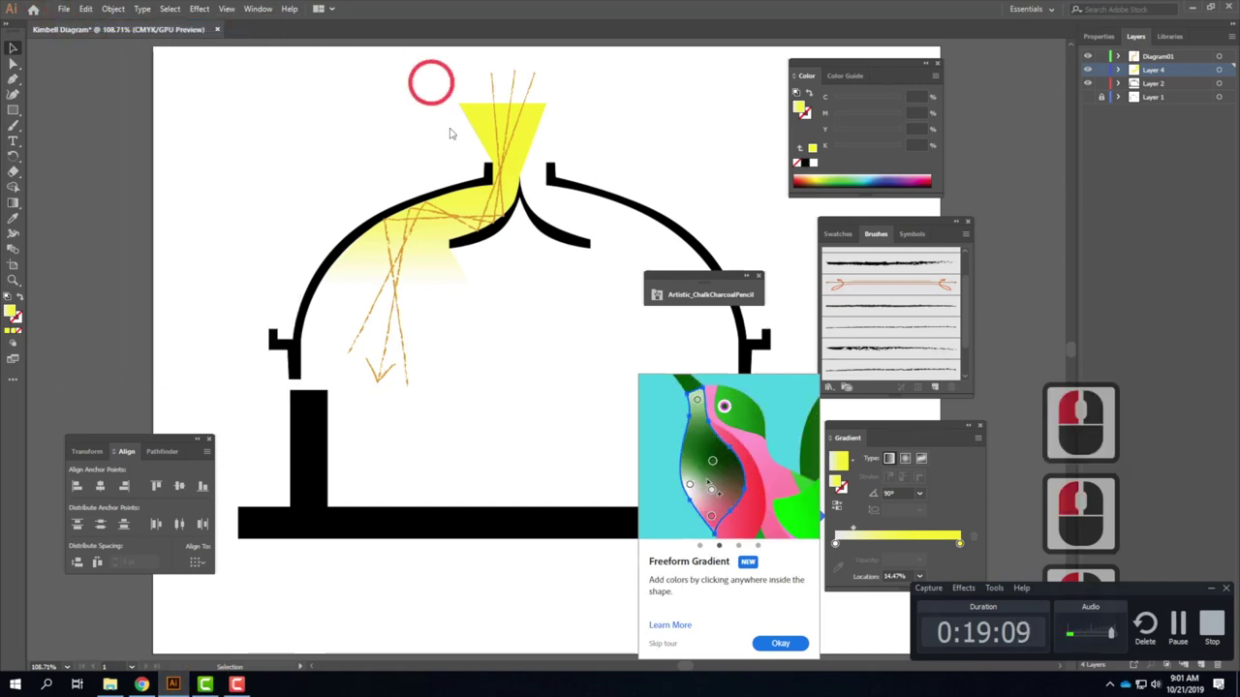
click(356, 387)
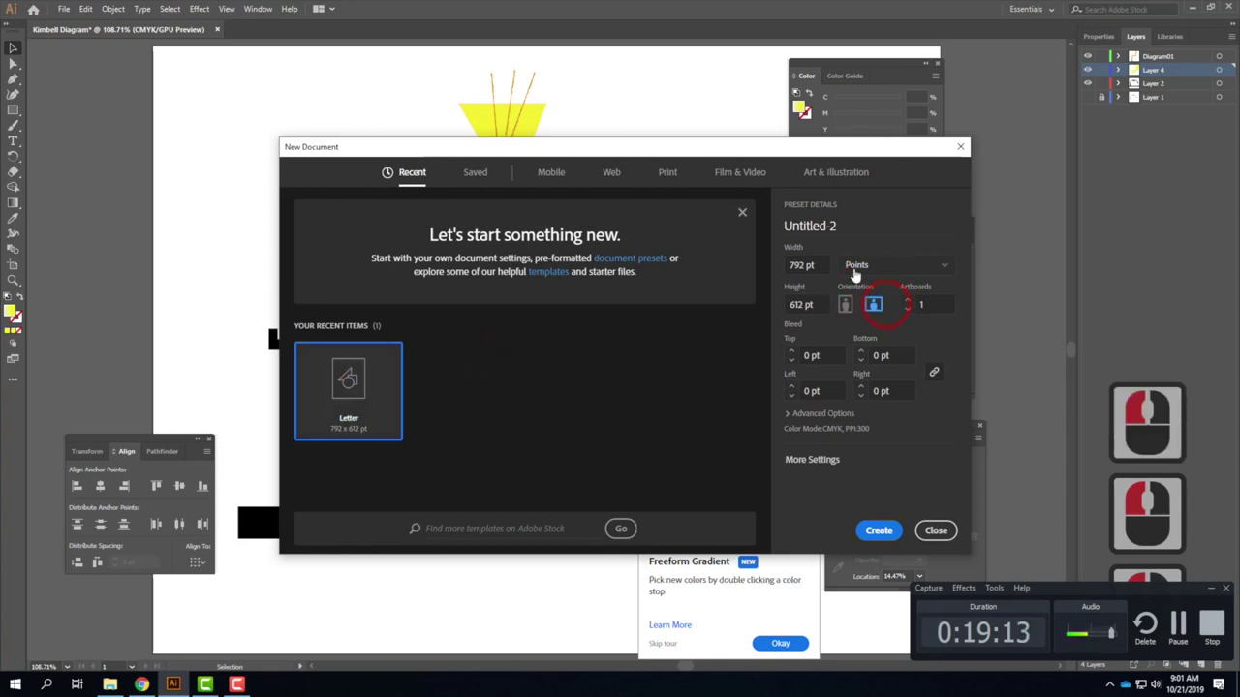
click(875, 225)
text(Tu)
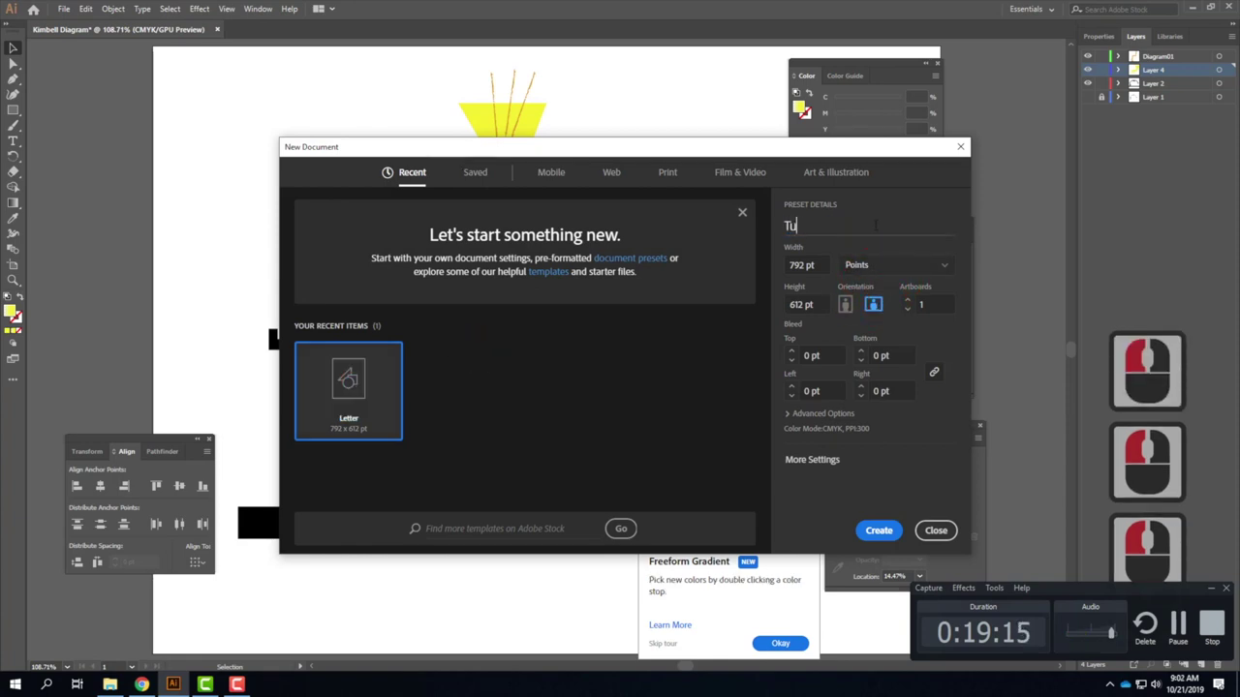
text(bac House Diagram)
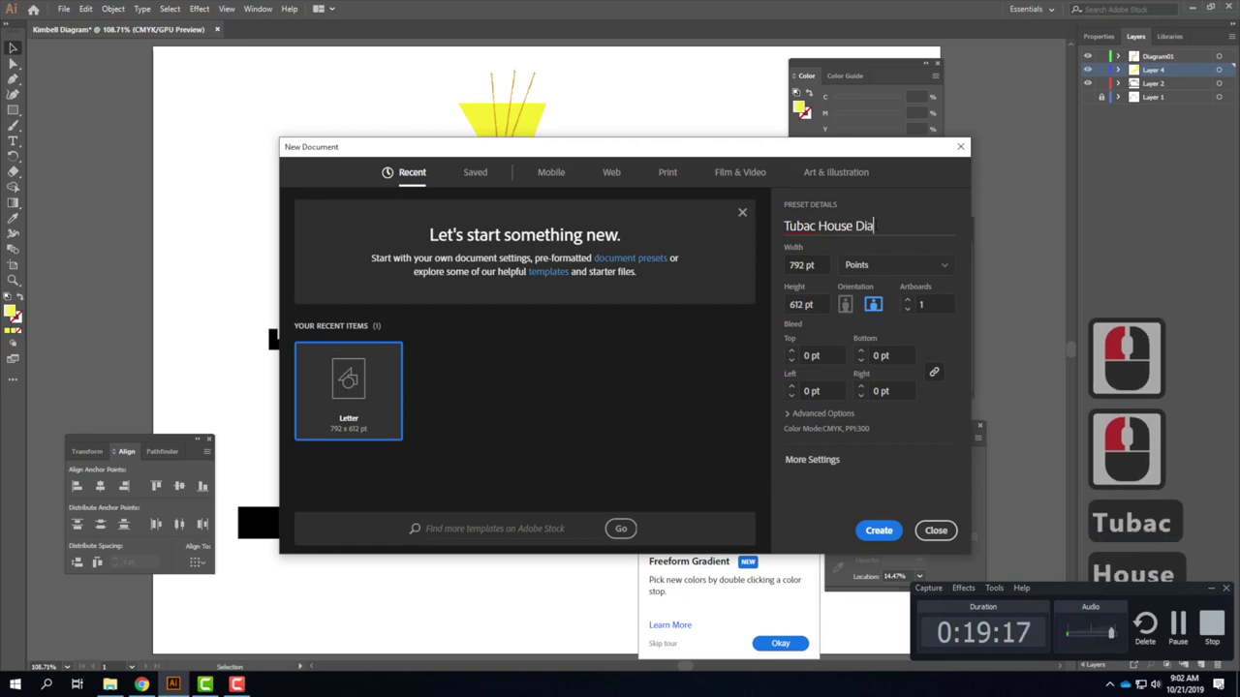
click(877, 531)
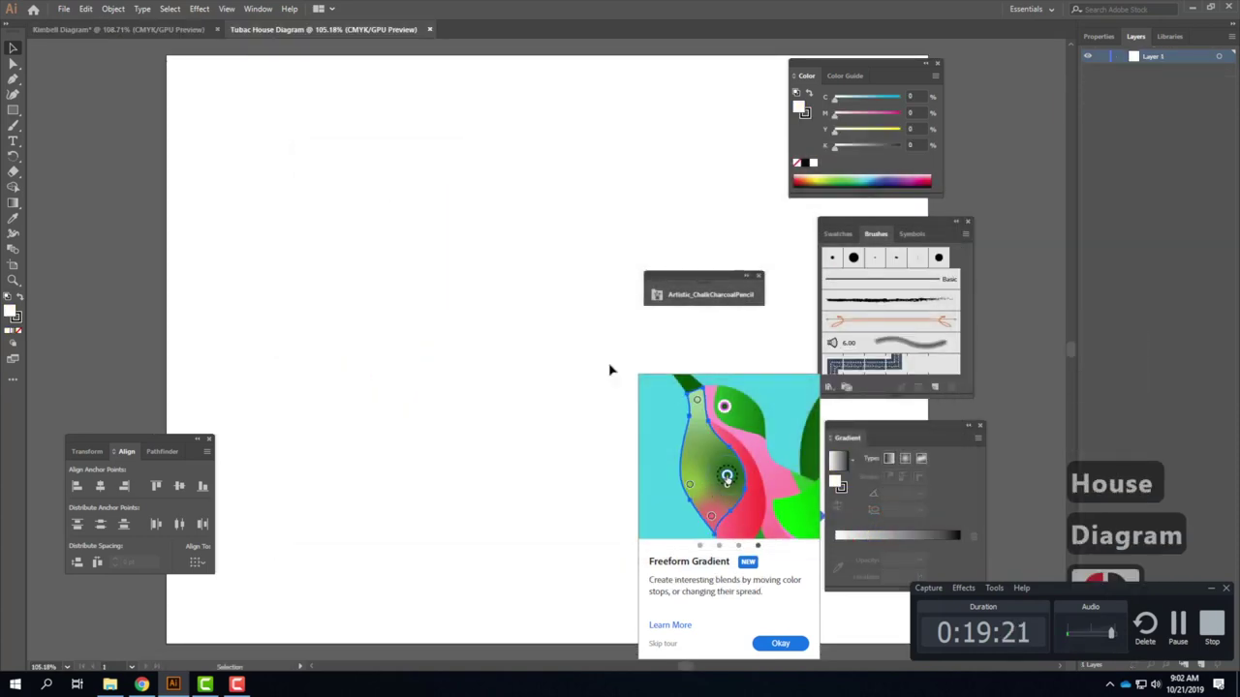
click(780, 641)
click(391, 243)
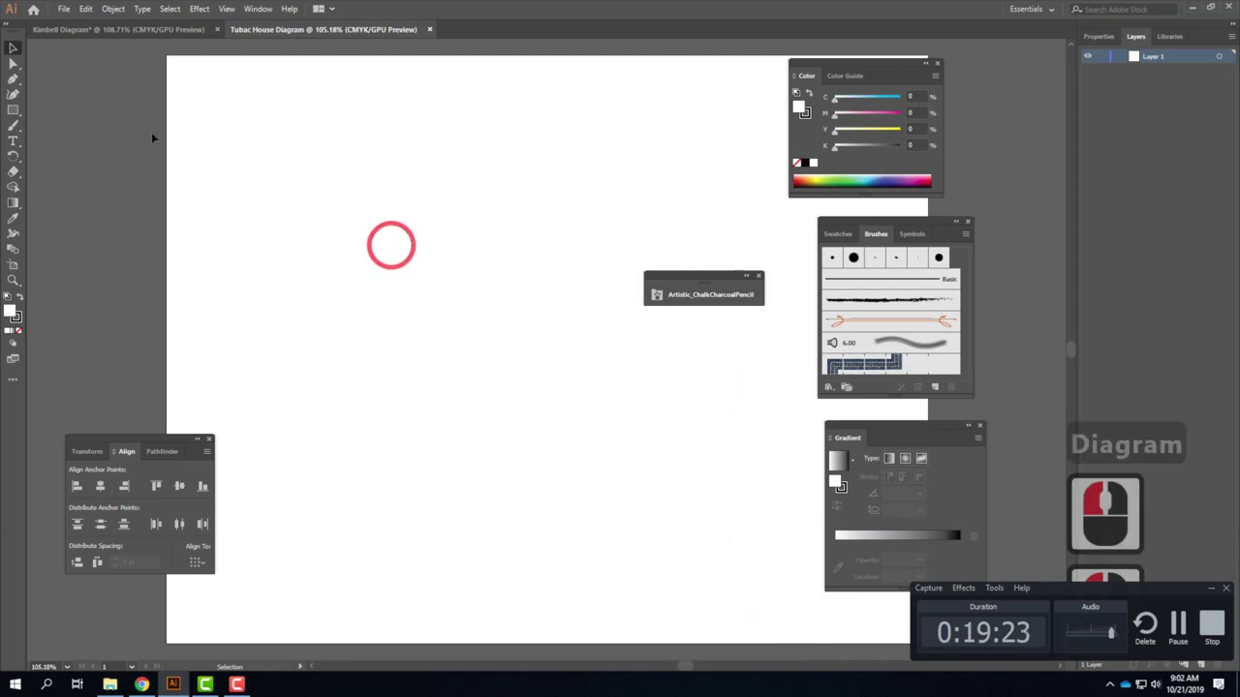
Place the linked floor plan image 2e5c67d586ac3ab447cc95c2aed1f774.jpg from Downloads on the artboard.
click(63, 9)
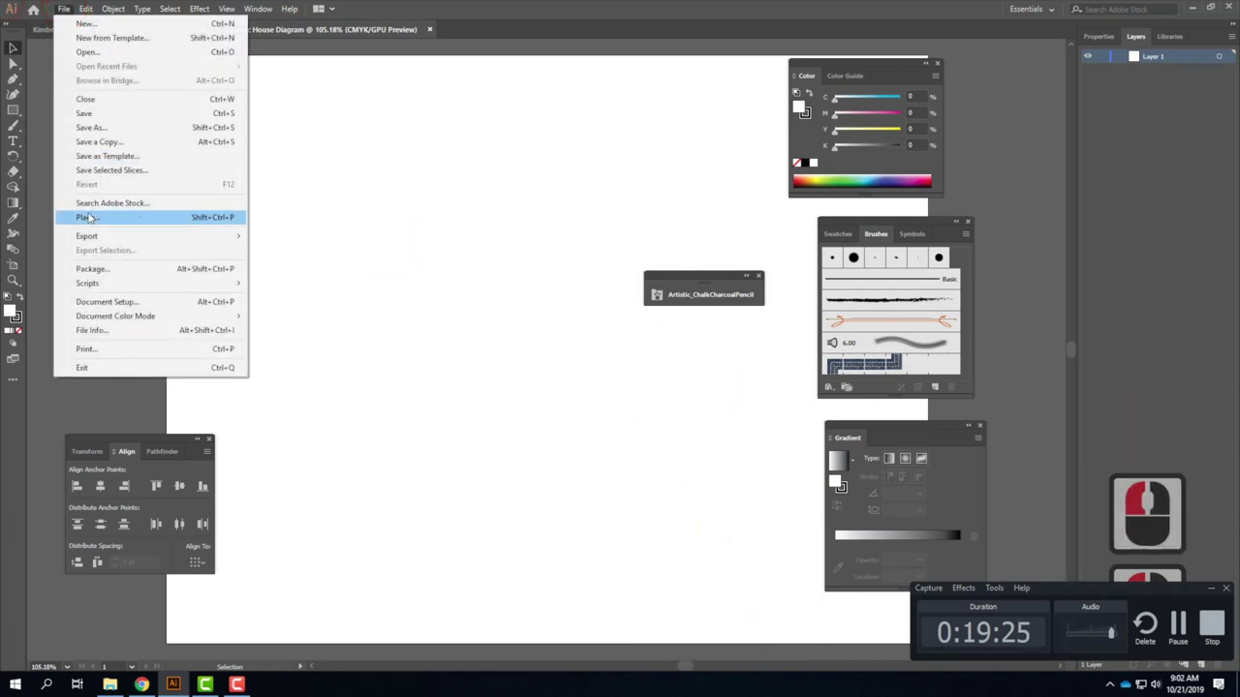
click(88, 217)
click(168, 114)
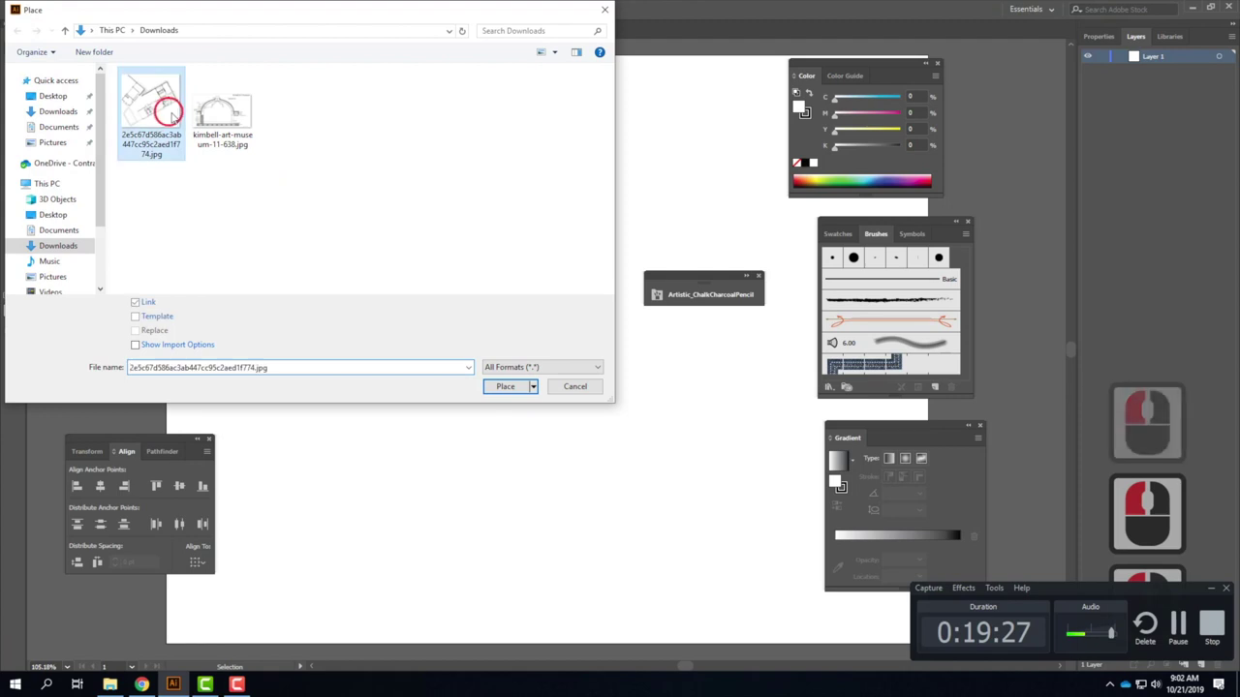
click(507, 387)
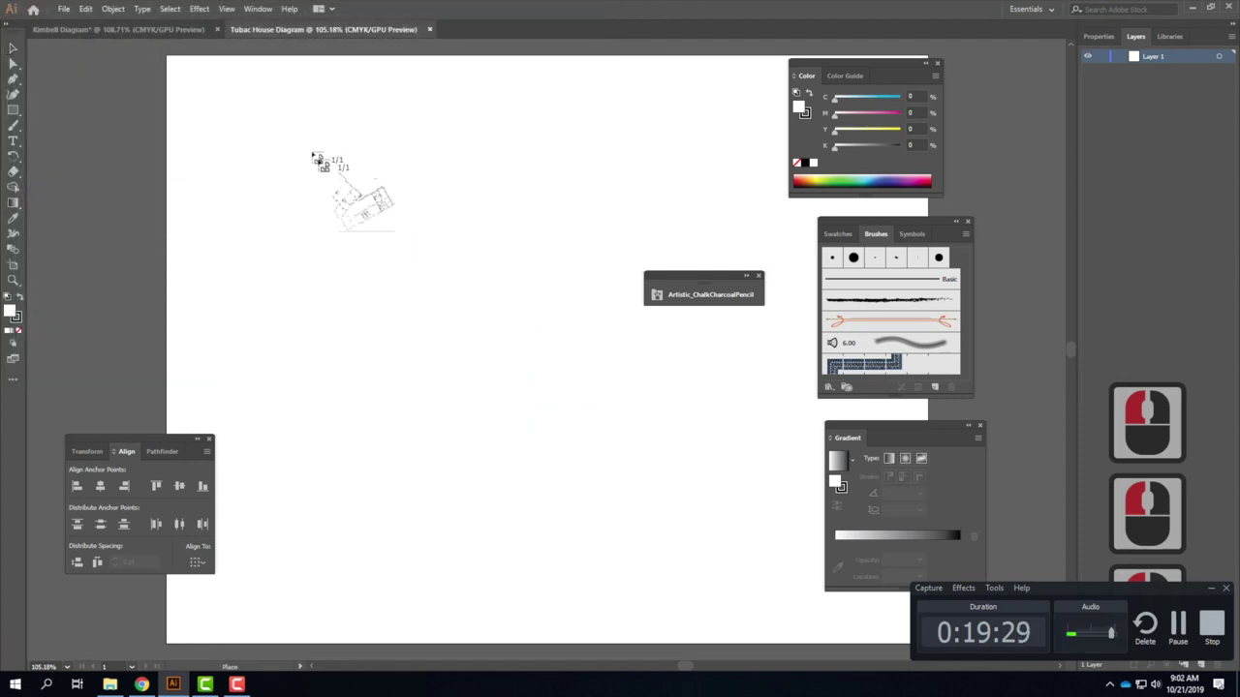
click(415, 216)
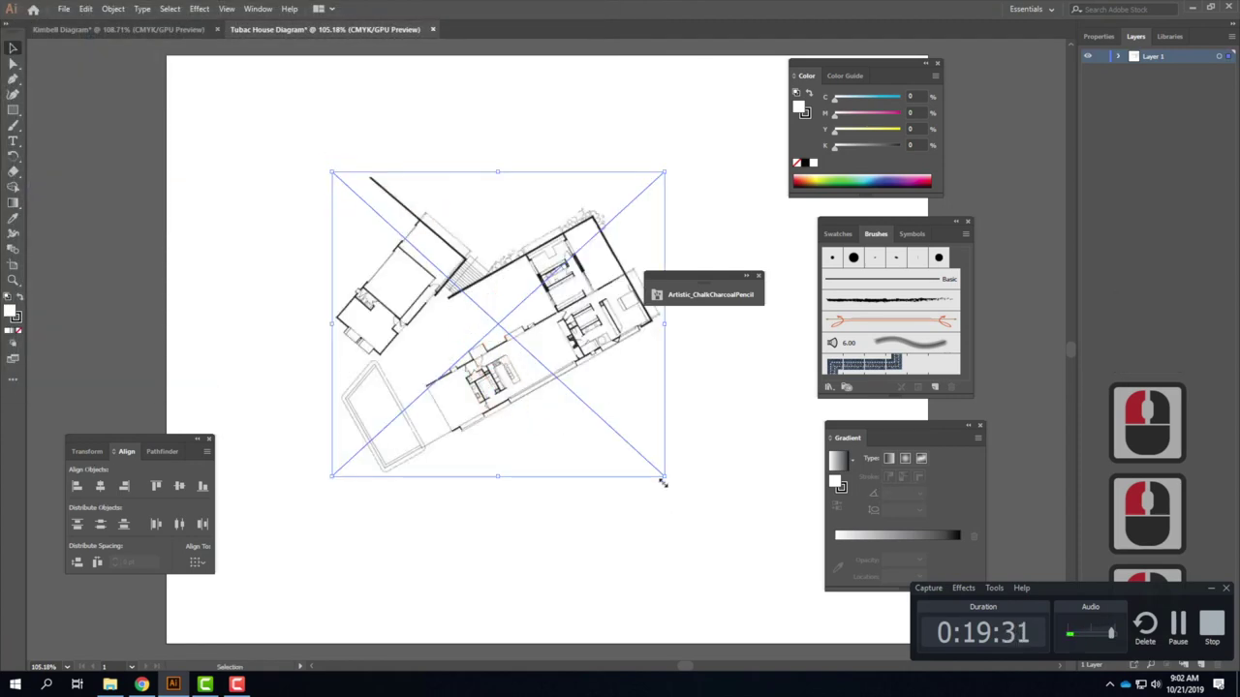
drag(663, 479, 779, 606)
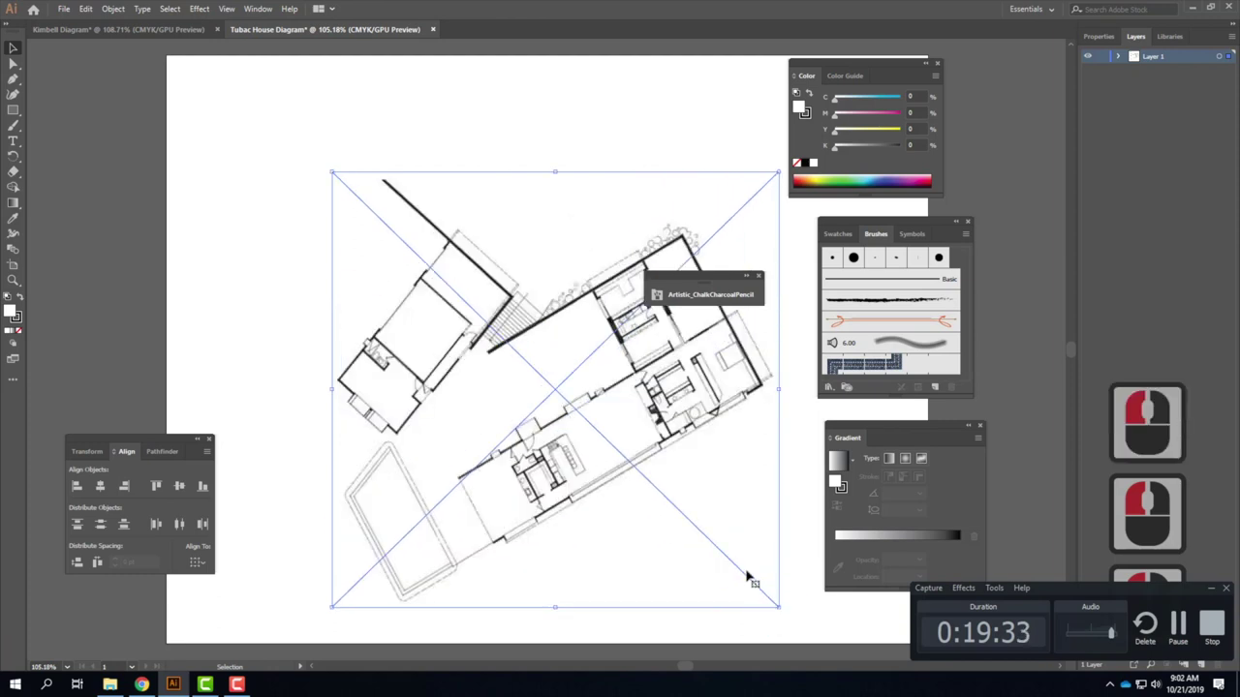
drag(603, 374, 572, 302)
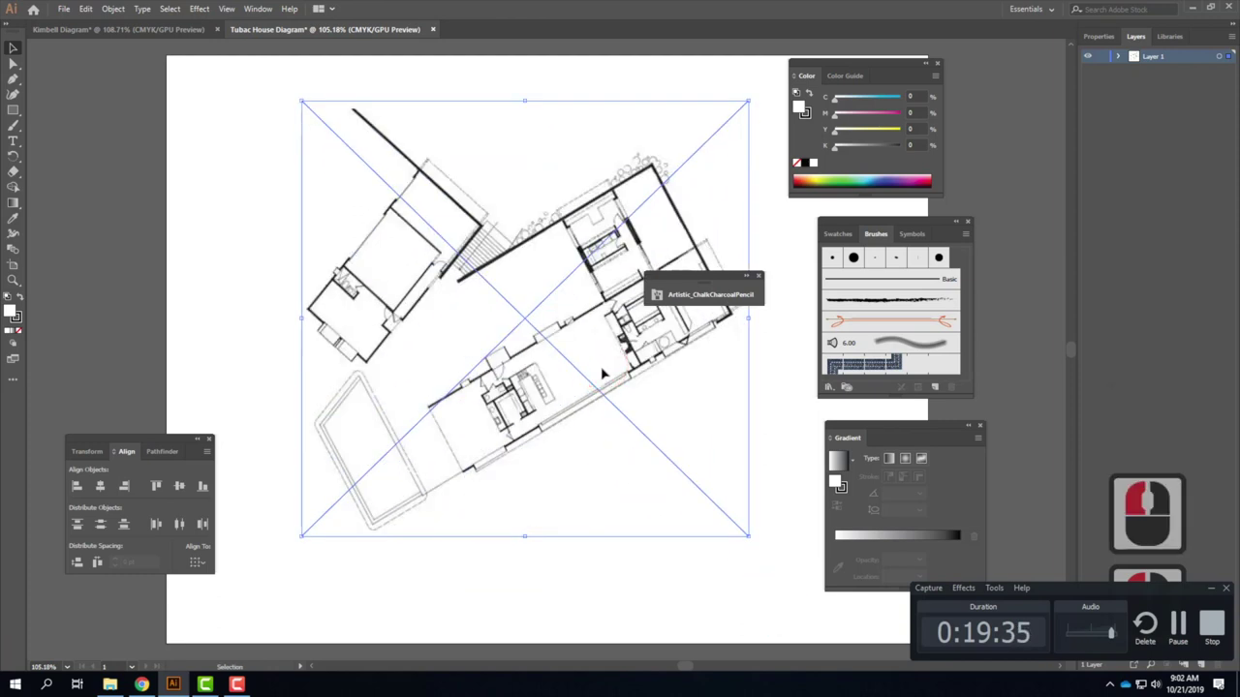
key(ctrl+z)
key(ctrl+z)
Enlarge the floor plan proportionally from two opposite corners so it fills most of the artboard's height, and deselect it.
drag(665, 475, 811, 629)
drag(332, 172, 256, 101)
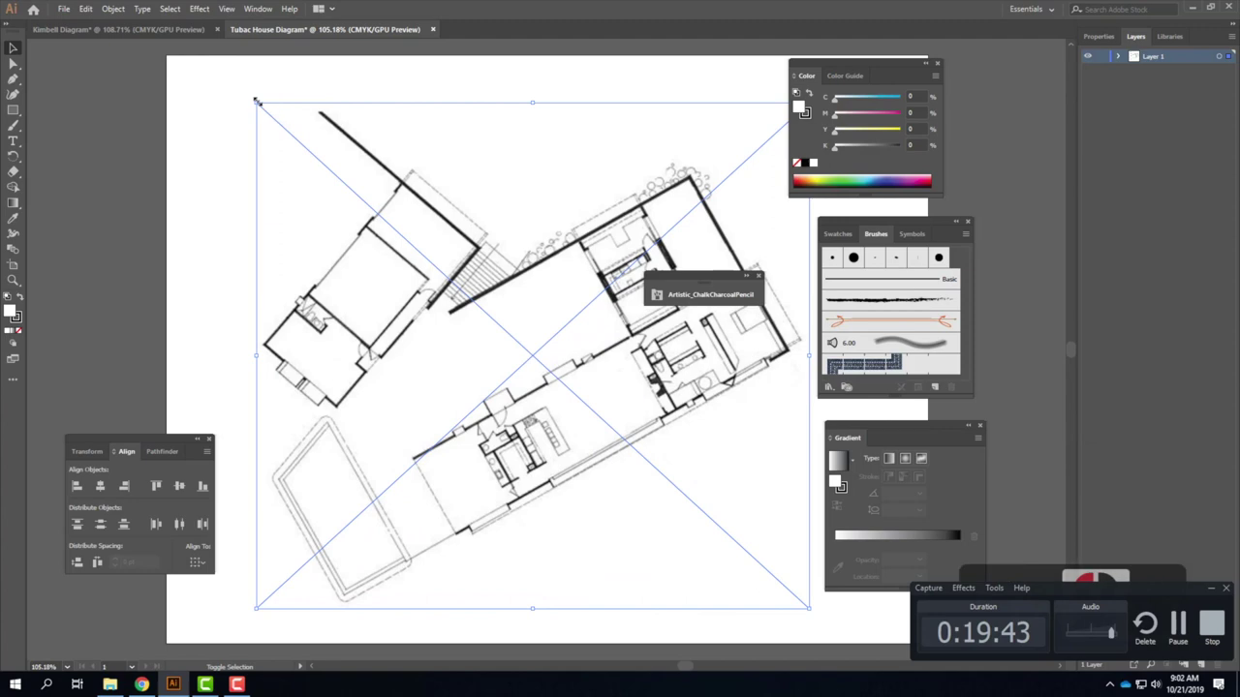
click(353, 84)
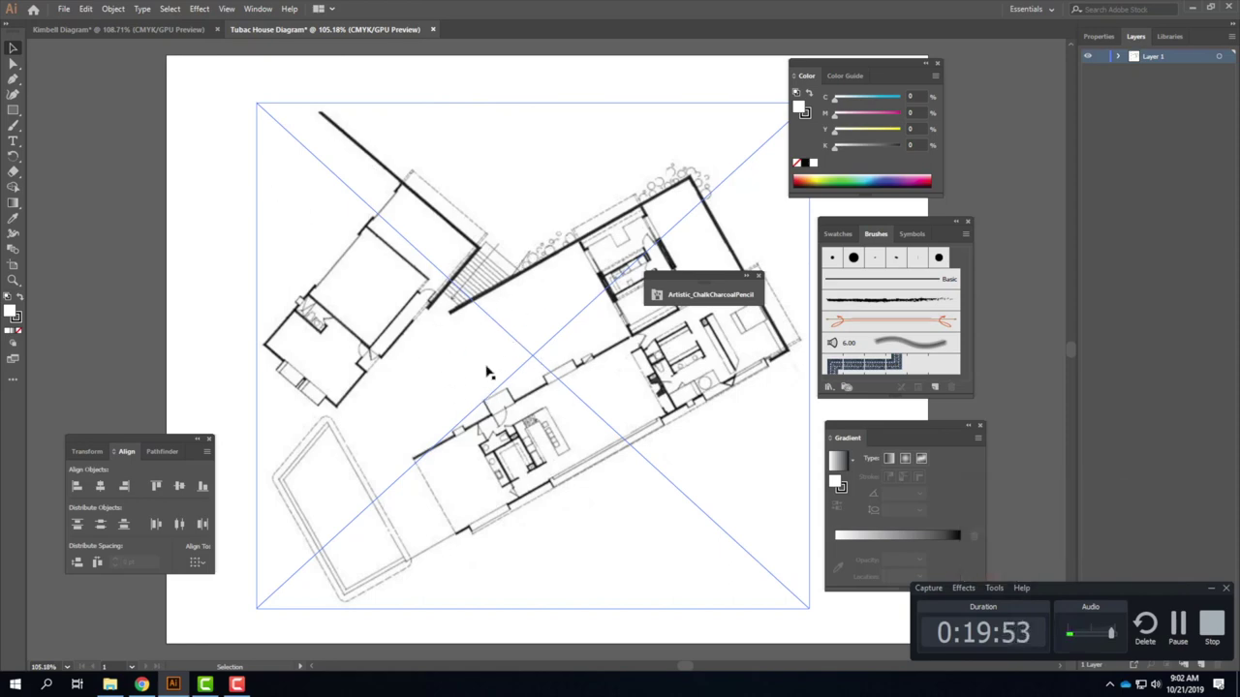
click(997, 89)
Select the placed floor plan and lower its opacity to 40% with the Transparency settings.
click(579, 279)
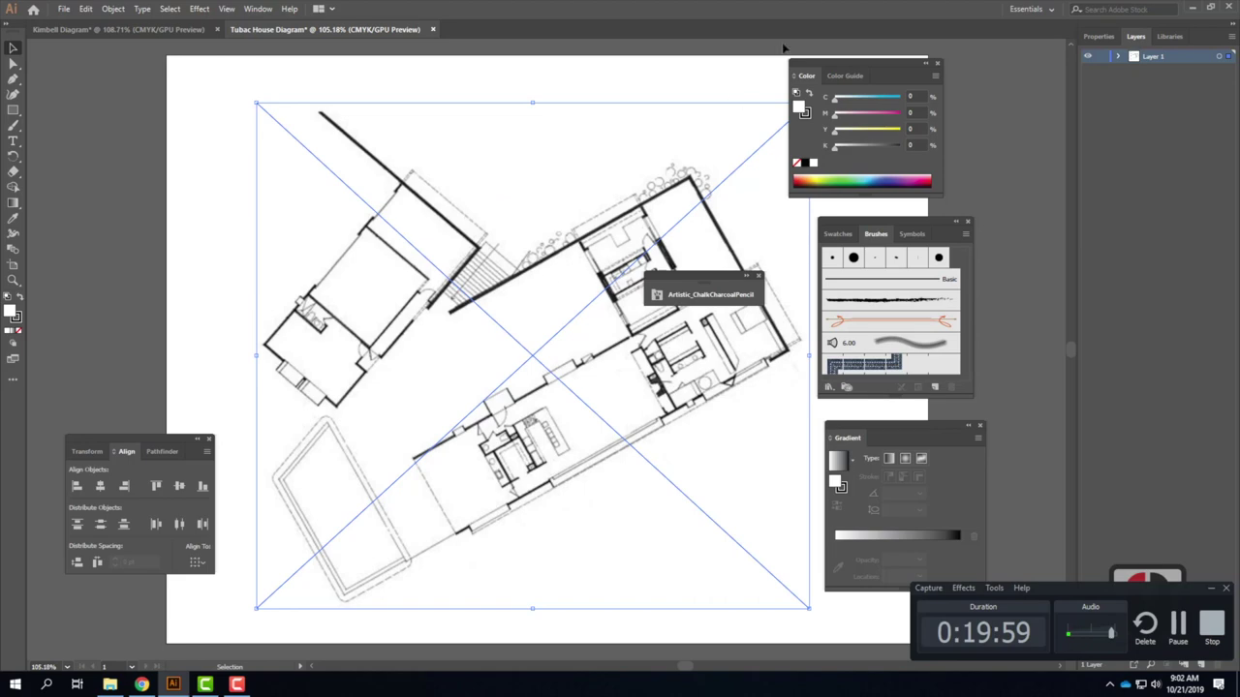
click(265, 8)
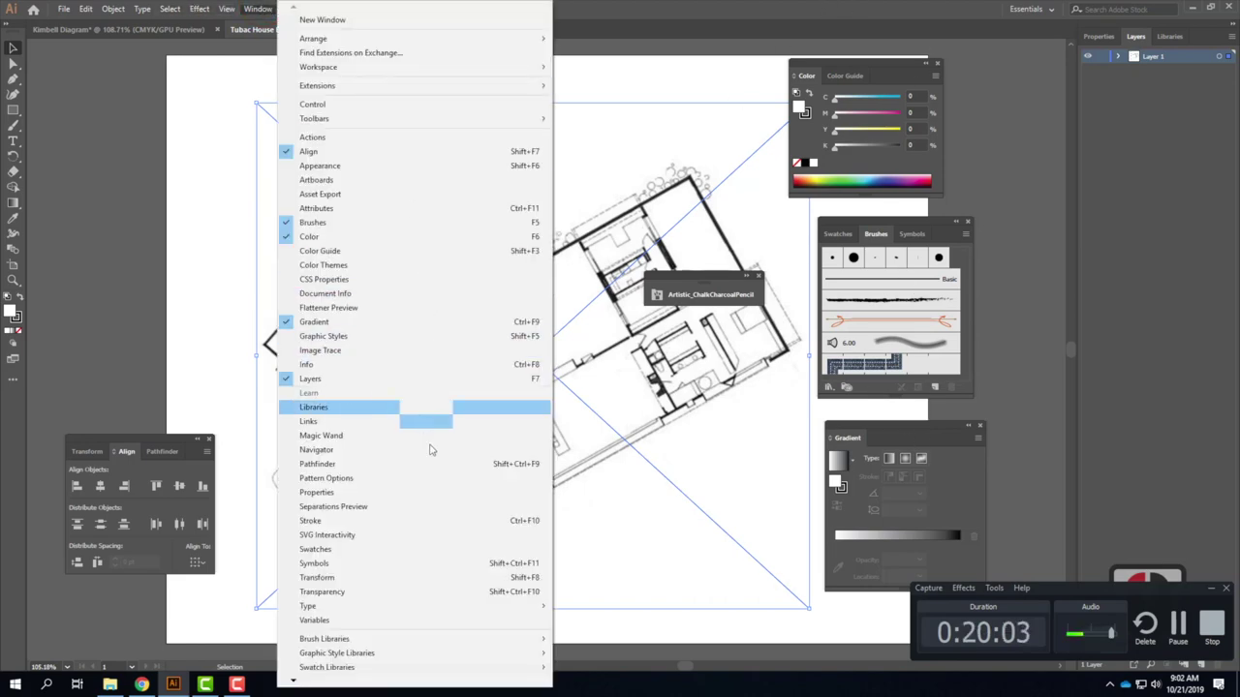
click(446, 592)
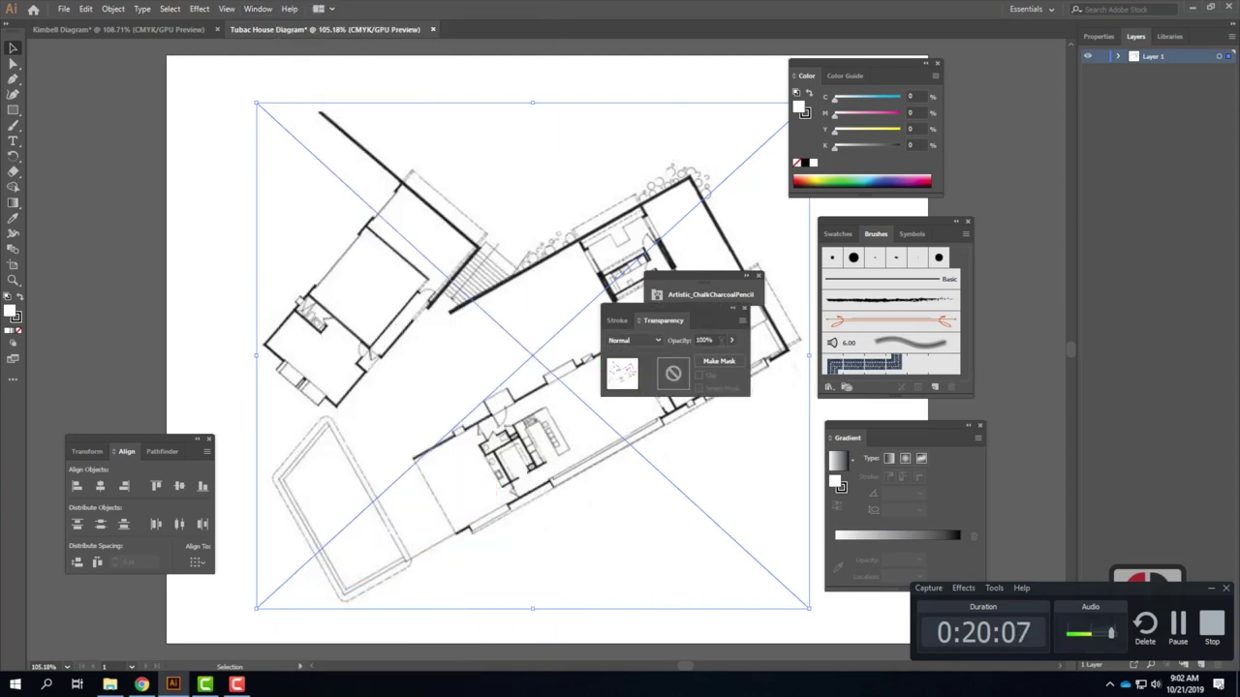
click(734, 340)
drag(716, 360, 695, 364)
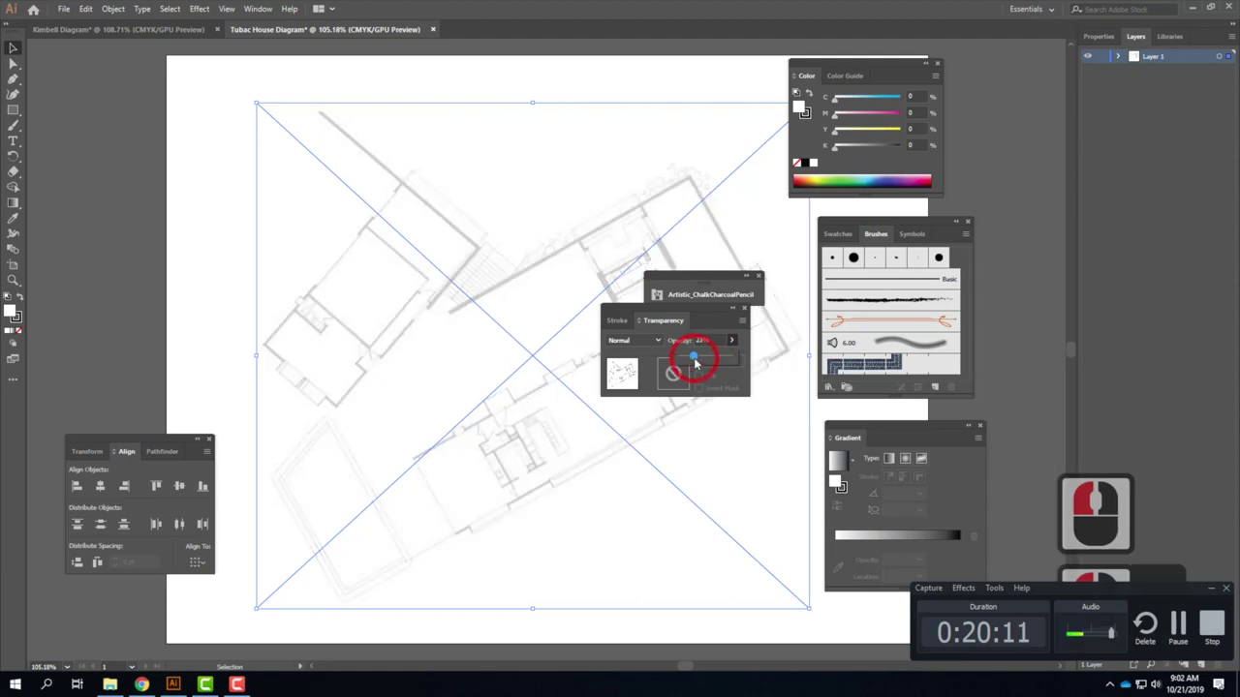
click(700, 362)
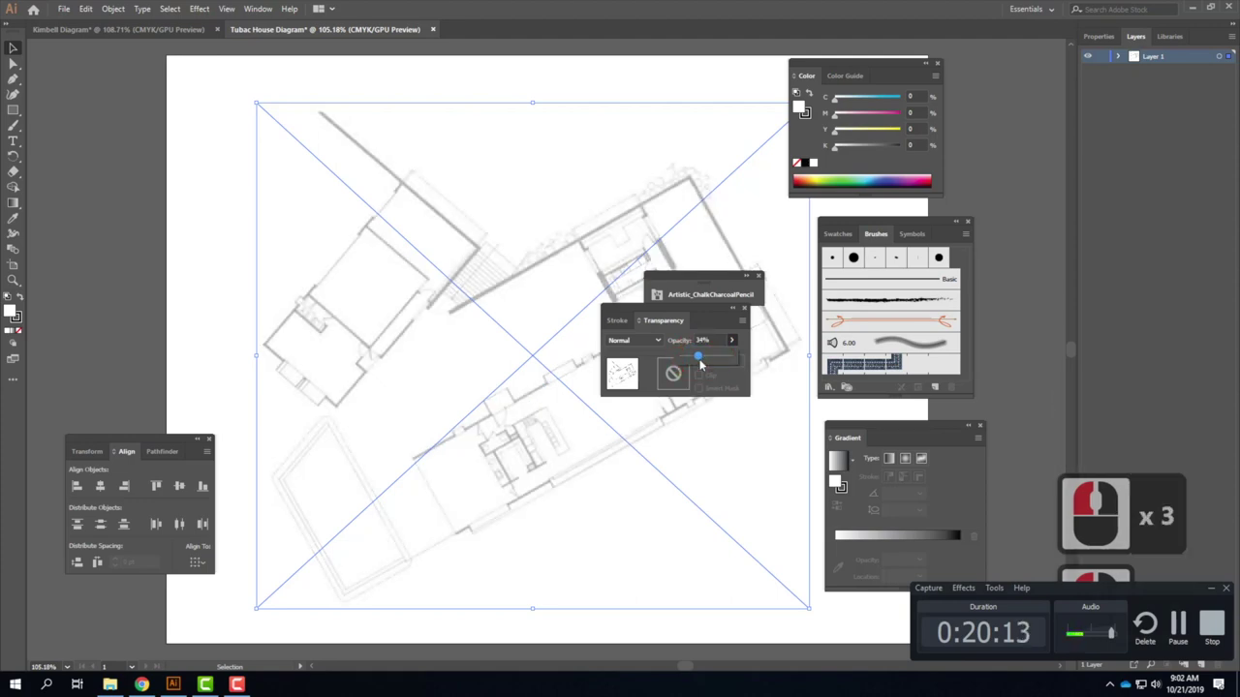
click(702, 358)
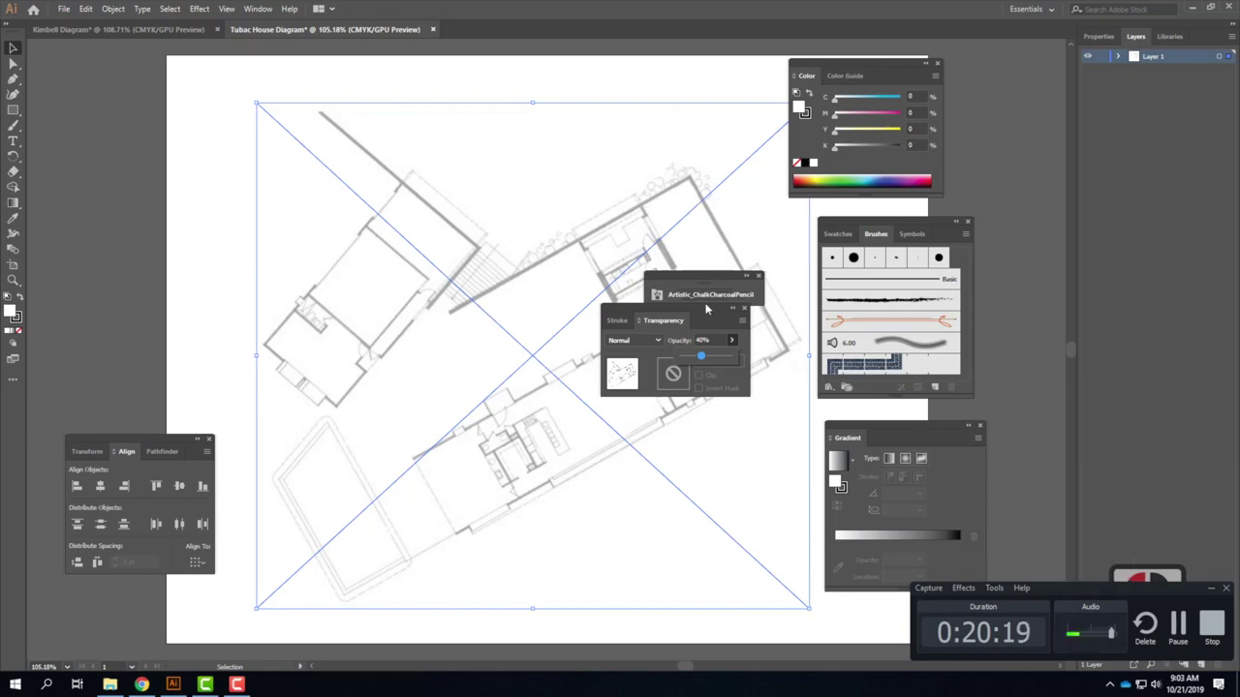
Set the floor plan's blending mode to Multiply and deselect the image.
click(642, 374)
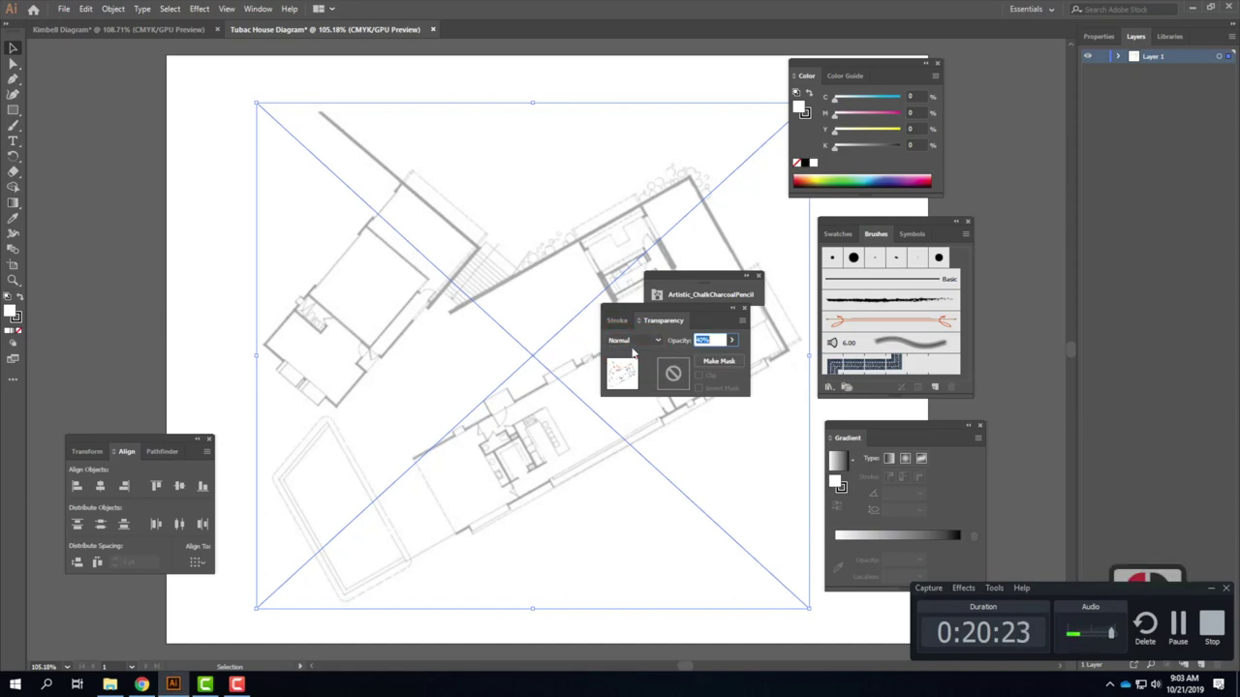
click(635, 340)
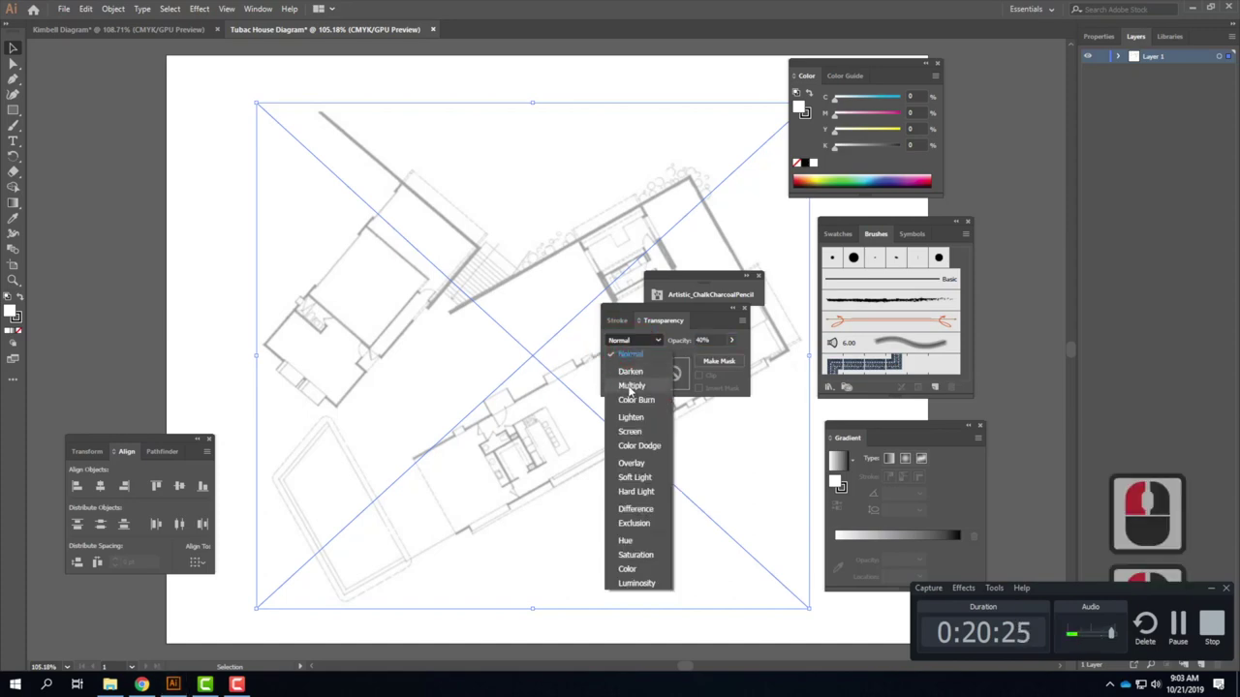
click(630, 386)
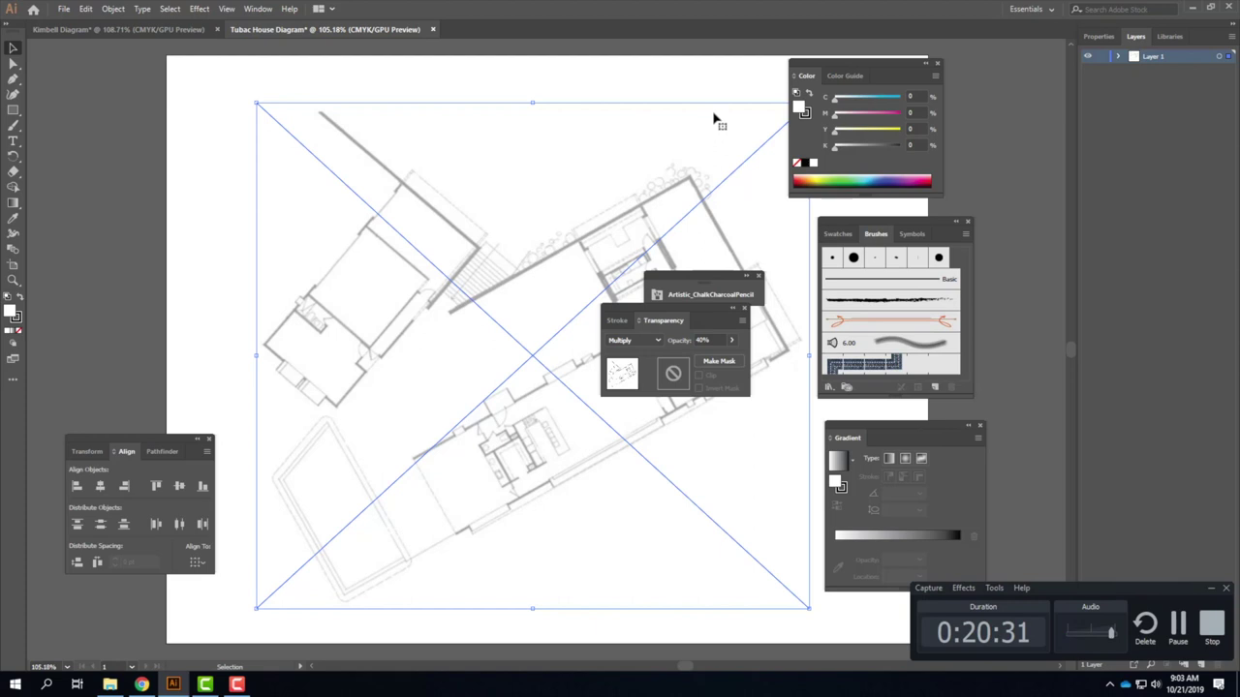
click(722, 85)
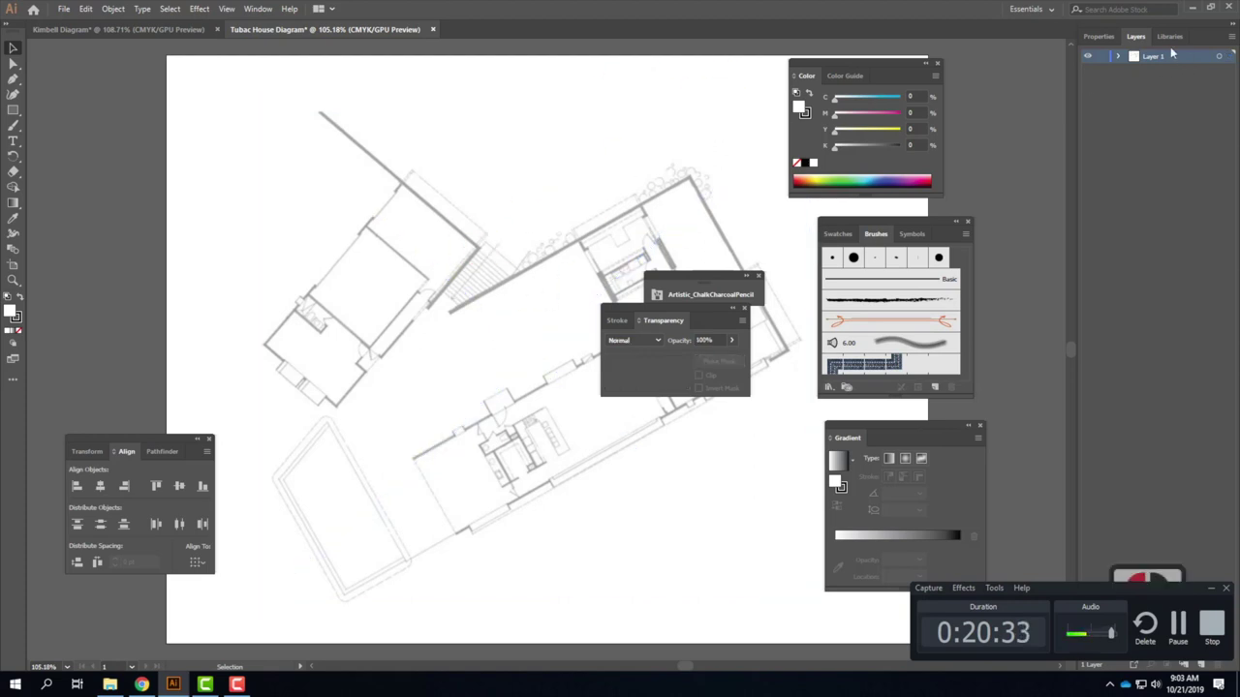
Add a new layer named Diagram01 above the floor plan and lock Layer 1.
click(1208, 590)
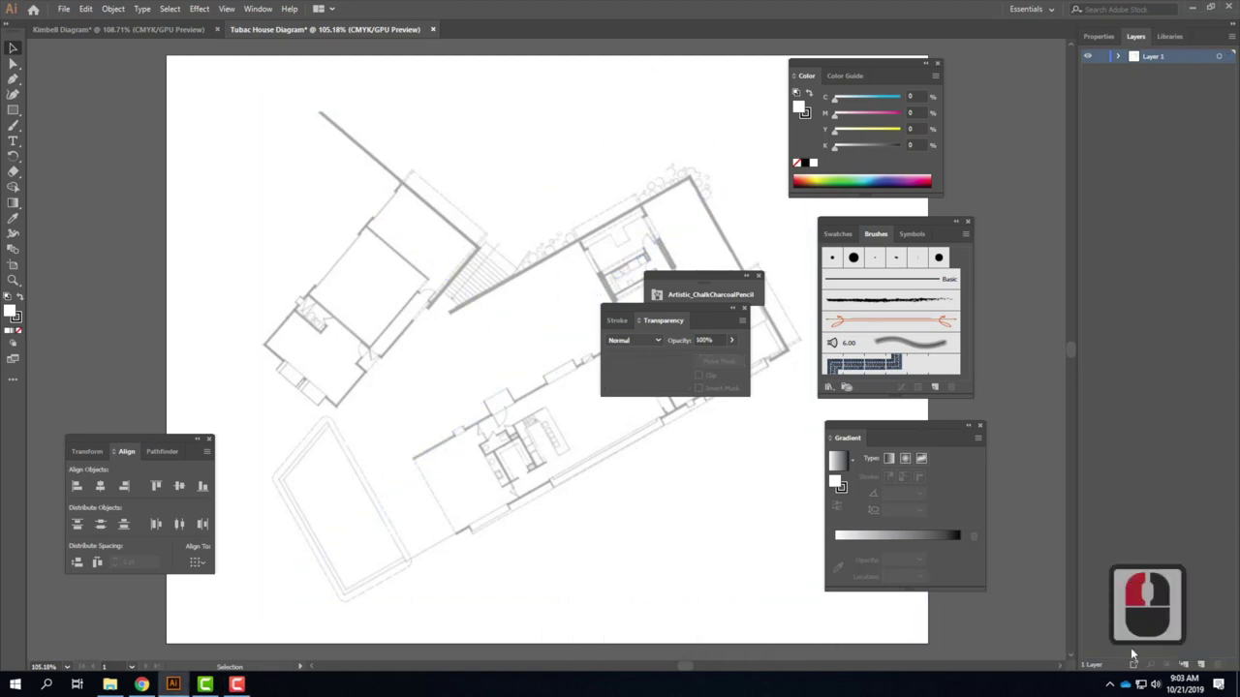
click(1202, 665)
triple_click(1158, 56)
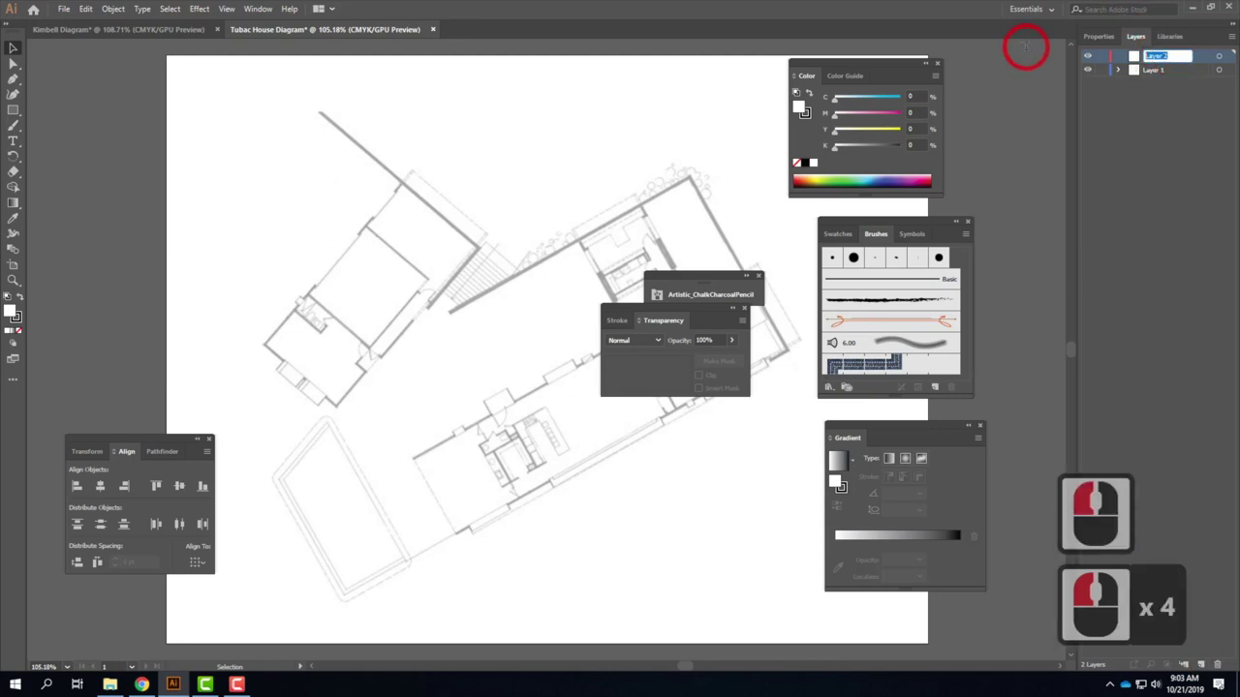
text(Diagram)
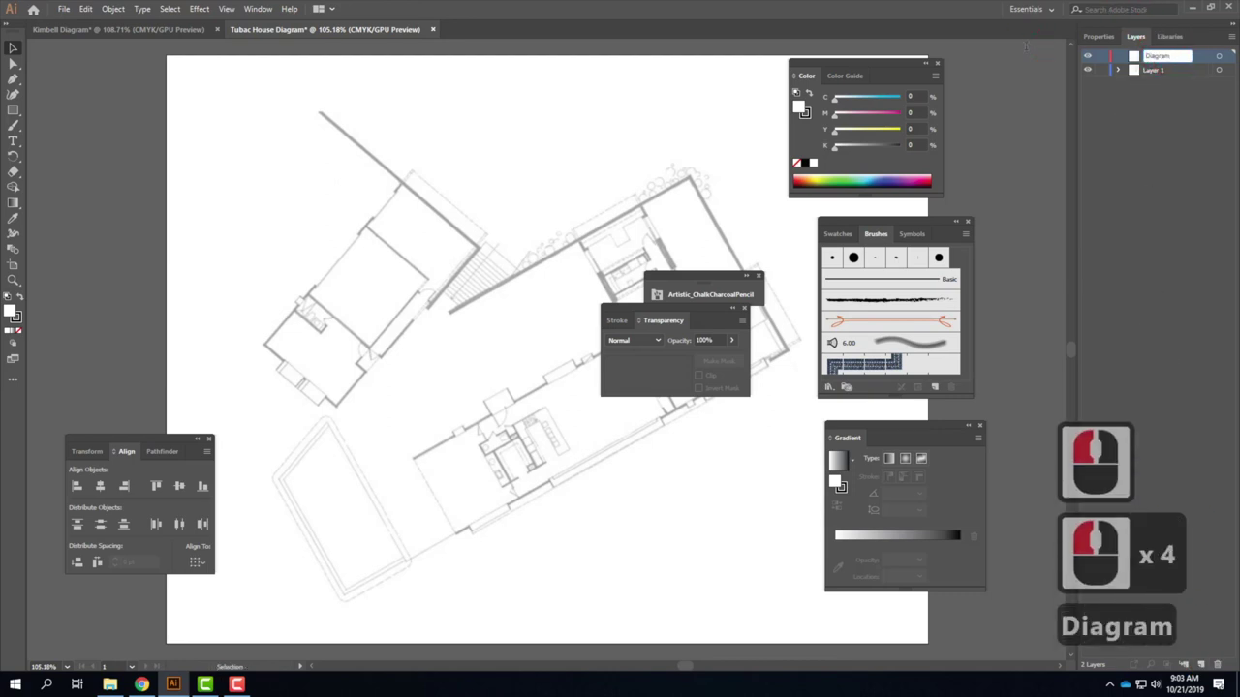
text(000001)
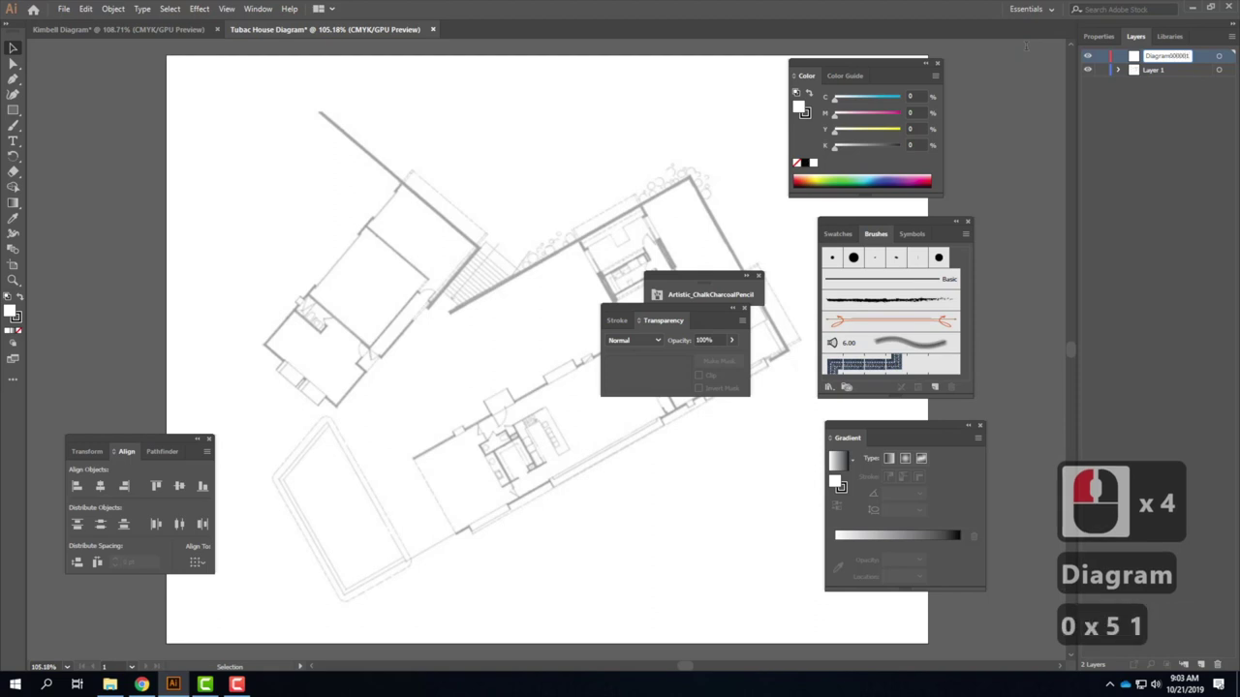
key(BackSpace)
key(BackSpace)
key(BackSpace)
key(BackSpace)
key(BackSpace)
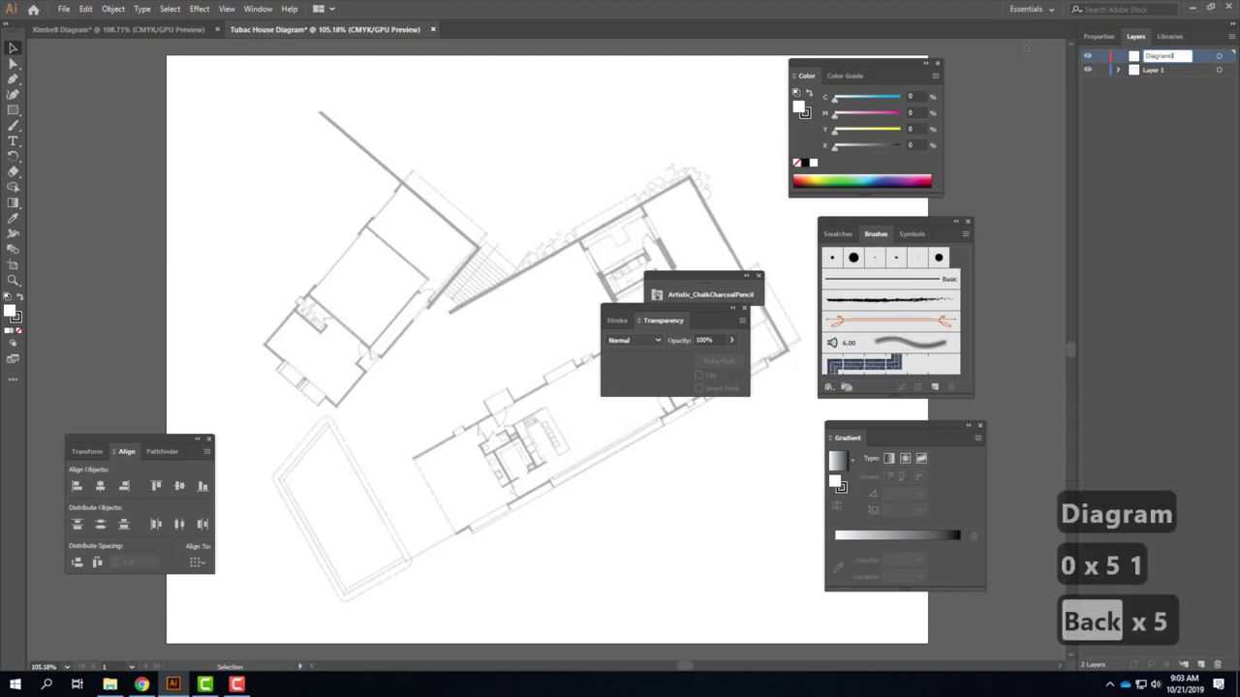
text(1)
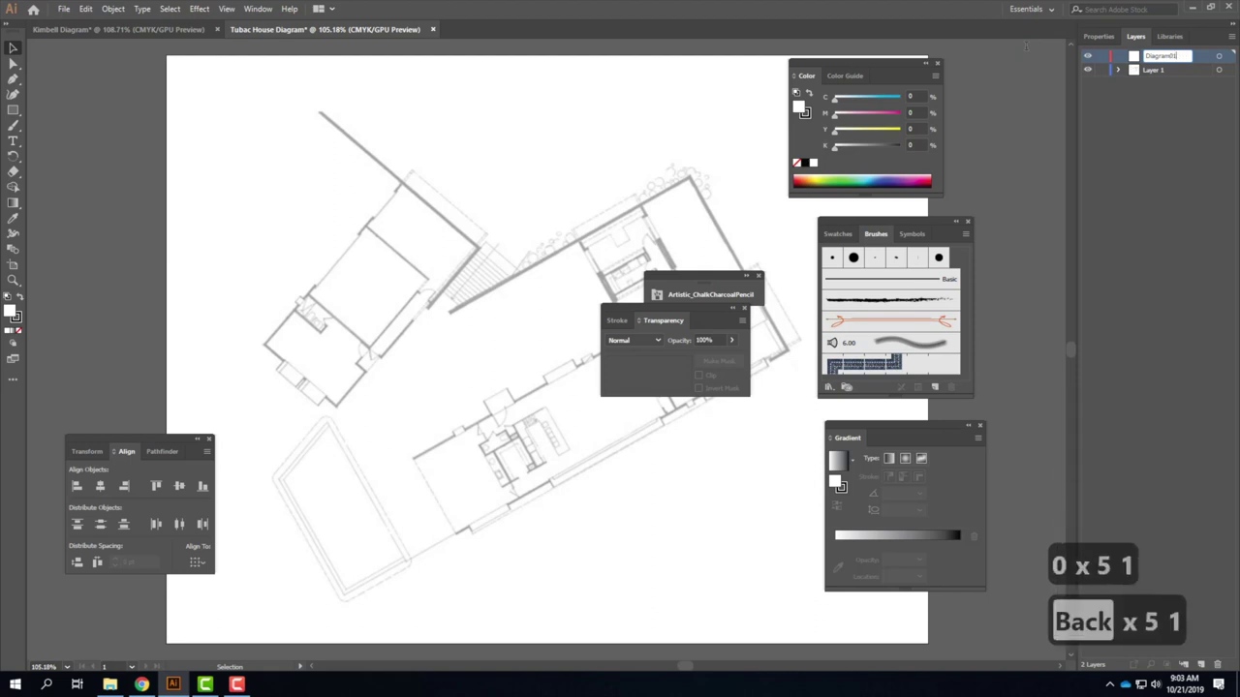
click(1199, 58)
click(1119, 72)
click(1102, 71)
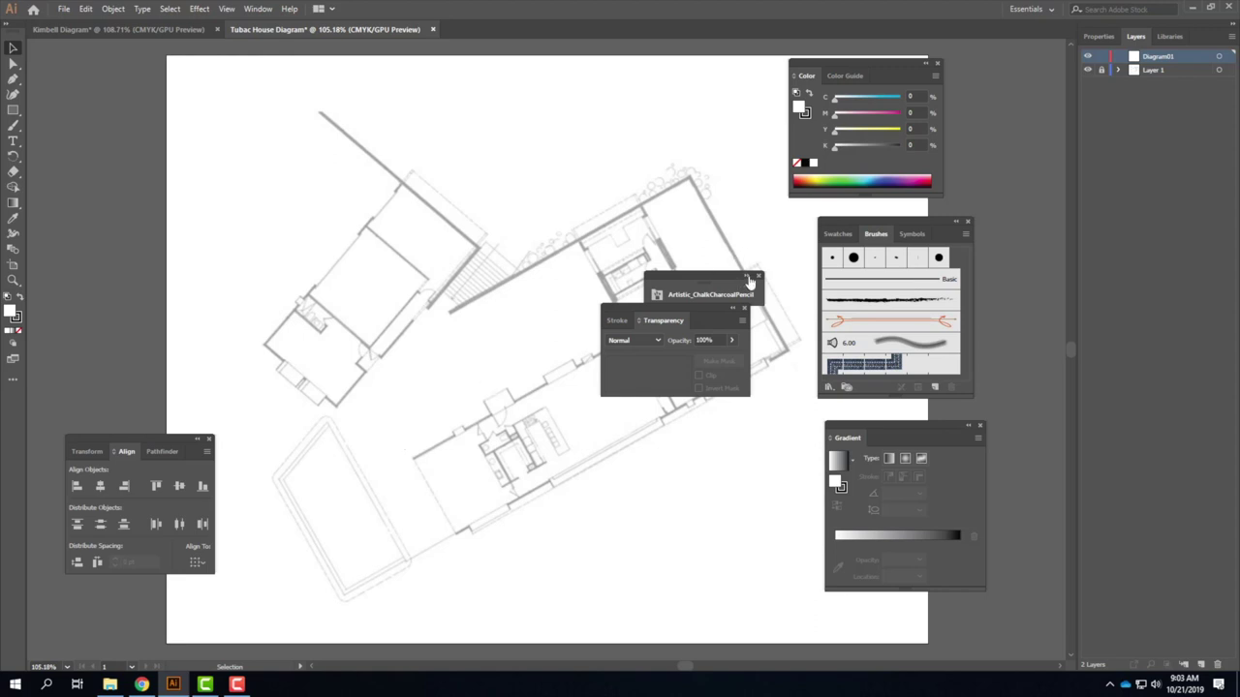
Move the collapsed Artistic_ChalkCharcoalPencil library and the Transparency settings off the floor plan so the drawing is unobstructed.
click(751, 282)
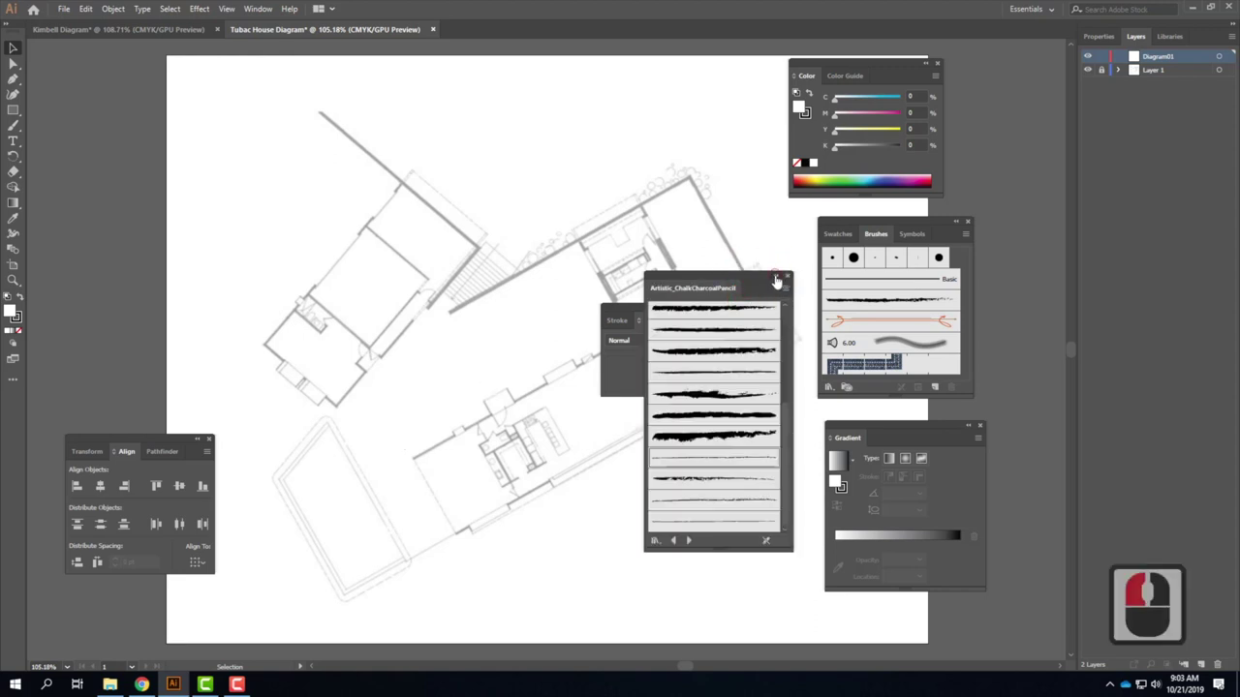
click(777, 281)
mouse_move(714, 277)
mouse_down()
mouse_move(742, 238)
mouse_move(724, 80)
mouse_up()
drag(679, 313, 738, 527)
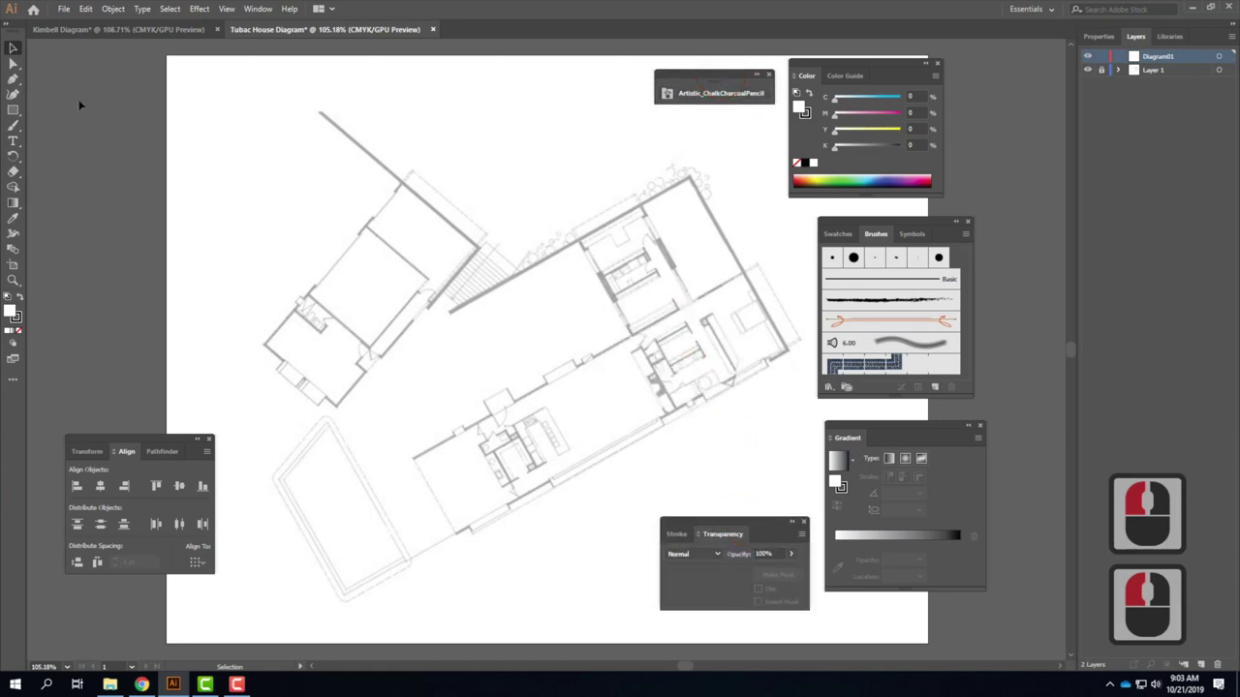
Start a curved Pen path above the plan, running down the stairs and across the courtyard to the lower wing's entrance.
click(11, 82)
click(528, 136)
click(514, 225)
drag(511, 236, 455, 297)
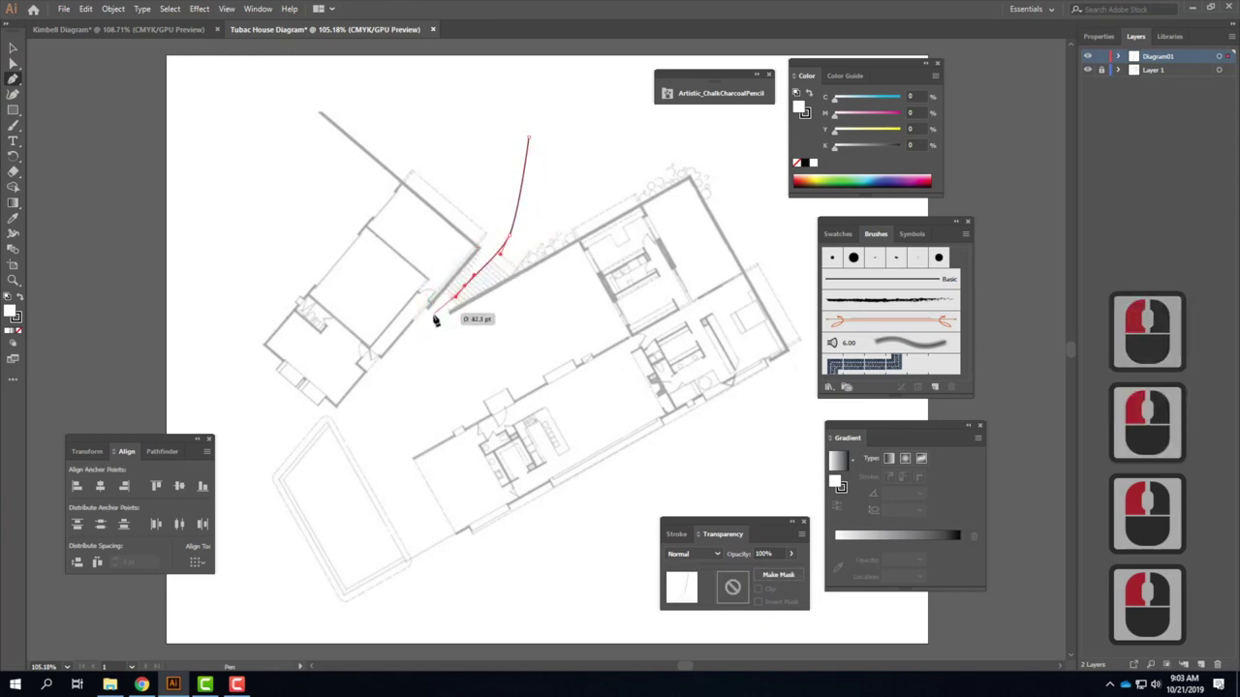
click(434, 315)
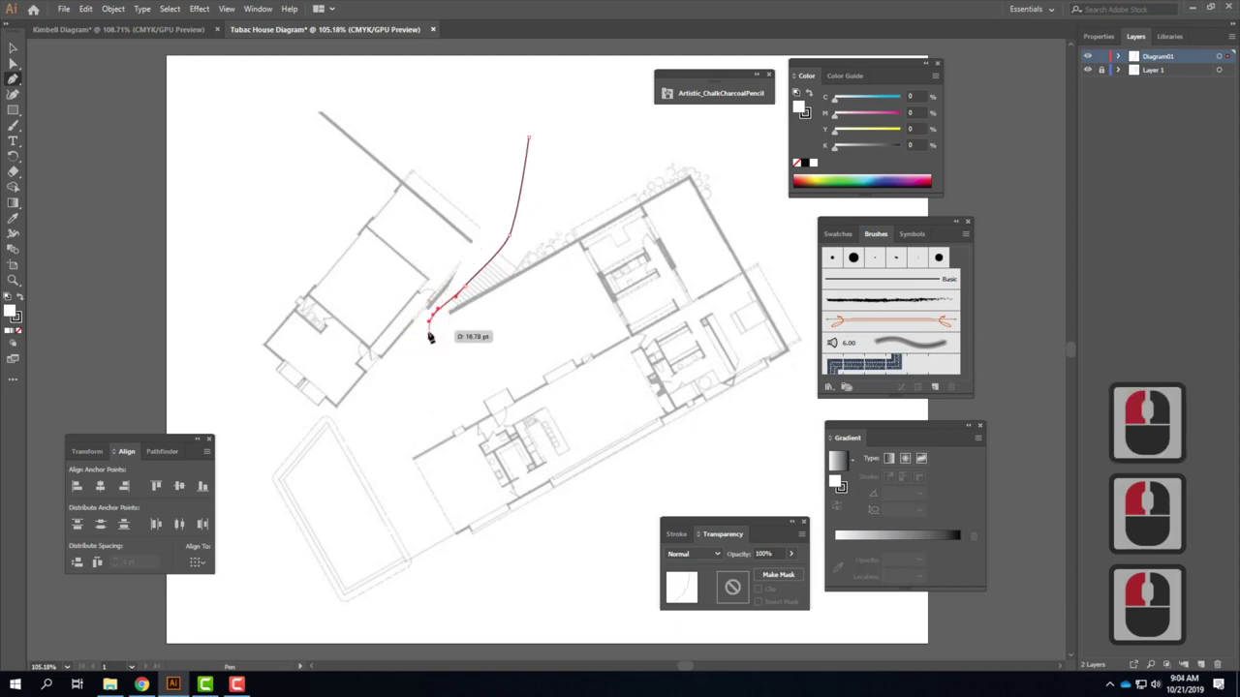
drag(450, 360, 492, 389)
click(498, 407)
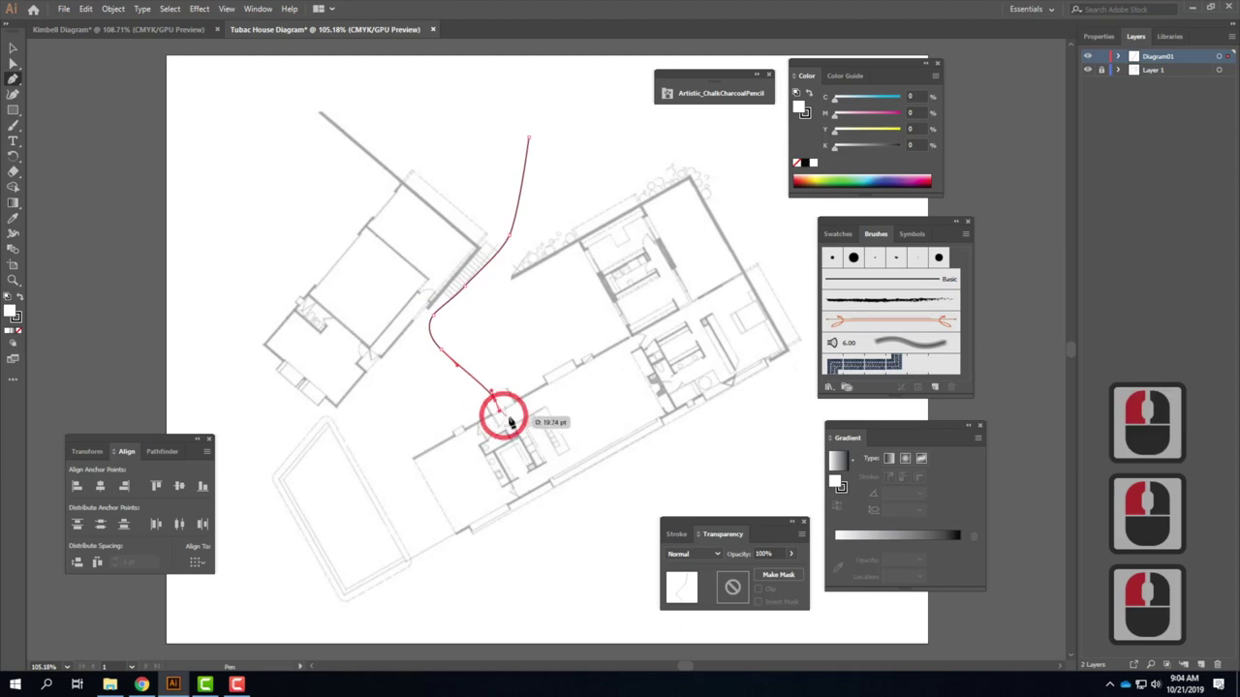
Continue the path through the entrance, loop it around the kitchen island, and end it there.
click(532, 406)
click(554, 397)
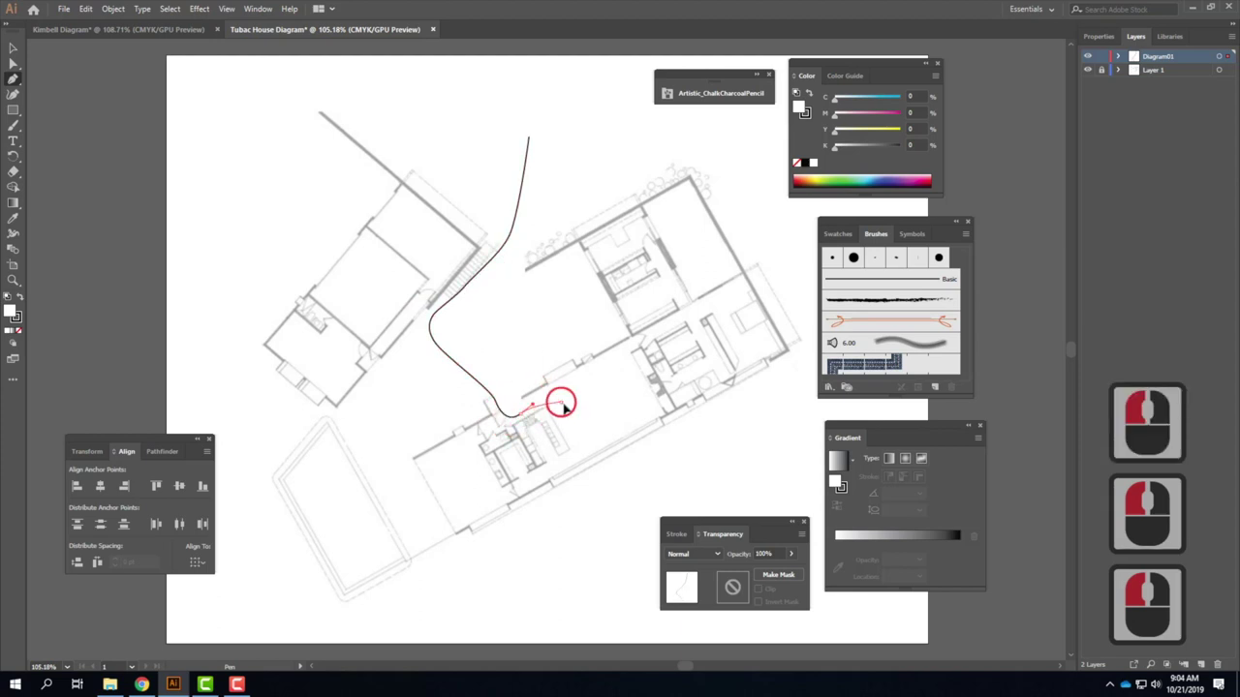
click(568, 411)
drag(579, 448, 549, 461)
click(552, 465)
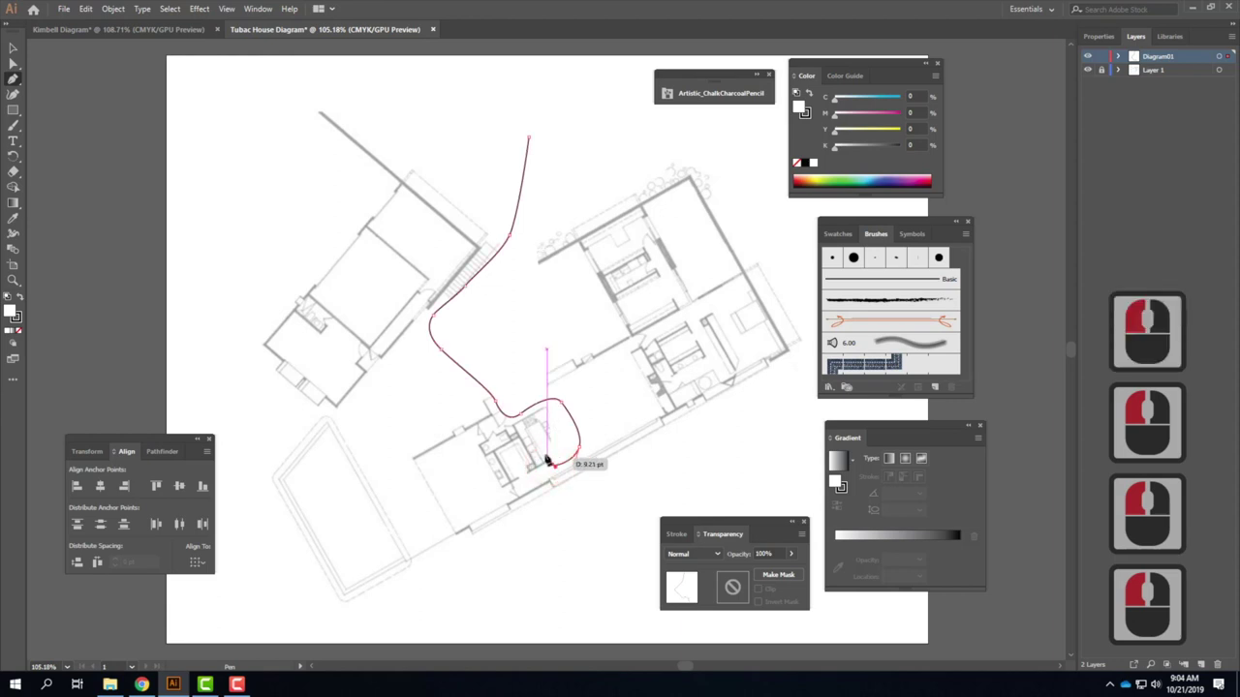
click(538, 443)
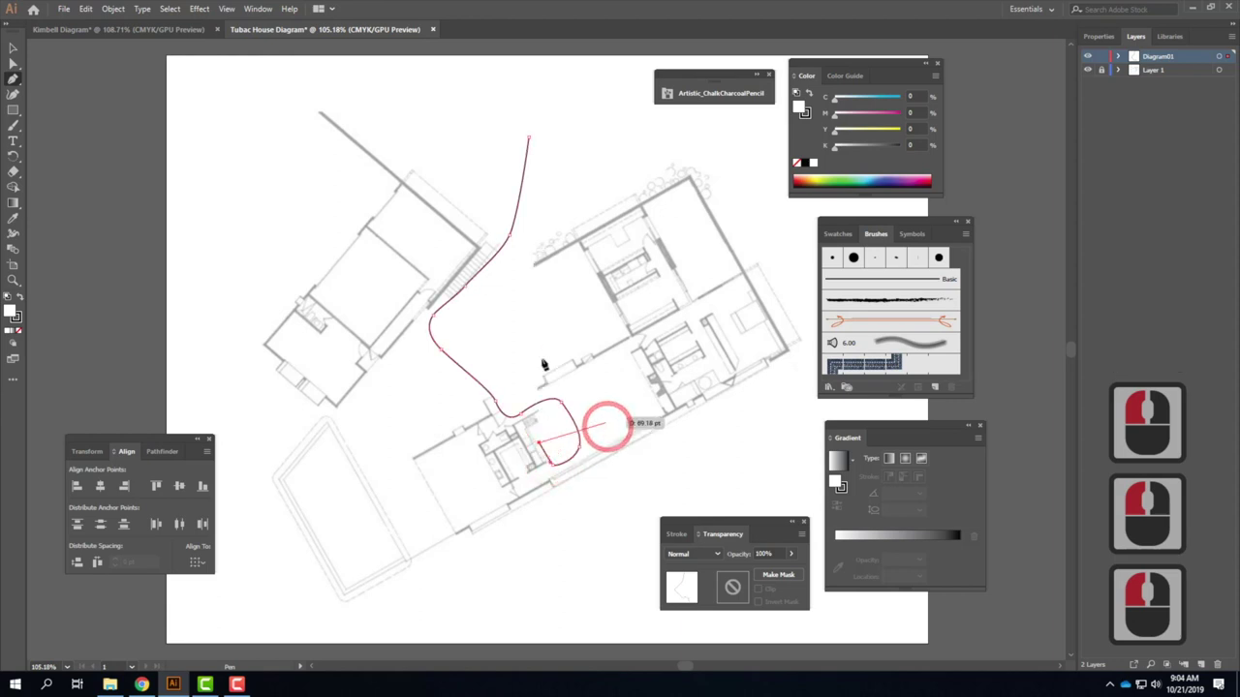
click(12, 49)
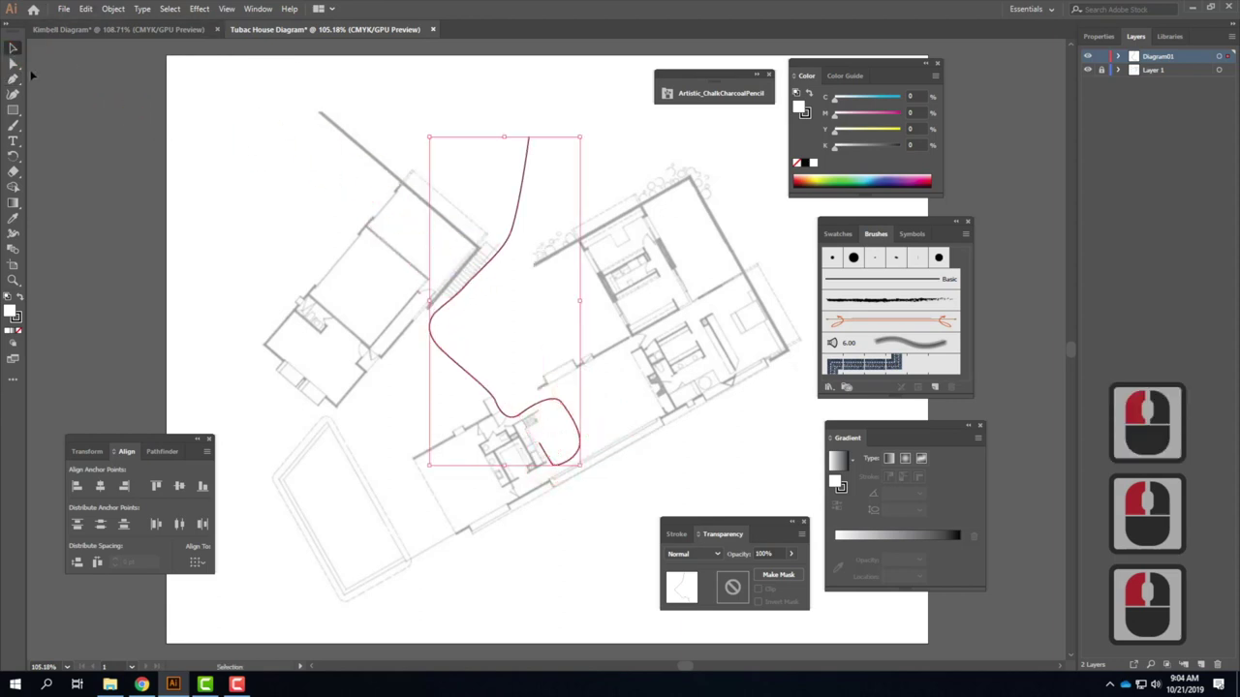
Draw a second Pen path down the stairs, along the pool edge, and into the end room of the lower wing.
click(13, 80)
click(560, 141)
drag(534, 207, 430, 322)
click(427, 322)
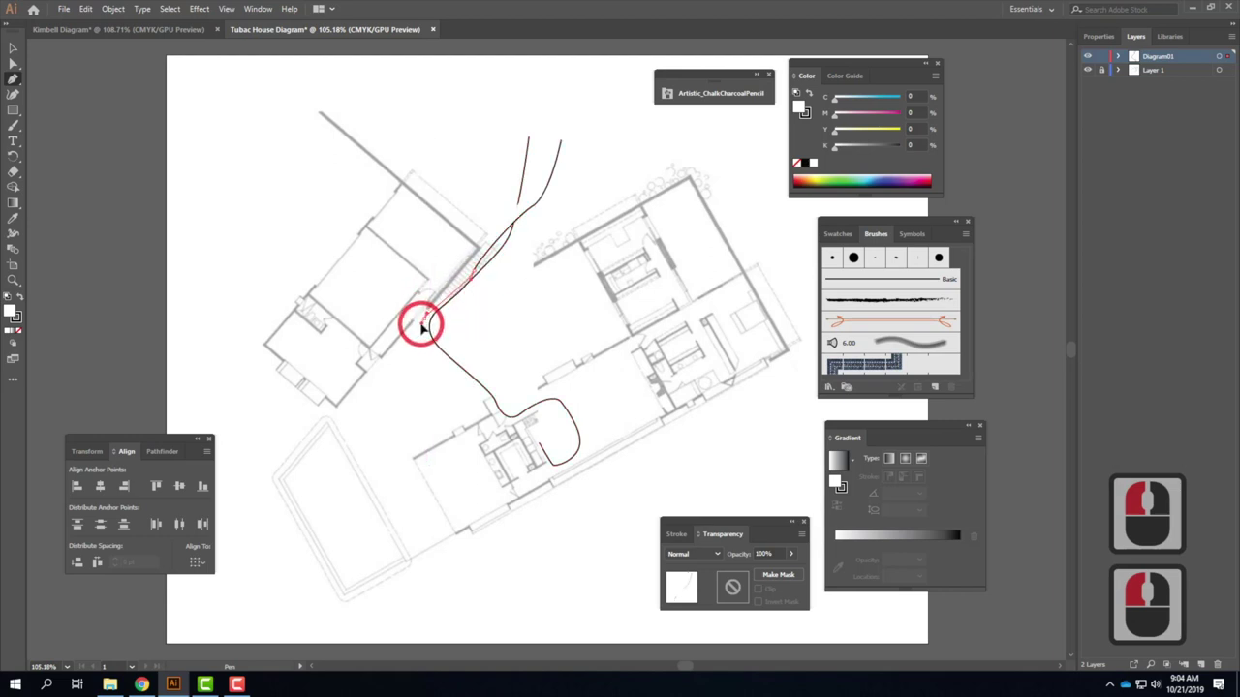
drag(383, 399, 375, 421)
drag(377, 481, 373, 486)
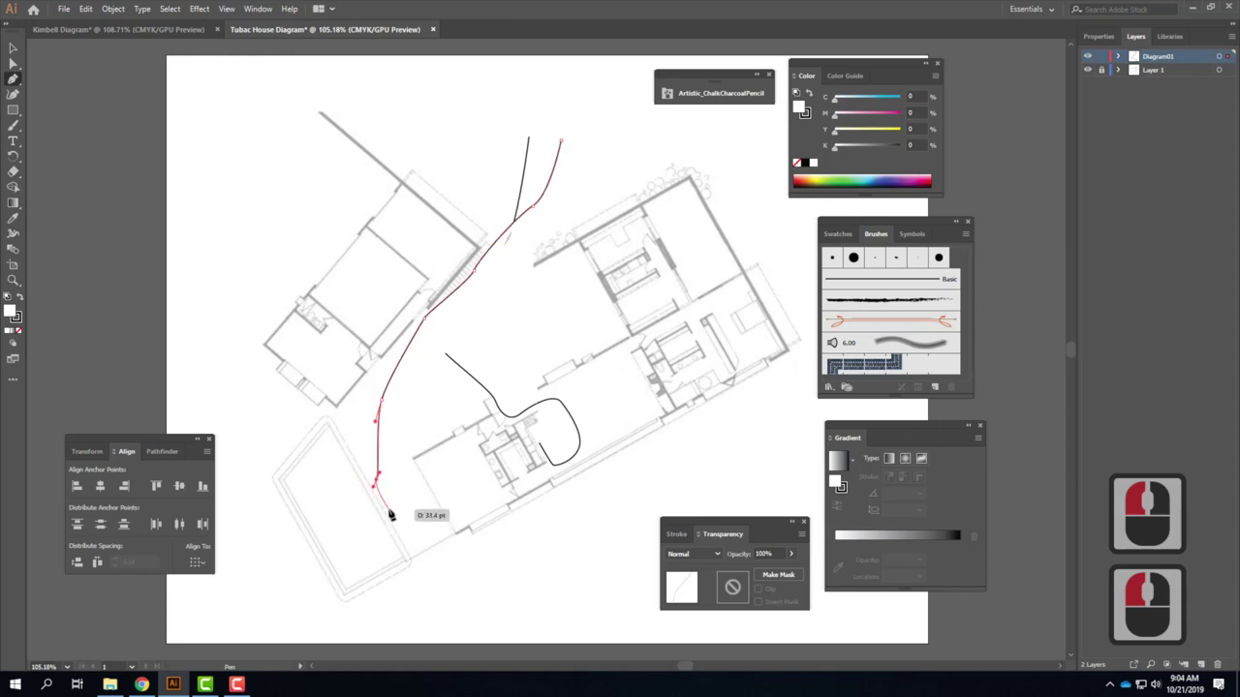
click(388, 510)
drag(451, 478, 518, 502)
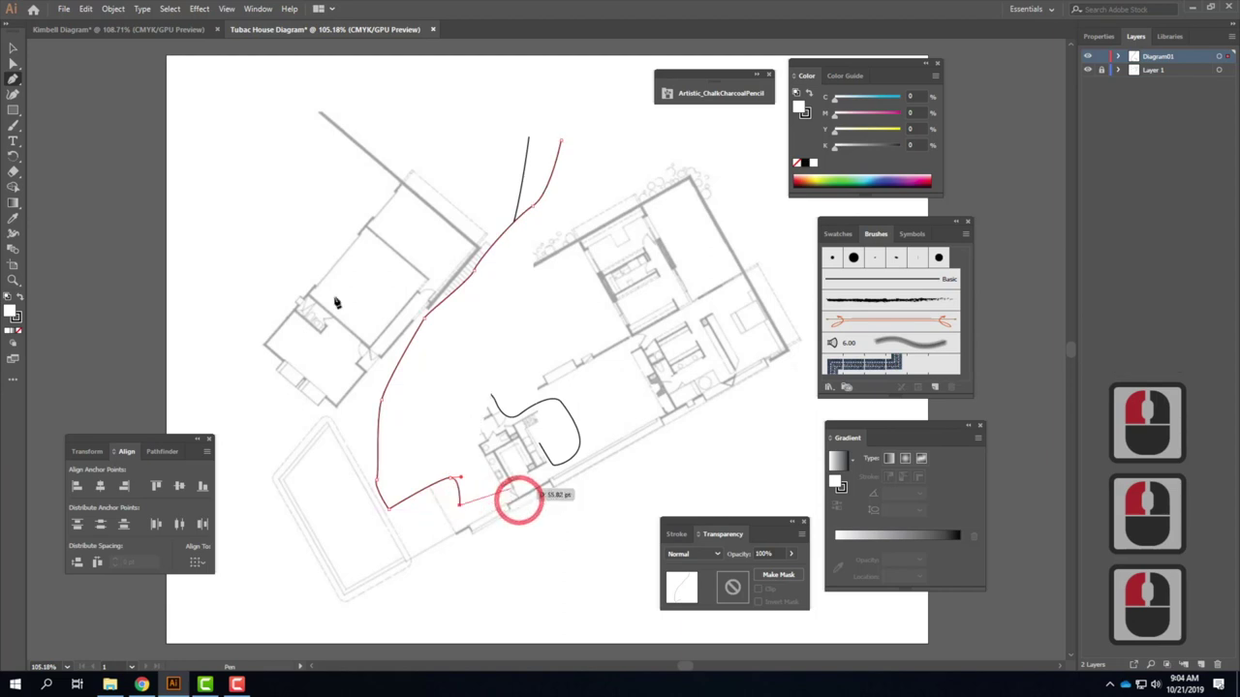
click(13, 47)
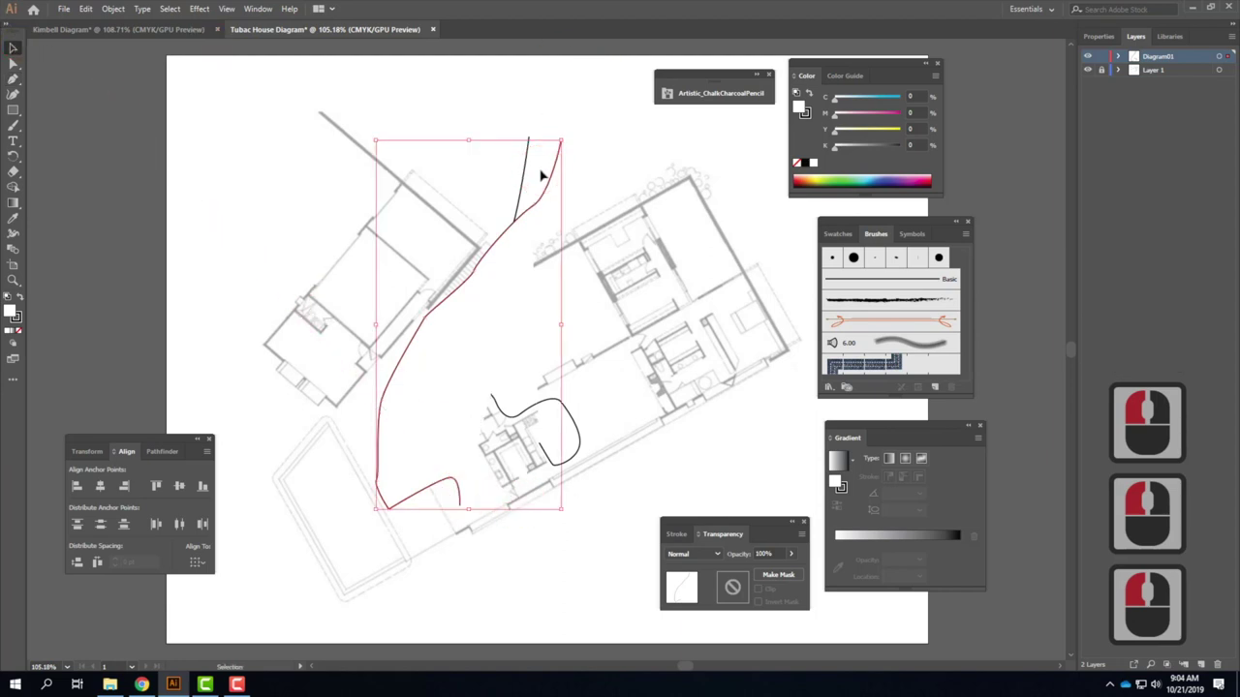
Select both drawn paths and set their fill to None.
click(587, 103)
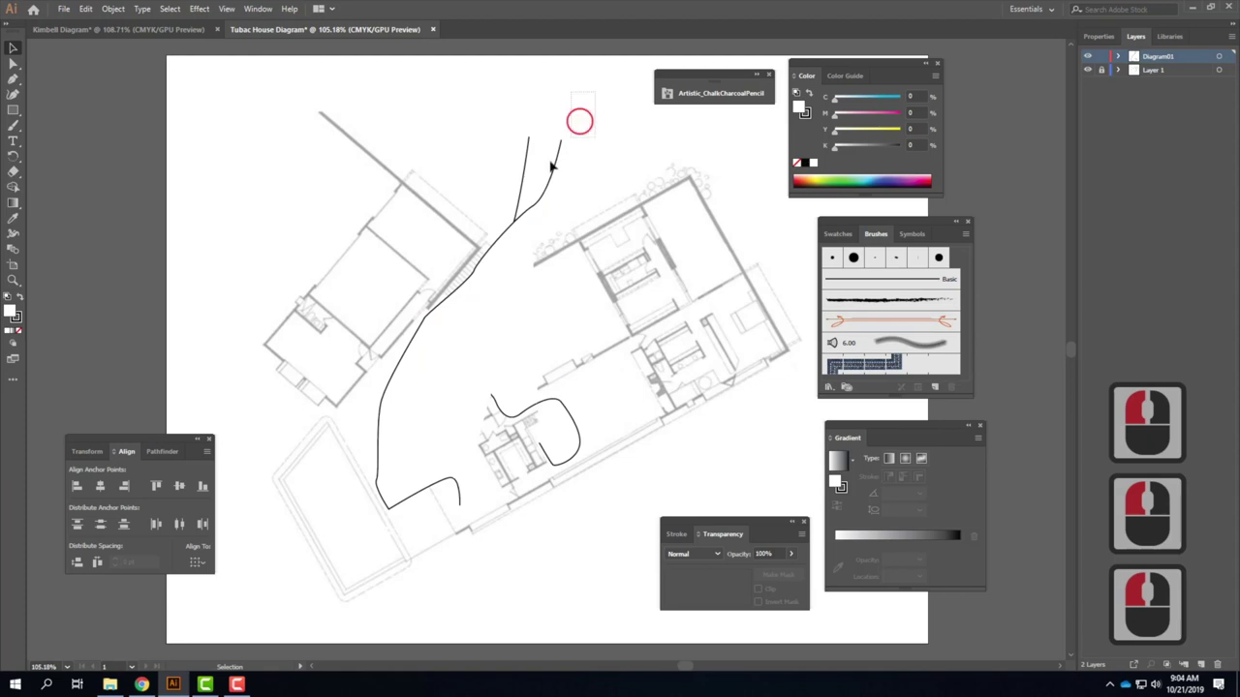
click(501, 188)
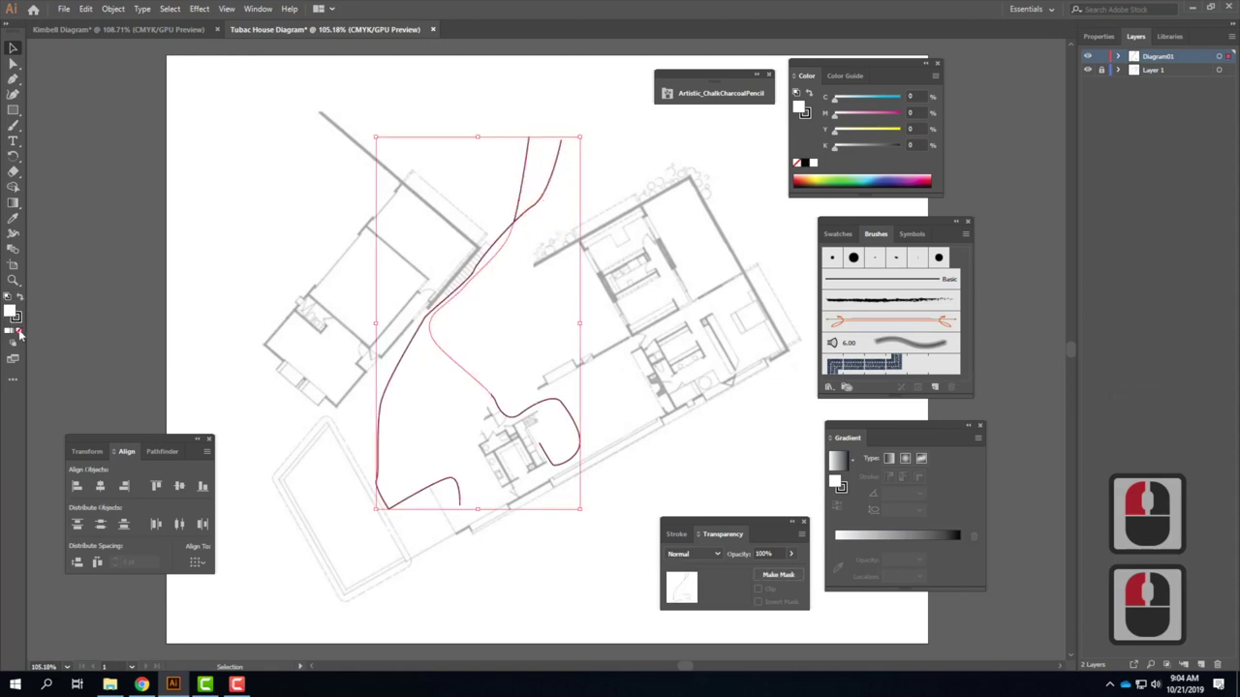
click(18, 332)
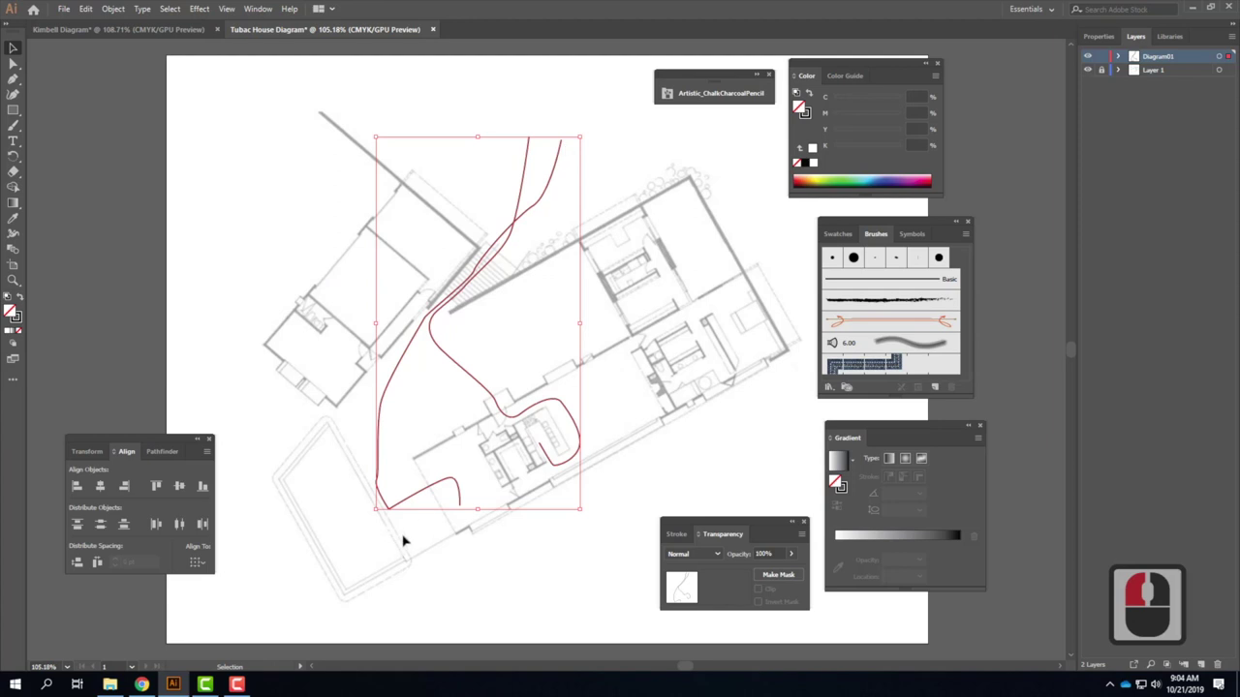
Draw a third Pen path down the stairs and across the courtyard straight into the lower wing's end room.
click(15, 94)
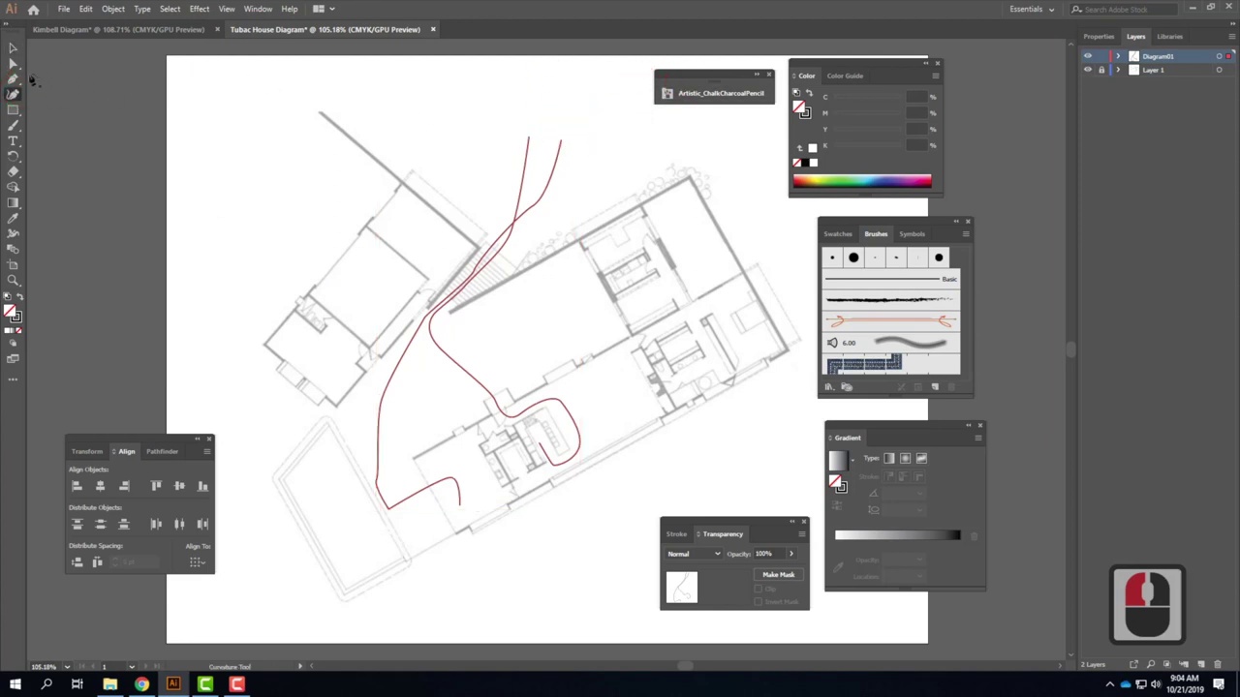
click(13, 79)
click(594, 126)
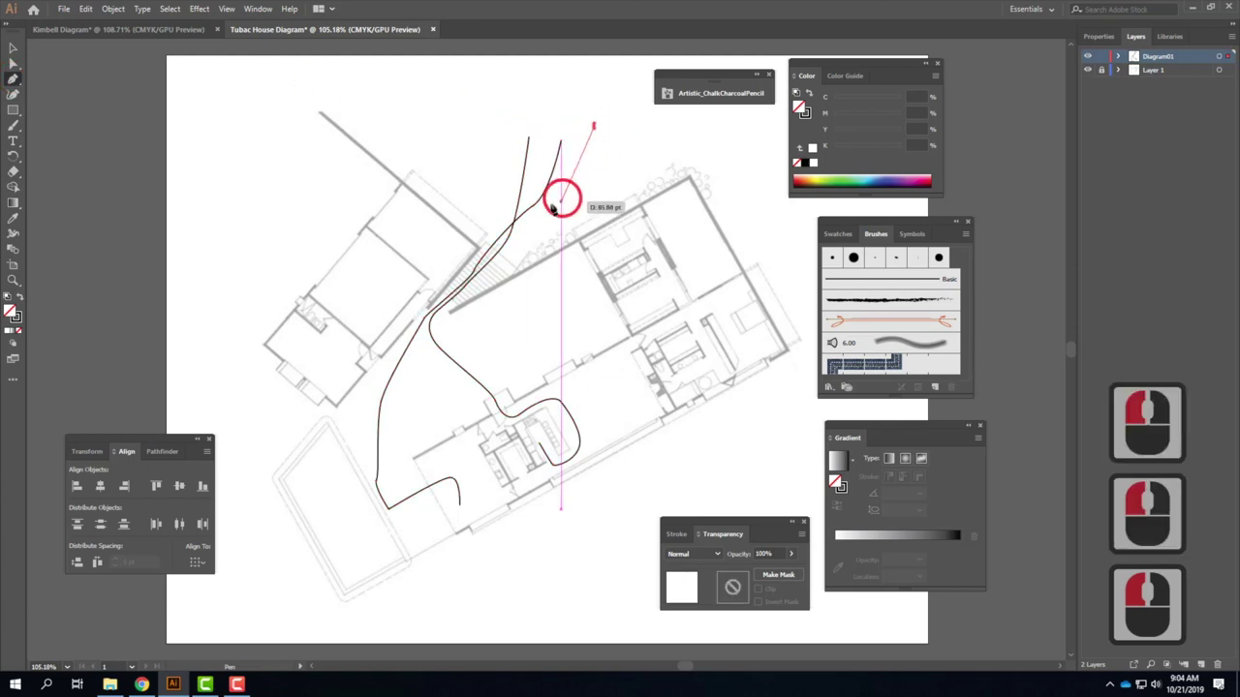
drag(538, 215, 519, 228)
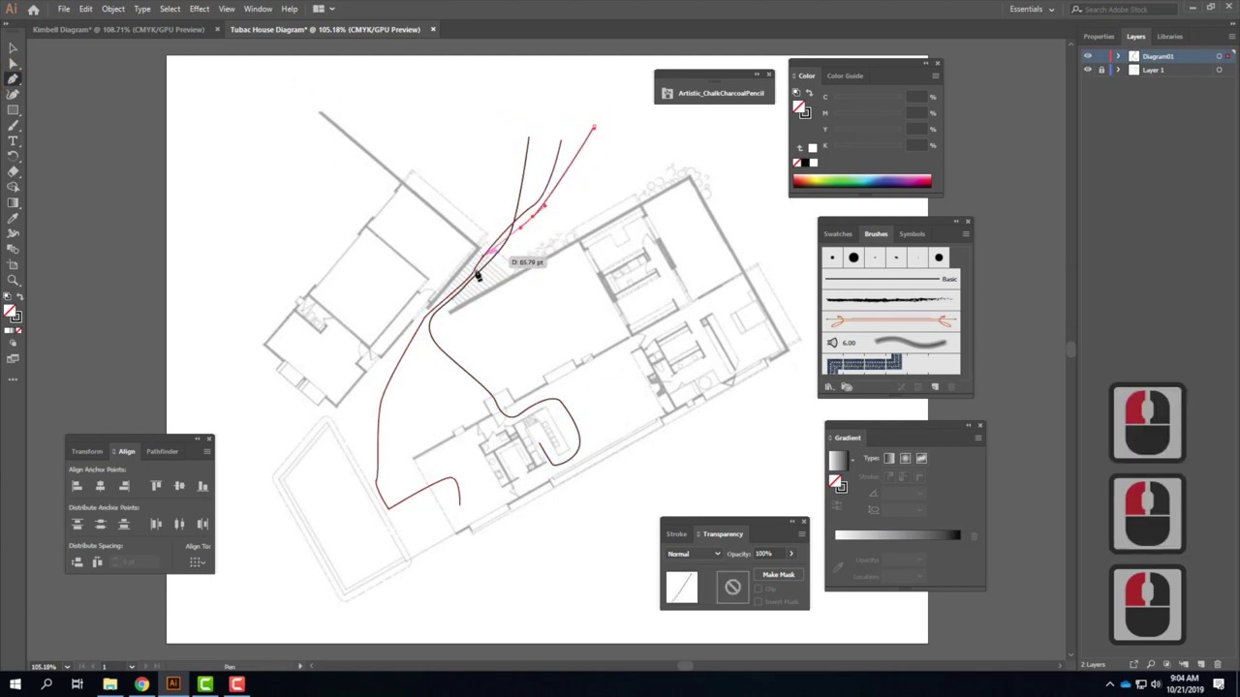
drag(478, 284, 459, 293)
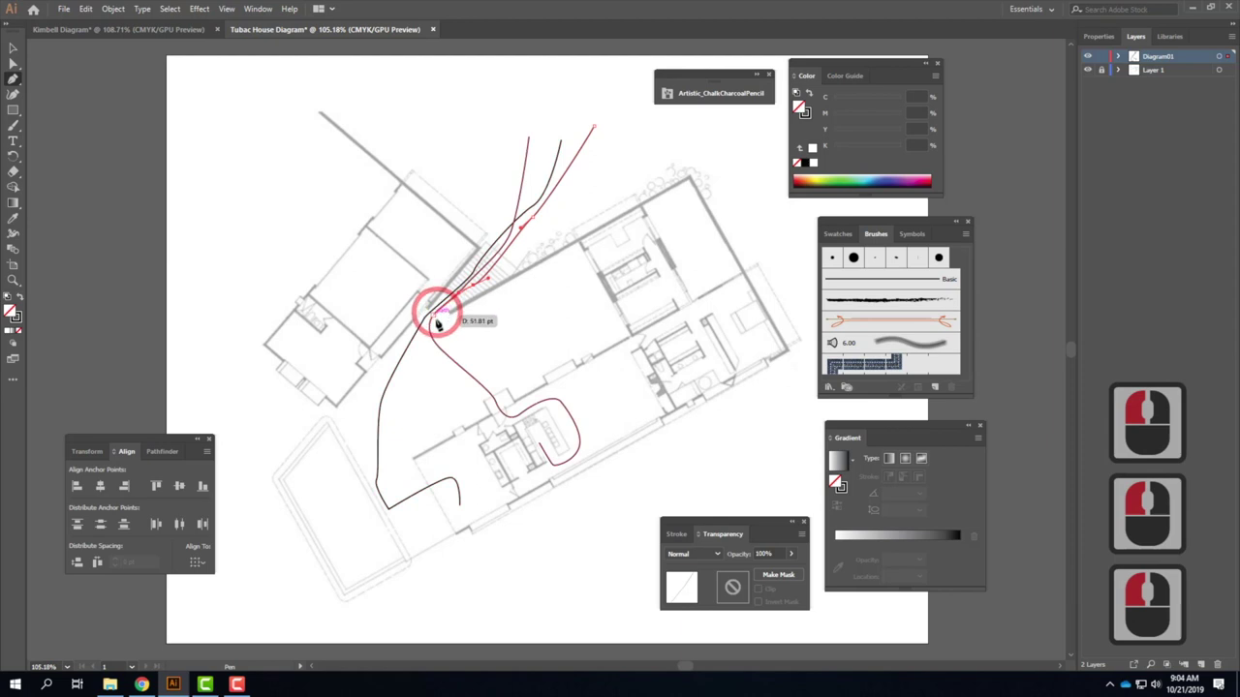
drag(426, 331, 459, 448)
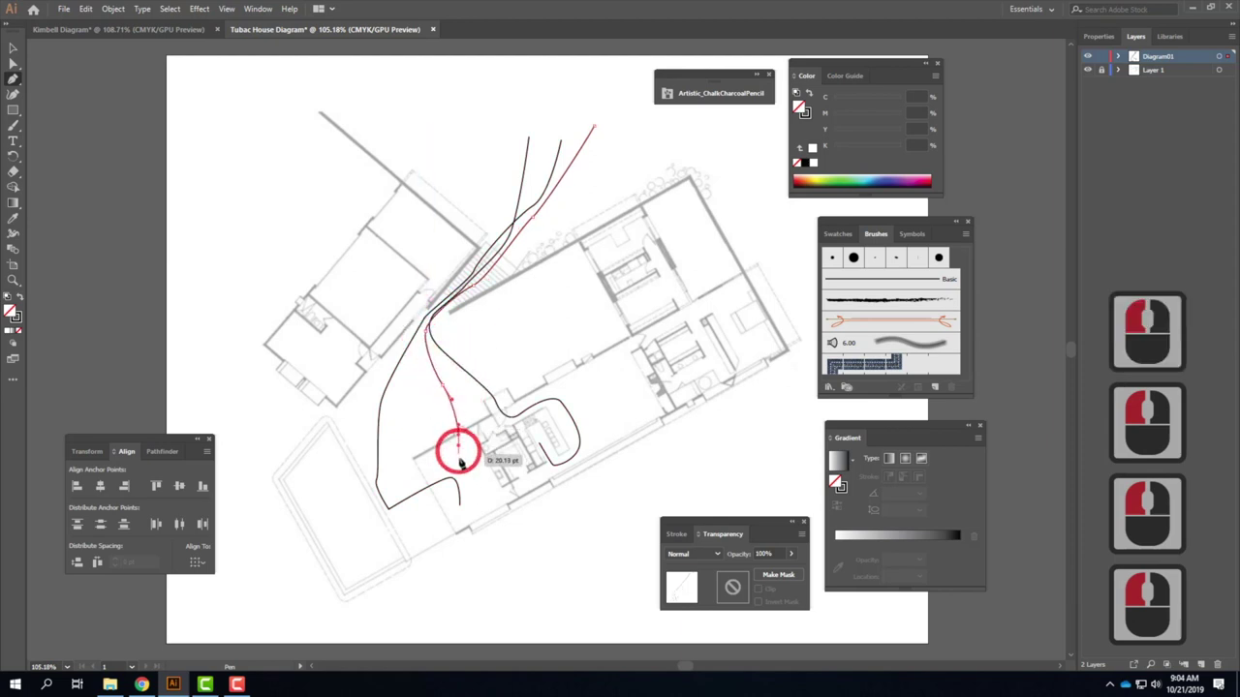
click(460, 469)
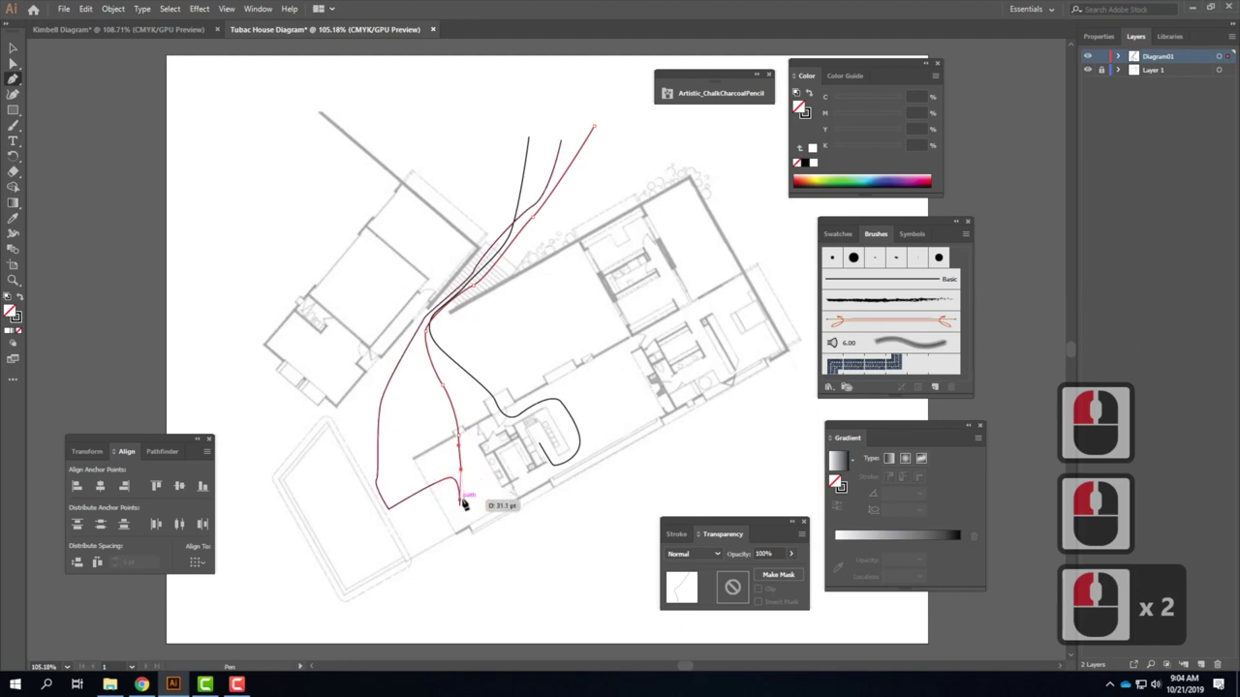
click(463, 499)
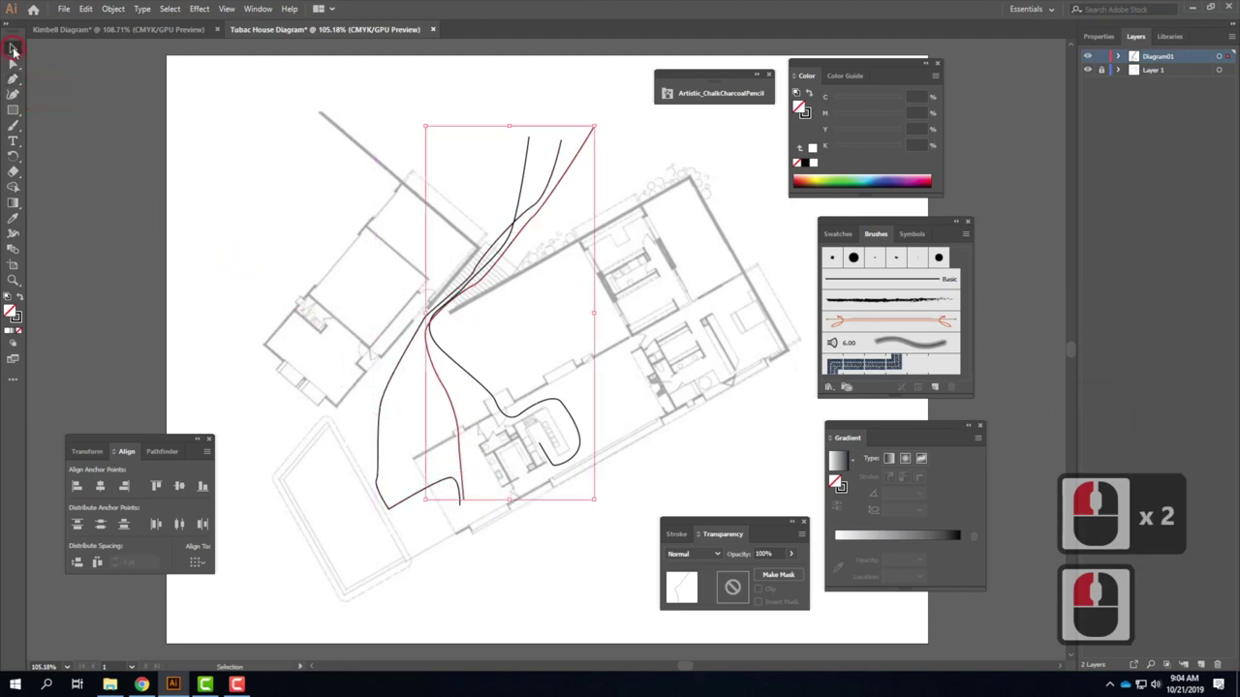
click(14, 94)
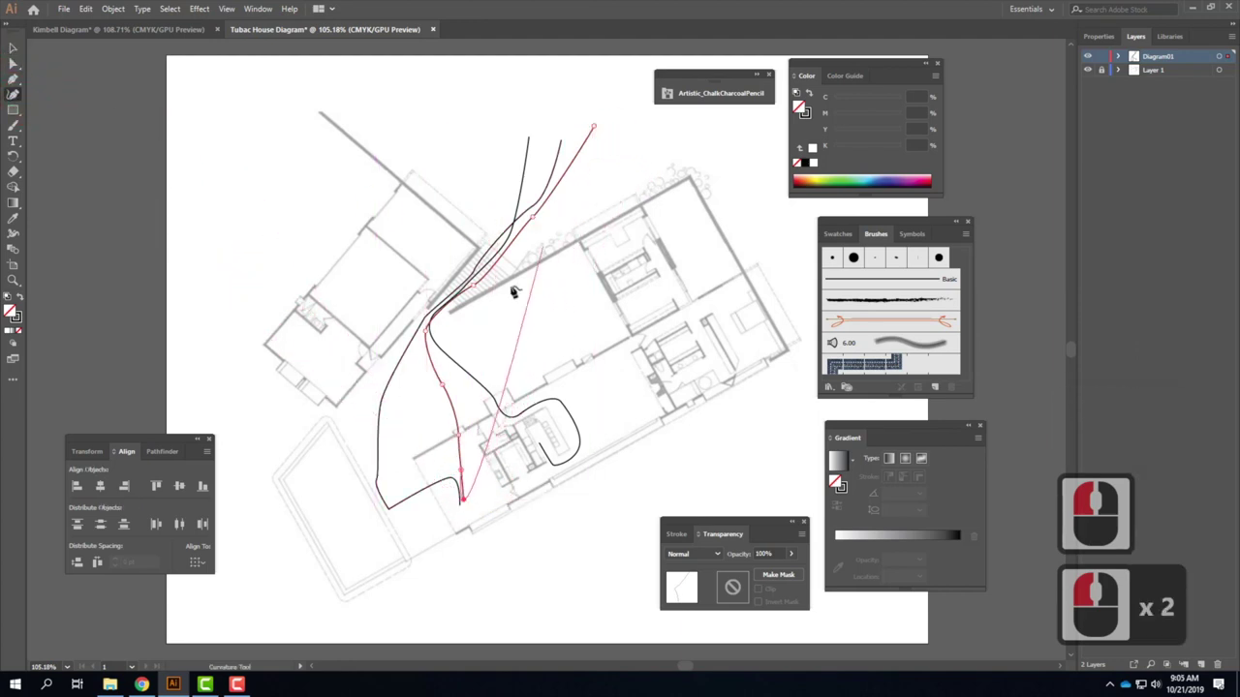
click(14, 48)
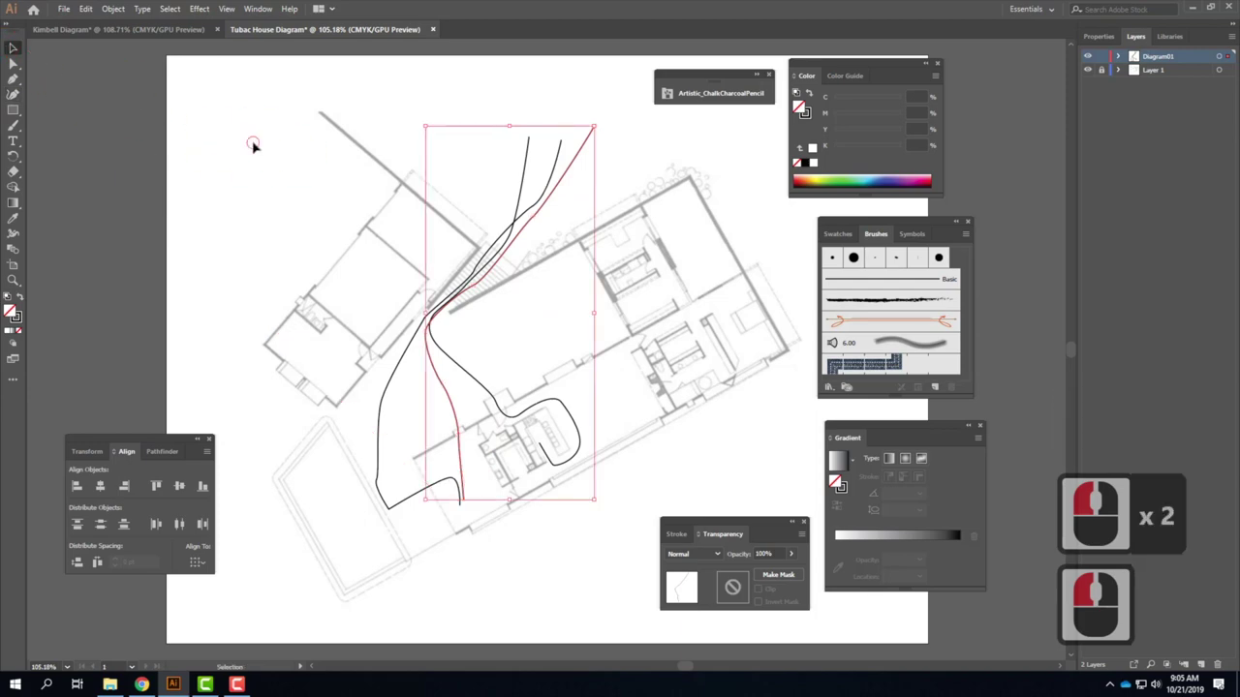
Start a fourth Pen path beside the planting, curving down the stairs and through the courtyard to the lower wing's entrance.
click(14, 64)
click(13, 79)
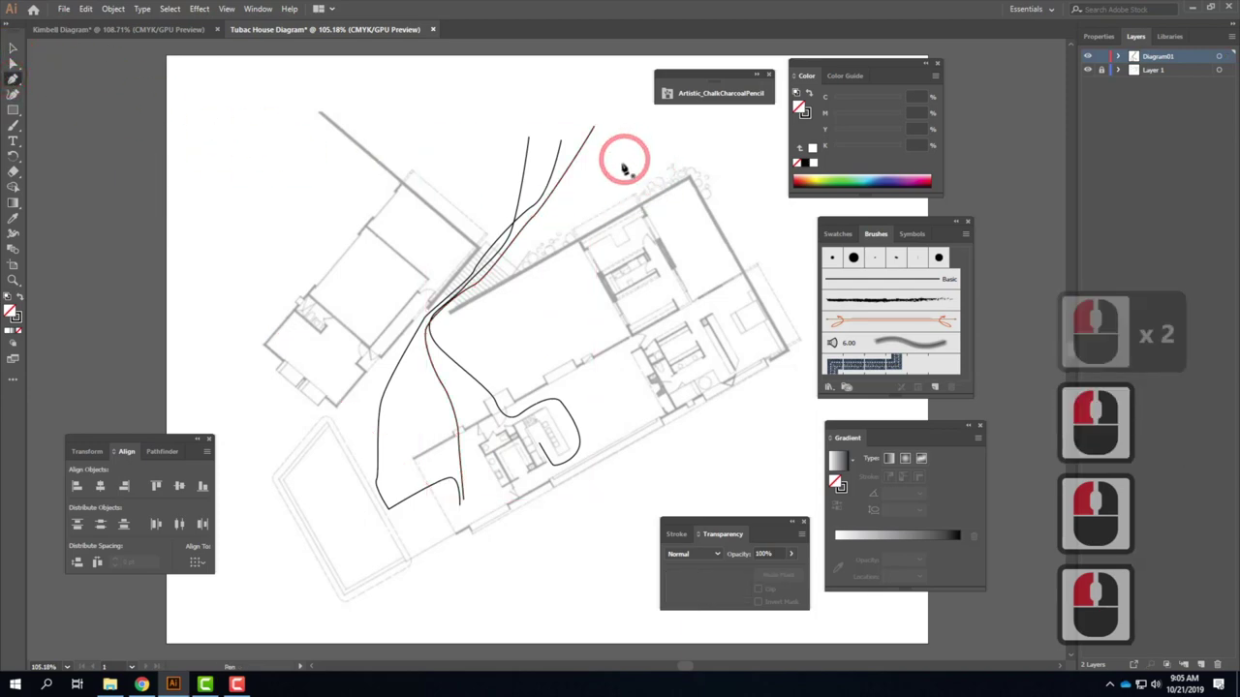
drag(512, 229, 497, 239)
drag(486, 253, 448, 350)
click(482, 359)
click(496, 392)
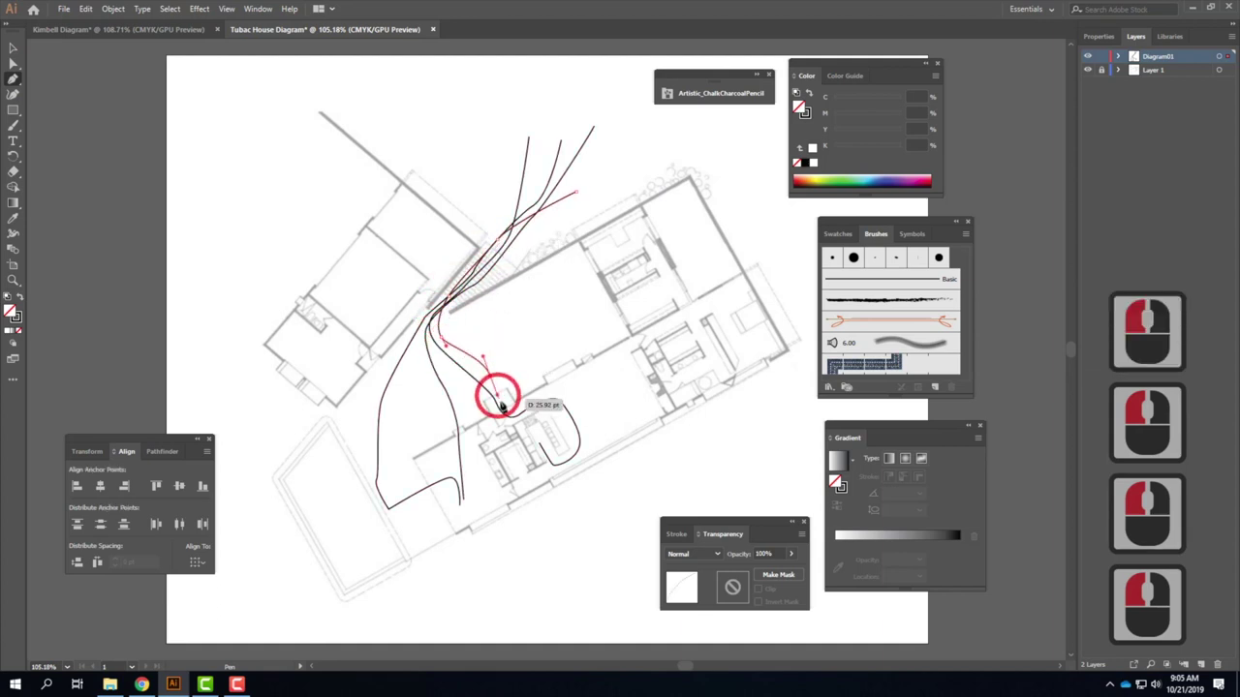
click(504, 413)
Extend the fourth path around the kitchen island alongside the first one and end it there.
click(513, 416)
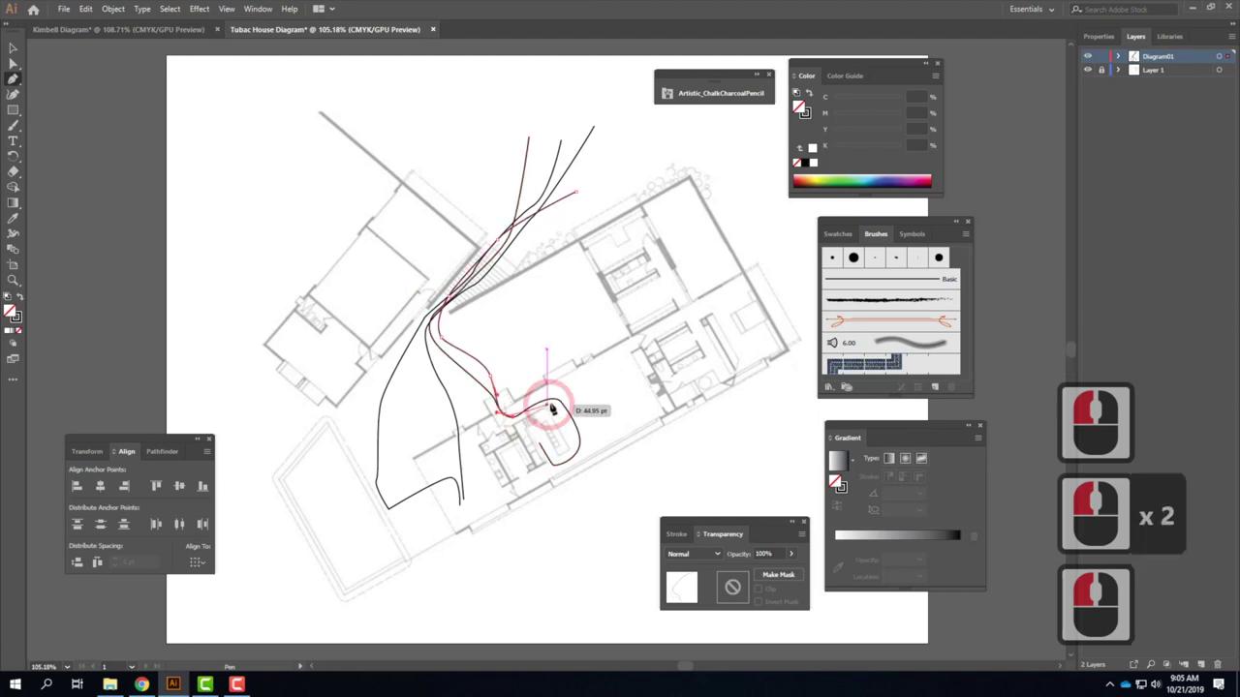
click(559, 398)
click(572, 431)
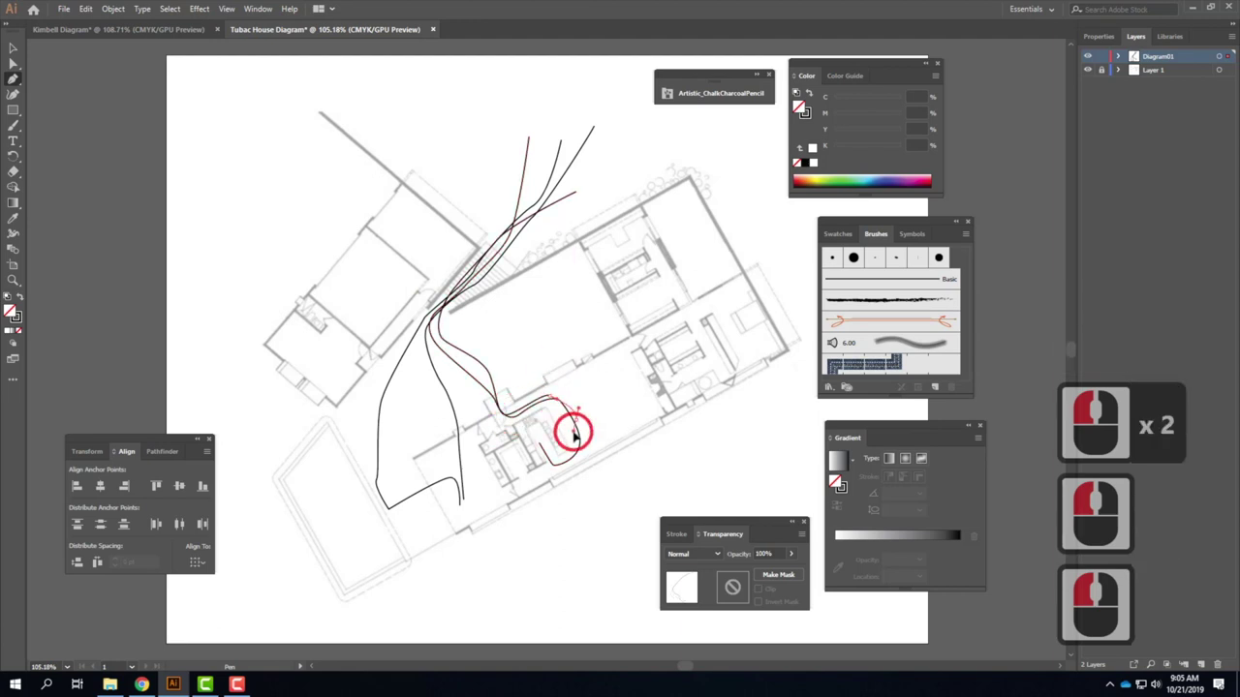
drag(571, 463, 536, 442)
click(536, 447)
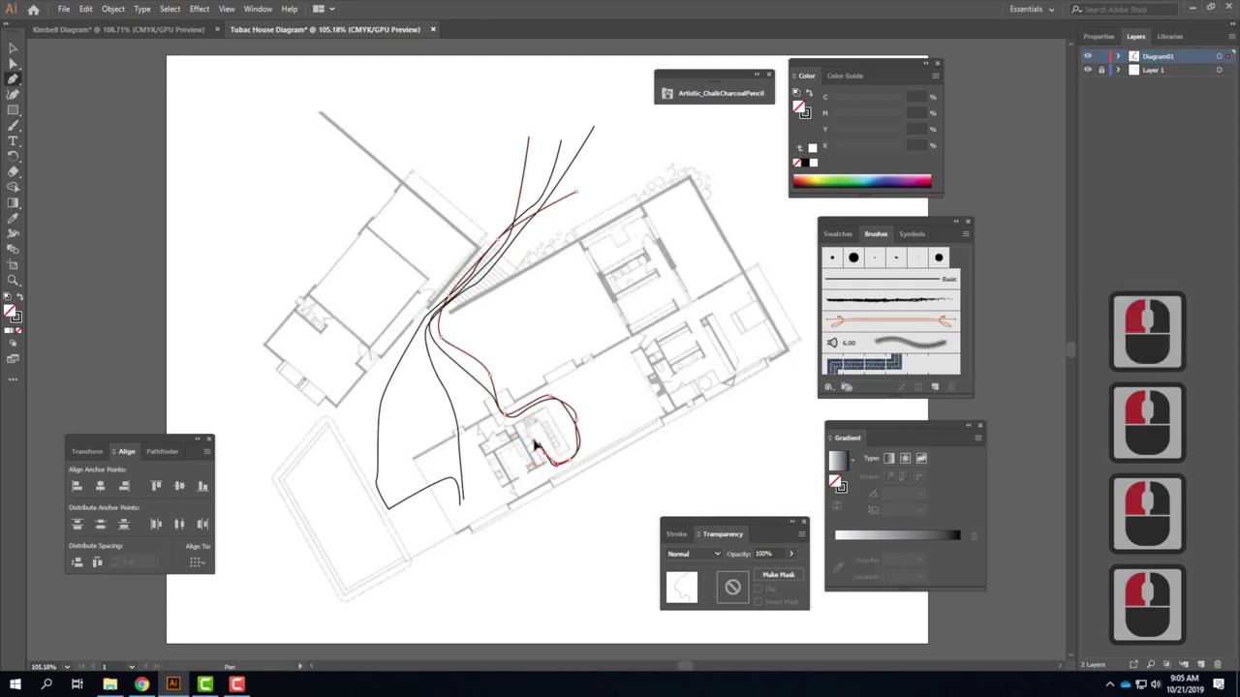
click(533, 442)
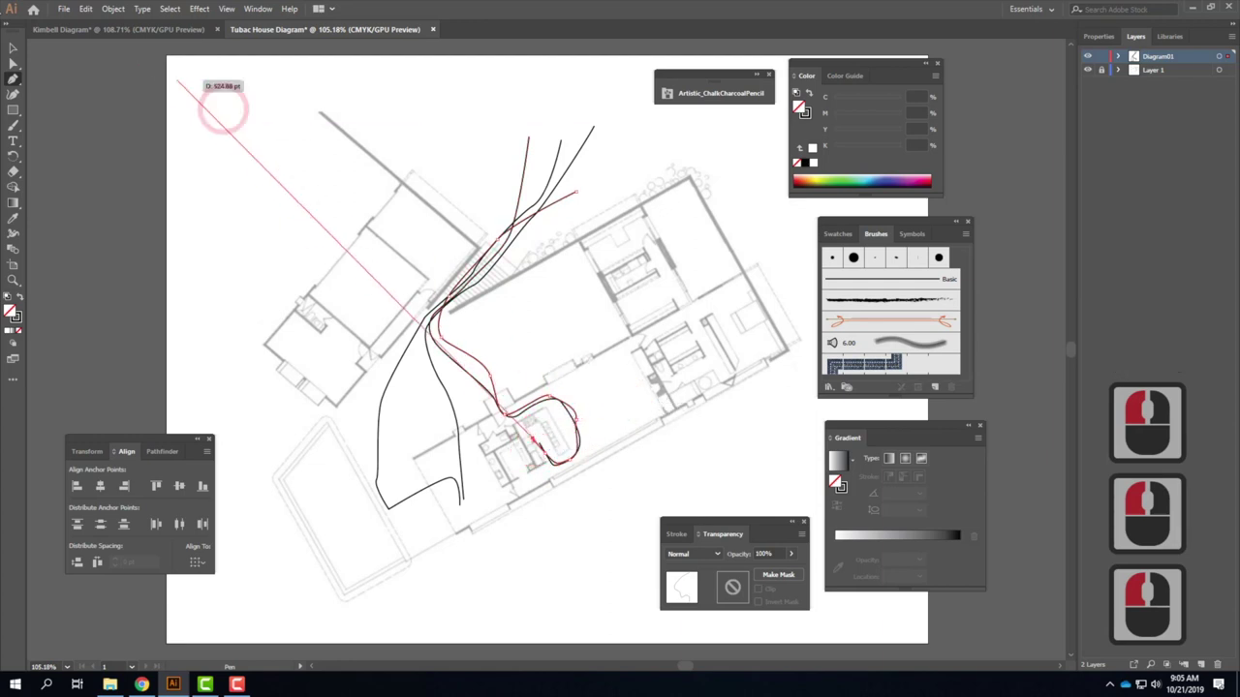
click(14, 48)
Draw a fifth Pen path down the stairs, turning back across the courtyard into the upper wing's rooms, and deselect it.
click(15, 79)
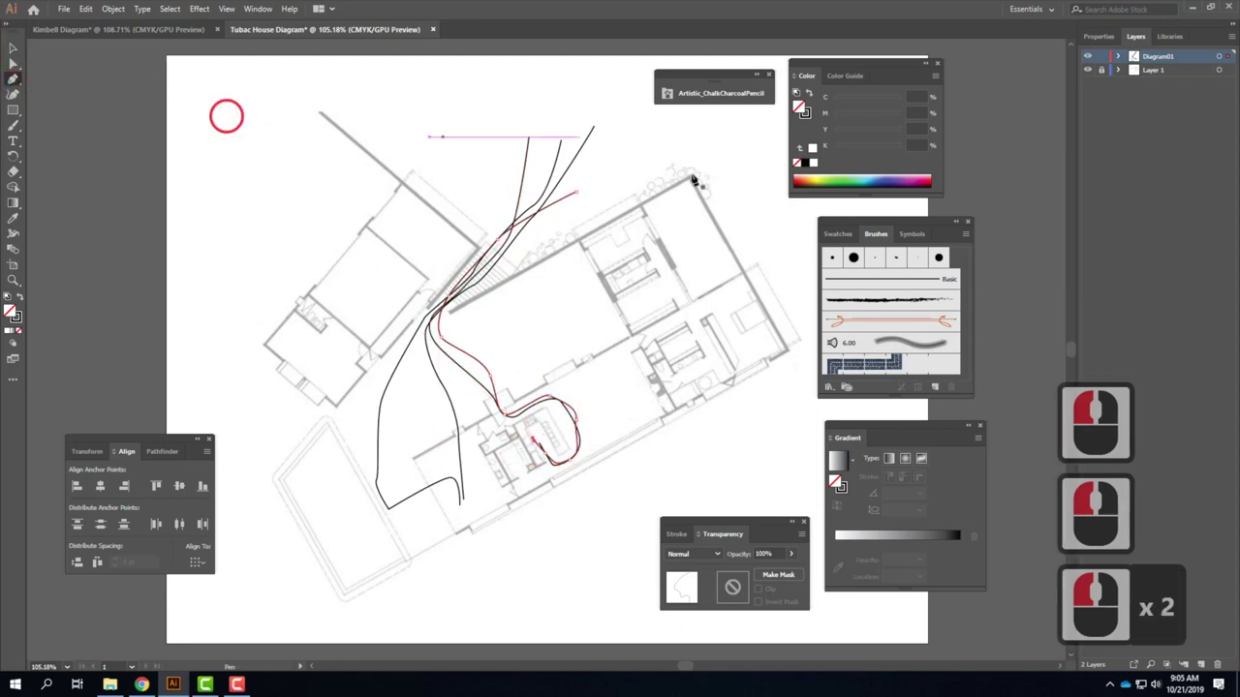
click(507, 157)
drag(497, 223, 449, 360)
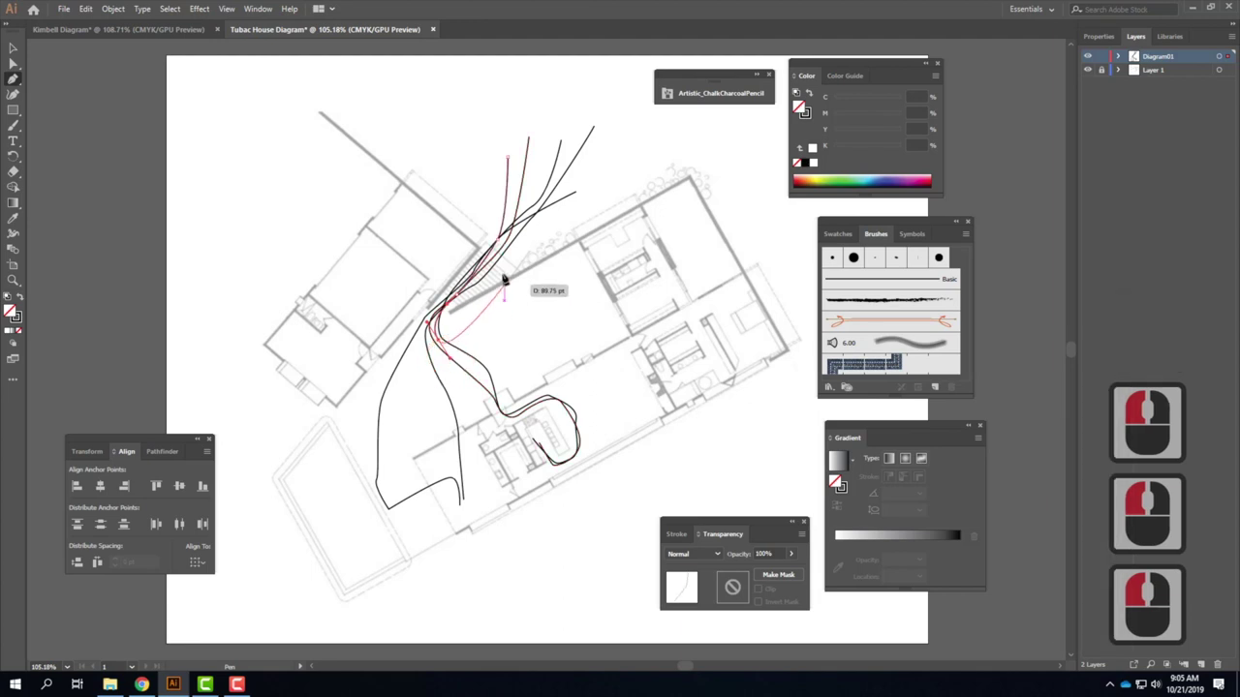
click(586, 327)
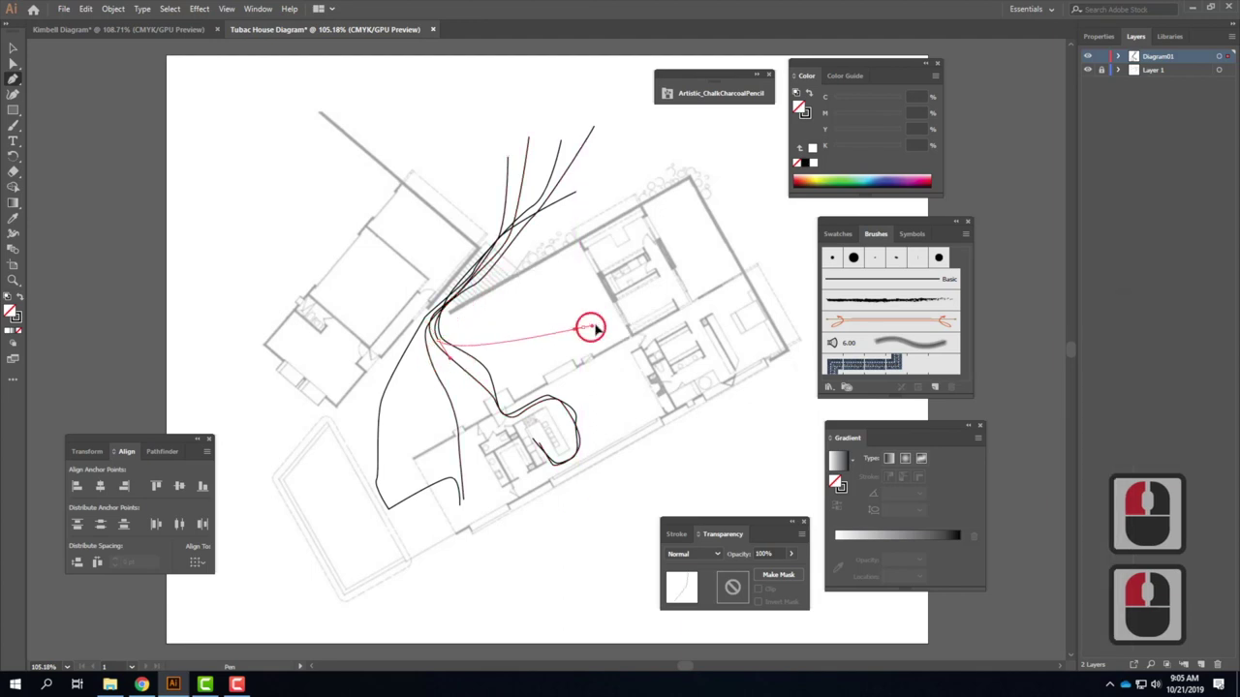
click(667, 287)
click(659, 264)
click(645, 251)
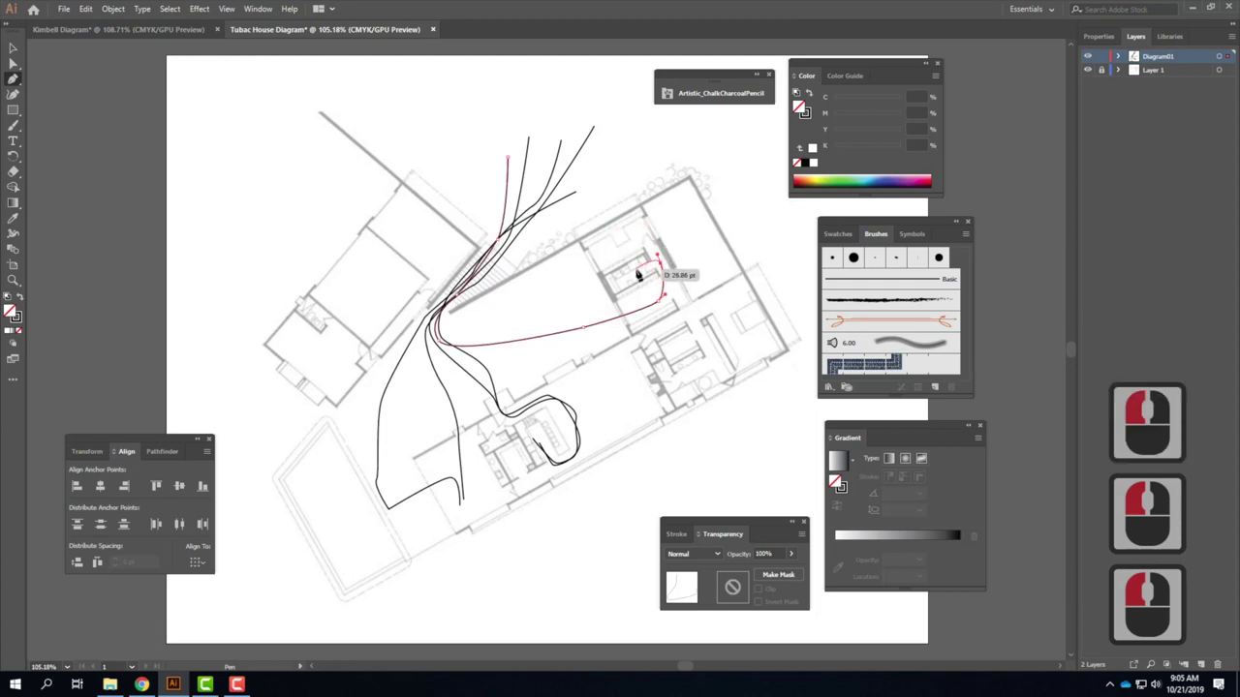
click(630, 271)
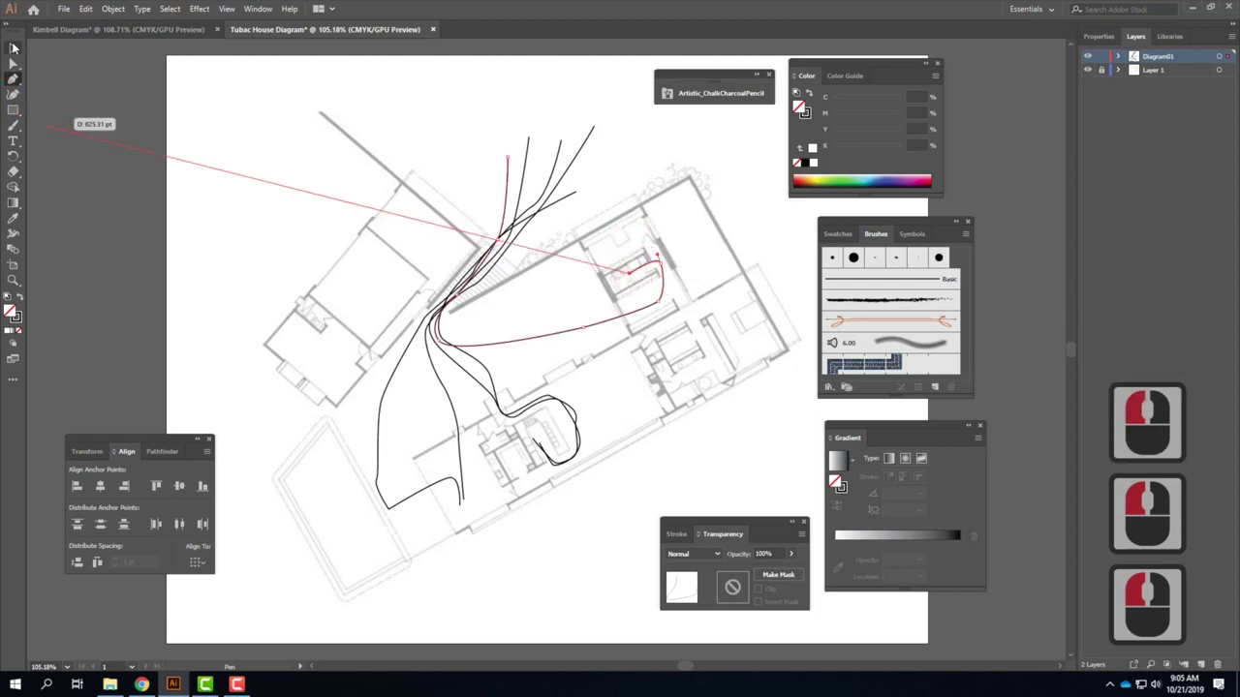
click(14, 46)
click(512, 249)
click(545, 125)
click(468, 267)
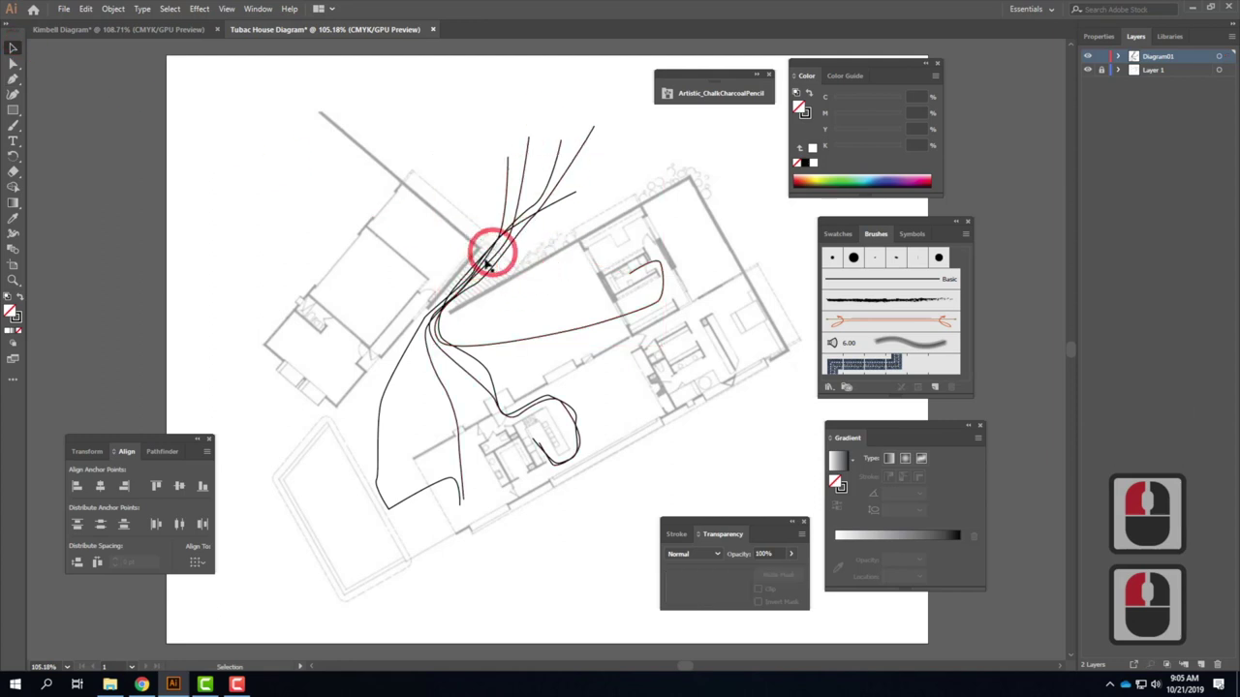
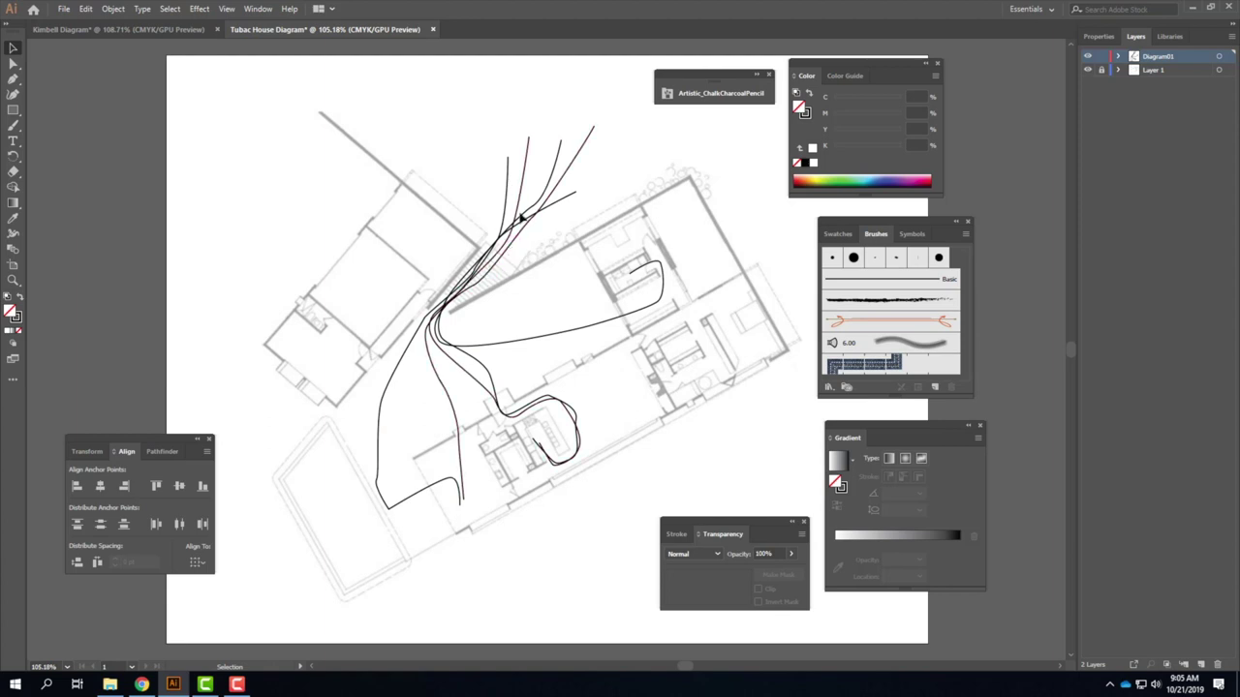
Select all five circulation paths and set their stroke colour to red (C 15.76, M 100, Y 100, K 6.44).
click(492, 172)
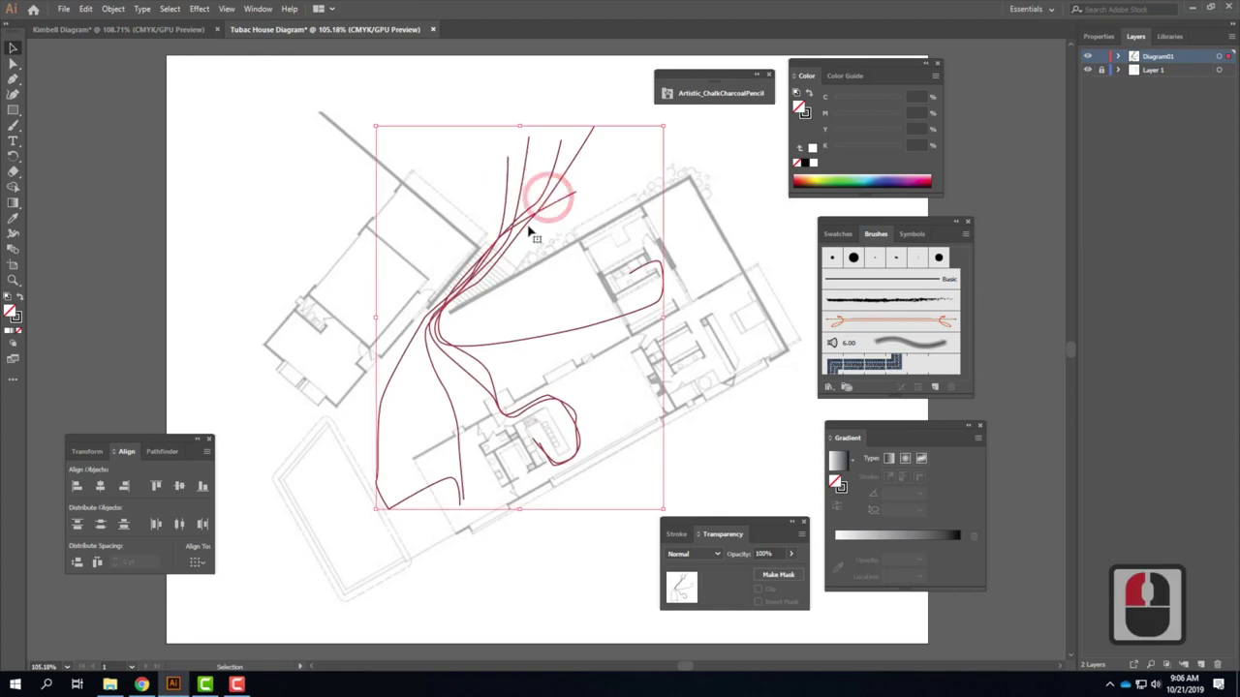
click(15, 320)
double_click(16, 320)
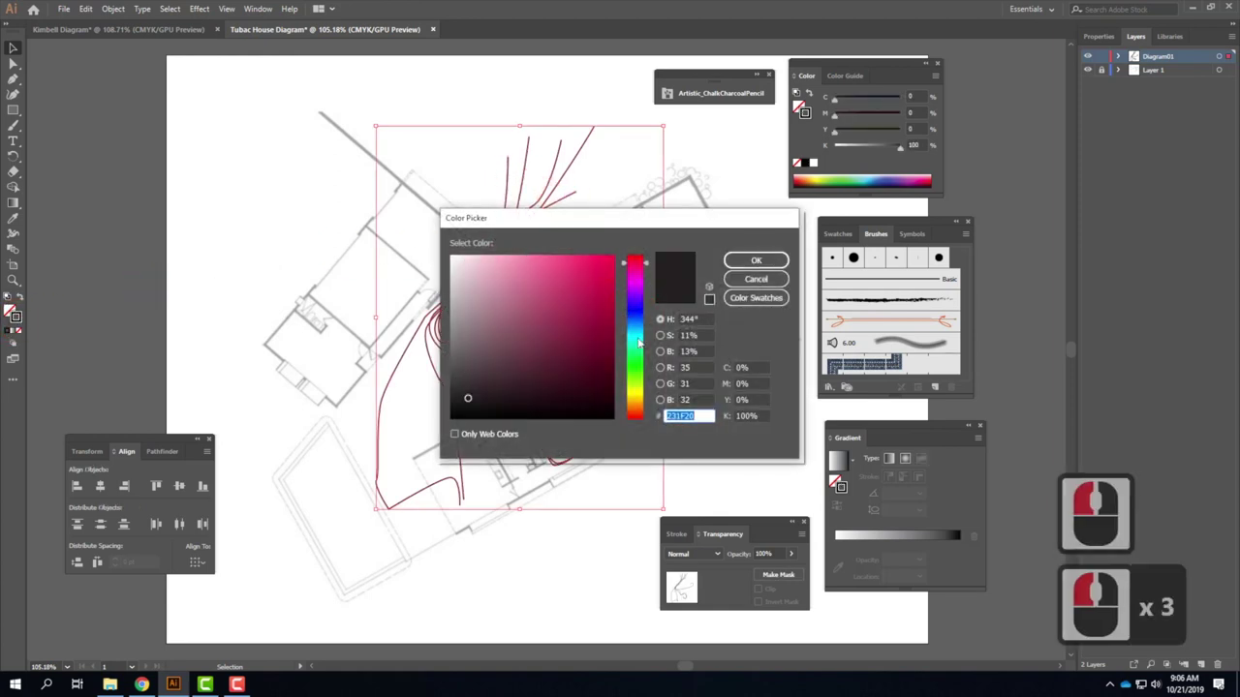
click(633, 418)
click(602, 293)
click(773, 263)
click(1060, 346)
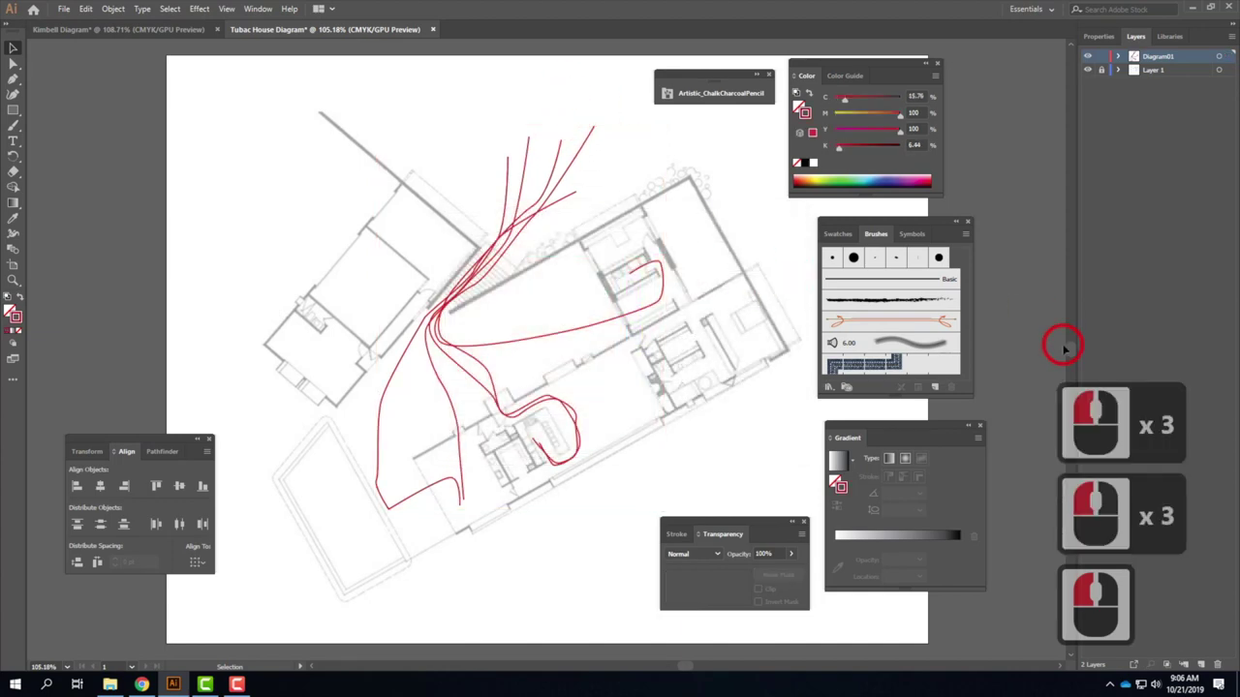
Turn the red circulation paths' strokes into dashed lines with a 12 pt dash, and deselect them.
click(462, 243)
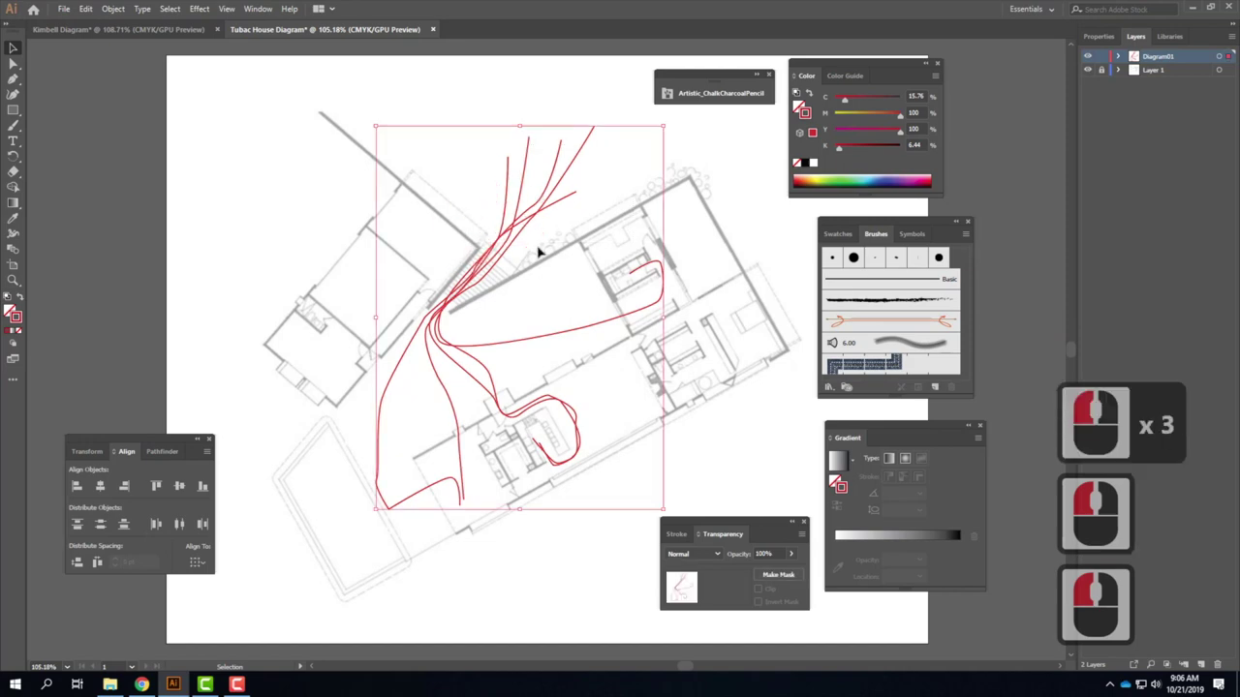
click(1099, 35)
click(1114, 200)
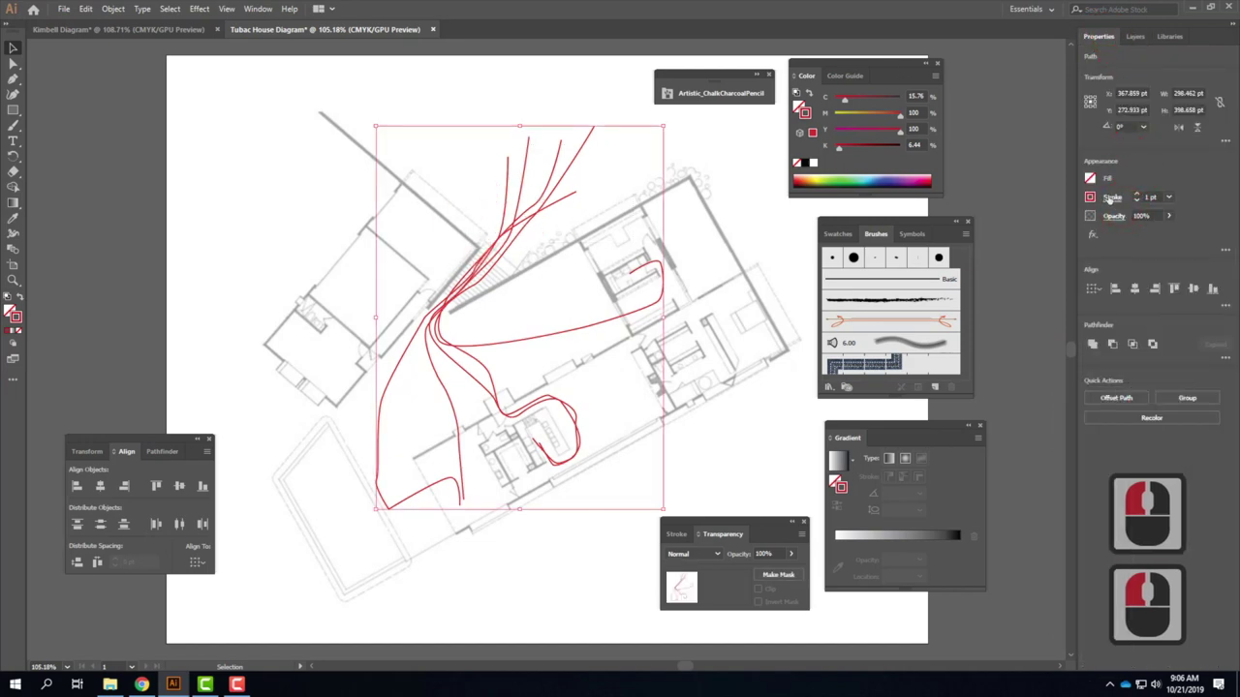
click(1114, 200)
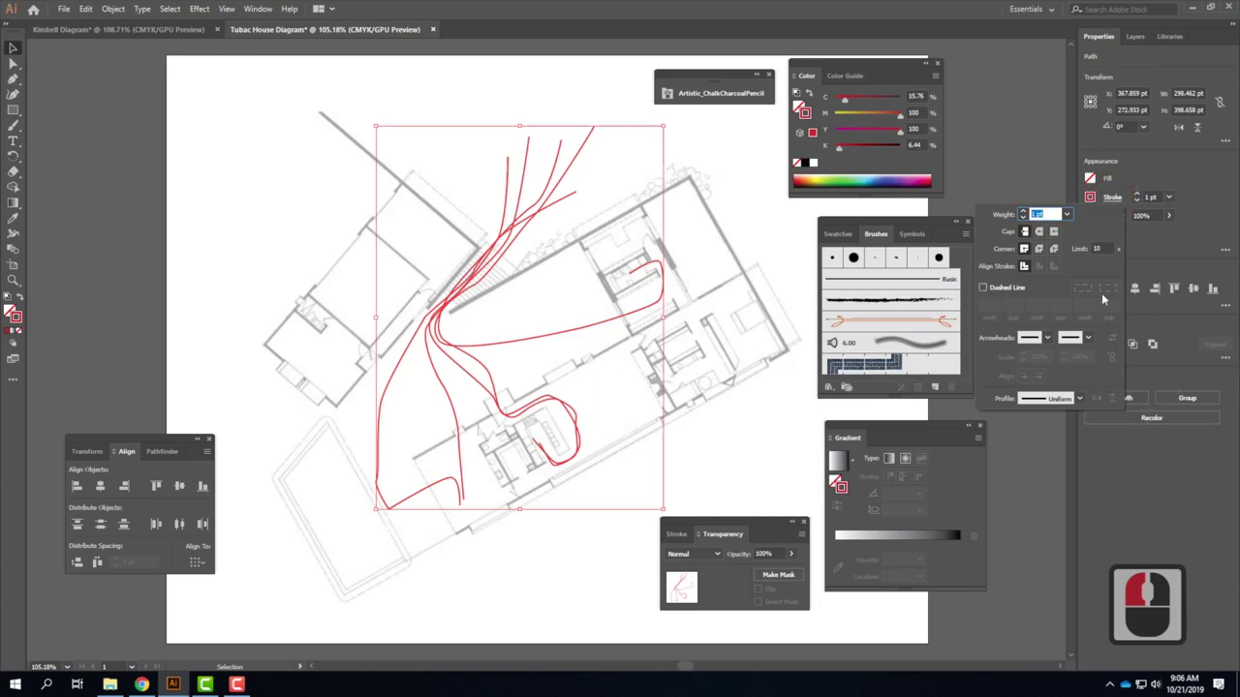
click(982, 288)
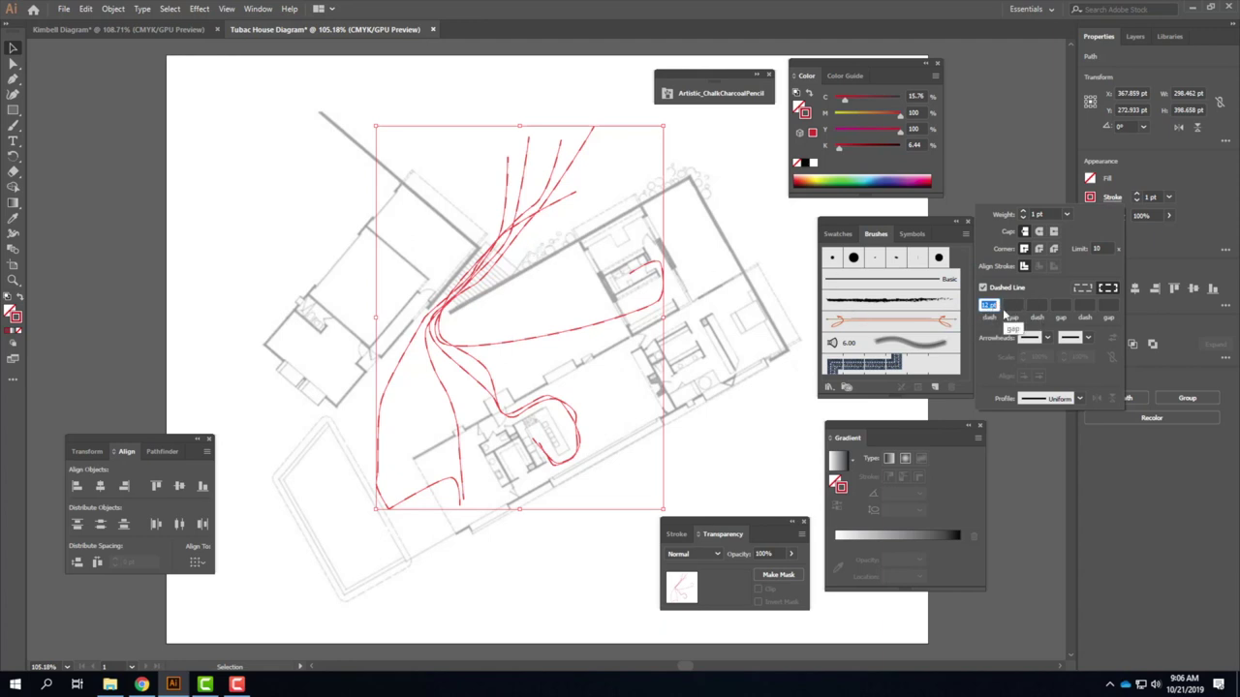
click(682, 132)
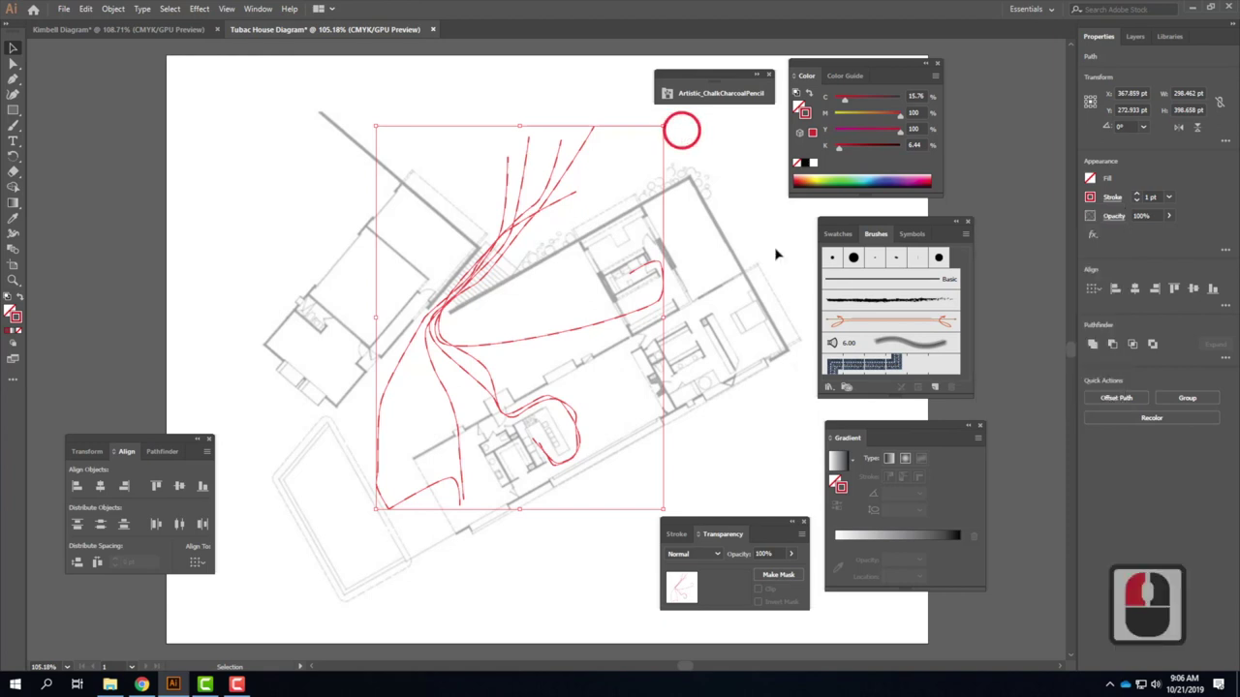
click(764, 171)
click(814, 436)
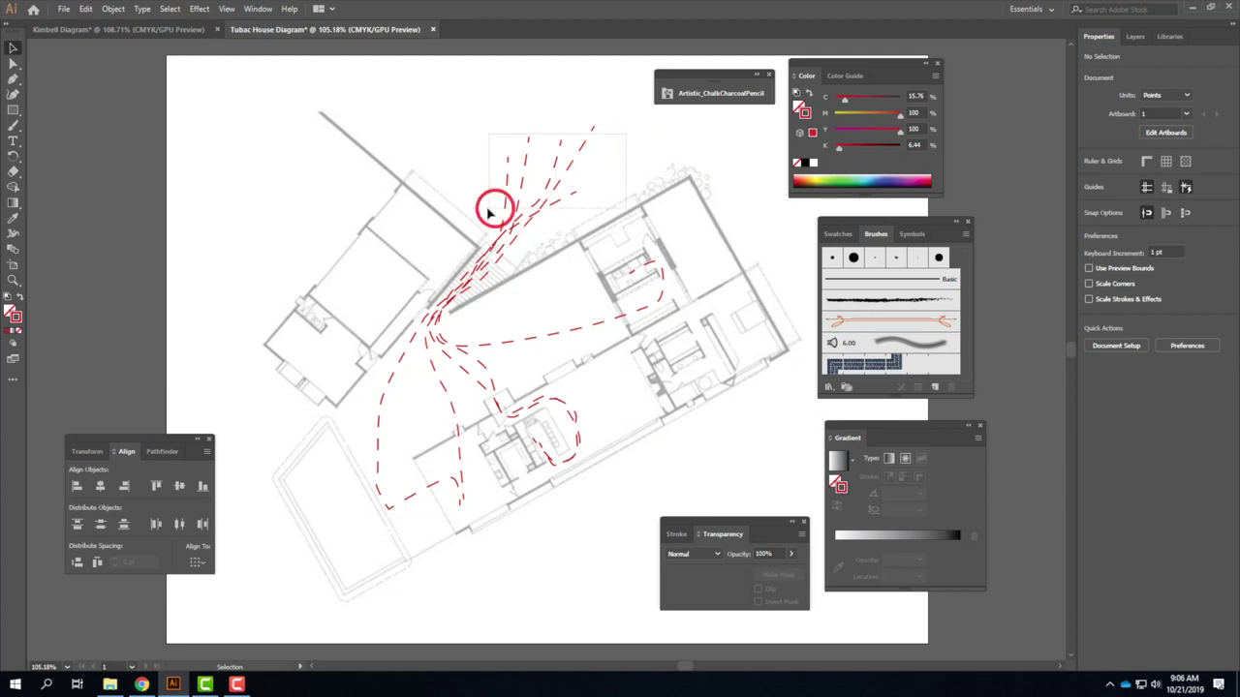
Set the circulation paths' dash pattern to a 2 pt dash and 2 pt gap, and deselect them.
click(575, 161)
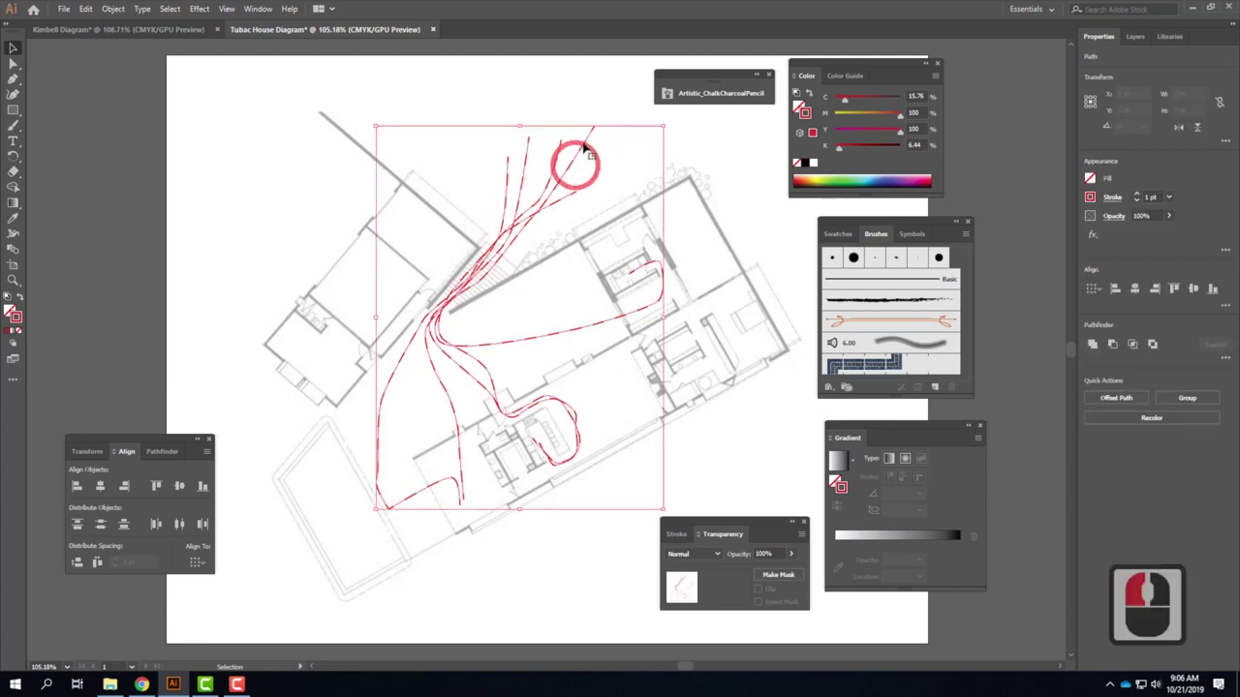
click(1112, 199)
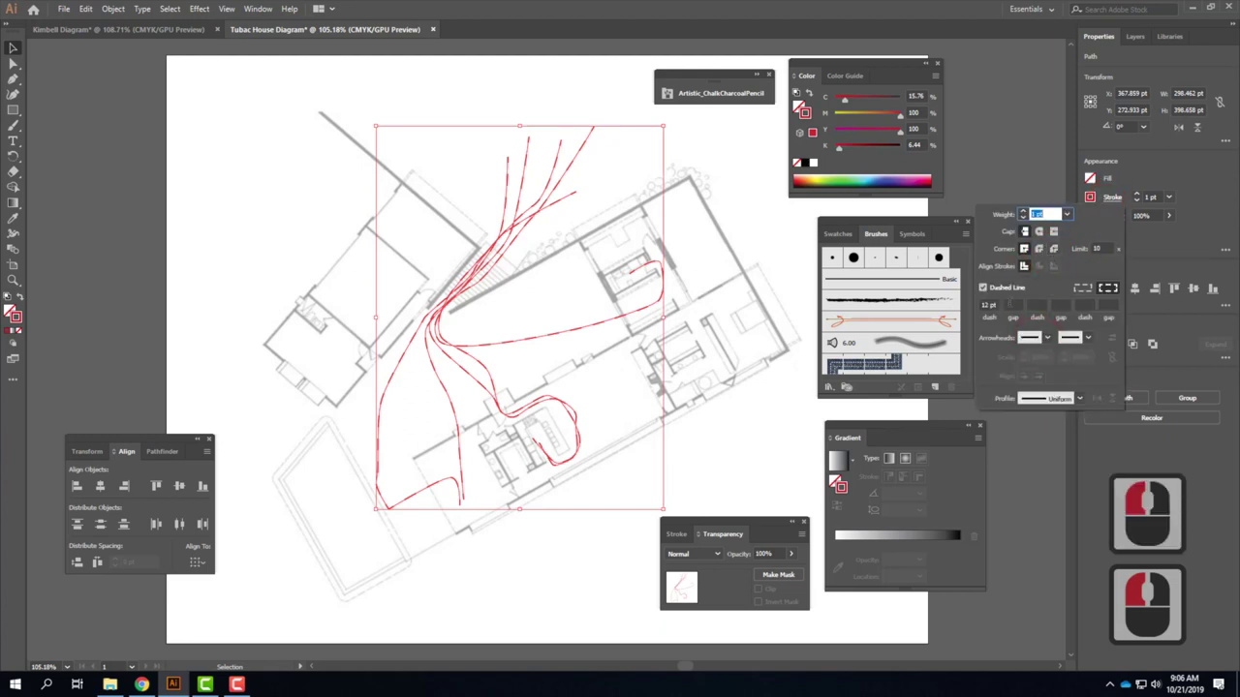
click(955, 304)
text(2)
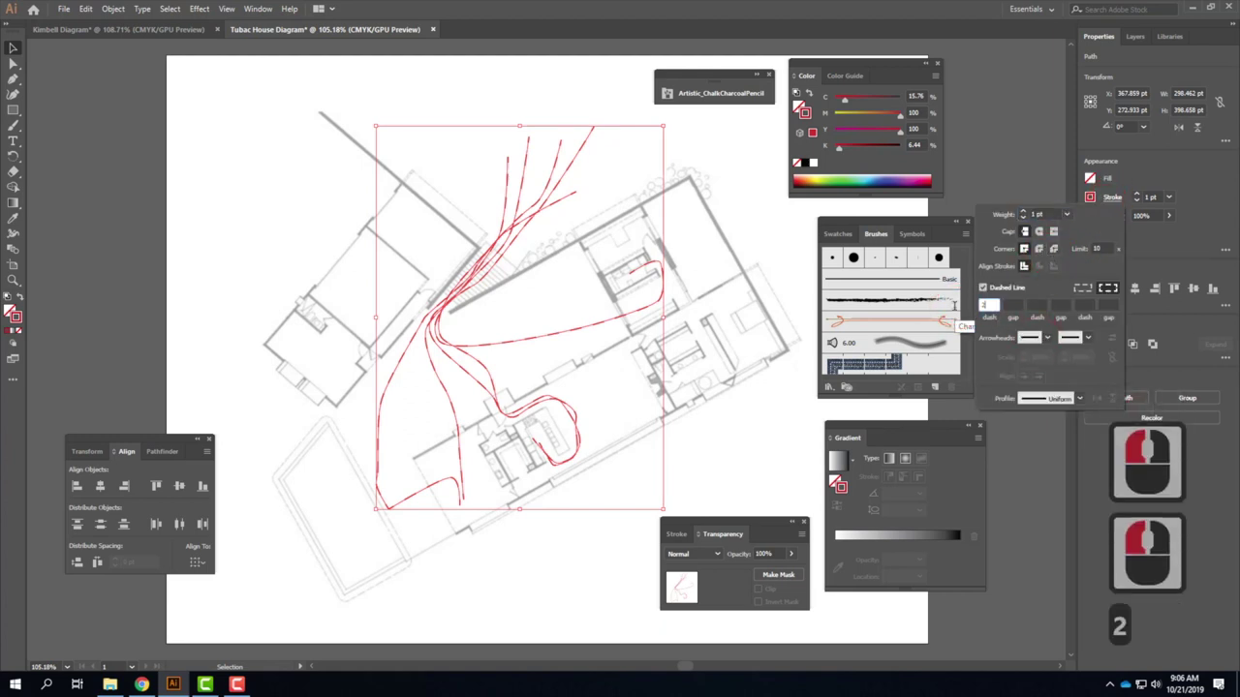
key(Tab)
text(2)
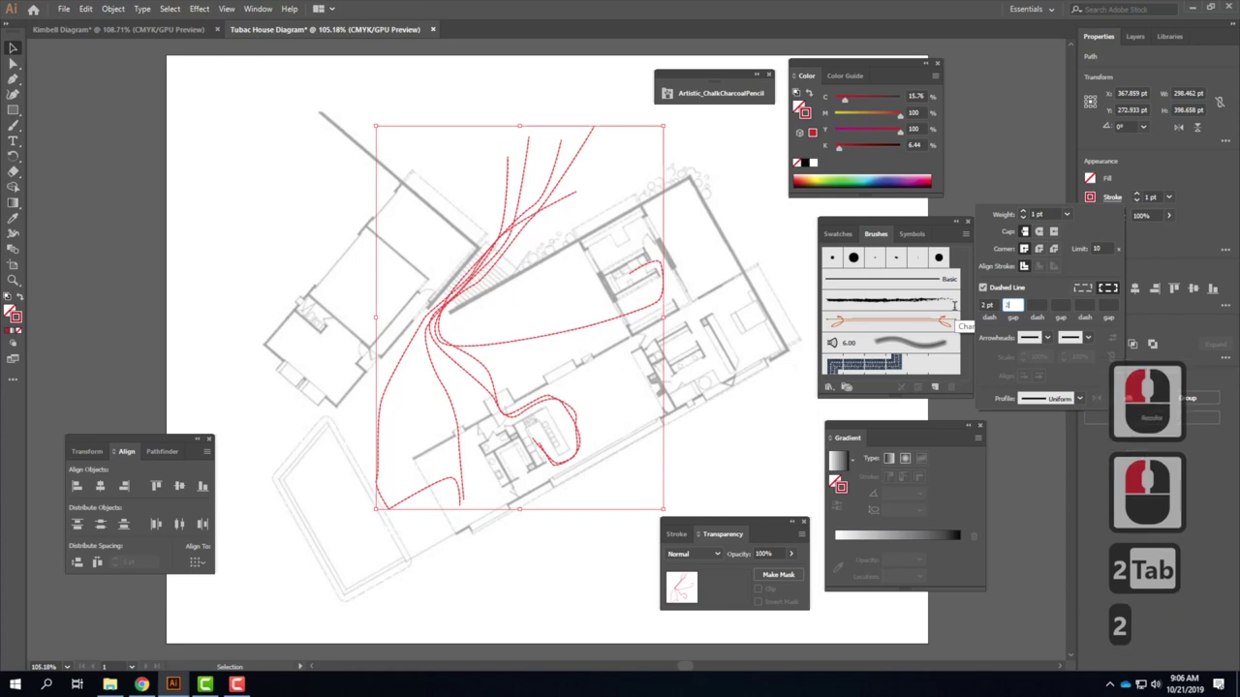
key(Tab)
click(820, 320)
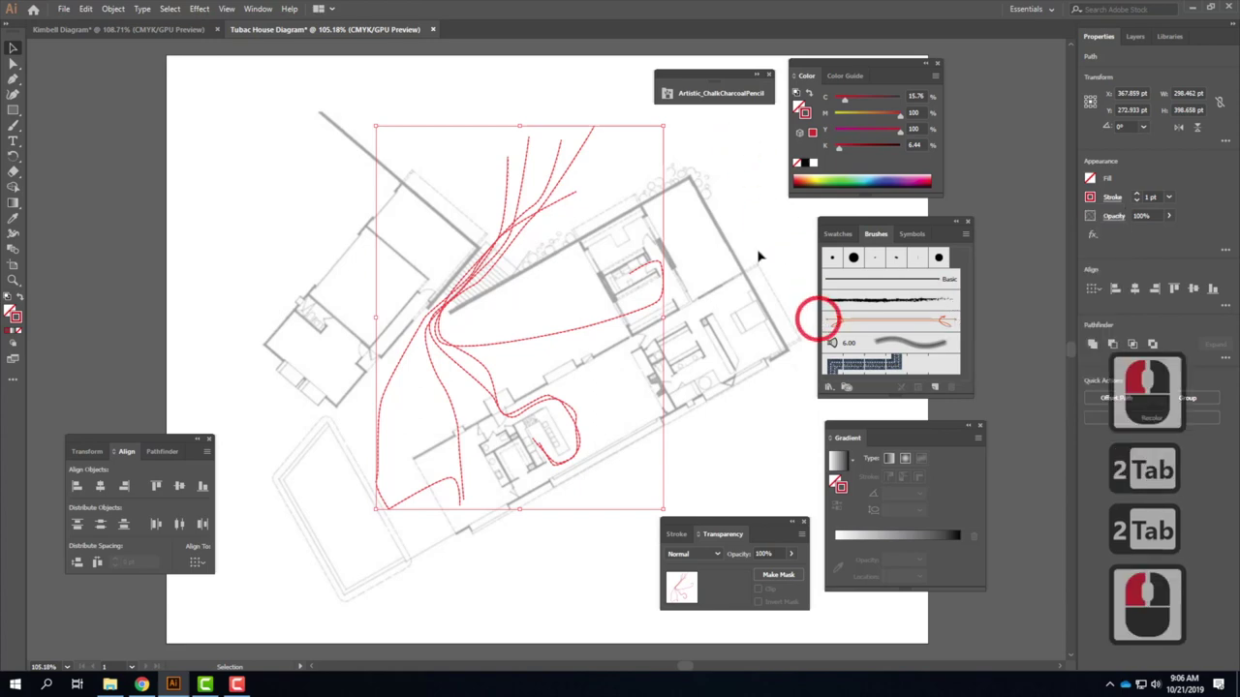
click(712, 131)
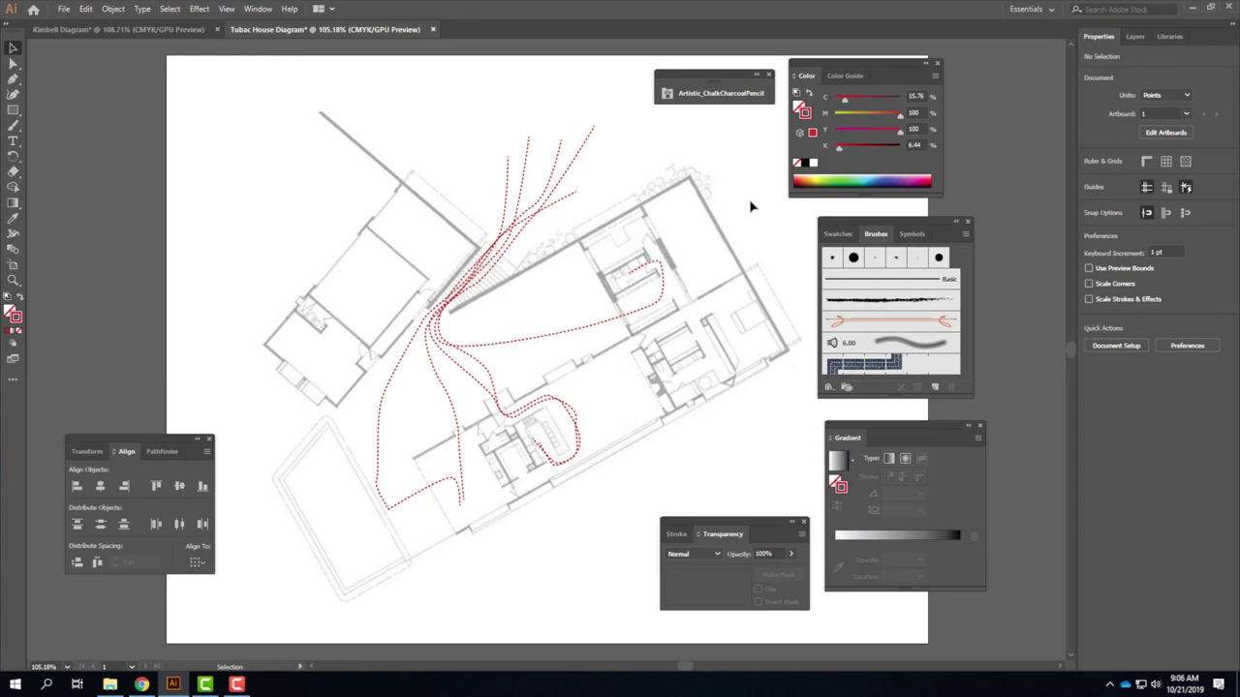
Set the circulation paths' dash length to 4 pt, and deselect them.
click(588, 133)
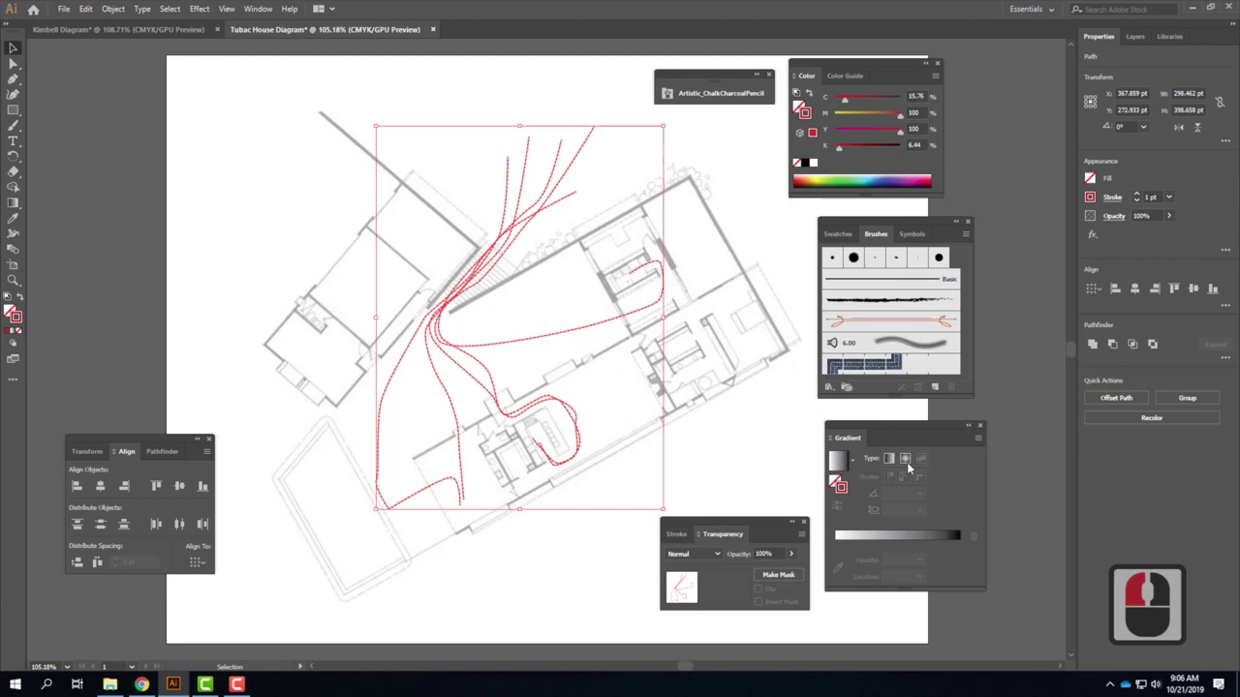
click(1114, 198)
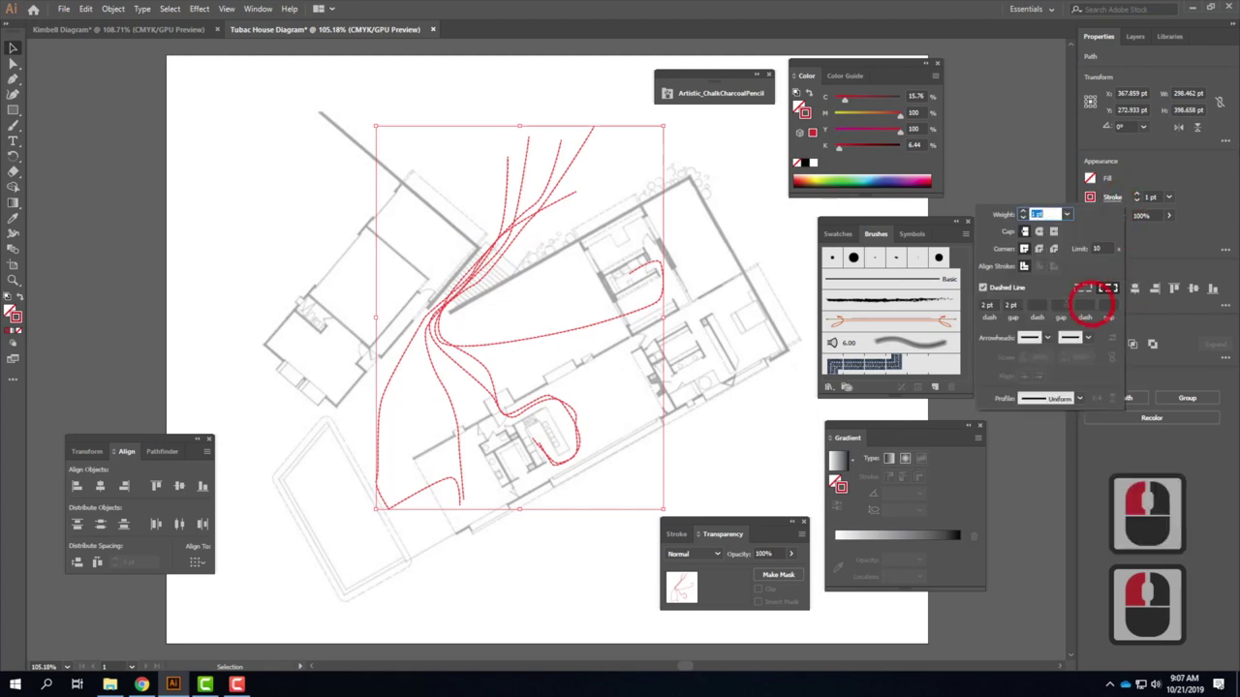
click(988, 305)
text(4)
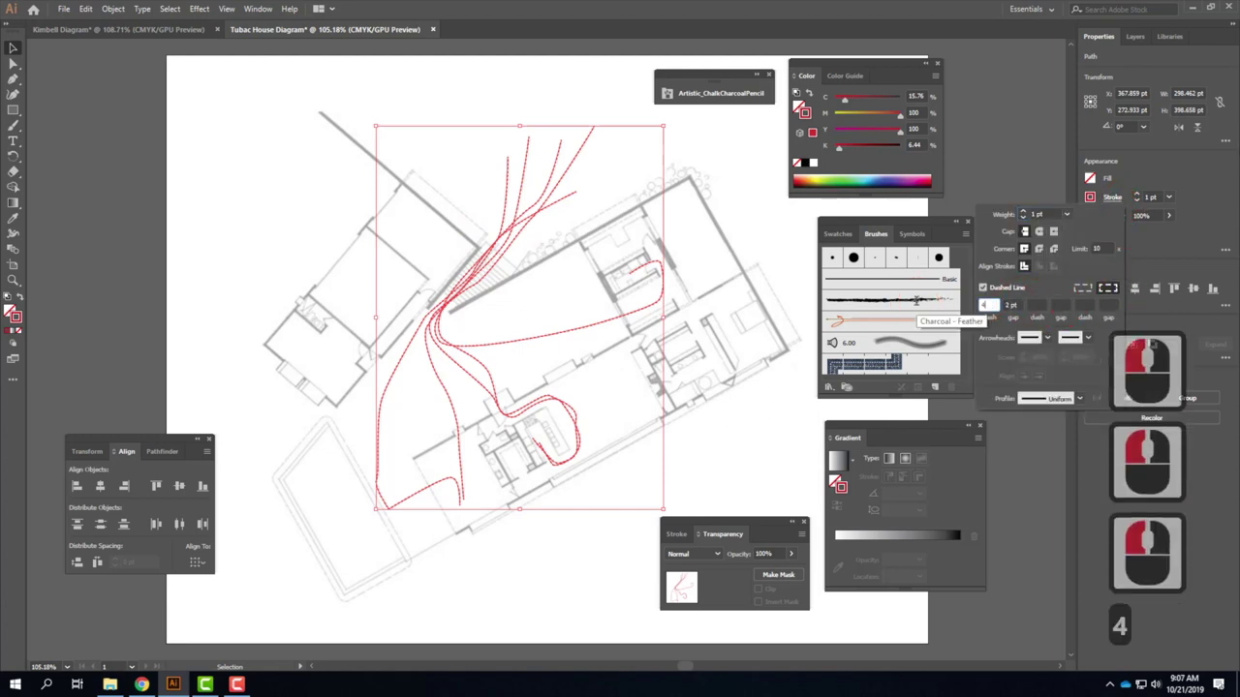
key(Tab)
click(703, 145)
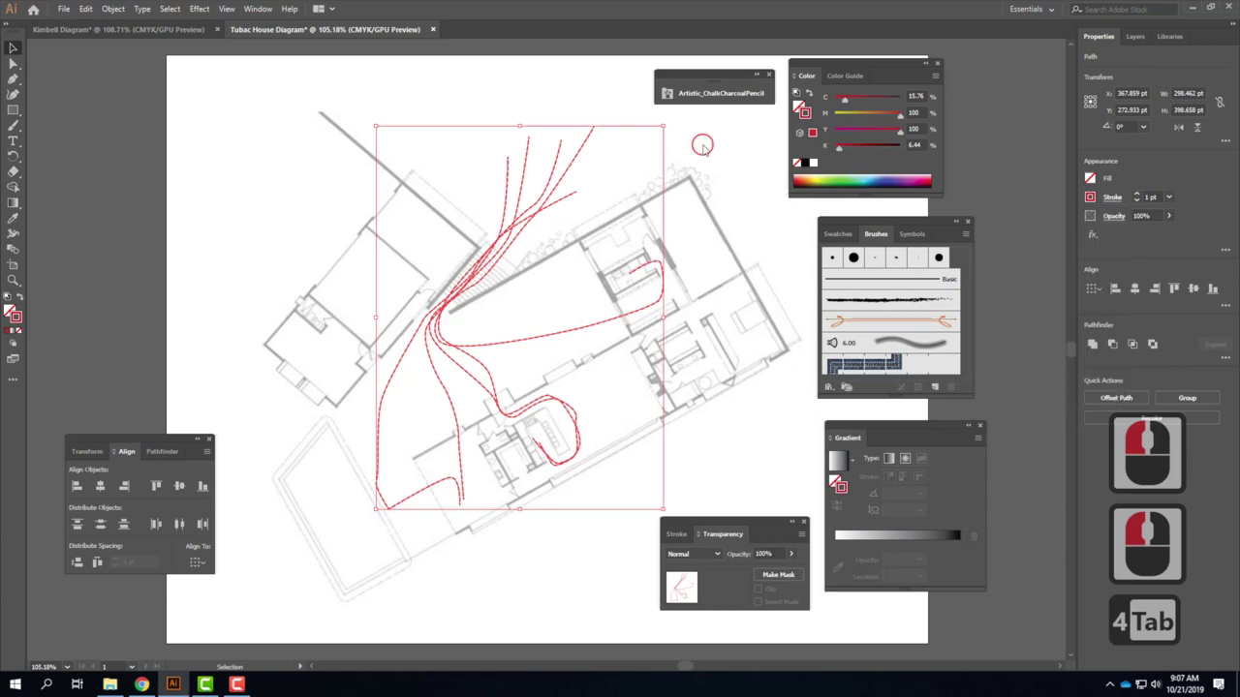
click(712, 149)
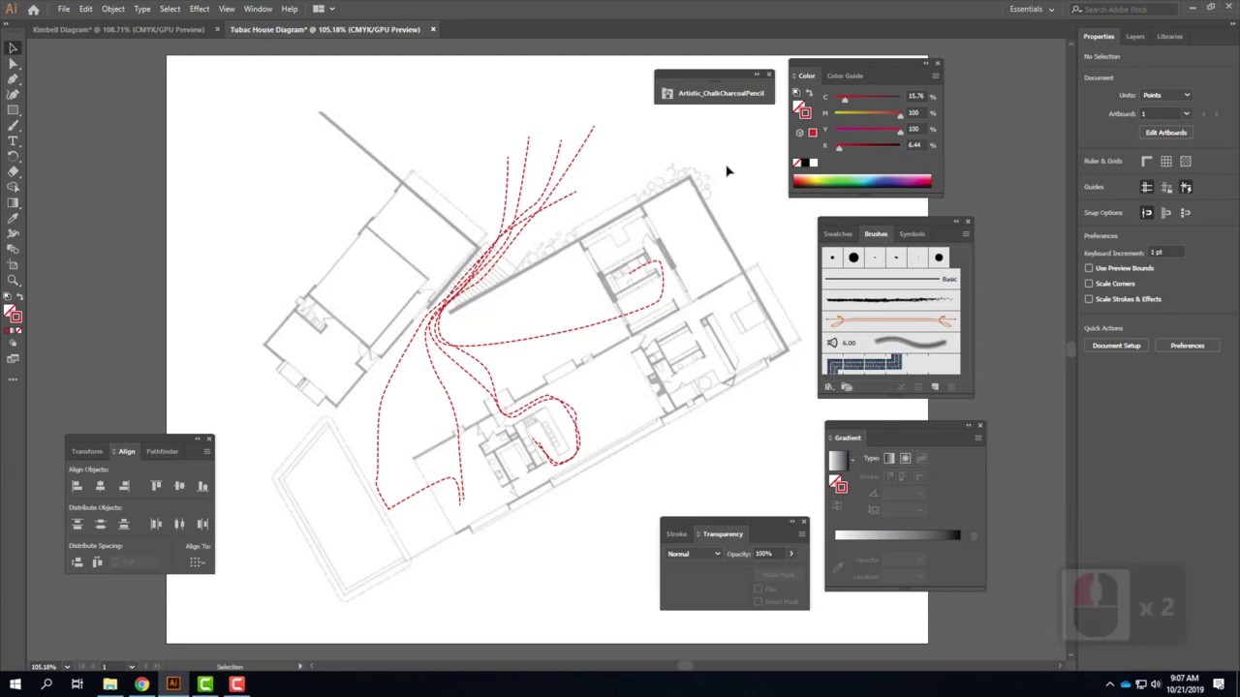
Set the circulation paths' dash pattern to a 1 pt dash and 1 pt gap, and deselect them.
drag(636, 133, 471, 200)
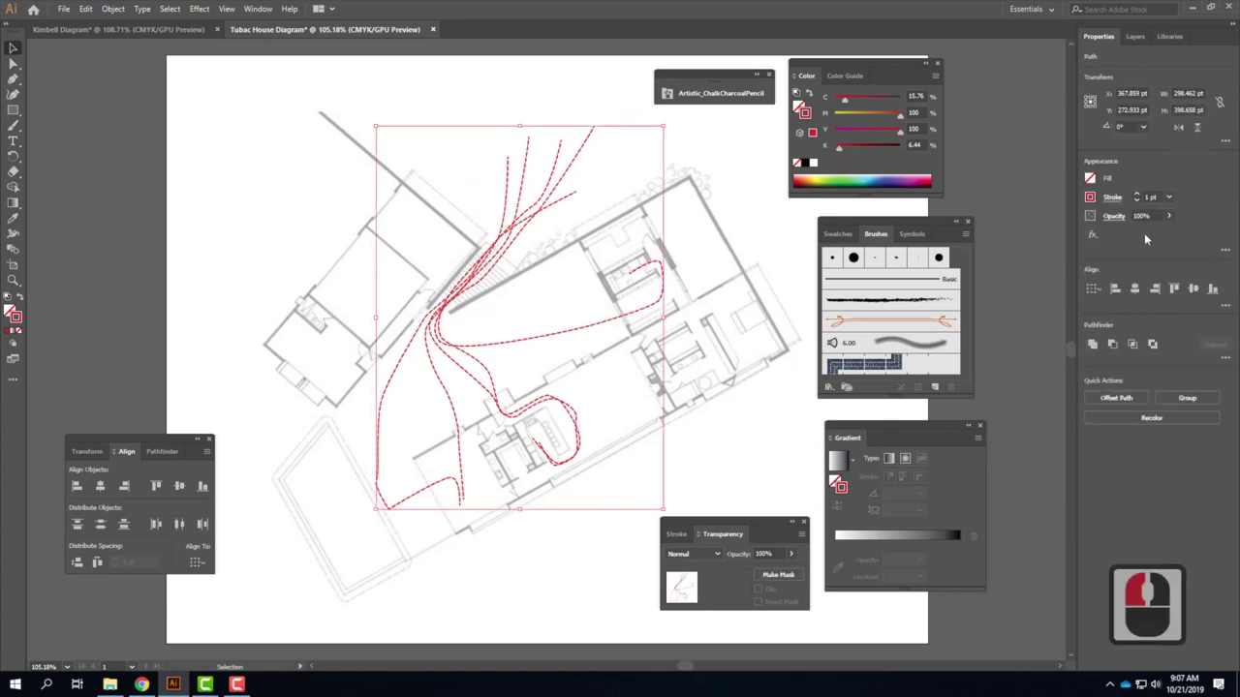
click(1114, 198)
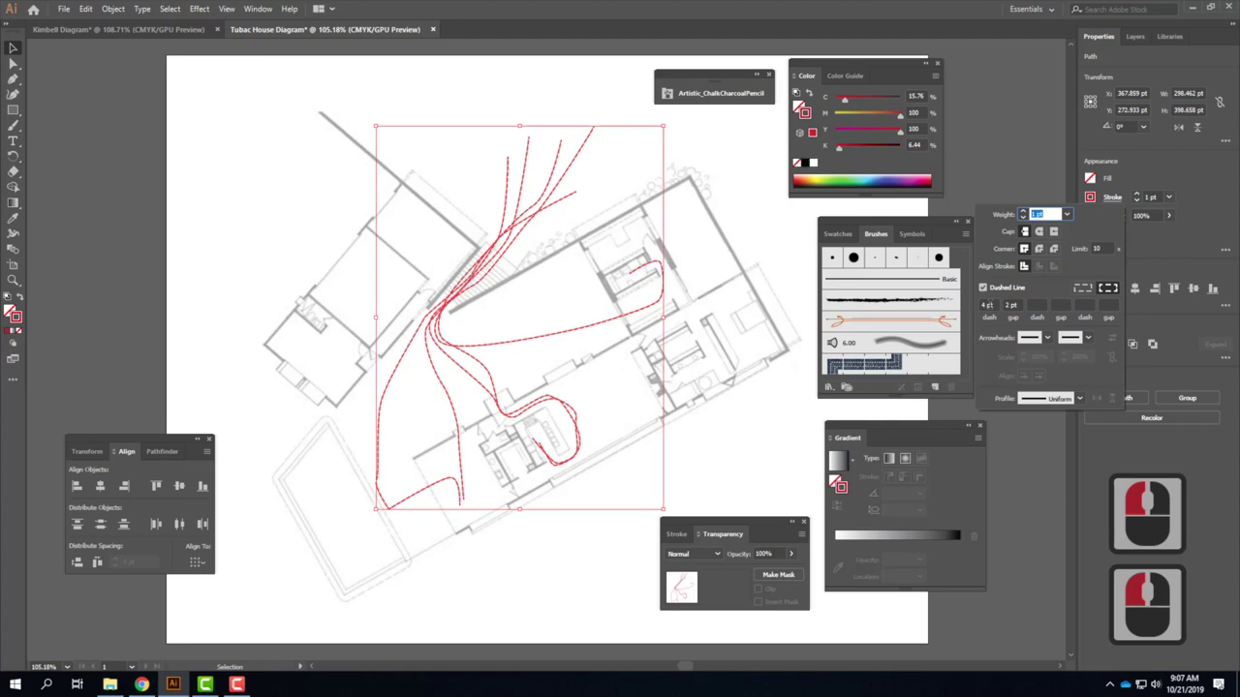
click(998, 306)
text(1)
key(Tab)
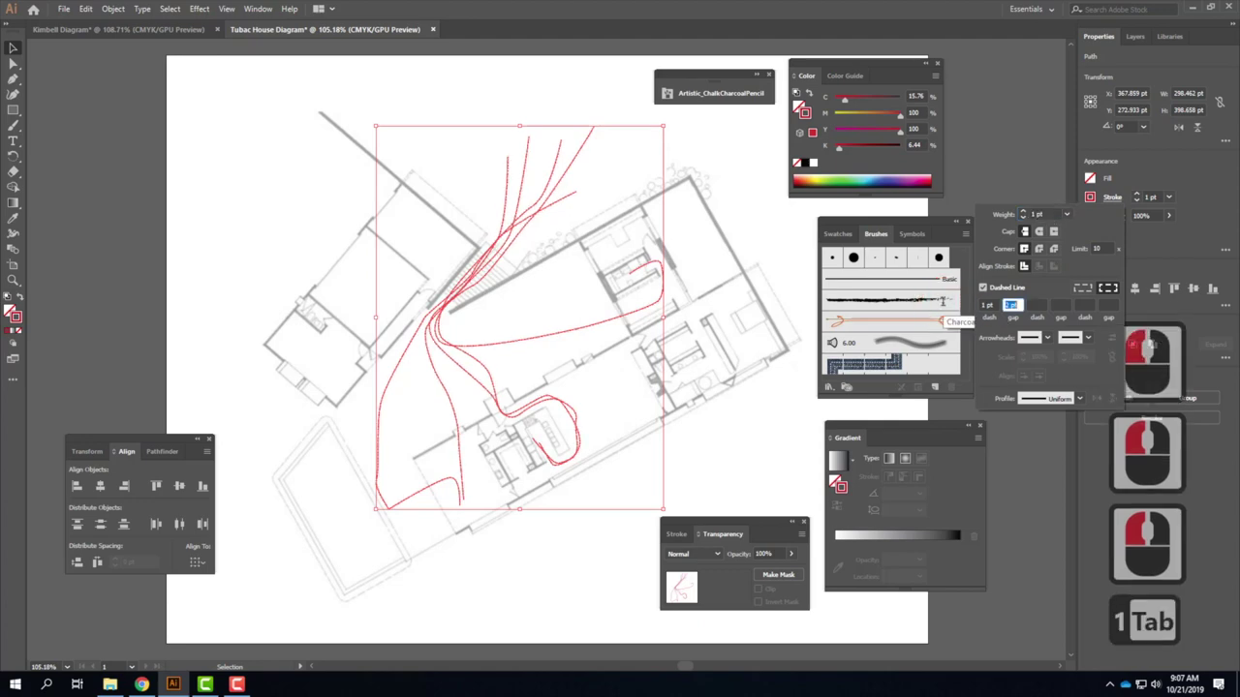
text(1)
key(Tab)
click(752, 160)
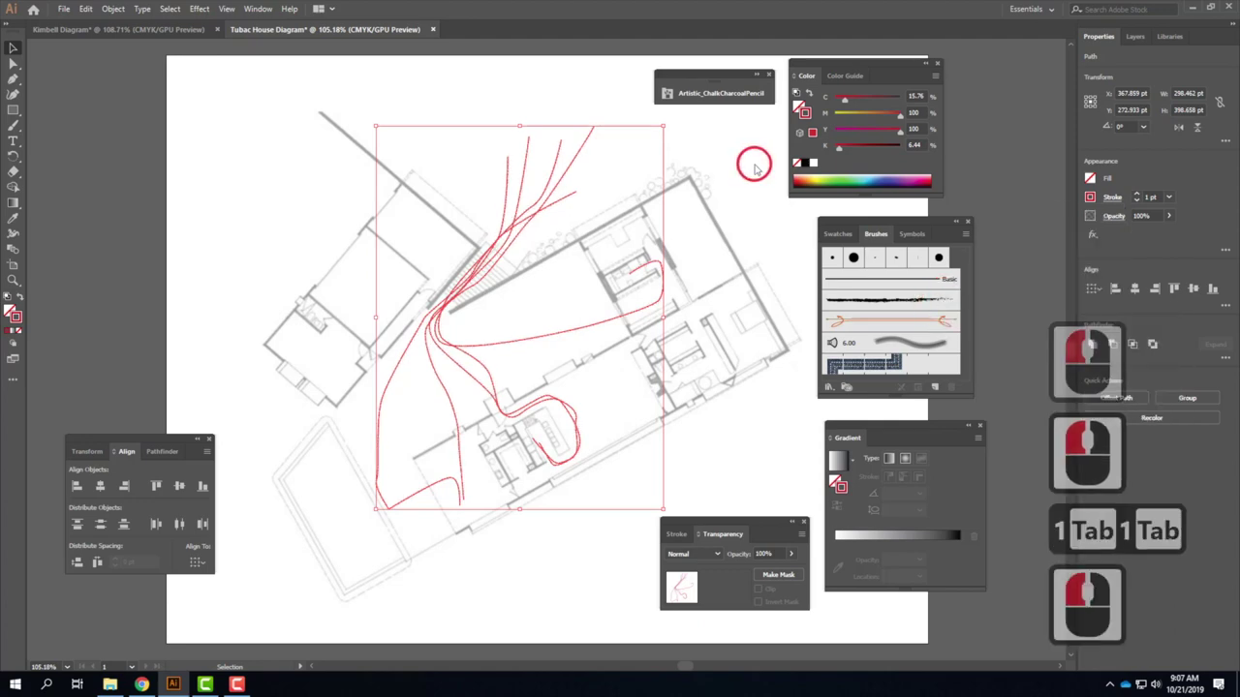
click(574, 175)
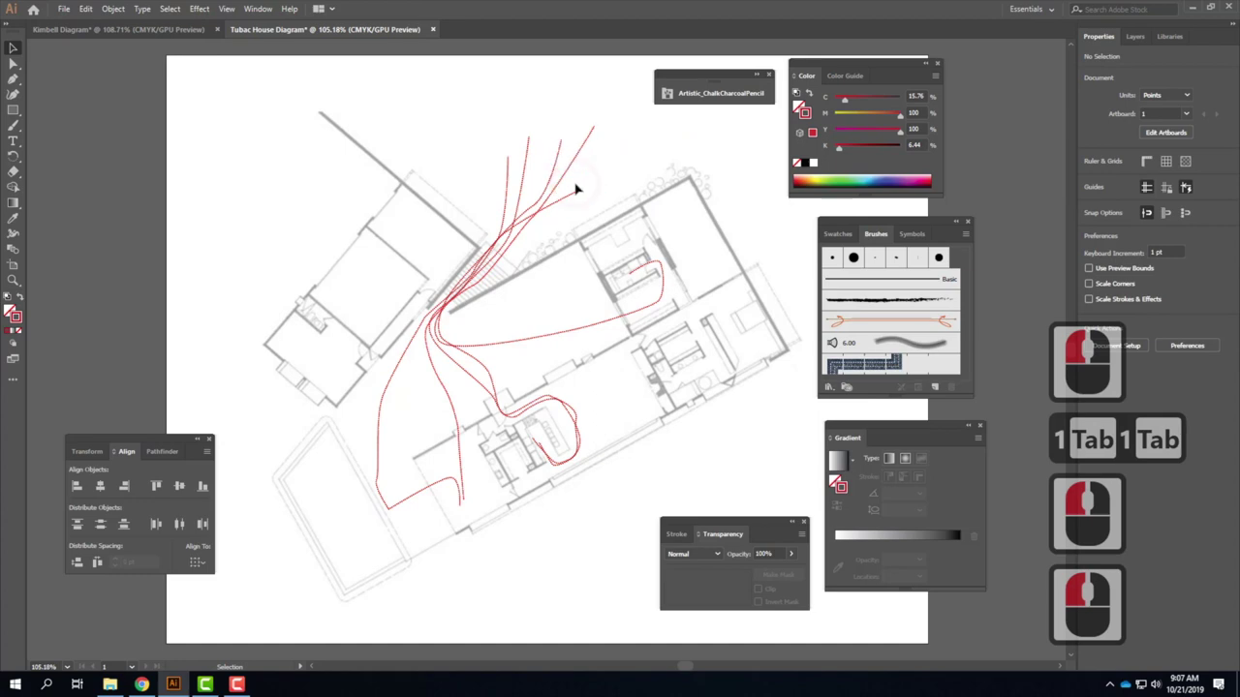
Examine the dash pattern up close along the paths, from the courtyard up past the stairs to their outer ends.
key(ctrl+equal)
key(ctrl+equal)
key(ctrl+equal)
key(ctrl+equal)
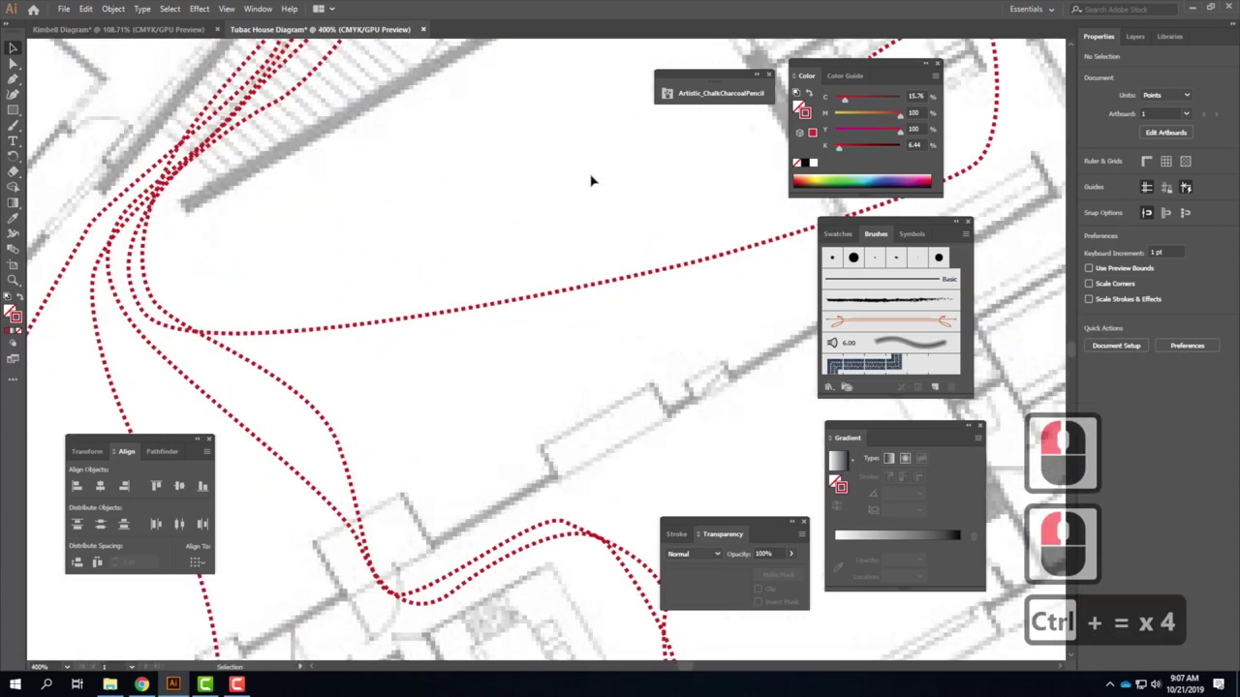
drag(562, 152, 615, 406)
drag(516, 177, 529, 319)
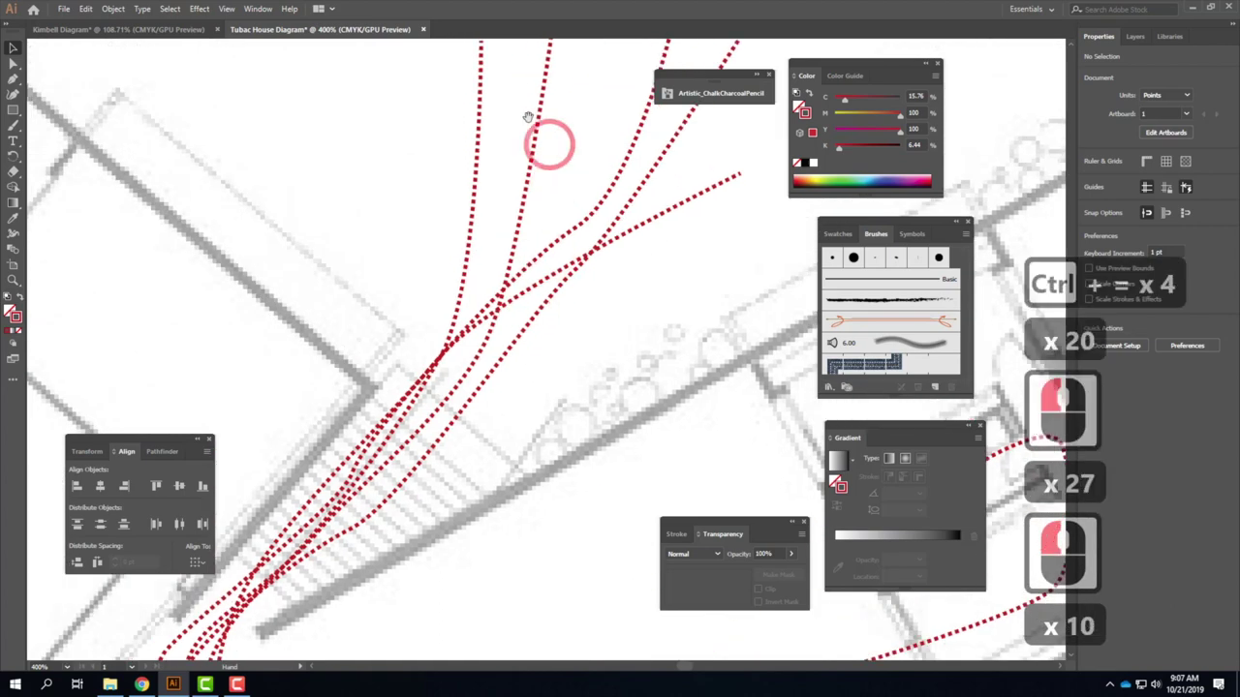
drag(562, 225, 534, 364)
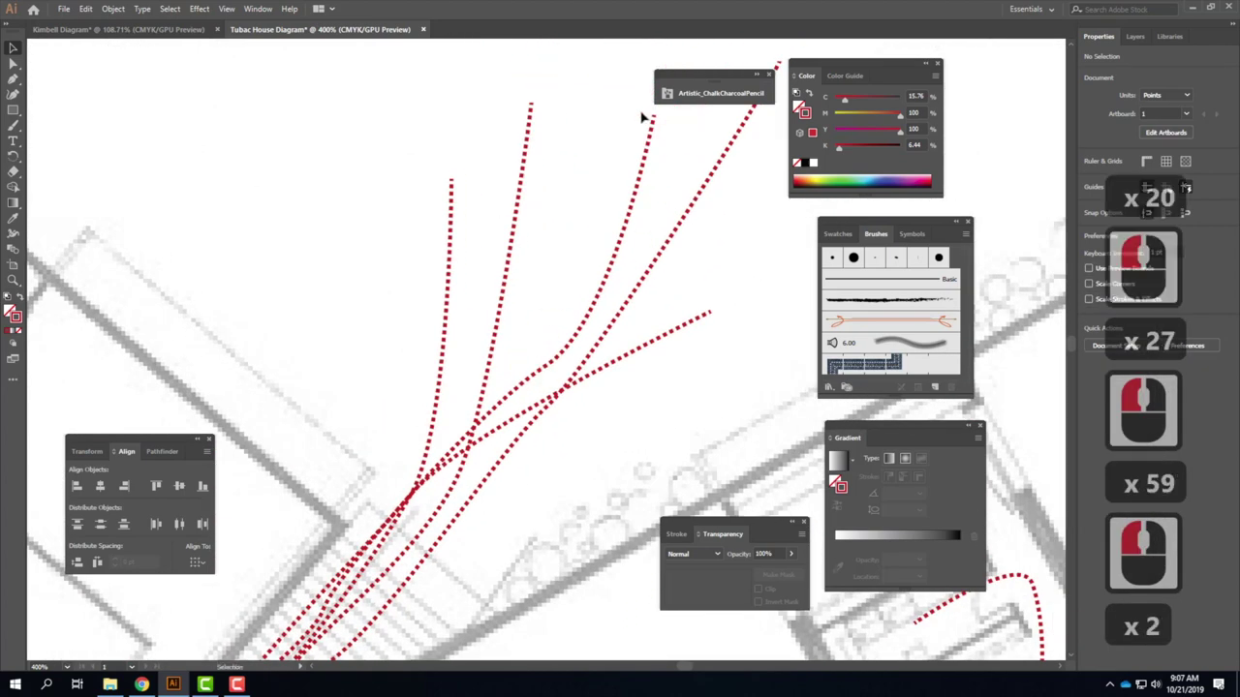
key(ctrl+minus)
key(ctrl+minus)
key(ctrl+minus)
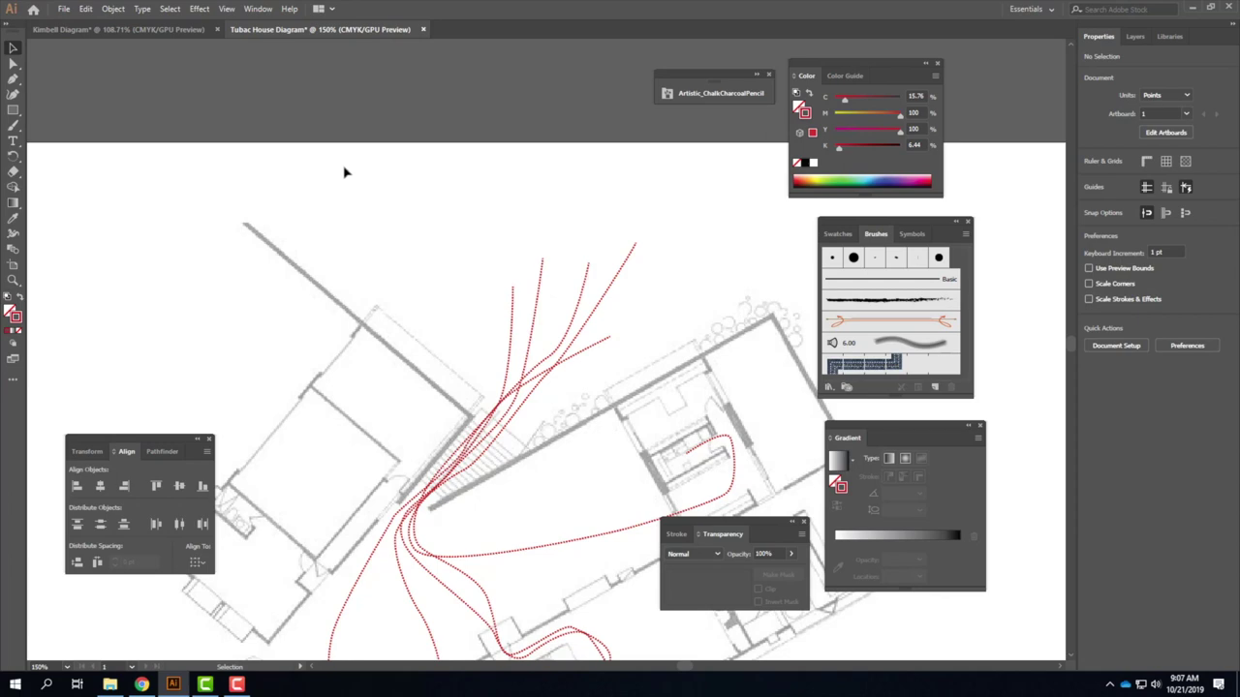
Start a small Pen outline in the blank area above the plan, with an arched upper edge about 13 pt wide and a short end.
click(11, 79)
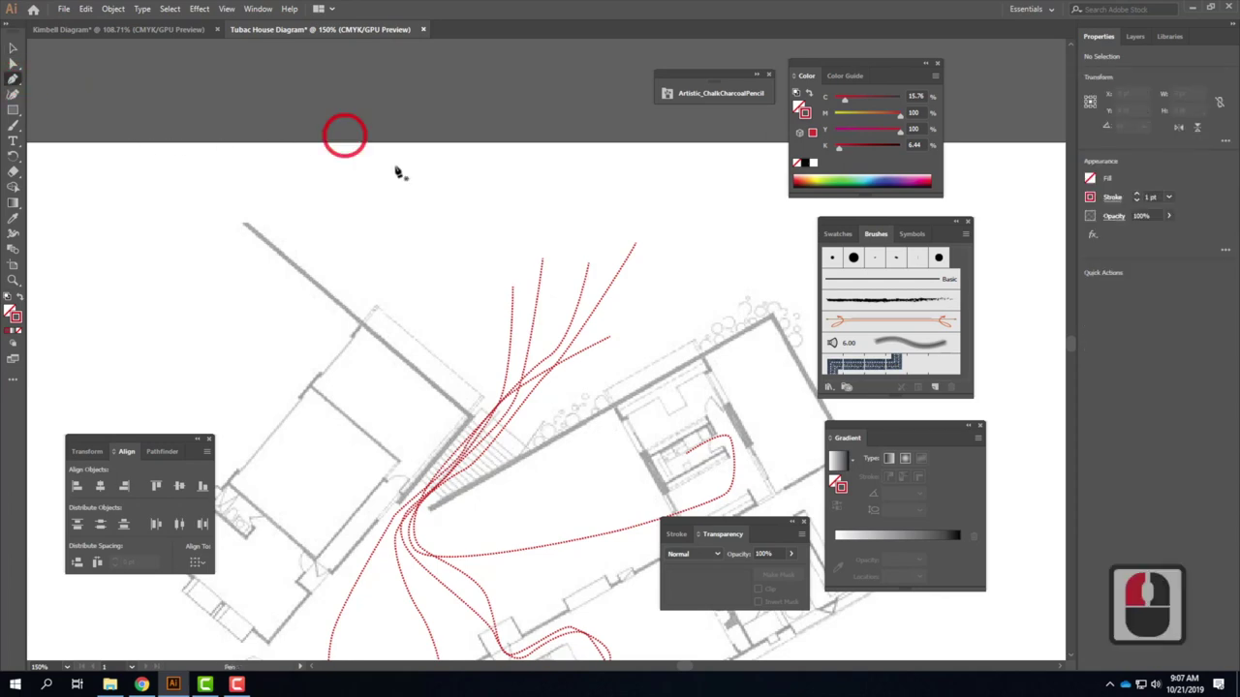
key(ctrl+equal)
key(ctrl+equal)
key(ctrl+equal)
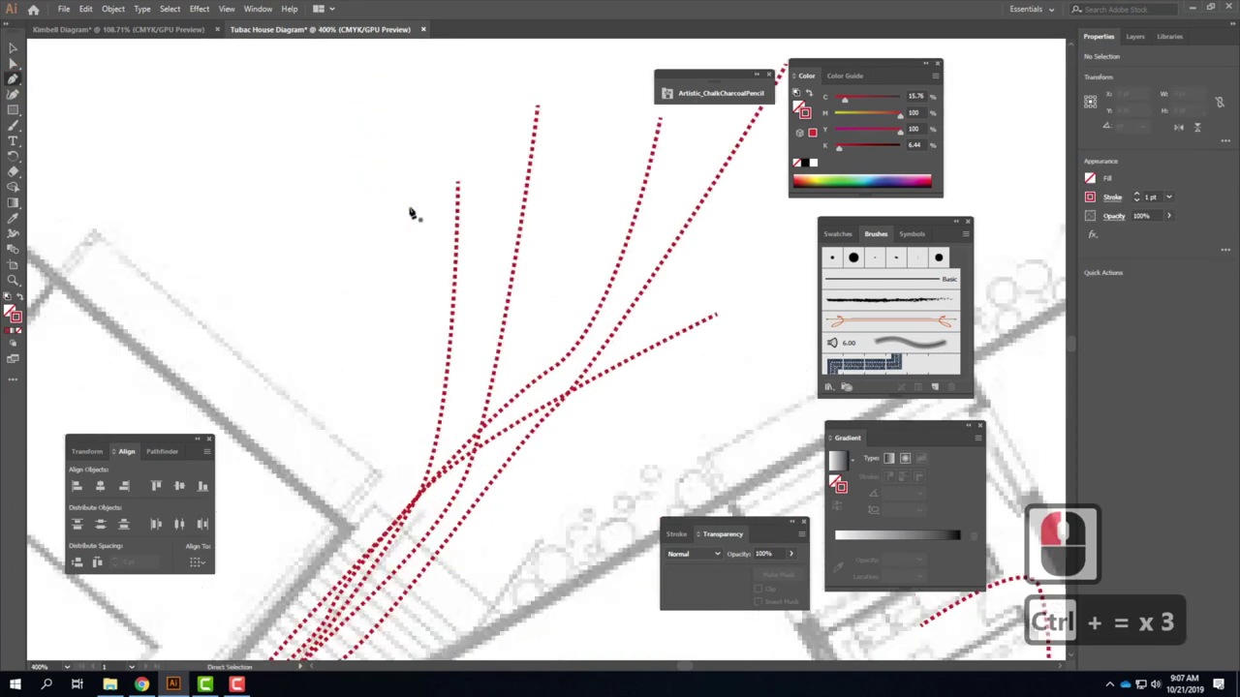
scroll(412, 213, left, 12)
scroll(441, 247, up, 3)
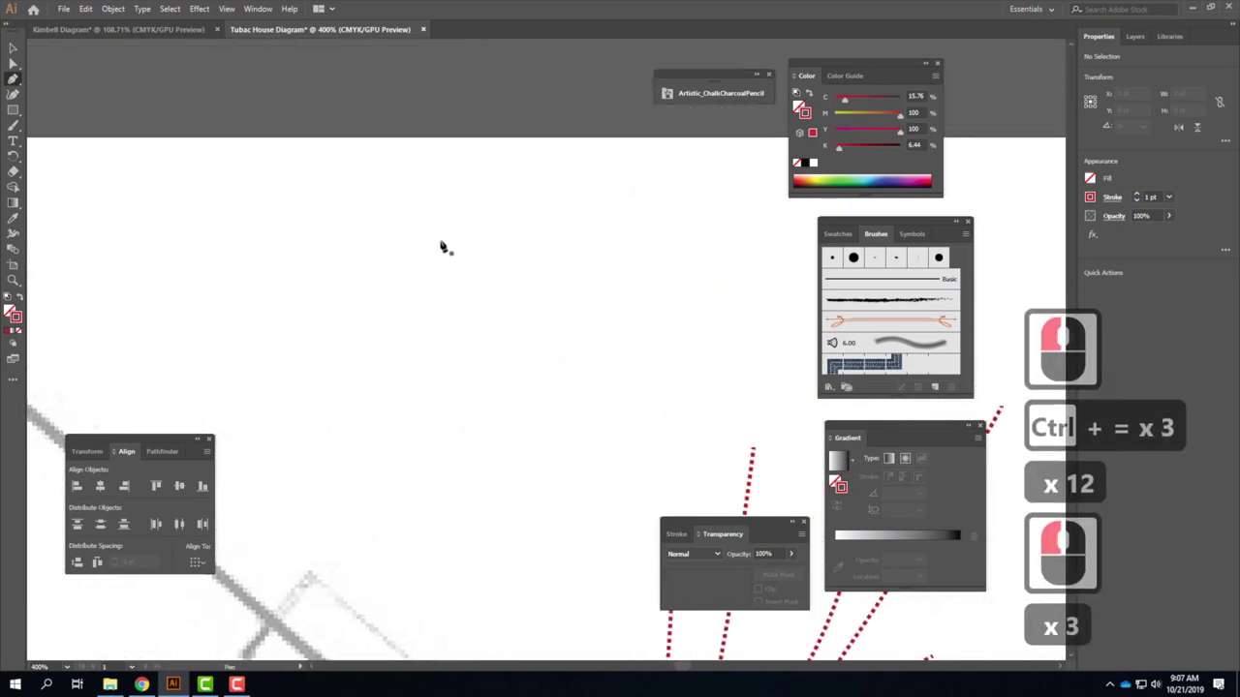
click(401, 232)
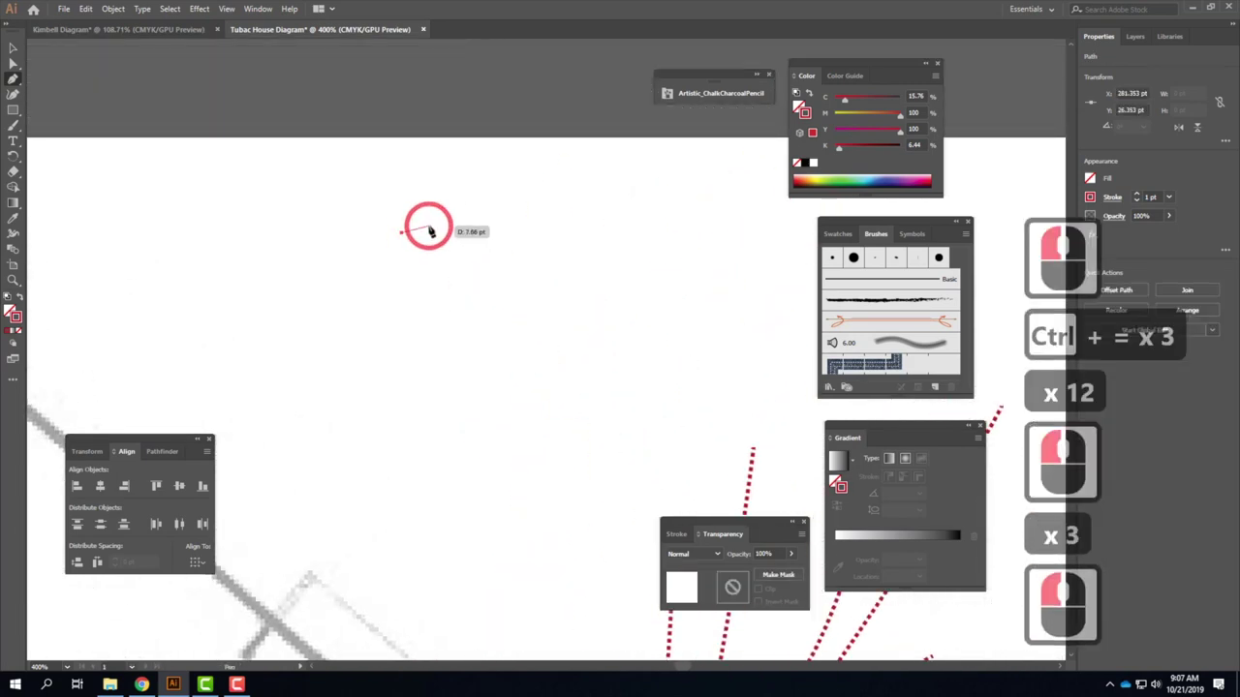
drag(443, 223, 450, 232)
click(449, 228)
click(450, 237)
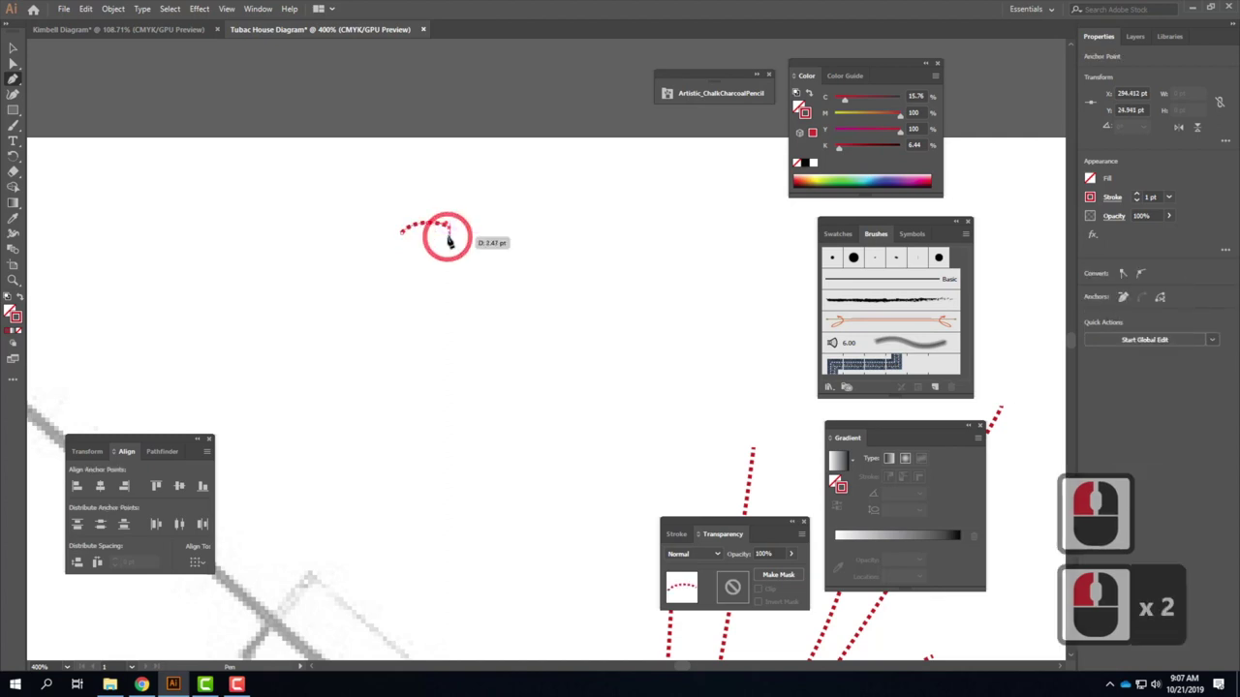
Close the outline along its lower edge into a flattened oval, and swap fill and stroke to make it solid red without an outline.
click(420, 246)
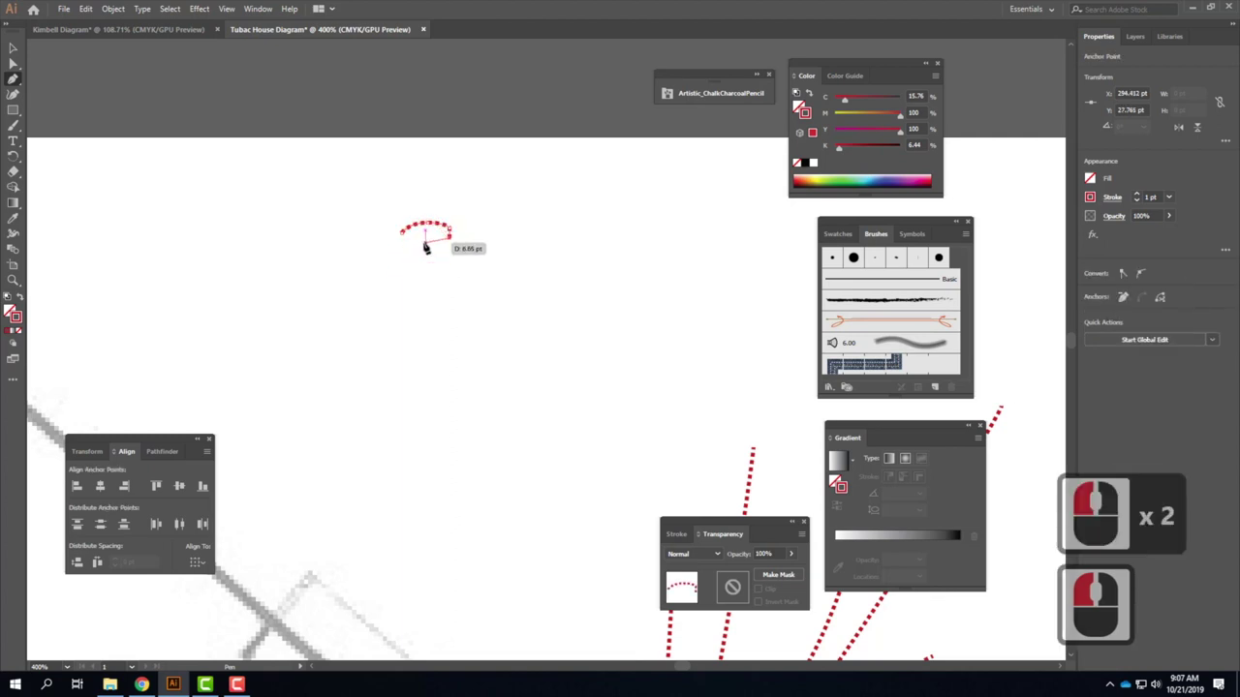
click(401, 242)
click(404, 241)
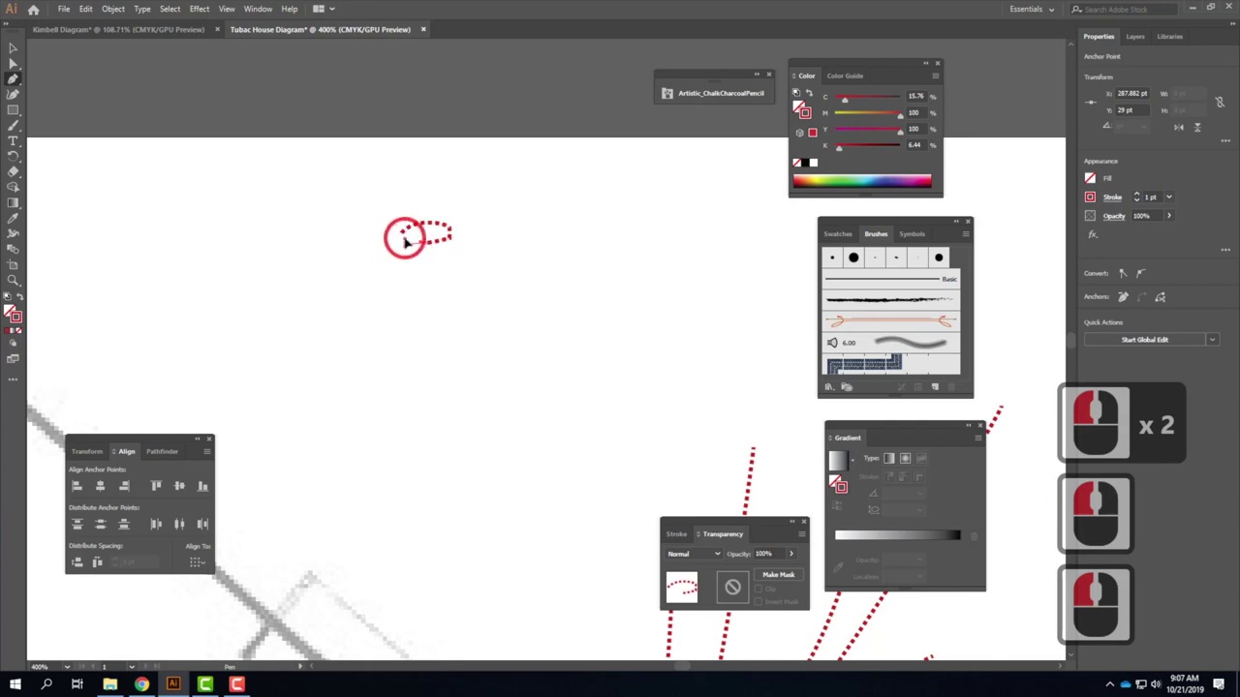
click(405, 241)
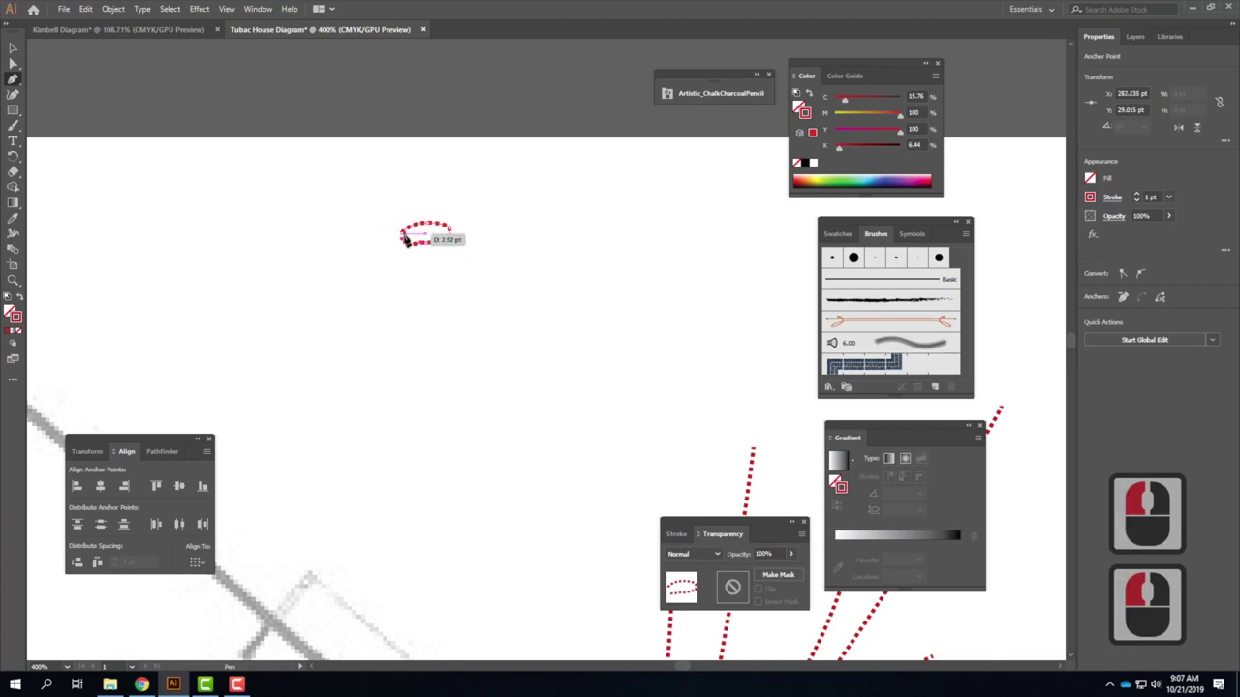
click(405, 238)
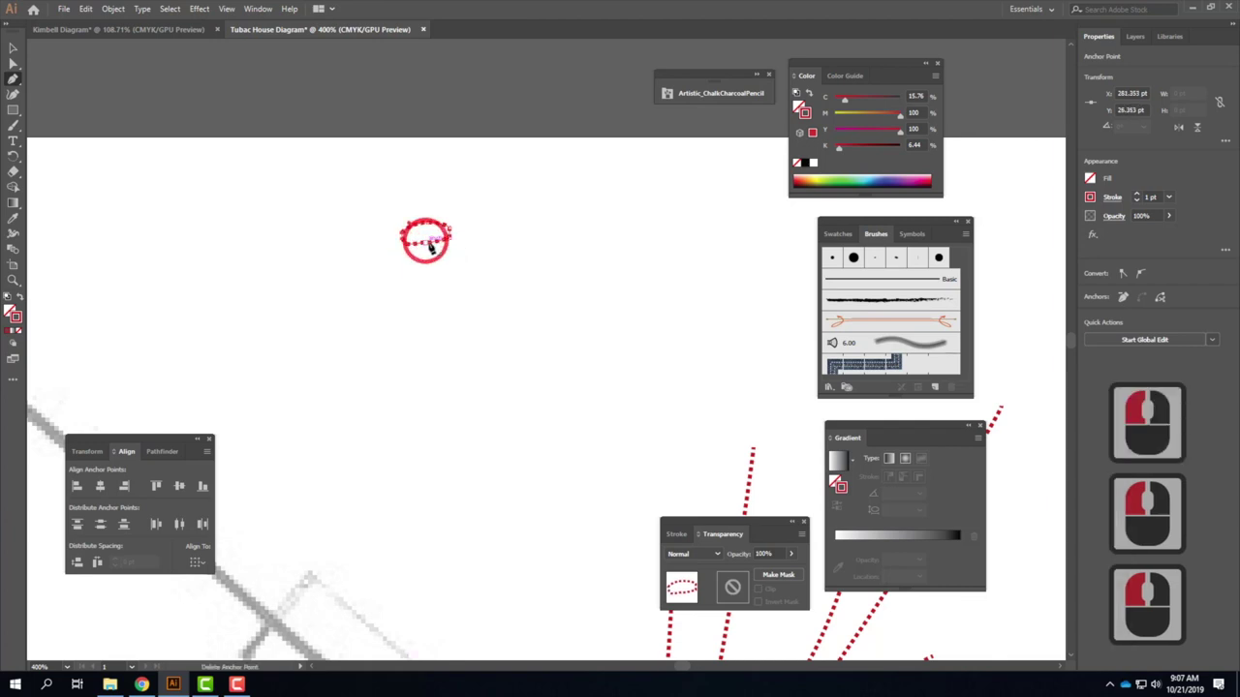
click(19, 299)
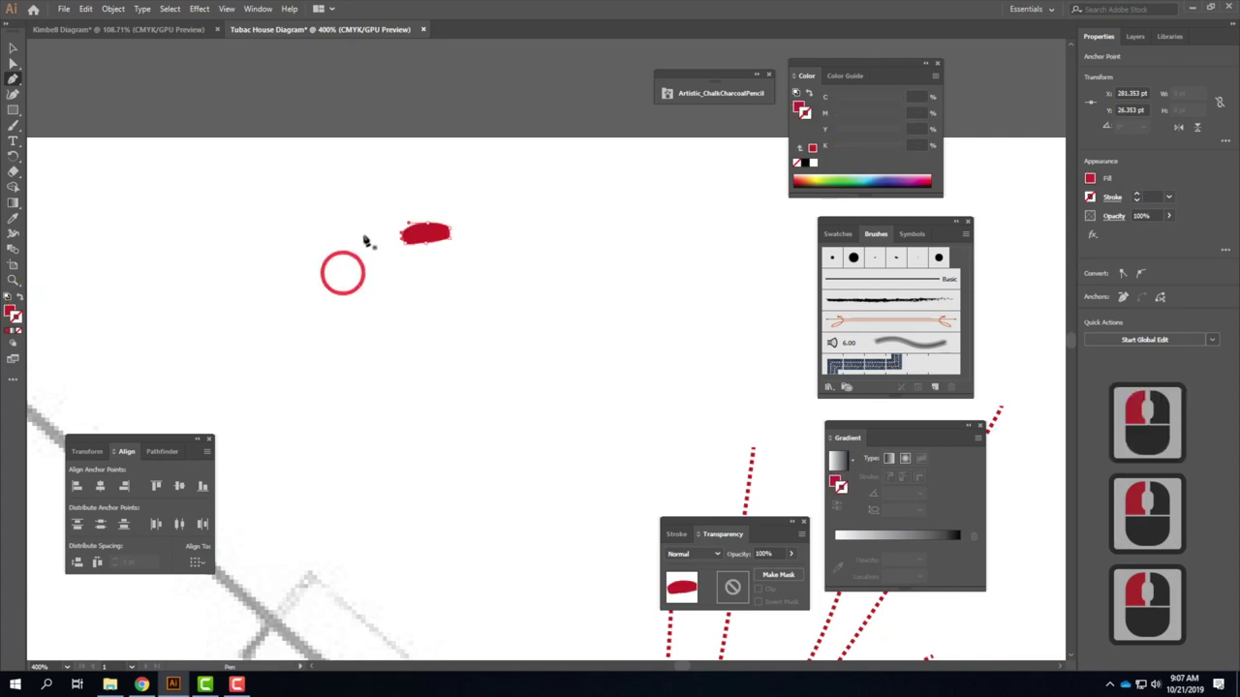
Draw a small closed red heel shape, about 2 by 3 pt, just right of the red sole with the Pen tool.
click(455, 231)
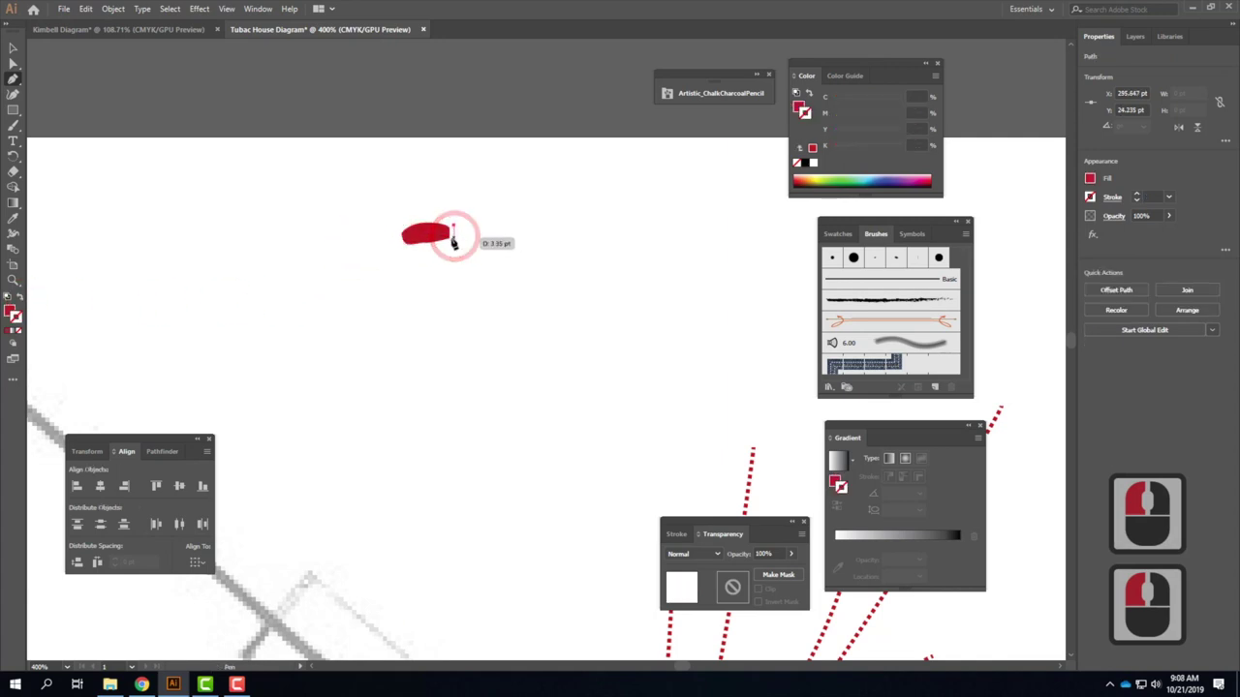
click(455, 236)
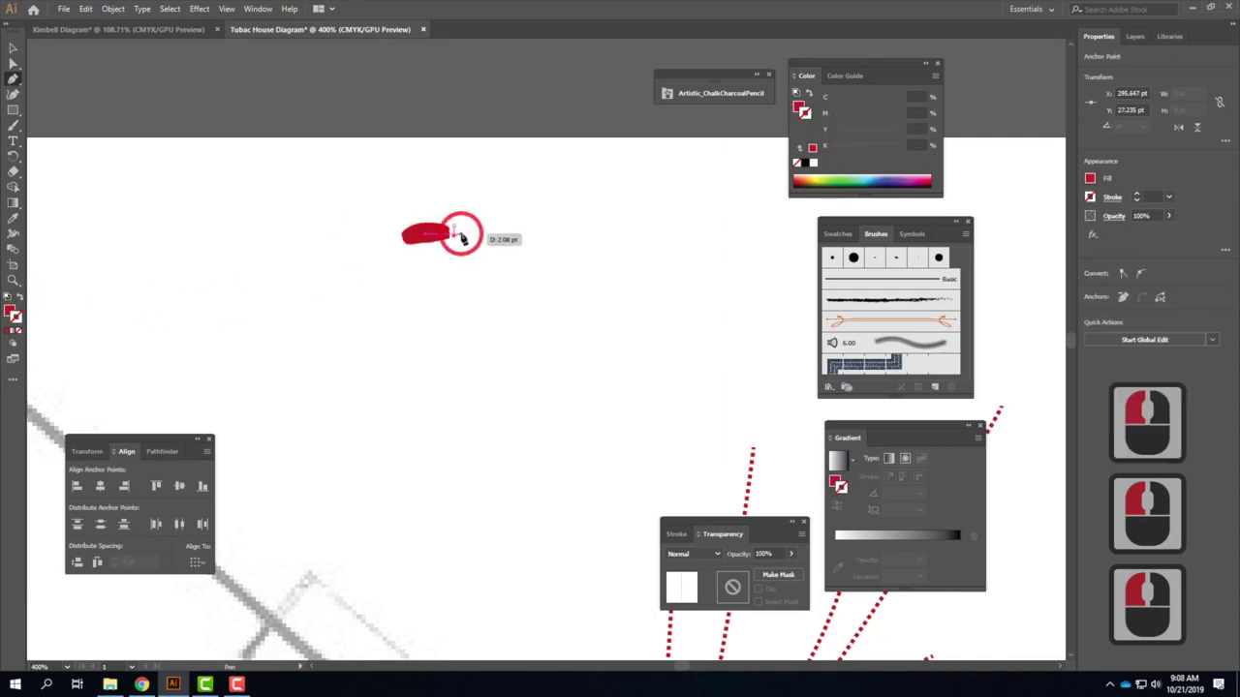
drag(462, 233, 458, 230)
click(455, 225)
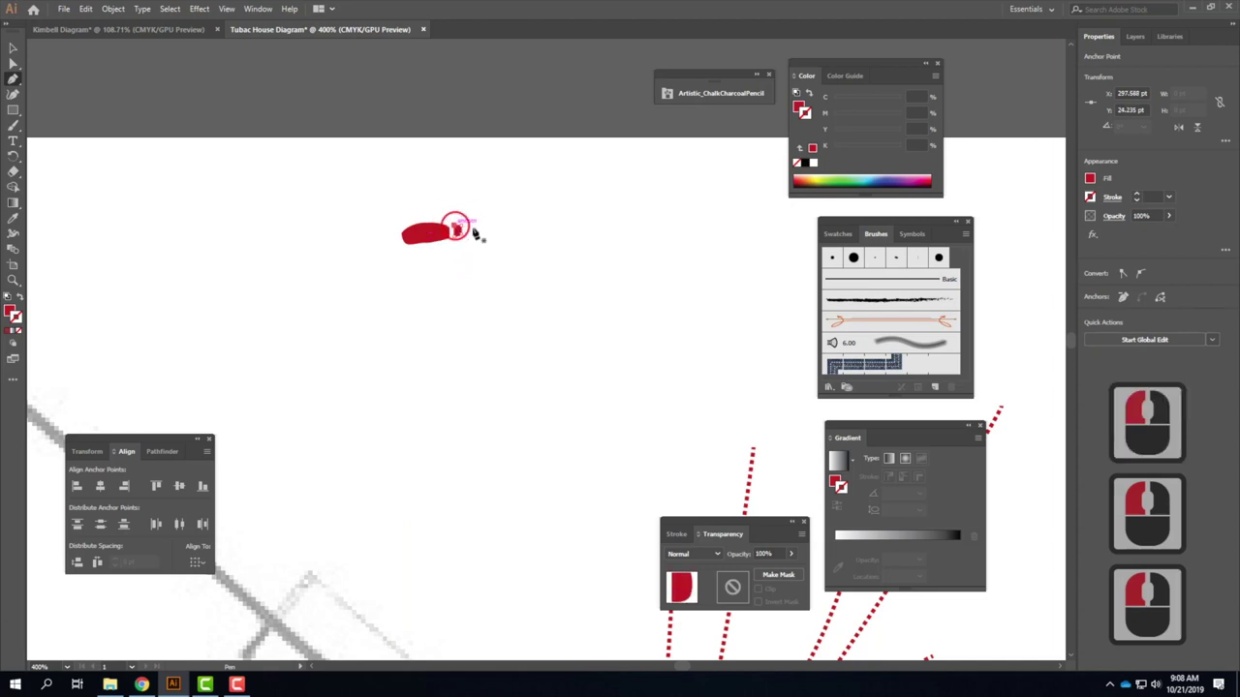
click(476, 231)
click(13, 46)
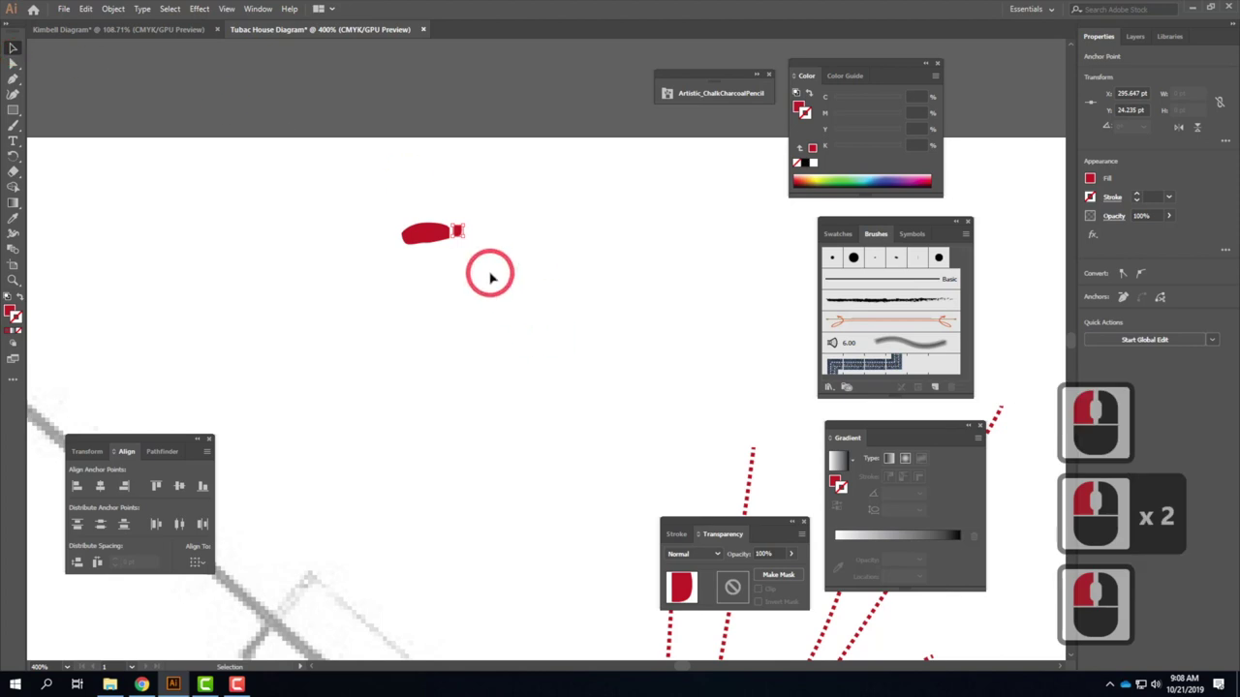
click(493, 242)
Position the heel shape beside the sole's right end, leaving a narrow gap between them.
click(461, 234)
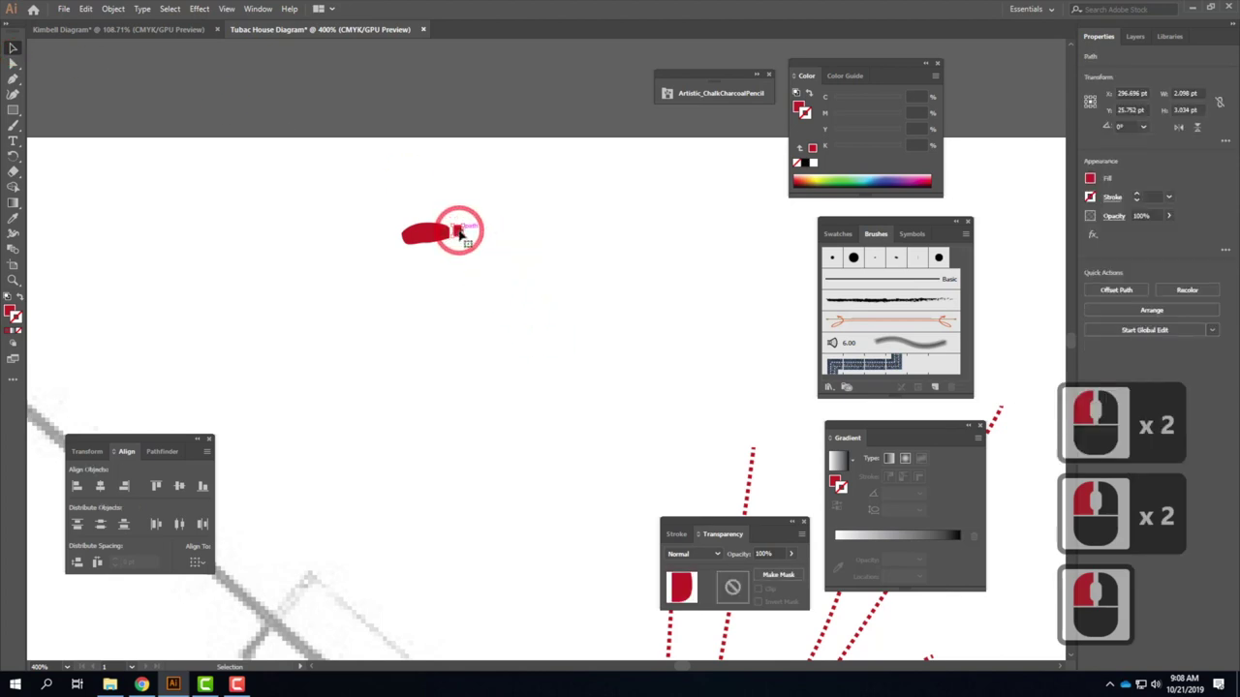
click(463, 232)
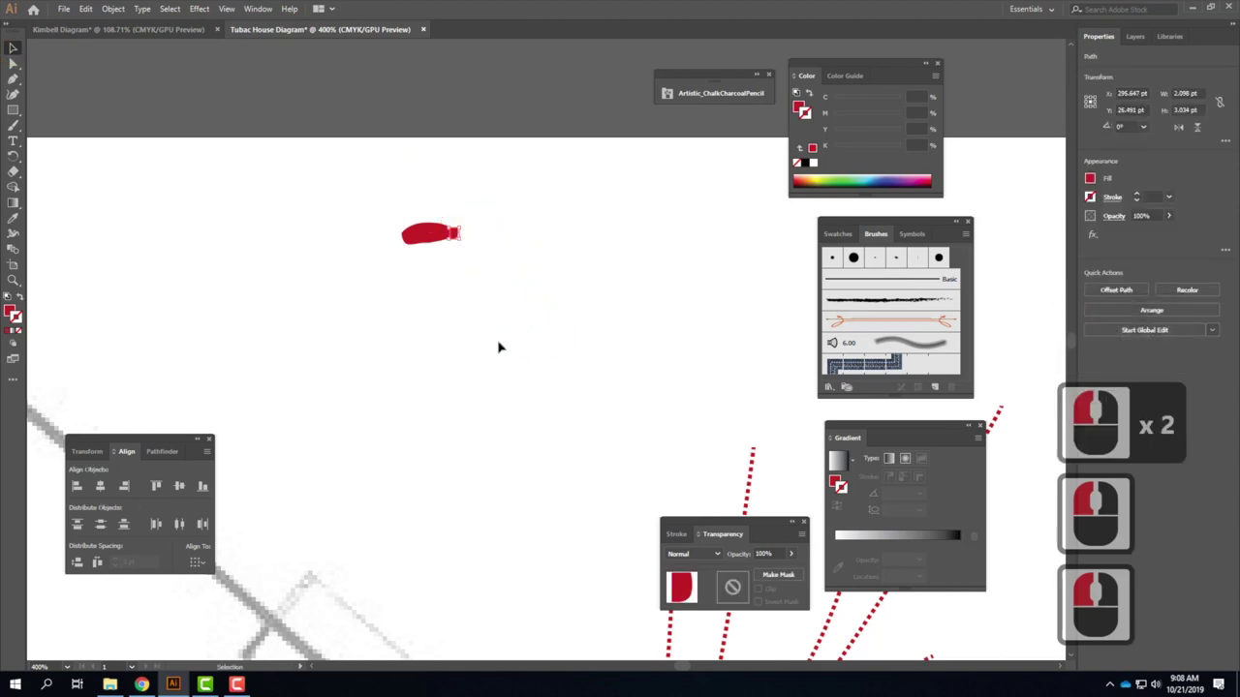
key(ctrl+equal)
key(ctrl+equal)
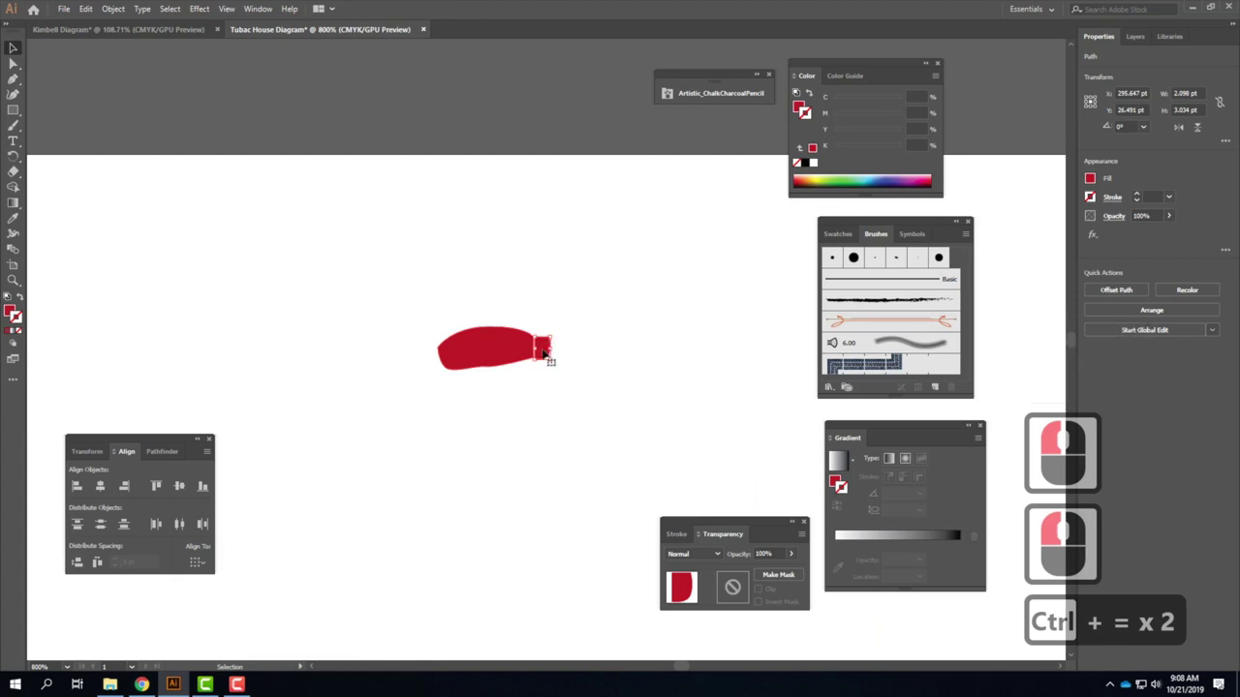
drag(544, 354, 551, 352)
click(601, 339)
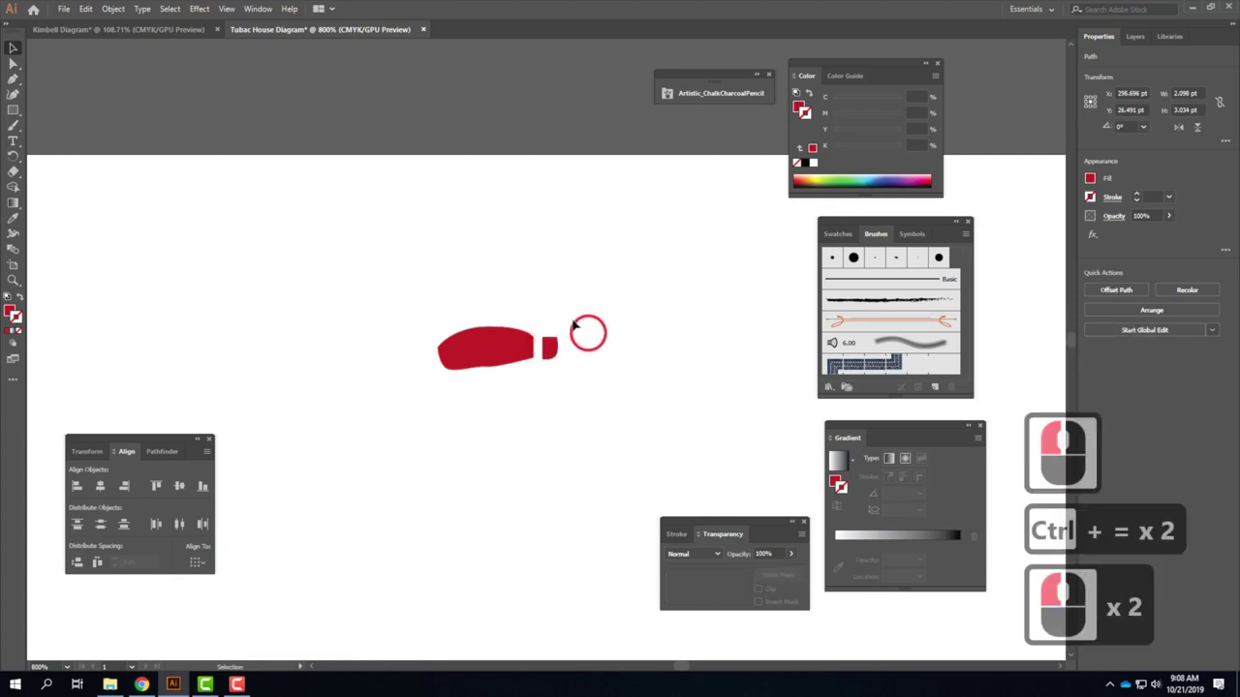
Convert the heel shape's upper-right corner anchor to a smooth point.
click(12, 63)
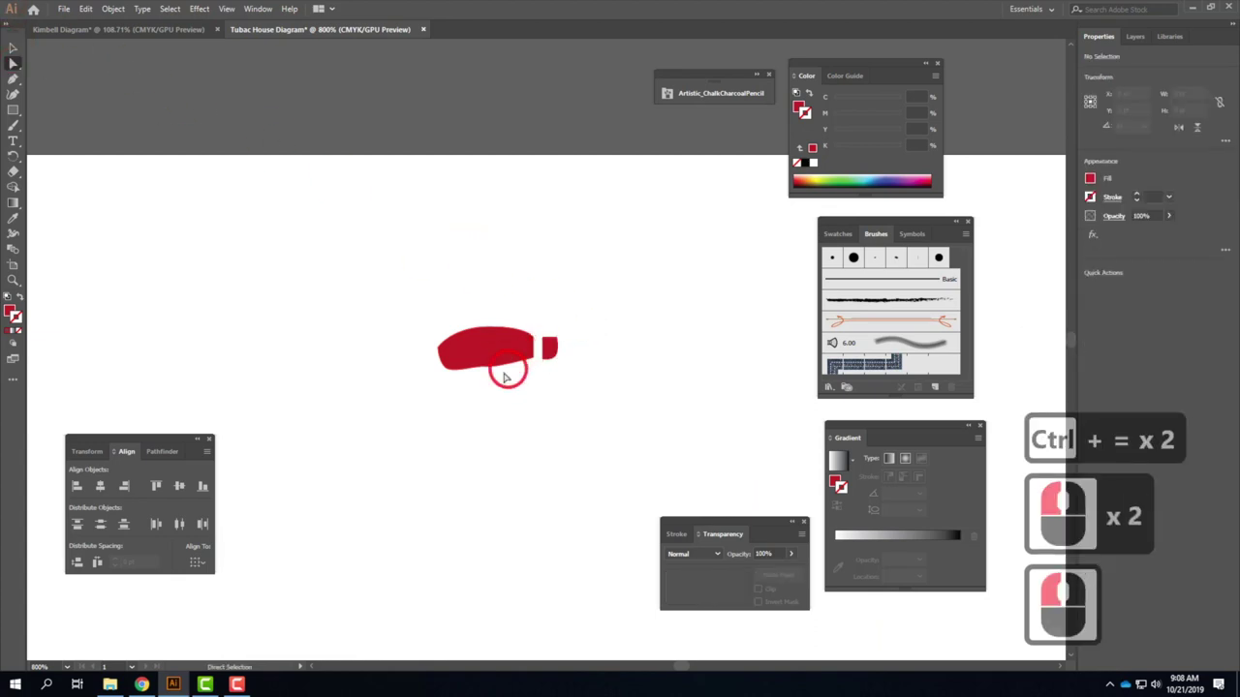
click(558, 344)
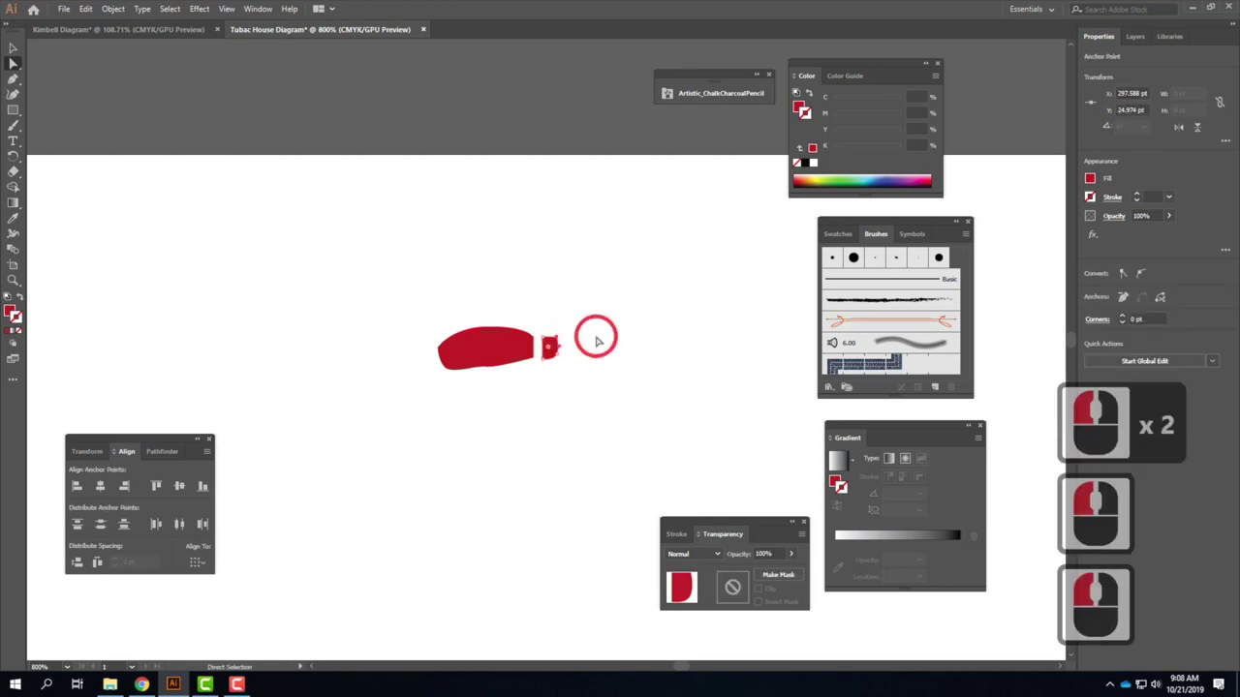
click(1138, 277)
click(658, 334)
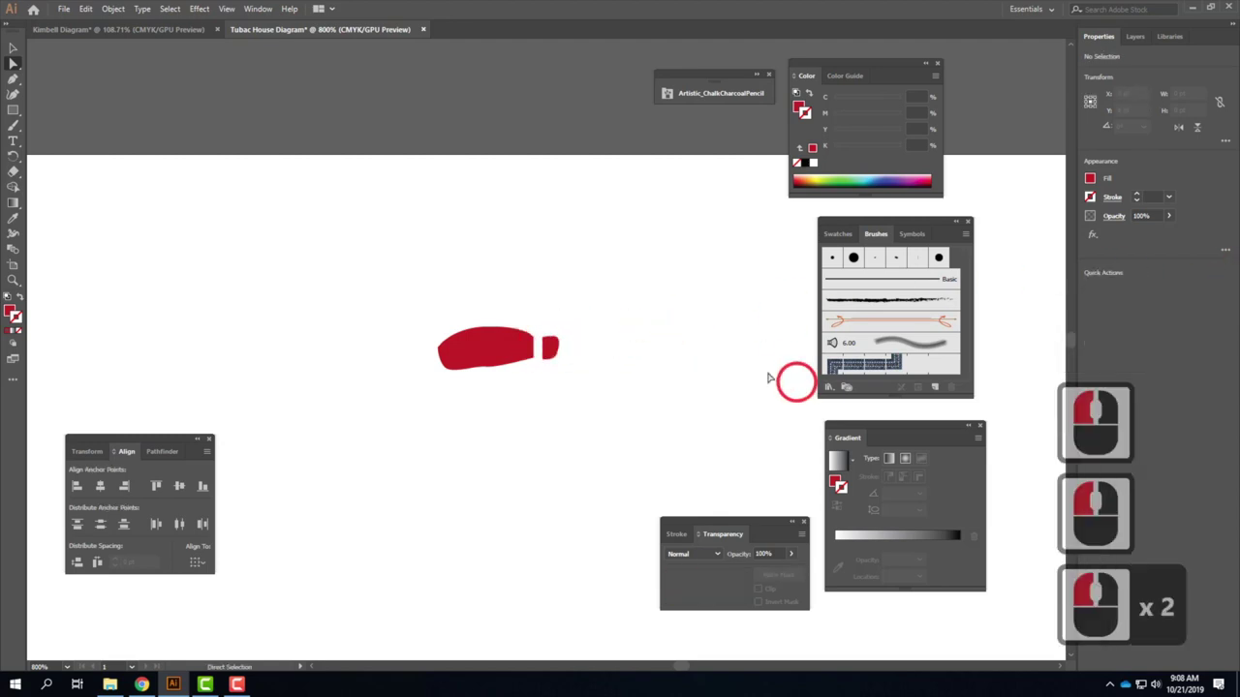
Shift the heel shape about 0.5 pt left so it sits closer to the sole.
click(556, 350)
key(Up)
key(Left)
key(Down)
drag(543, 355, 545, 357)
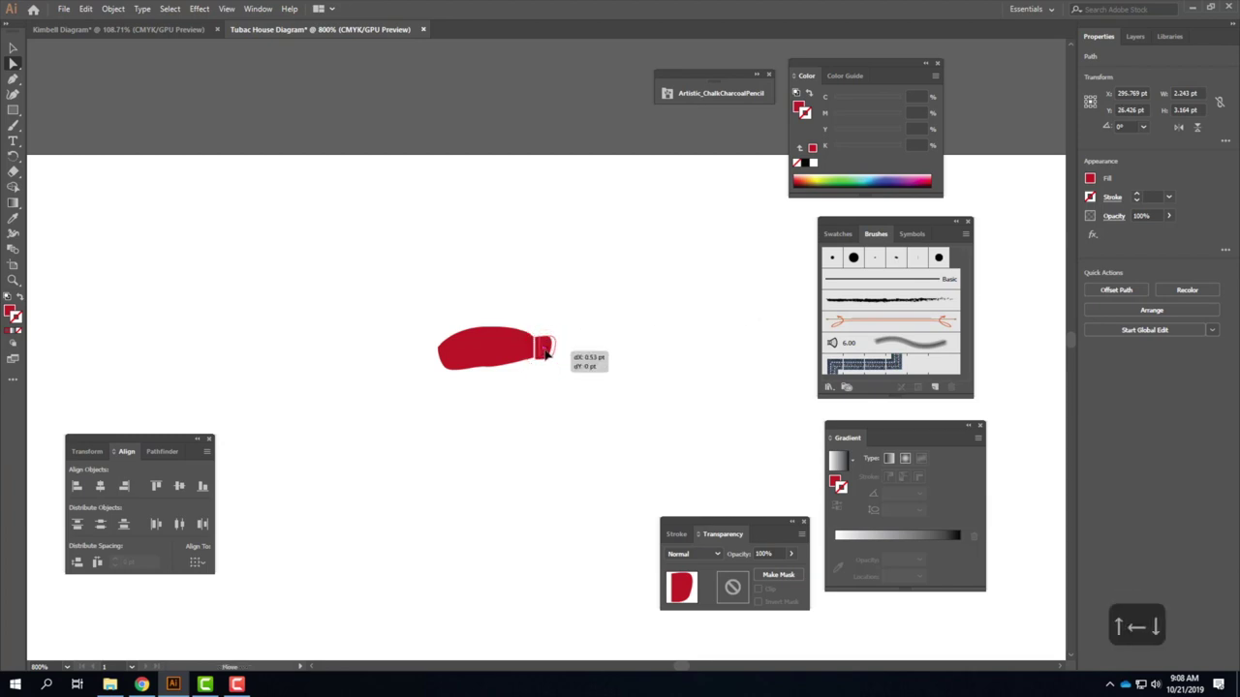
Reflect the heel shape across the horizontal axis.
right_click(544, 342)
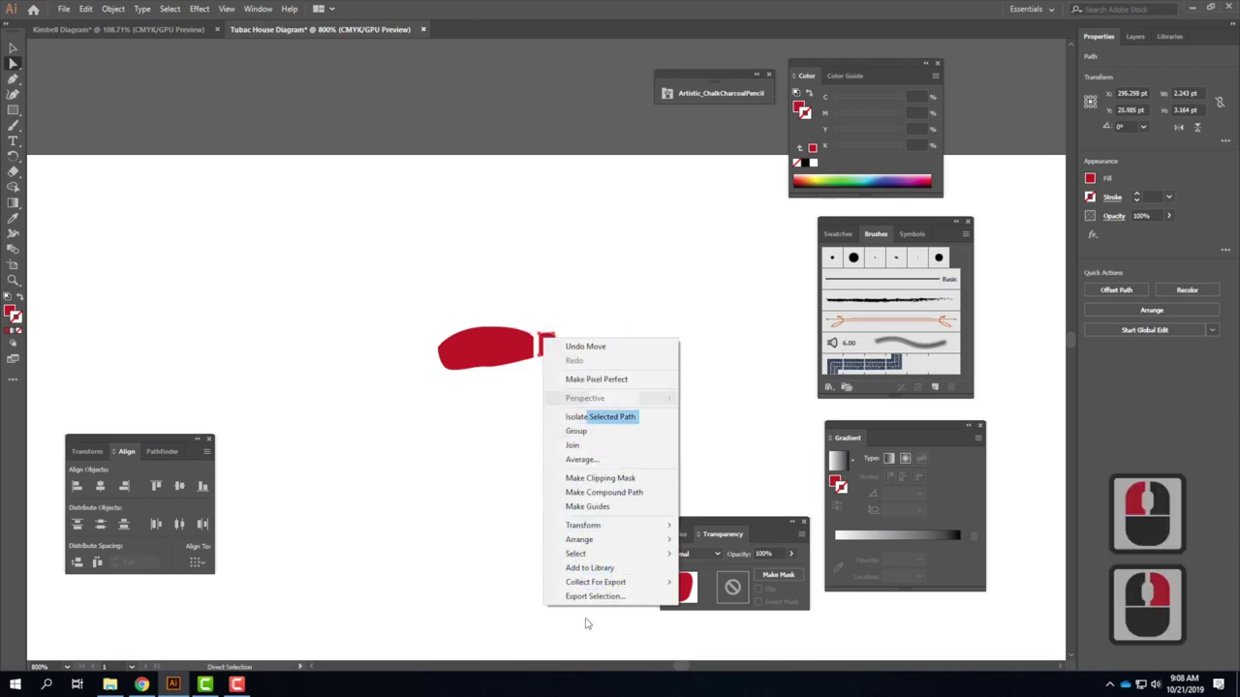
mouse_move(605, 526)
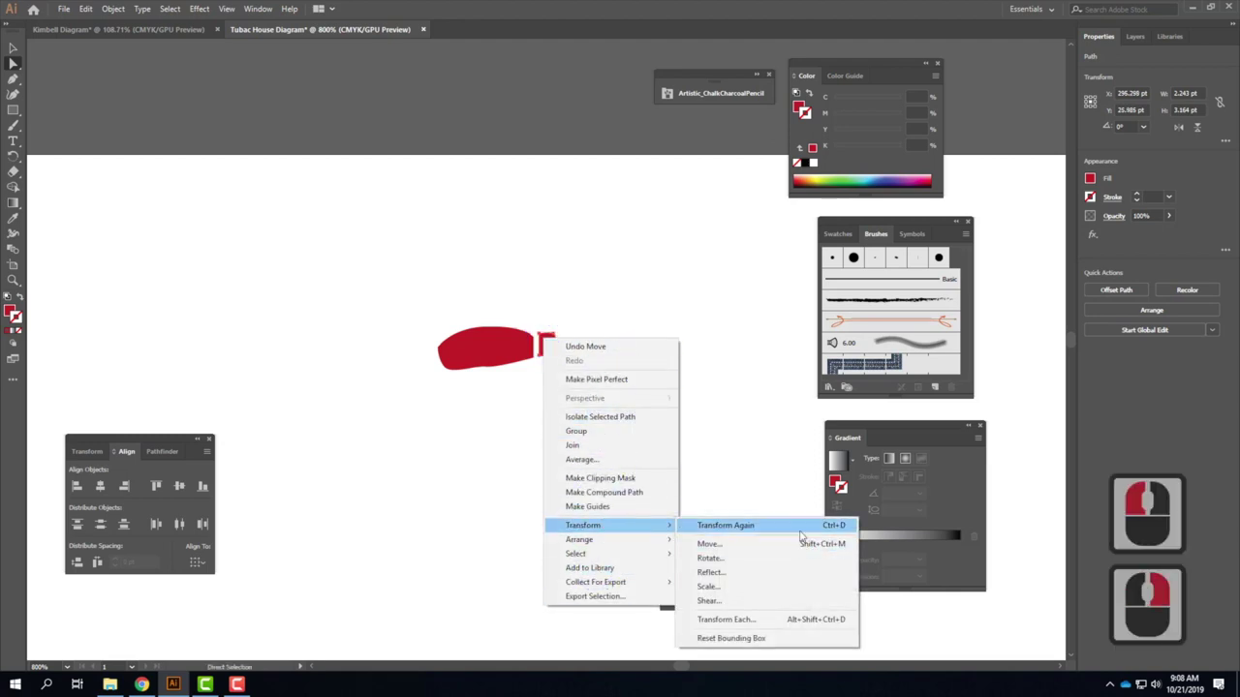
click(800, 572)
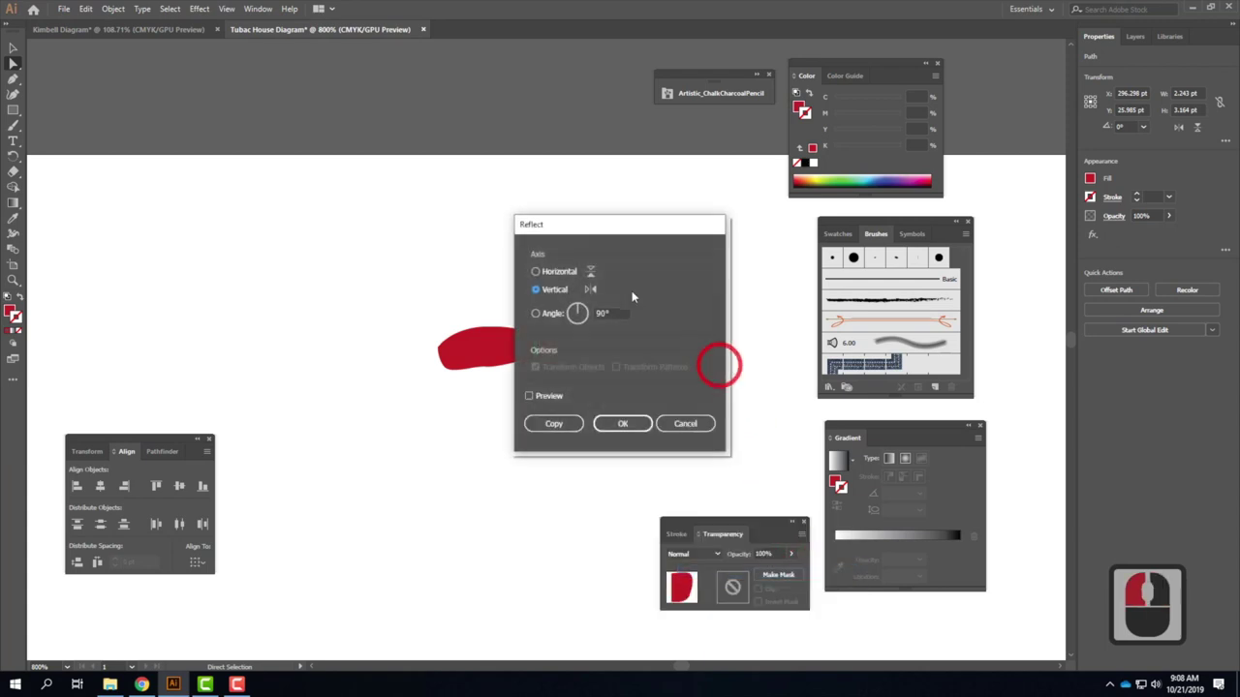
click(535, 272)
click(621, 422)
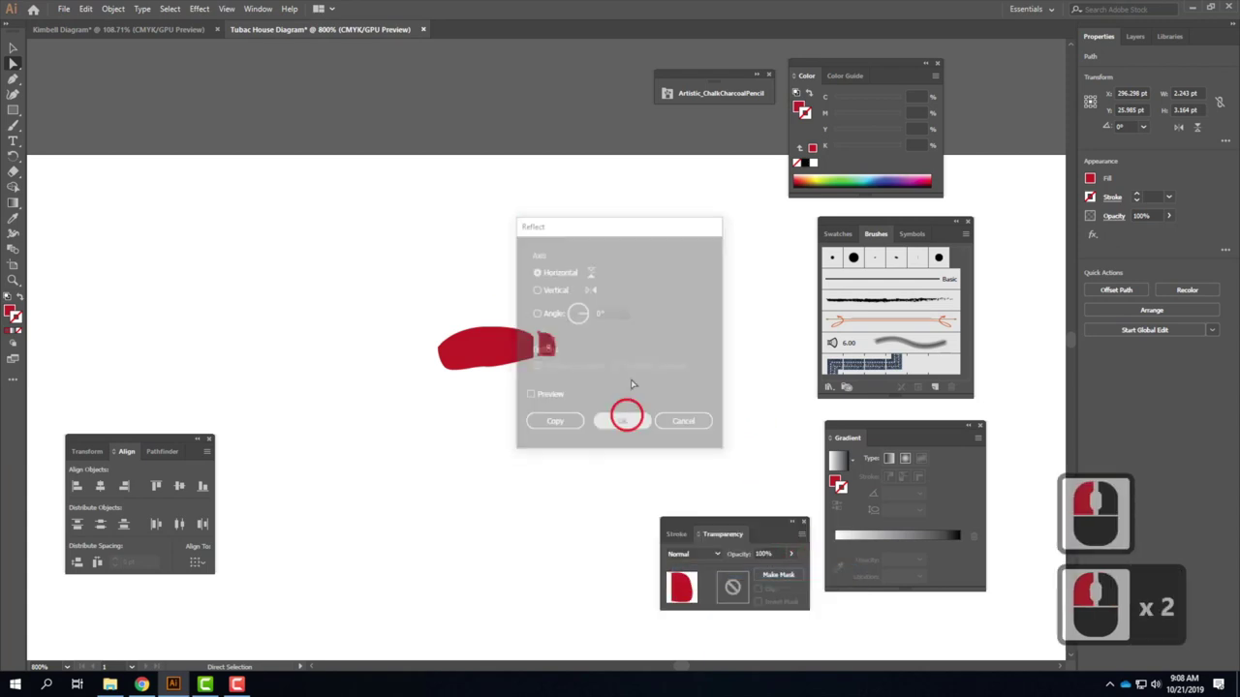
Move the flipped heel down so it lines up with the sole's right end.
click(579, 354)
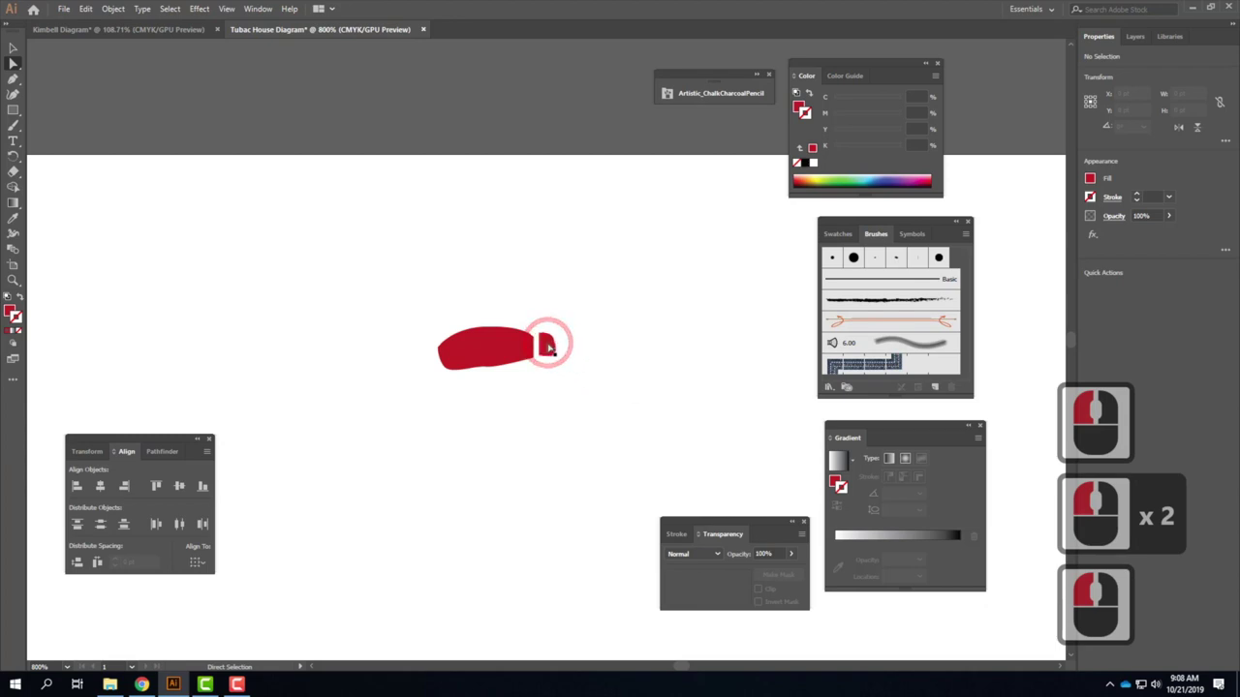
click(659, 377)
key(Down)
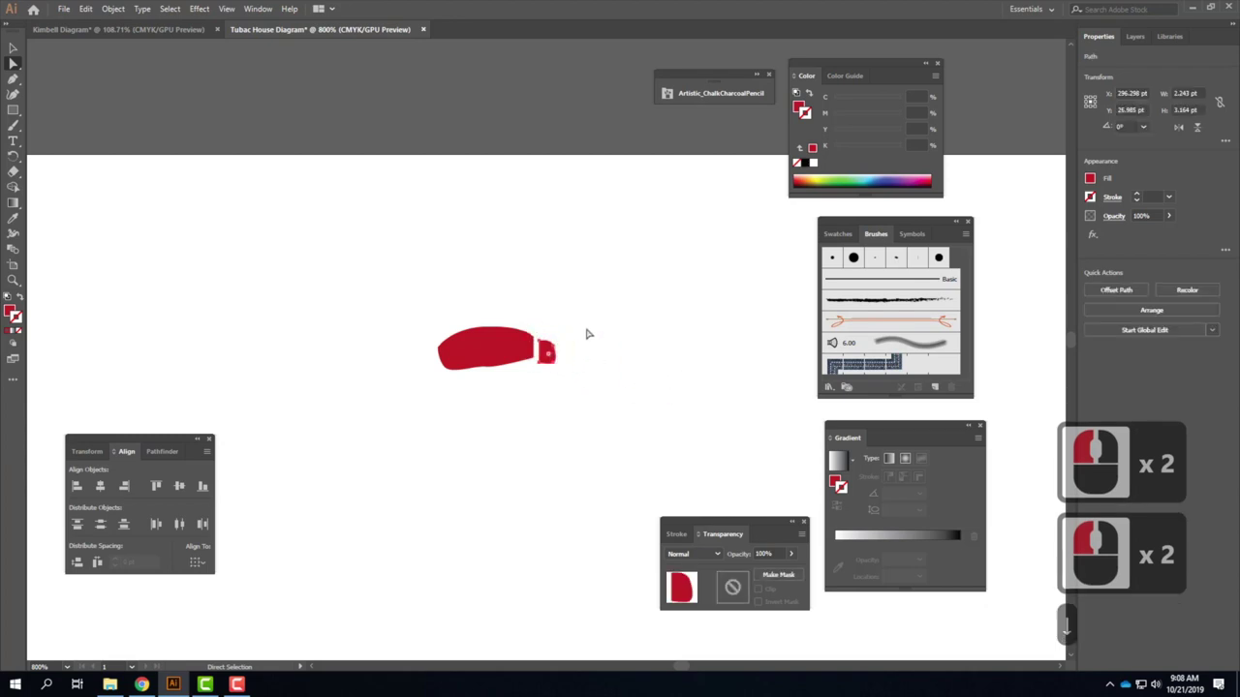
drag(547, 351, 548, 346)
click(616, 340)
Group the sole and heel, and rotate the footprint slightly clockwise to about 354.28°.
drag(360, 273, 706, 456)
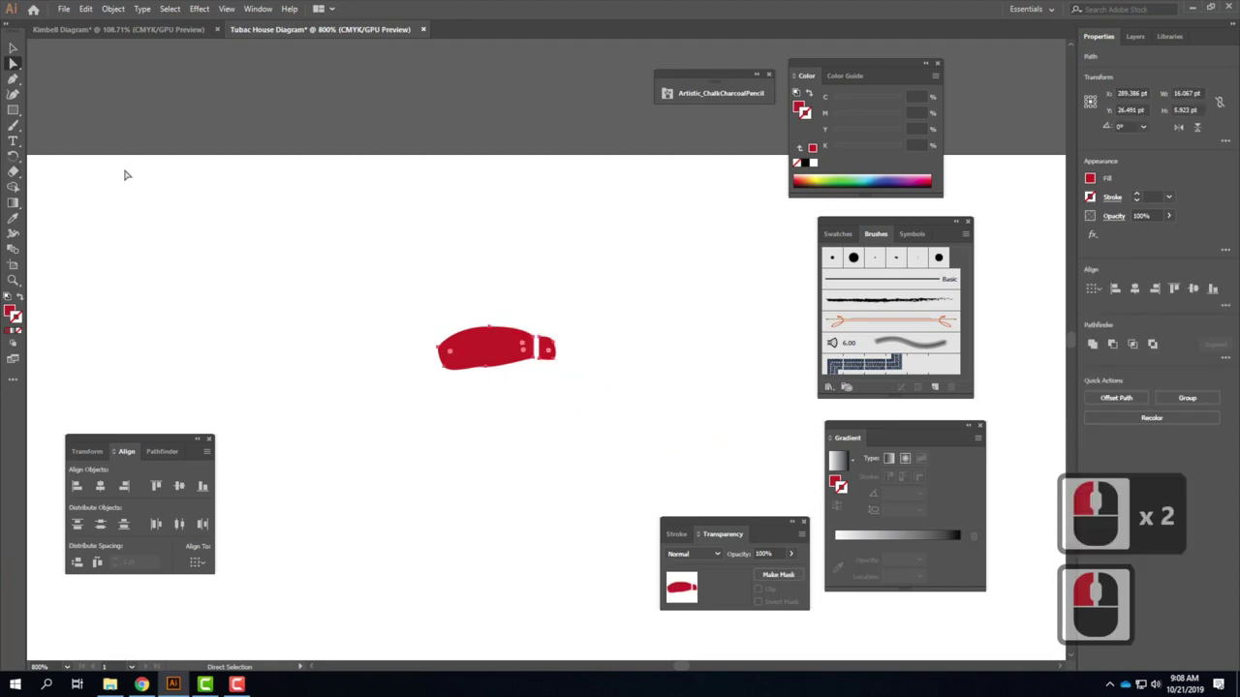
key(ctrl+g)
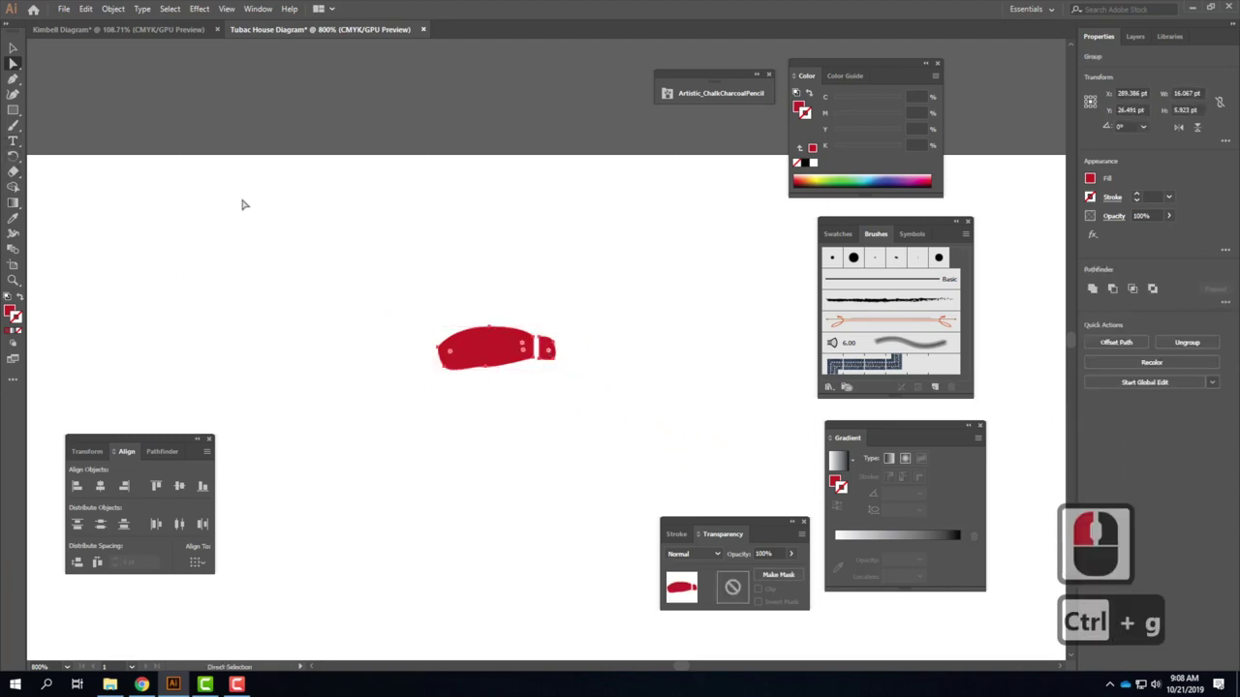
click(13, 47)
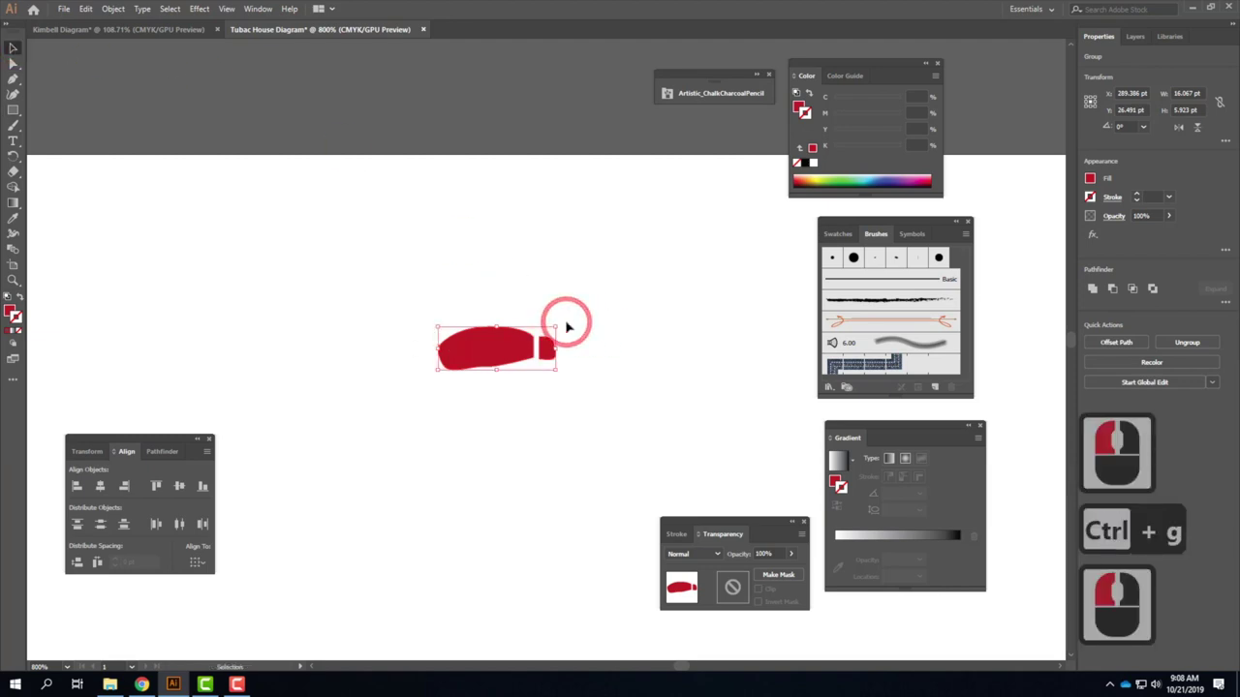
drag(558, 323, 568, 332)
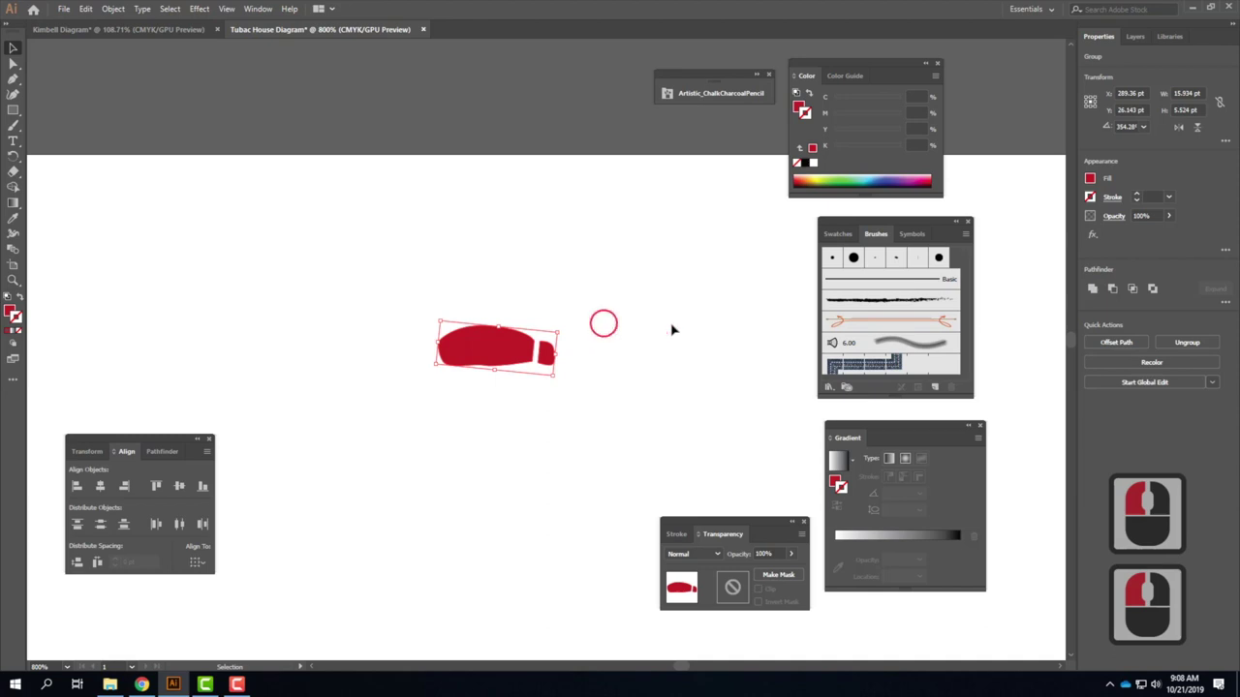
click(616, 329)
Copy the footprint group and paste a duplicate overlapping the original on its right.
click(493, 341)
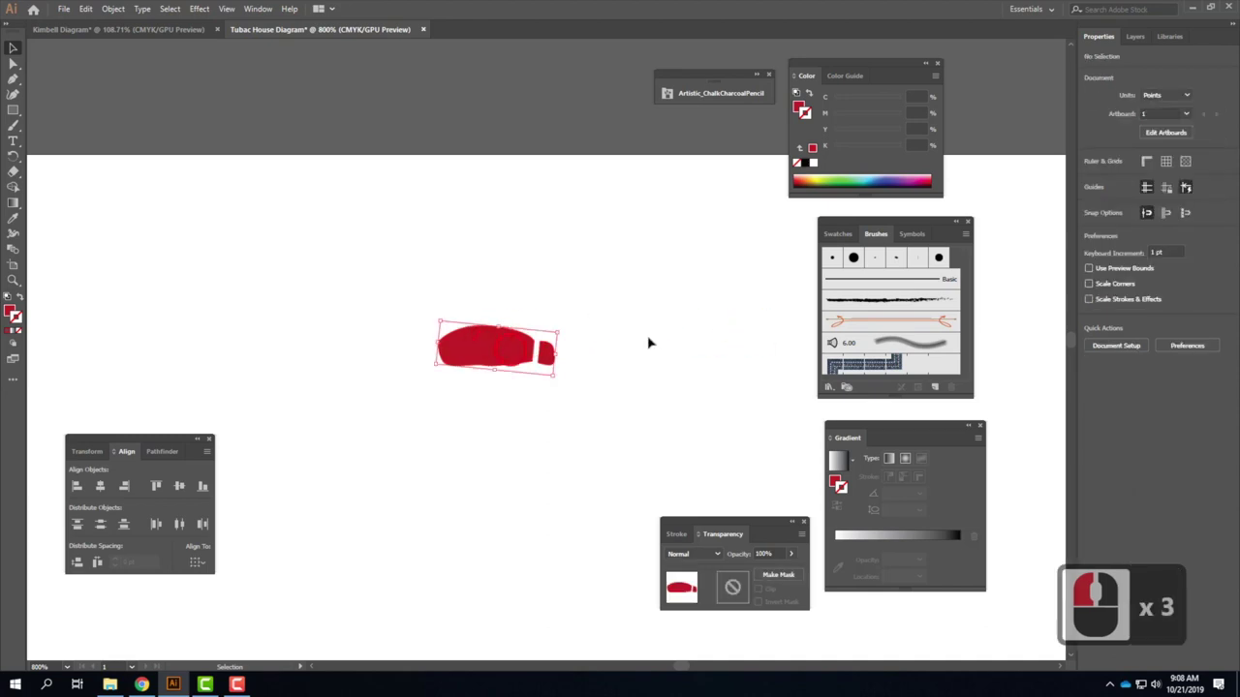
right_click(507, 360)
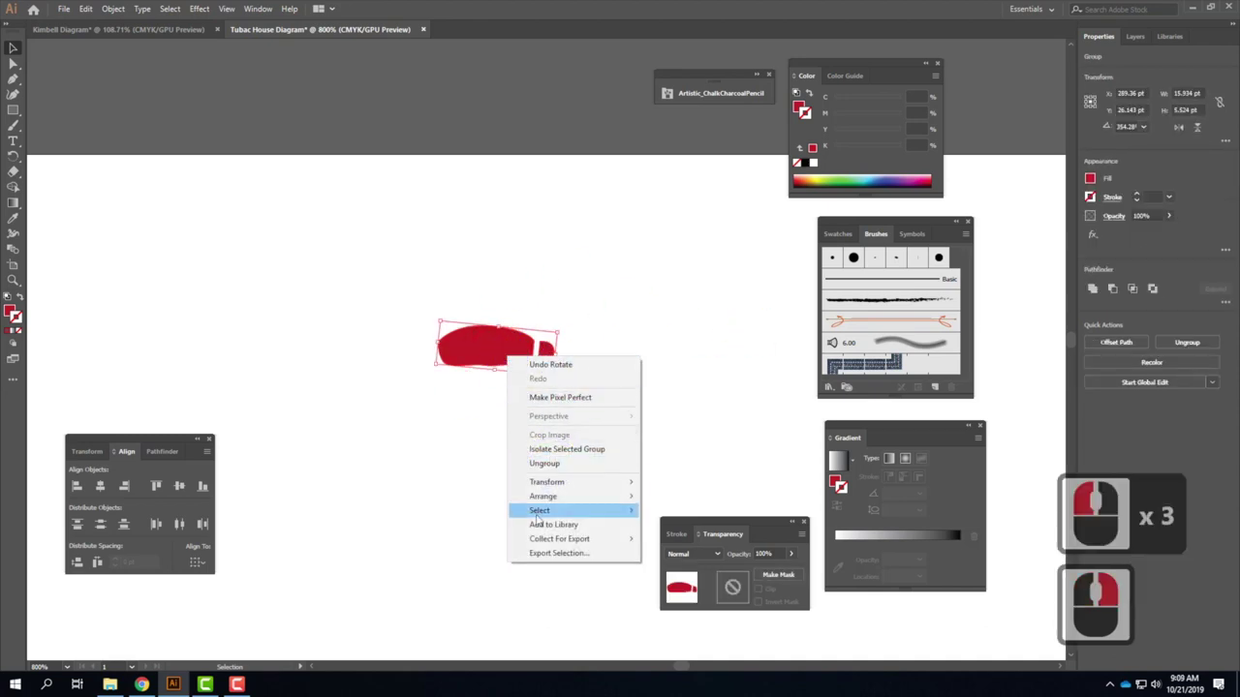
click(114, 67)
click(485, 328)
click(86, 9)
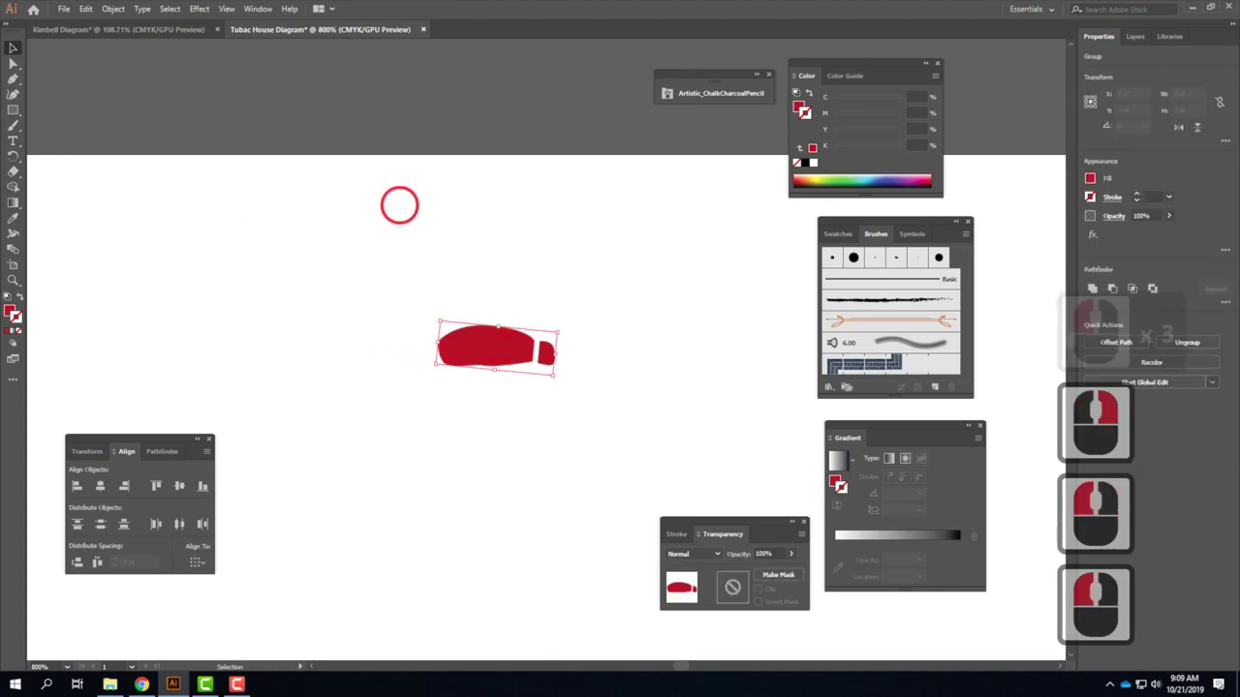
click(107, 70)
click(87, 11)
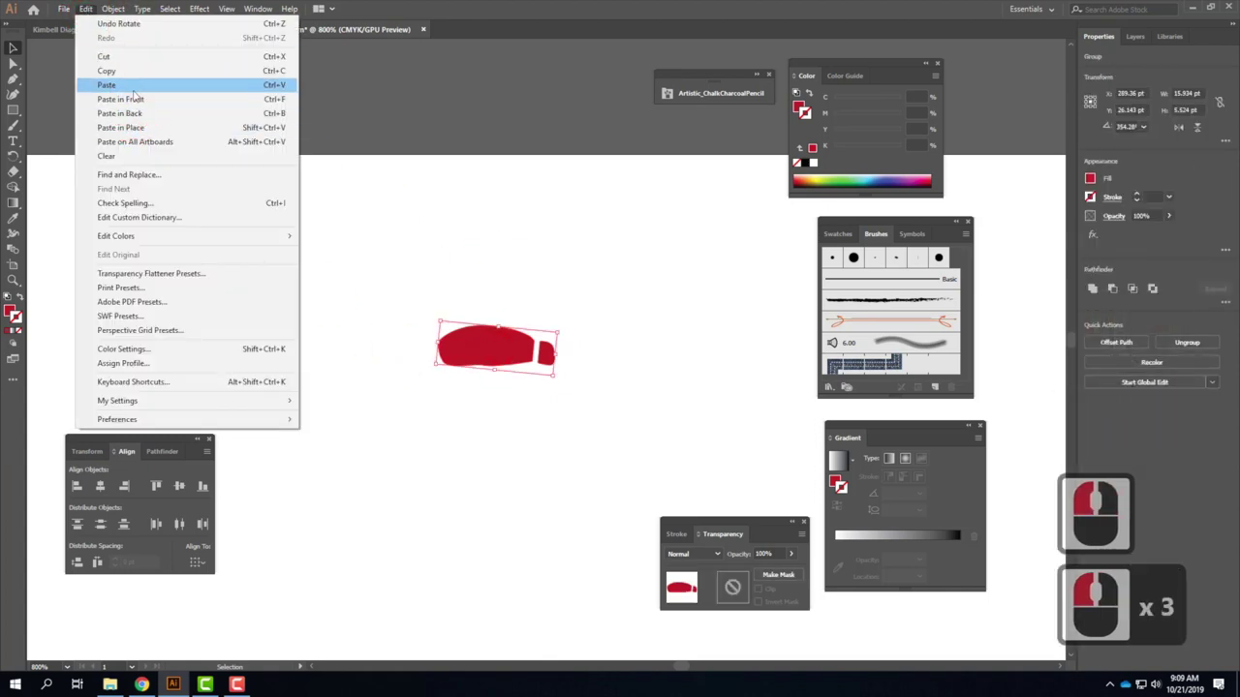
click(132, 88)
click(526, 301)
click(113, 8)
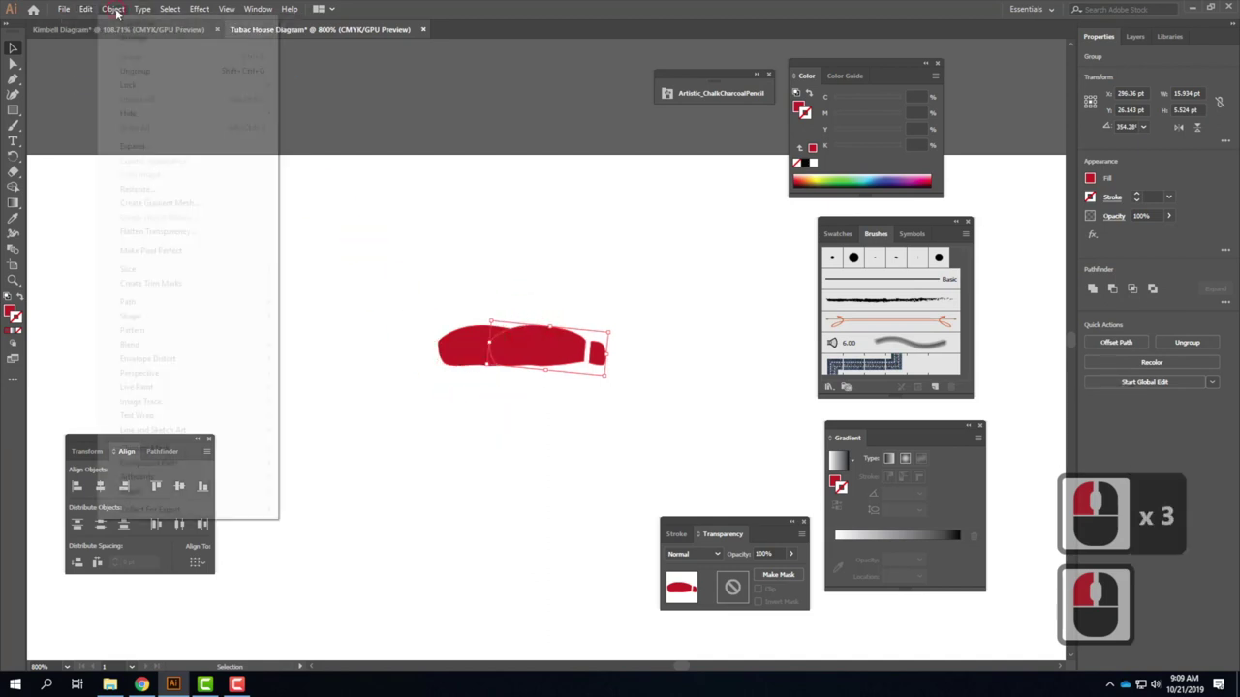
mouse_move(242, 23)
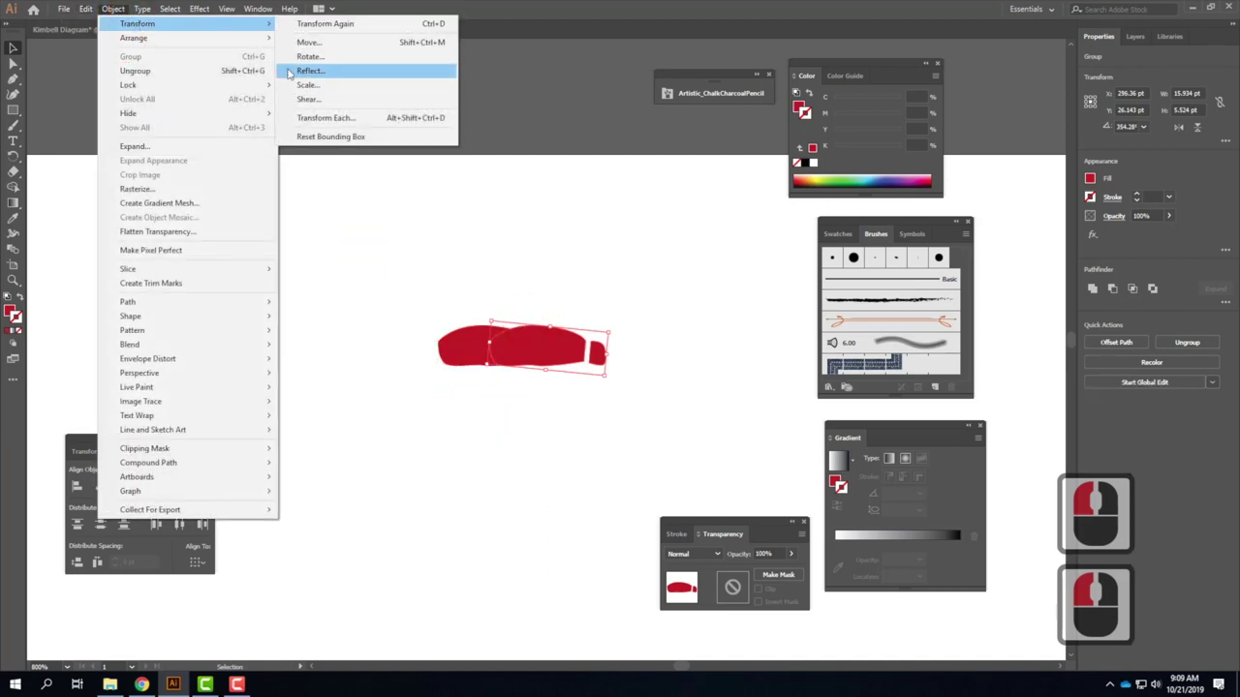
click(303, 56)
click(690, 390)
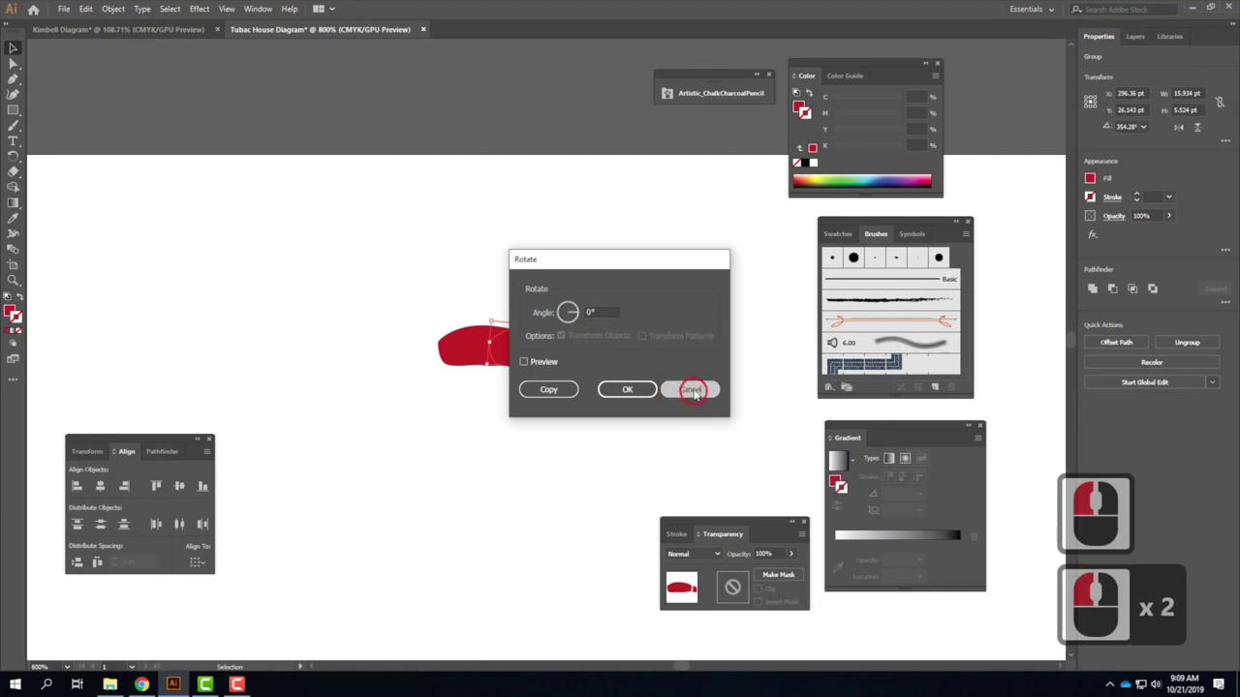
click(178, 10)
Reflect the duplicate footprint across the horizontal axis and place it below and to the left of the original.
click(114, 9)
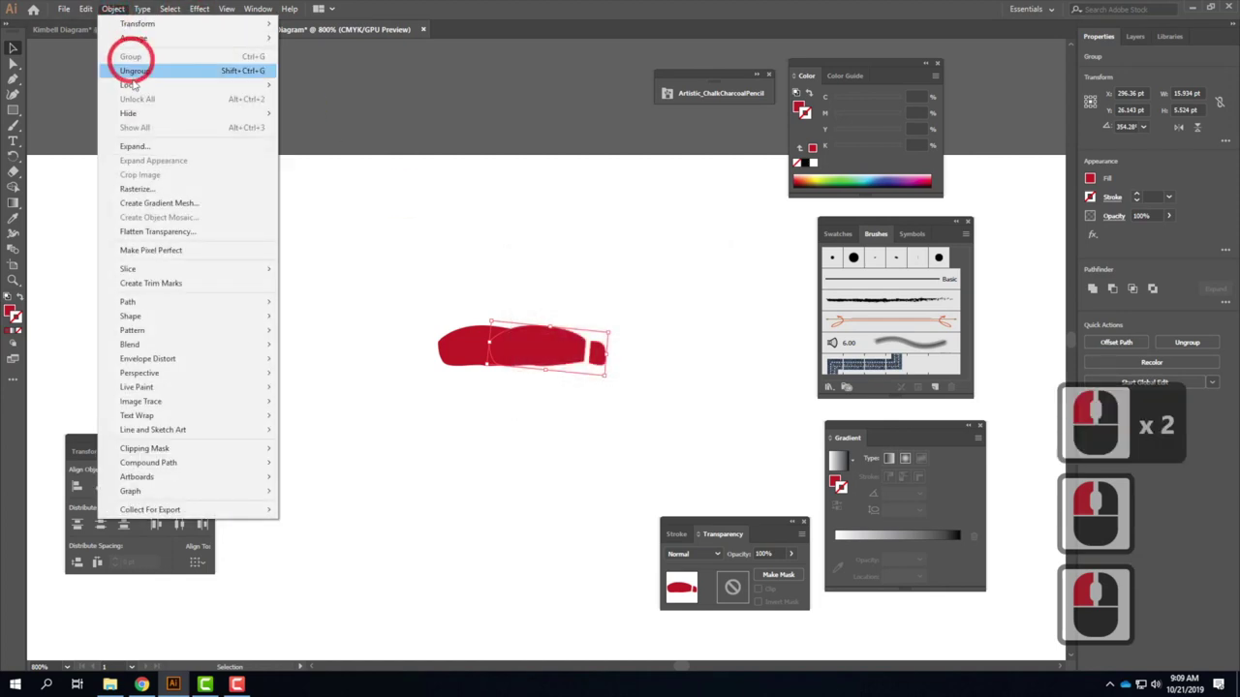
mouse_move(140, 25)
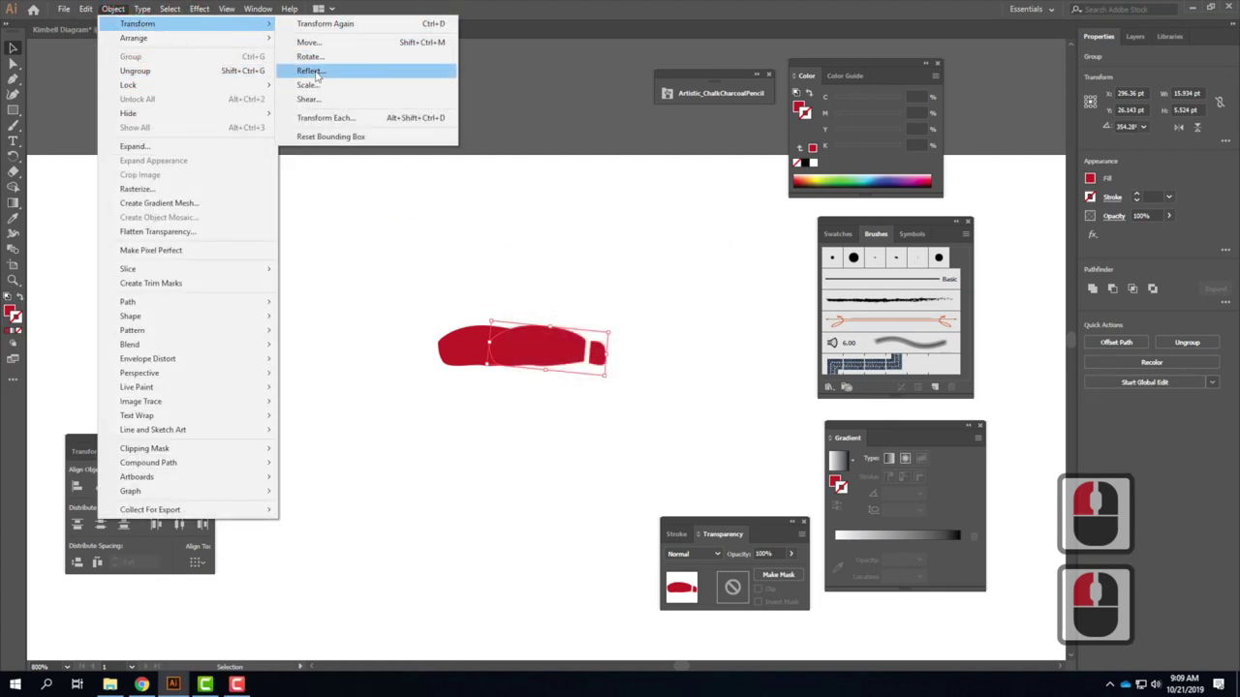
click(323, 82)
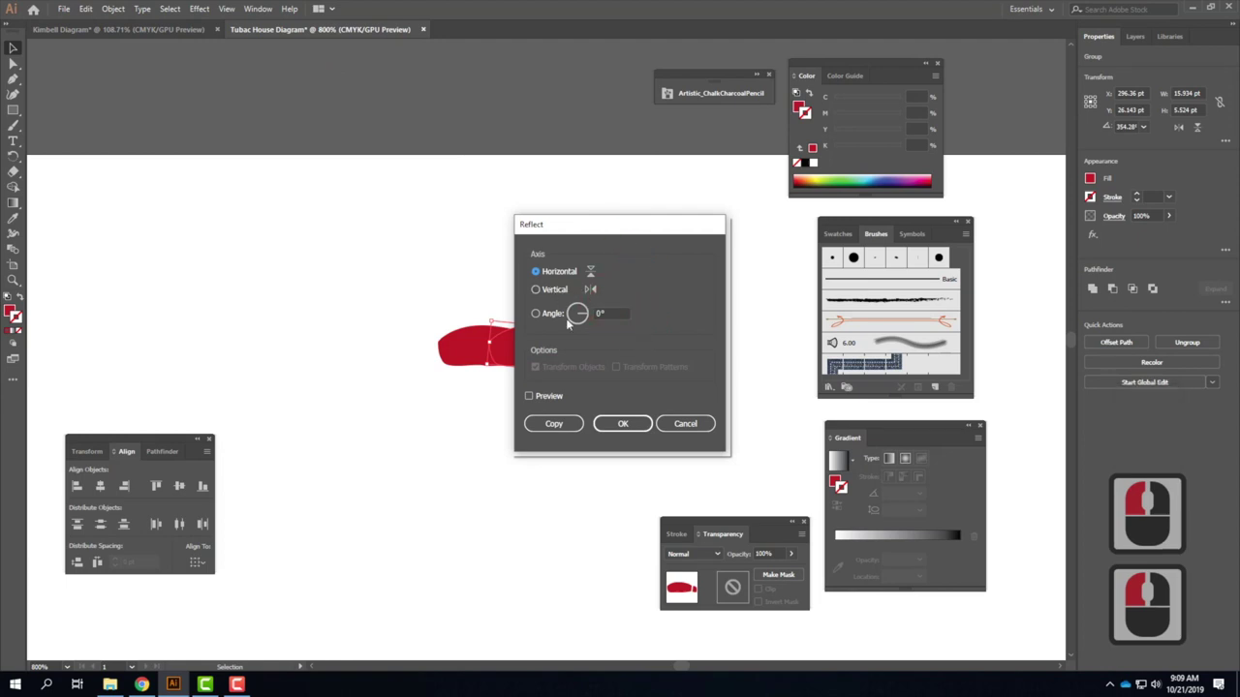
click(623, 423)
drag(535, 341, 331, 401)
click(685, 255)
click(623, 277)
click(745, 283)
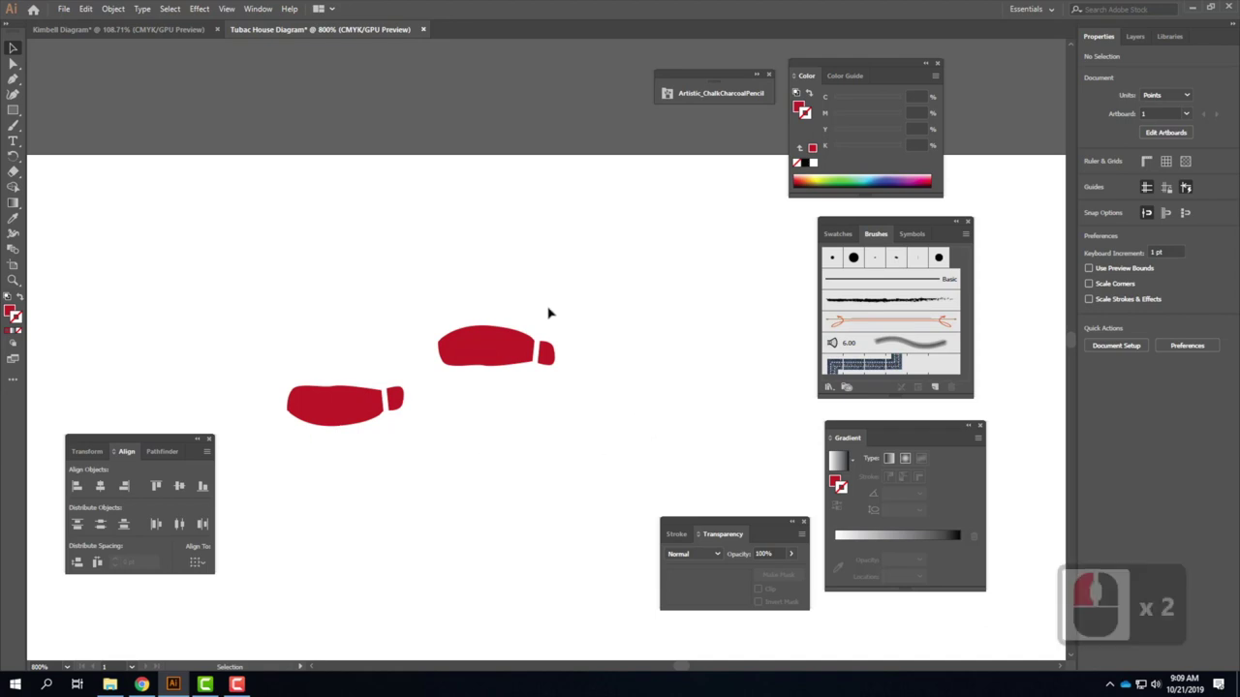
Select both footprints and turn them into a new Scatter Brush.
drag(236, 244, 607, 474)
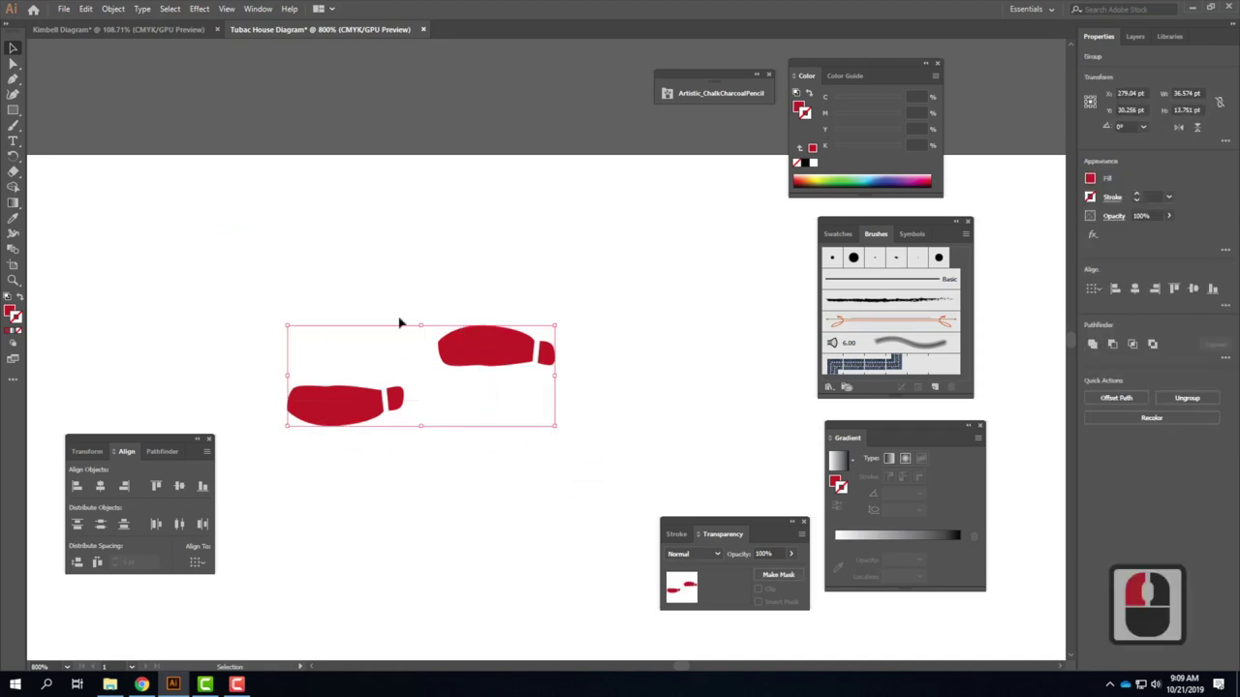
click(925, 222)
click(942, 254)
click(269, 10)
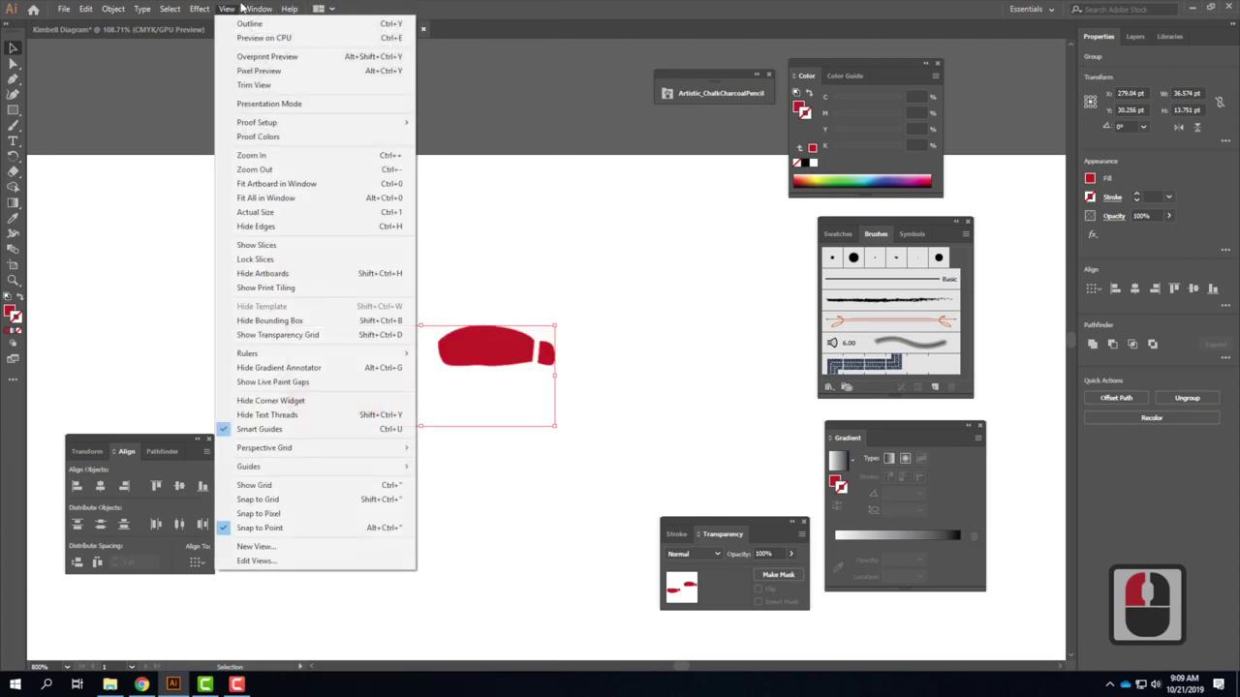
click(257, 8)
mouse_move(327, 393)
mouse_down()
mouse_move(803, 346)
mouse_move(898, 304)
mouse_up()
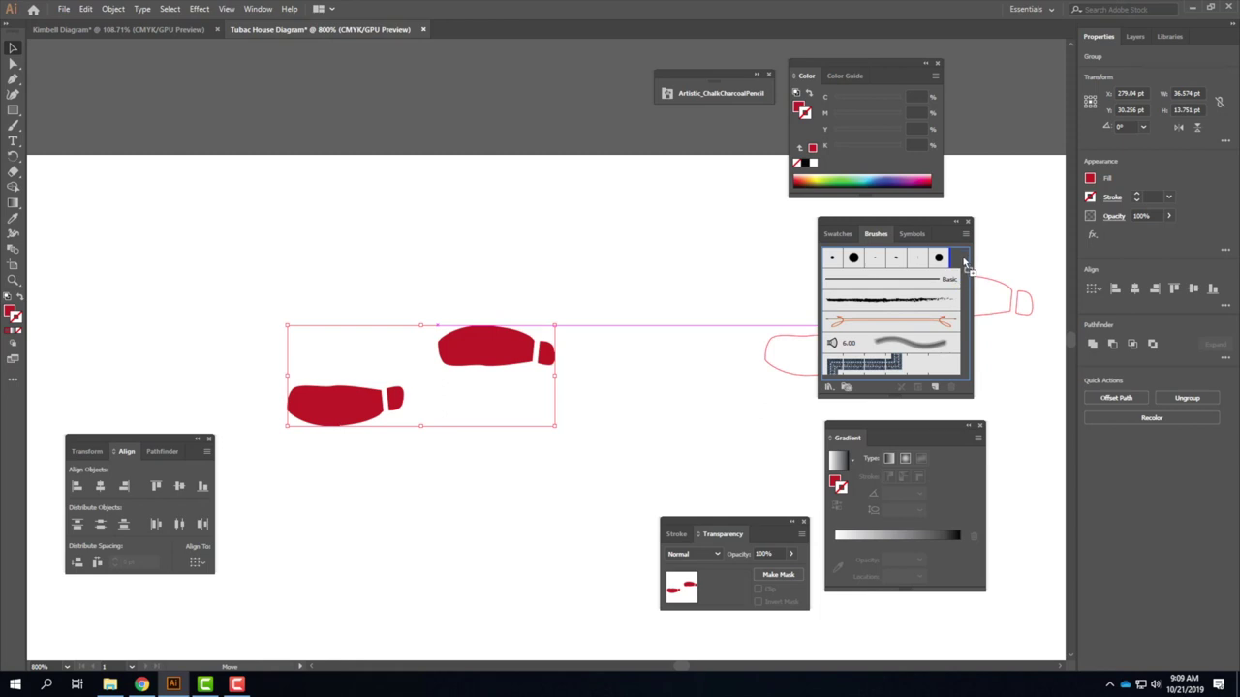
drag(963, 262, 963, 263)
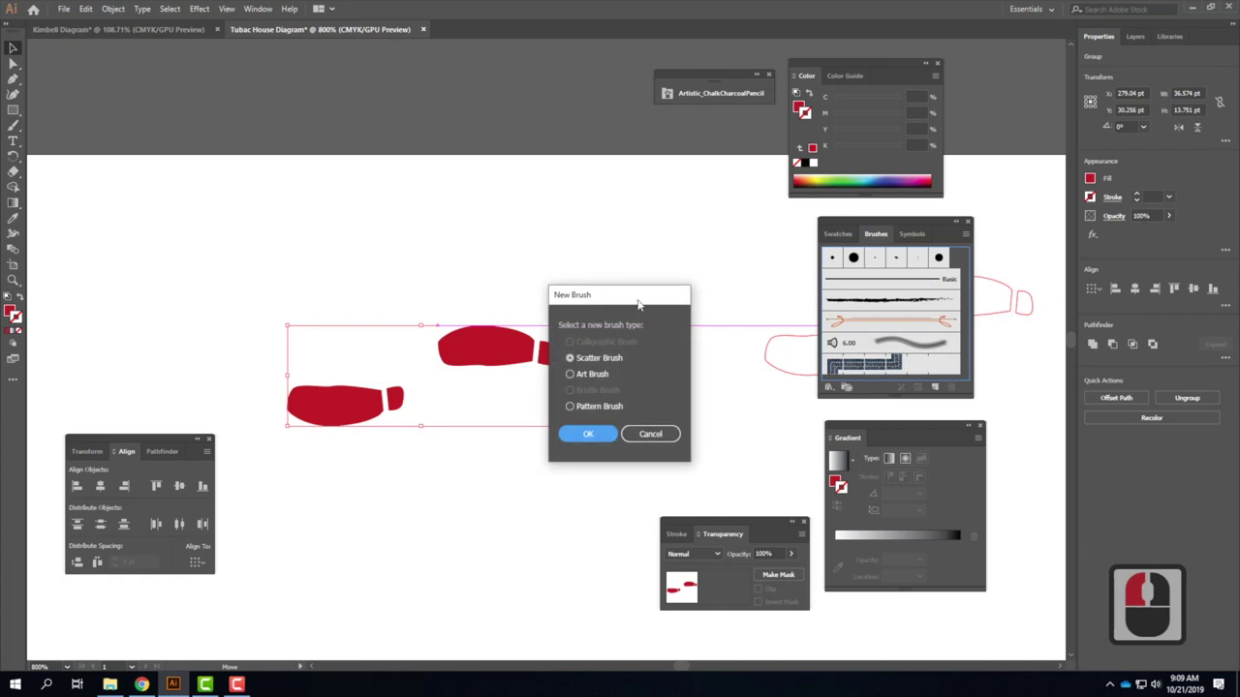
drag(639, 304, 466, 118)
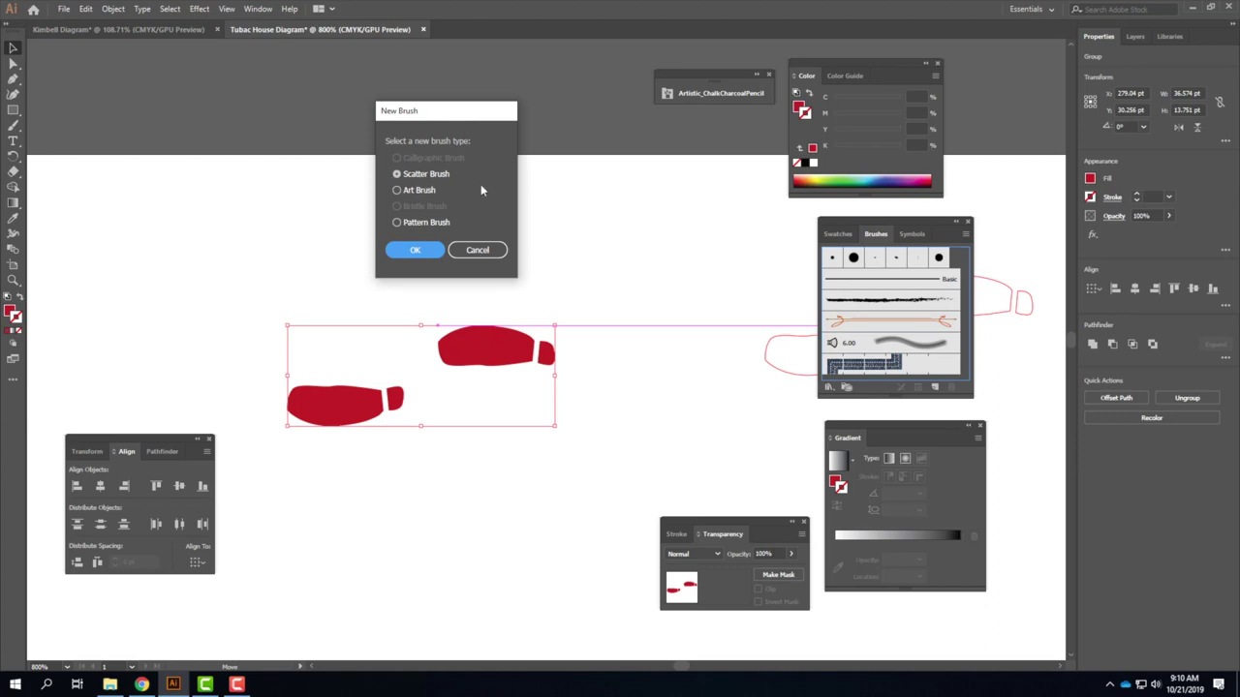
click(418, 251)
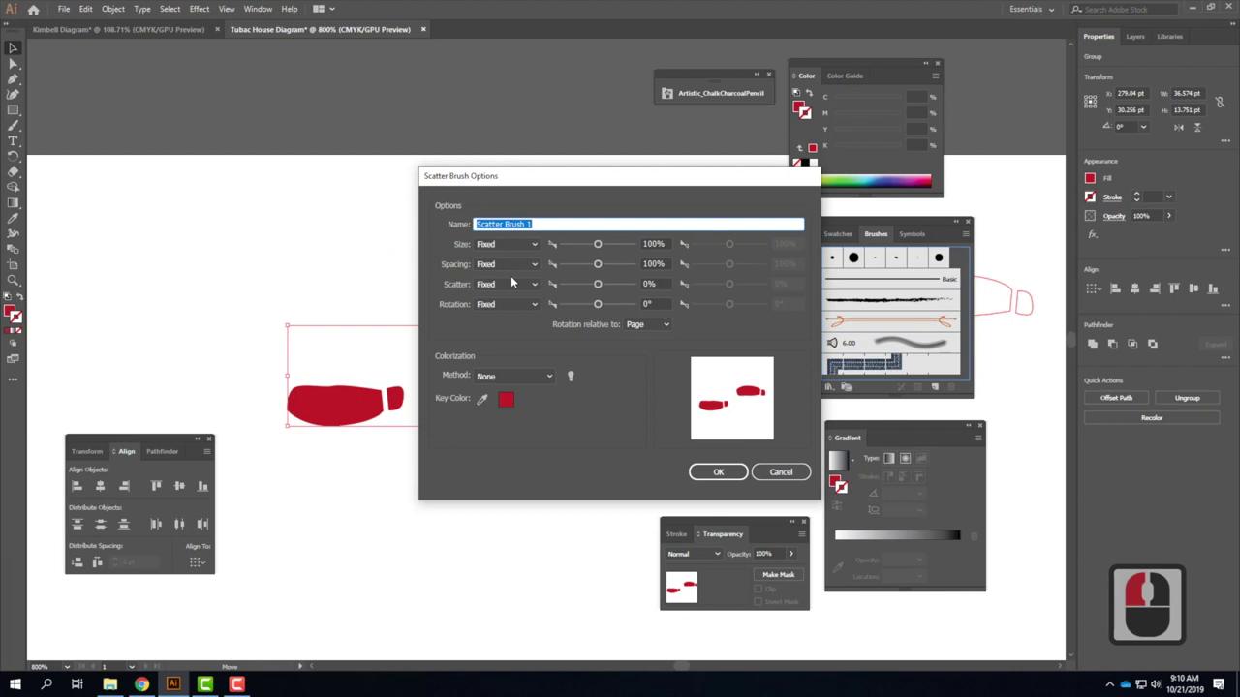
Name the scatter brush FootPrints, keep its rotation Fixed, and make the rotation relative to Path.
text(Foot)
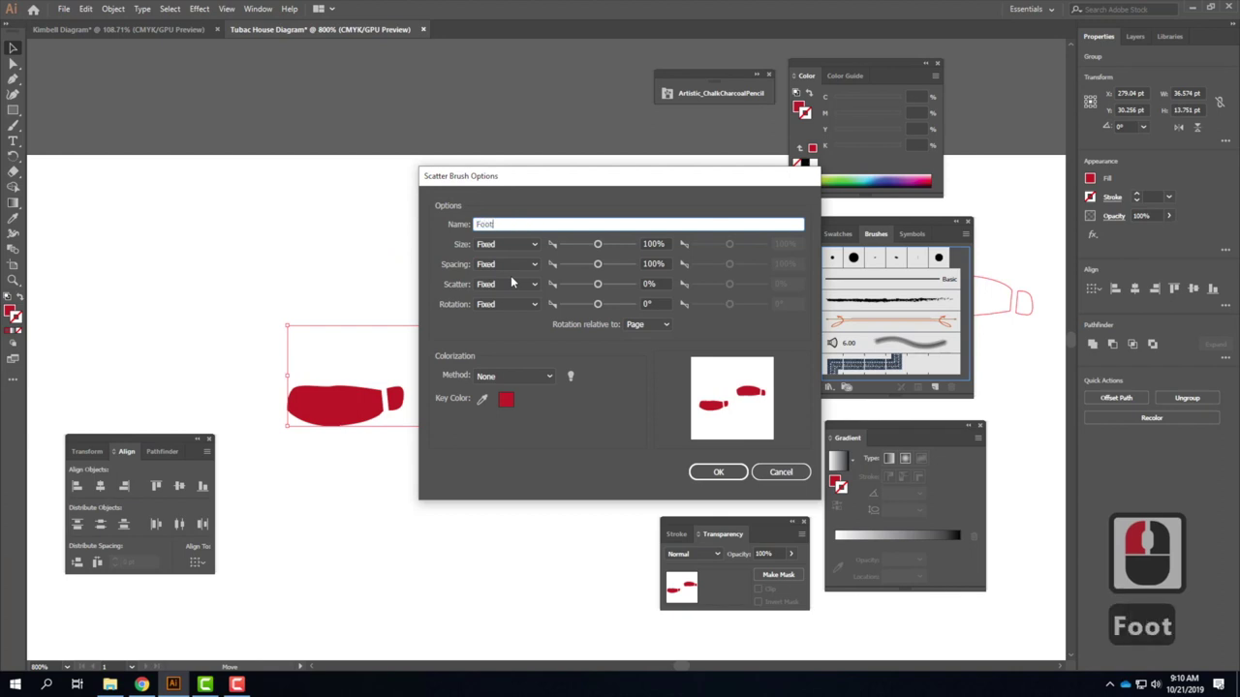
text(Prints)
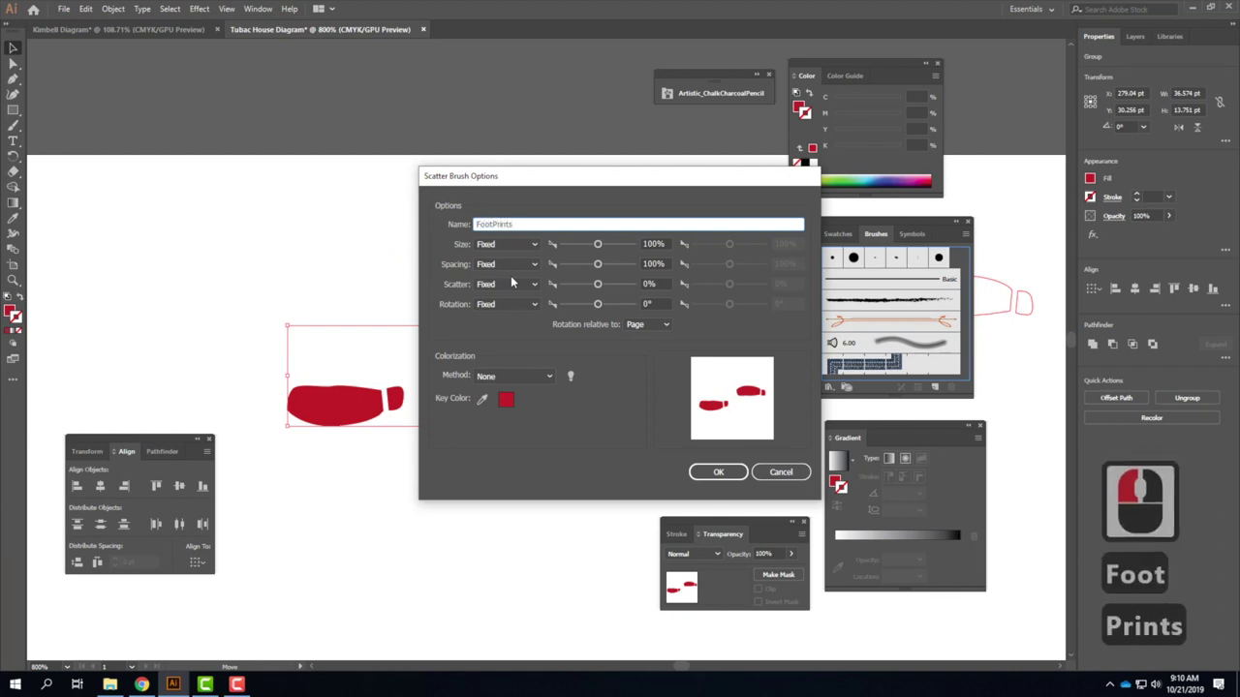
click(465, 247)
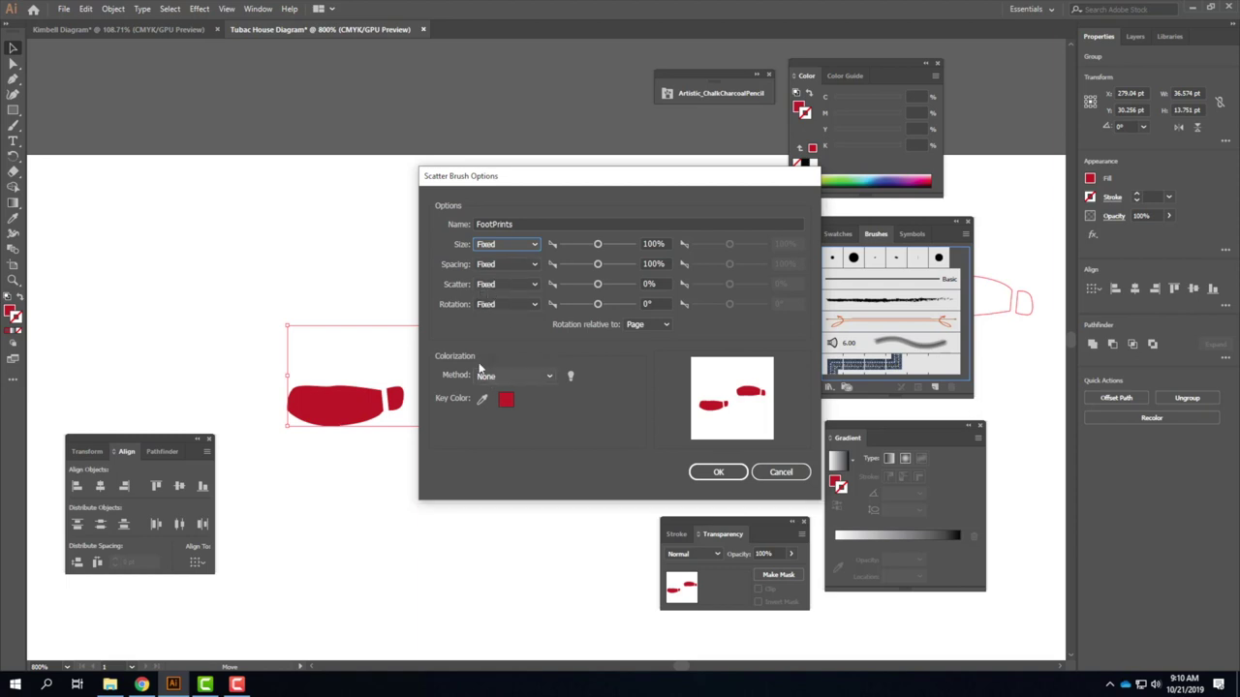
click(522, 305)
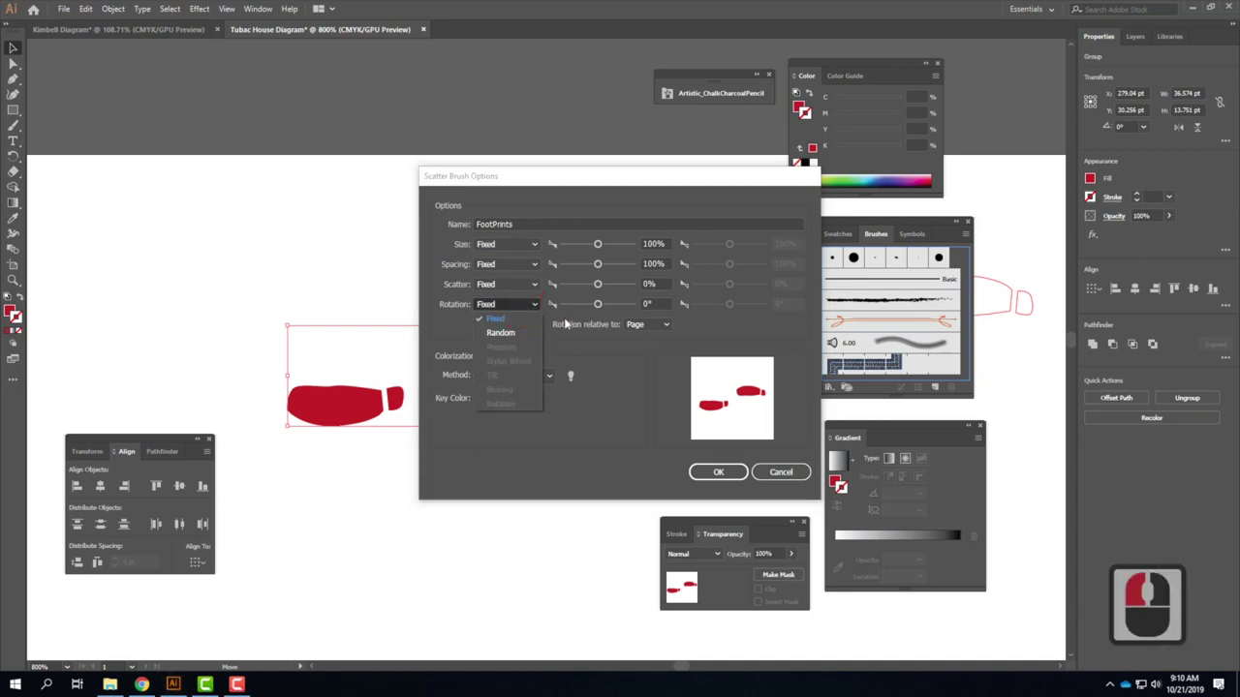
click(495, 317)
click(654, 331)
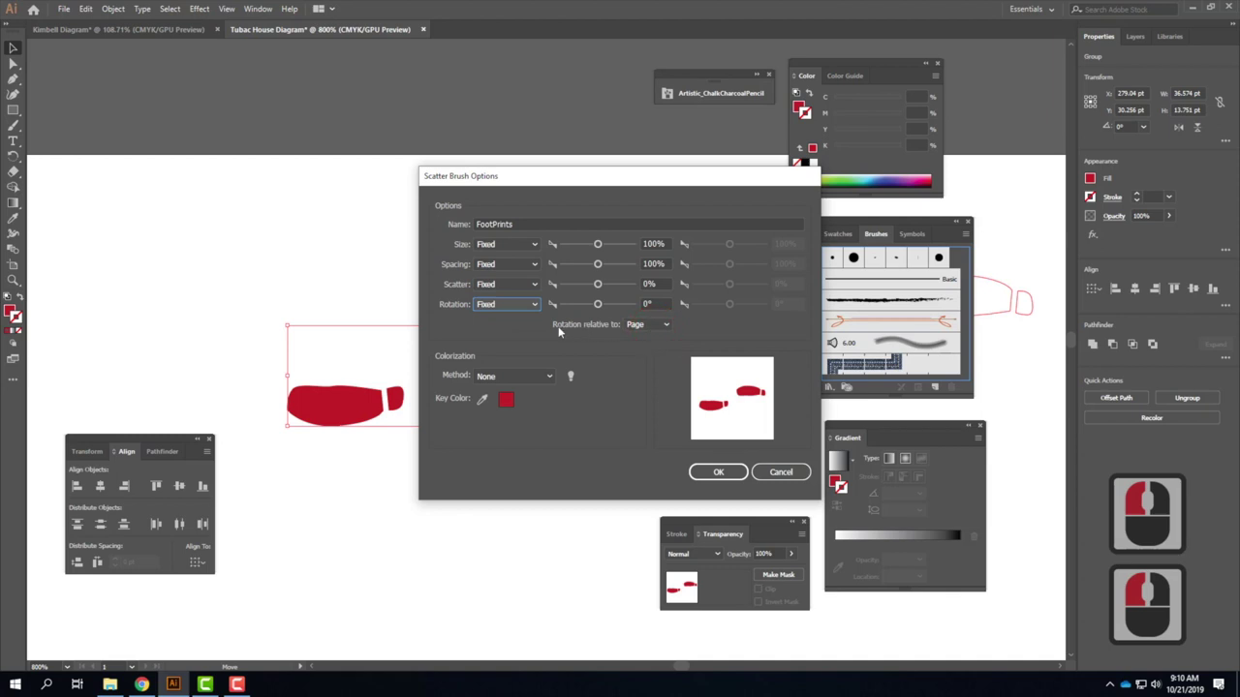
click(642, 326)
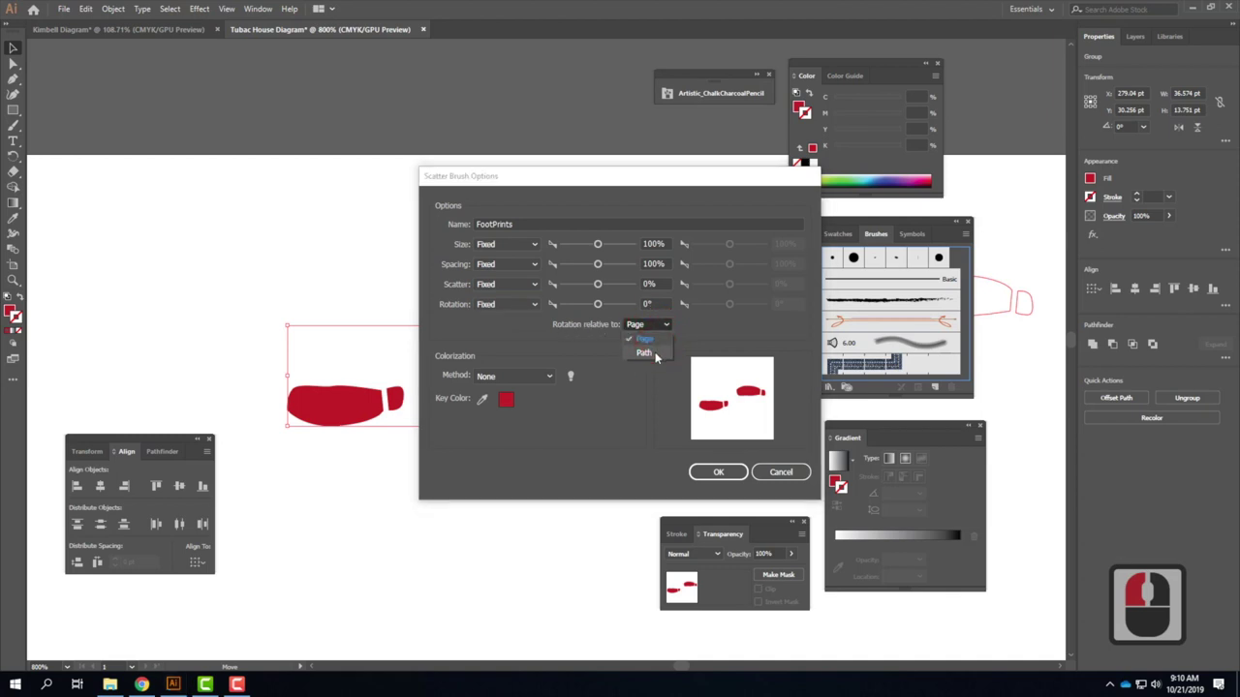
click(655, 355)
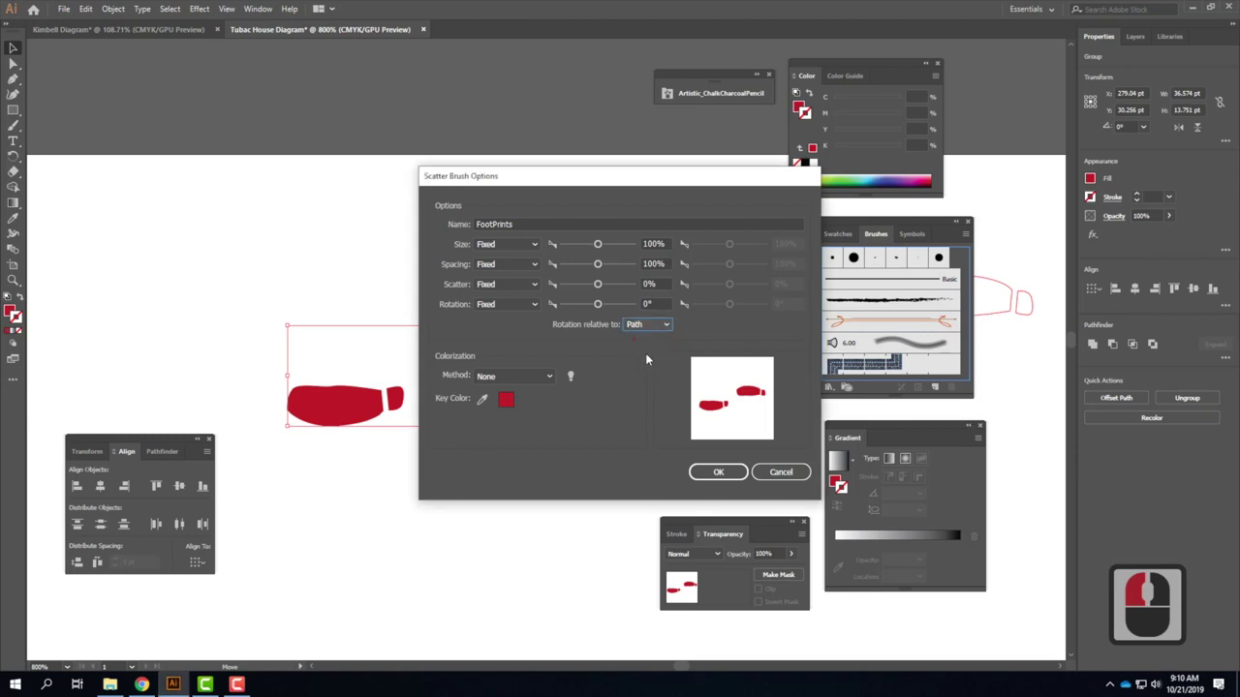
Set the brush's colorization method to Tints and accept the scatter brush options.
click(549, 377)
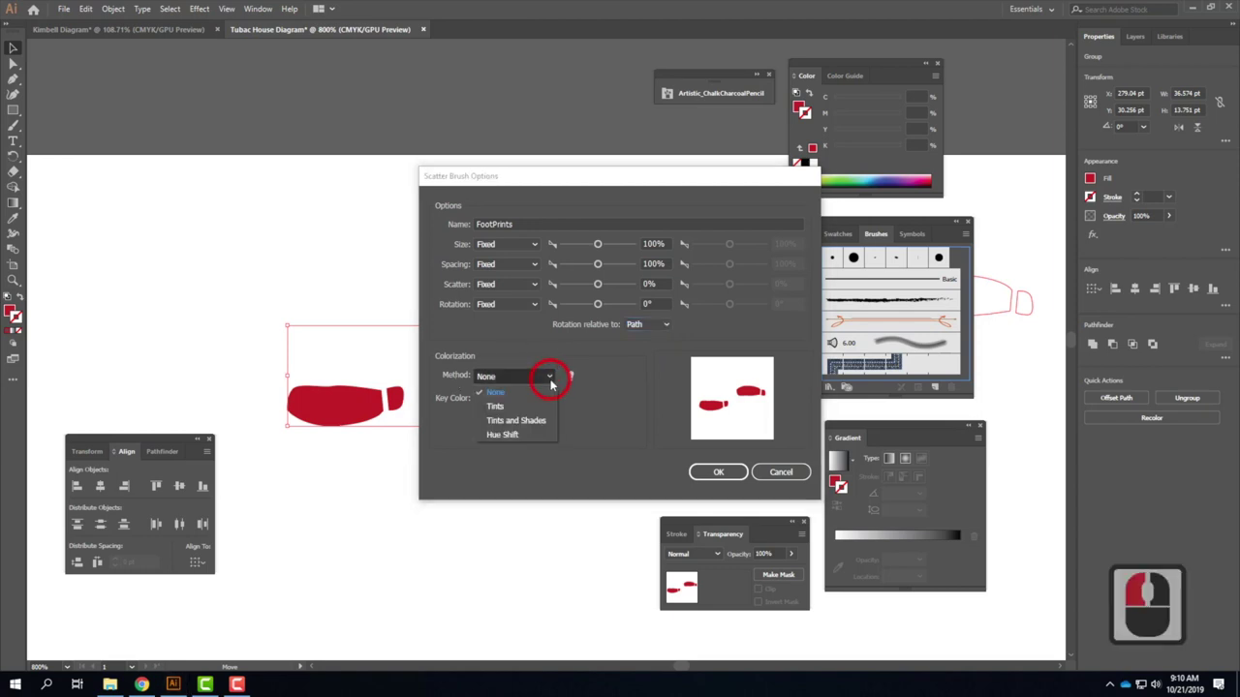
click(495, 407)
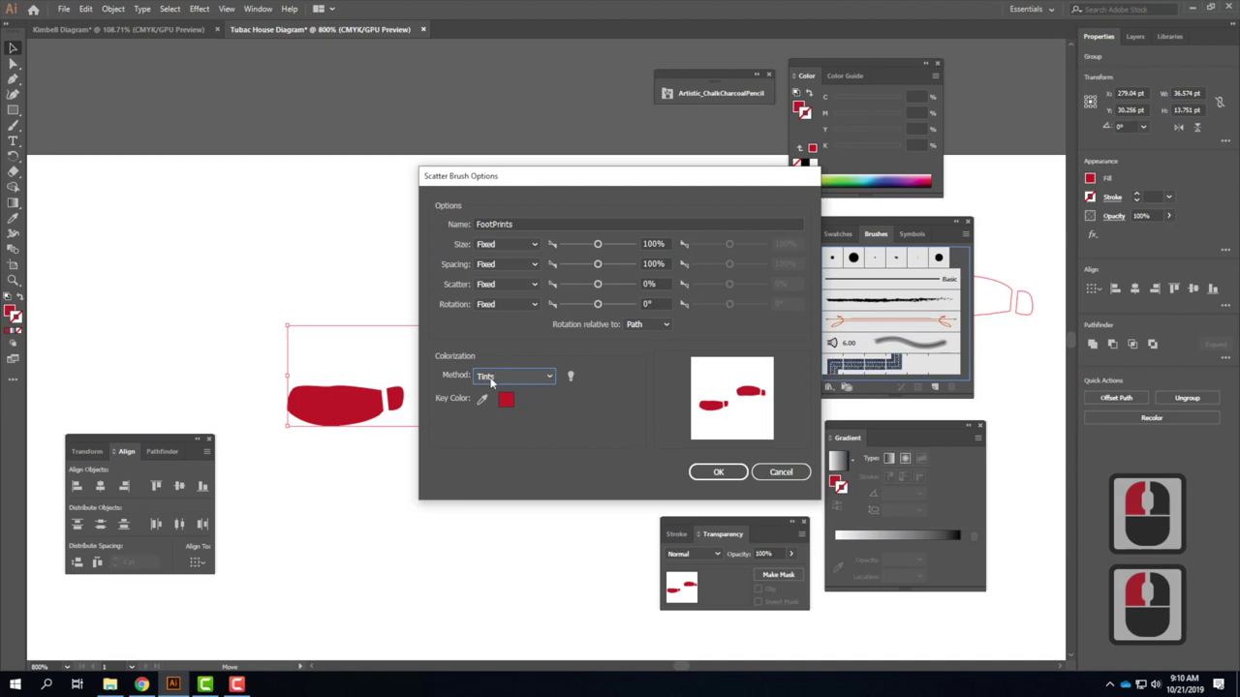
click(726, 474)
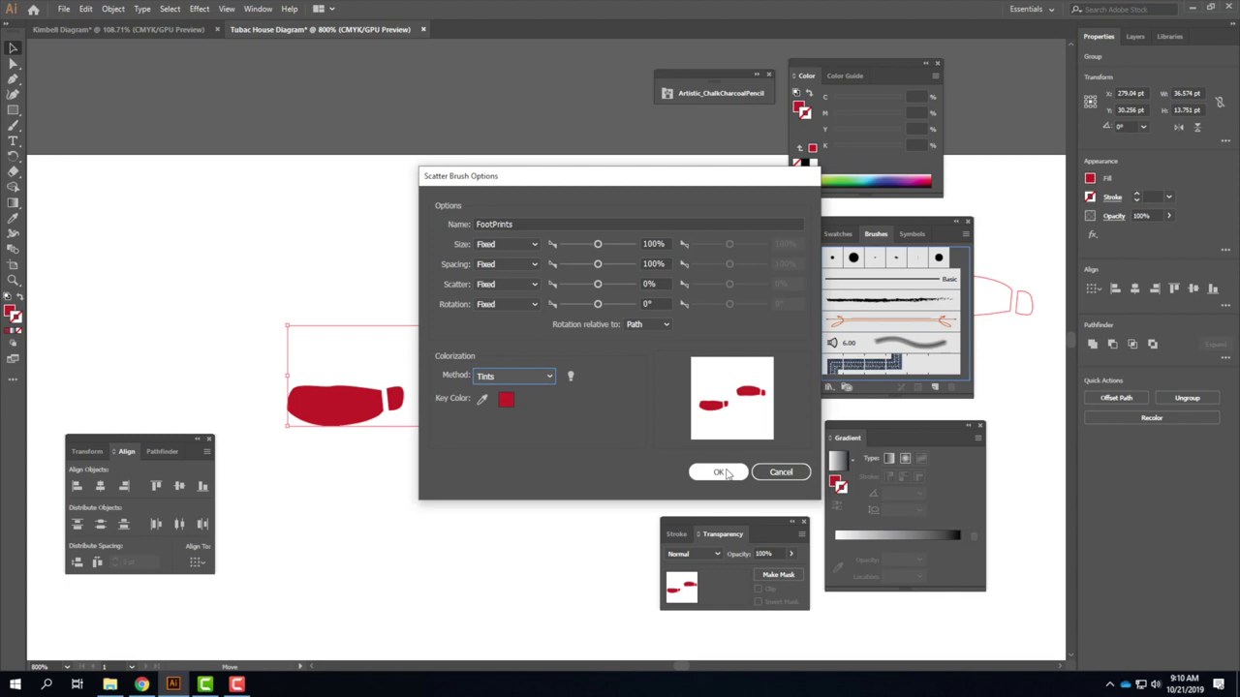
click(726, 473)
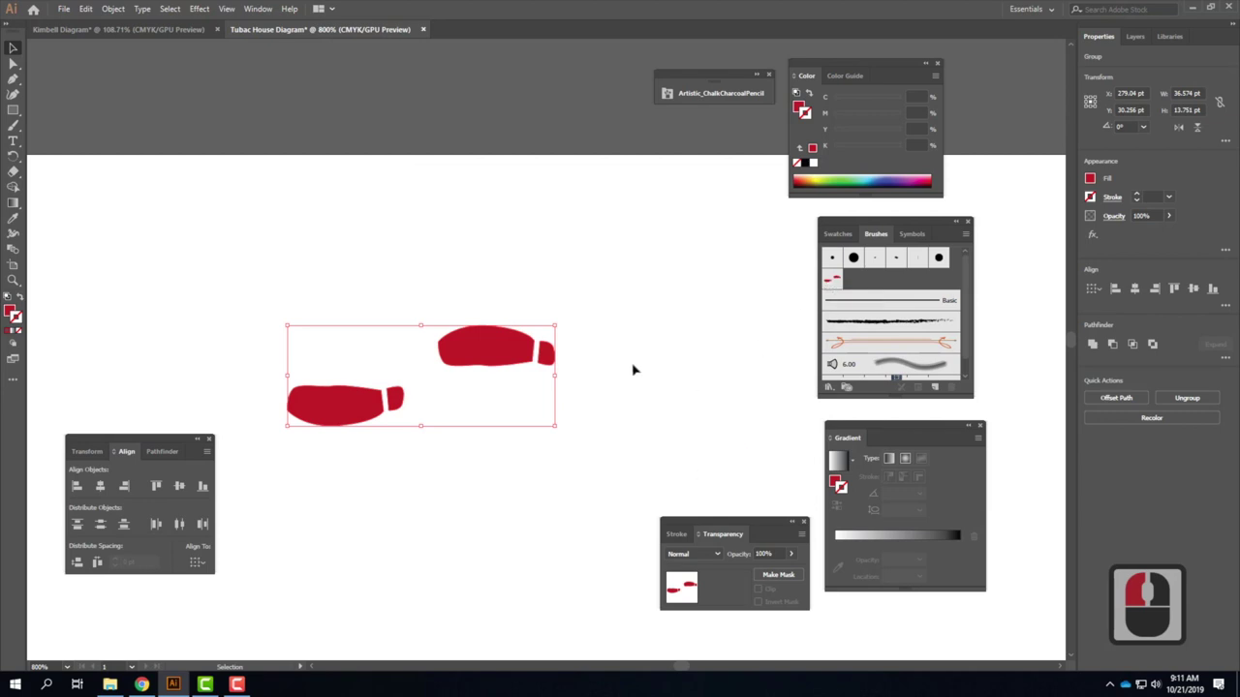
Apply the FootPrints brush to the second dotted circulation path from the left in the house plan.
scroll(635, 370, down, 15)
drag(715, 437, 646, 174)
drag(651, 325, 360, 172)
drag(571, 204, 371, 178)
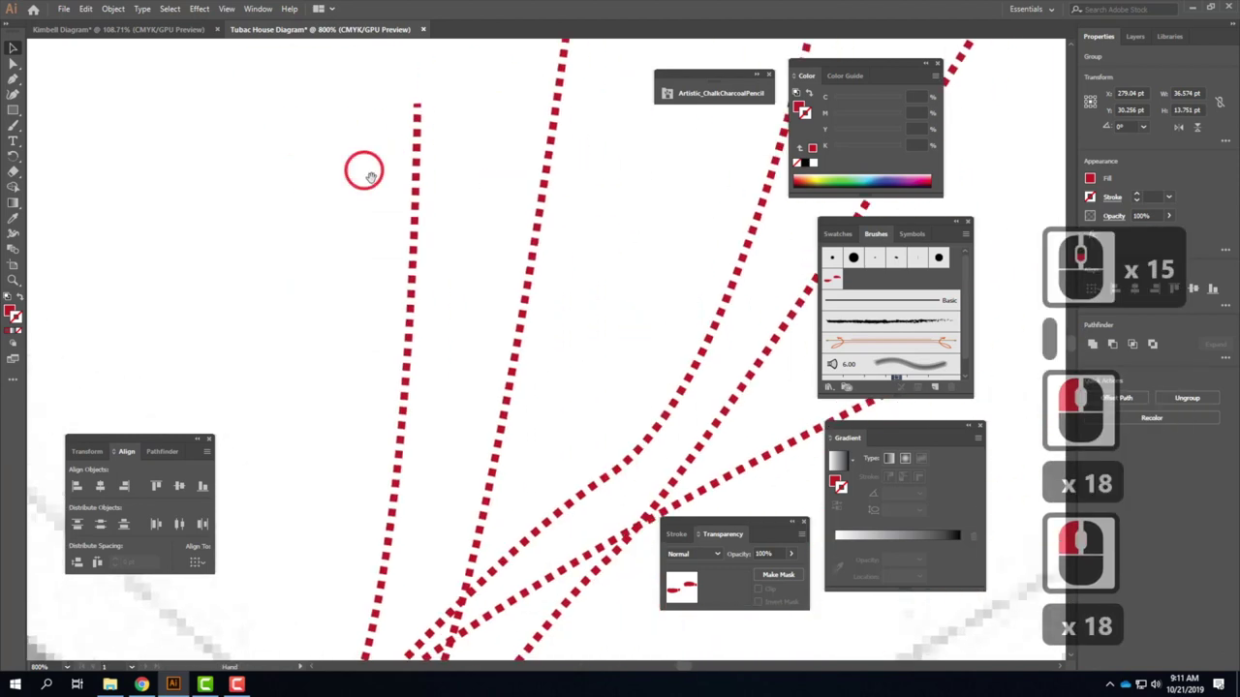
click(540, 198)
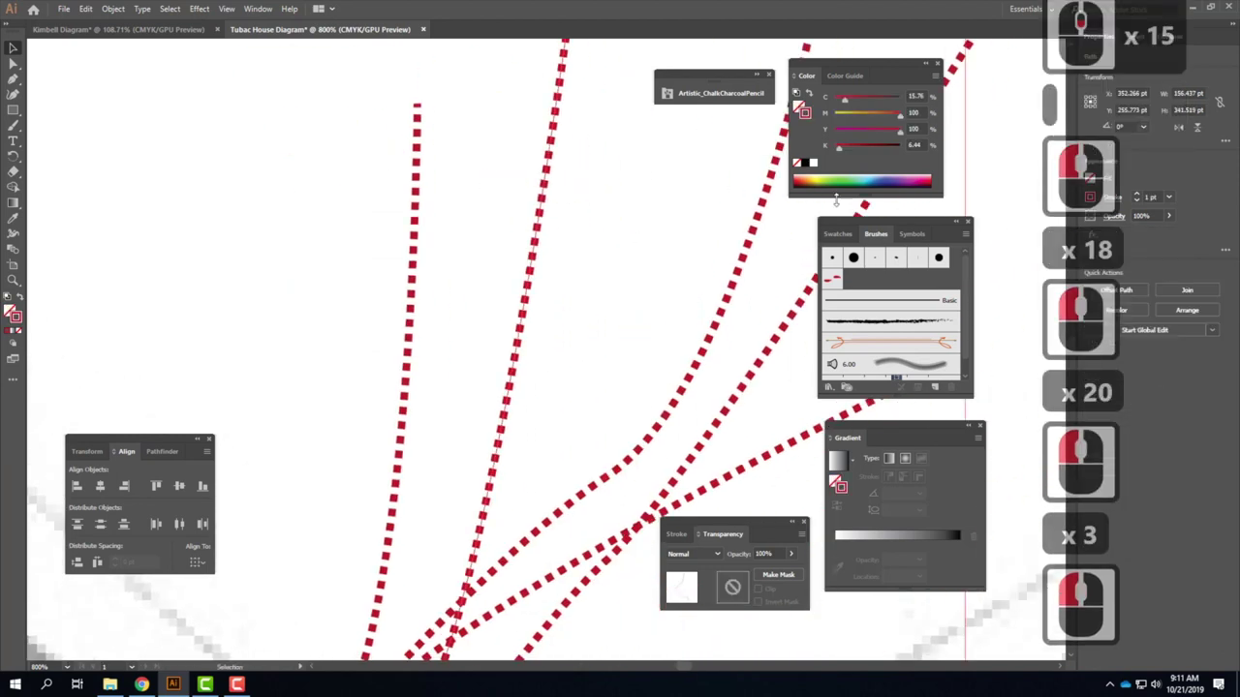
click(833, 280)
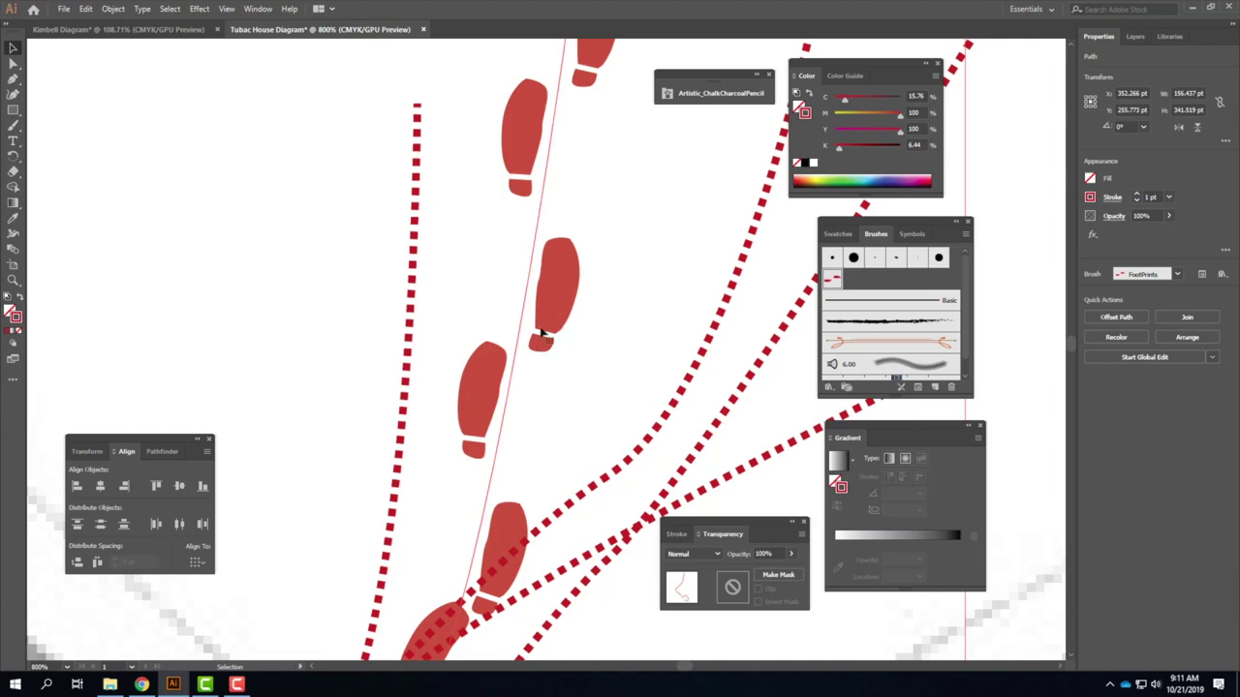
Set the footprint path's stroke weight to 0.1 pt.
key(ctrl+minus)
key(ctrl+minus)
key(ctrl+minus)
key(ctrl+minus)
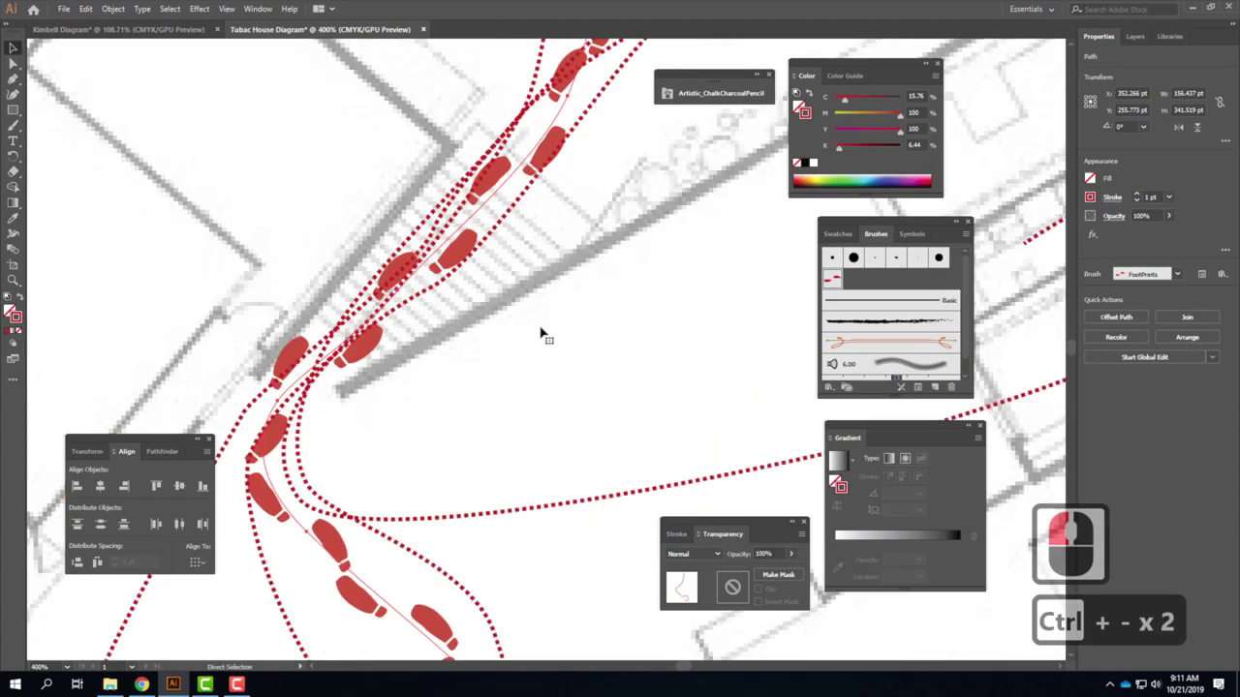
key(ctrl+minus)
key(ctrl+minus)
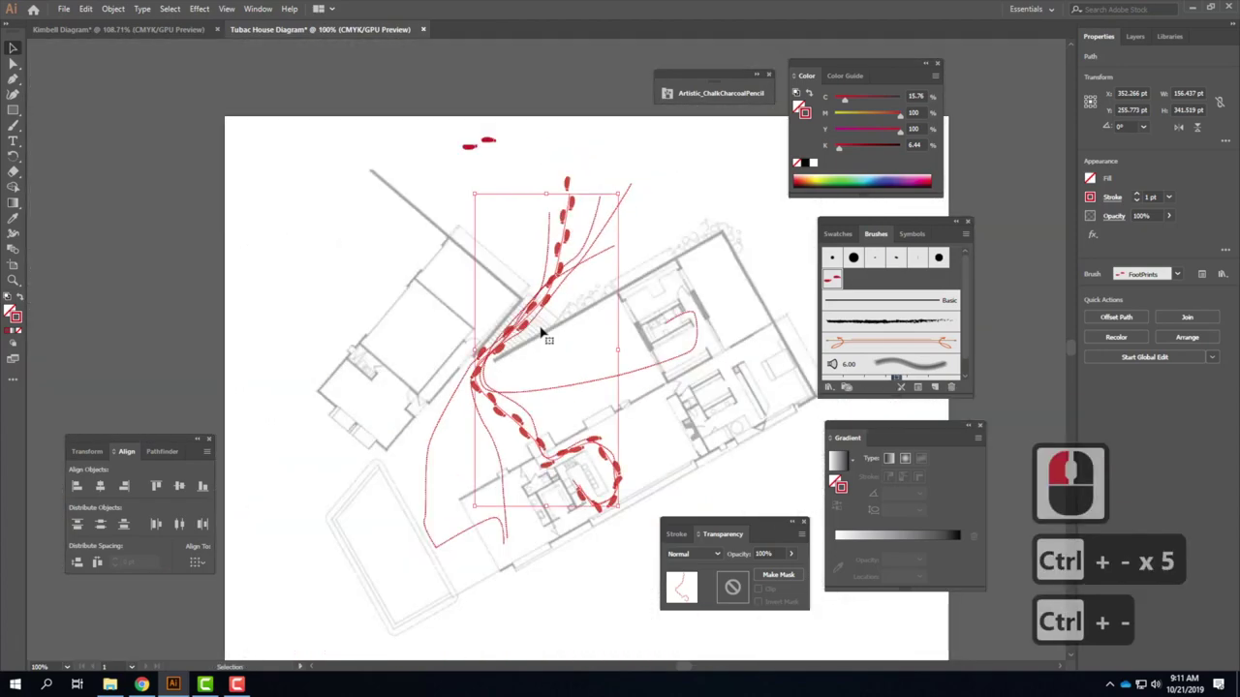
key(ctrl+equal)
key(ctrl+equal)
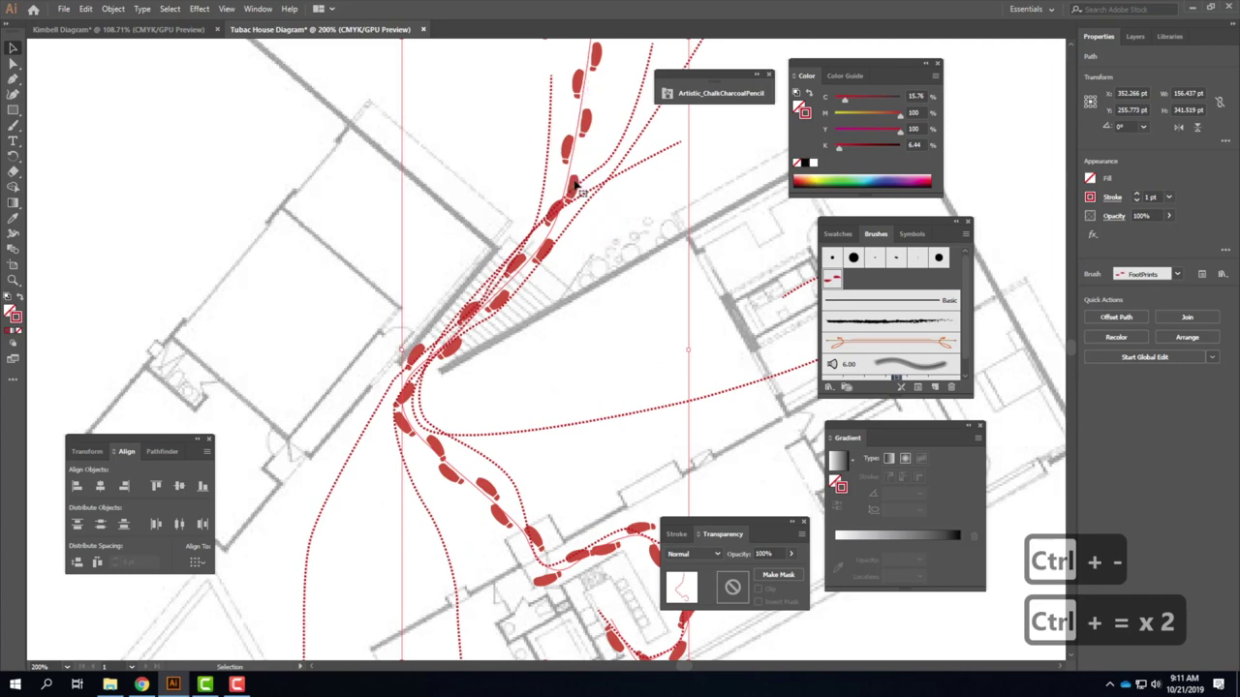
click(1148, 198)
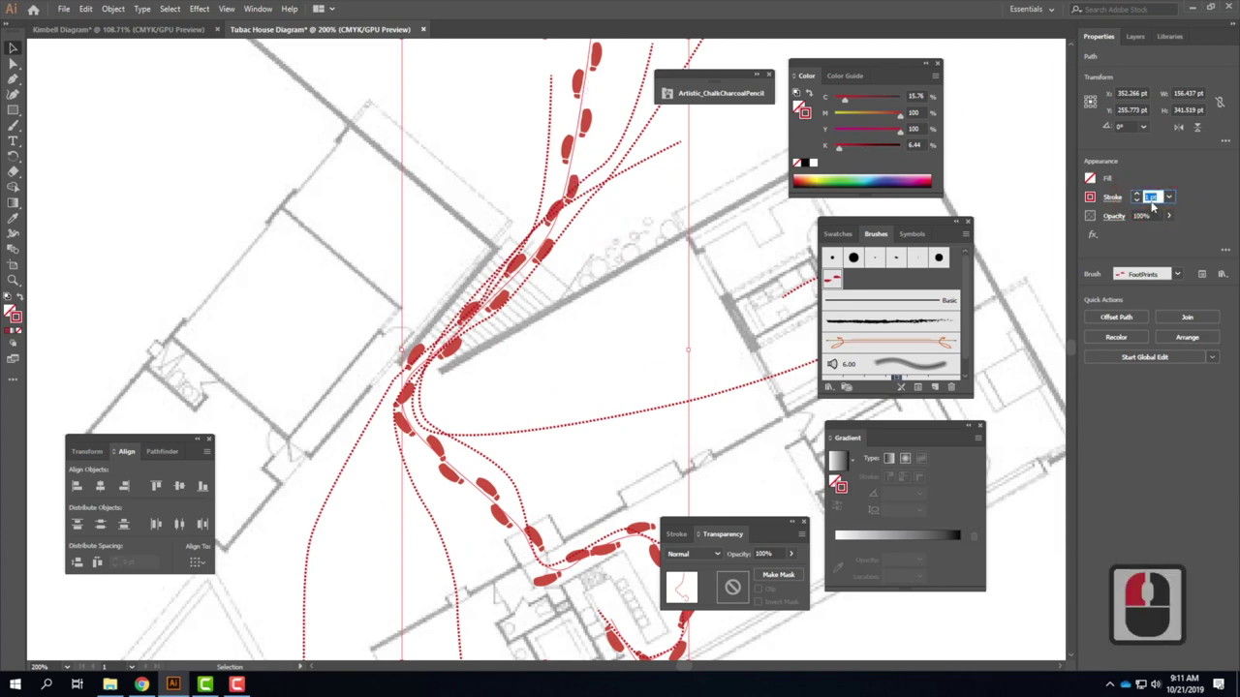
text(0.1)
key(Tab)
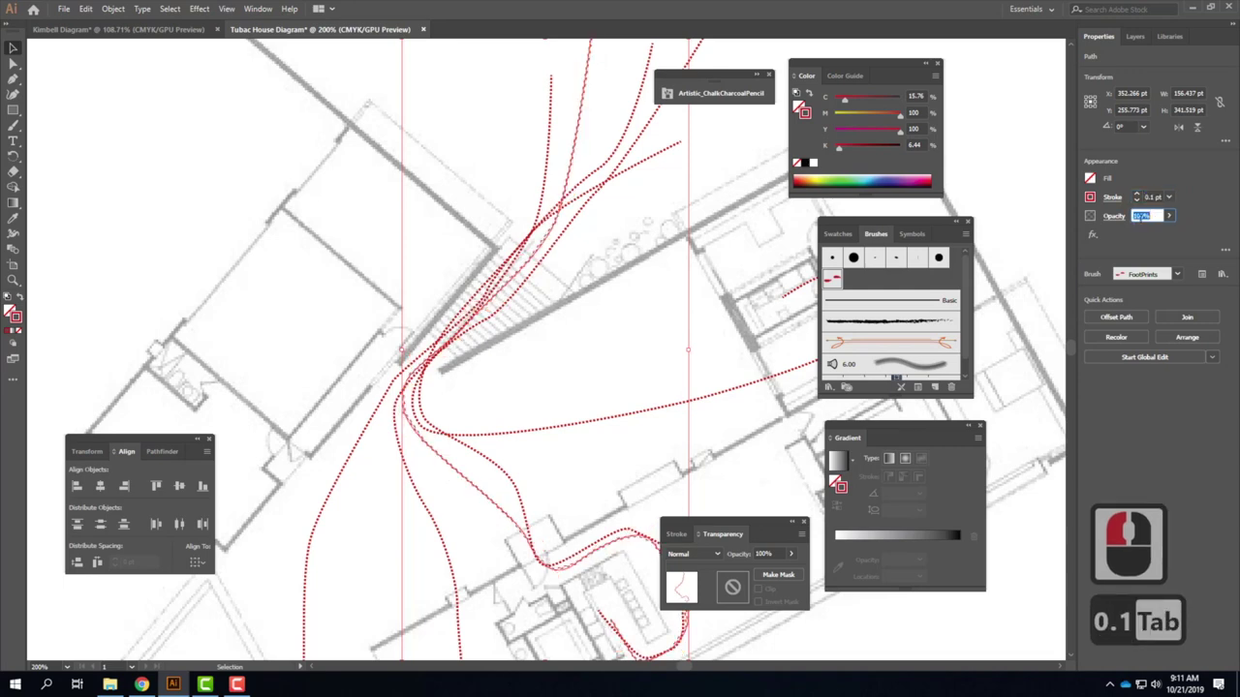
Set the footprint path's stroke weight to 0.25 pt and deselect it.
click(1148, 197)
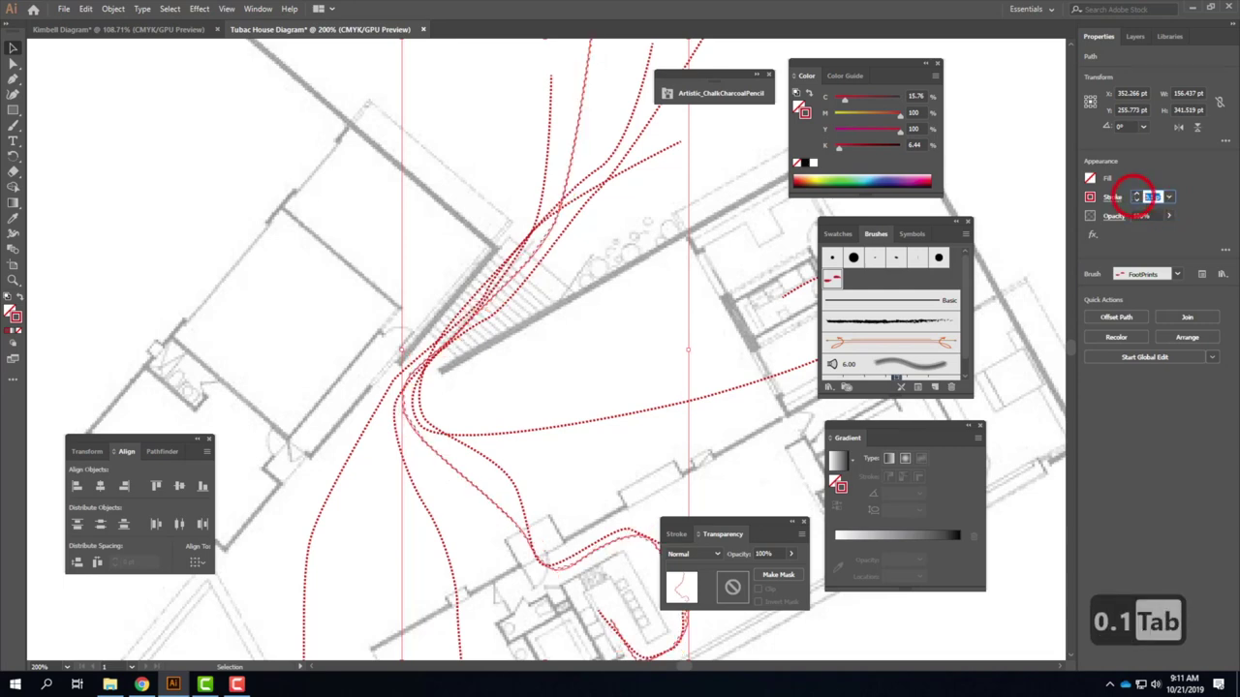
text(0.25)
key(Tab)
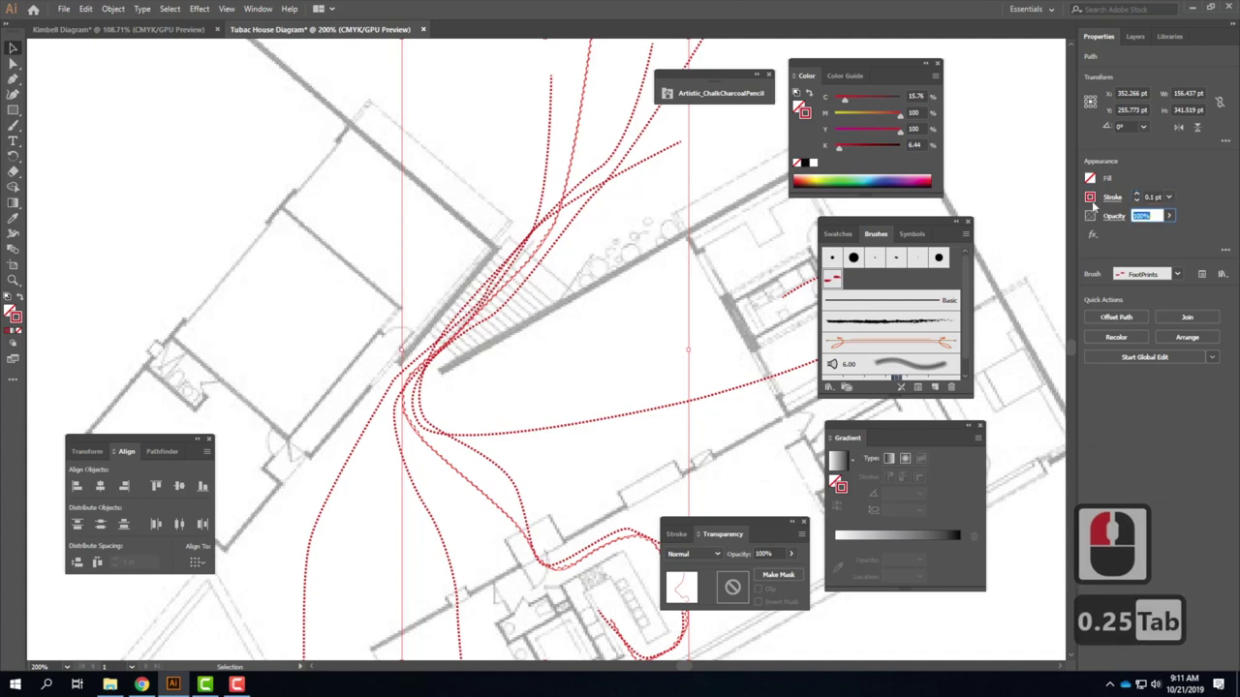
drag(1165, 199, 1126, 196)
text(.25)
key(Tab)
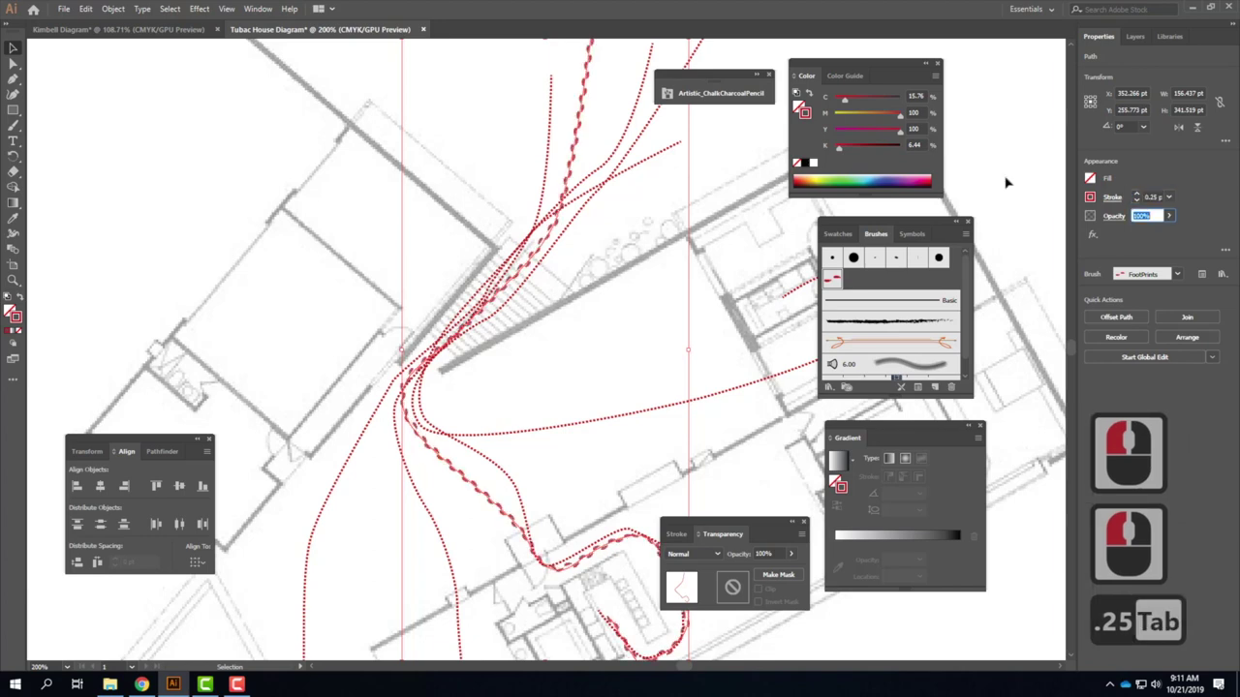
click(620, 119)
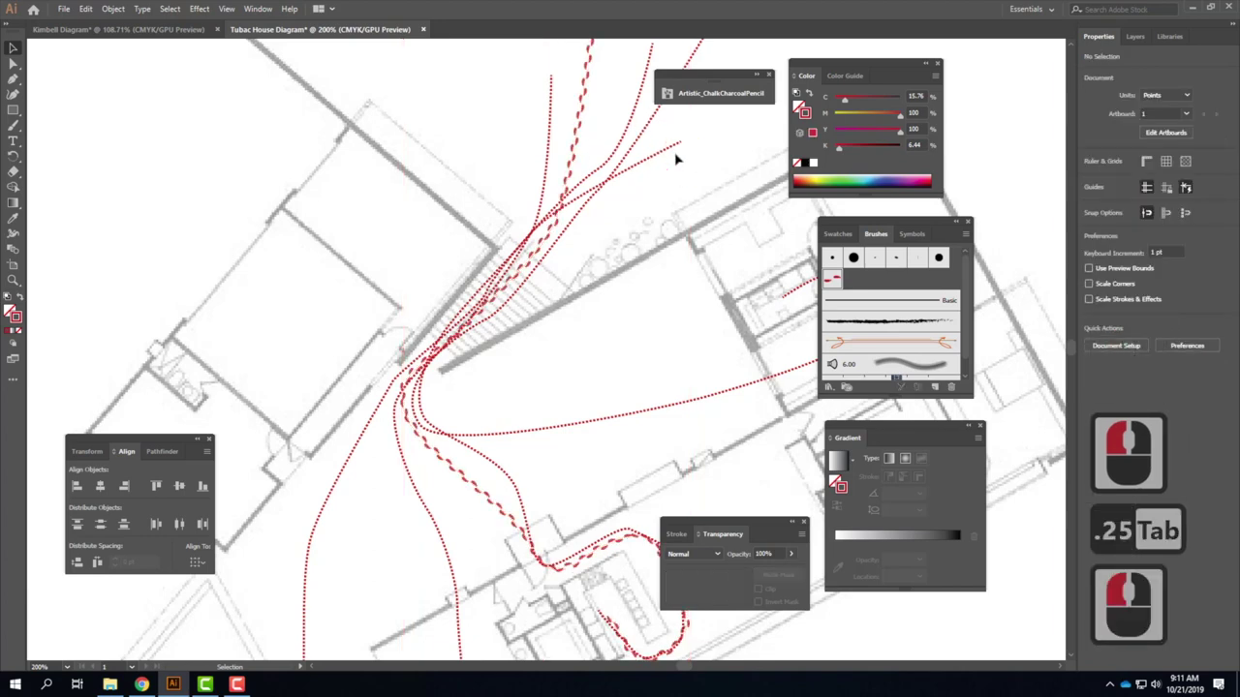
Reverse the direction of the footprint path so its steps point the opposite way, and deselect it.
click(581, 123)
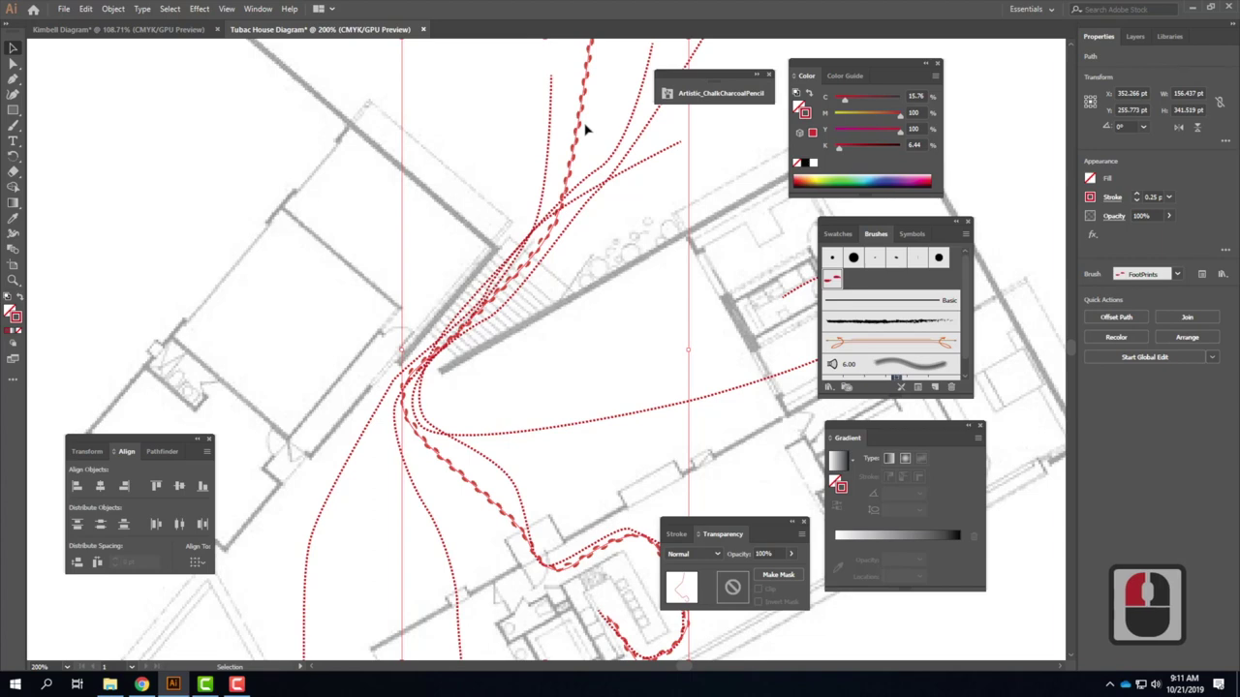
click(121, 9)
mouse_move(123, 37)
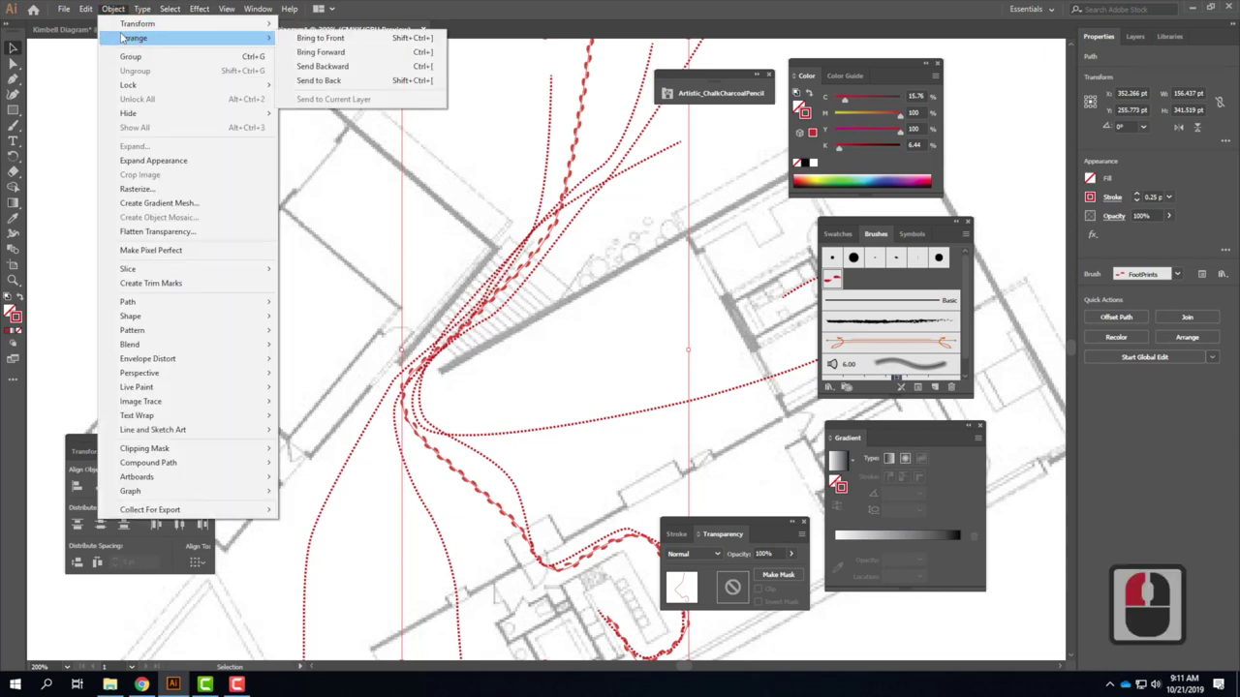
mouse_move(172, 306)
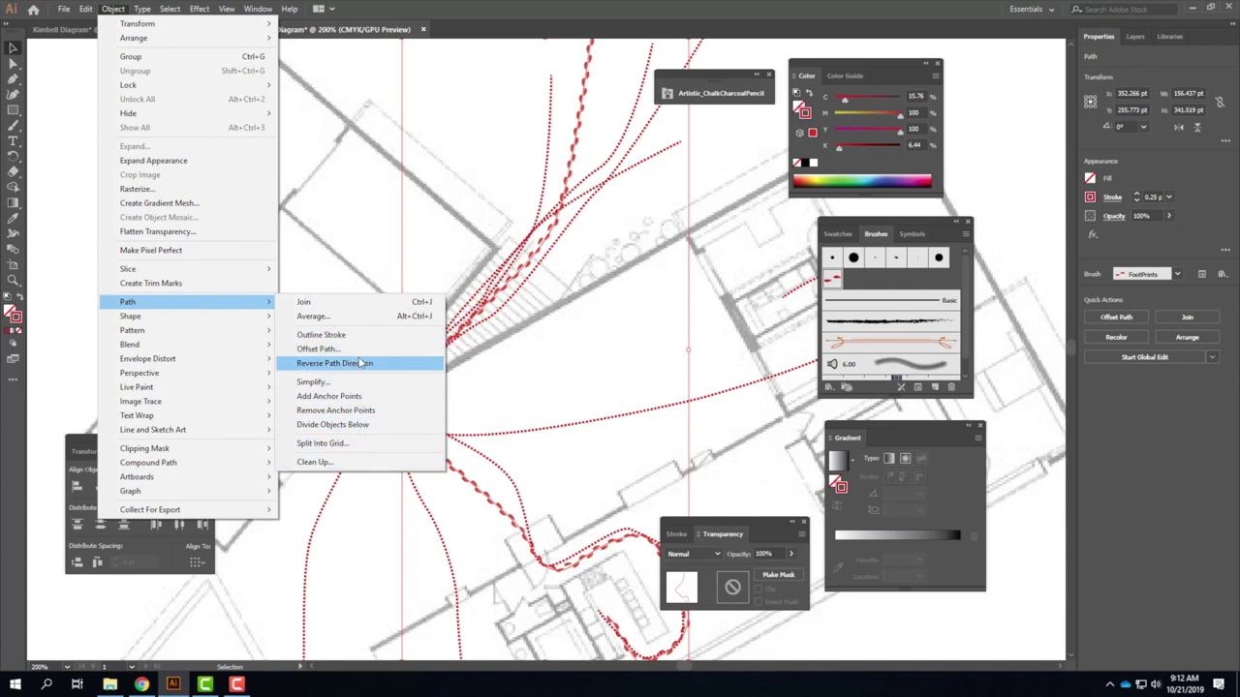
click(358, 362)
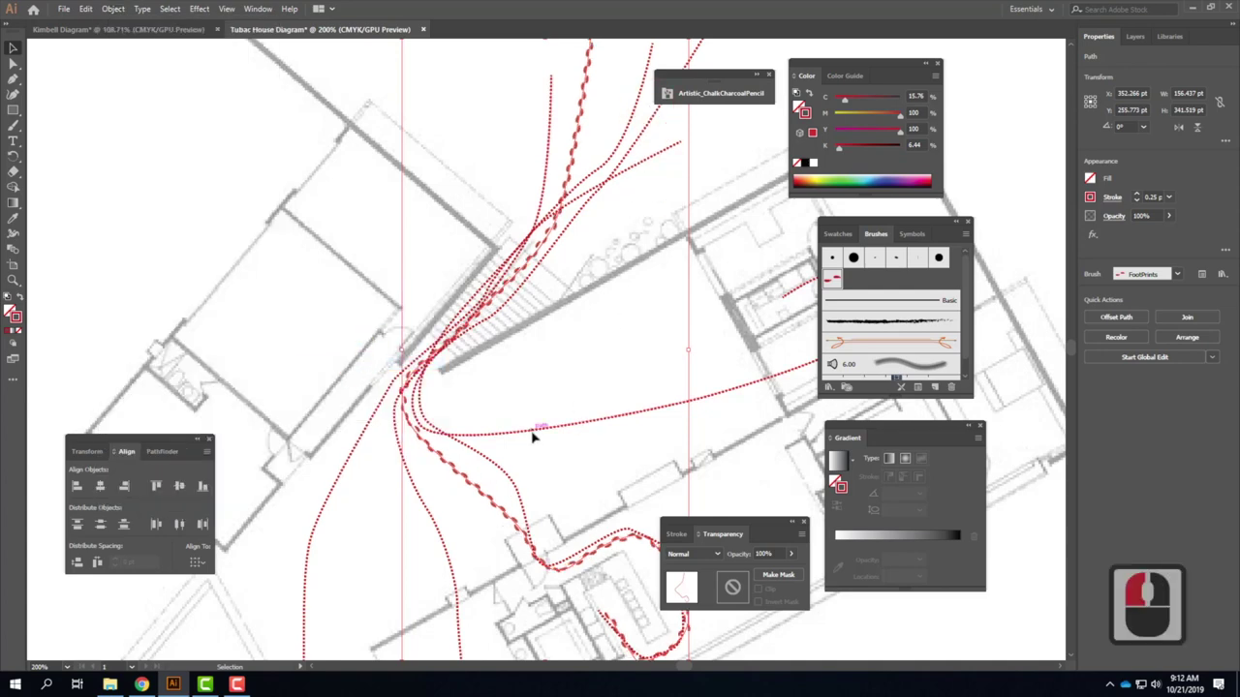
click(719, 152)
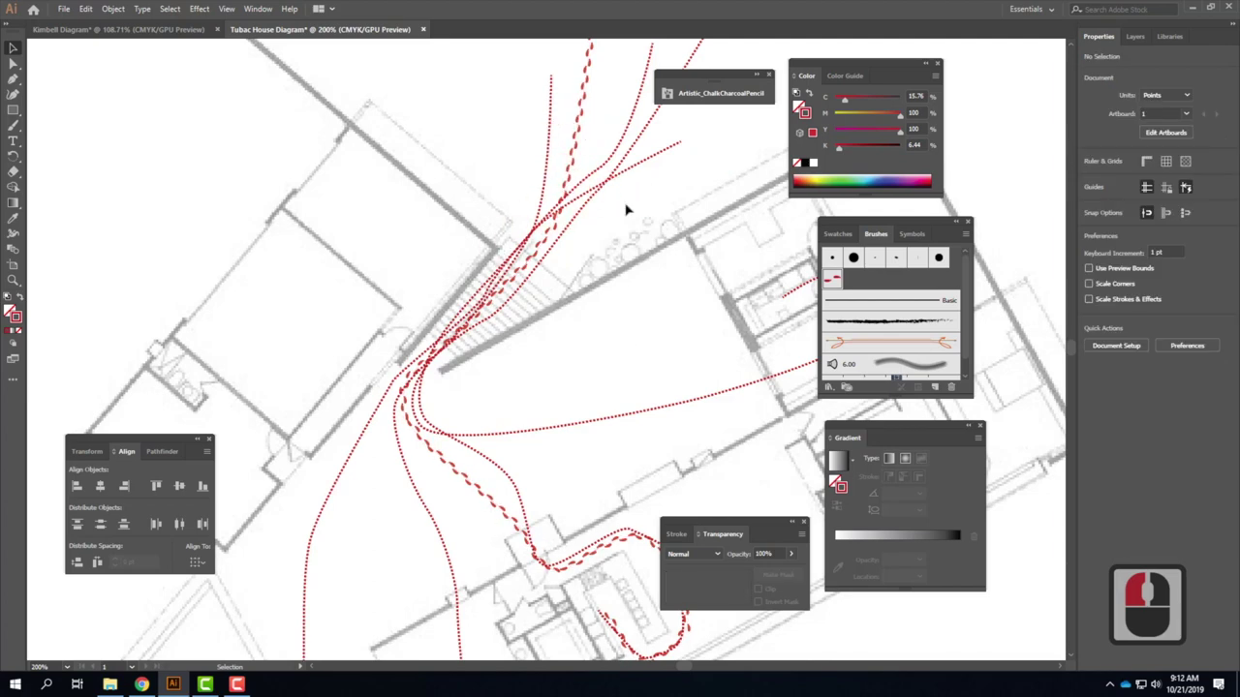
Apply the FootPrints brush to the remaining dotted circulation paths and set their stroke weight to 0.25 pt.
drag(634, 161, 529, 87)
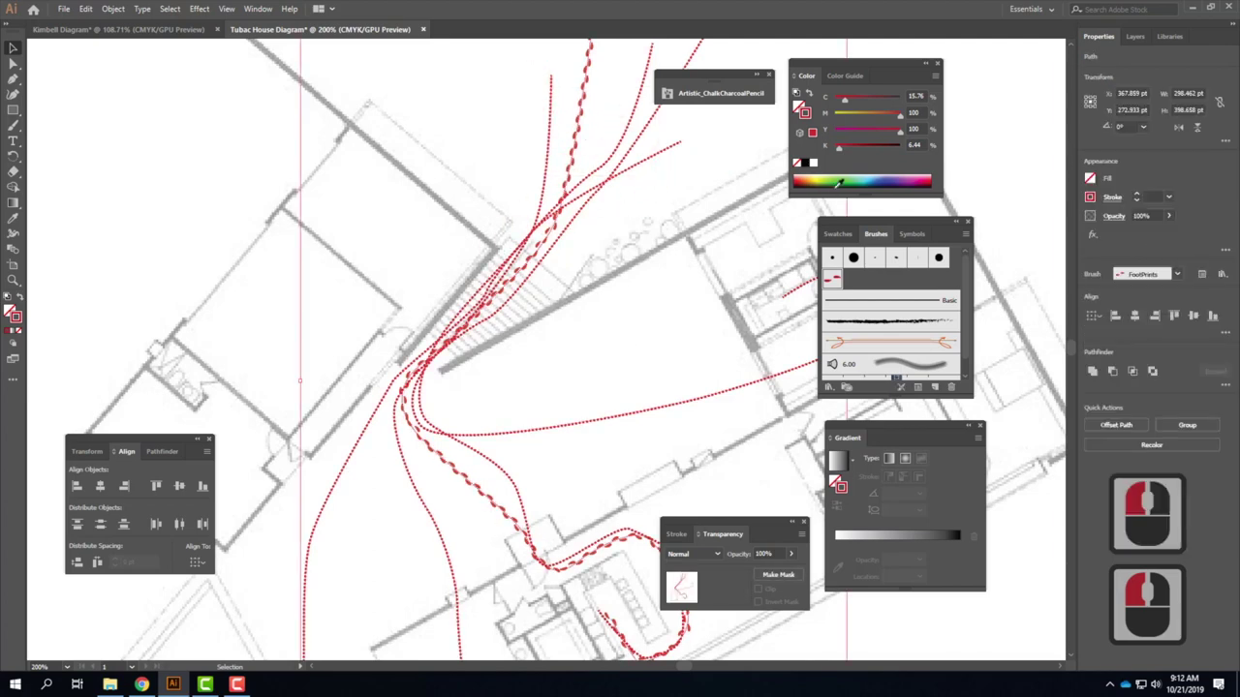
click(831, 281)
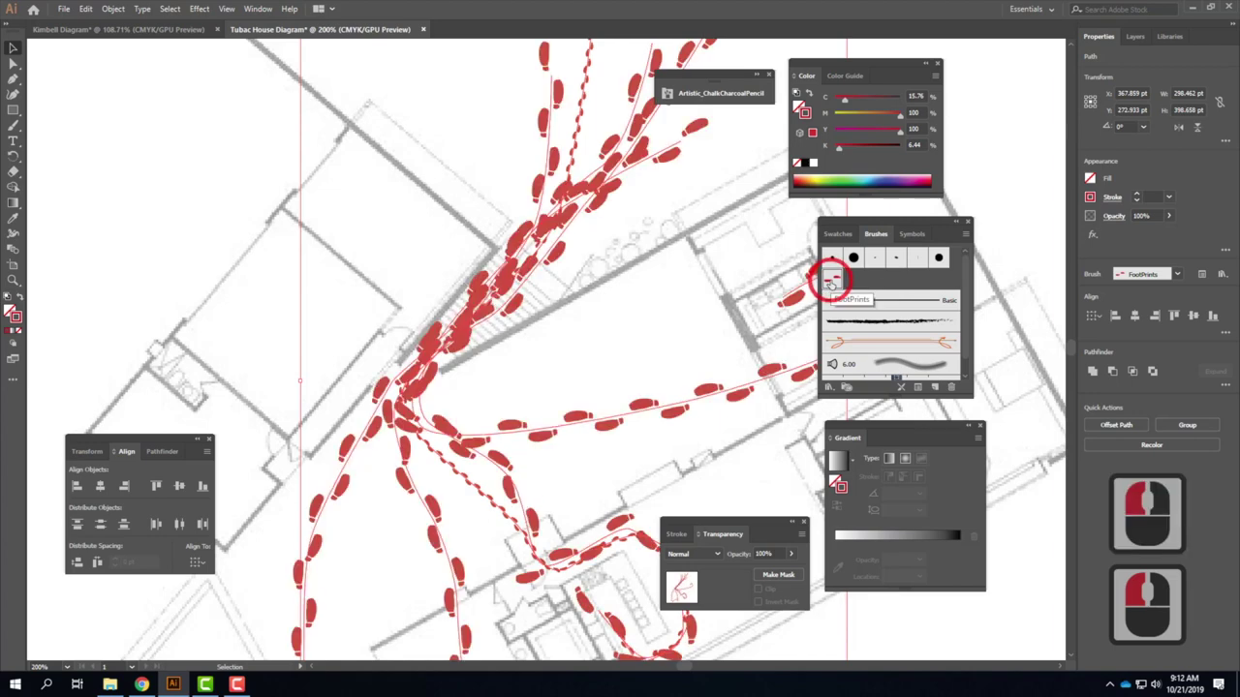
click(1154, 197)
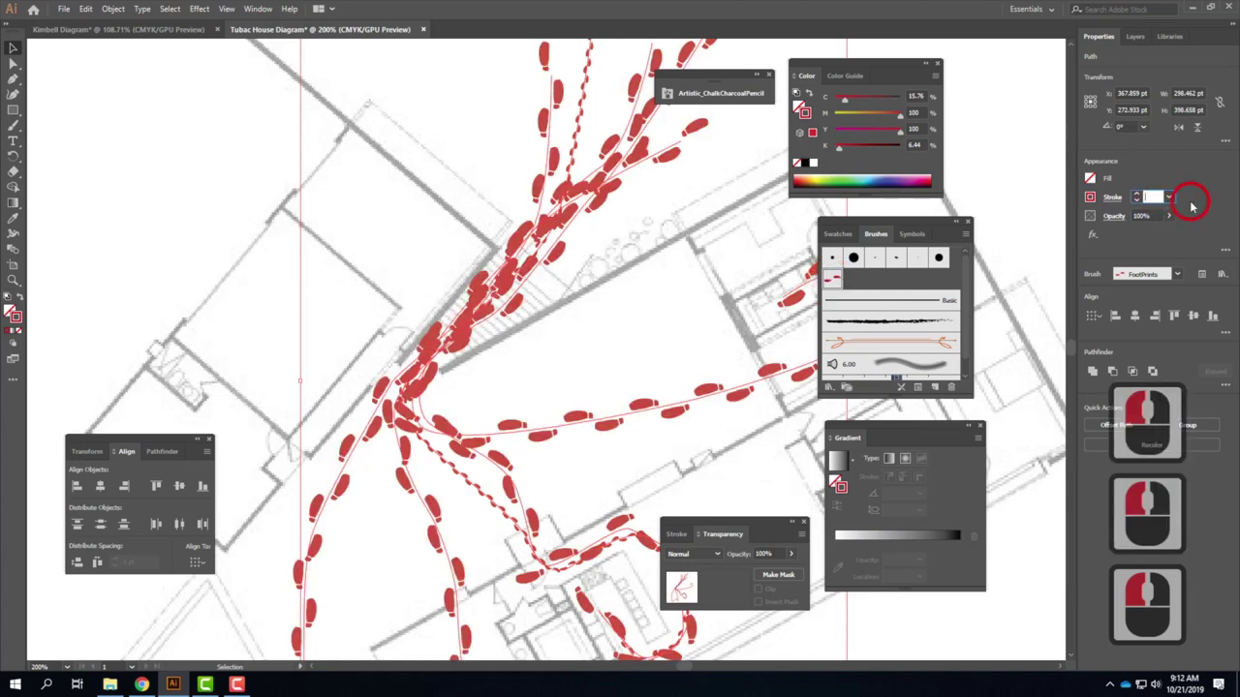
text(0.25)
key(Tab)
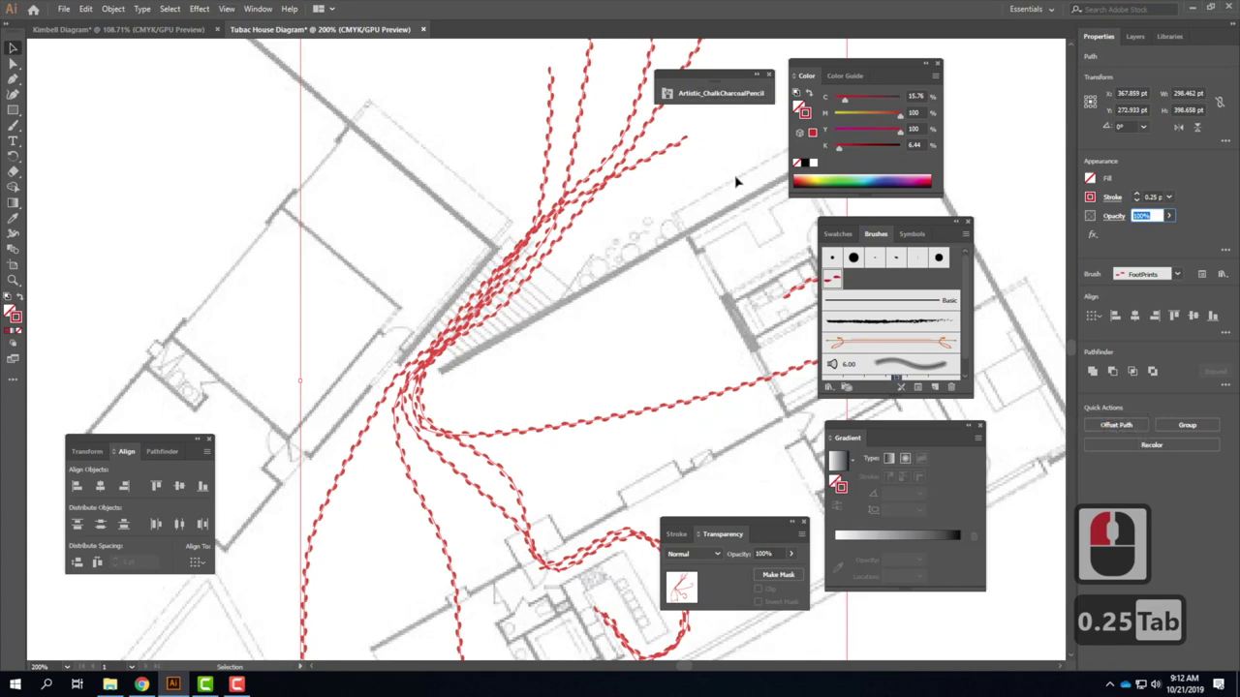
Reverse the direction of all footprint paths except the second from the left, which was already reversed, and deselect them.
scroll(610, 189, up, 6)
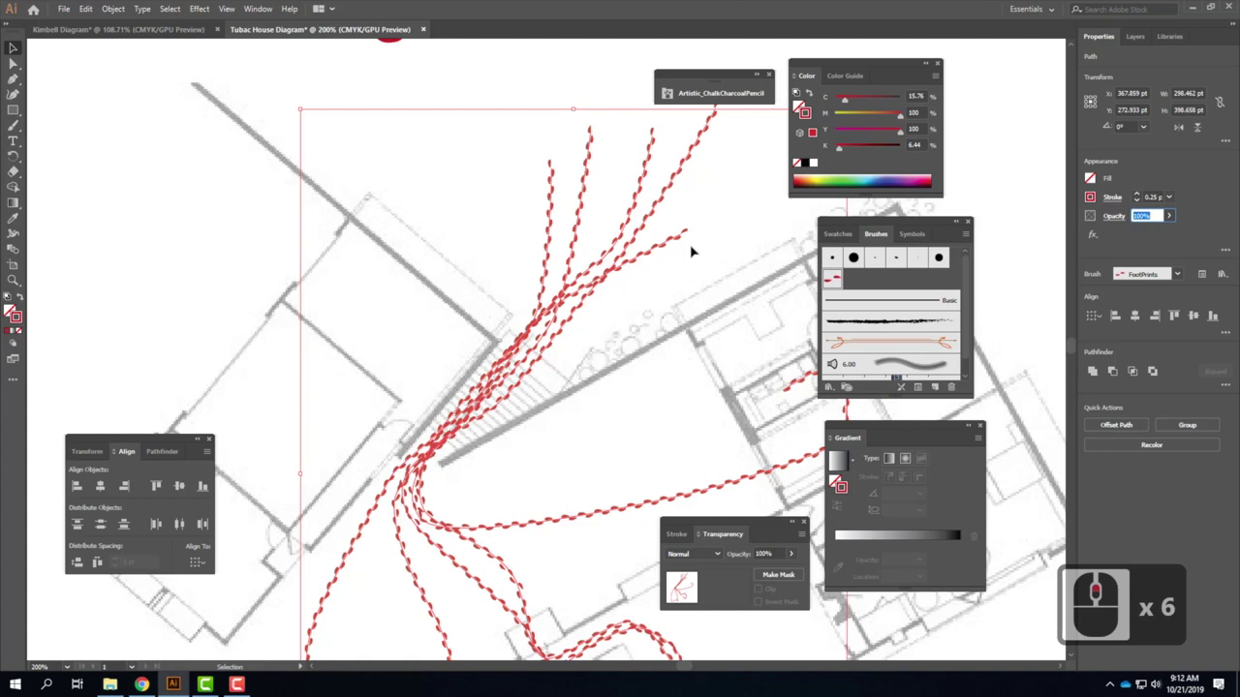
shift+click(590, 151)
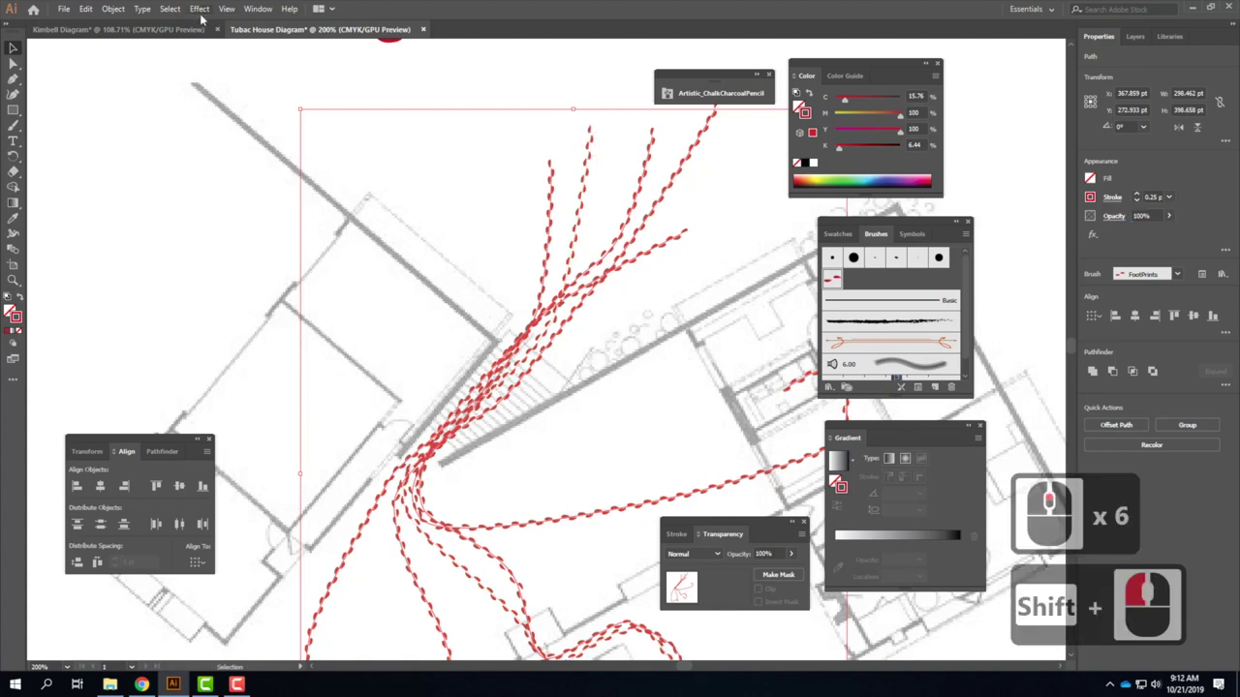
click(113, 10)
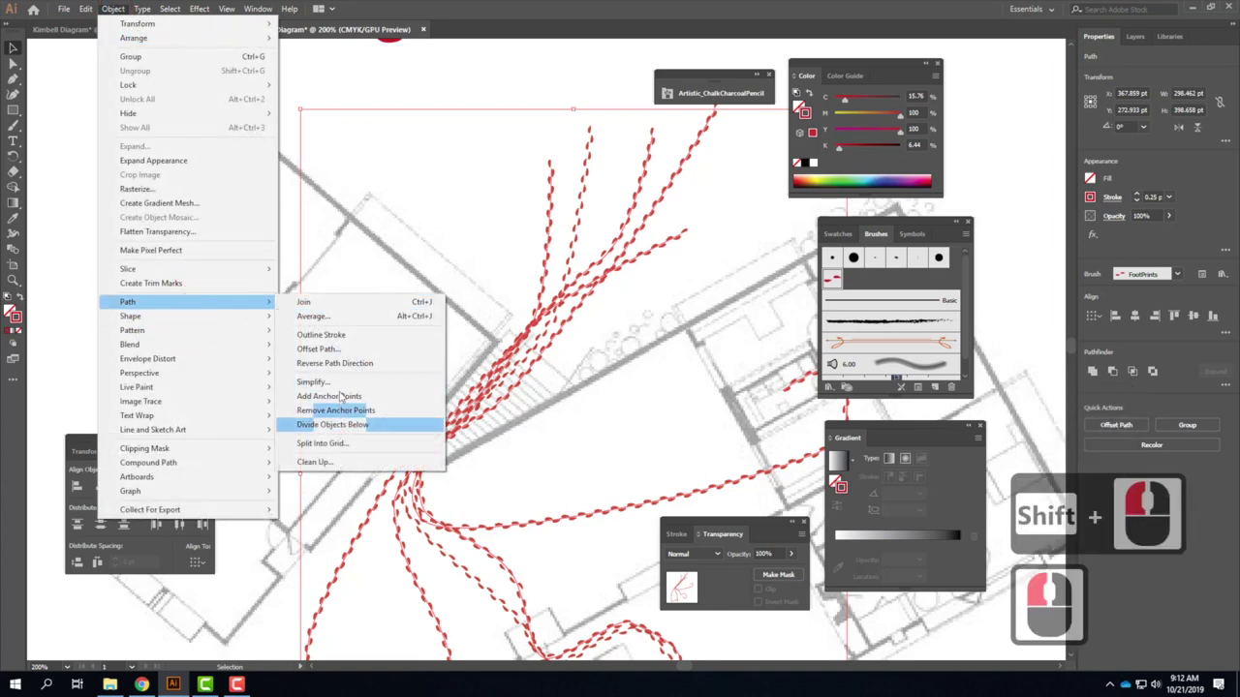
click(334, 363)
click(586, 82)
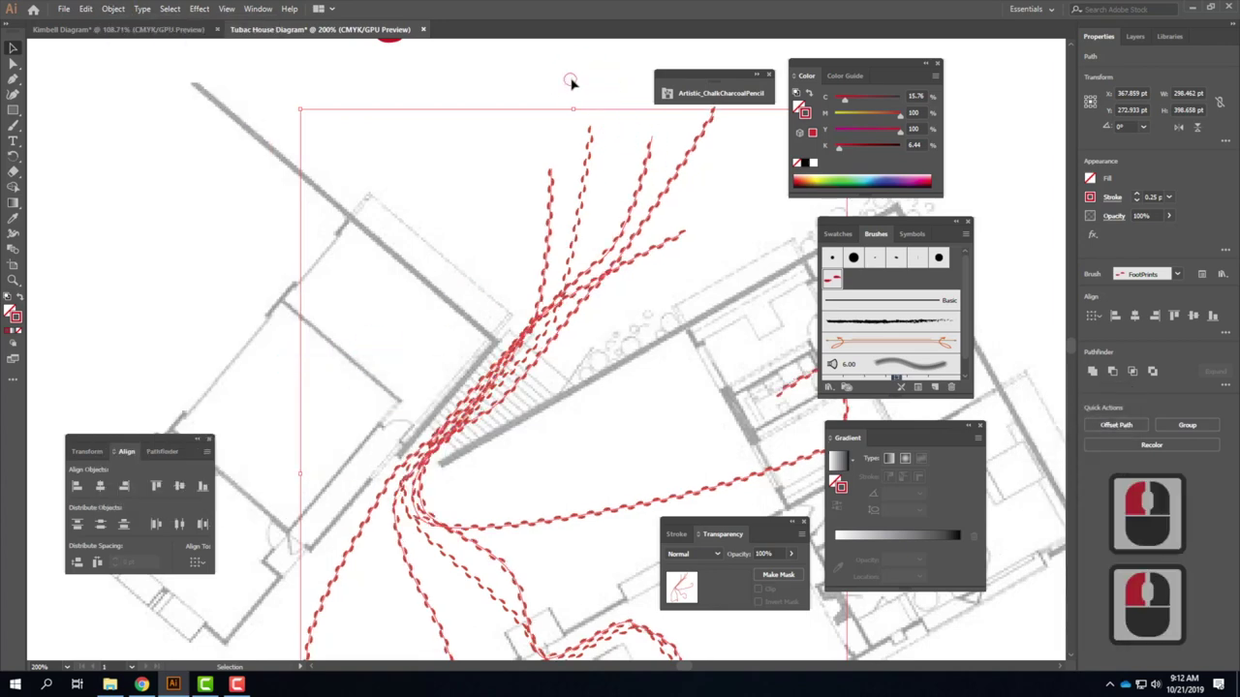
click(707, 226)
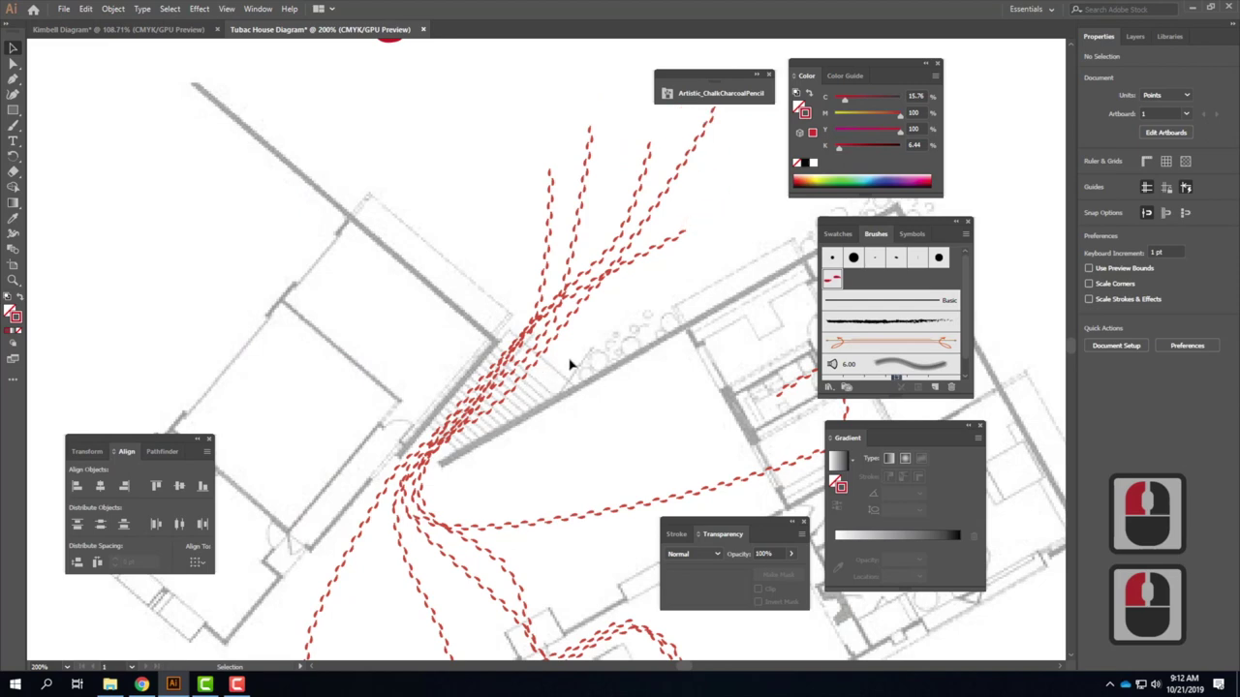
Draw a circle about 6.1 pt wide in the blank area above the plan and give it a red fill without stroke.
scroll(509, 374, down, 11)
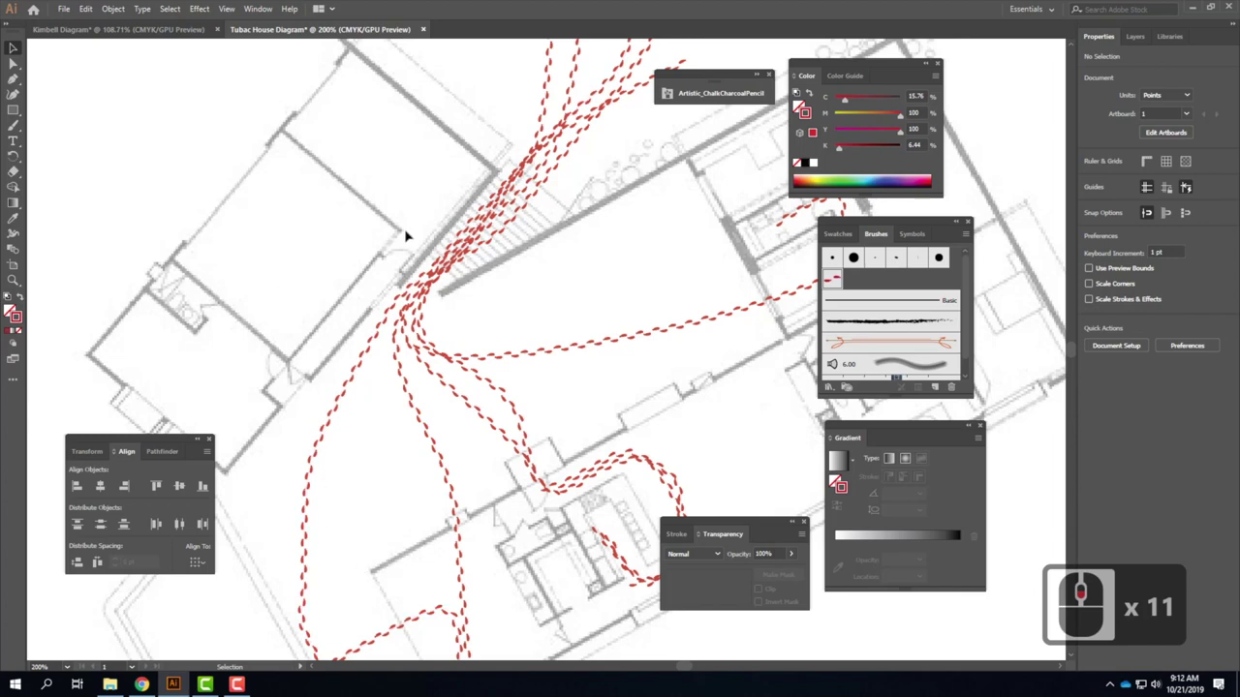
scroll(407, 235, down, 6)
scroll(406, 158, up, 15)
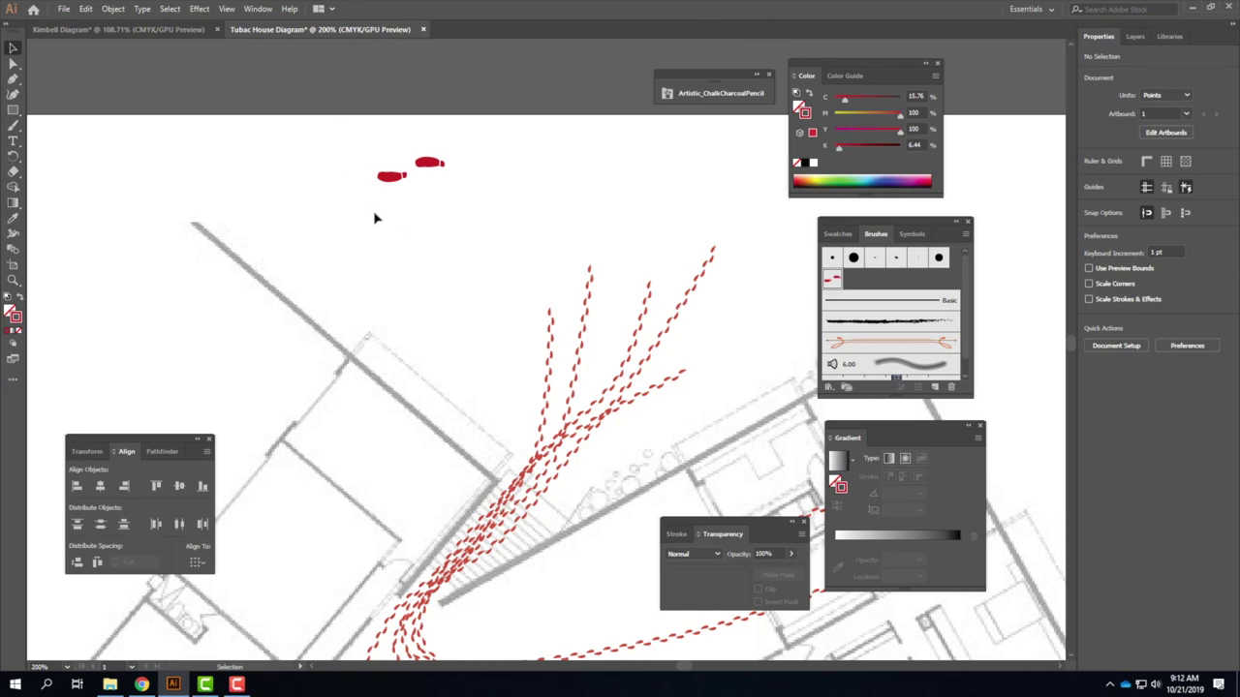
click(14, 80)
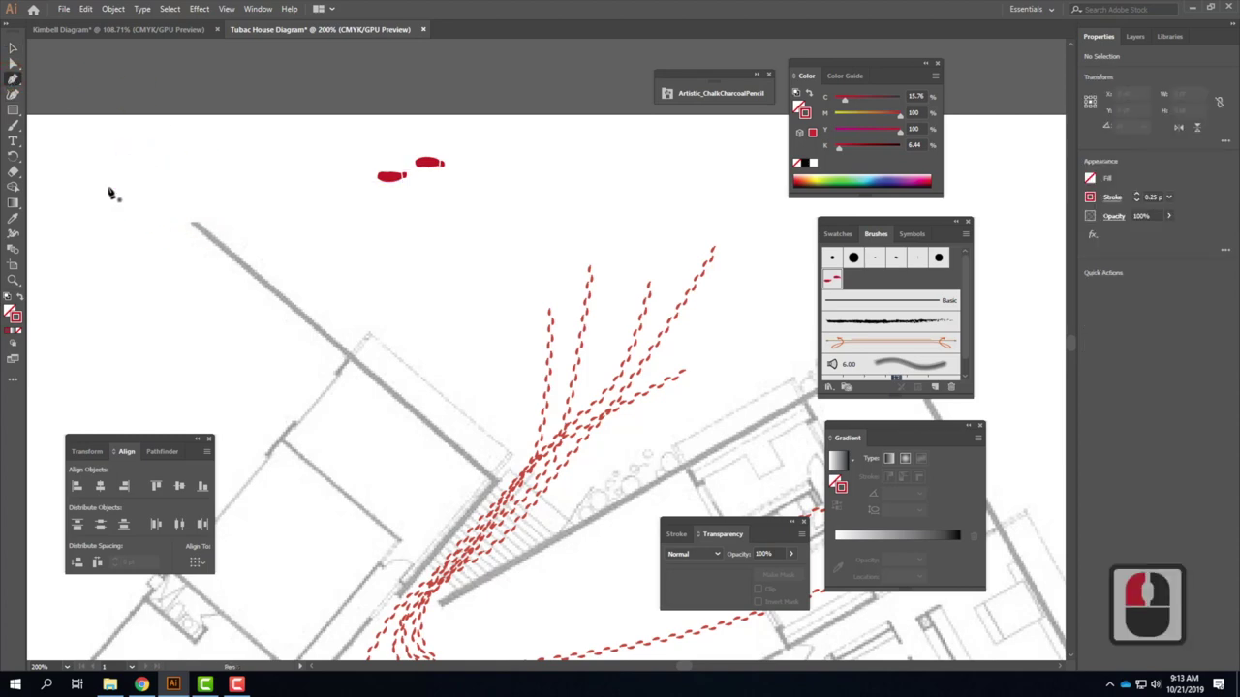
drag(13, 111, 45, 127)
mouse_move(130, 180)
mouse_down()
mouse_move(124, 169)
mouse_move(137, 186)
mouse_up()
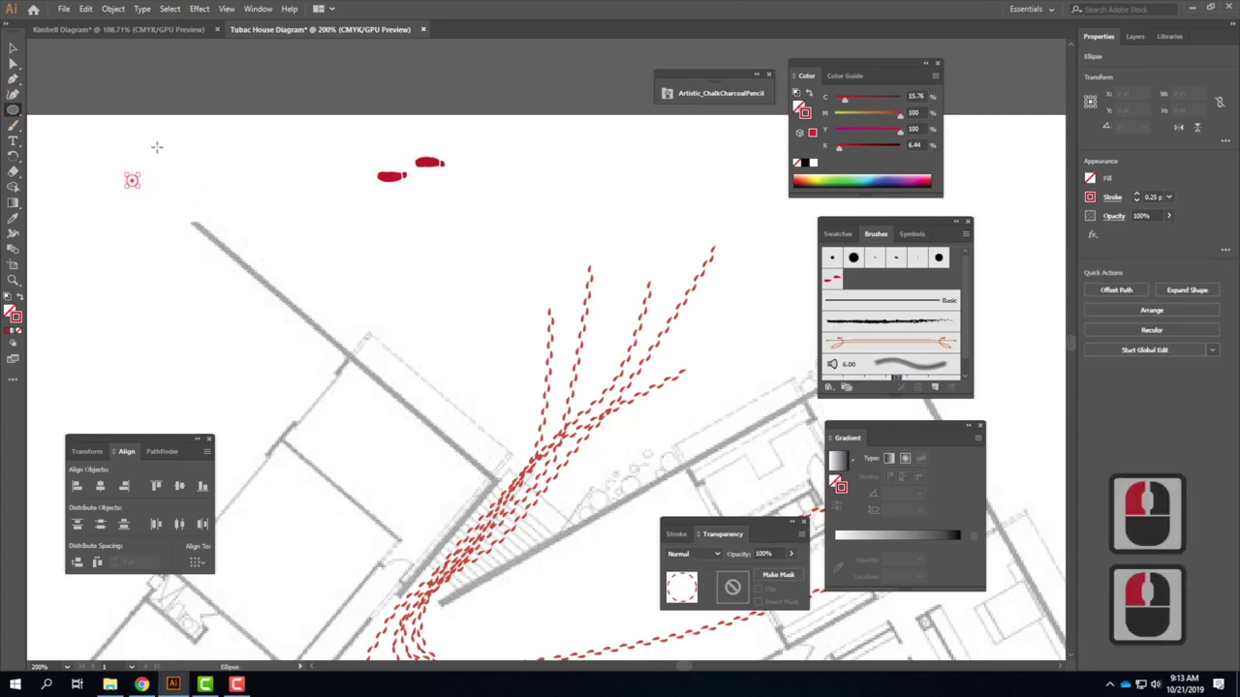
click(22, 305)
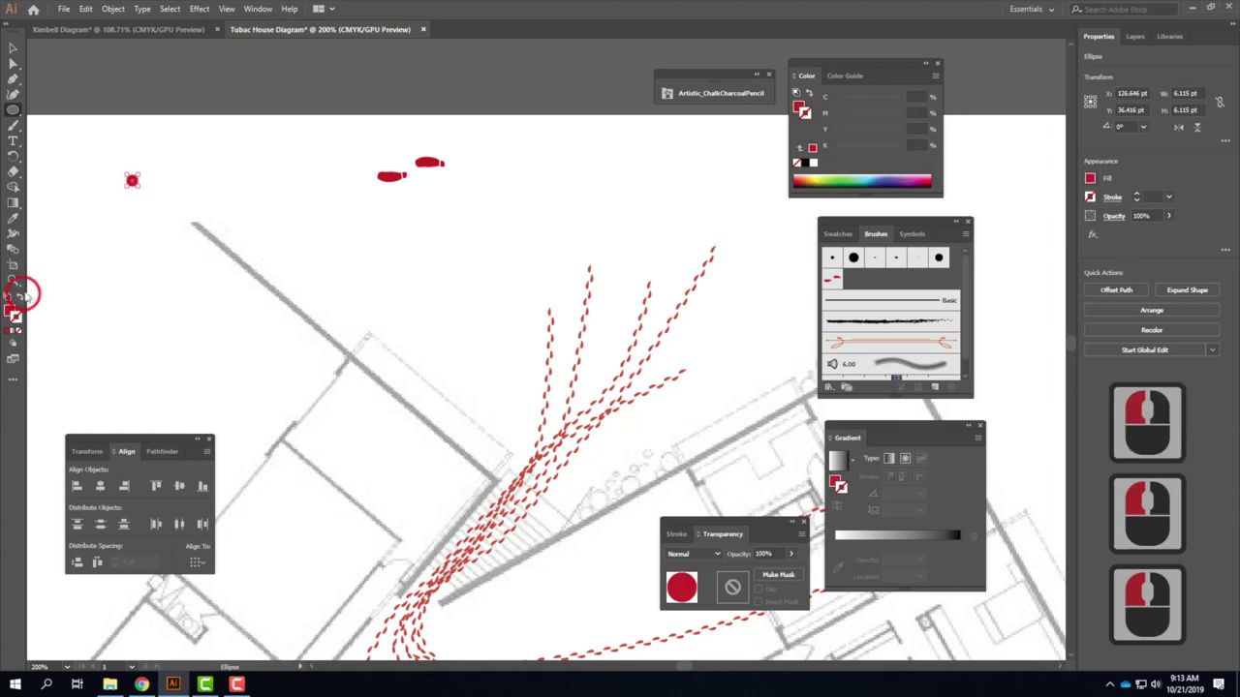
Start a pointed bird-wing outline with the Pen tool, running from the circle up to a peak and out to the wing tip.
key(ctrl+equal)
key(ctrl+equal)
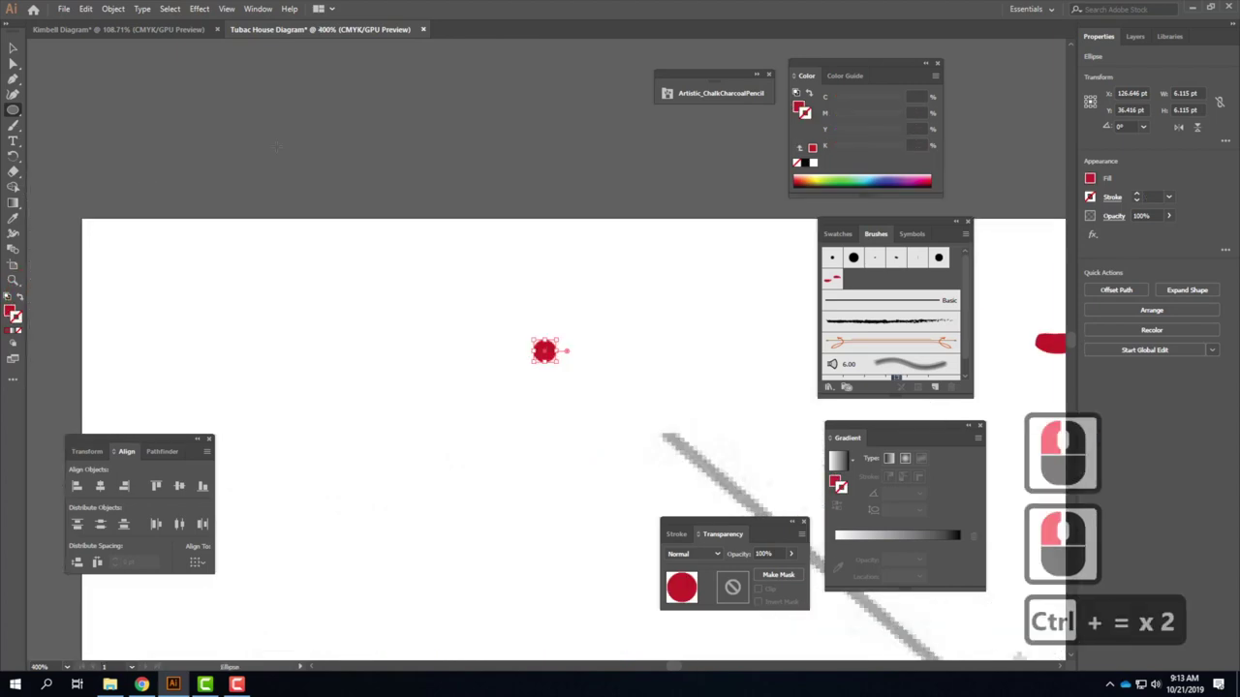
key(space)
drag(521, 216, 407, 160)
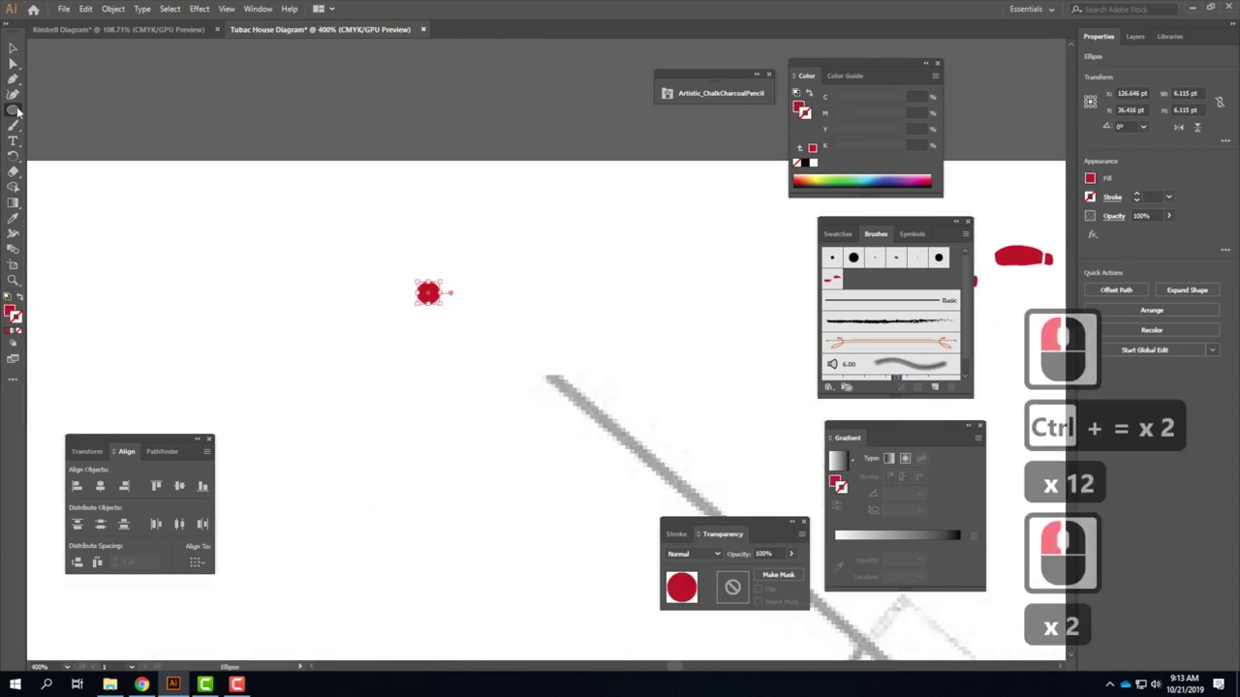
click(13, 81)
click(429, 289)
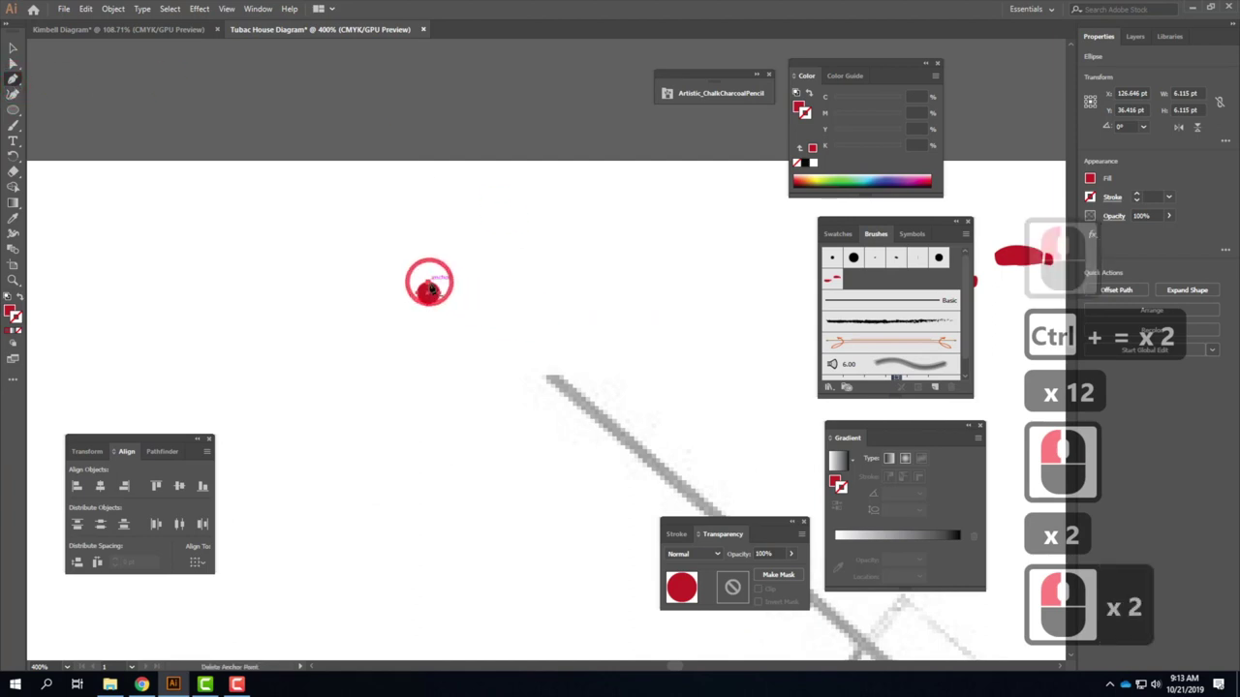
click(451, 263)
click(496, 293)
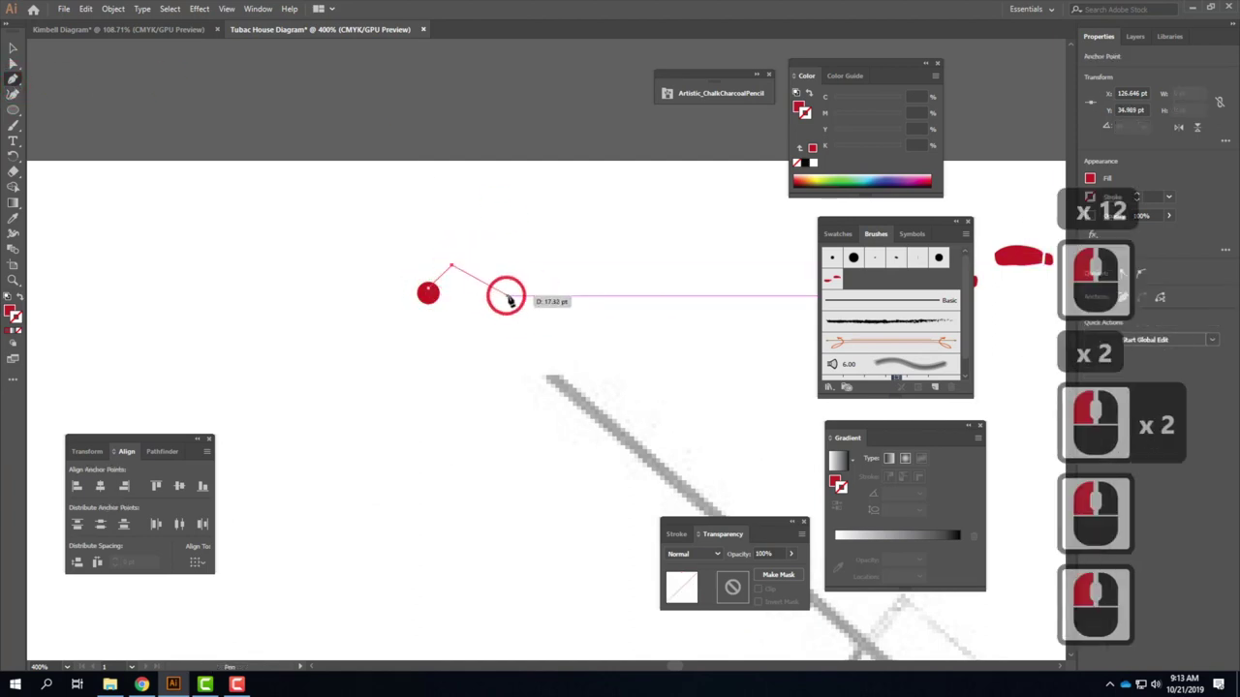
click(475, 283)
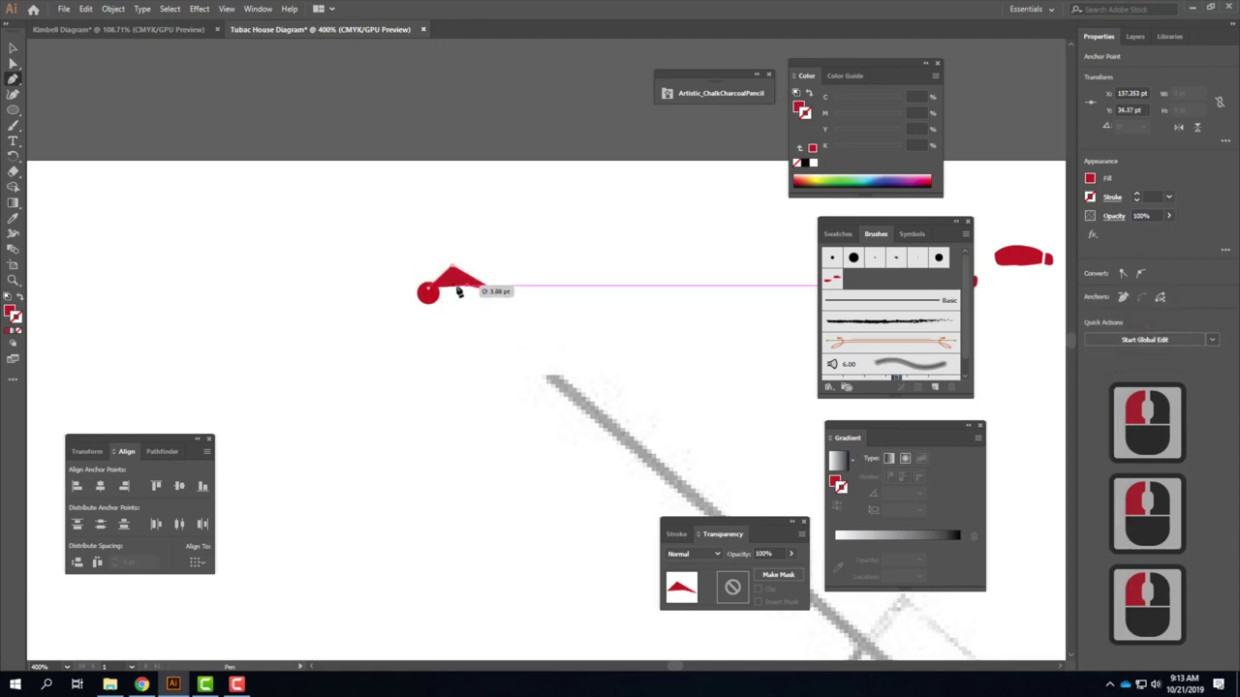
Draw the wing's jagged lower edge back to the circle and close the shape.
scroll(462, 289, up, 2)
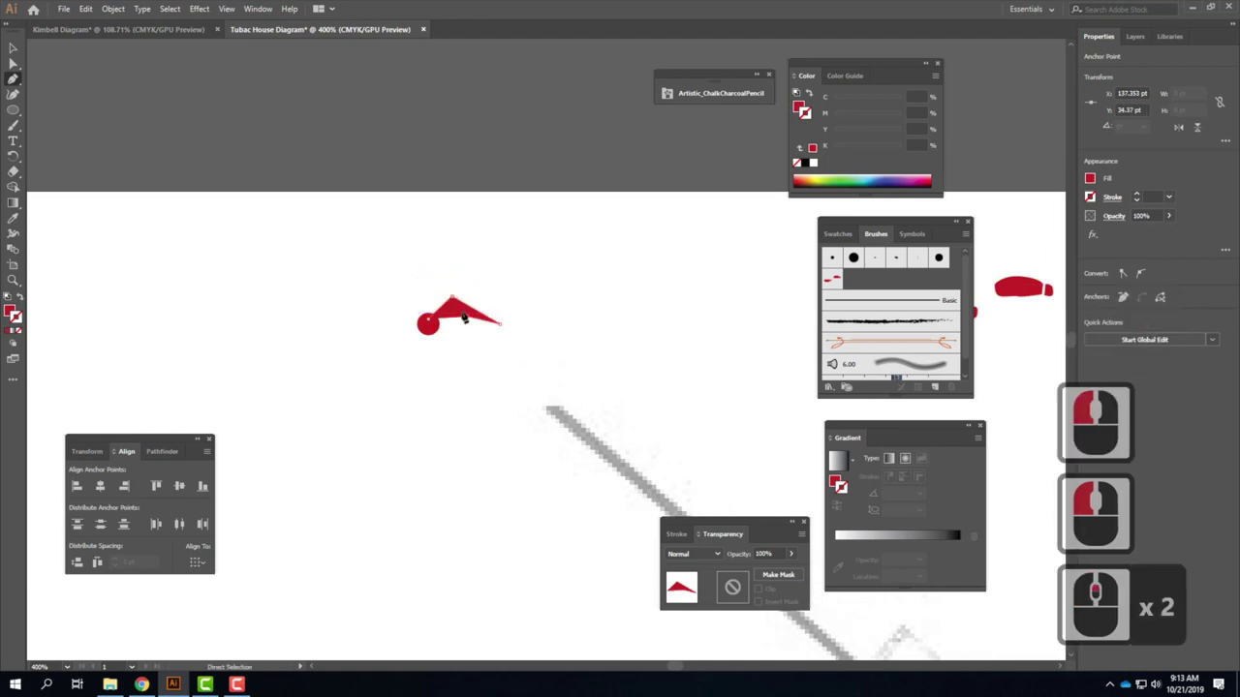
key(ctrl+equal)
key(ctrl+equal)
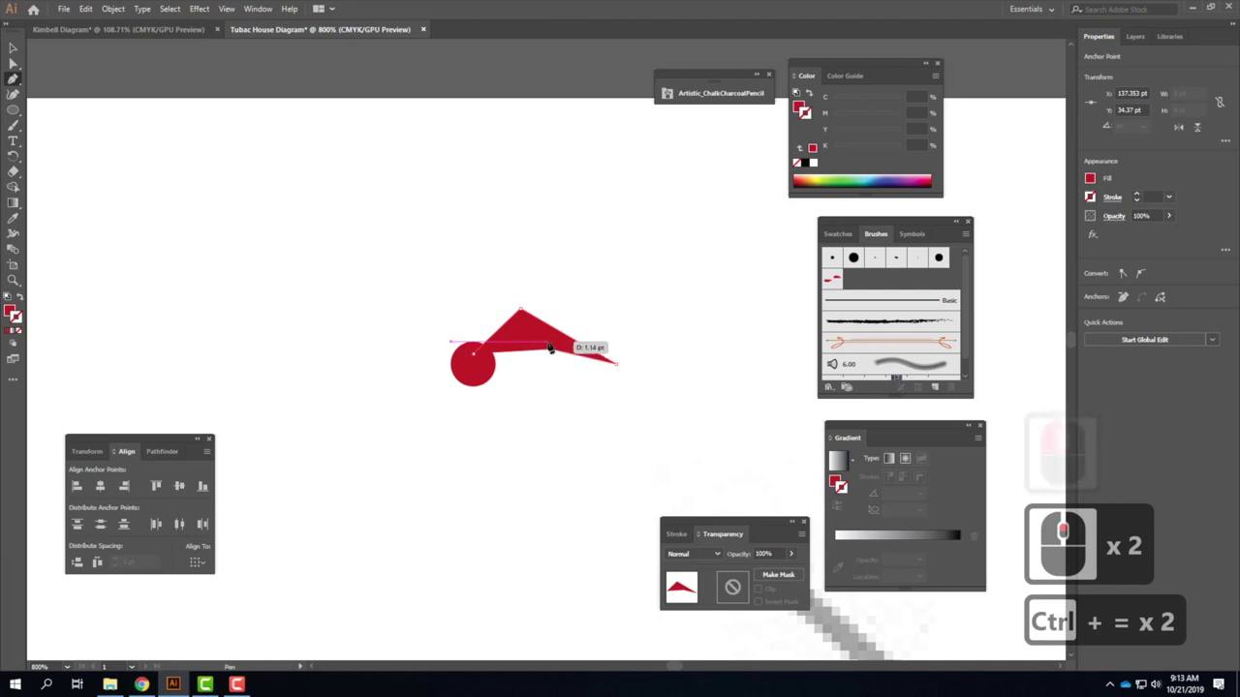
click(540, 342)
click(521, 348)
click(496, 348)
click(480, 359)
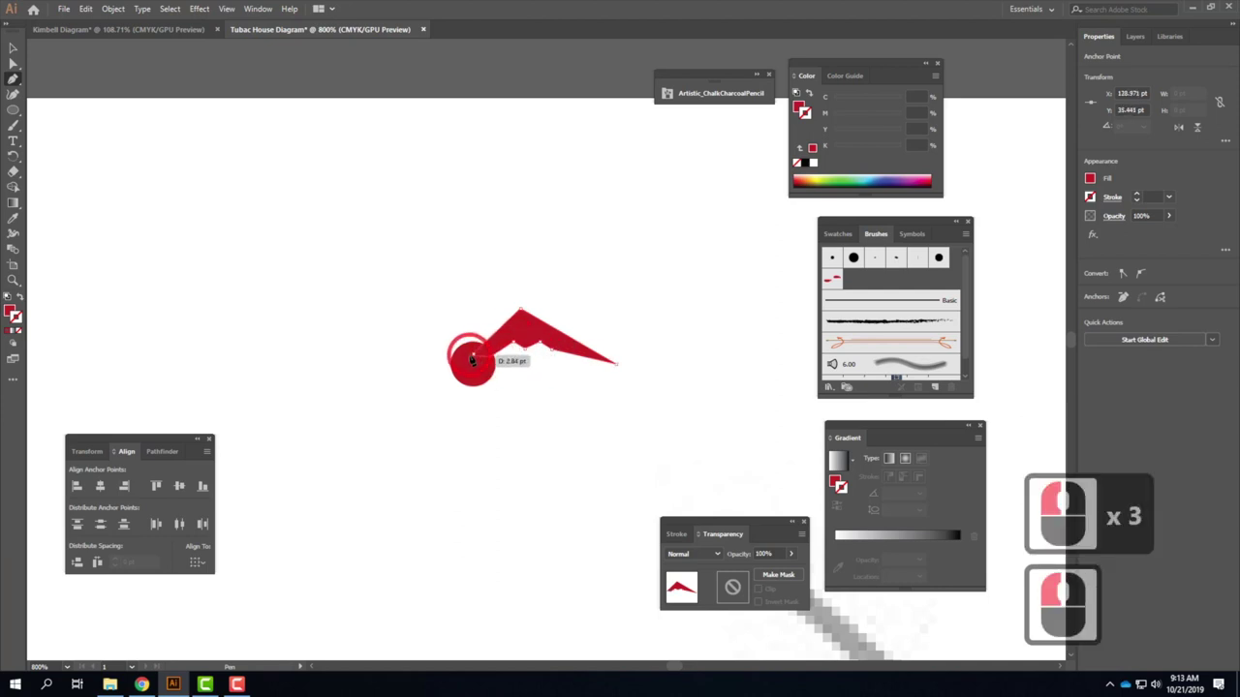
click(474, 355)
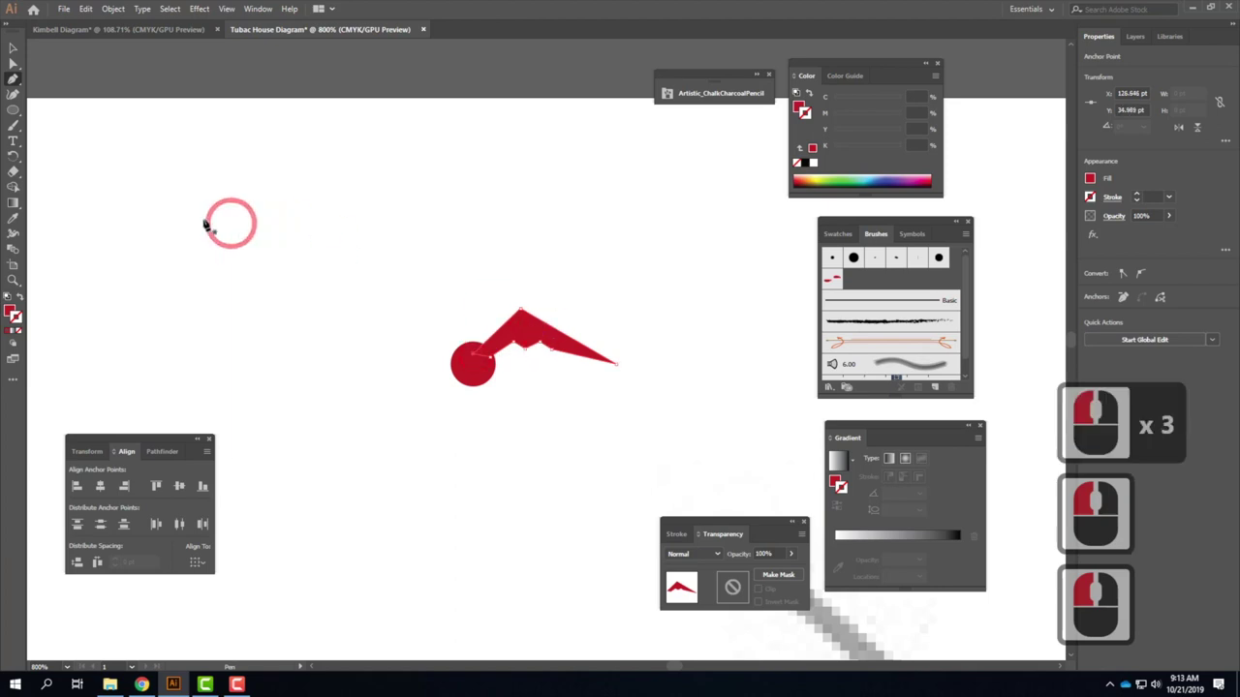
Create a mirrored copy of the wing by reflecting it about the vertical axis.
click(13, 48)
click(620, 299)
click(524, 335)
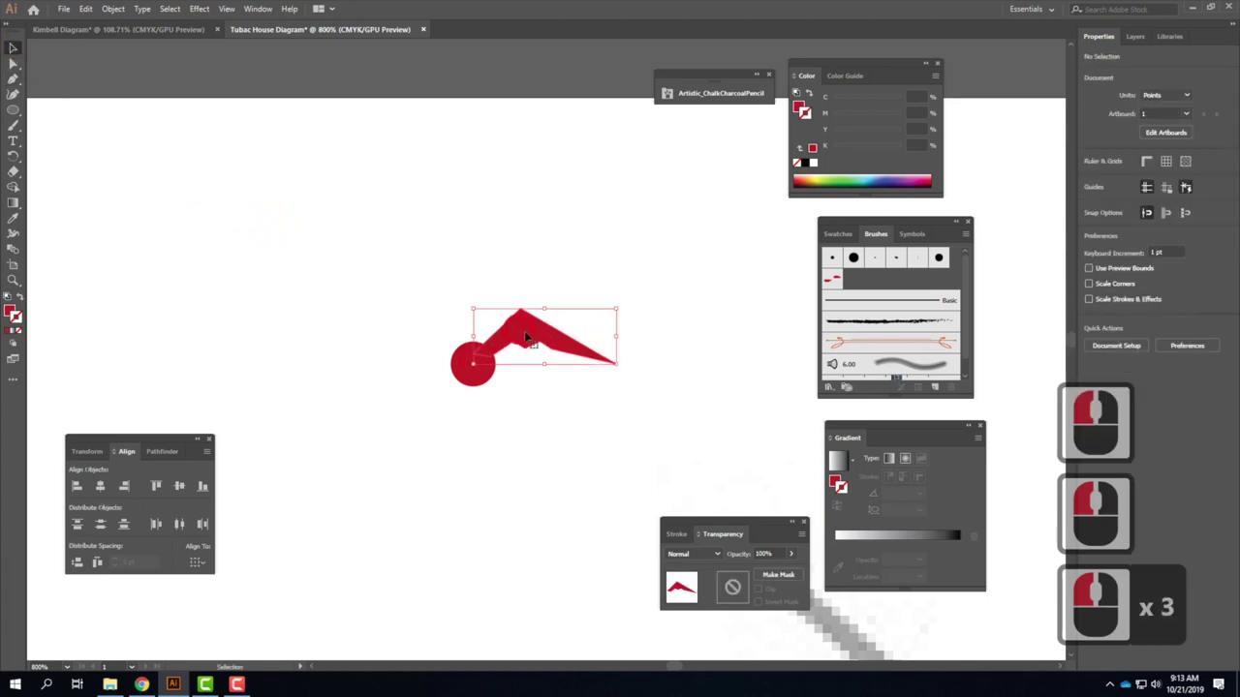
right_click(546, 334)
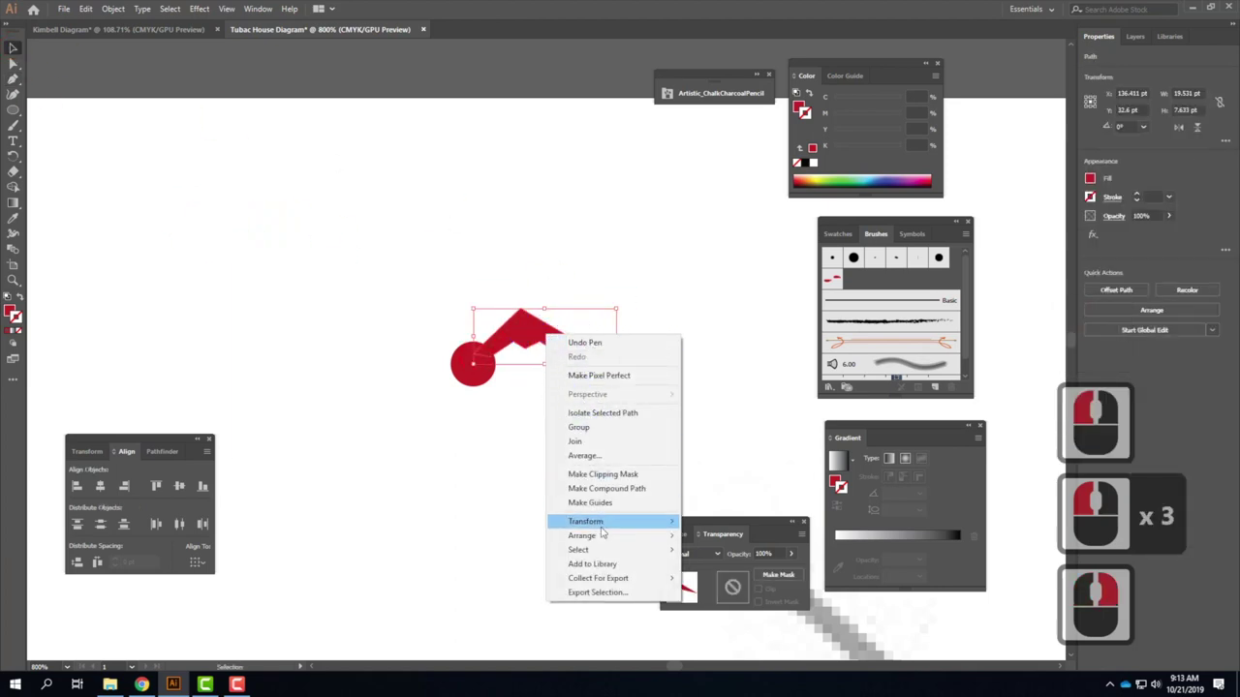
mouse_move(610, 521)
click(740, 573)
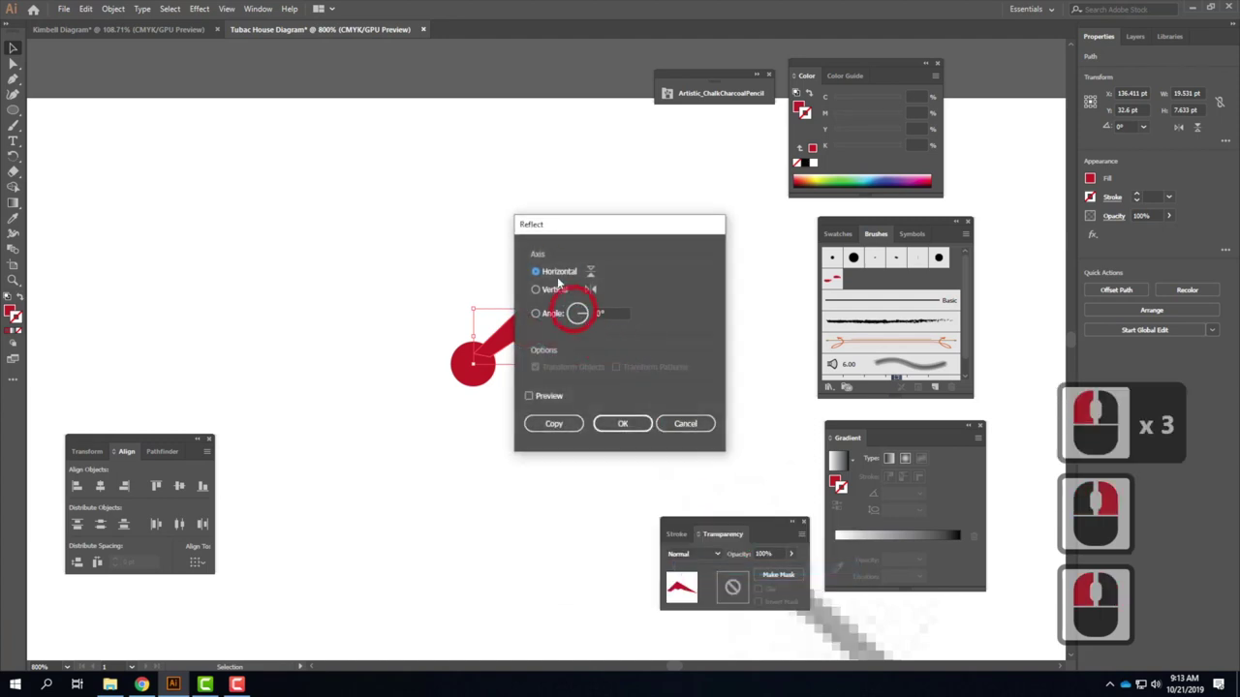
click(535, 291)
click(554, 424)
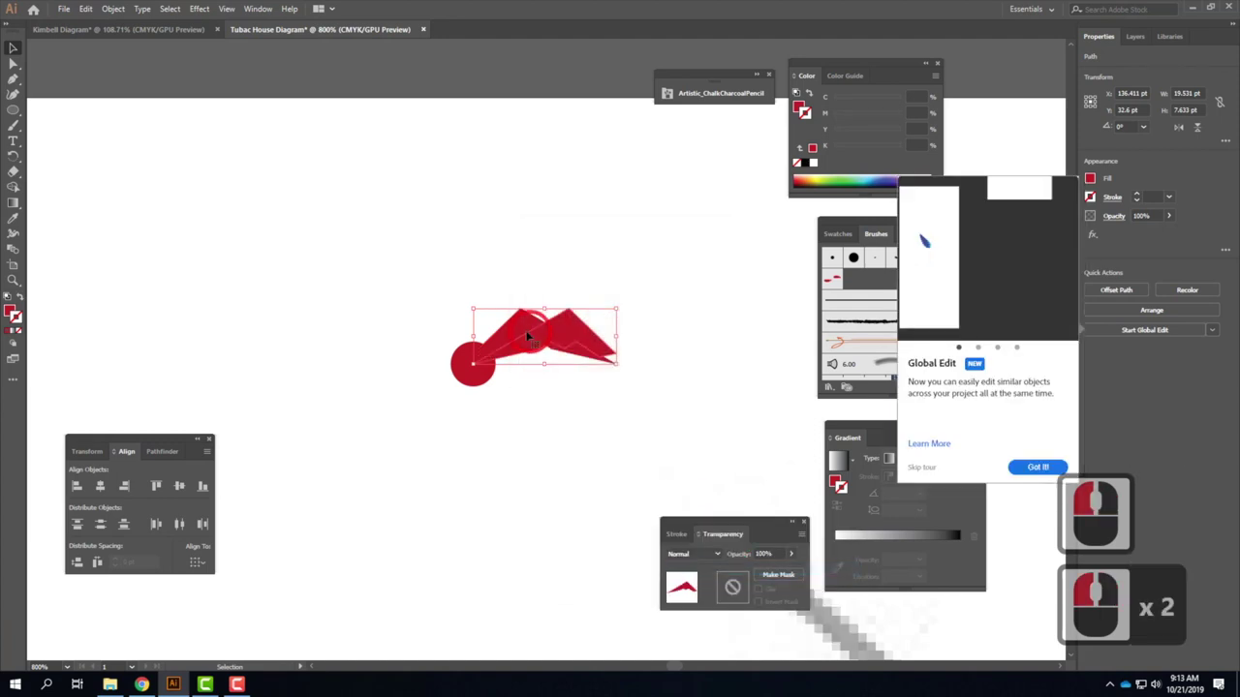
Move one wing to the opposite side of the circle to complete the bird, and dismiss the Global Edit tour.
drag(526, 332, 410, 342)
click(559, 243)
drag(600, 304, 397, 432)
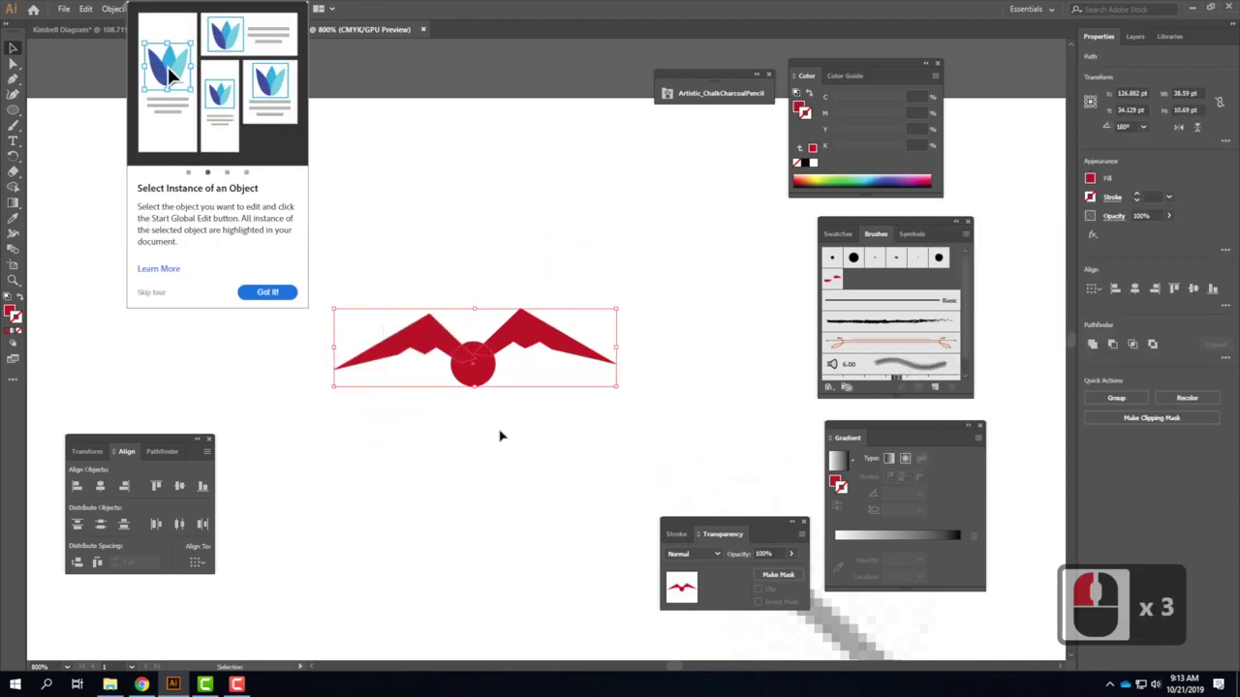
click(268, 290)
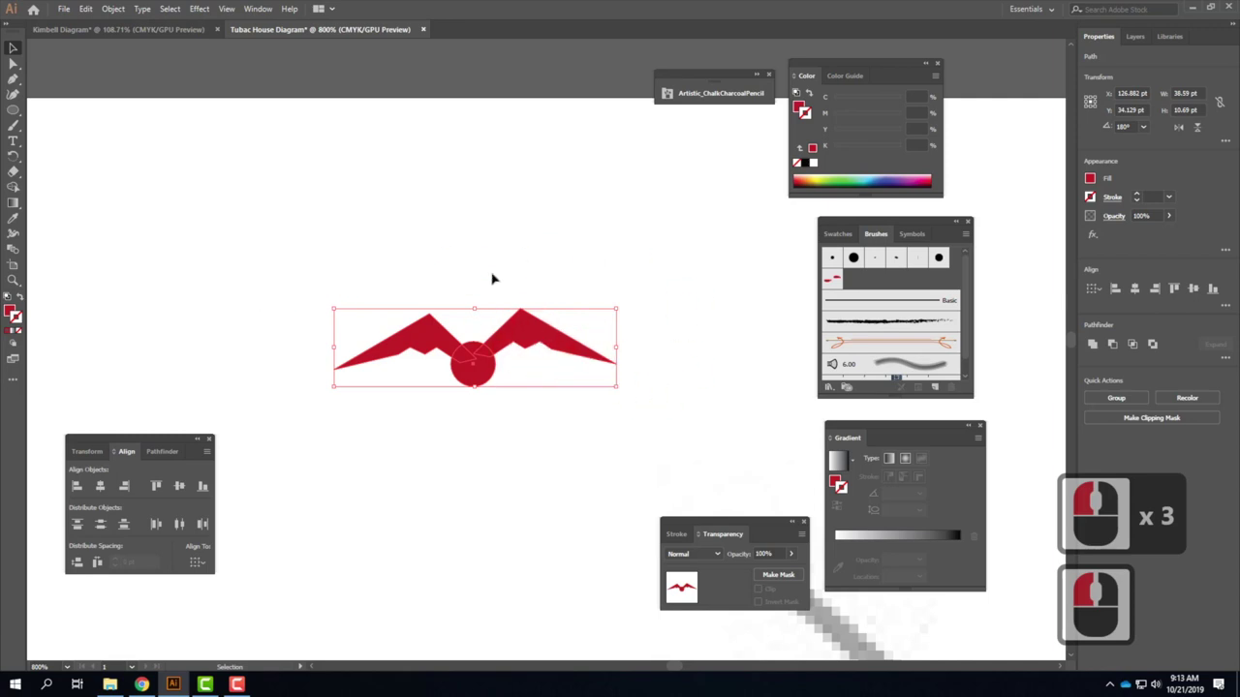
Create a new scatter brush from the circle and both wings of the bird.
click(618, 234)
drag(238, 229, 742, 442)
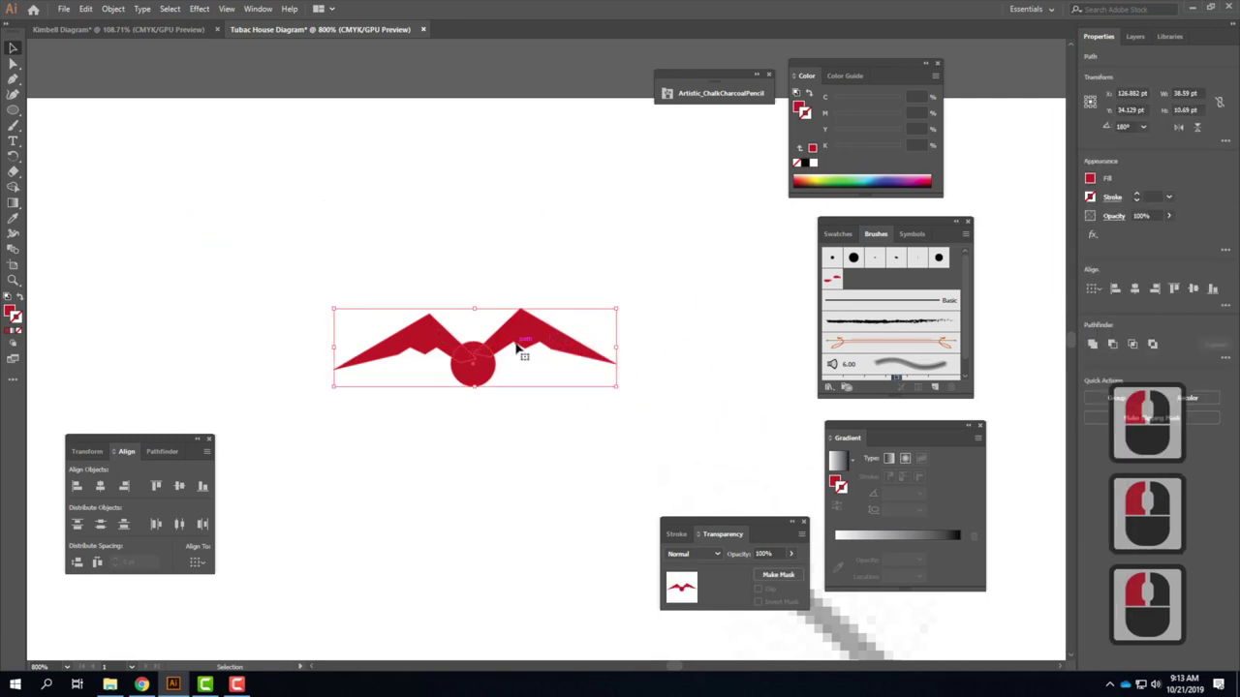
mouse_move(488, 376)
mouse_down()
mouse_move(654, 369)
mouse_move(866, 273)
mouse_move(884, 283)
mouse_up()
click(414, 250)
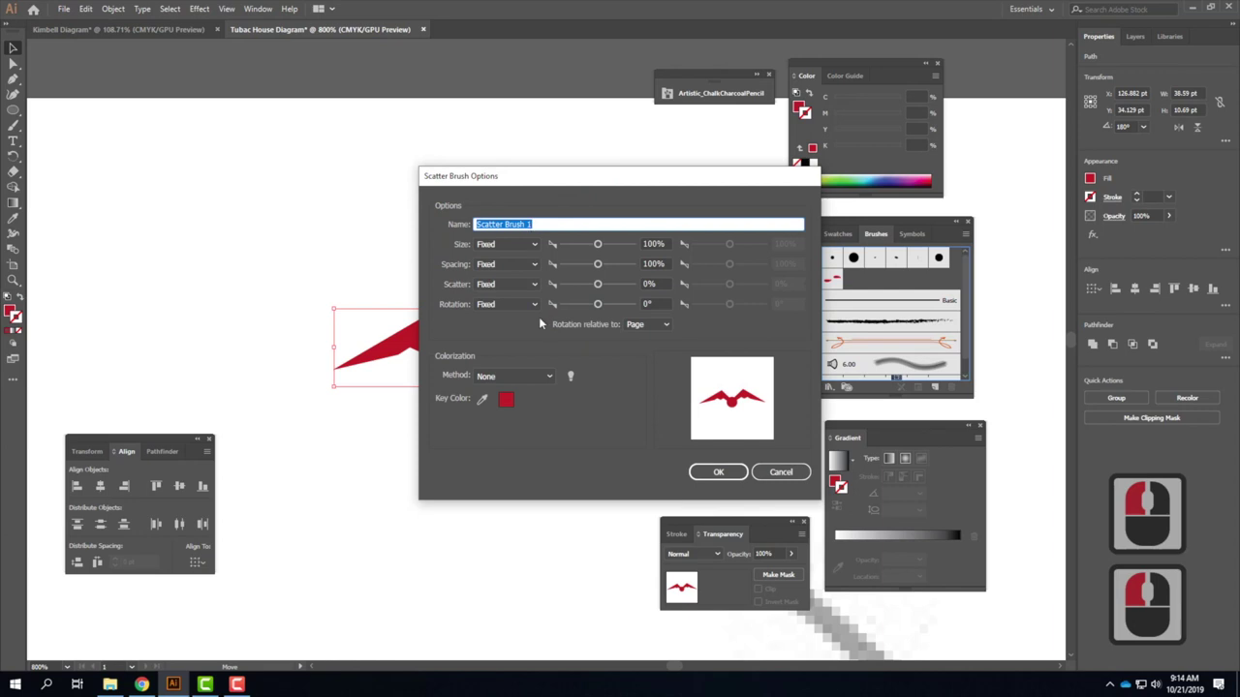
Set the bird scatter brush's size to Random, ranging from 80% to 120%.
click(504, 244)
click(503, 271)
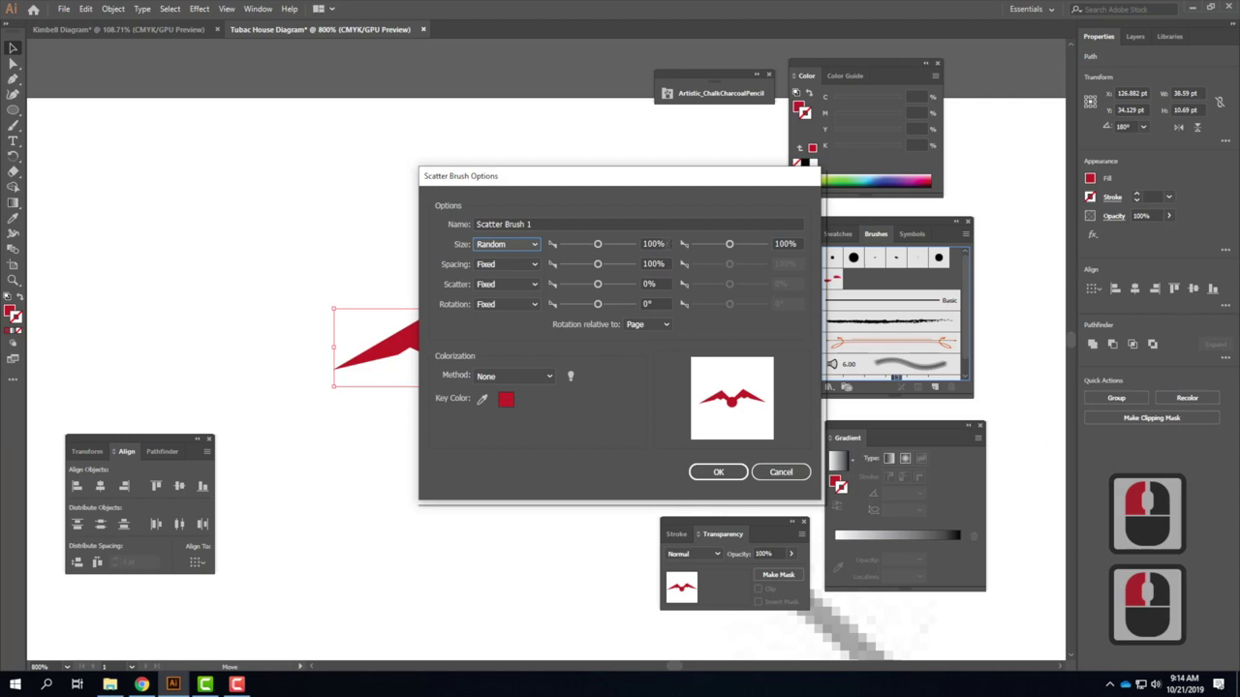
click(599, 245)
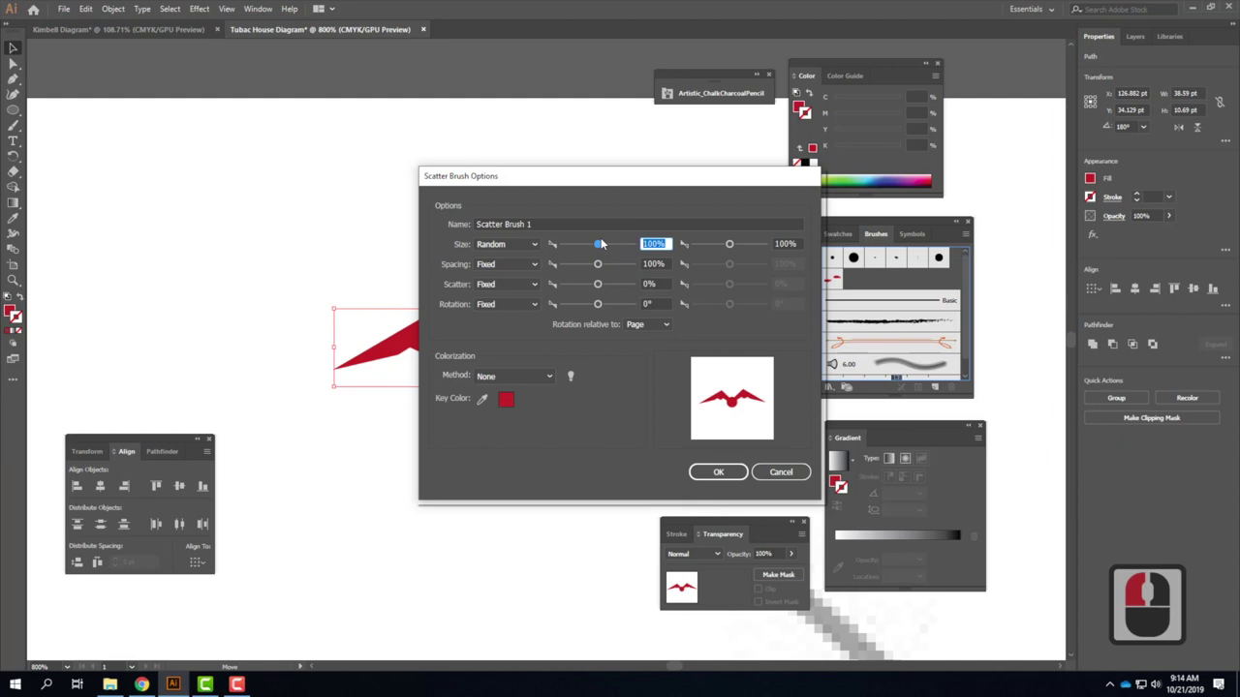
text(80)
click(787, 244)
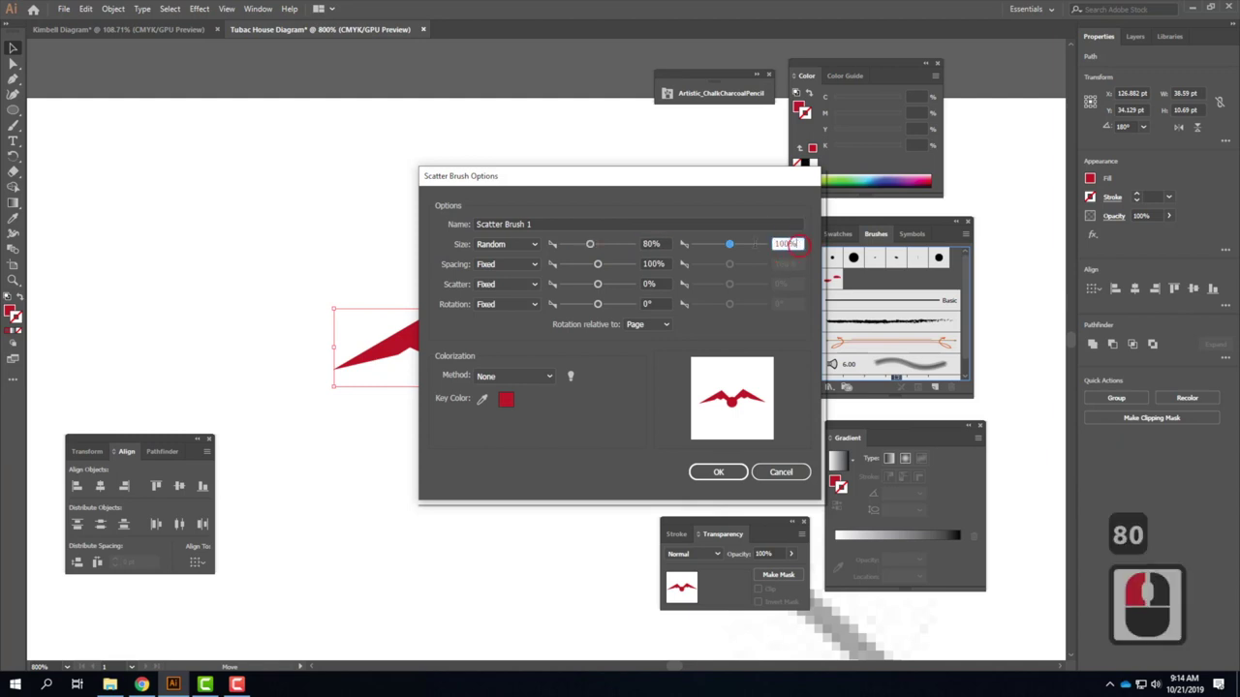
double_click(730, 244)
text(120)
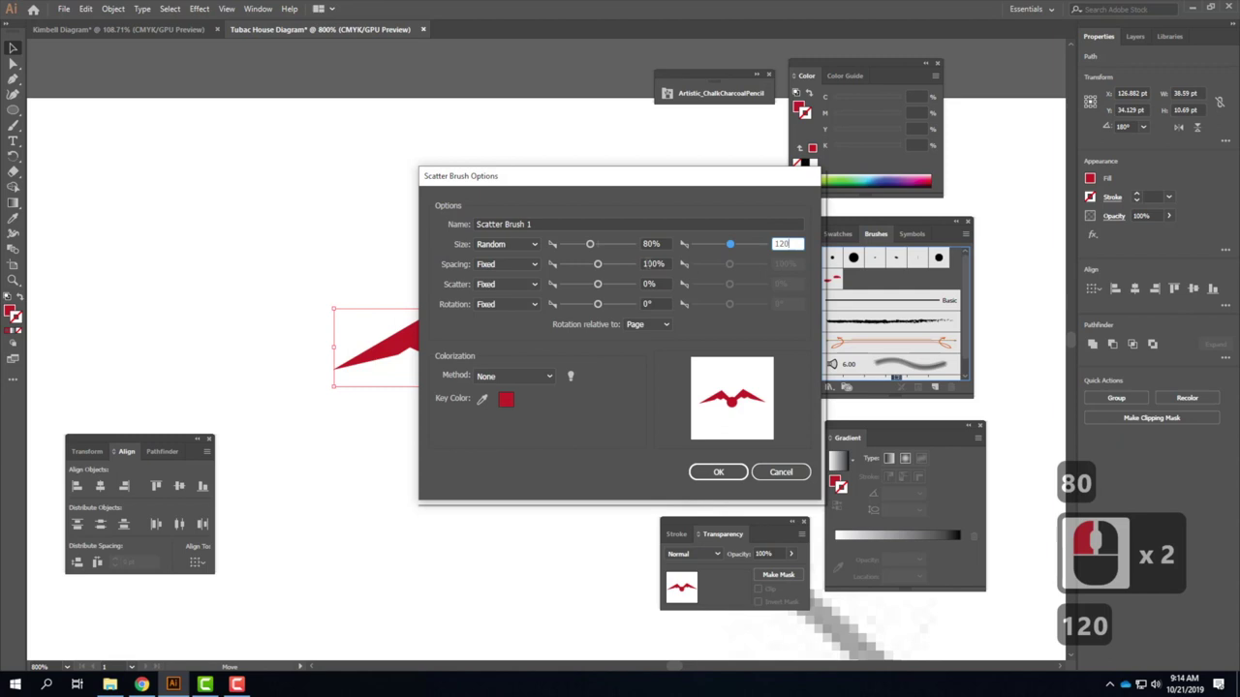
Set the bird scatter brush's spacing to Random, ranging from 80% to 120%.
click(496, 264)
click(496, 337)
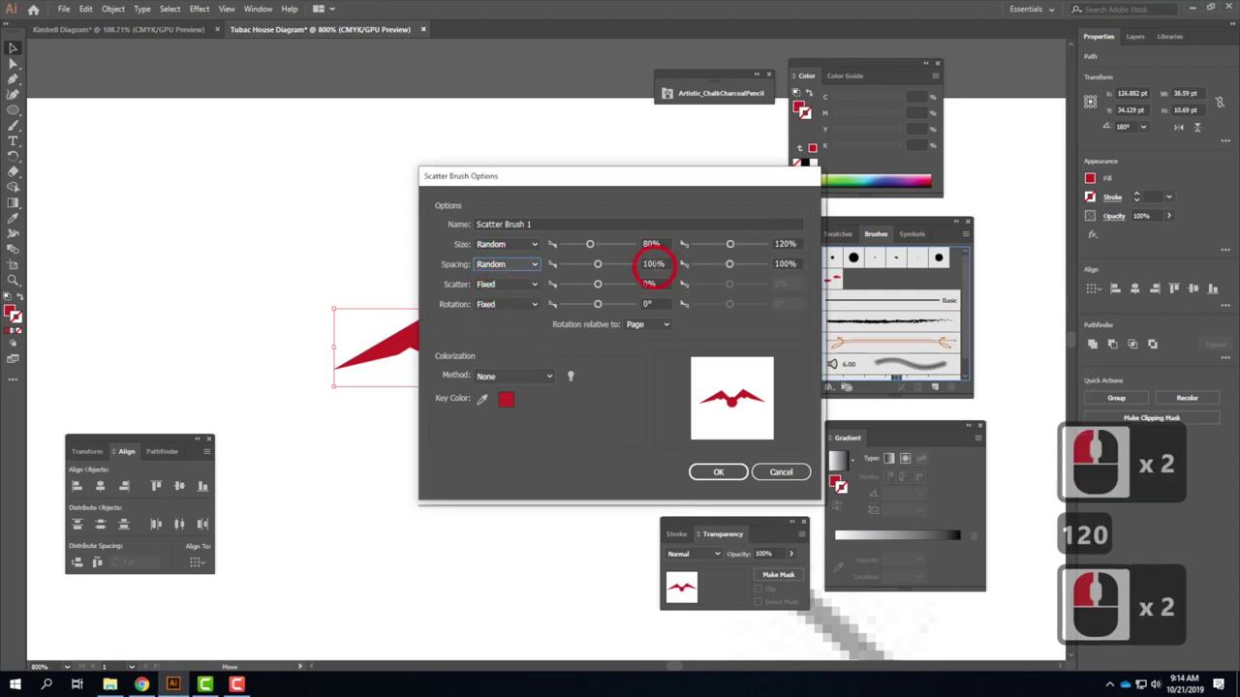
click(600, 263)
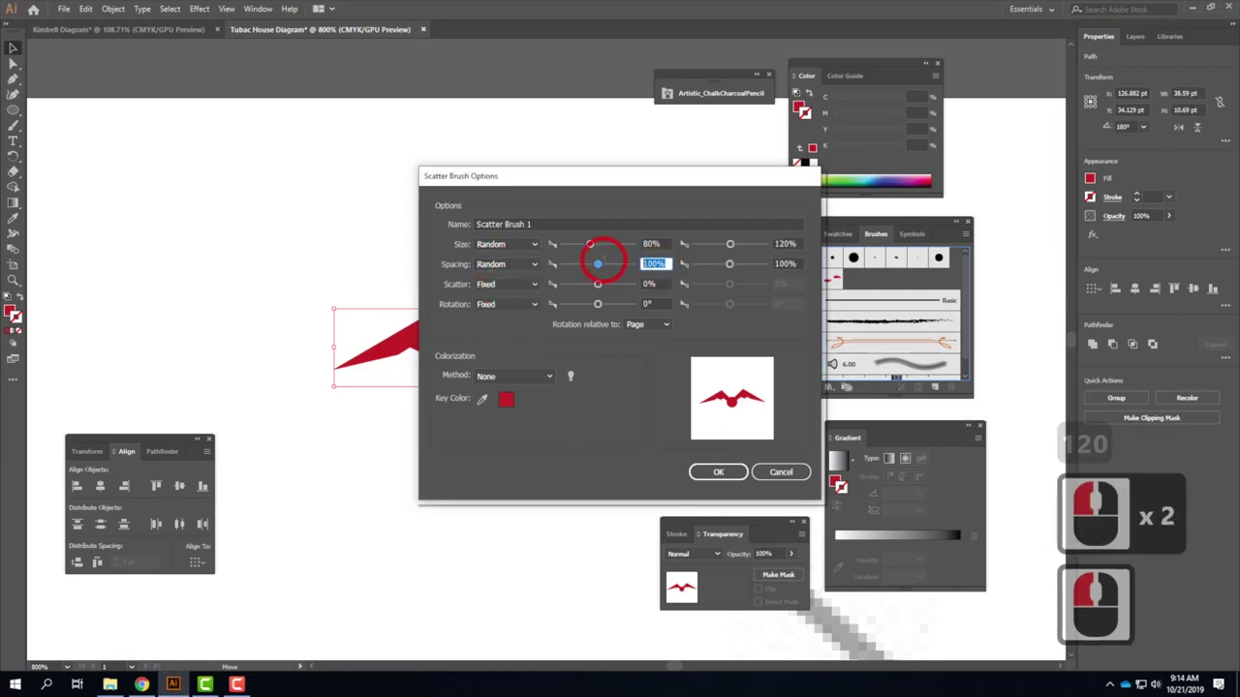
text(80)
click(747, 255)
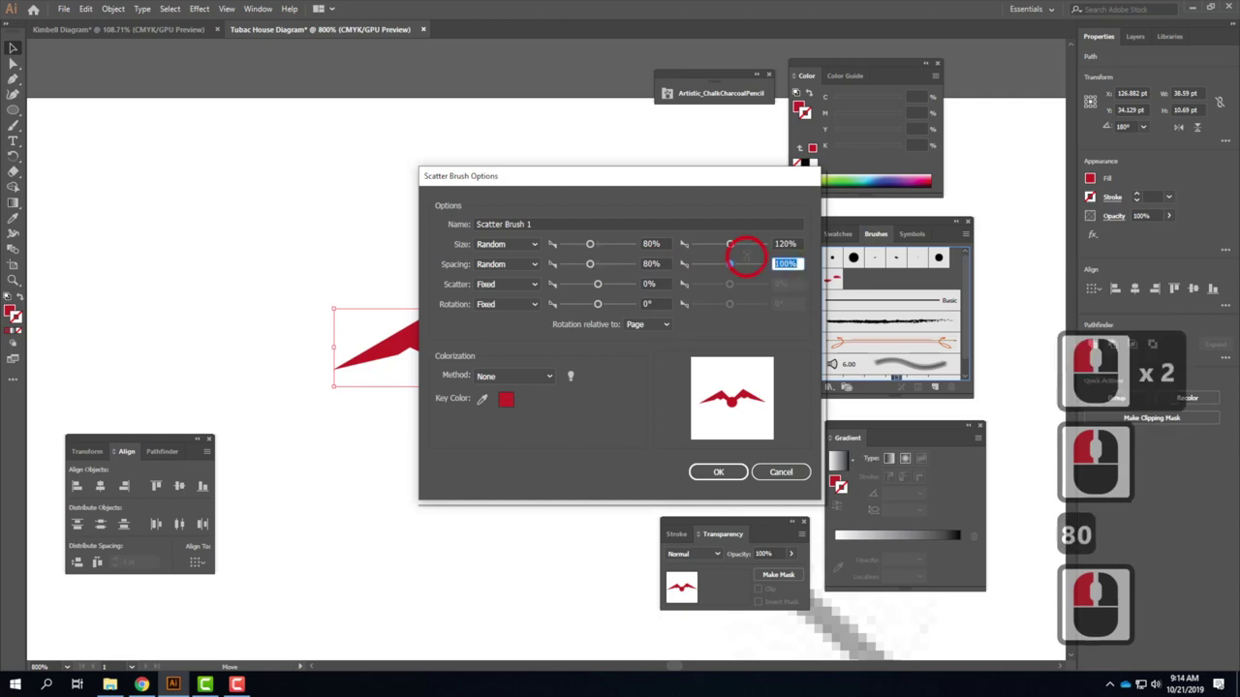
text(120)
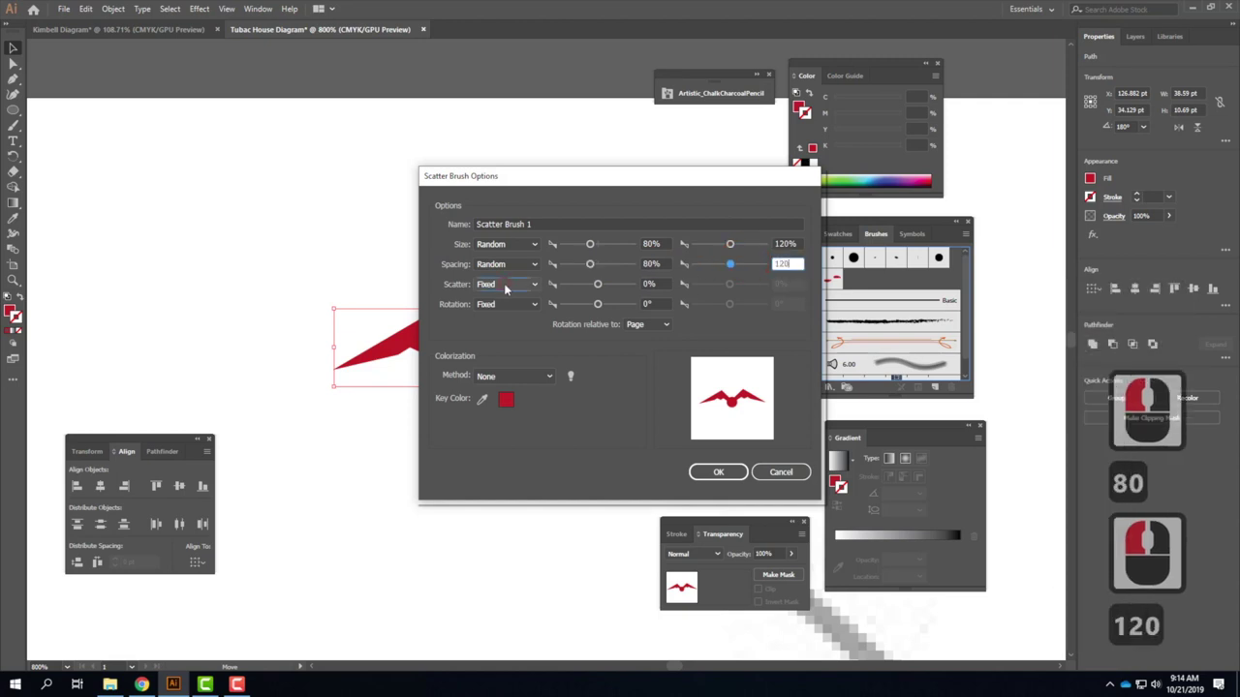
Set the bird brush's scatter to Random, ranging from -222% to 130%.
click(514, 284)
click(499, 304)
click(501, 284)
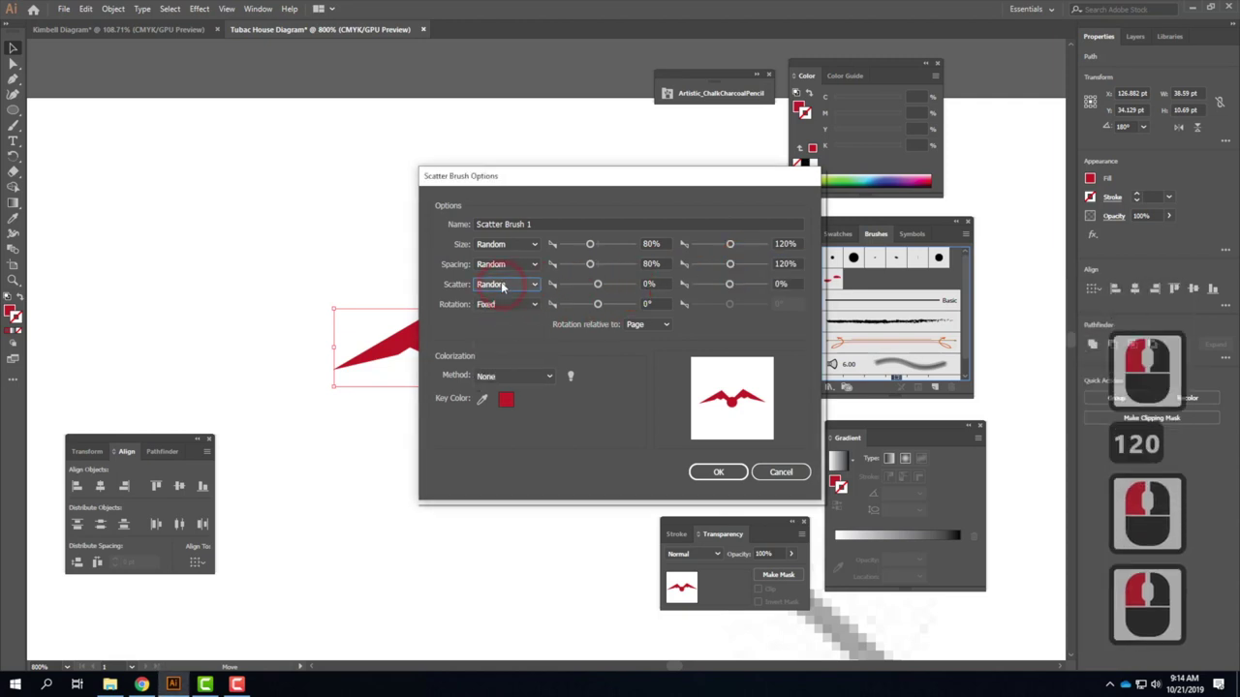
click(661, 284)
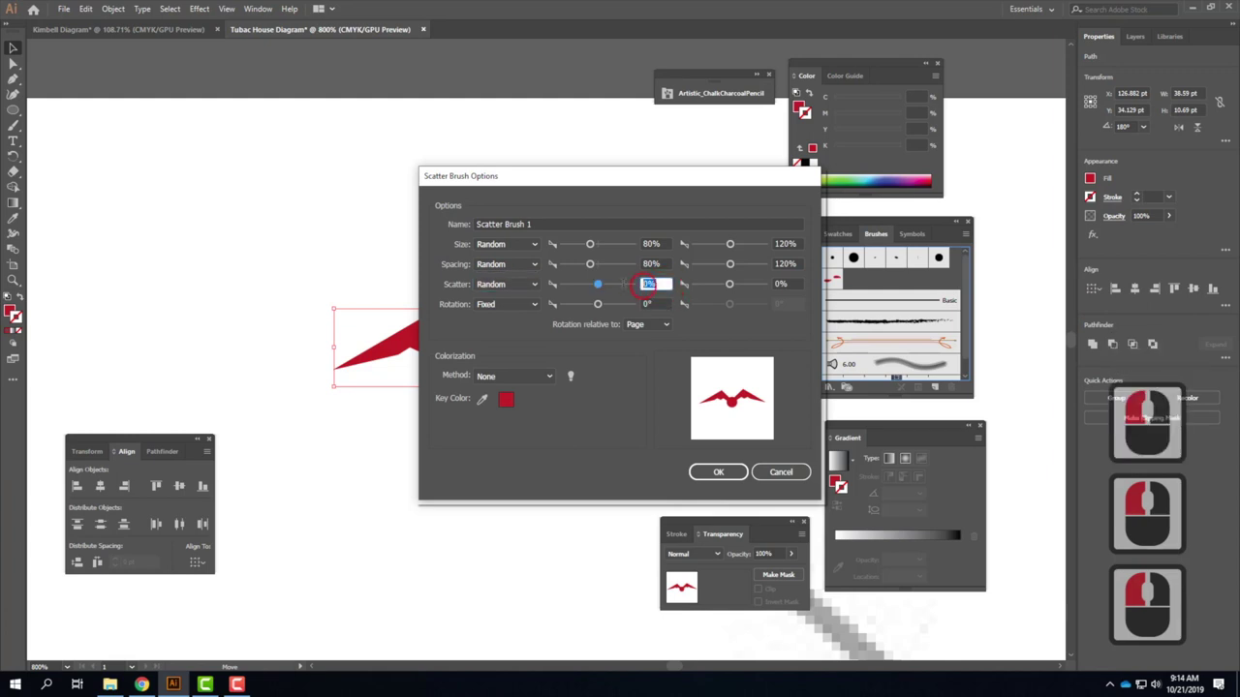
click(599, 286)
drag(604, 288, 591, 288)
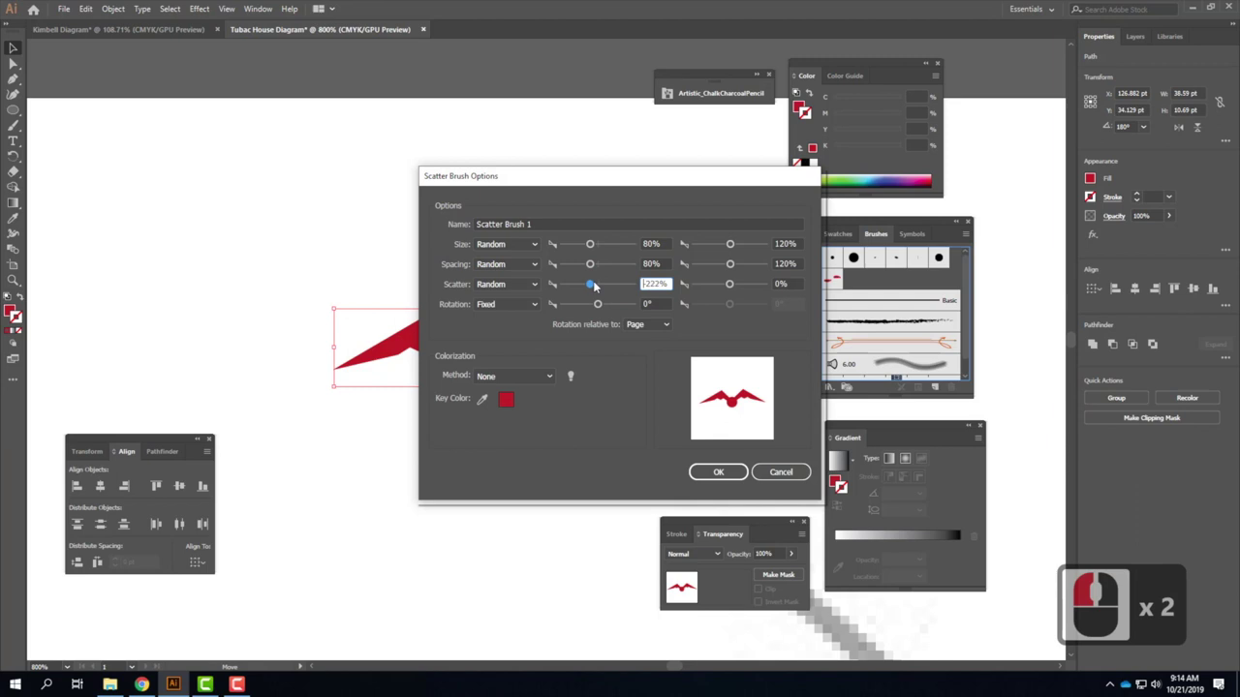
drag(729, 284, 736, 286)
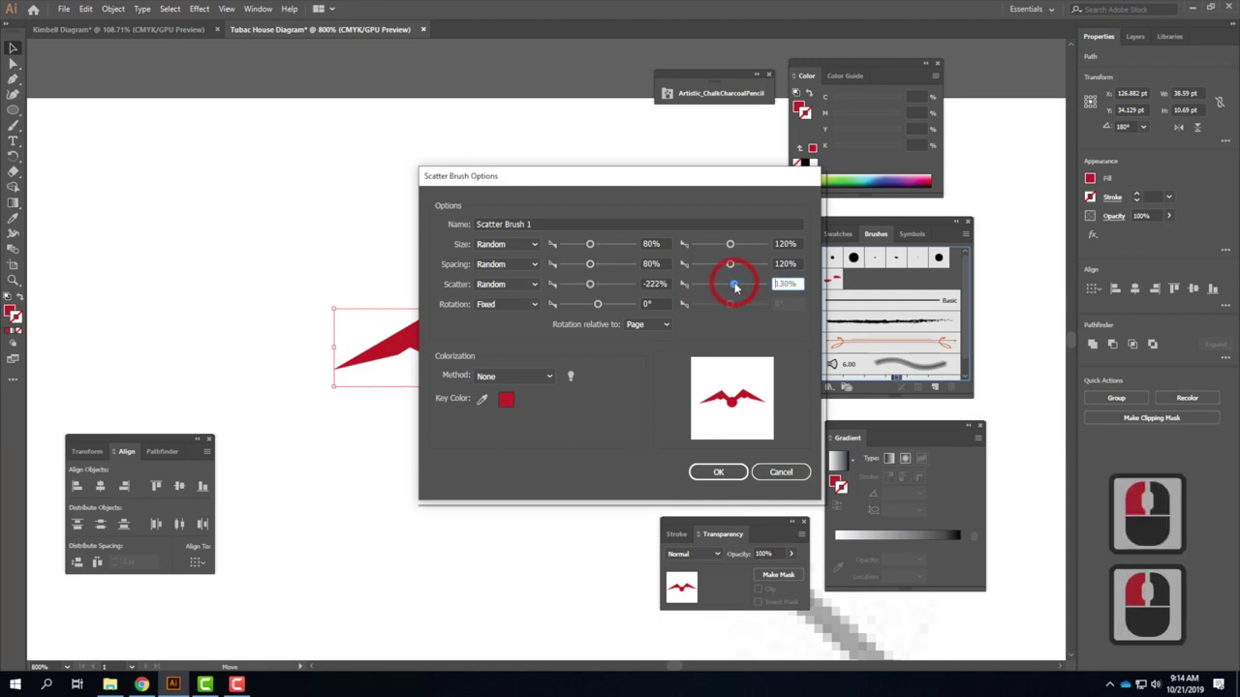
Set the bird brush's rotation to Random, ranging from -7° to 13°.
click(501, 308)
click(504, 326)
click(597, 305)
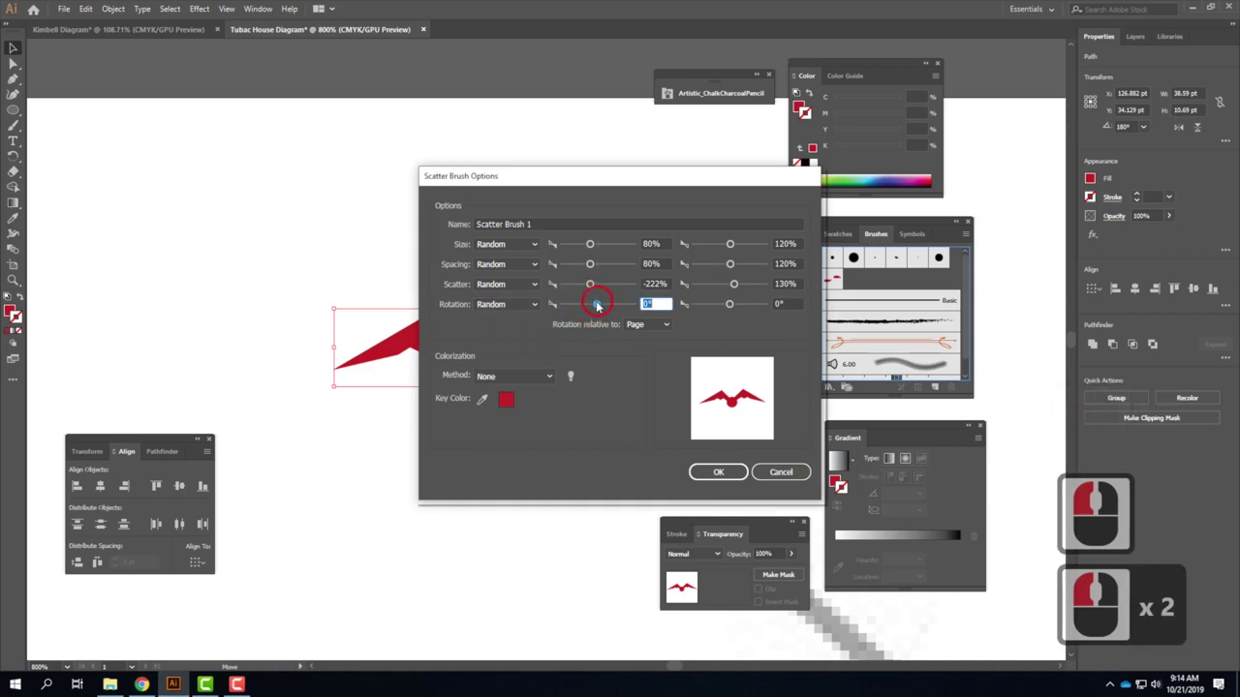
click(730, 305)
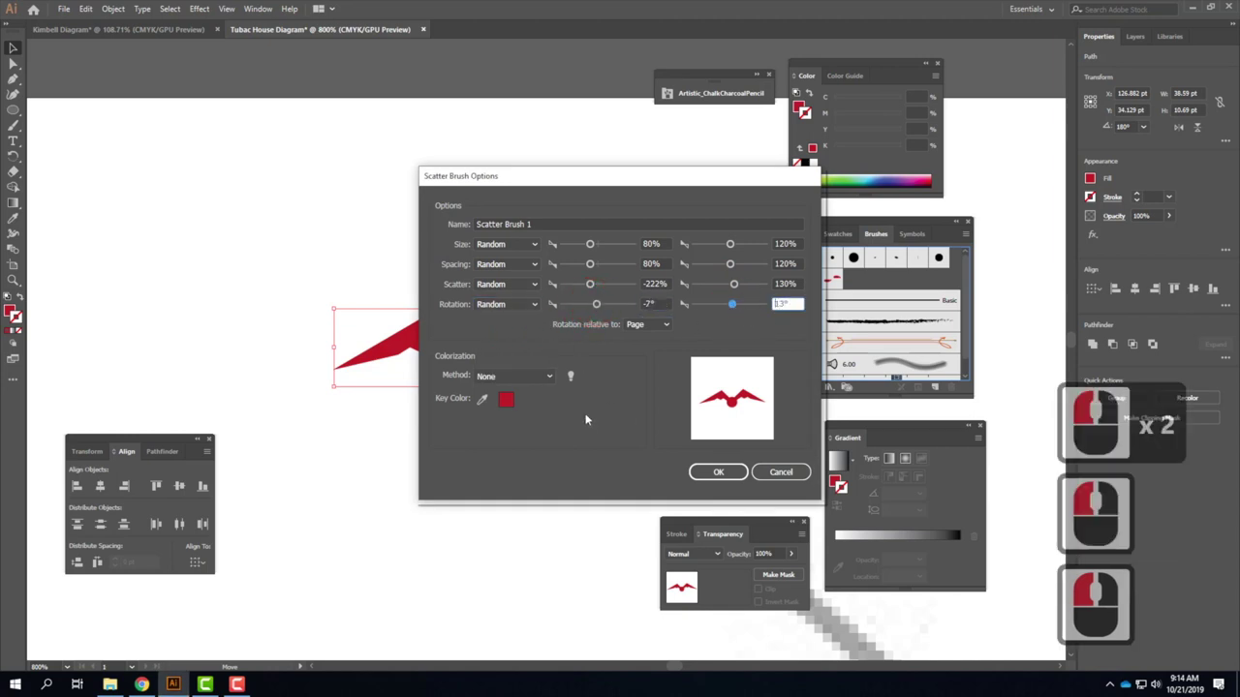
Set the bird brush's colorization method to Tints and accept the scatter brush options.
click(514, 376)
click(528, 401)
click(717, 472)
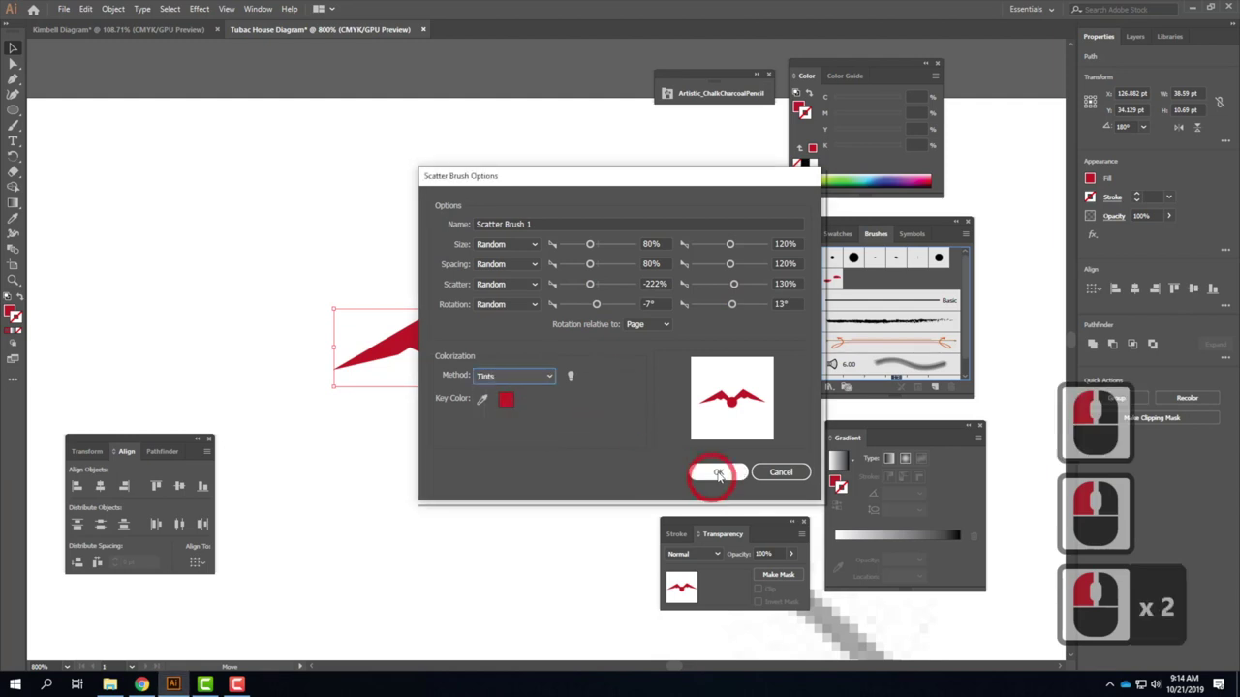
Draw a wavy S-shaped path with the Pen tool below the bird, about 261 pt wide and 60 pt high.
key(ctrl+equal)
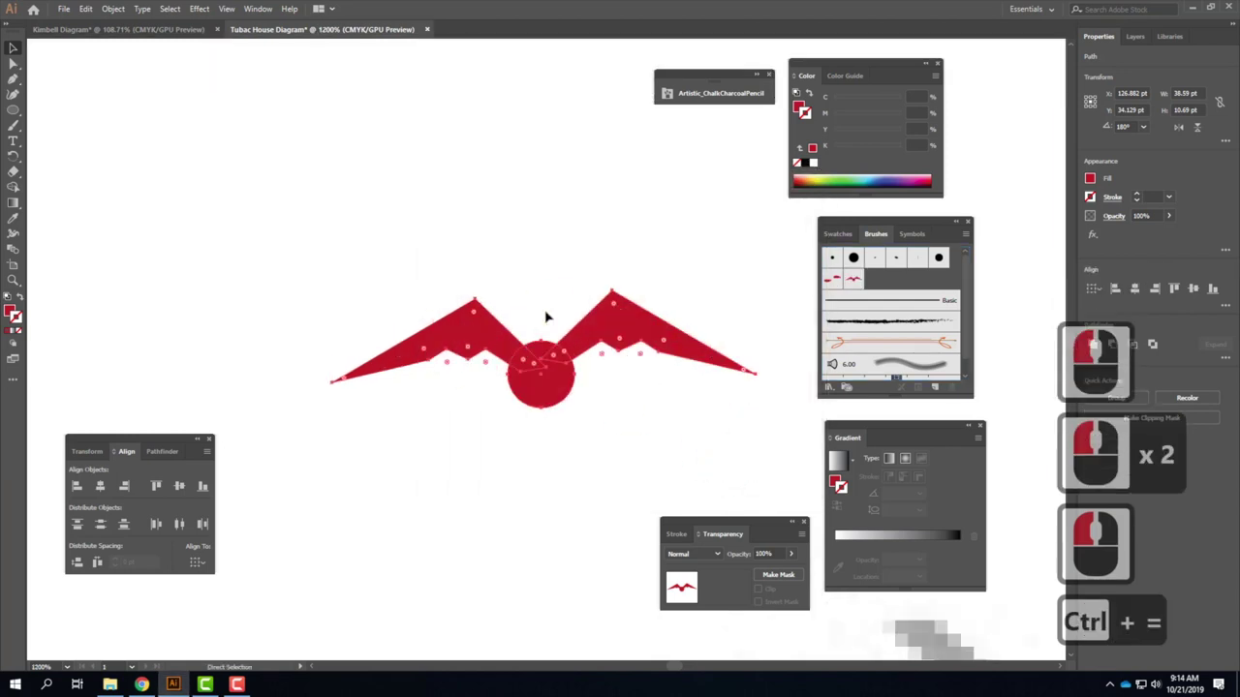
key(ctrl+equal)
key(ctrl+minus)
key(ctrl+minus)
key(ctrl+minus)
key(ctrl+minus)
key(ctrl+minus)
key(ctrl+minus)
key(ctrl+minus)
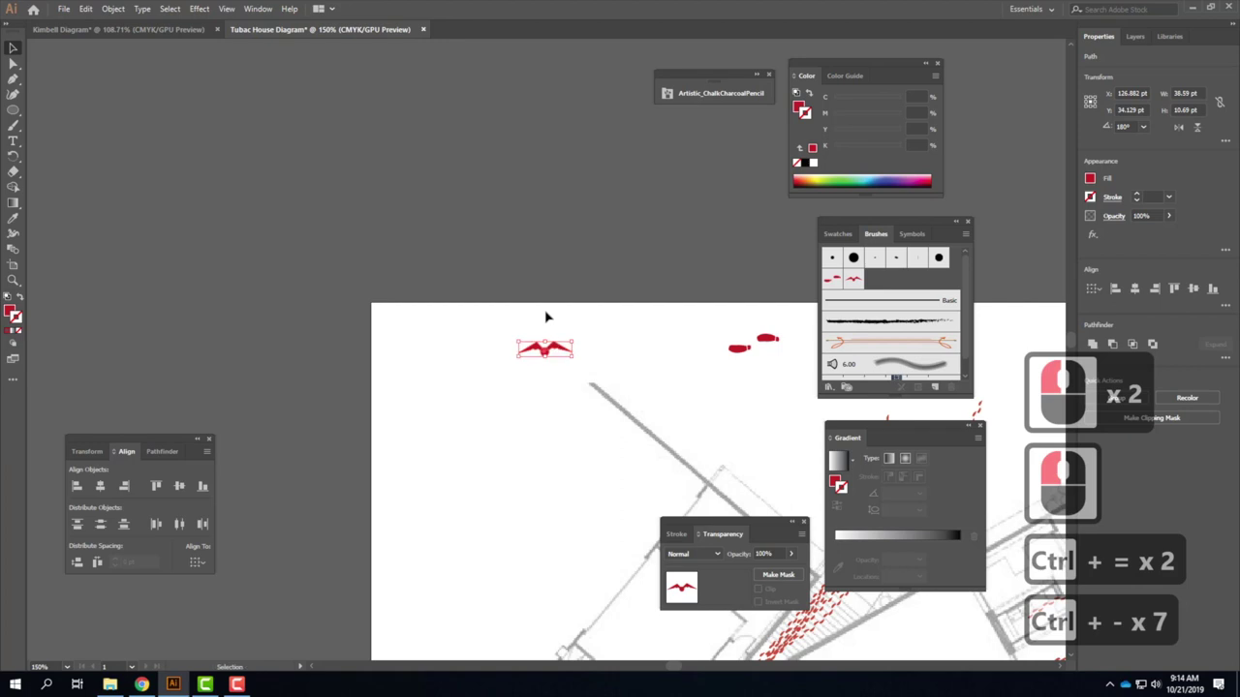
click(12, 77)
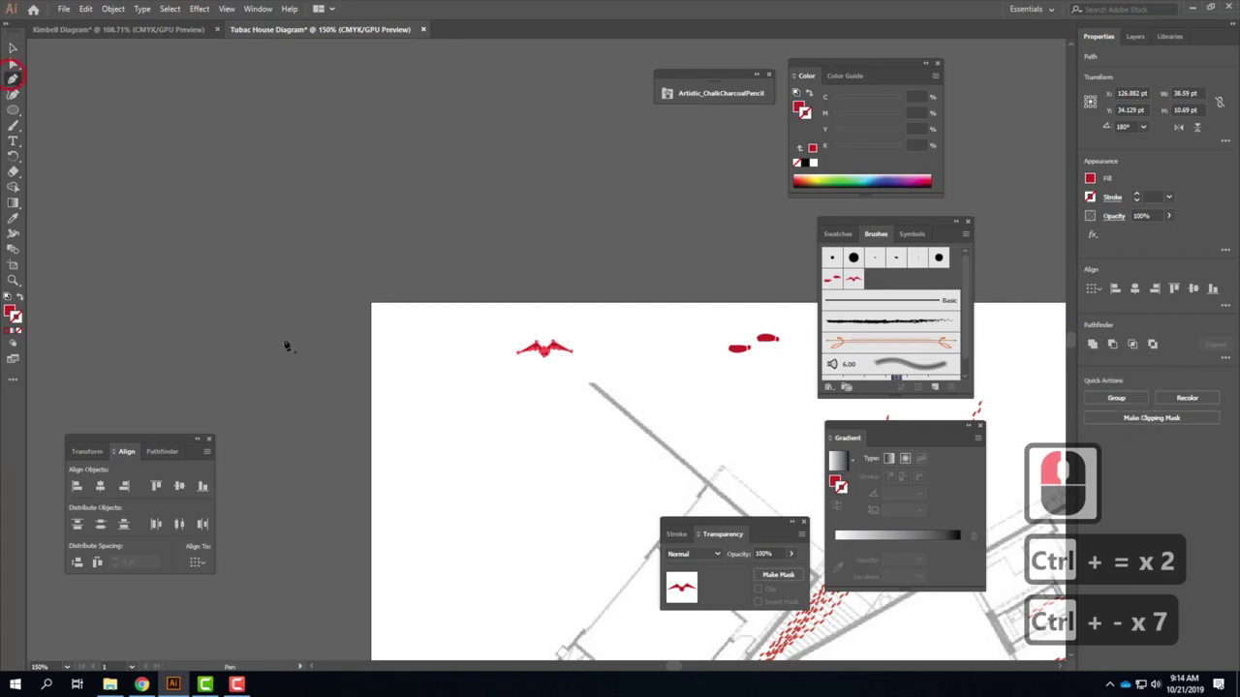
click(424, 504)
drag(537, 433, 586, 459)
drag(719, 491, 772, 468)
click(785, 423)
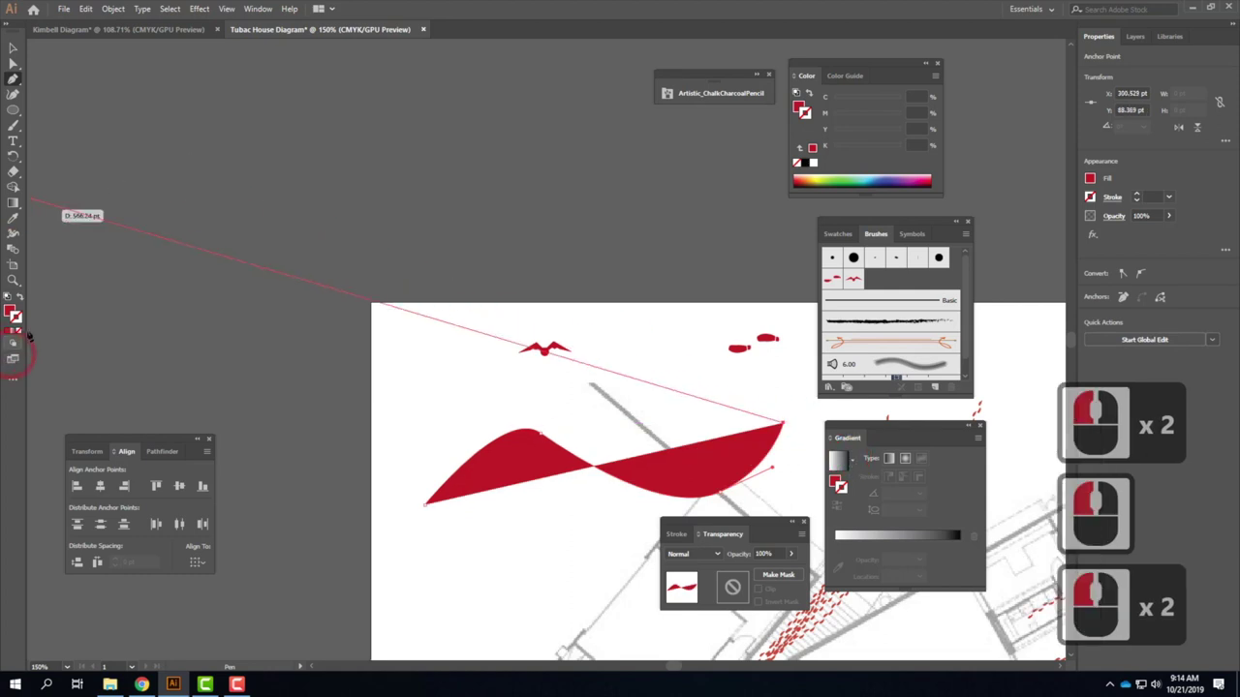
Swap the wavy path's fill and stroke so only the red stroke remains, and apply the bird scatter brush to it.
click(22, 307)
click(12, 47)
click(848, 301)
click(853, 279)
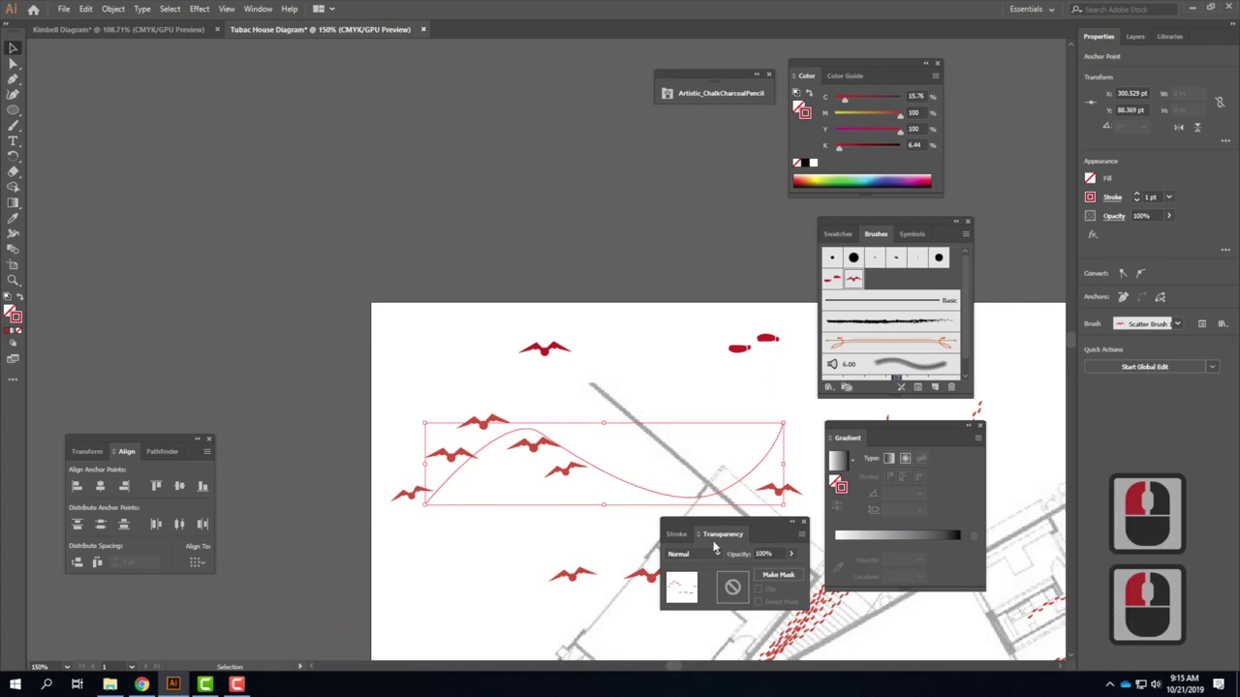
Collapse the Transparency panel, shift the flock path slightly up and to the left, and deselect it.
click(791, 524)
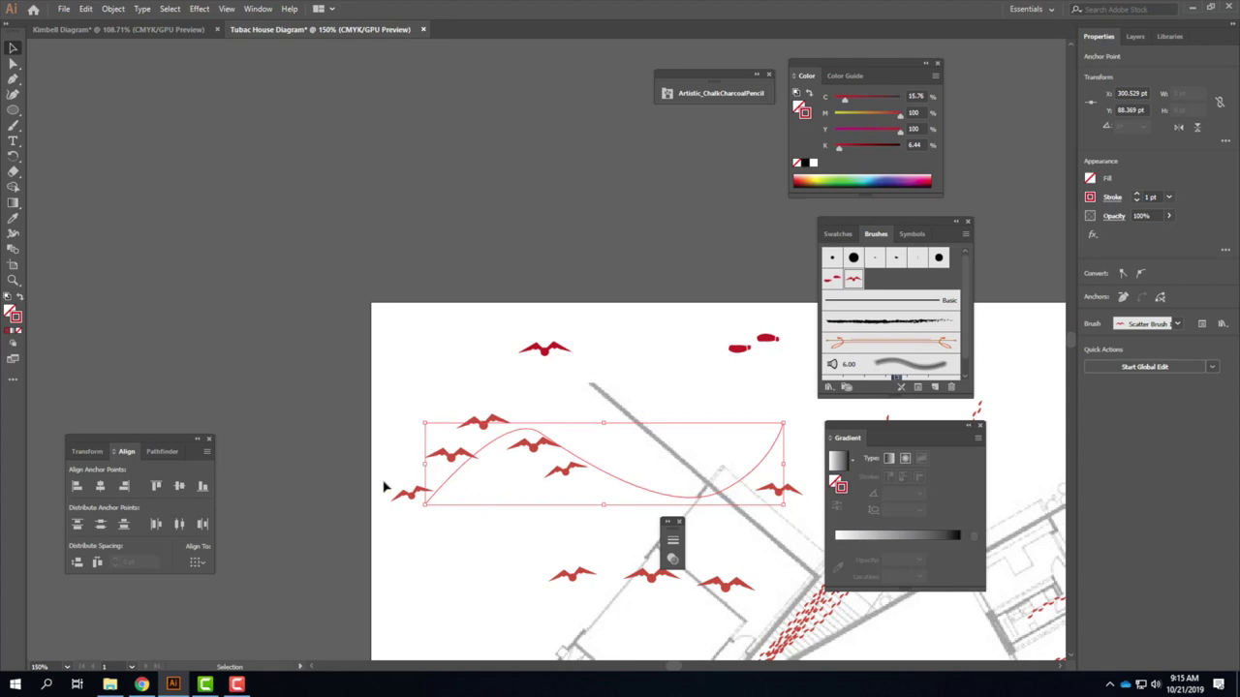
drag(662, 499, 645, 472)
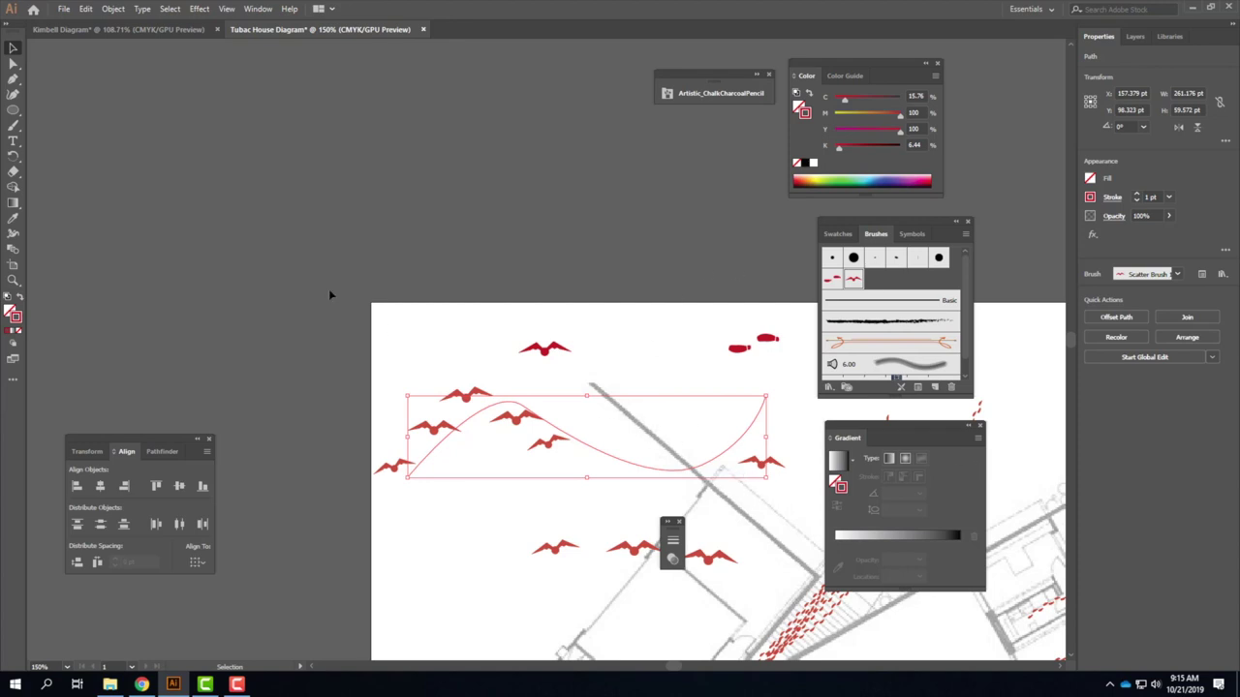
click(784, 402)
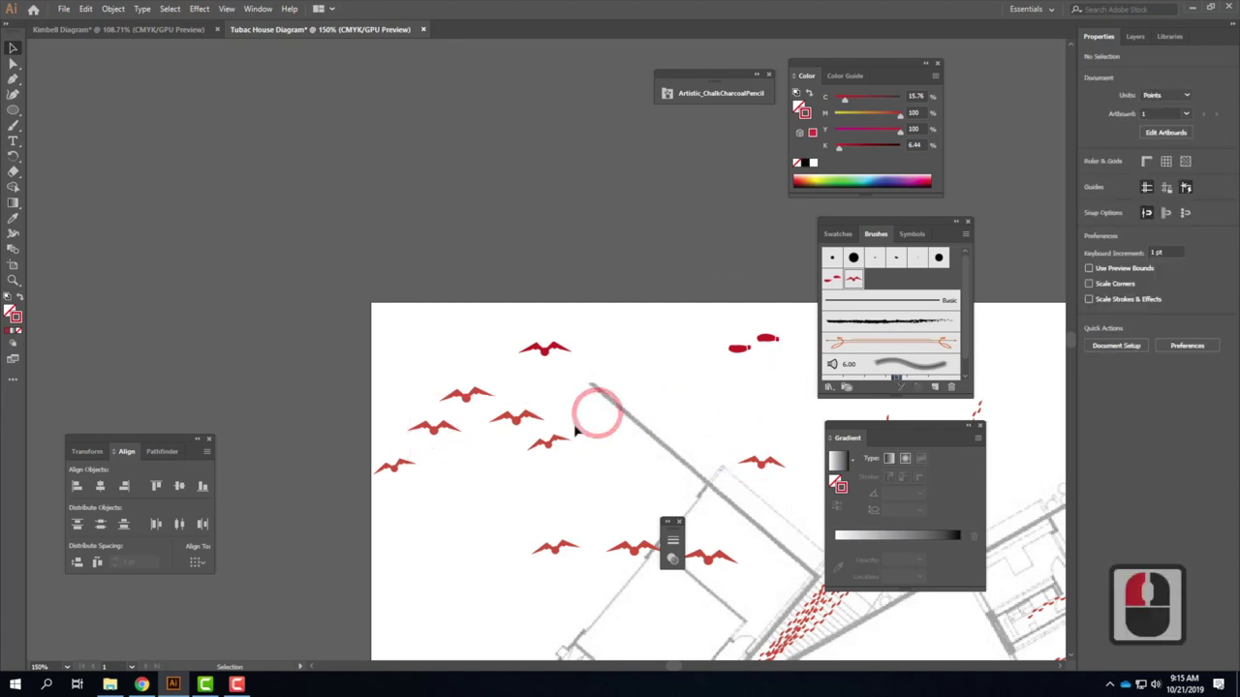
Draw a horizontal stem ending in an upward loop with the Pen tool near the artboard's upper-right corner, about 101 by 26 pt.
scroll(407, 326, right, 11)
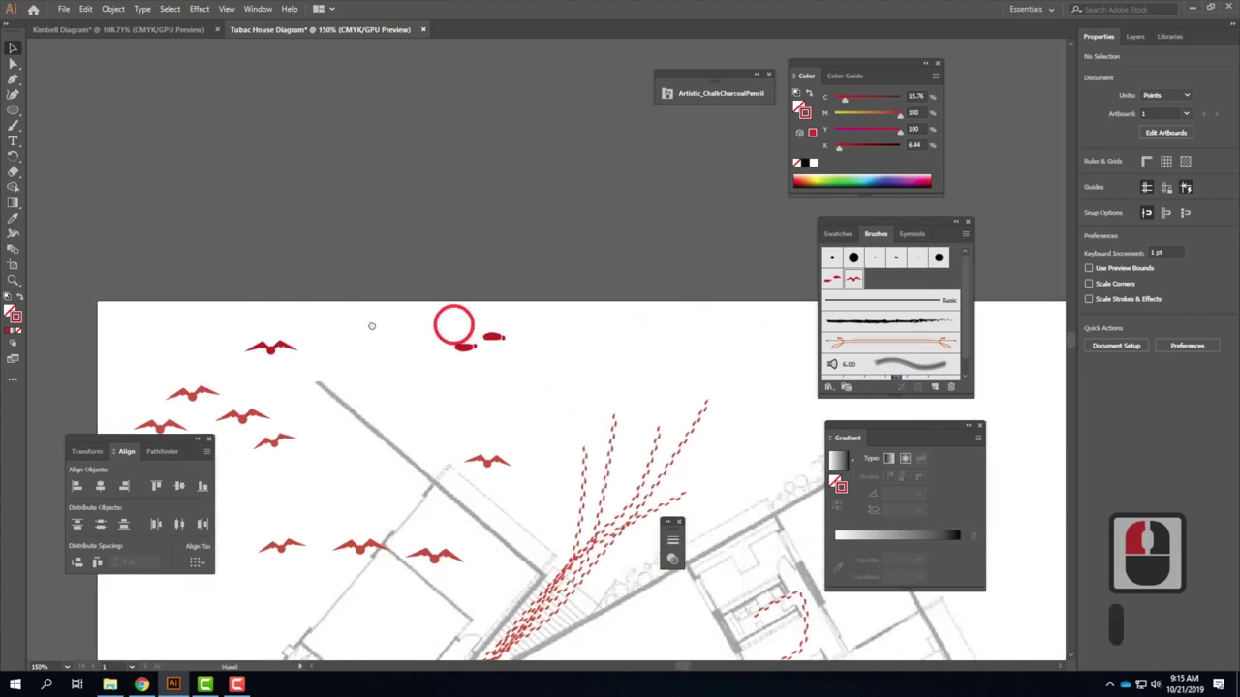
scroll(378, 326, right, 10)
scroll(7, 72, right, 4)
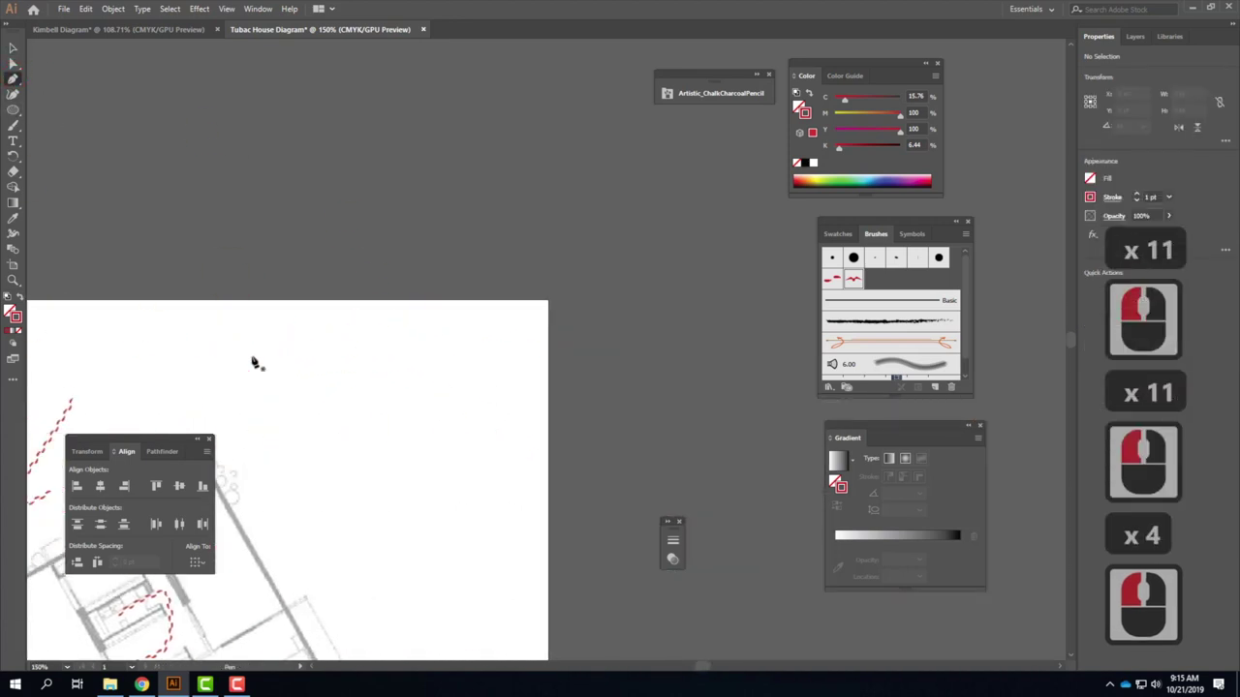
click(252, 356)
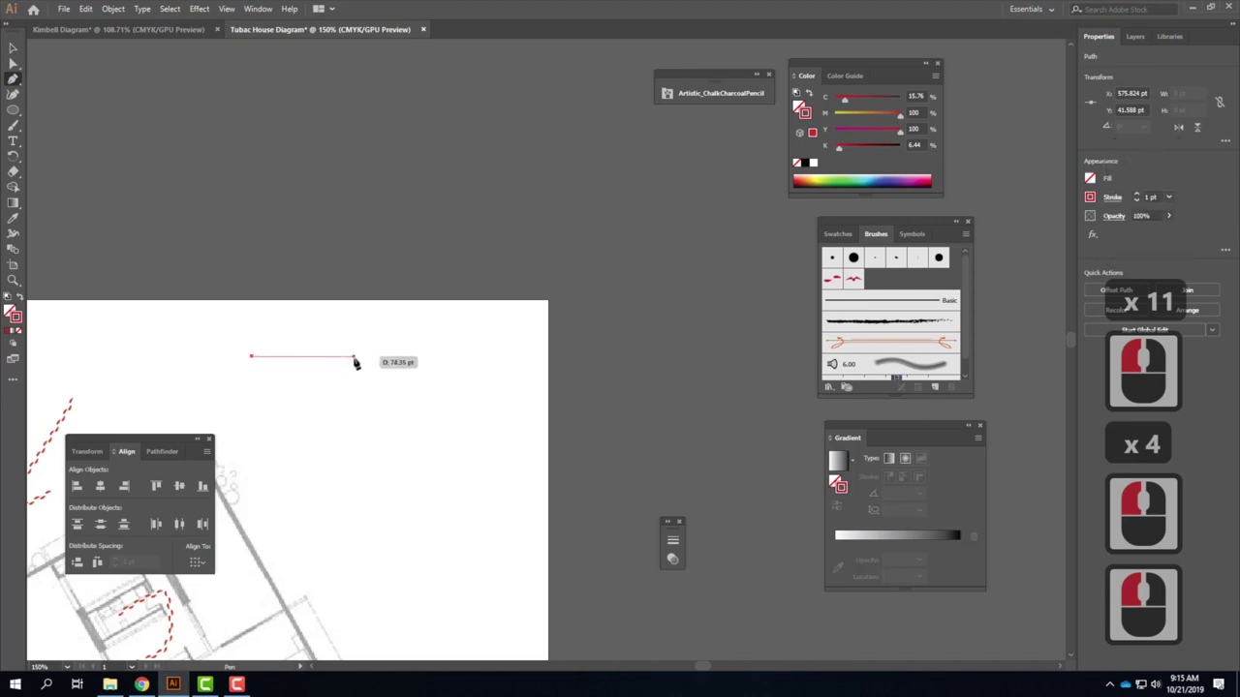
click(354, 357)
drag(391, 349, 365, 342)
click(379, 342)
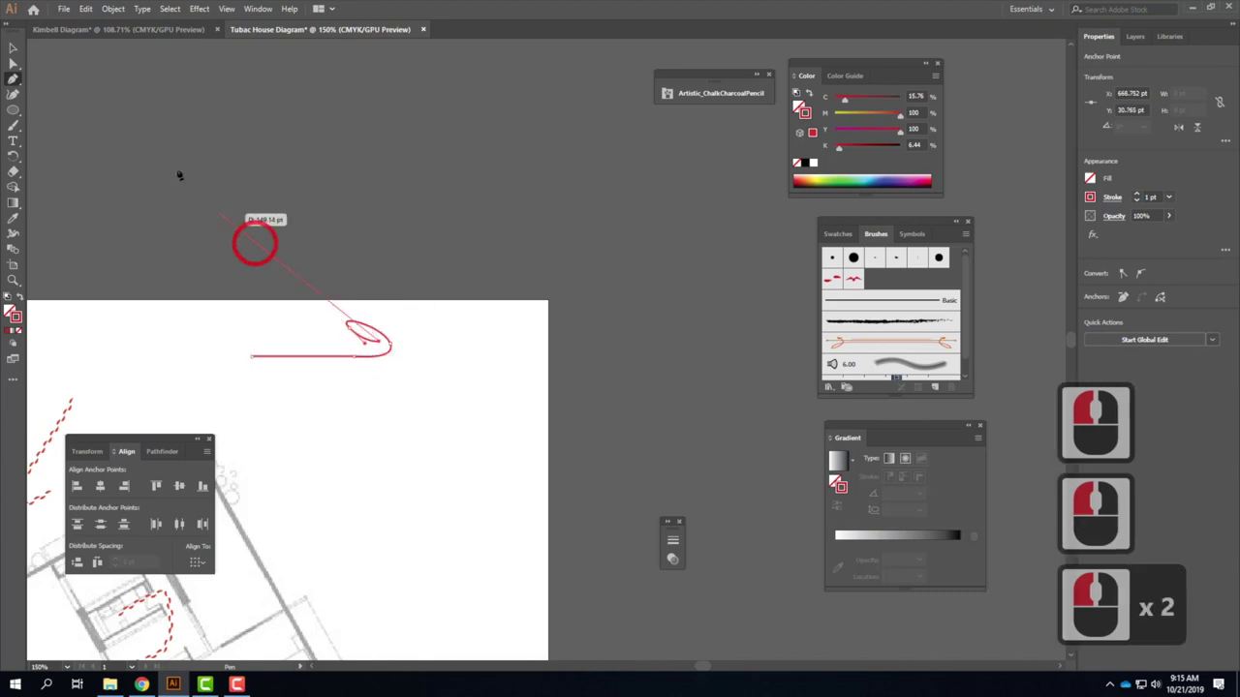
click(12, 48)
click(12, 79)
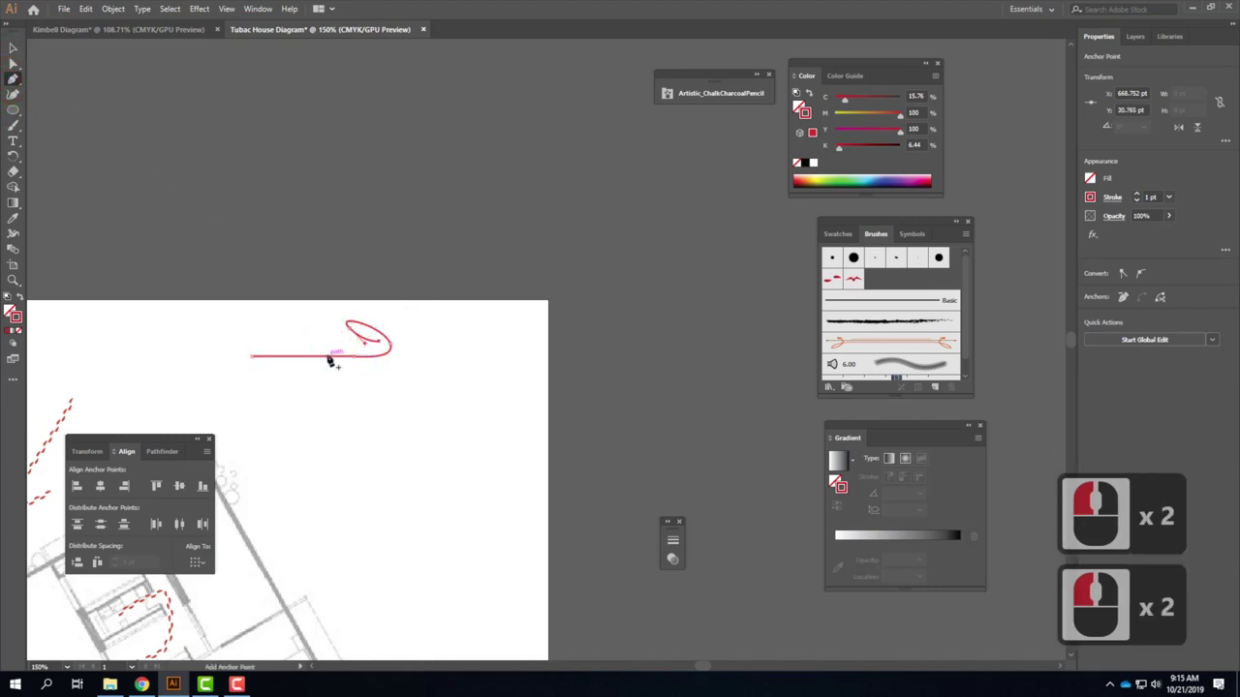
click(327, 356)
drag(439, 357, 412, 392)
click(353, 369)
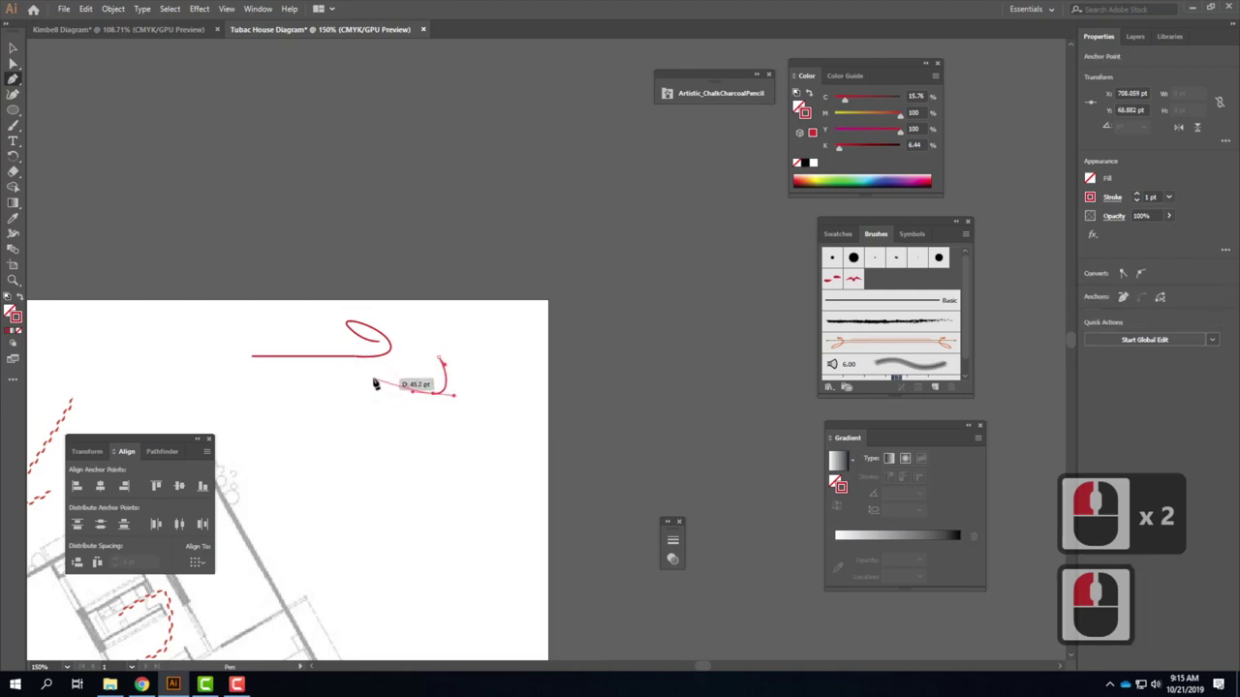
key(ctrl+z)
key(ctrl+z)
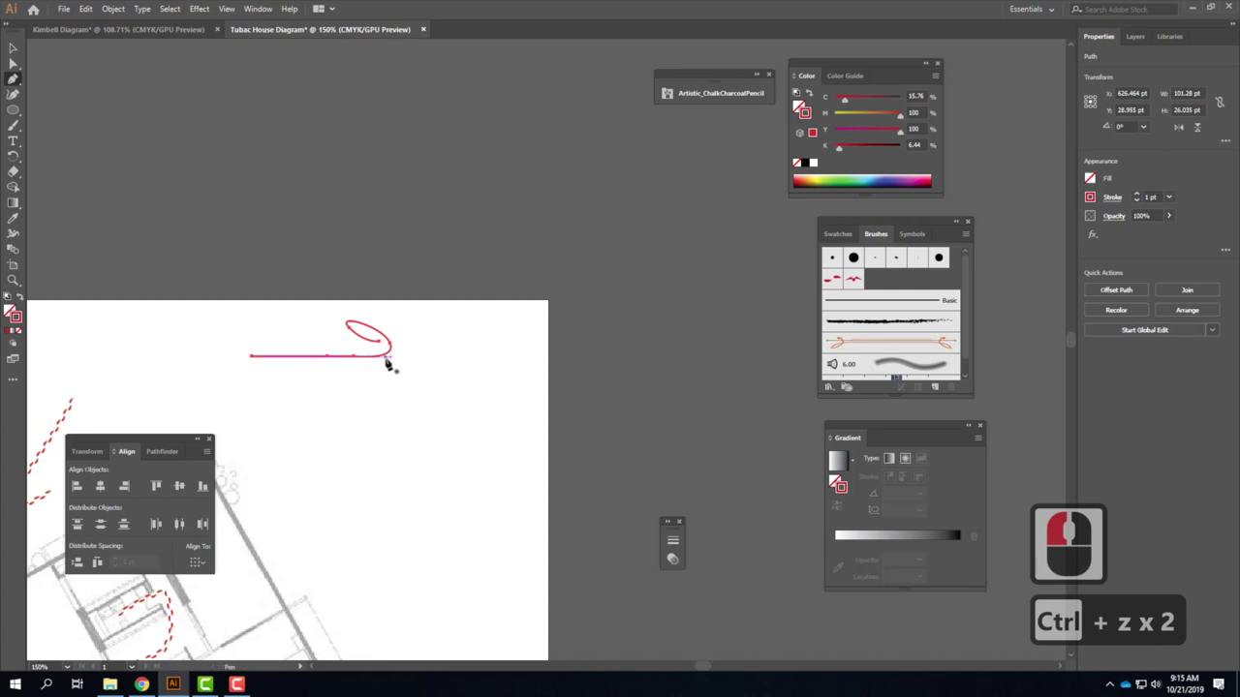
Draw a second curve with the Pen tool from the stem's right end, looping downward and curling inward, and deselect it.
click(387, 356)
click(423, 346)
click(435, 367)
click(381, 389)
click(416, 371)
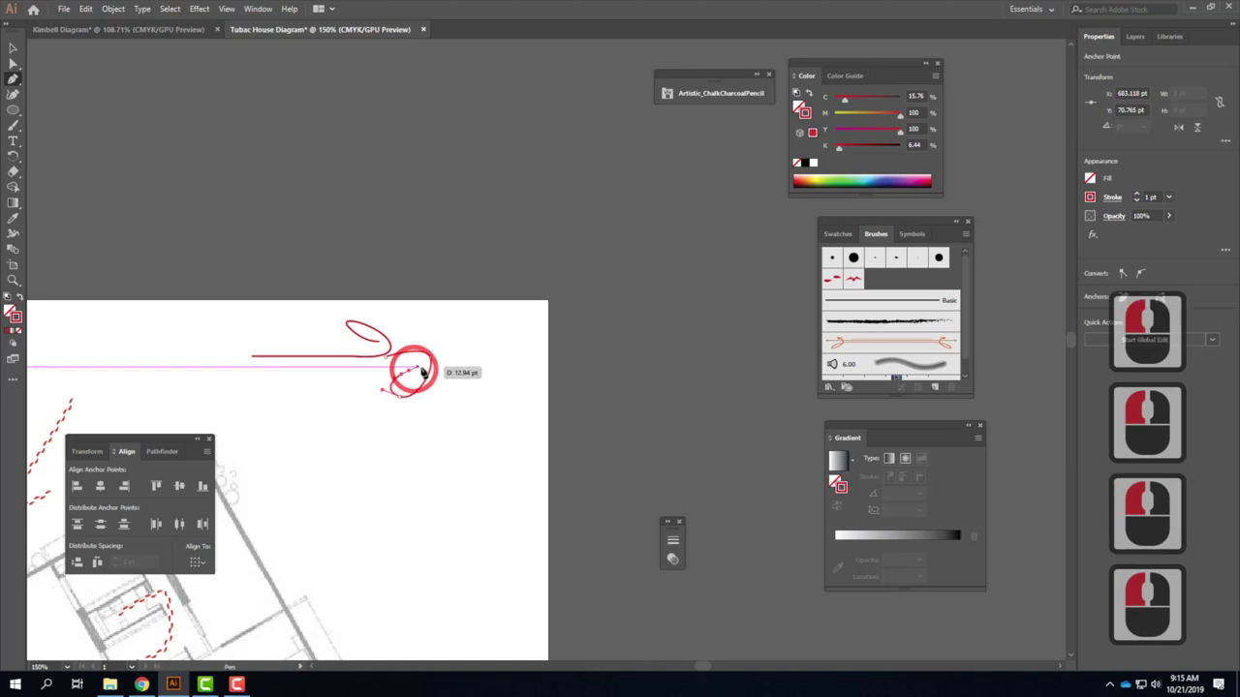
click(421, 367)
click(13, 47)
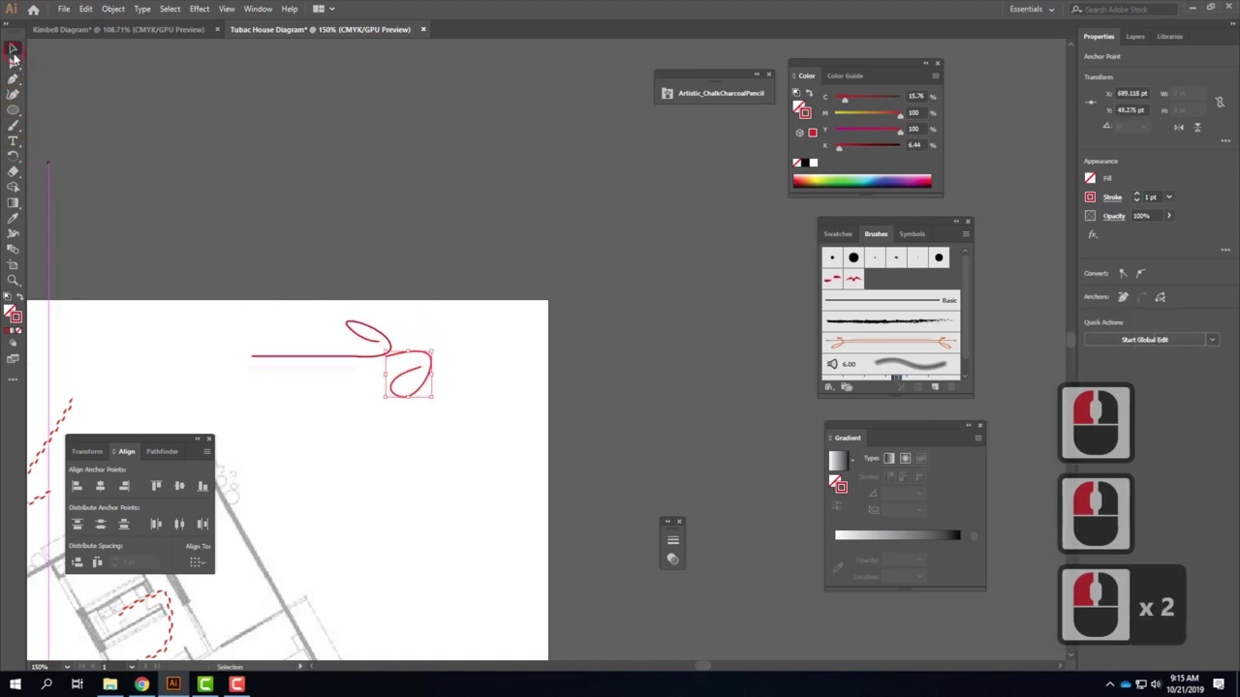
click(454, 362)
Draw a small curl with the Pen tool to the right of the second loop, curving upward and inward, and deselect it.
click(12, 80)
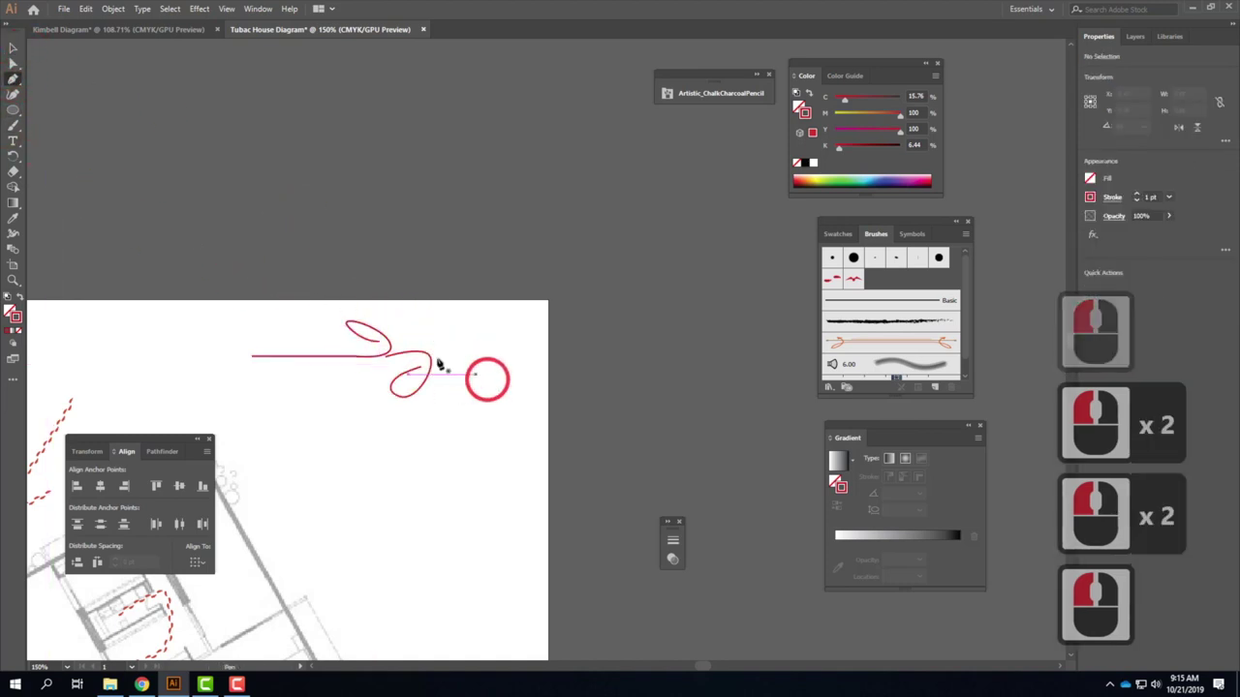
click(436, 359)
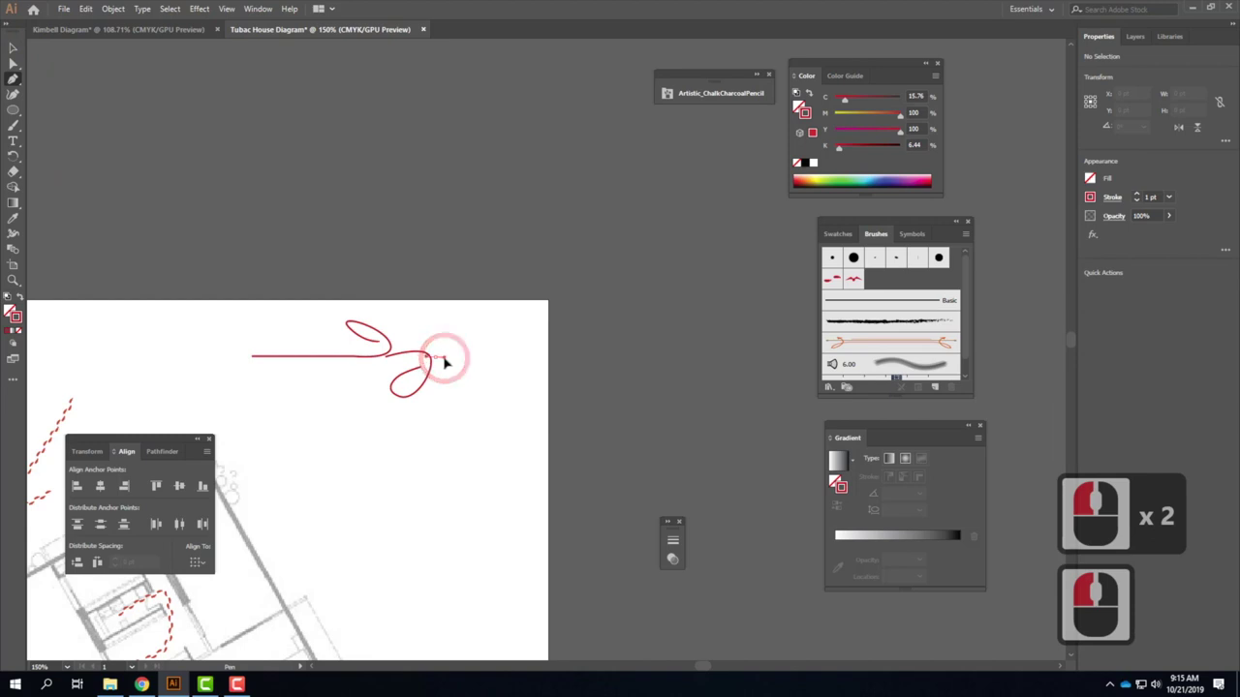
click(470, 365)
drag(472, 367, 463, 337)
click(464, 348)
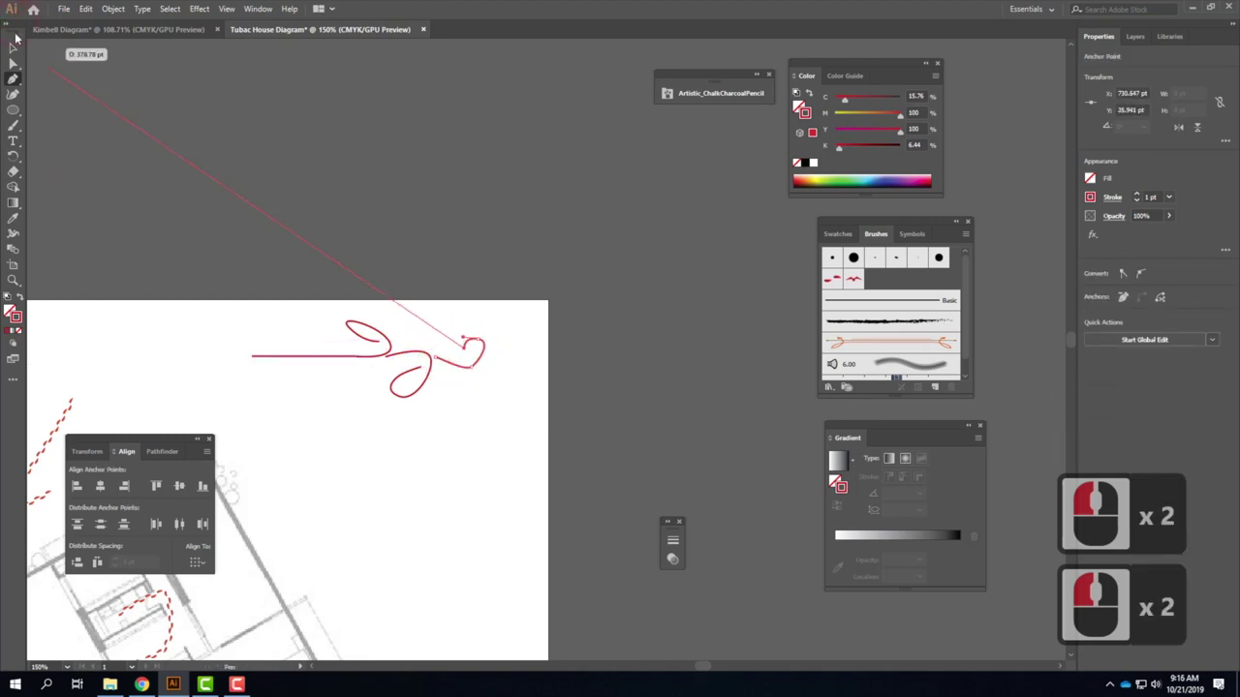
drag(476, 359, 476, 353)
click(475, 351)
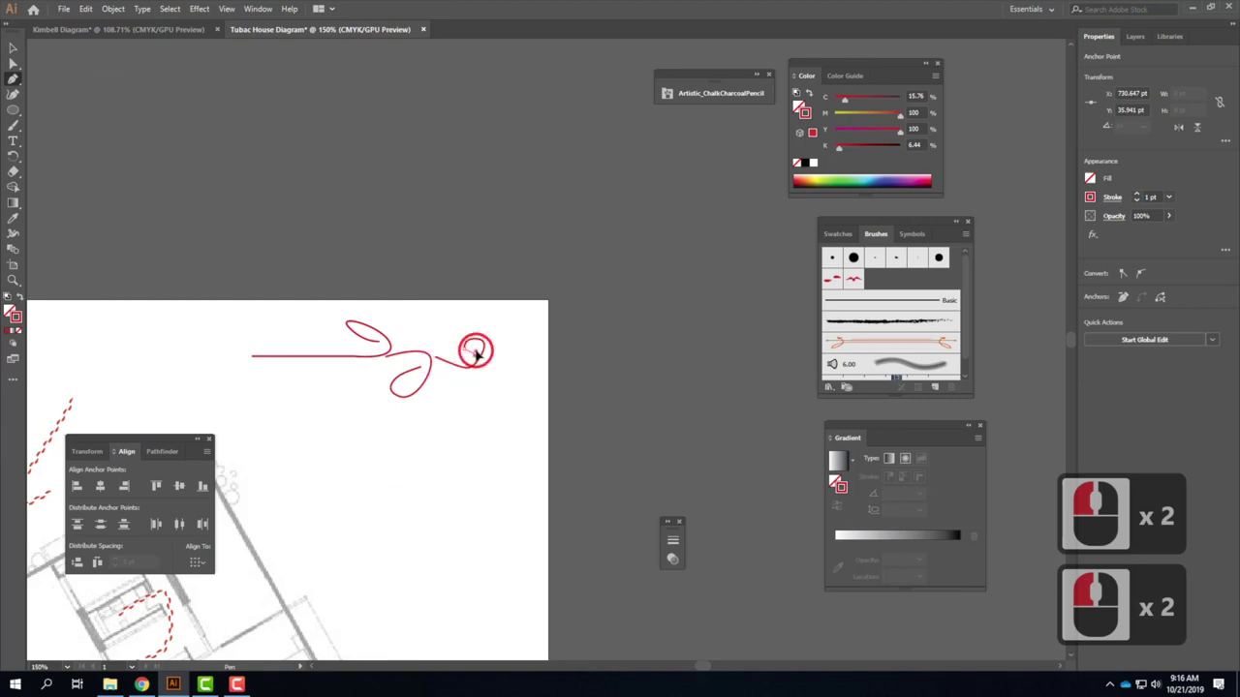
click(14, 48)
click(587, 421)
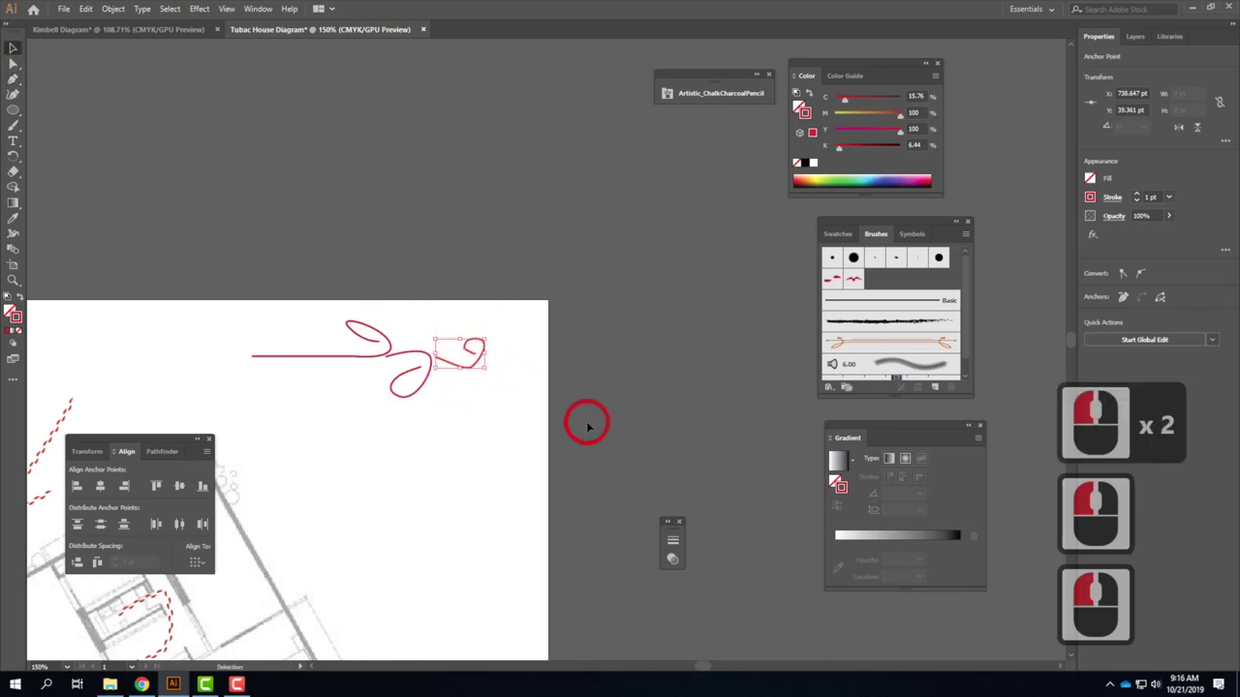
click(581, 318)
click(555, 440)
Create an art brush from the three vine curves, stretched to fit stroke length, with the colorization method Tints.
drag(528, 406, 279, 277)
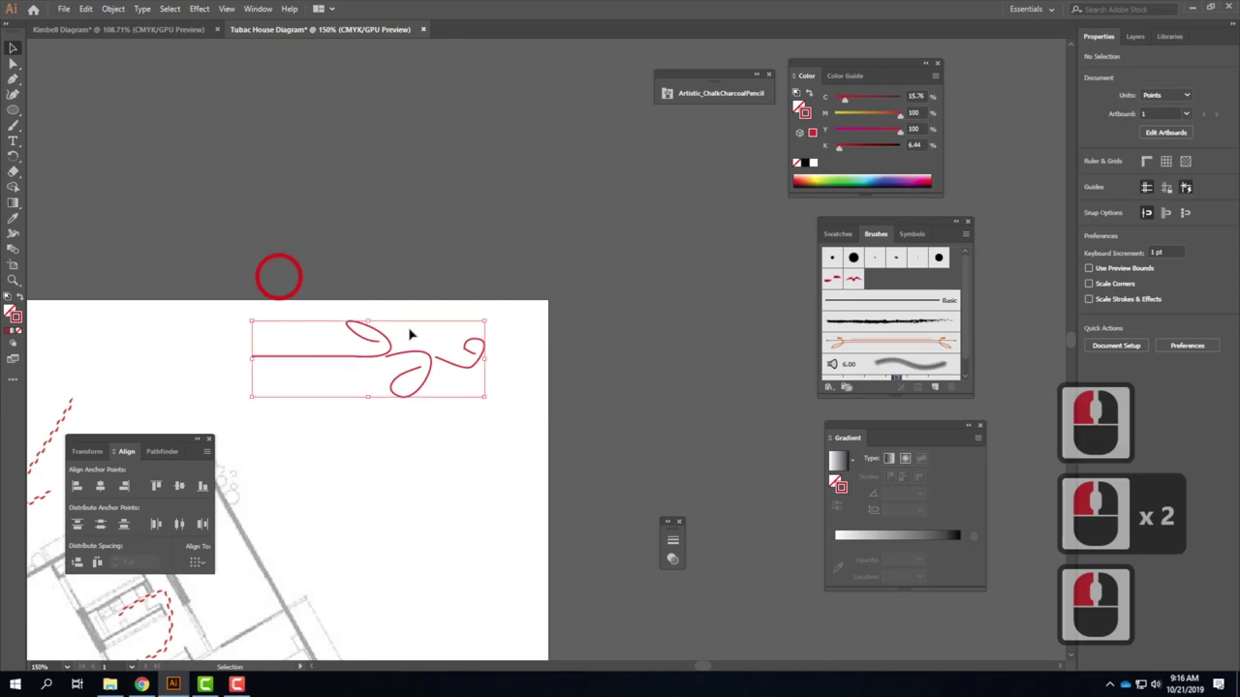
drag(371, 362, 876, 271)
click(426, 191)
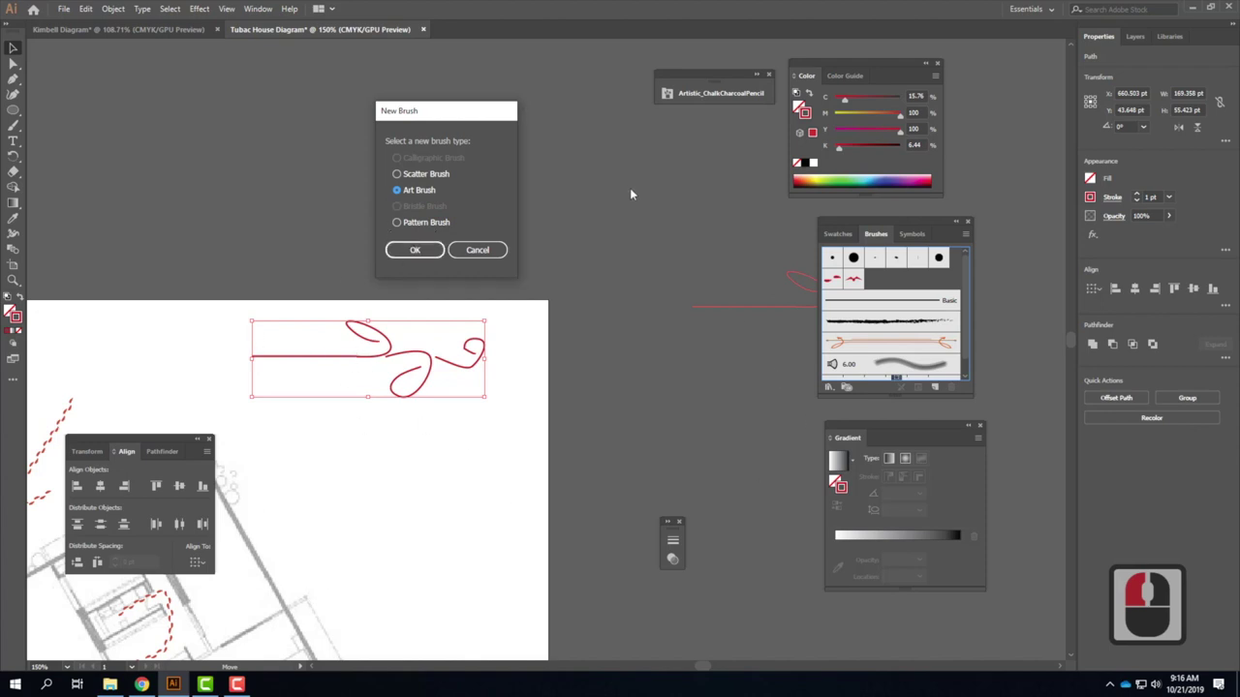
click(415, 251)
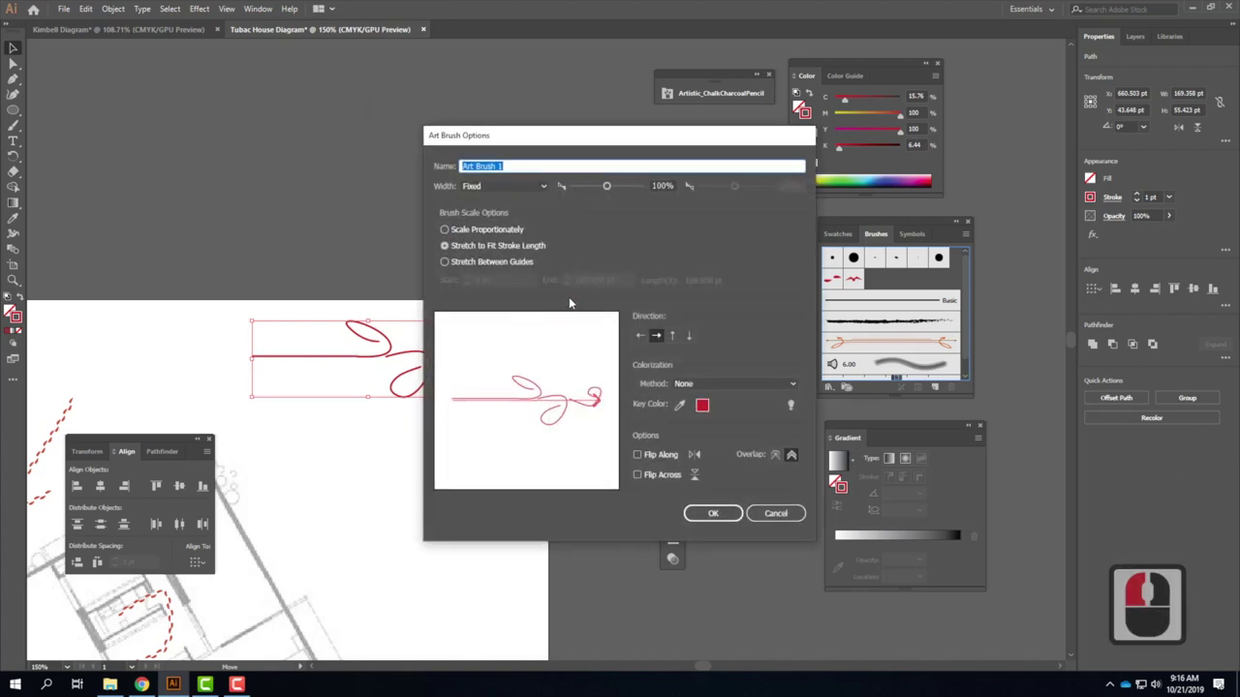
click(746, 384)
click(723, 405)
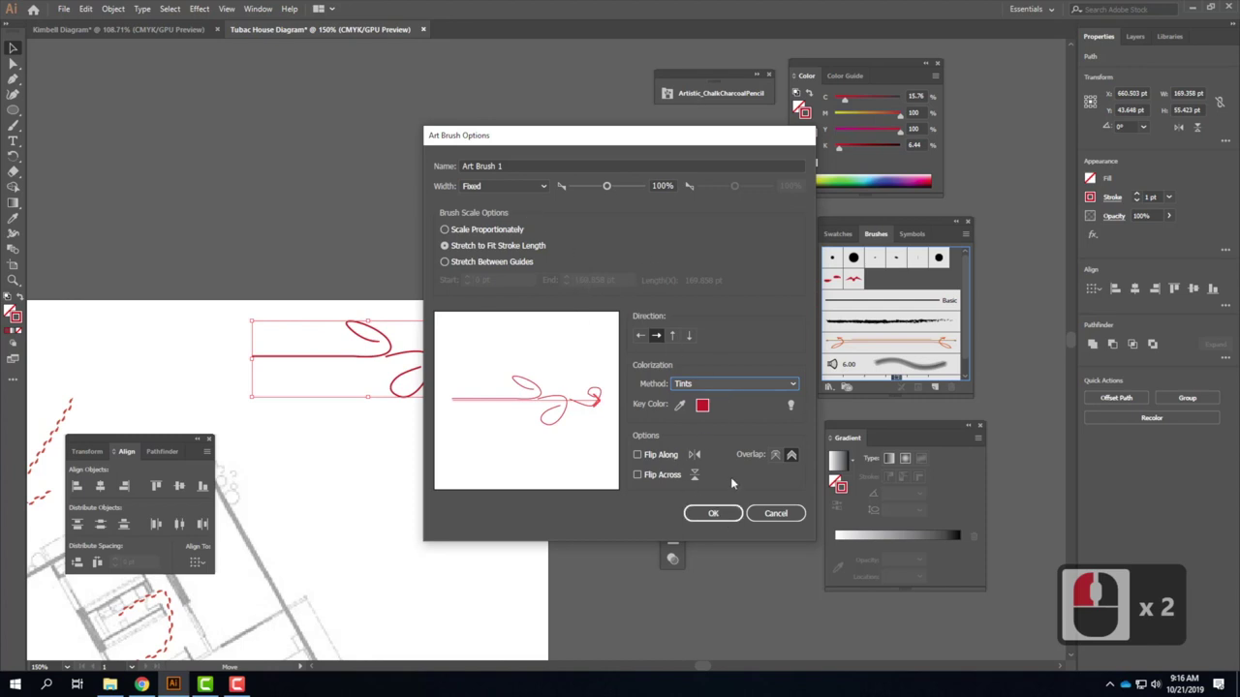
click(715, 513)
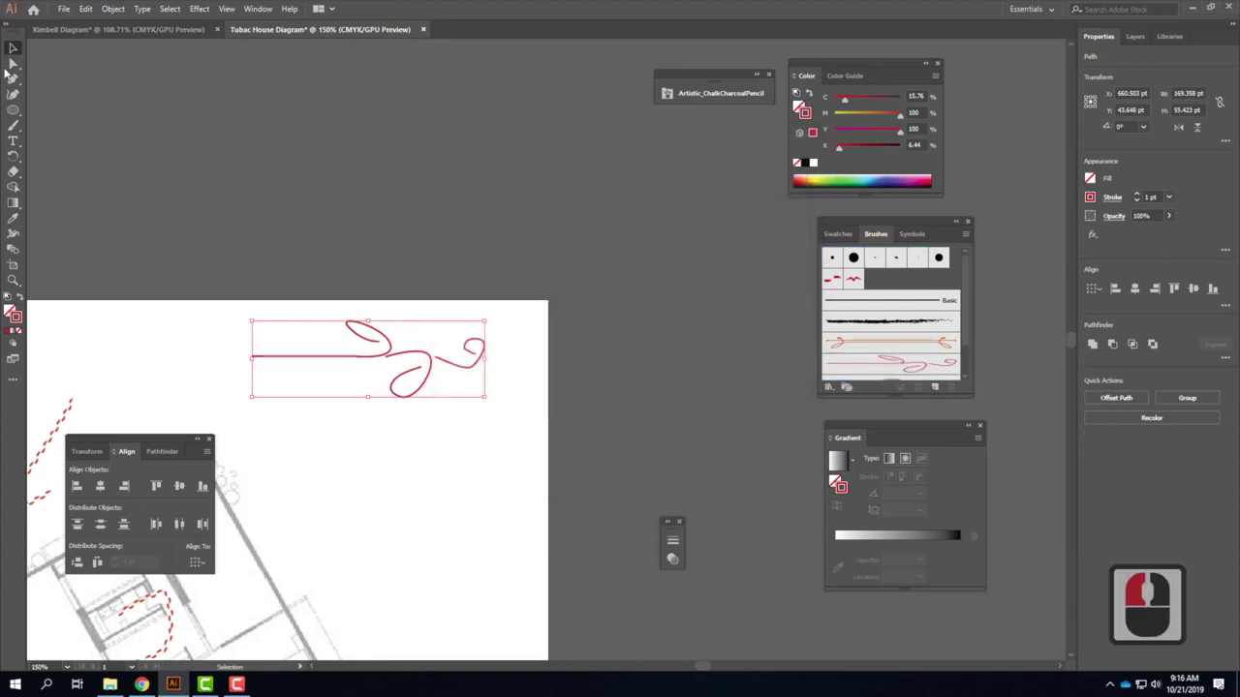
Draw an open arch with the Pen tool below the vine curves, about 102 by 78 pt.
click(14, 79)
click(379, 581)
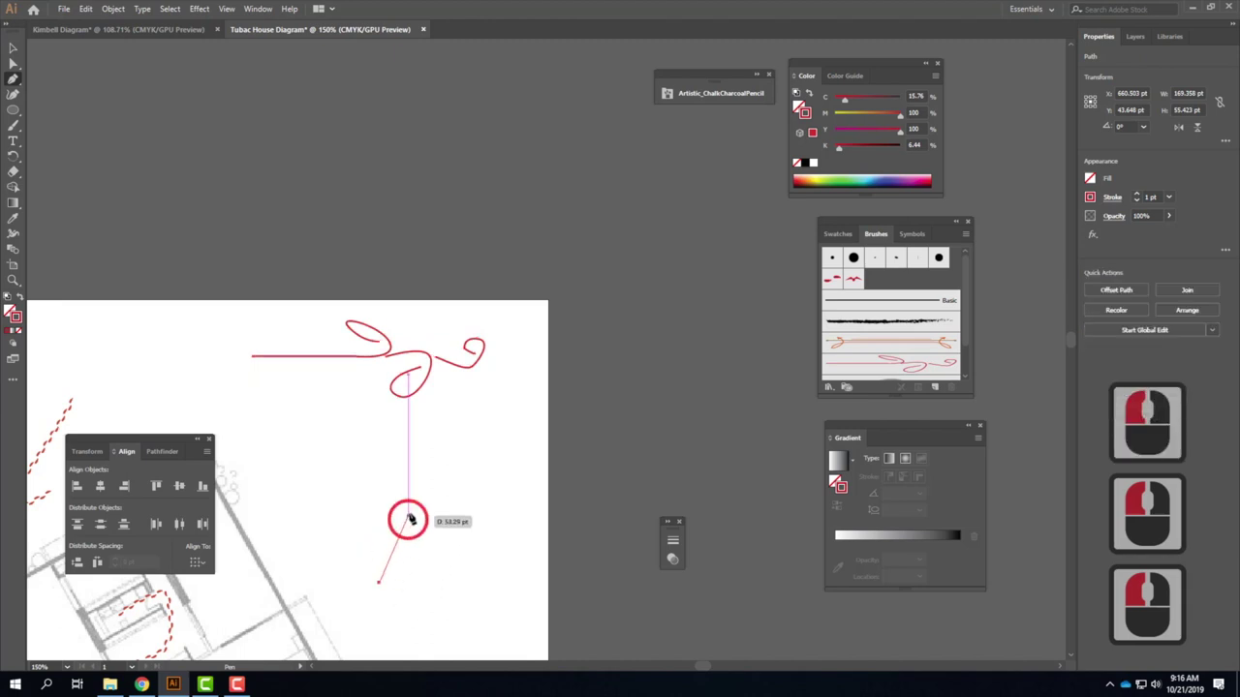
drag(424, 480, 470, 487)
drag(510, 567, 504, 620)
click(12, 48)
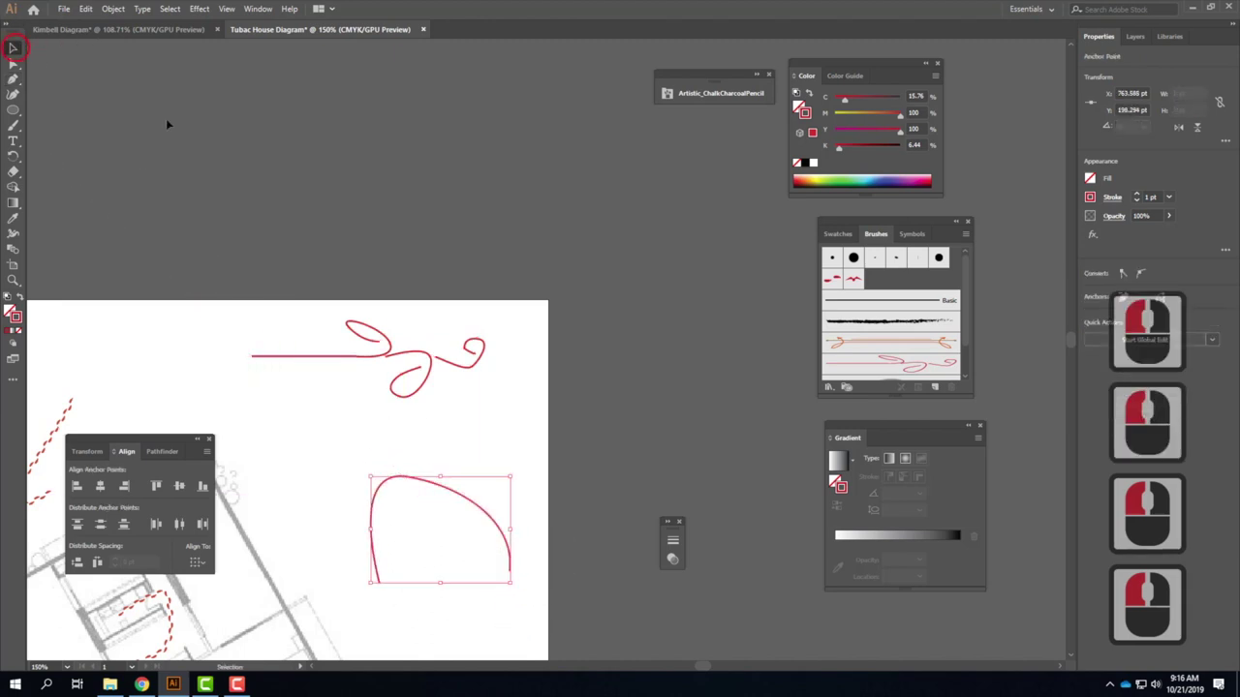
Apply the new vine art brush to the arched path and deselect it.
click(470, 499)
click(866, 282)
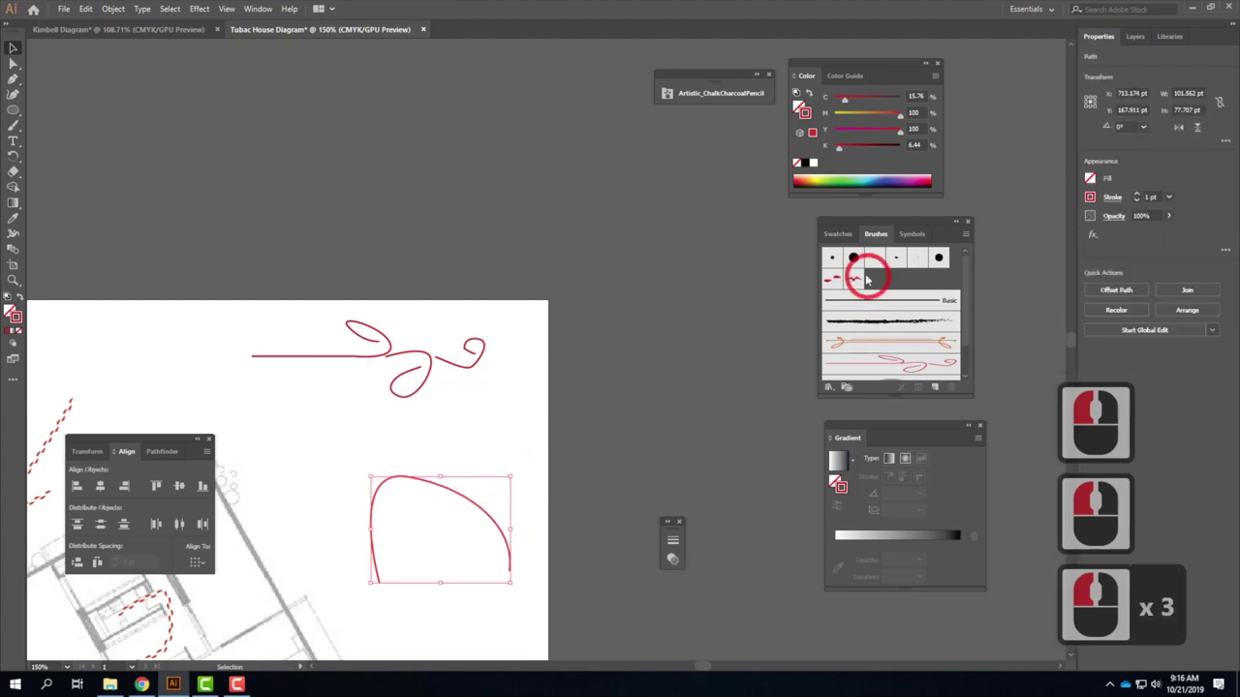
click(891, 359)
click(329, 384)
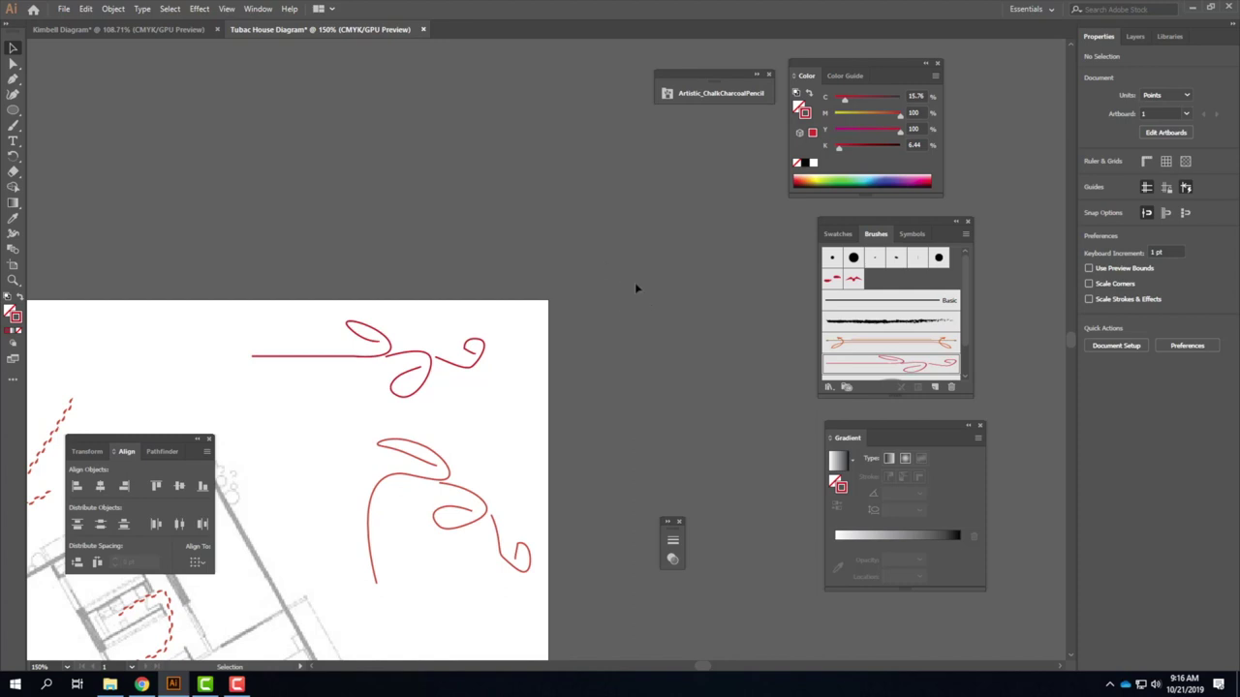
Hide the Diagram01 layer and add a new layer above it.
scroll(635, 288, down, 14)
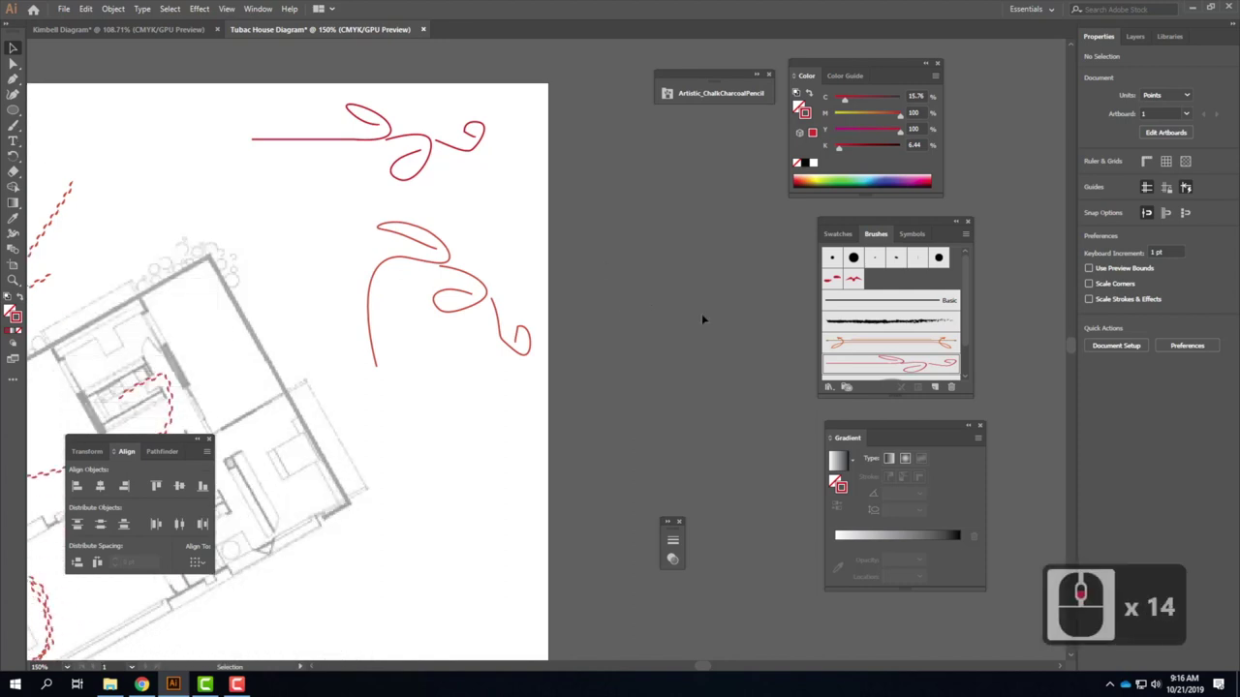
click(1138, 37)
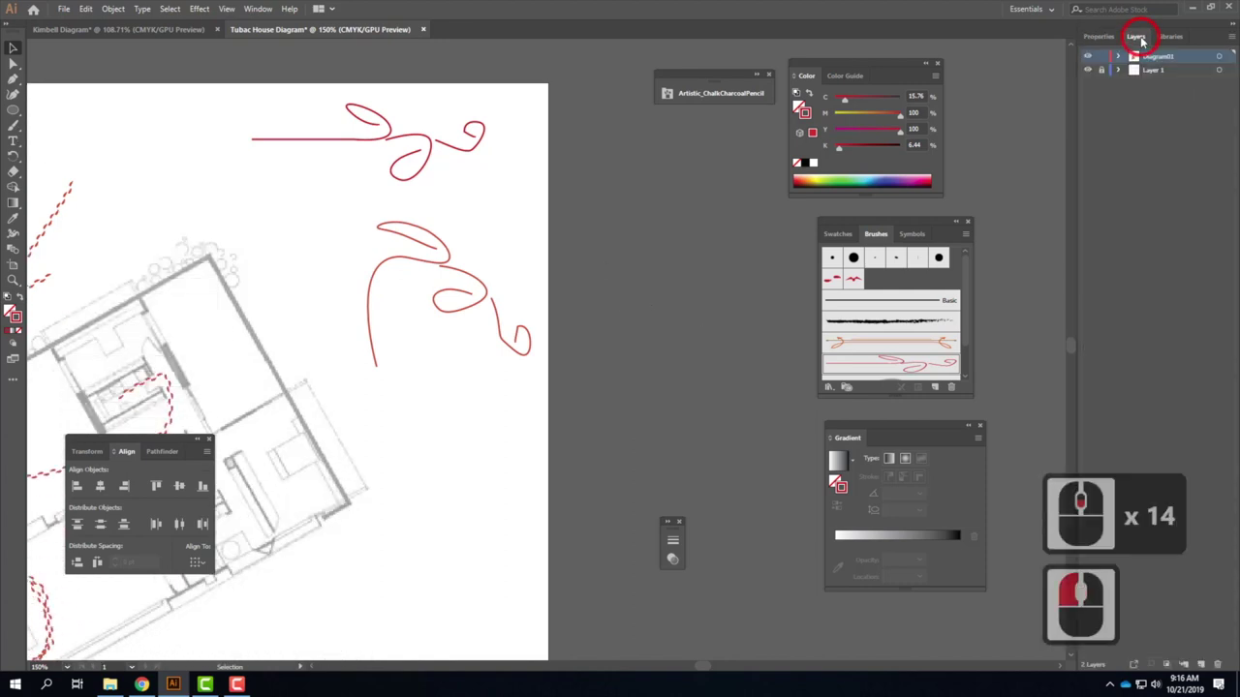
click(1087, 57)
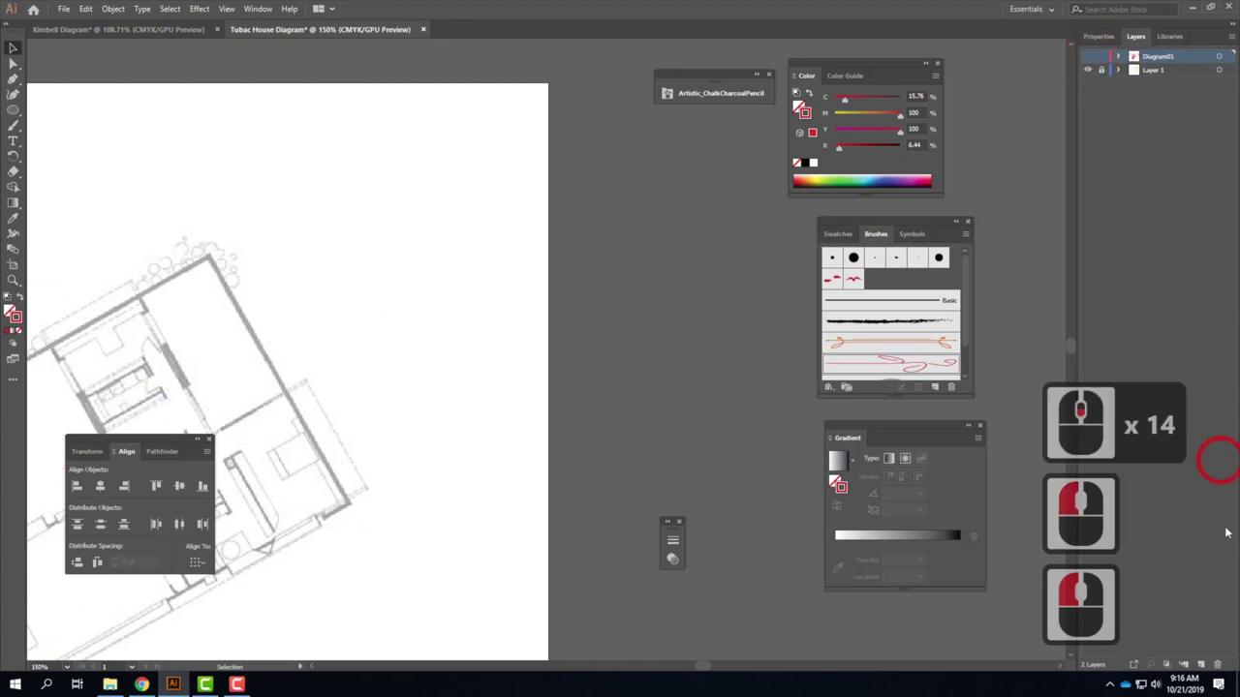
click(1199, 667)
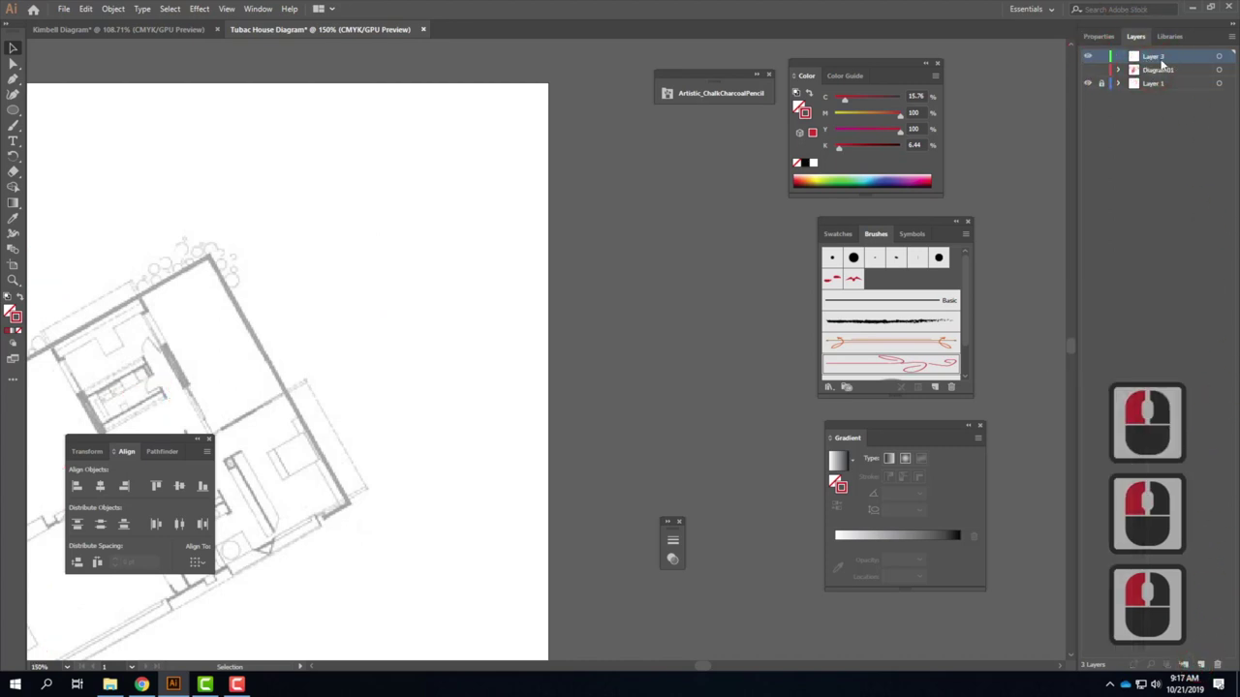
Trace the long diagonal wall of the upper-left building with a straight Pen line about 238 pt long, and deselect it.
drag(327, 324, 761, 141)
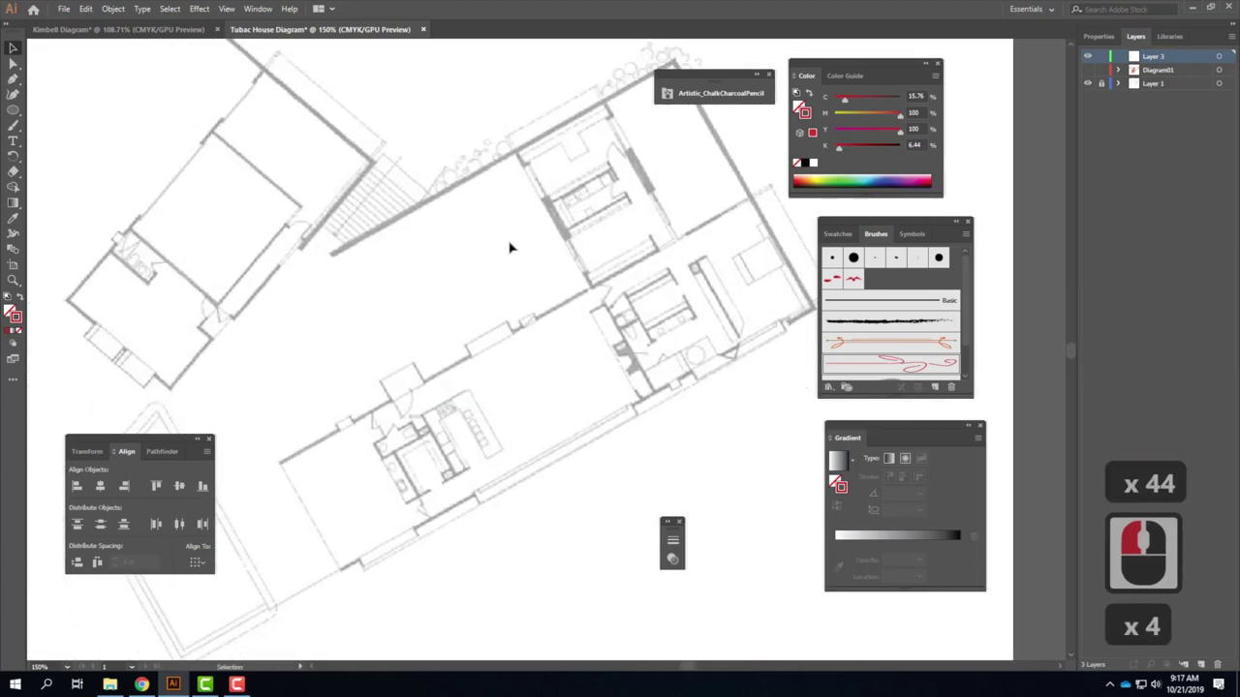
key(ctrl+minus)
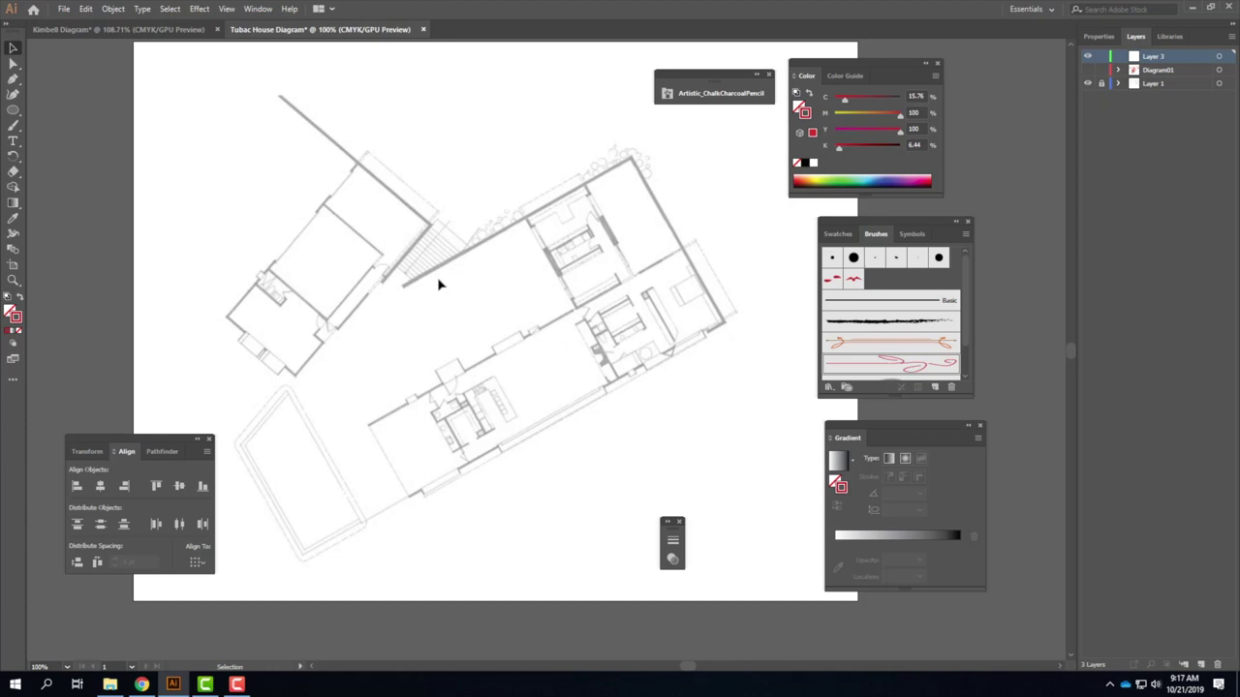
click(12, 82)
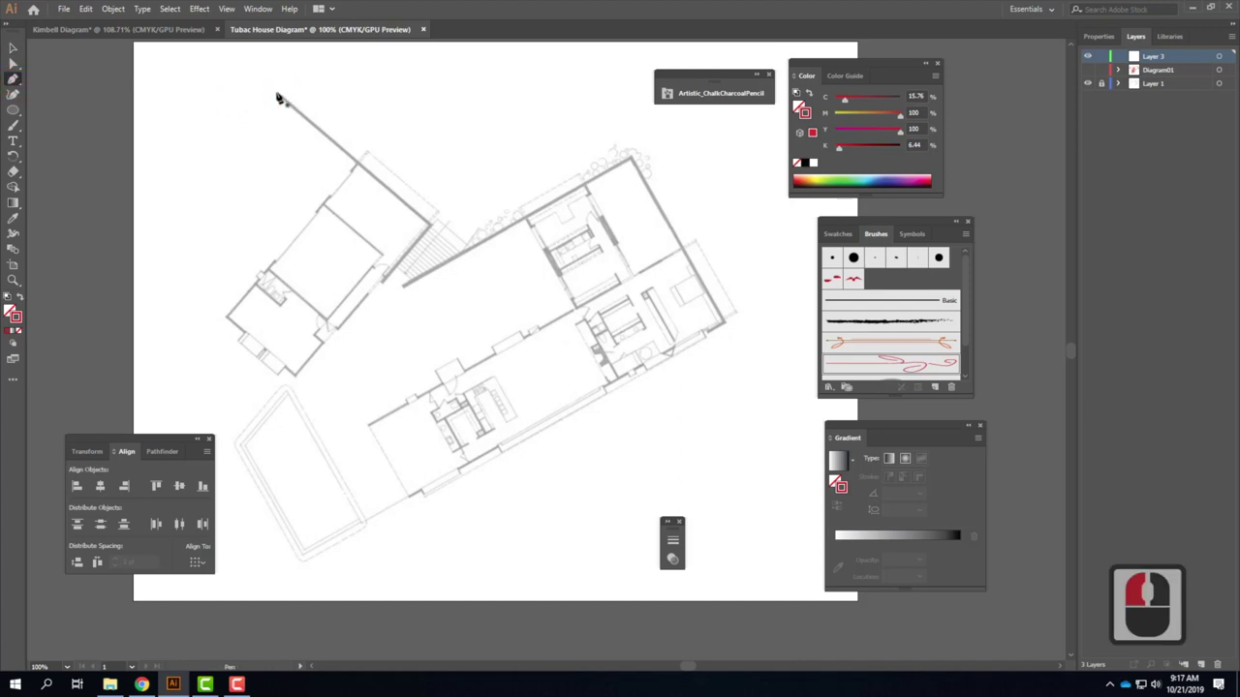
click(276, 94)
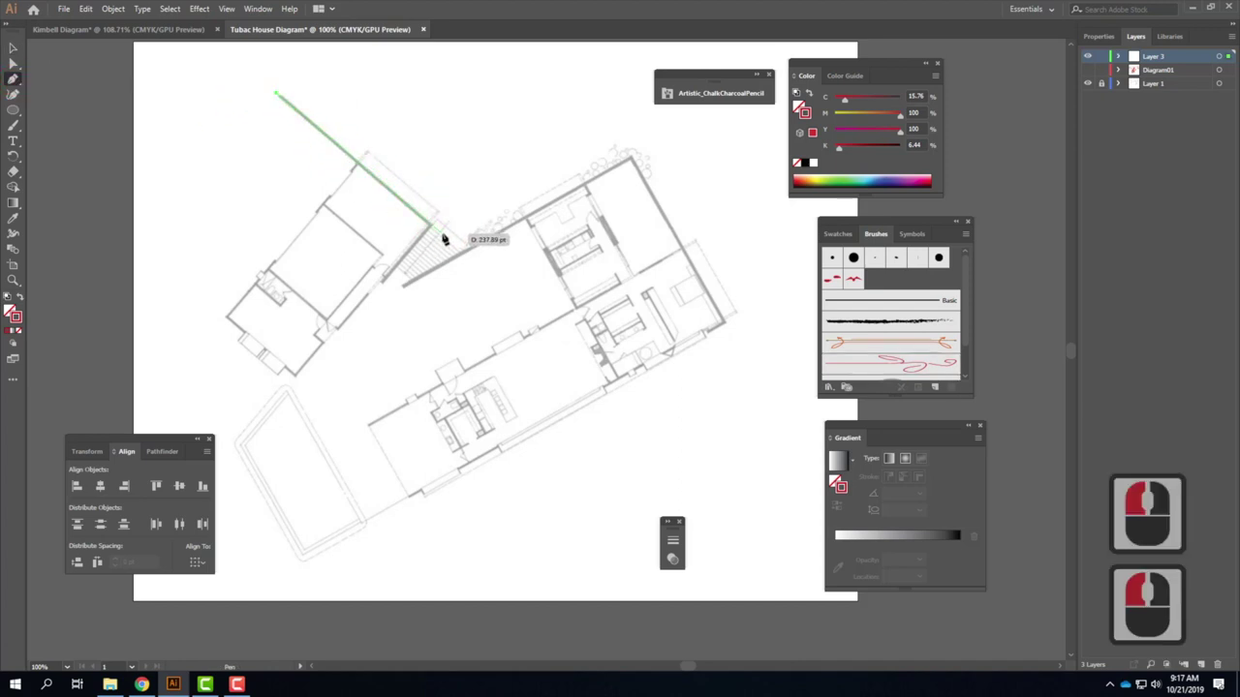
click(442, 234)
click(13, 47)
click(368, 128)
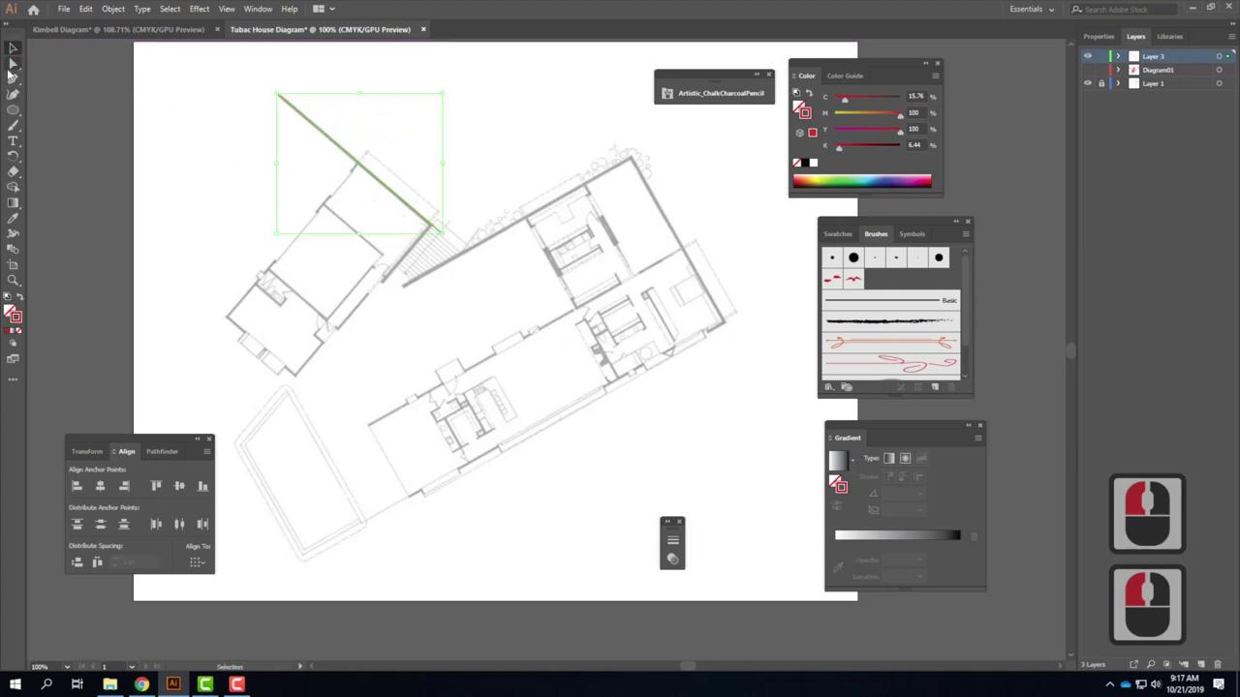
Trace the upper-left building's outer northwest wall with a straight Pen line extending past both corners, and end the path.
click(13, 79)
click(368, 150)
click(314, 201)
click(209, 339)
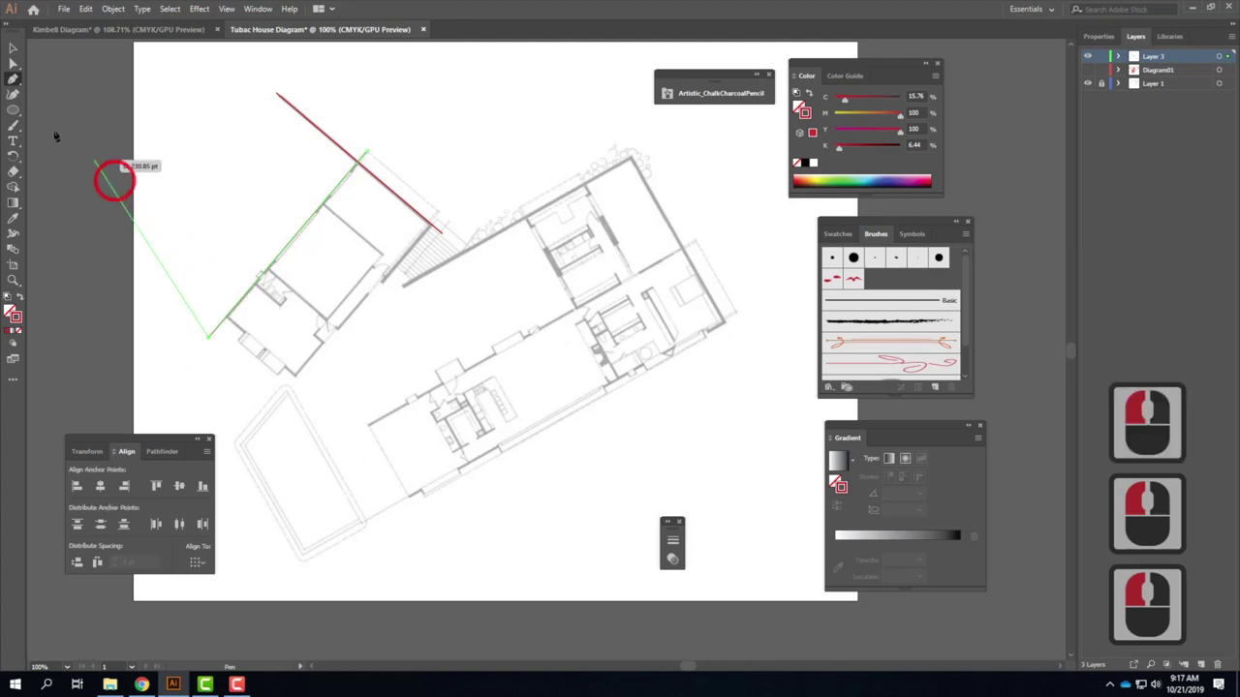
click(15, 61)
Trace the upper-left building's southeast wall, from beside the stairs to the lower corner, with a straight Pen line, and end the path.
click(12, 78)
double_click(484, 200)
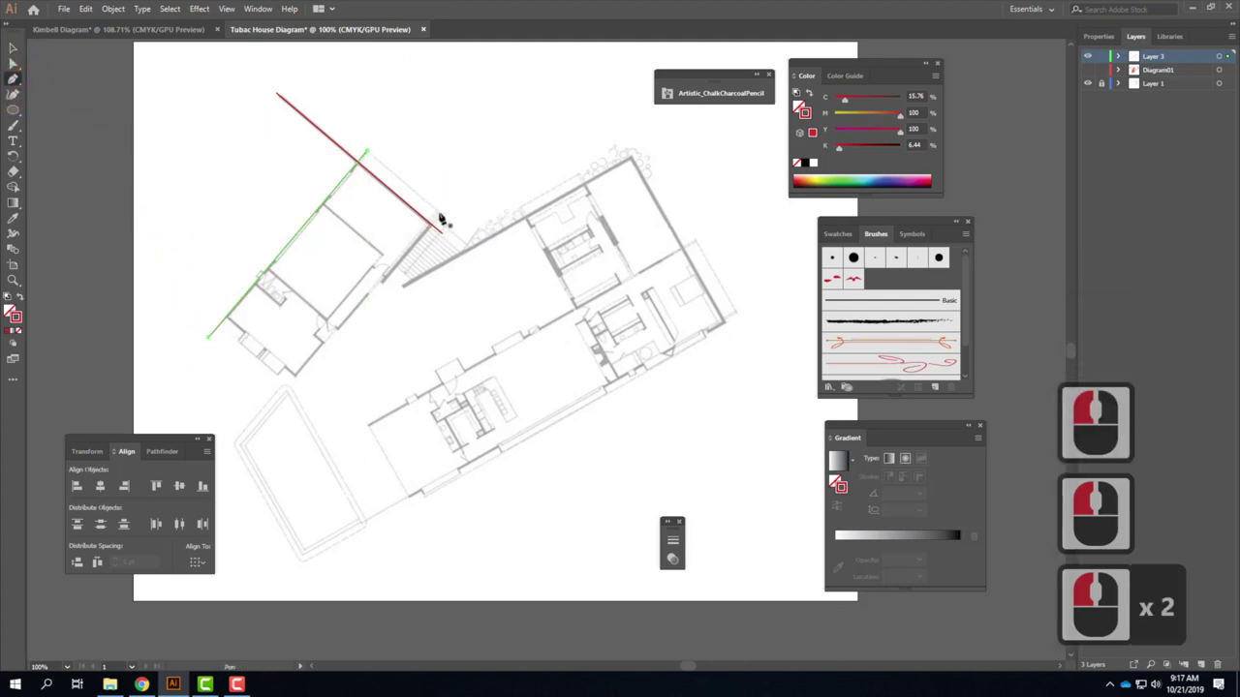
click(441, 221)
click(287, 390)
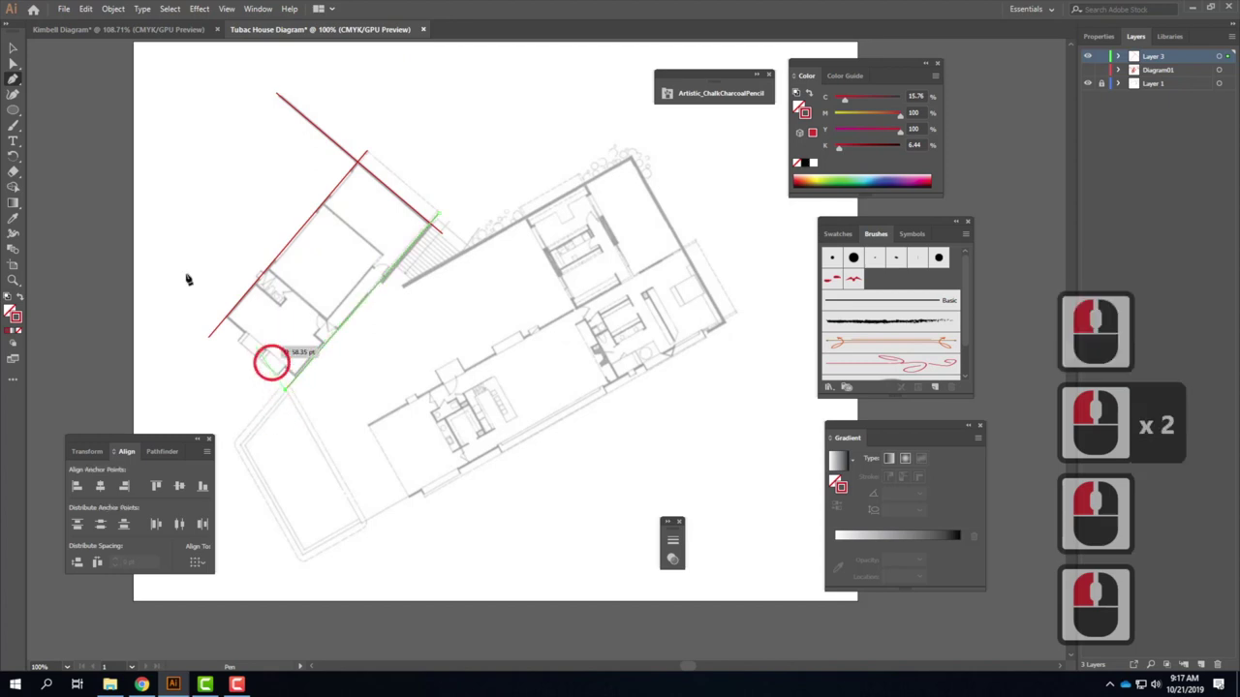
click(12, 48)
Trace the upper-left building's southwest end wall with a straight Pen line about 124 pt long, crossing both side walls.
click(12, 79)
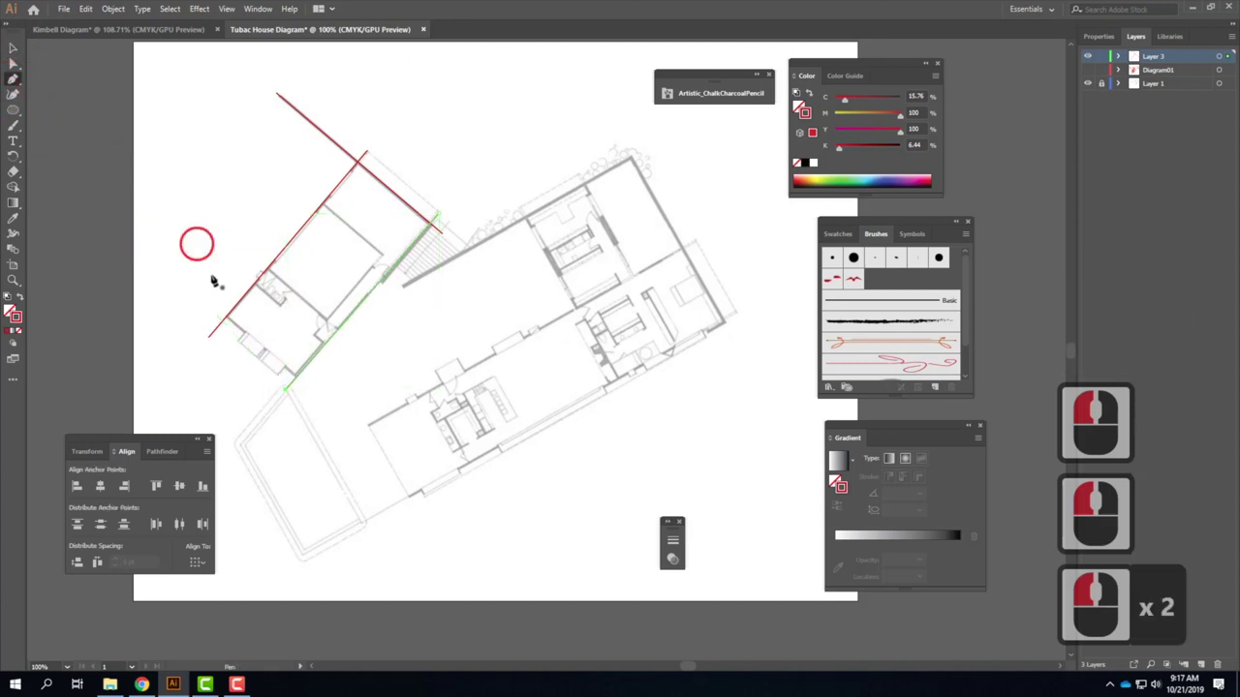
click(288, 388)
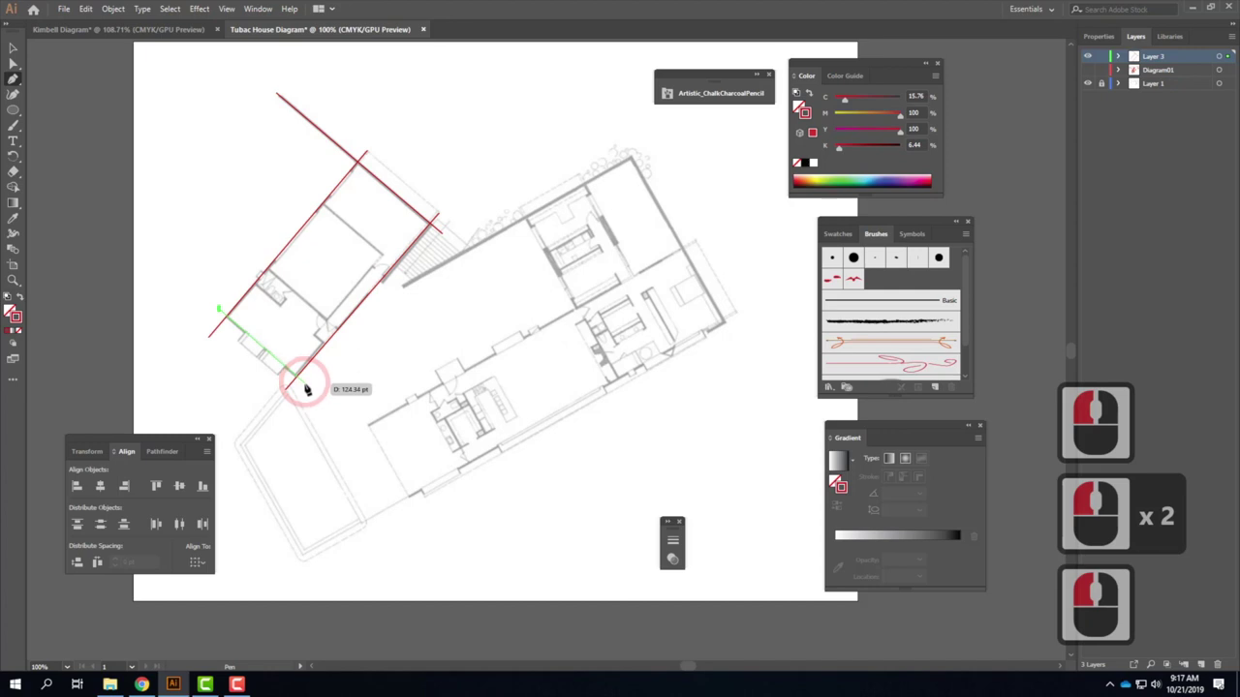
click(206, 251)
click(12, 49)
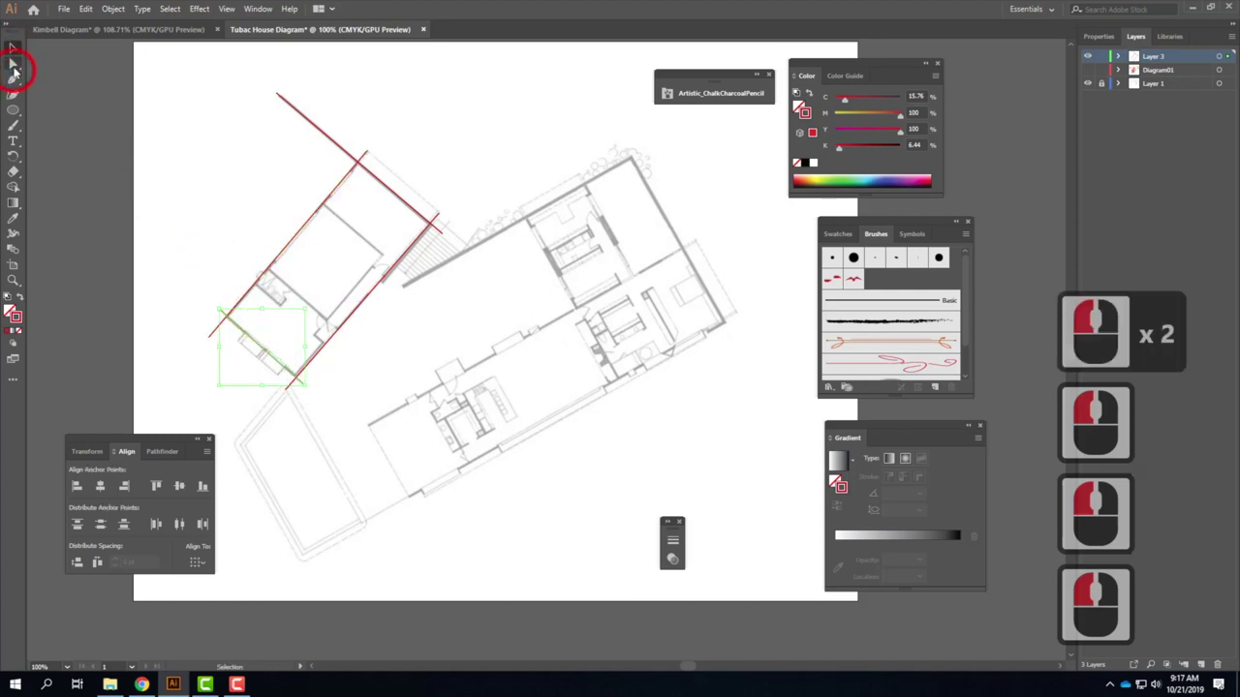
Trace the central room's three inner walls in the upper-left building with one angular Pen path overshooting the northwest wall.
click(13, 79)
double_click(285, 173)
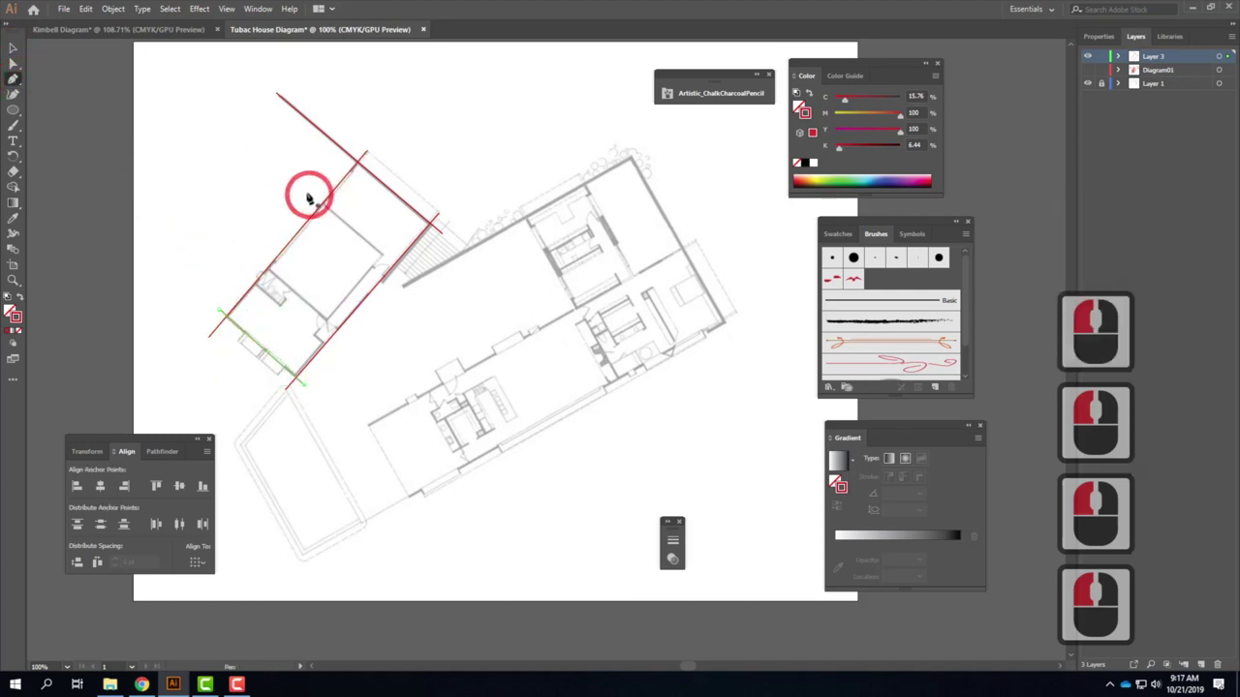
click(382, 257)
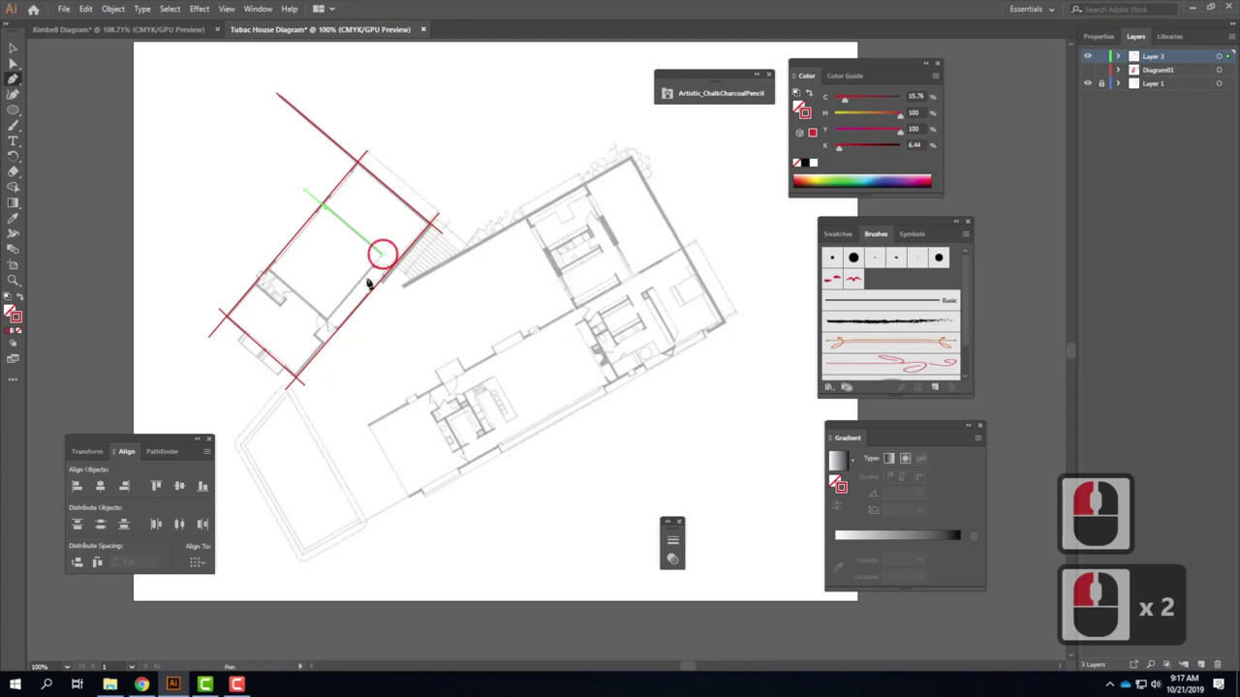
click(330, 324)
click(253, 264)
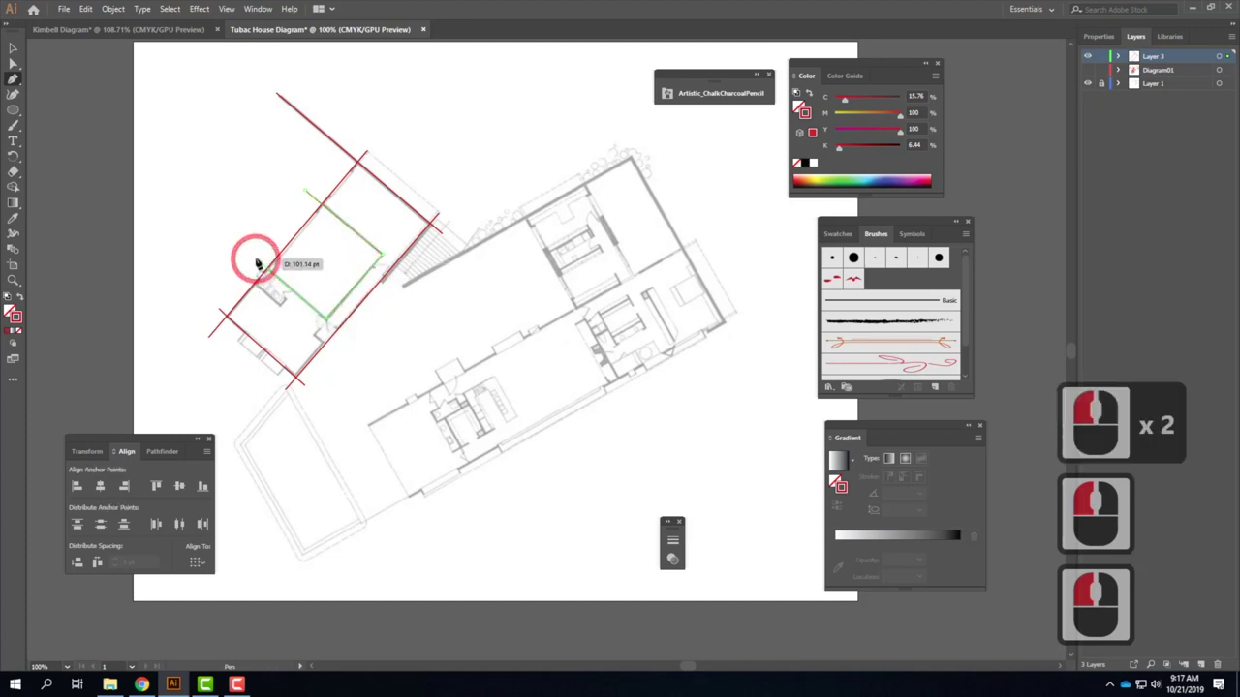
click(17, 48)
Trace the main building's long north wall, from the foot of the stairs past its upper corner, with a straight Pen line.
click(14, 79)
click(403, 287)
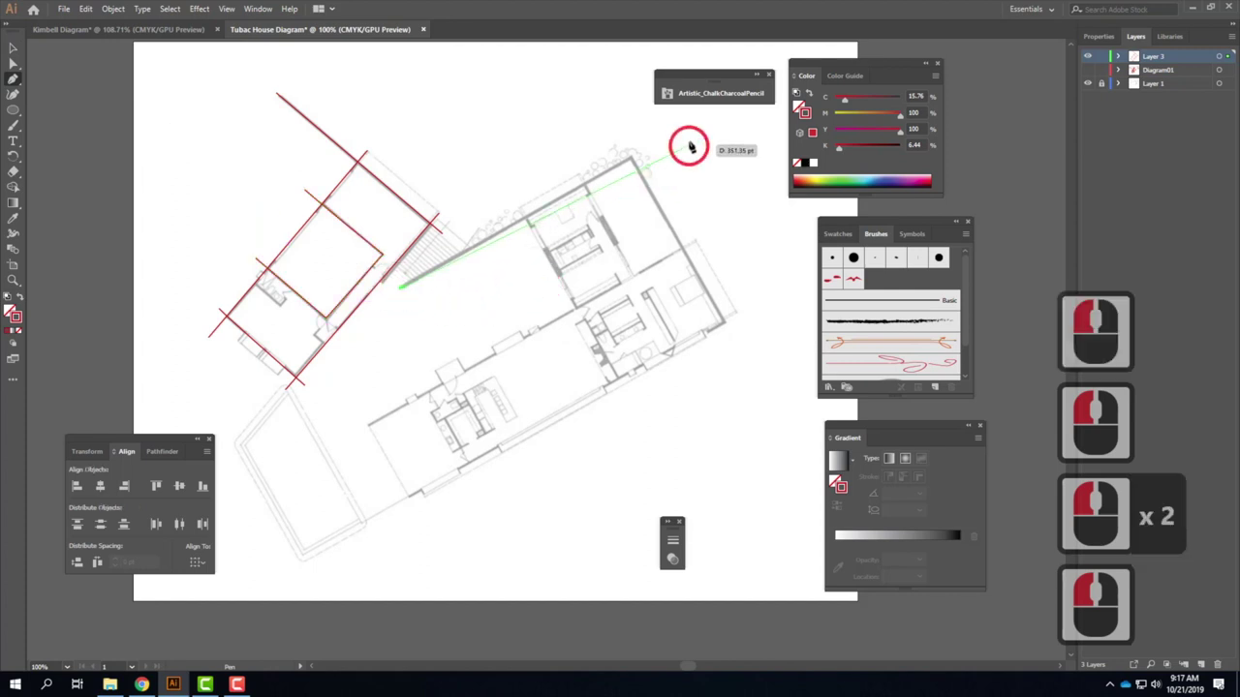
click(646, 151)
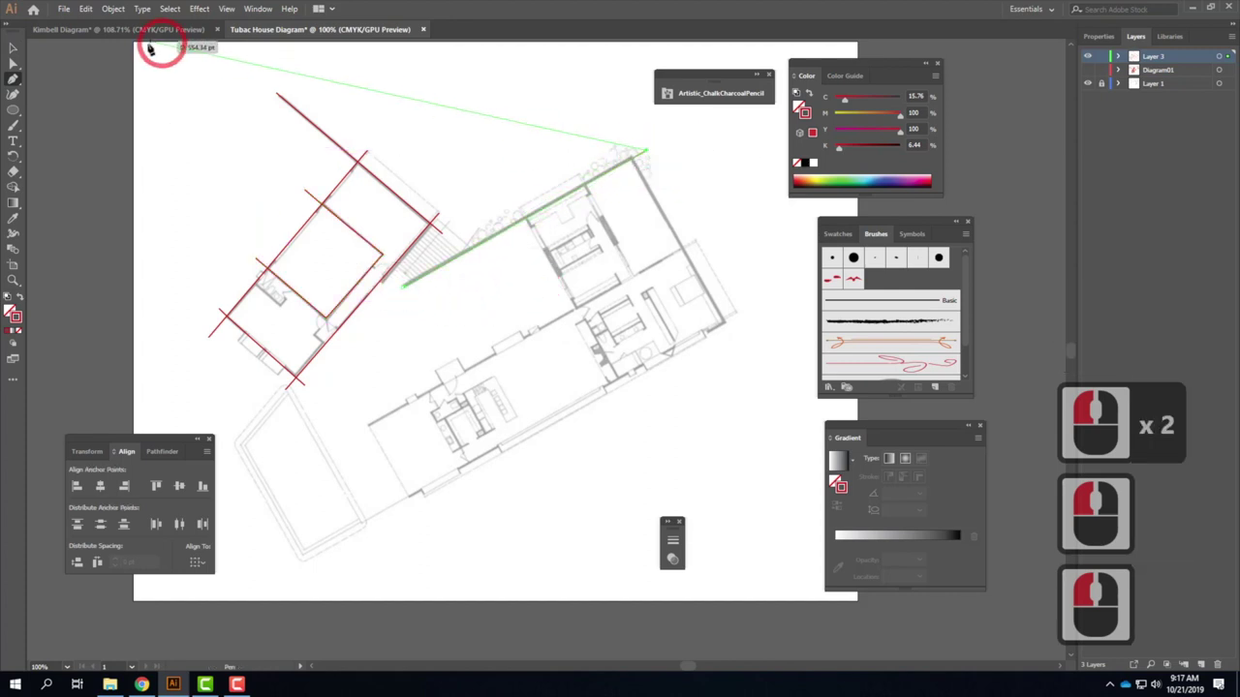
click(14, 48)
click(17, 85)
click(611, 137)
click(763, 385)
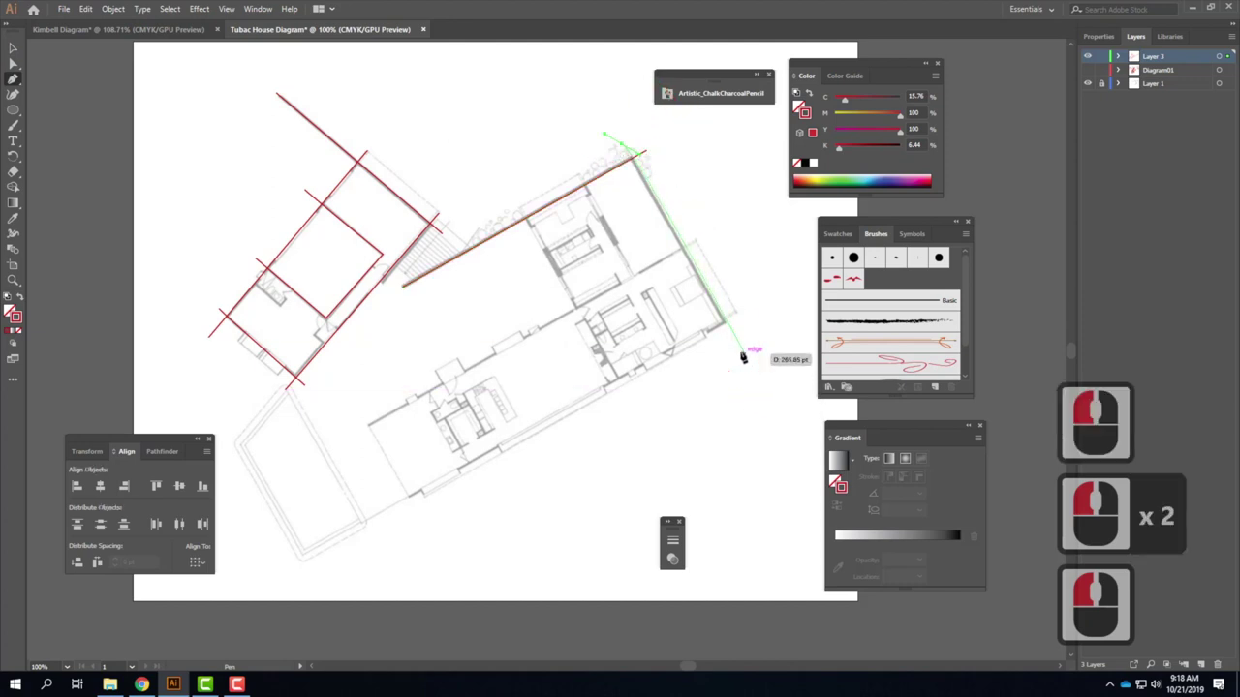
double_click(733, 341)
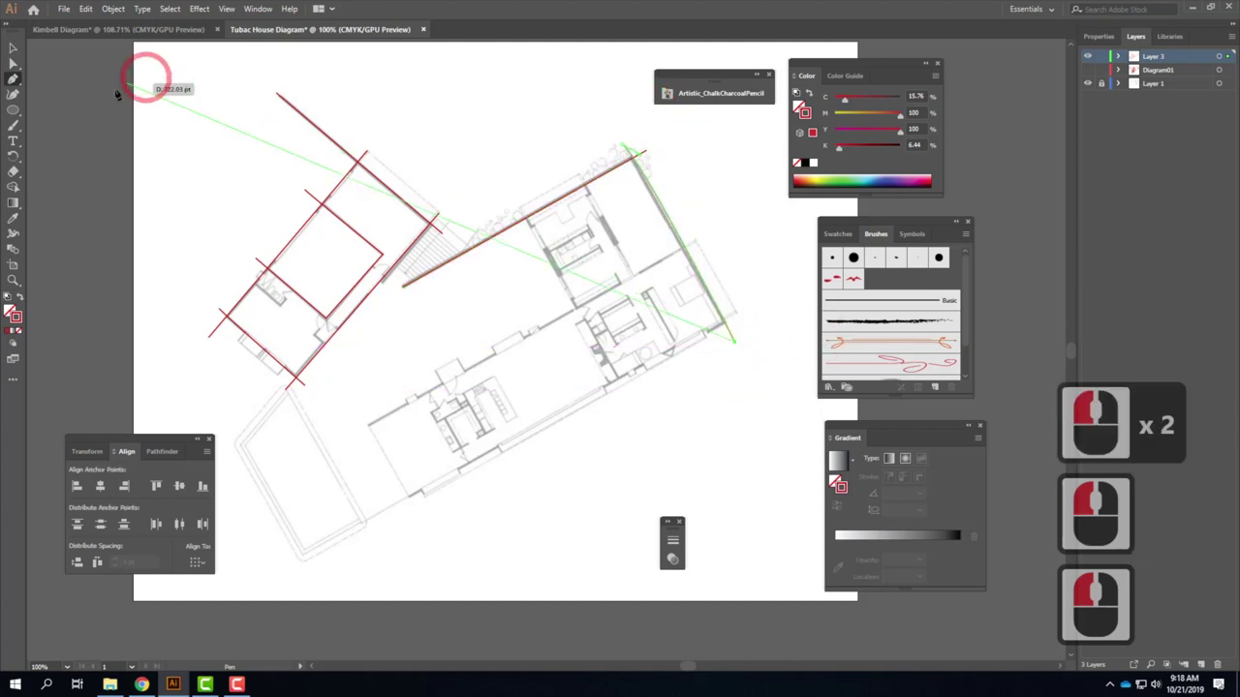
key(ctrl+z)
key(ctrl+z)
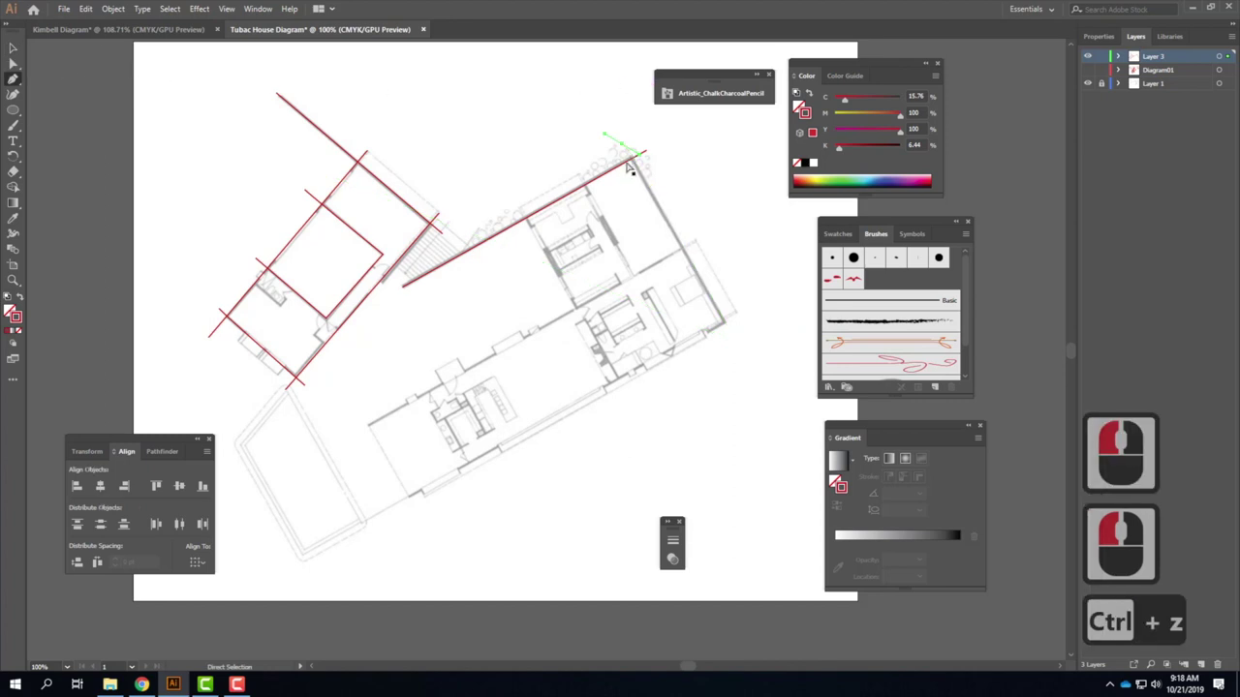
Trace the main building's east end wall with a straight Pen line extending past both corners, and end the path.
click(625, 147)
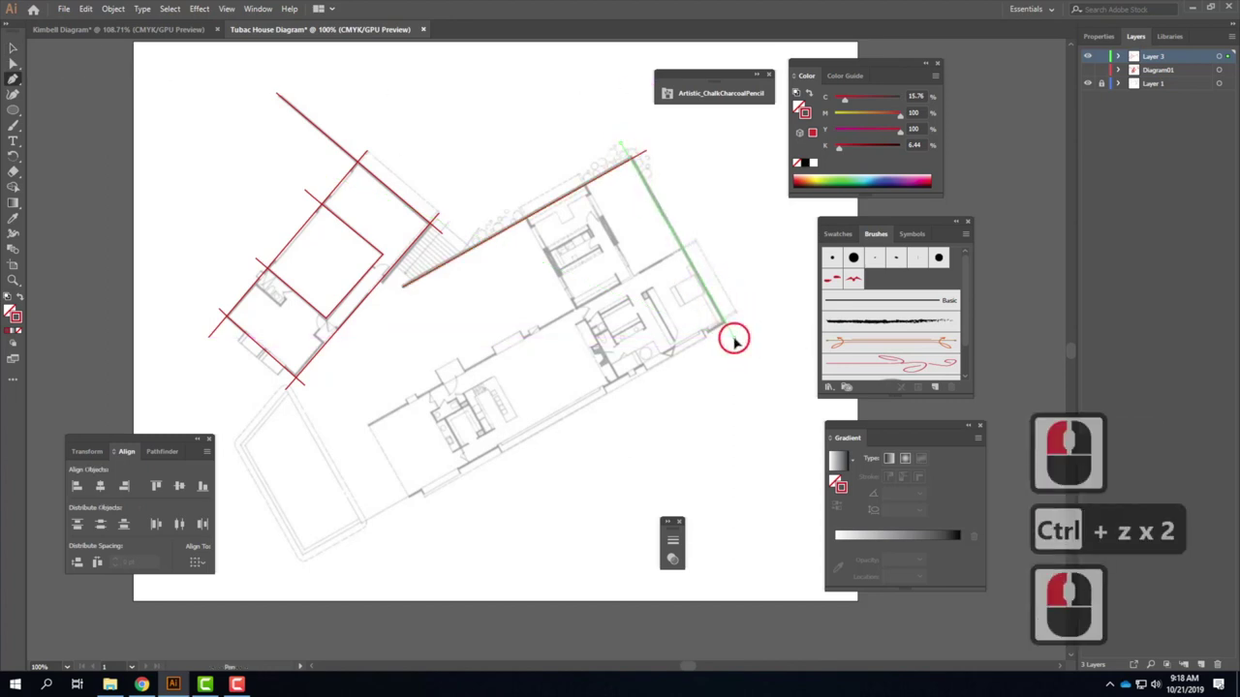
click(735, 339)
click(14, 74)
Trace the main building's long middle wall with a straight Pen line from its west corner to just past the east end wall.
click(12, 80)
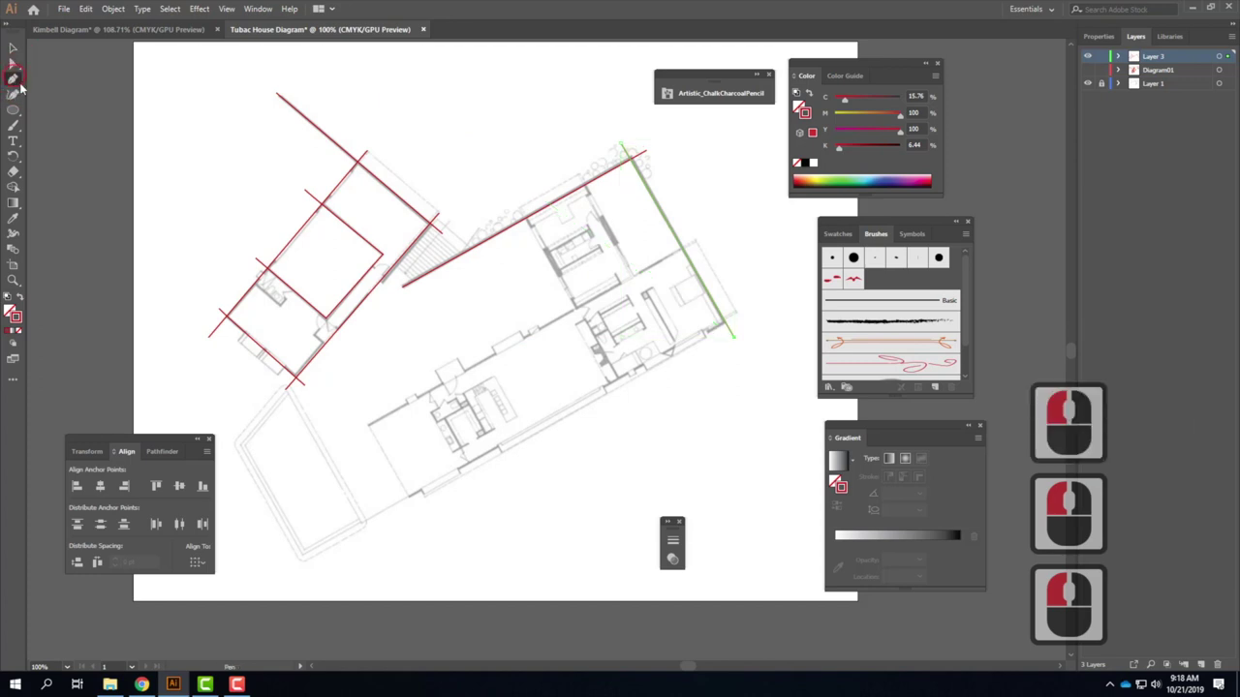
click(370, 432)
click(368, 426)
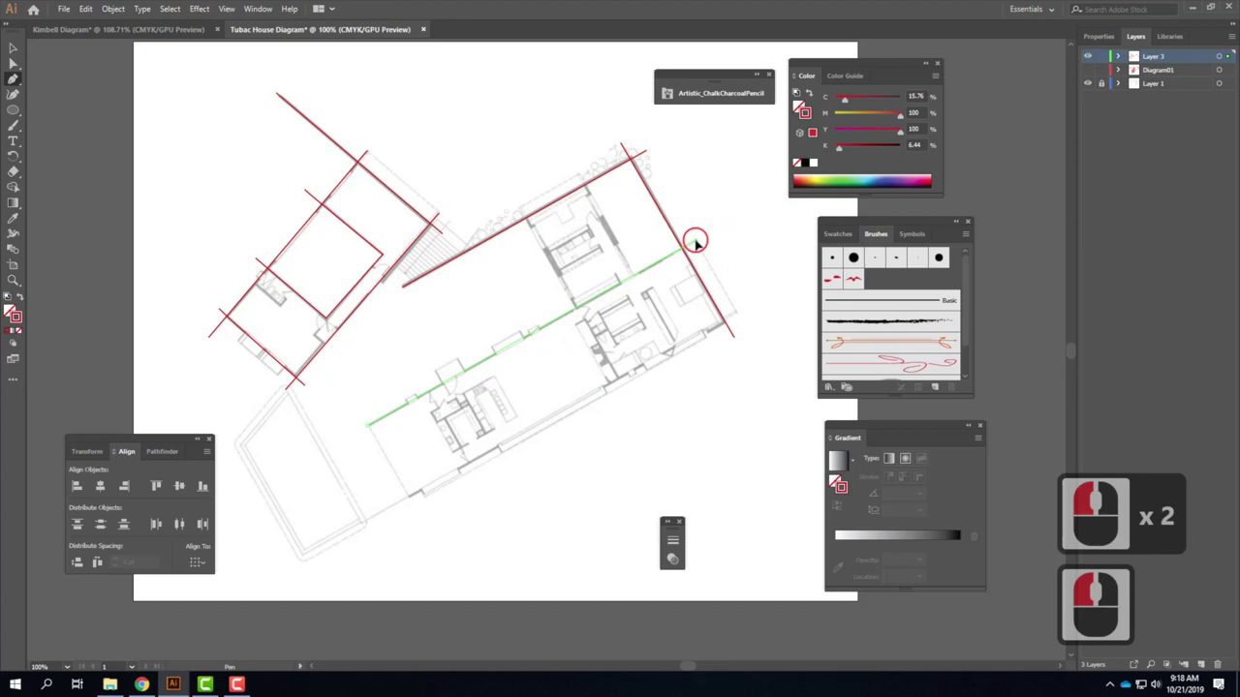
click(695, 243)
click(12, 48)
Trace the main building's long south wall with a straight Pen line extending past the east corner, and end the path.
click(12, 79)
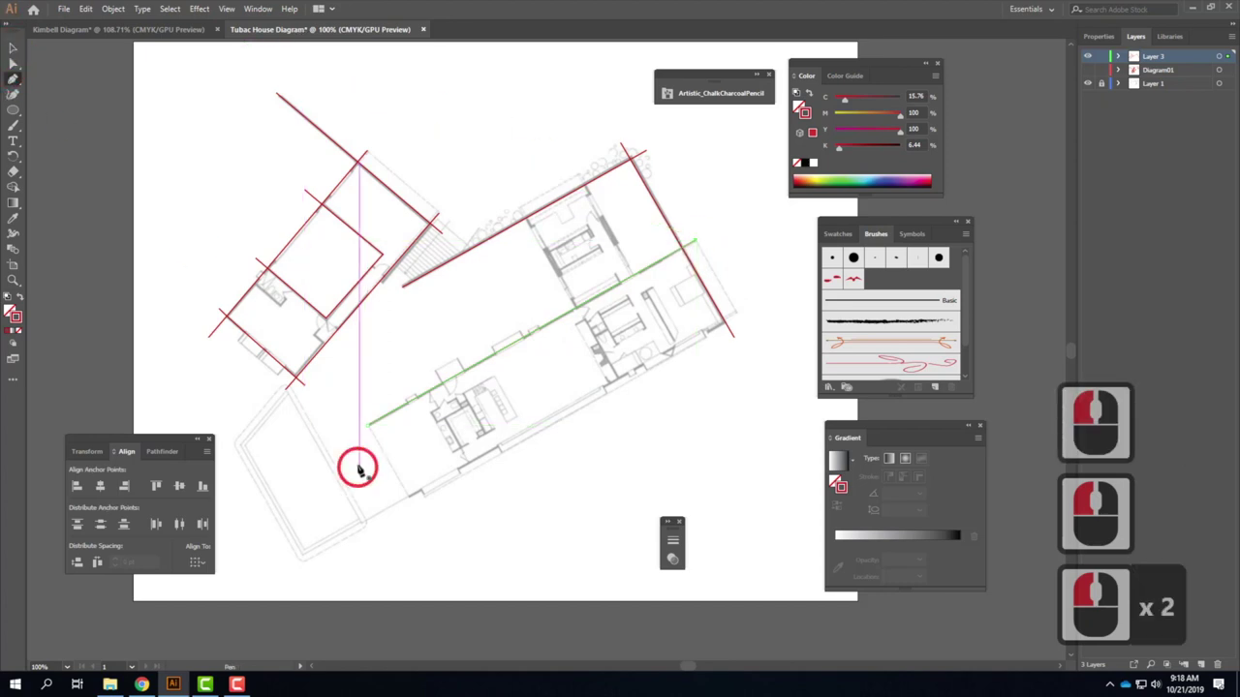
click(411, 502)
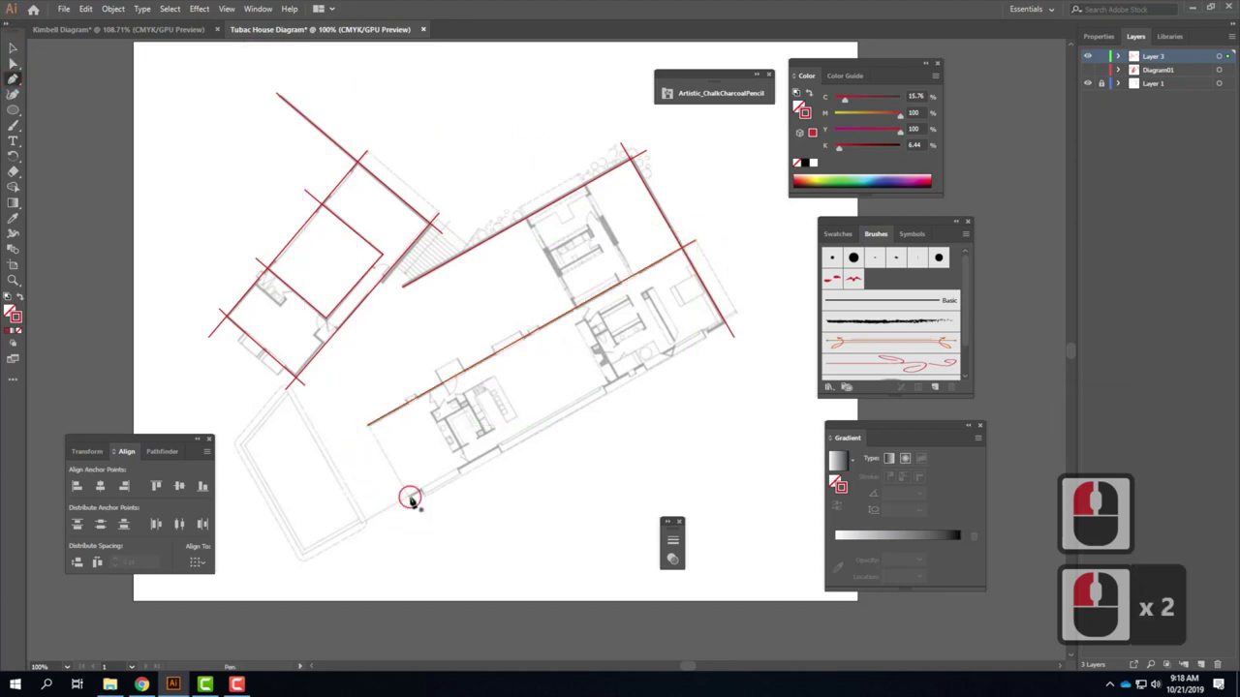
click(734, 320)
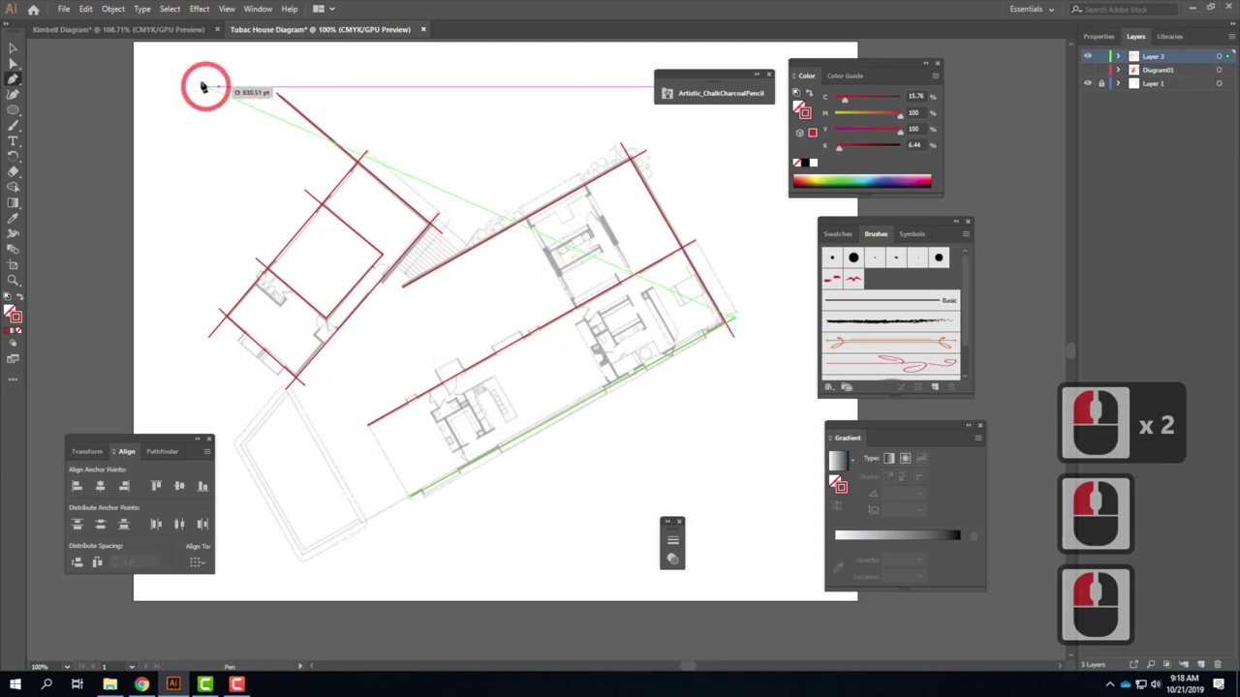
click(11, 48)
Trace the cross wall west of the main building's bedroom blocks with a straight Pen line overshooting the north and south walls.
click(13, 81)
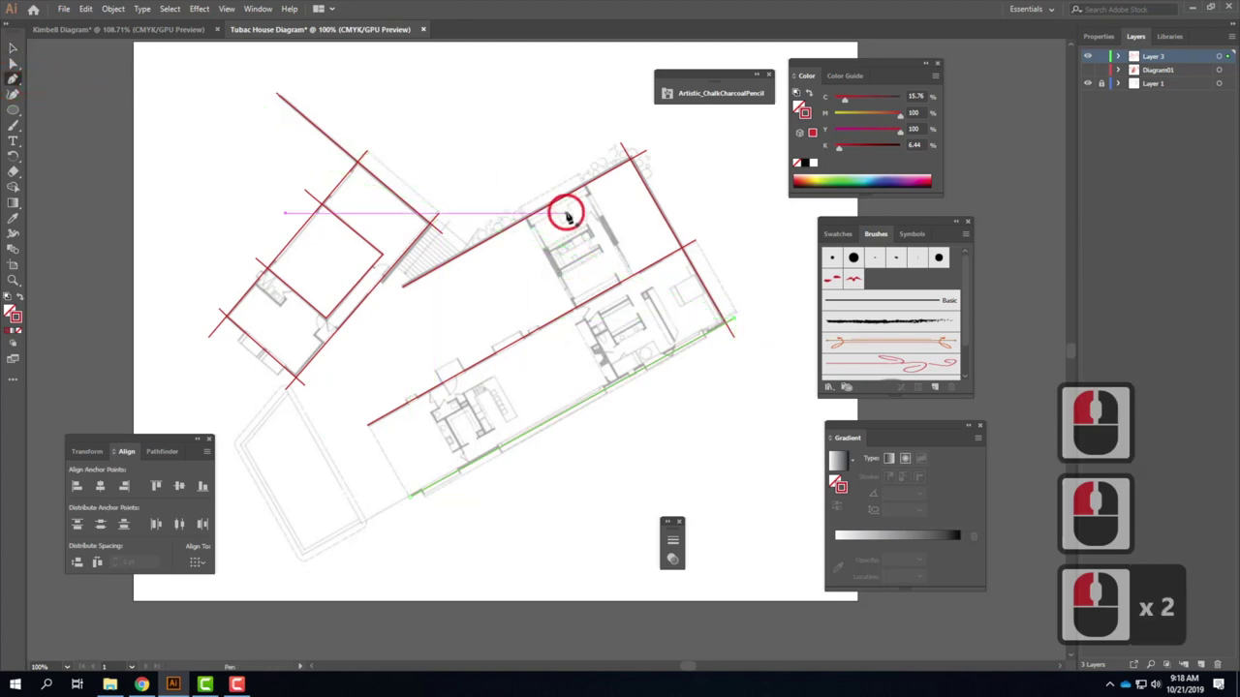
click(511, 198)
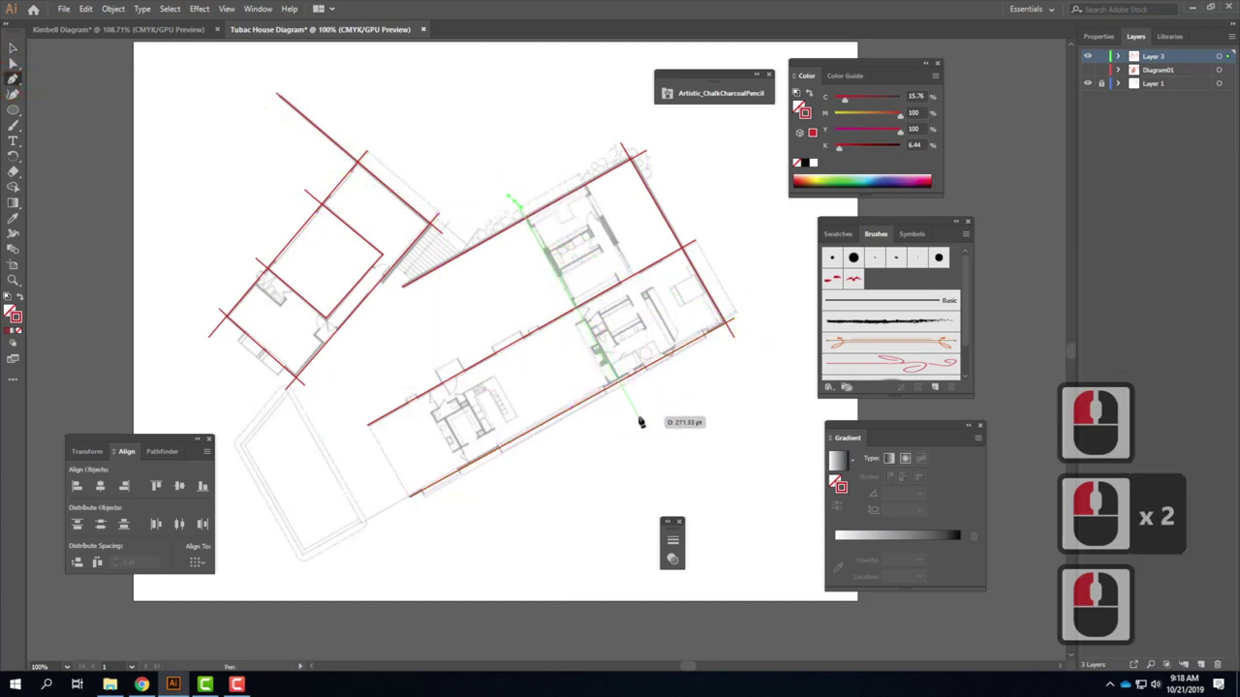
click(639, 423)
click(13, 48)
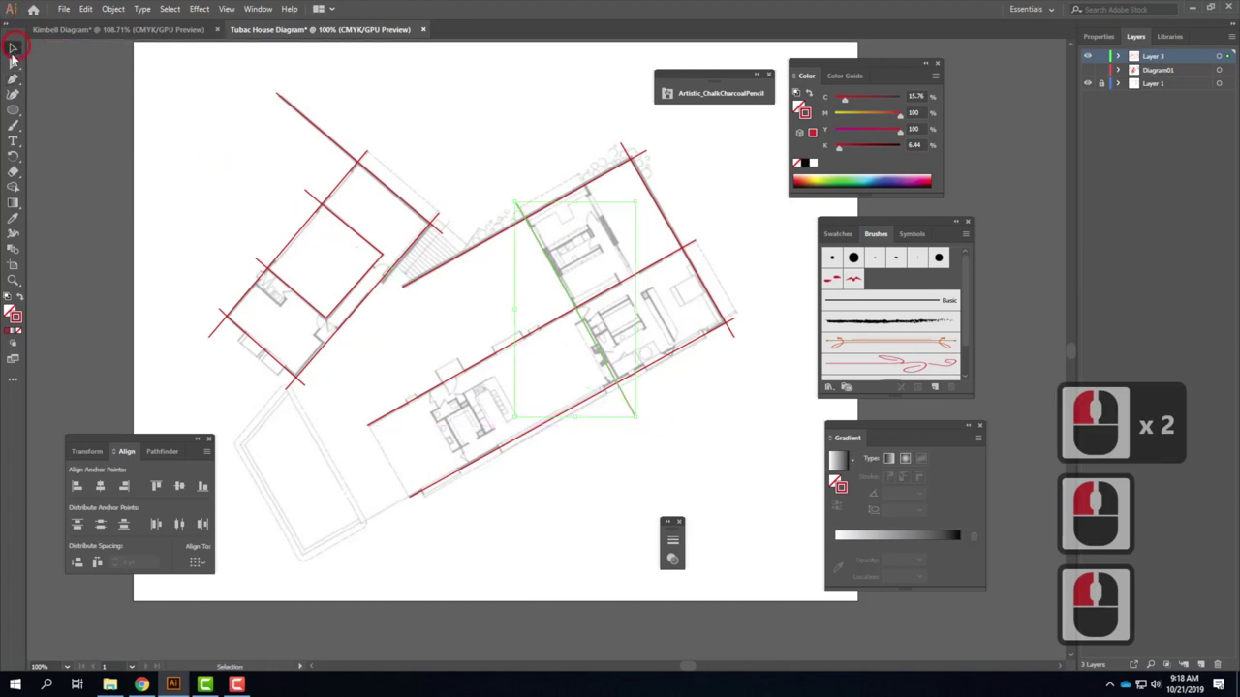
Trace the short cross wall through the main building's western core with a Pen line overshooting the middle and south walls.
click(13, 81)
click(433, 389)
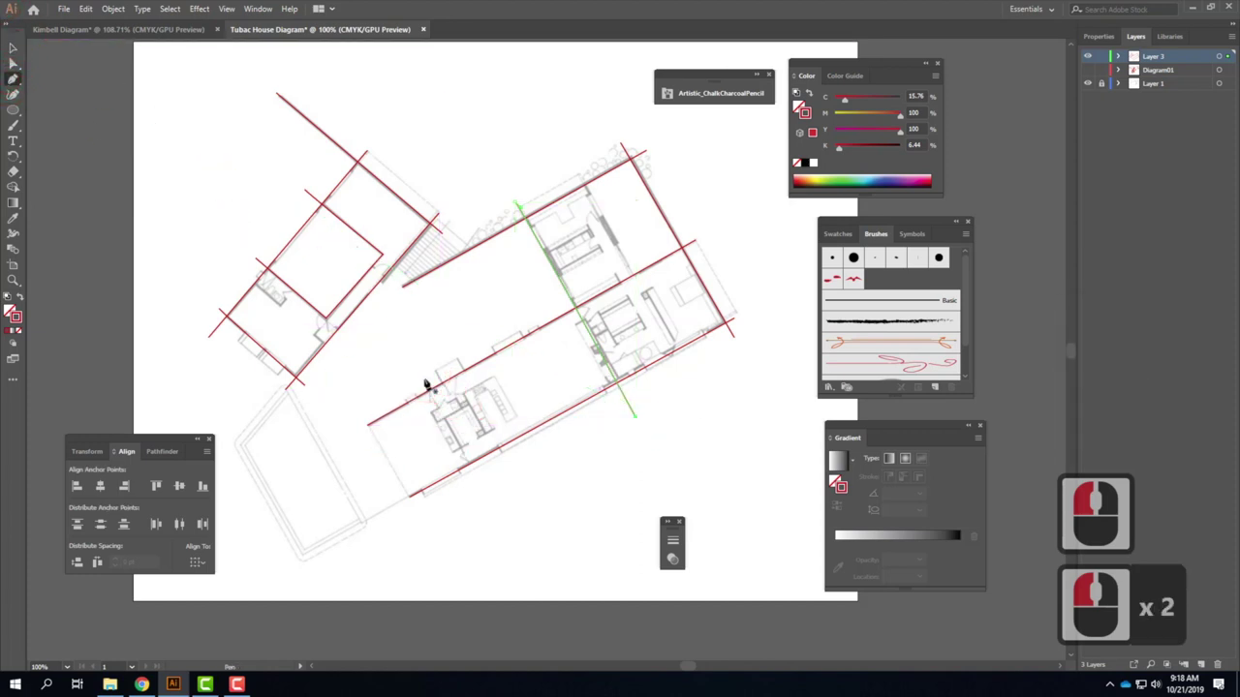
click(482, 487)
click(51, 87)
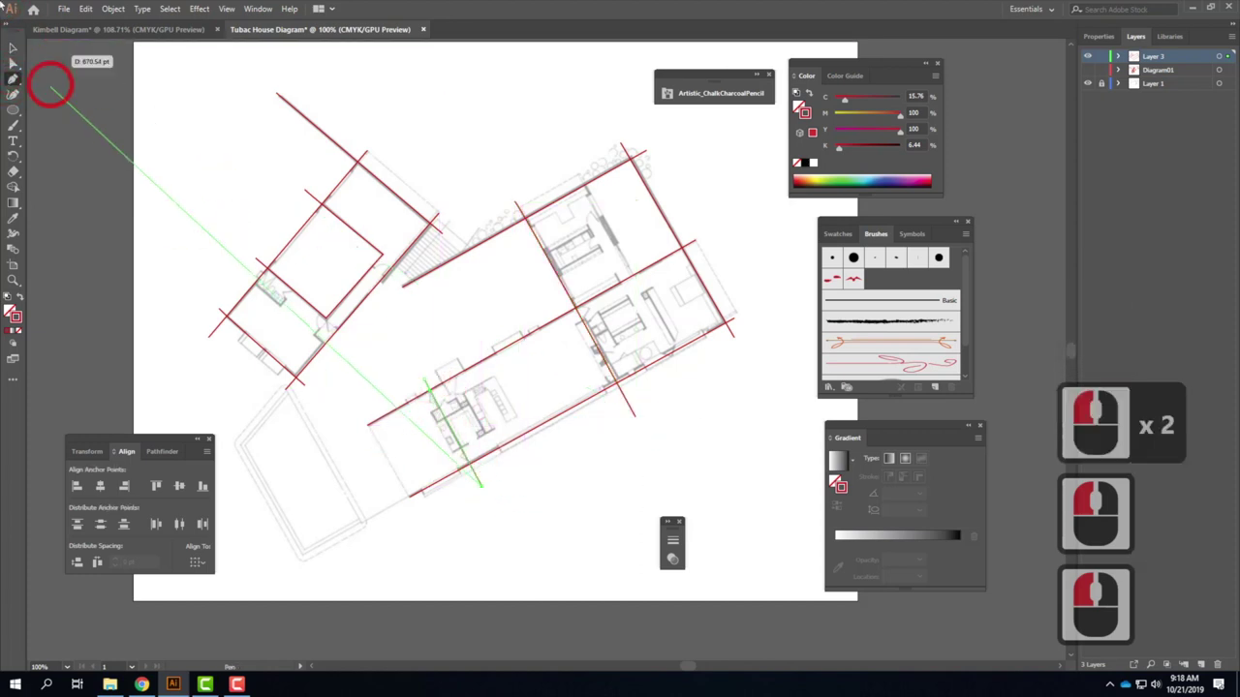
click(13, 47)
Trace the outer southwest edge of the lower-left enclosure with a straight Pen line overshooting both corners.
click(15, 81)
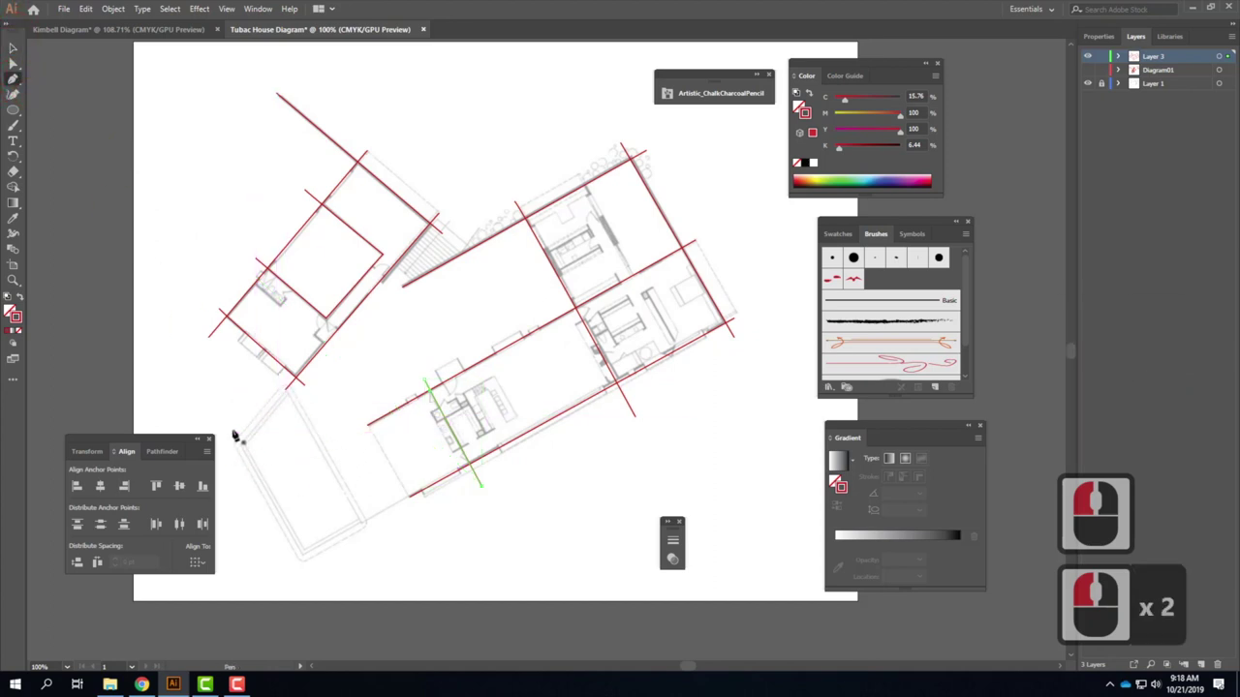
drag(233, 431, 236, 436)
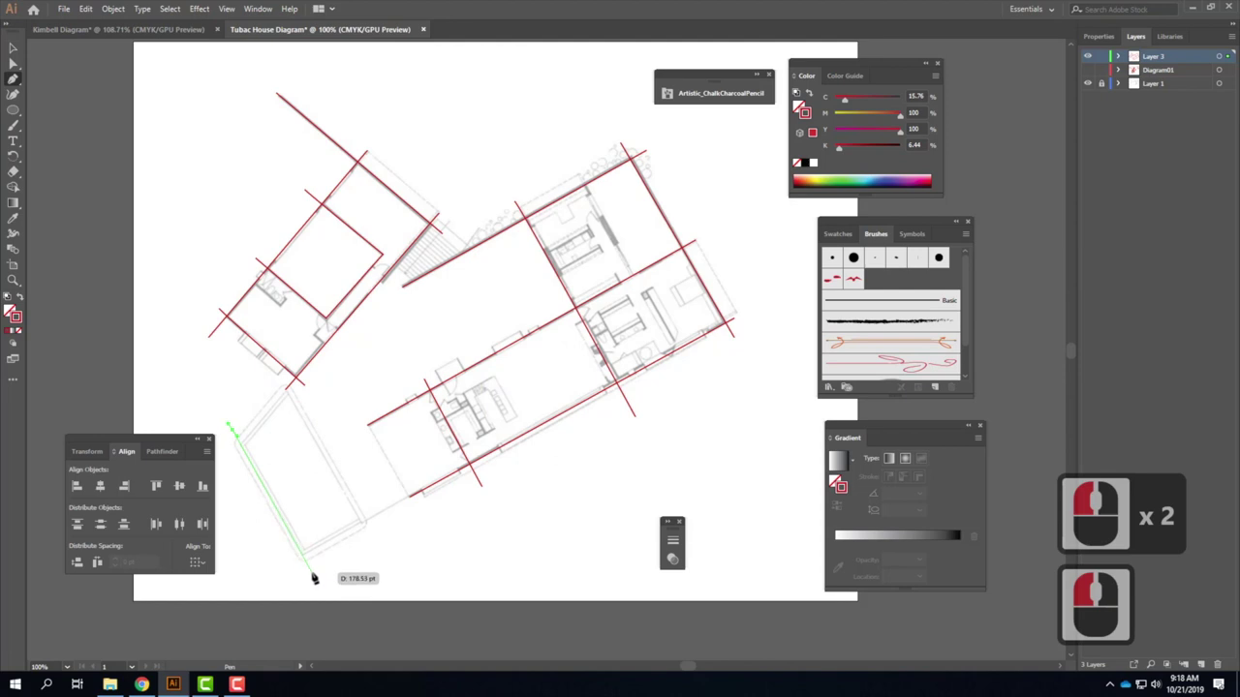
click(311, 572)
click(13, 47)
Extend the main building's south wall line with the Pen tool along the lower-left enclosure's south edge, past its outer corner.
click(14, 81)
click(14, 77)
click(401, 451)
click(409, 498)
click(367, 499)
click(281, 572)
click(234, 414)
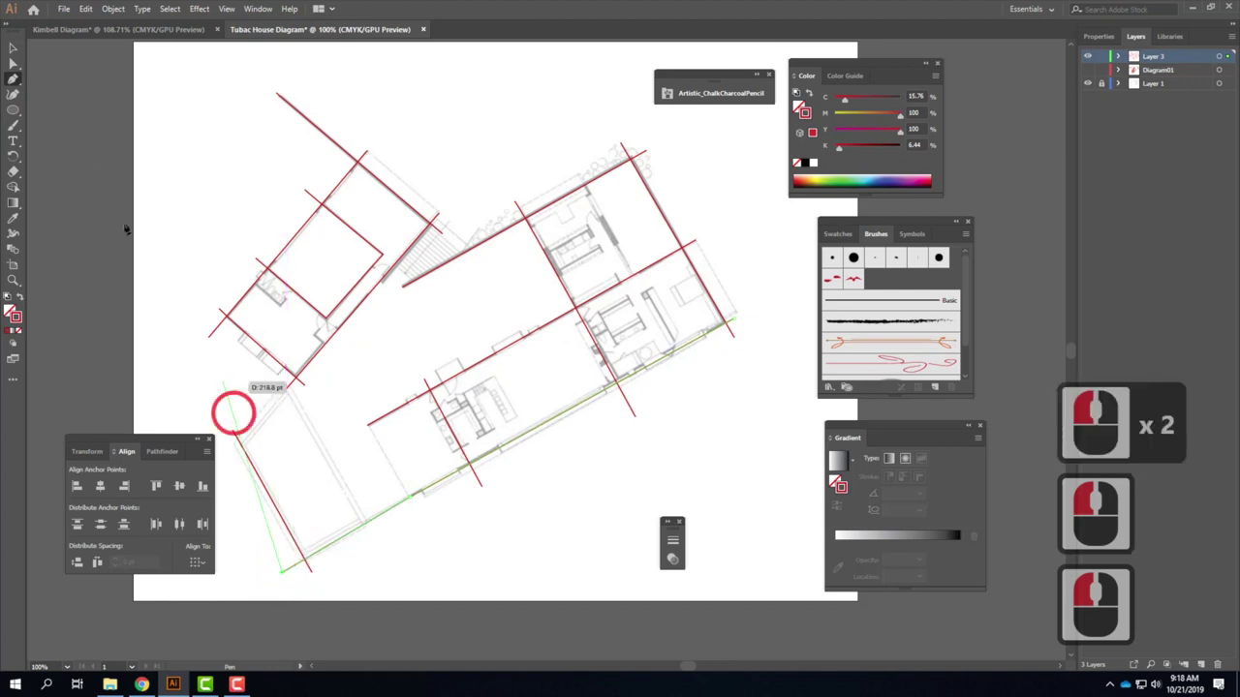
click(13, 46)
Extend the upper-left building's southeast wall line about 101 pt along the lower-left enclosure's northwest edge, past its outer corner.
click(13, 62)
click(13, 78)
click(288, 393)
click(196, 452)
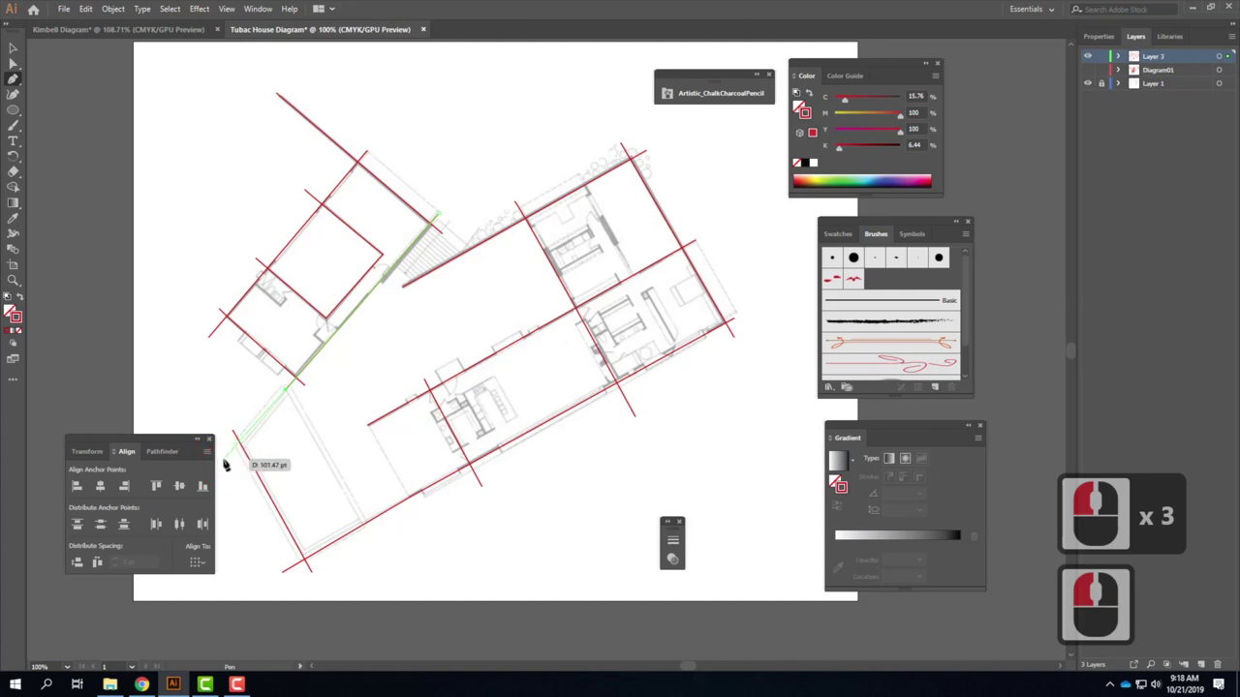
click(226, 466)
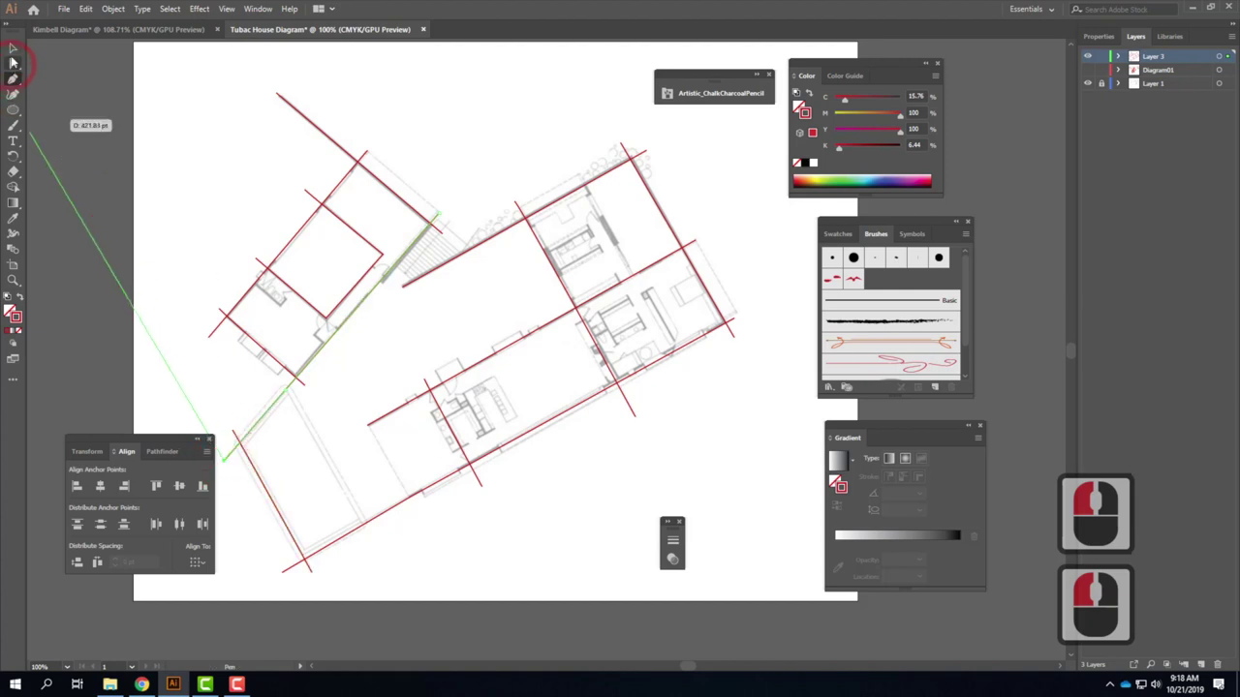
click(13, 47)
Trace the lower-left enclosure's inner long edge with a straight Pen line about 218 pt long, overshooting the south wall line.
click(14, 77)
double_click(290, 401)
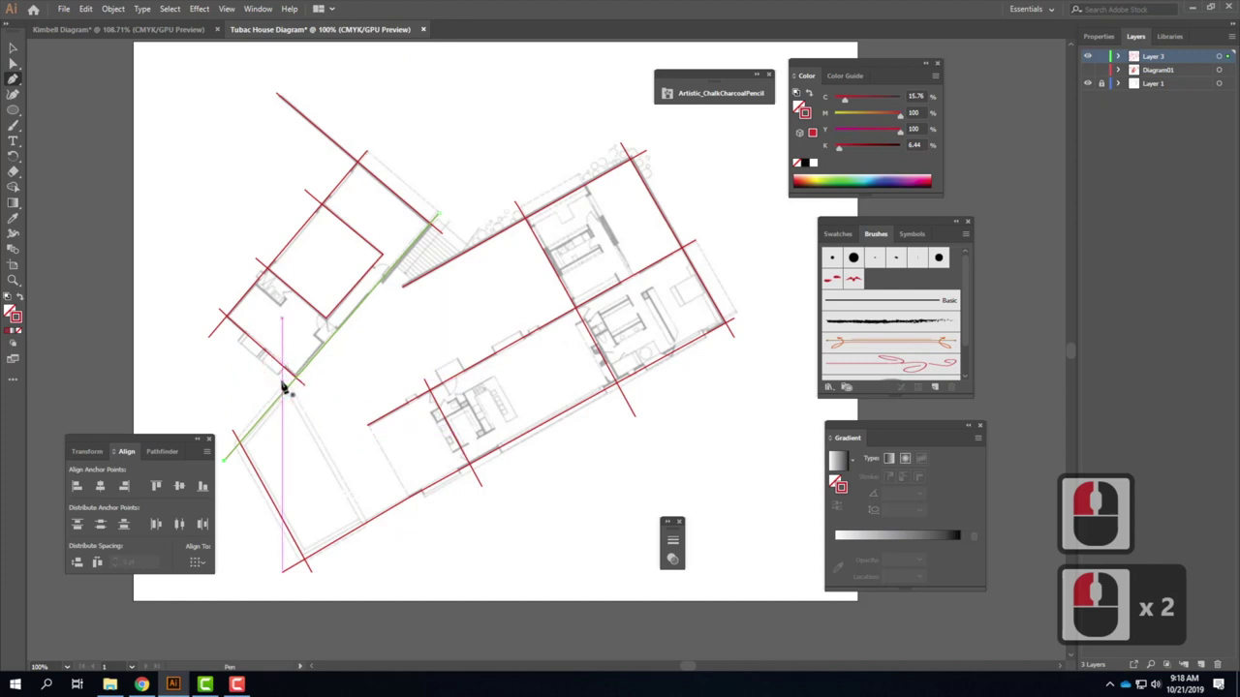
click(284, 386)
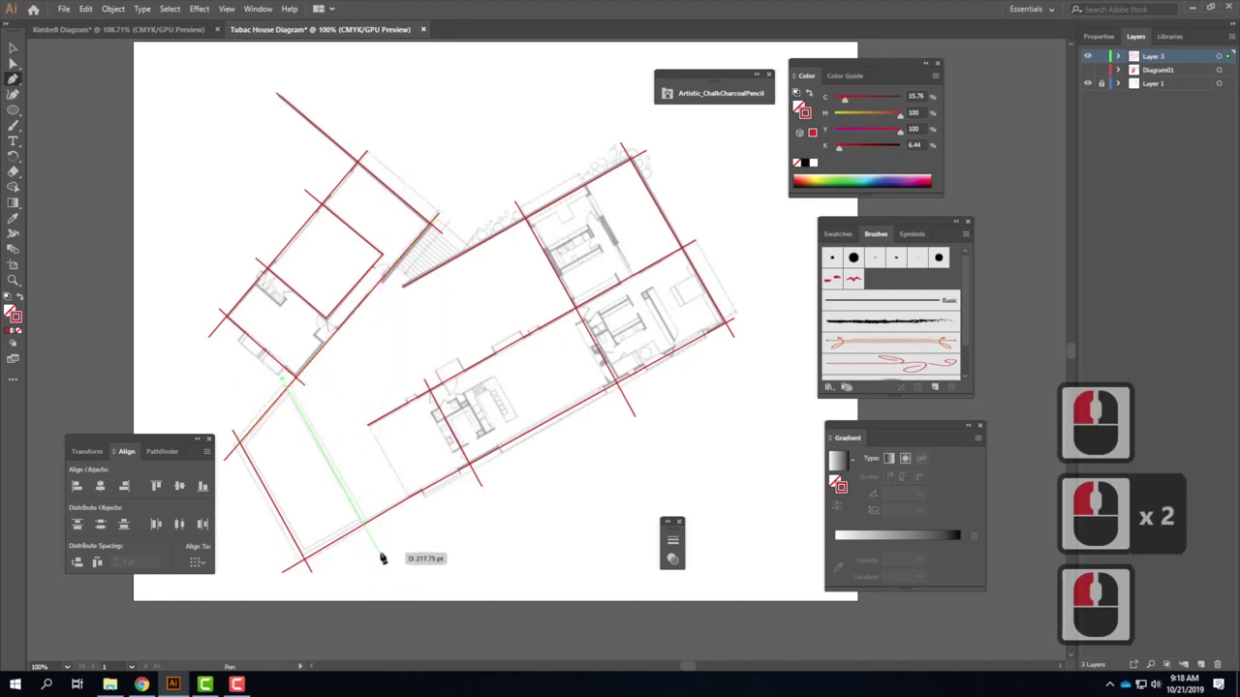
click(383, 558)
click(12, 46)
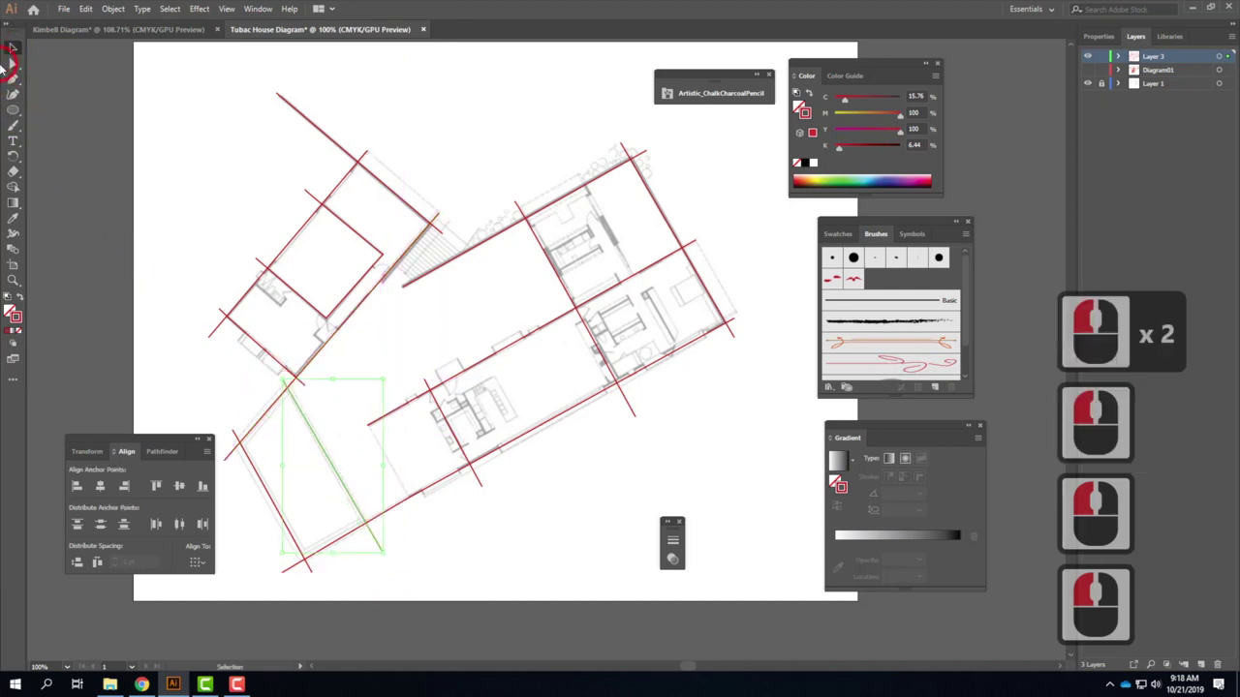
Trace the main building's dashed west end edge with a straight Pen line crossing the middle and south wall lines.
double_click(13, 79)
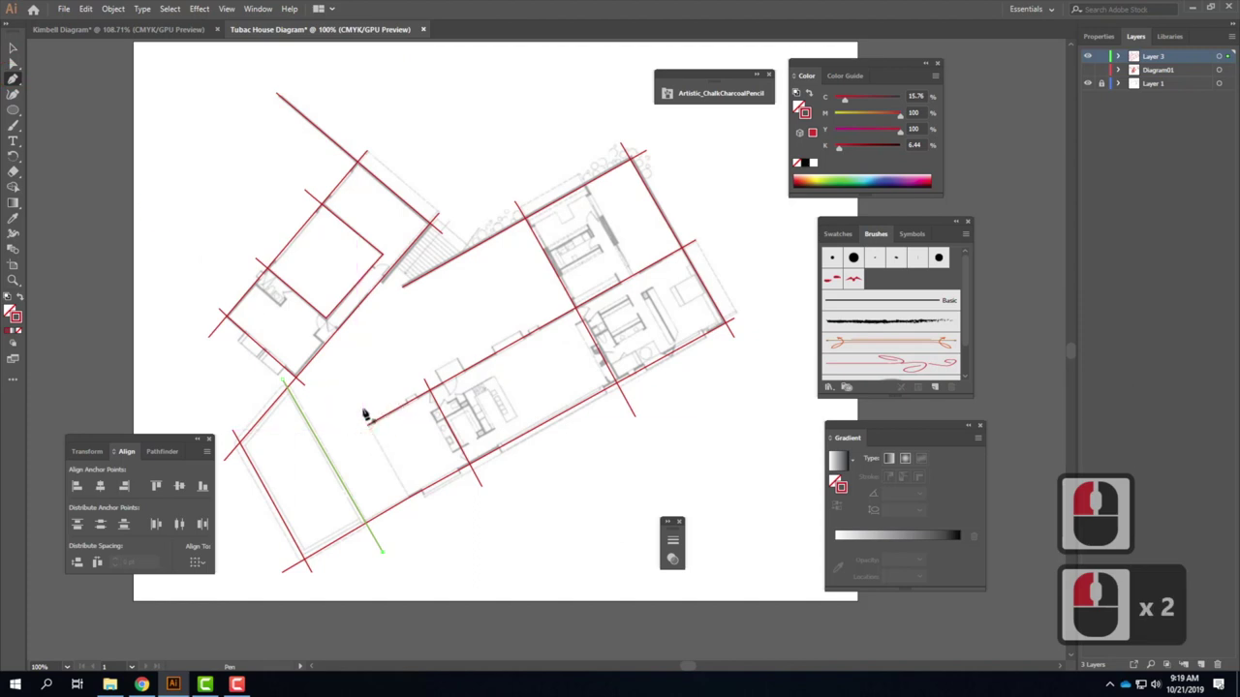
click(365, 411)
double_click(427, 524)
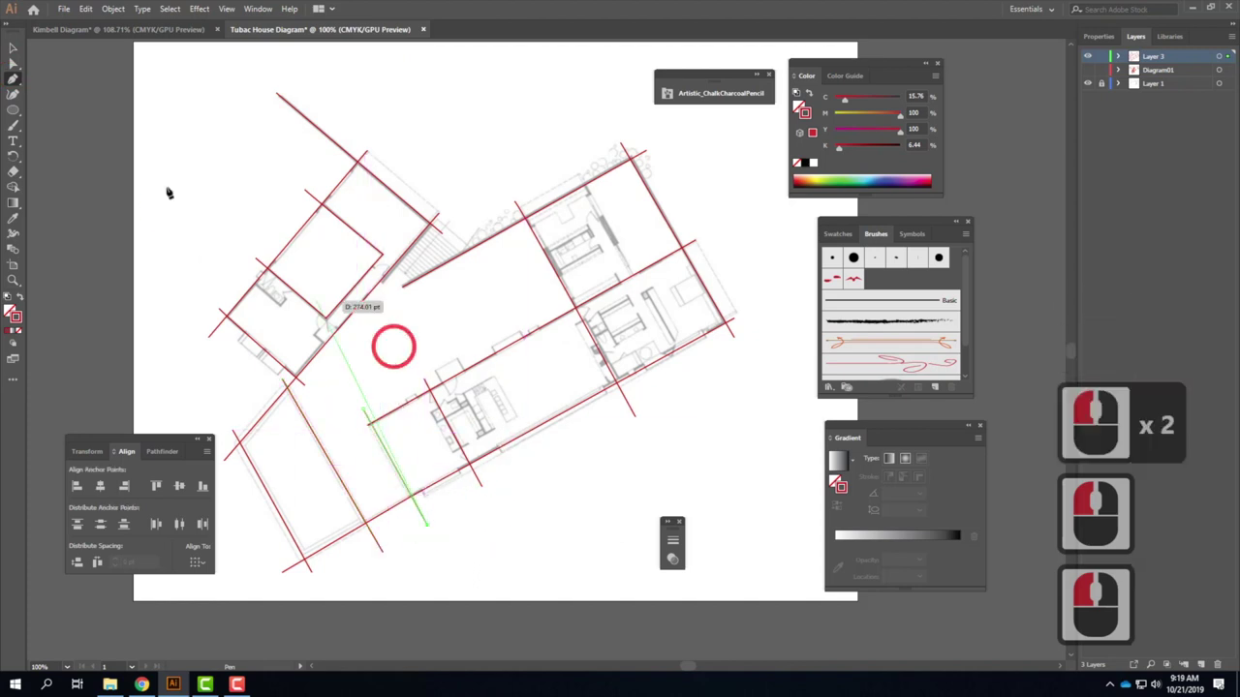
click(11, 48)
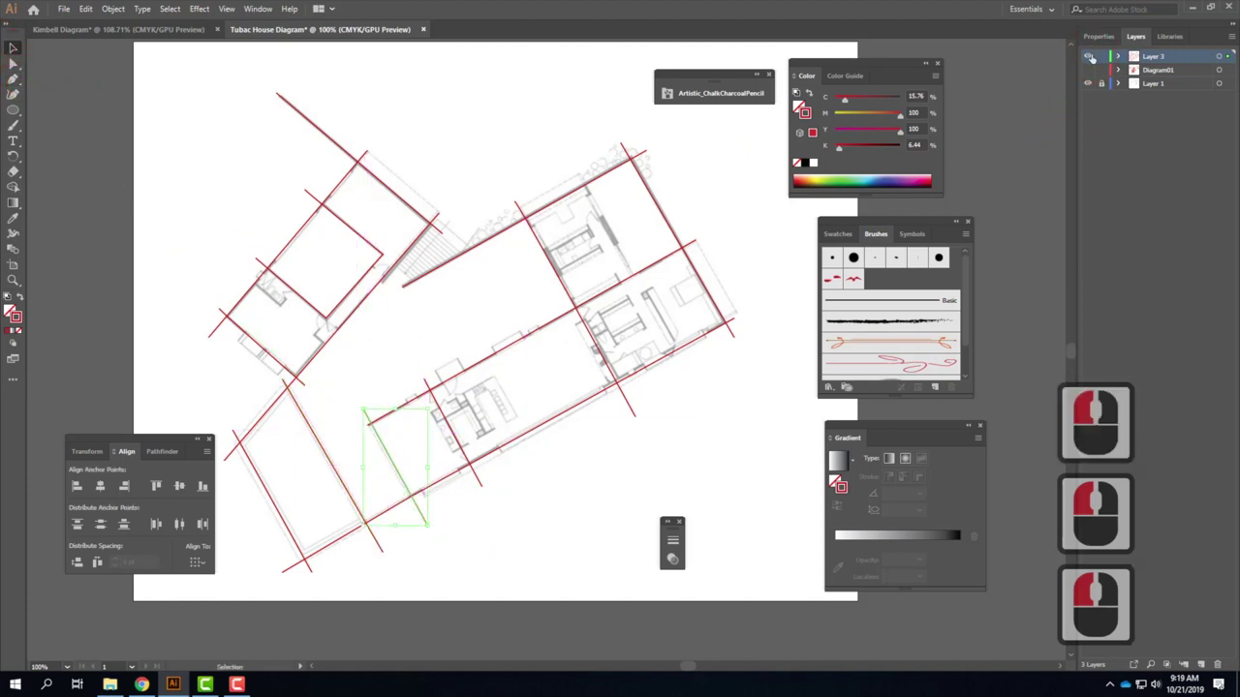
Hide Layer 1 and draw a Pen line about 35 pt long linking the upper-left building's southeast wall to the north wall's west end.
click(1088, 85)
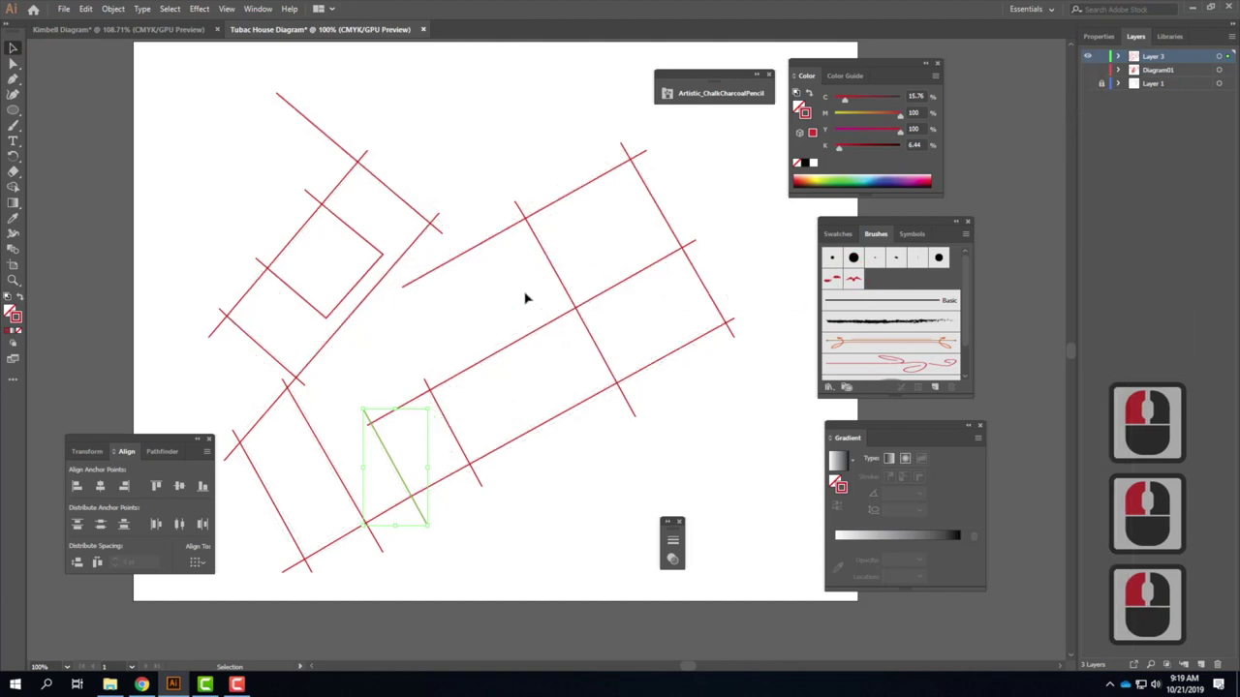
click(12, 79)
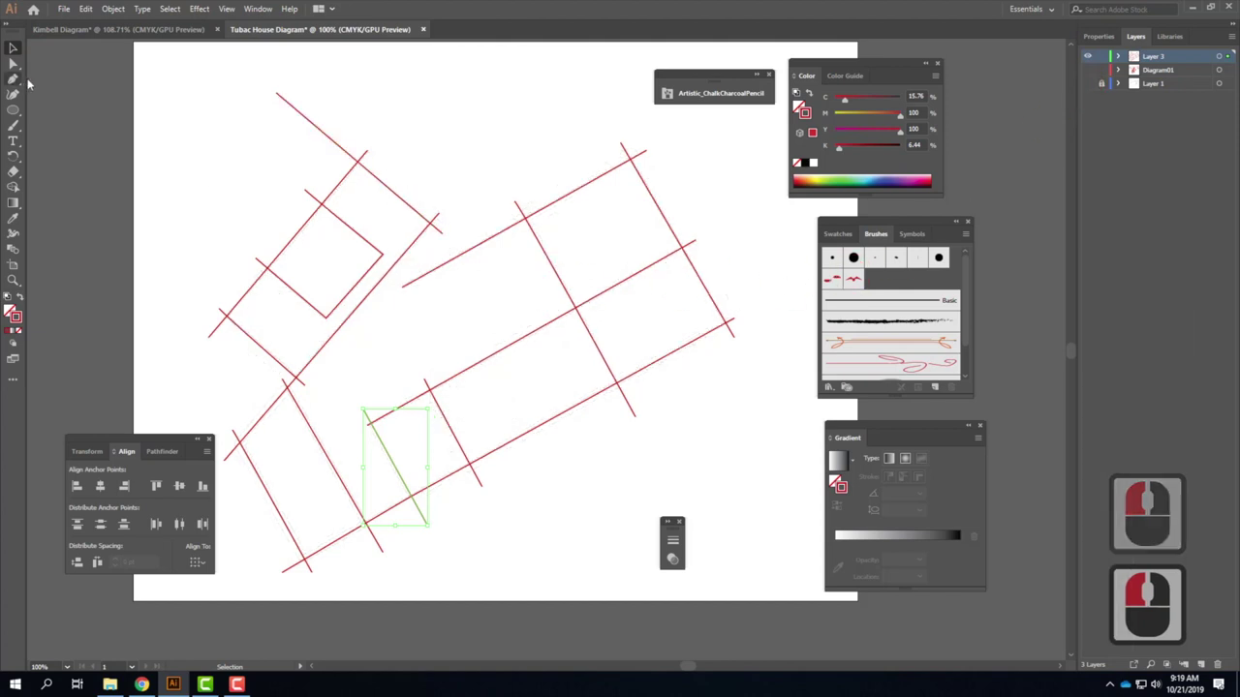
click(243, 180)
click(402, 281)
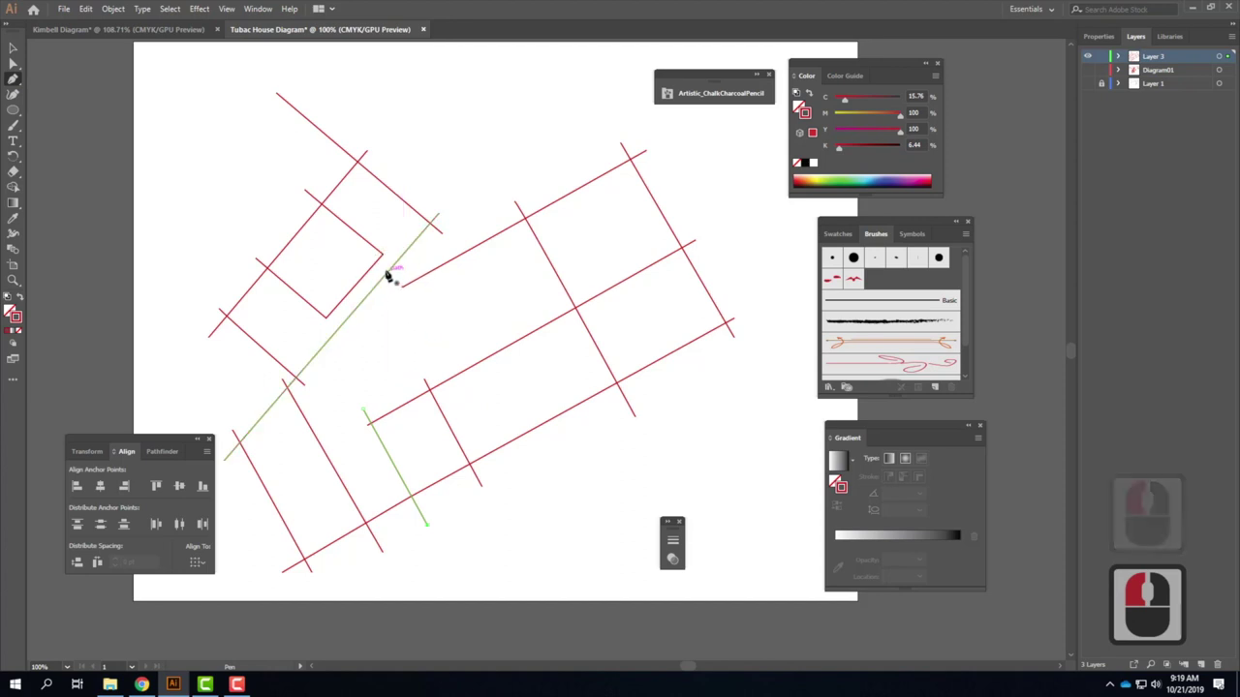
click(383, 271)
click(407, 294)
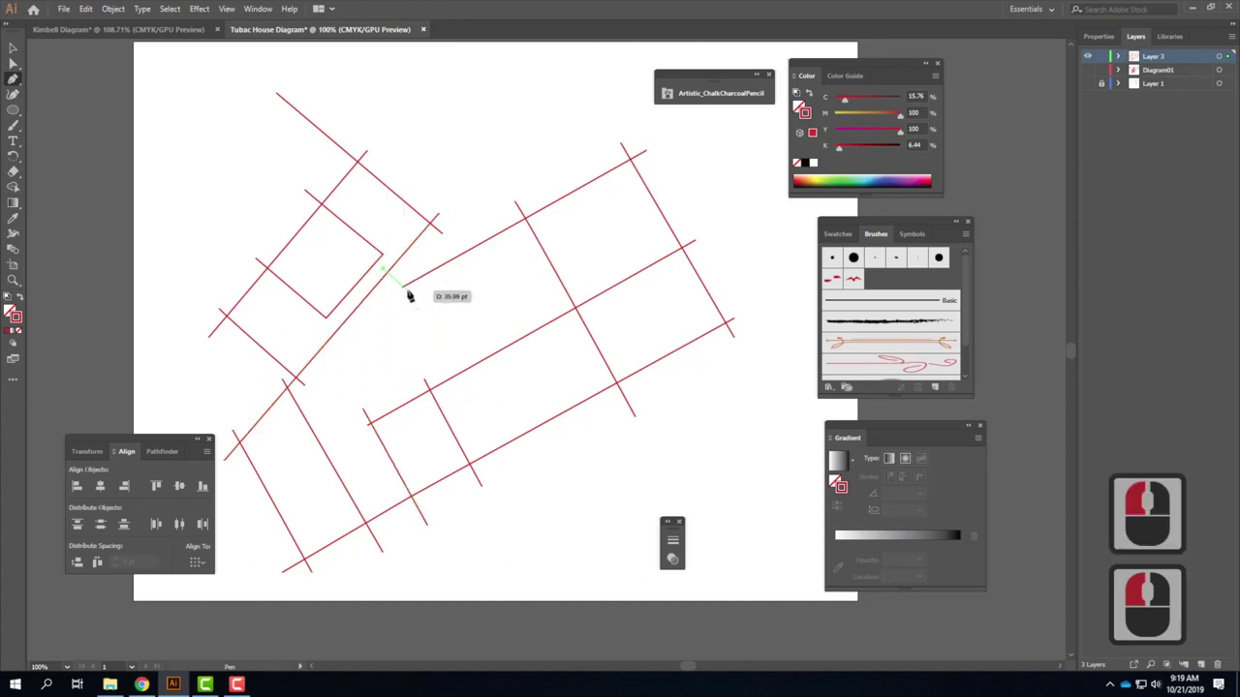
click(407, 291)
click(11, 49)
Lengthen the upper-left building's long diagonal line so its southeast end crosses the main building's north wall line, and deselect it.
click(435, 238)
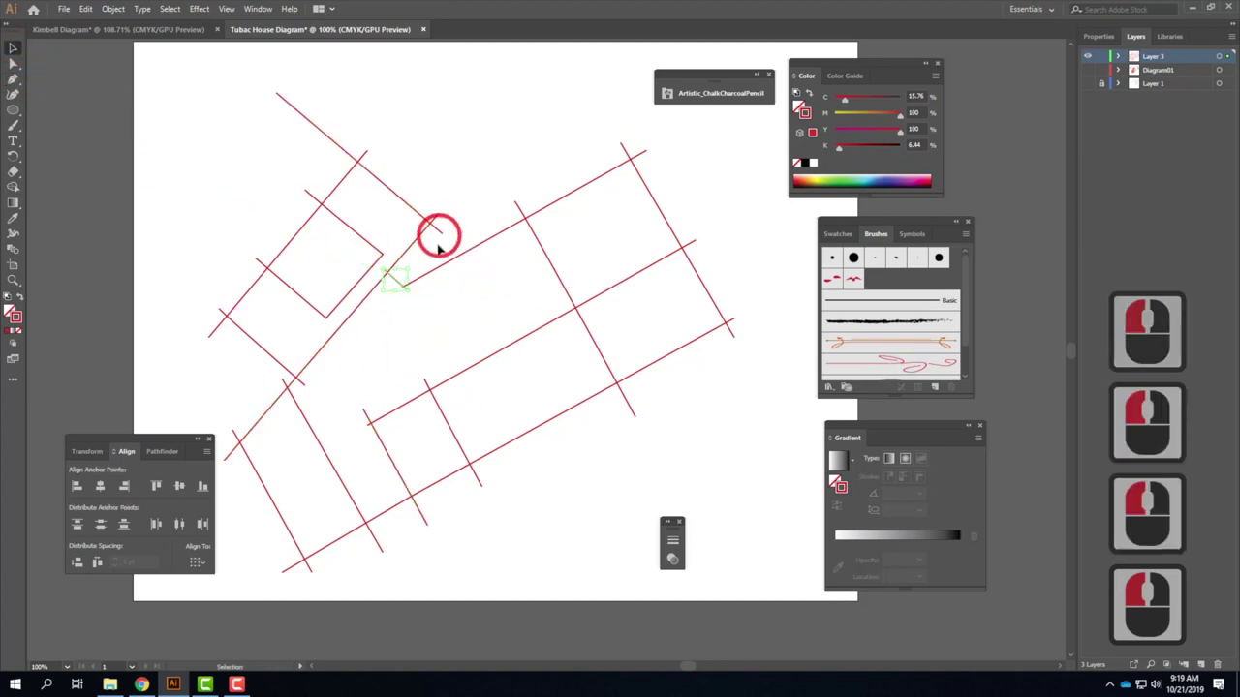
click(440, 232)
drag(441, 233, 472, 259)
click(62, 61)
click(258, 193)
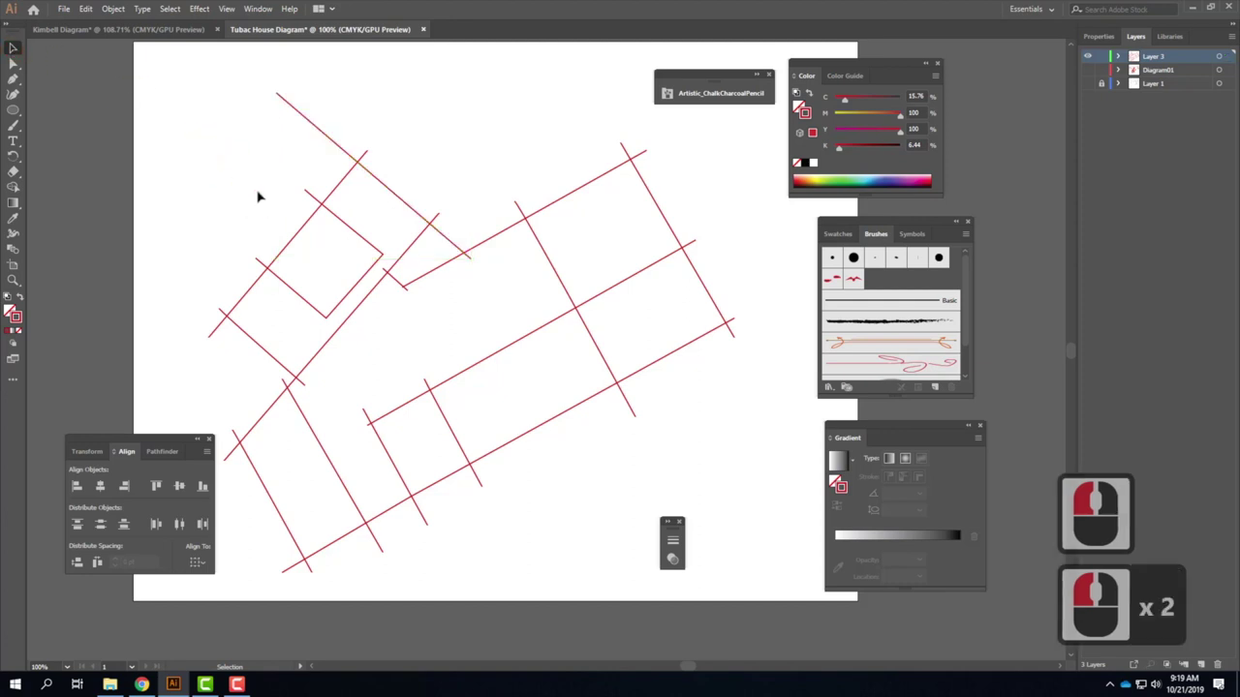
Examine the intersections of the traced wall lines at 150% zoom, and return to the 100% view.
key(ctrl+equal)
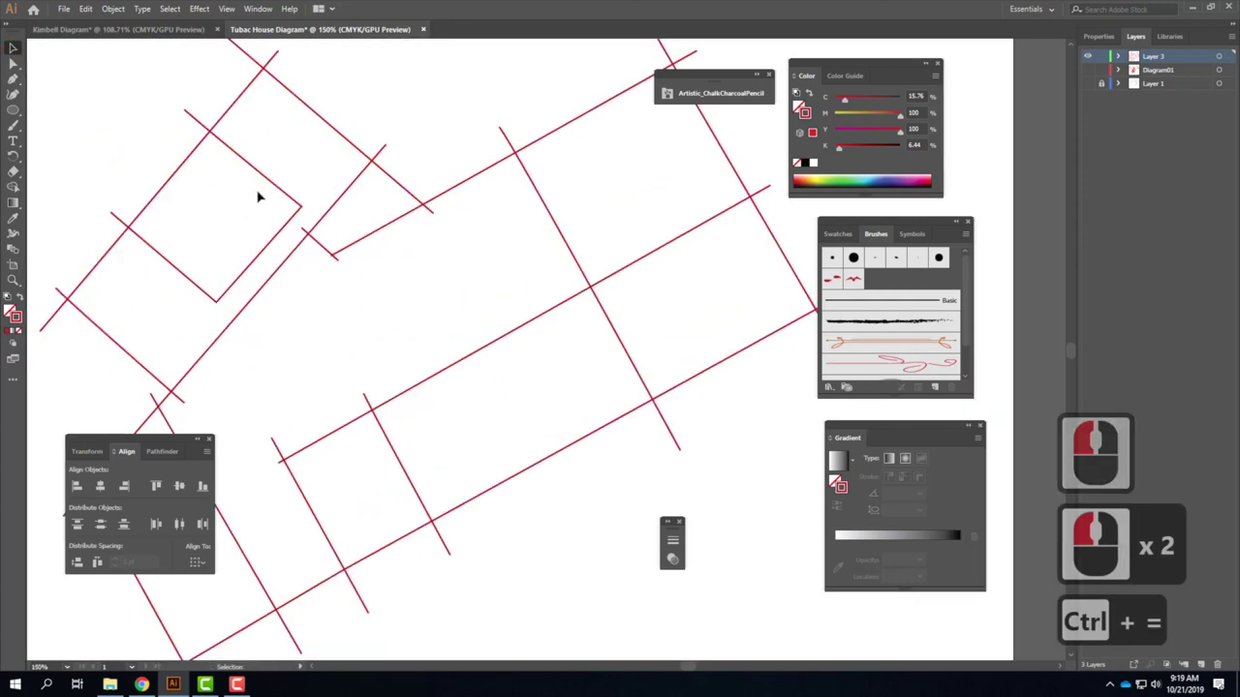
key(space)
drag(386, 332, 475, 232)
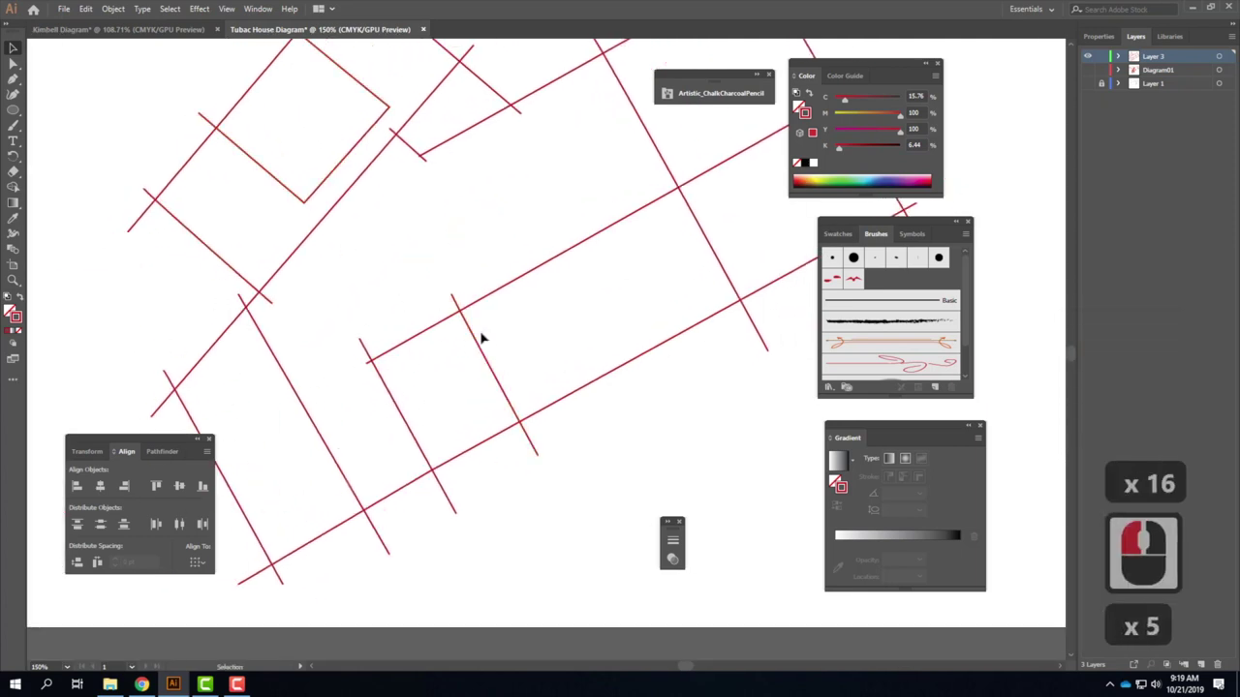
key(space)
drag(725, 211, 652, 313)
click(542, 227)
click(378, 332)
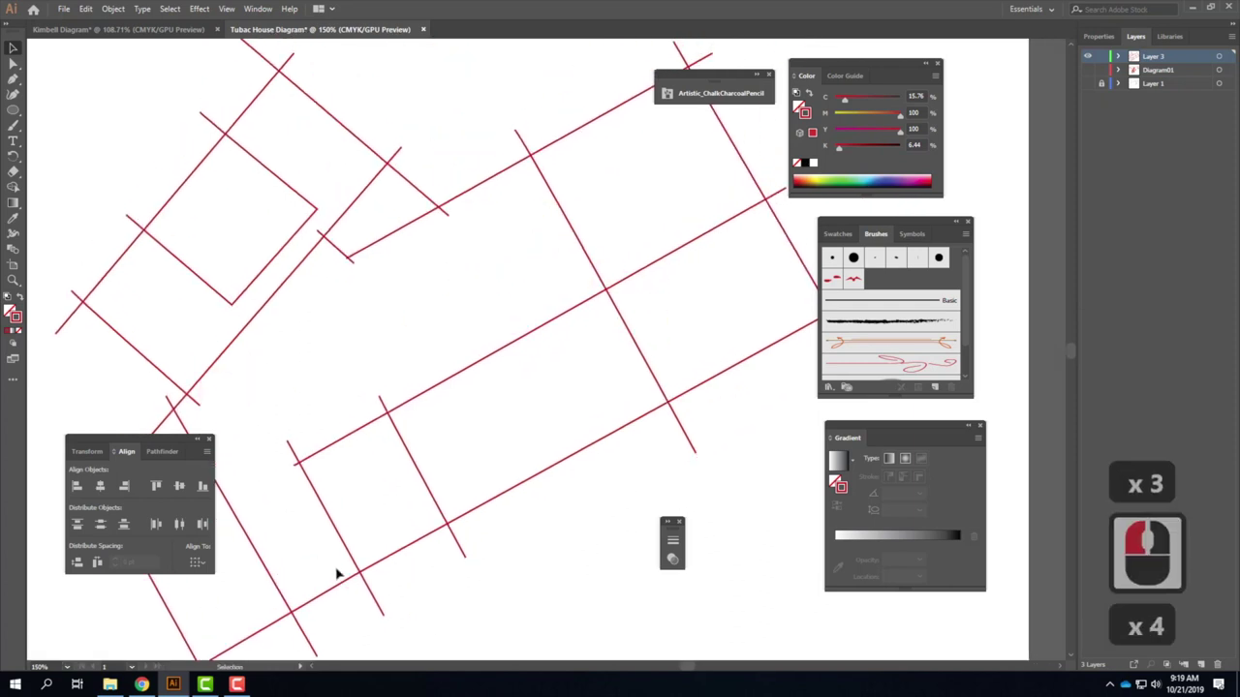
key(ctrl+minus)
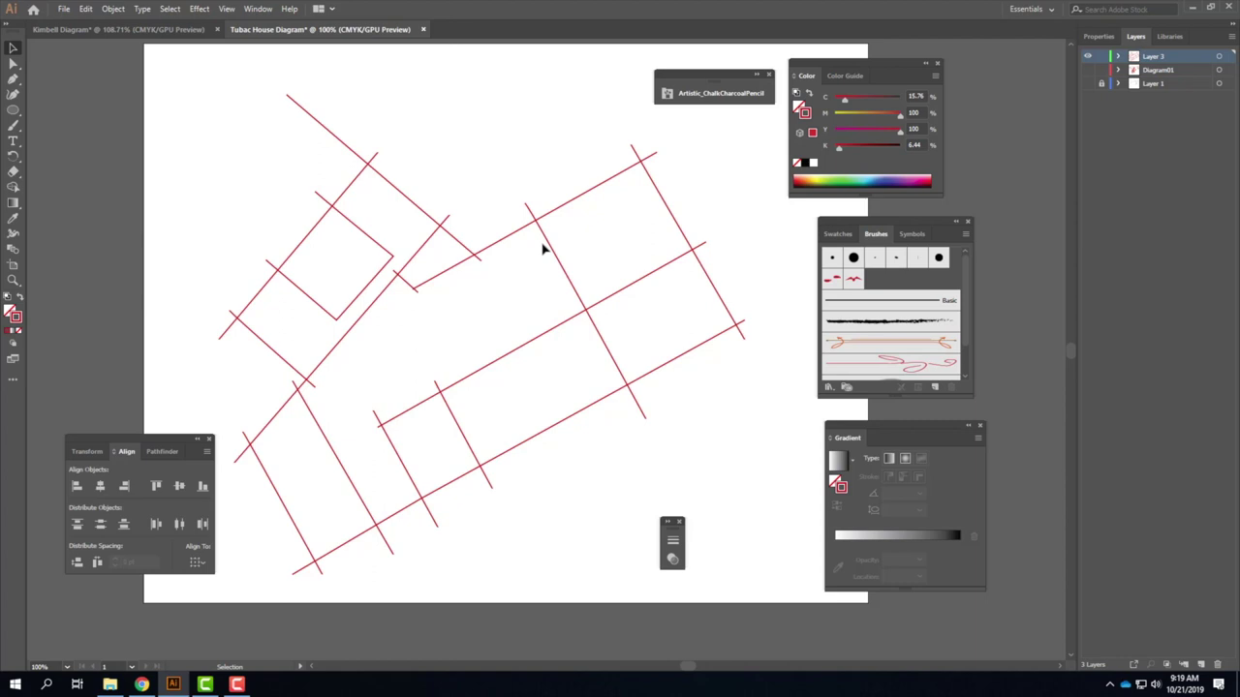
Apply the charcoal-textured art brush to the upper-left building's long diagonal line.
click(318, 121)
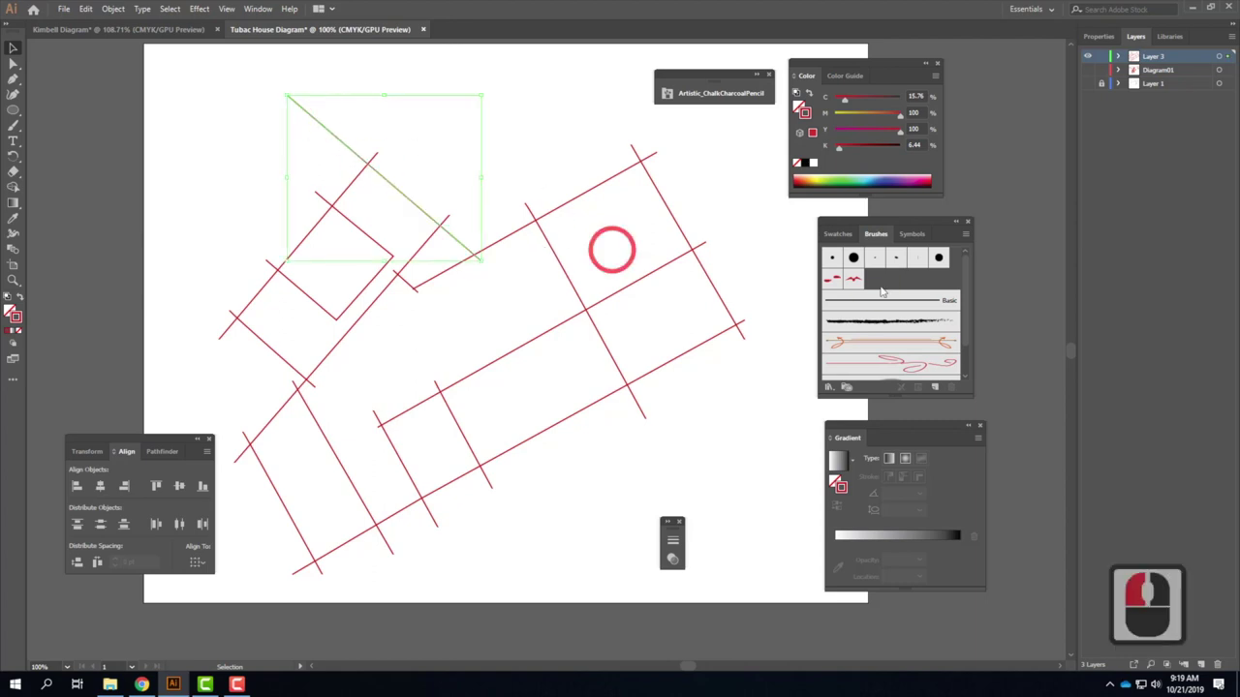
click(881, 322)
click(355, 149)
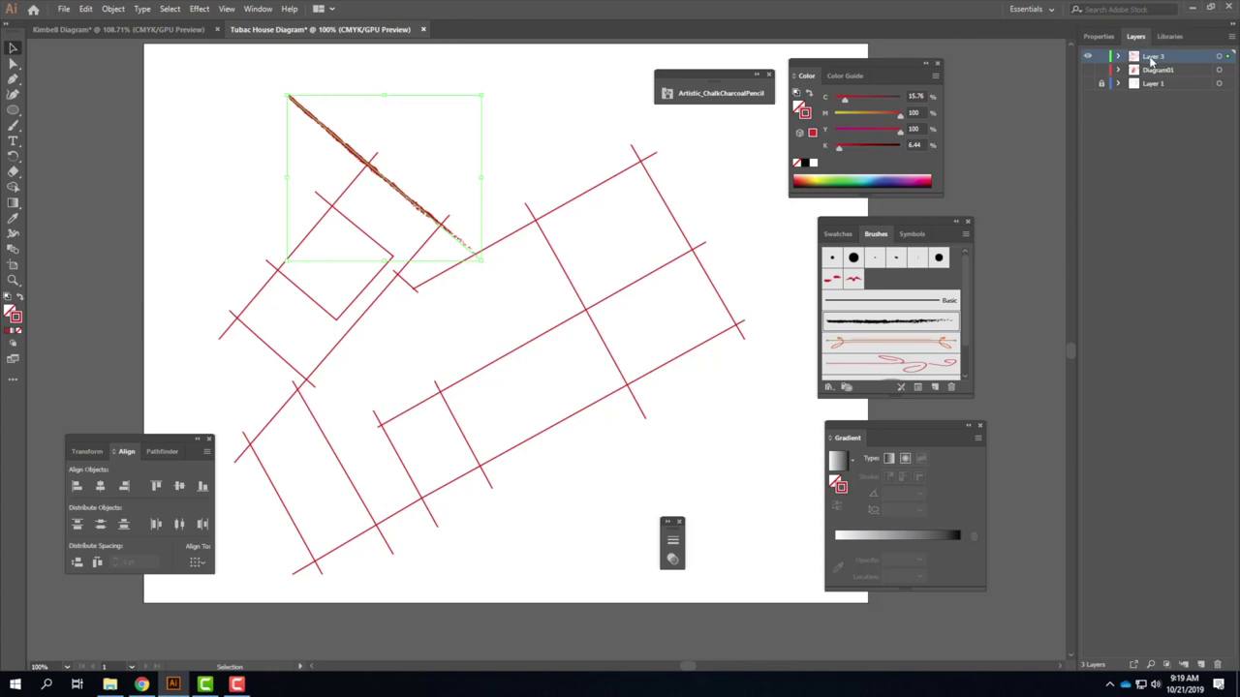
Duplicate Layer 3 with all its traced wall lines.
click(1233, 36)
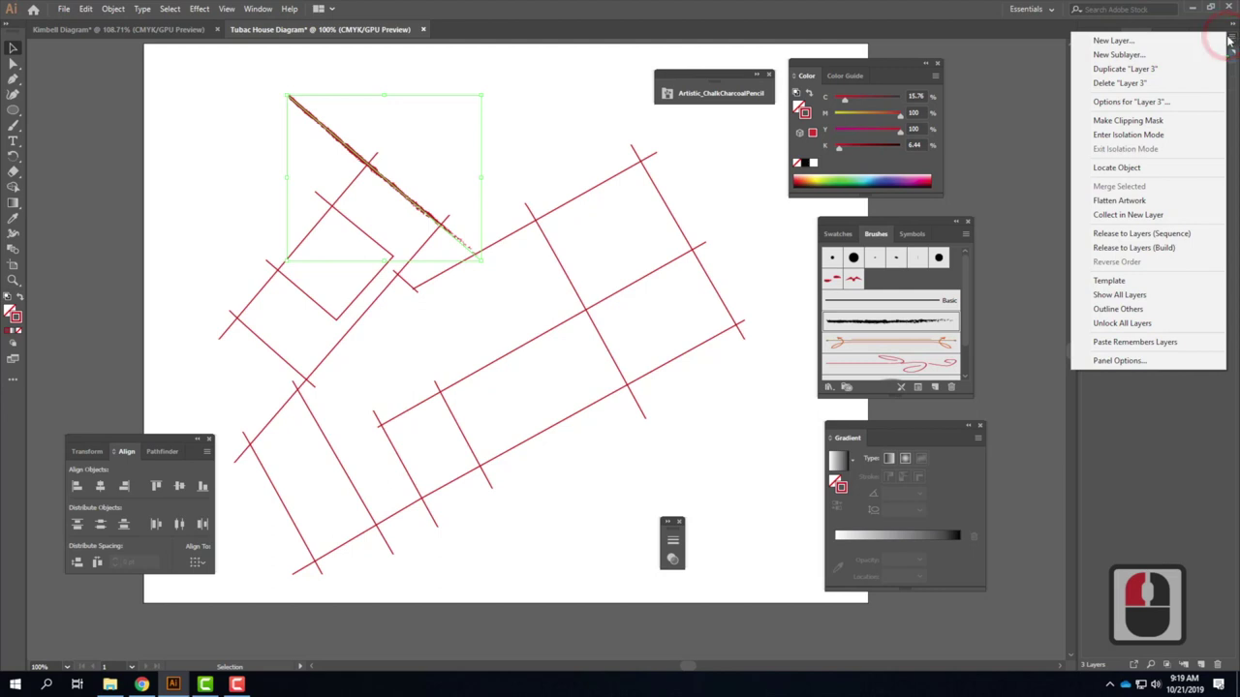
click(1155, 68)
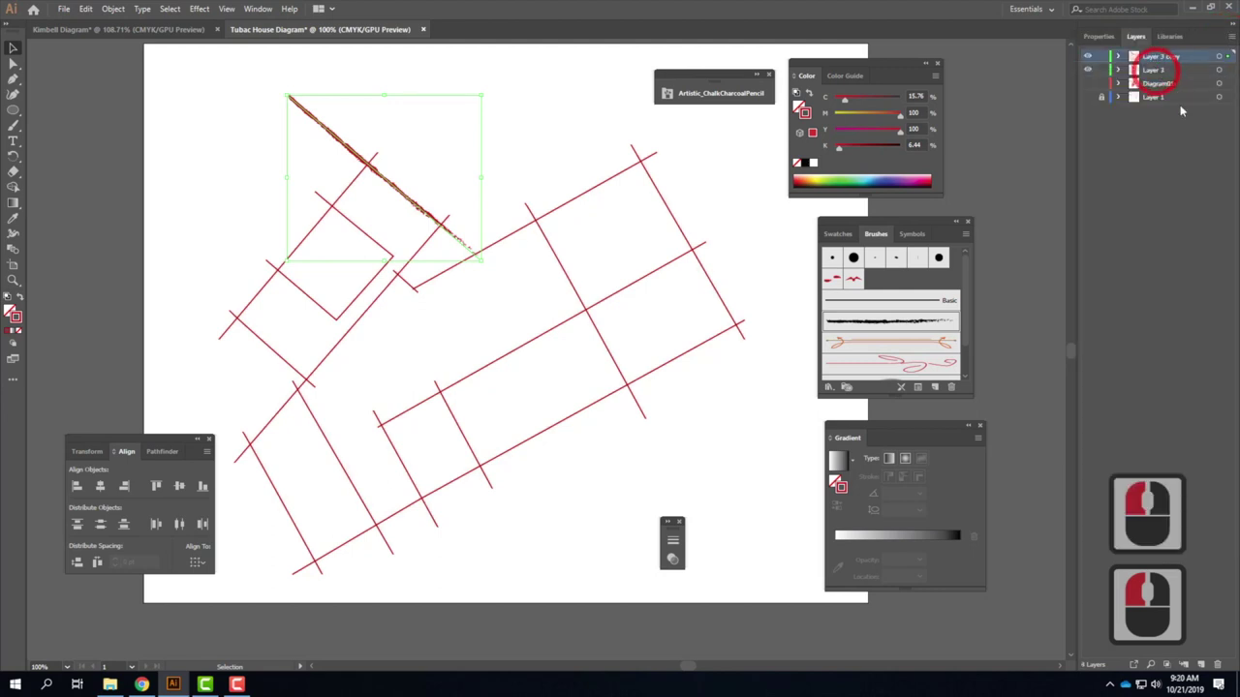
Rename the duplicate of Layer 3 as Live Paint 01, hide Layer 3, and make Live Paint 01 the active layer.
click(1161, 57)
double_click(1158, 57)
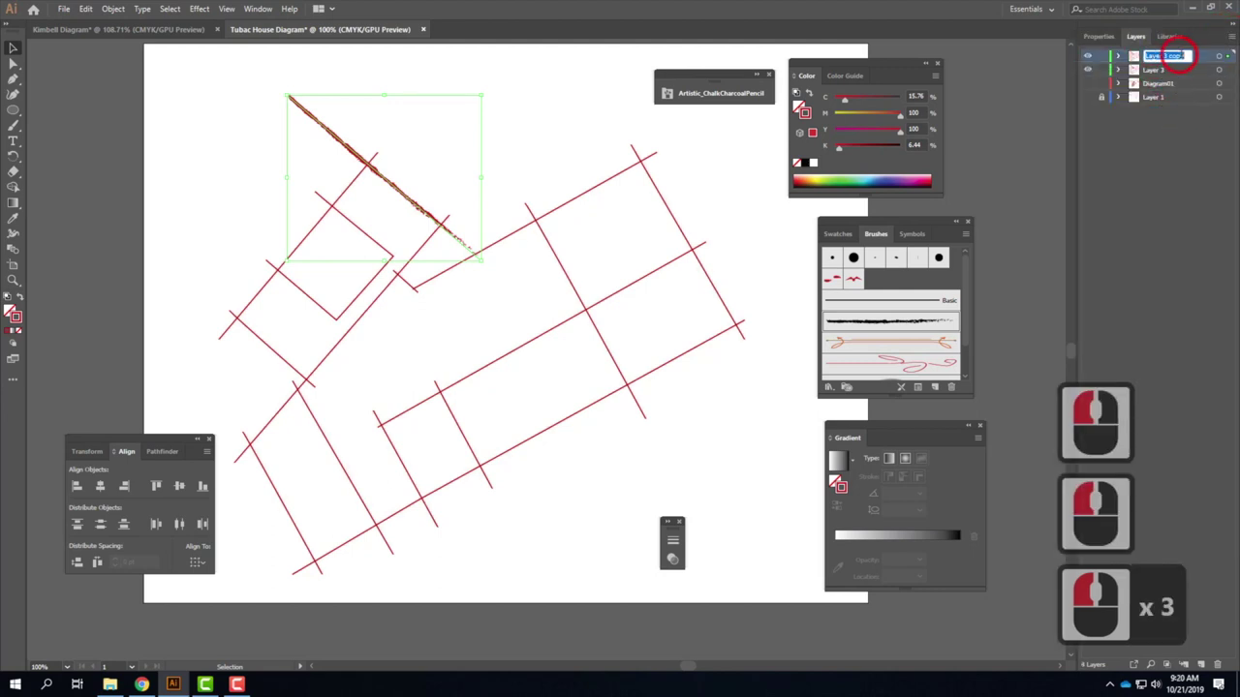
text(Live Paint)
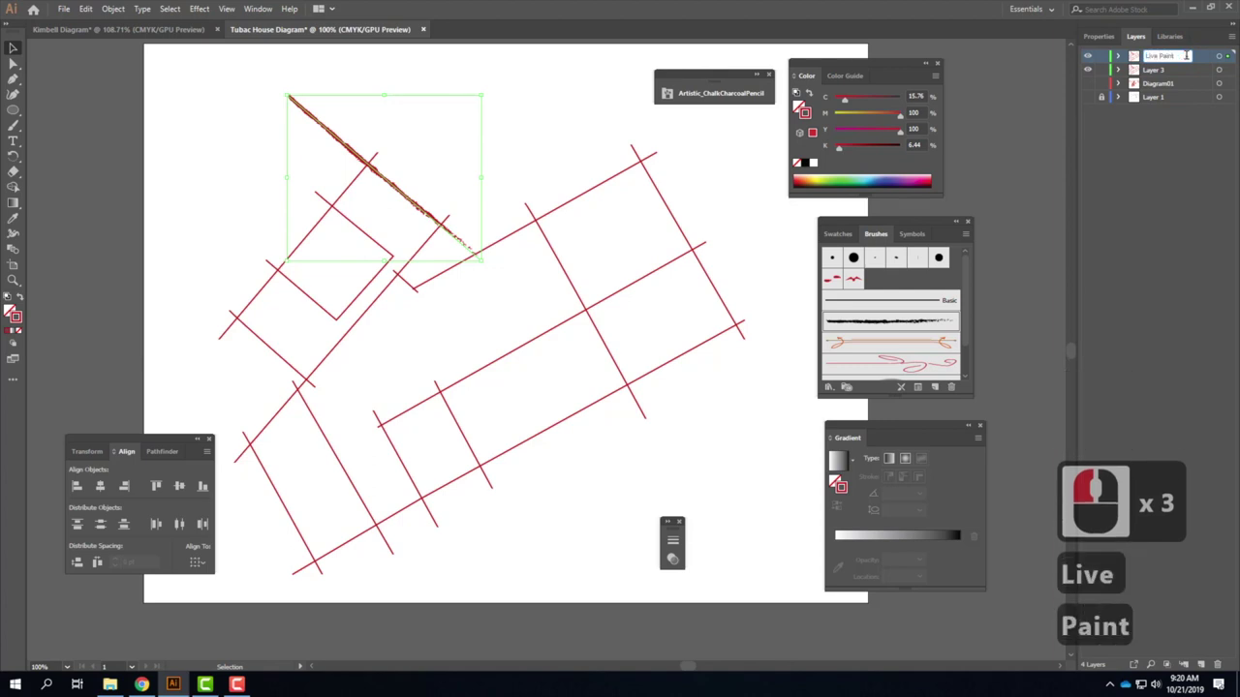
text( 01)
click(1191, 165)
click(1087, 70)
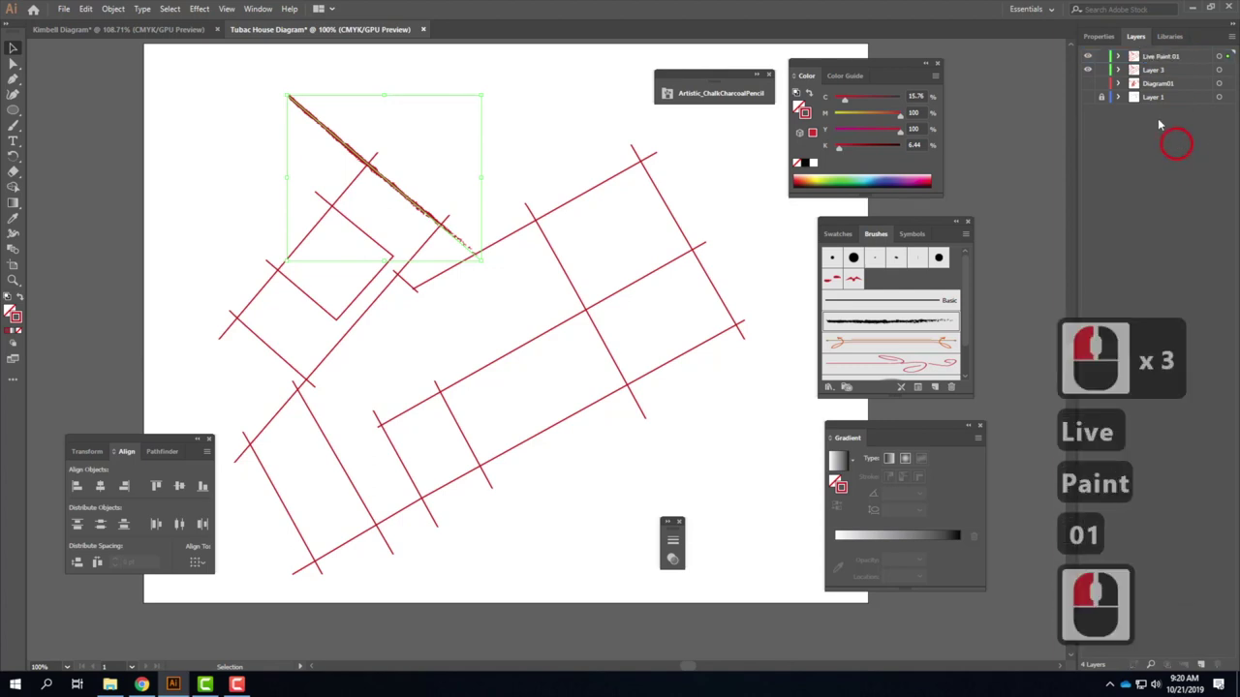
click(1153, 60)
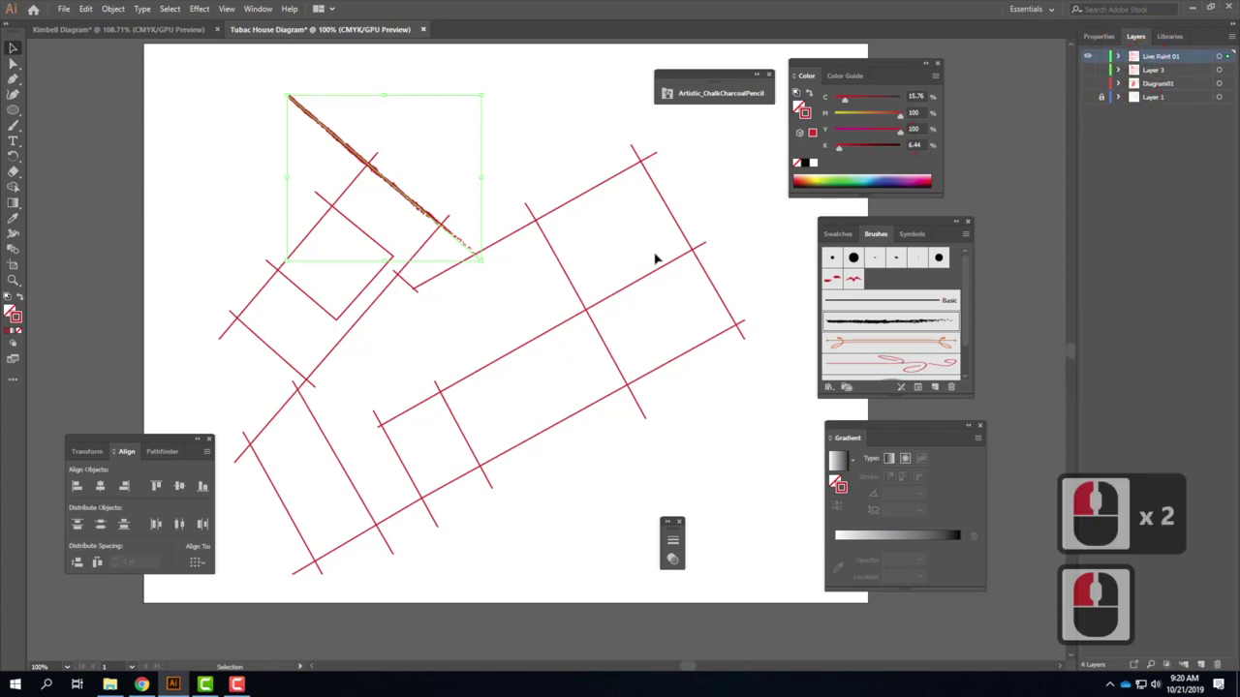
Select all the traced wall lines on the Live Paint 01 layer and convert them into a Live Paint group.
key(ctrl+a)
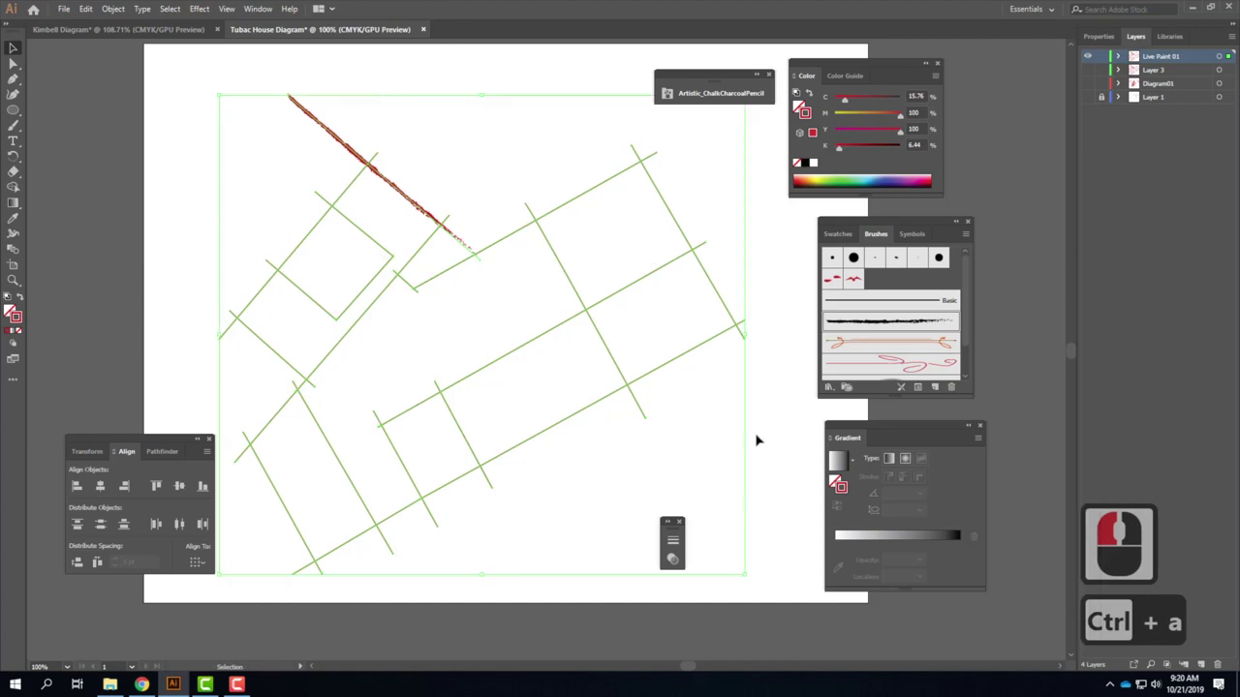
click(113, 10)
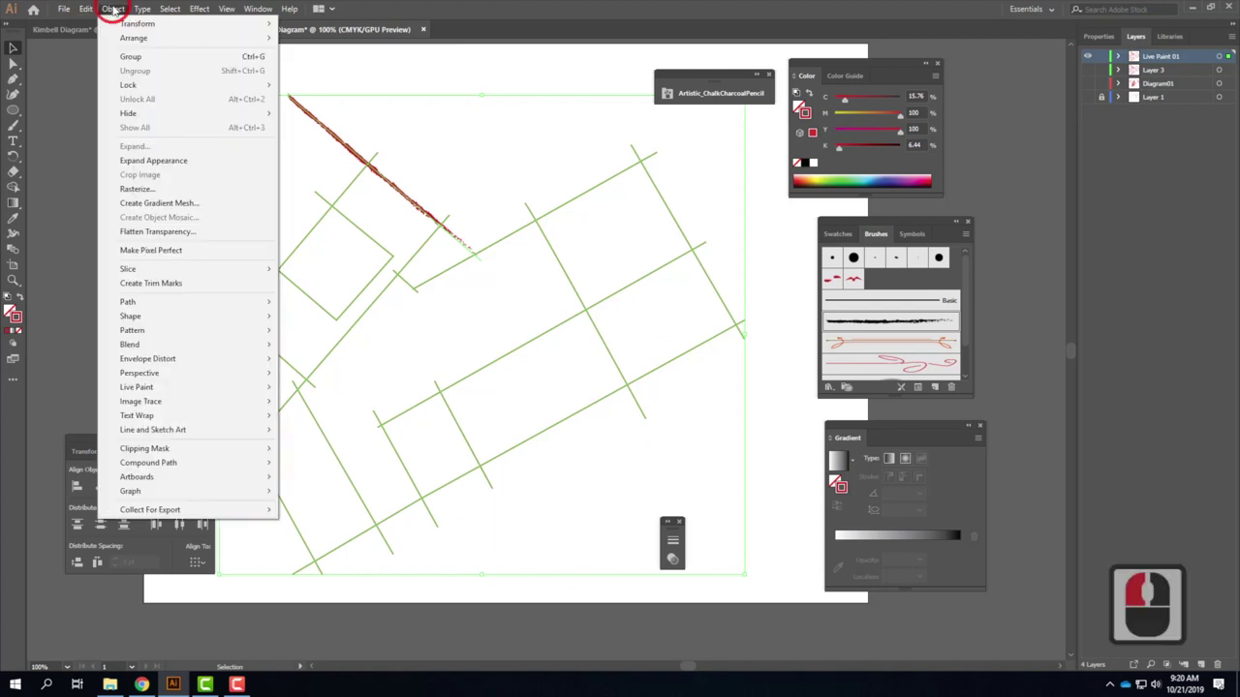
mouse_move(127, 395)
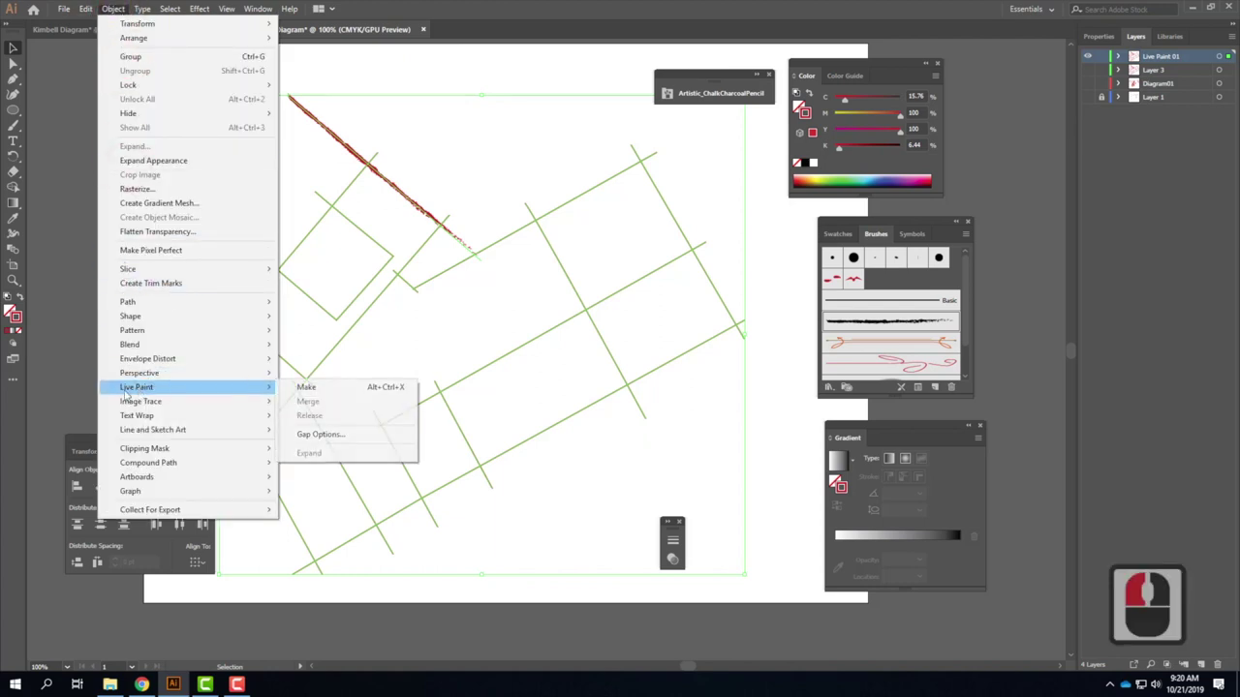
click(306, 389)
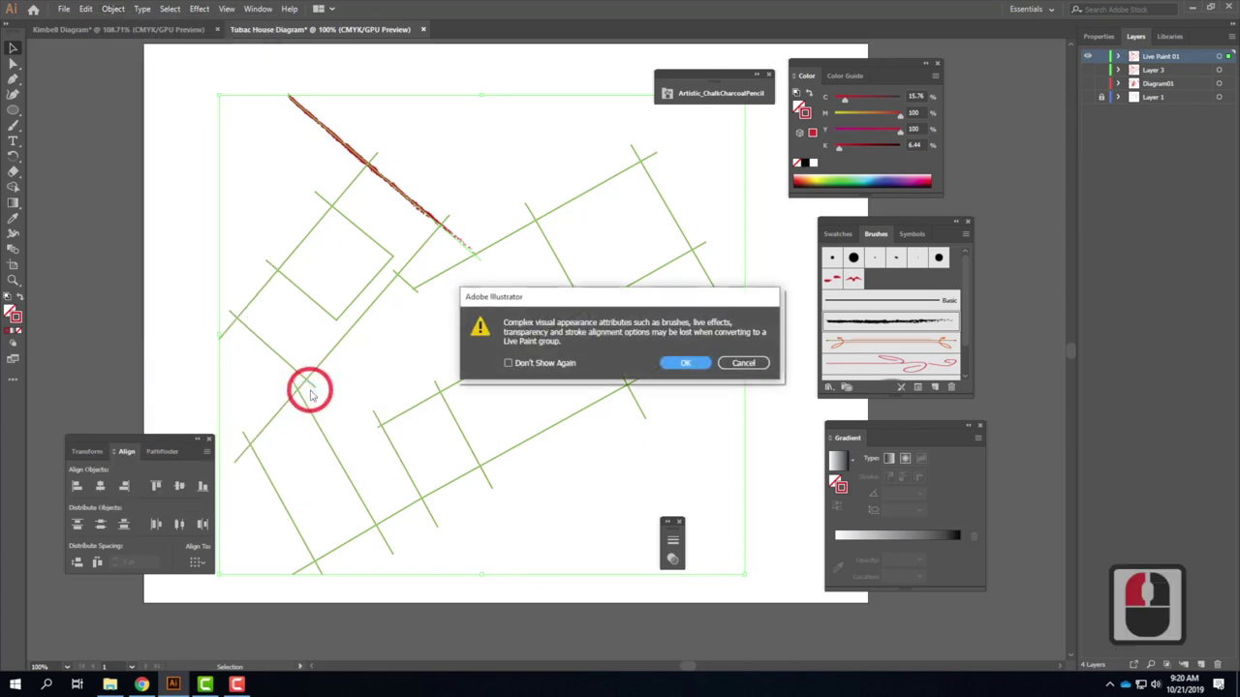
drag(534, 286, 457, 211)
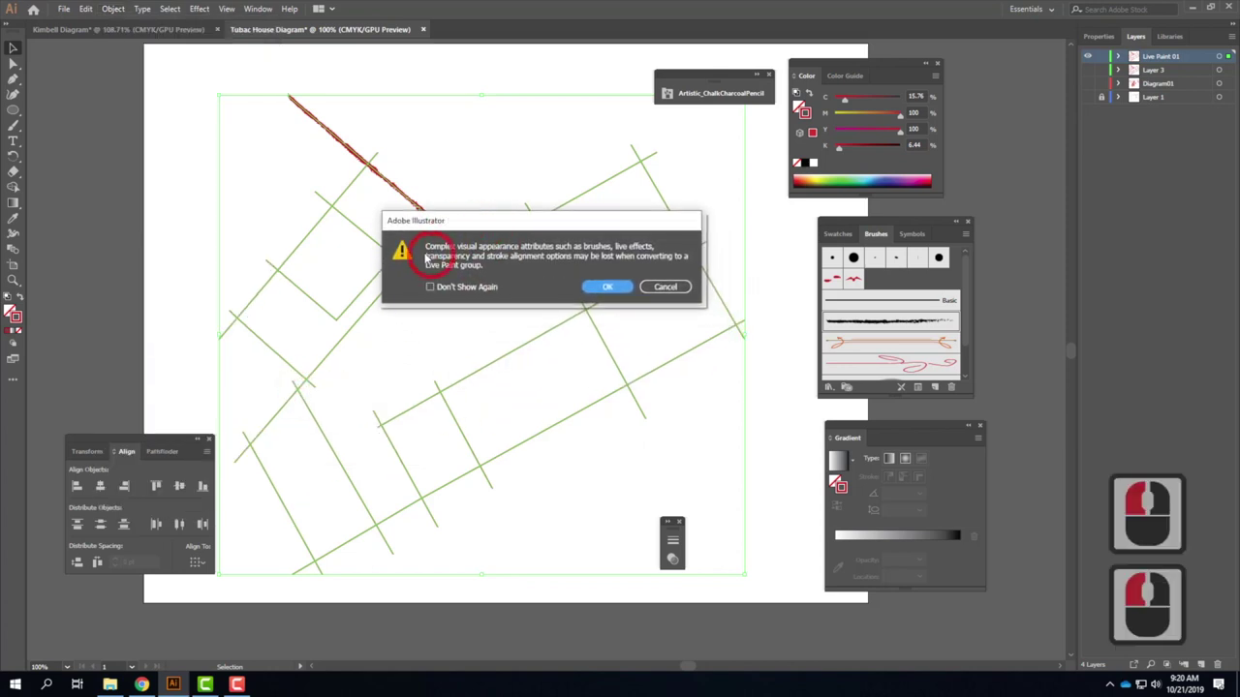
click(607, 288)
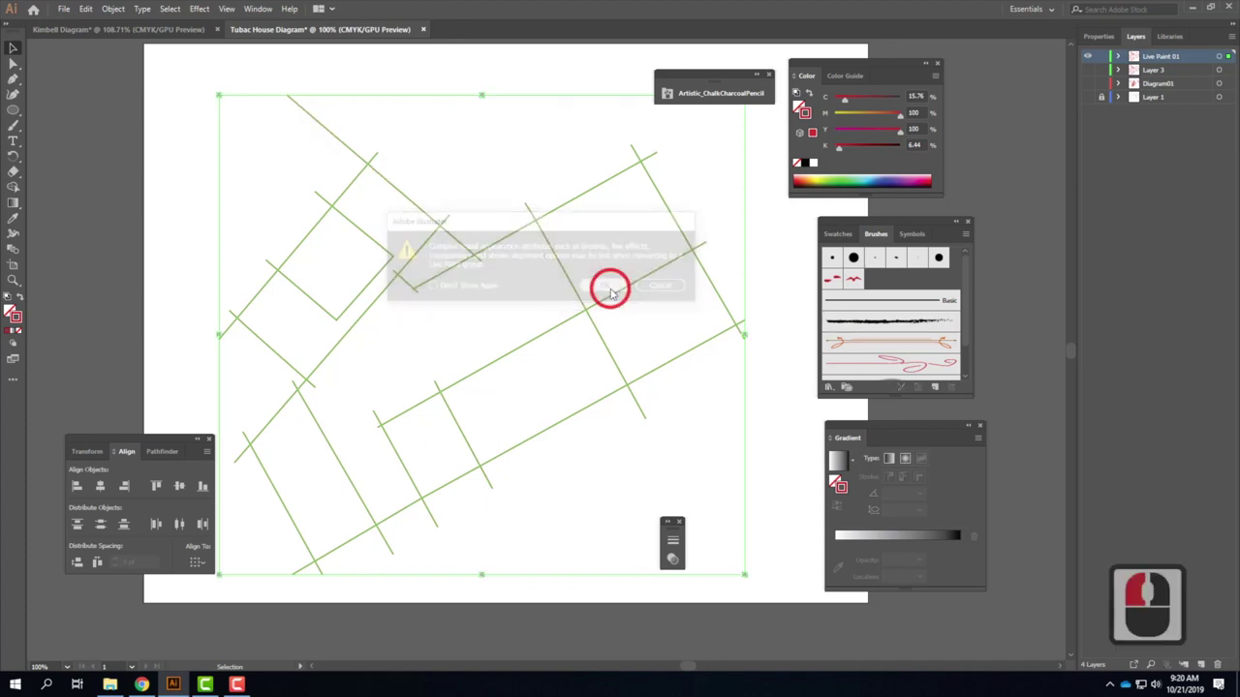
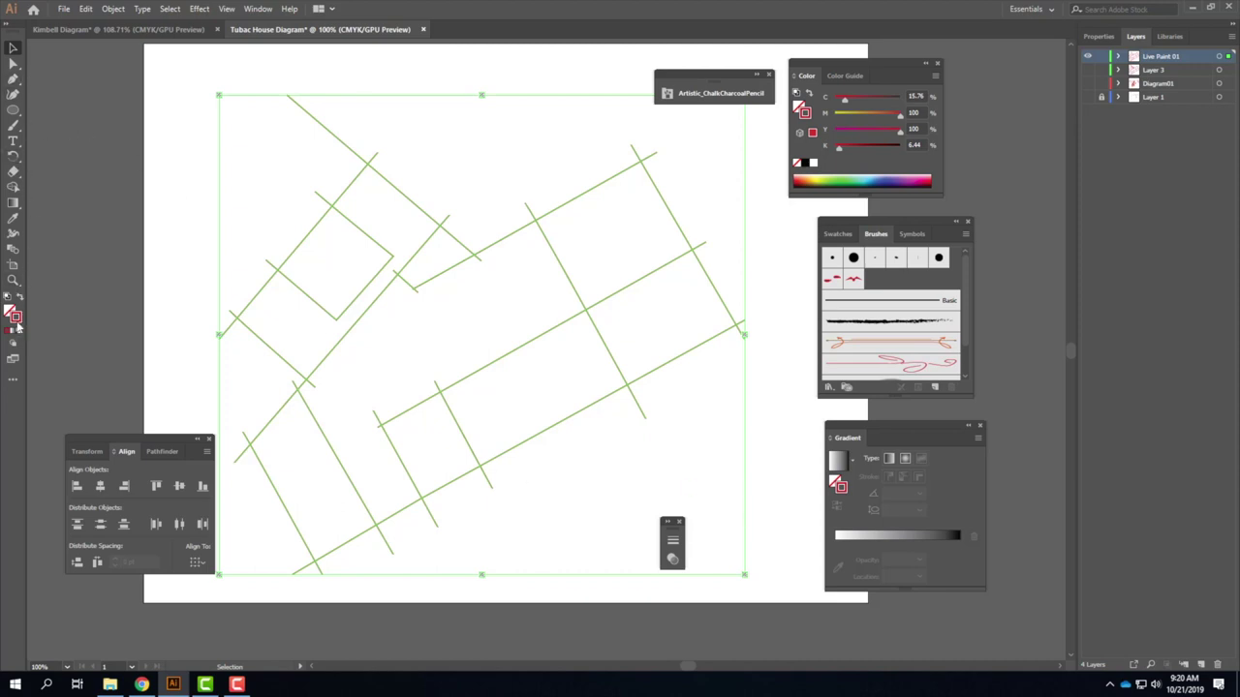
Look through the tool groups and the Live Paint commands for the Live Paint Bucket tool.
click(18, 208)
click(14, 171)
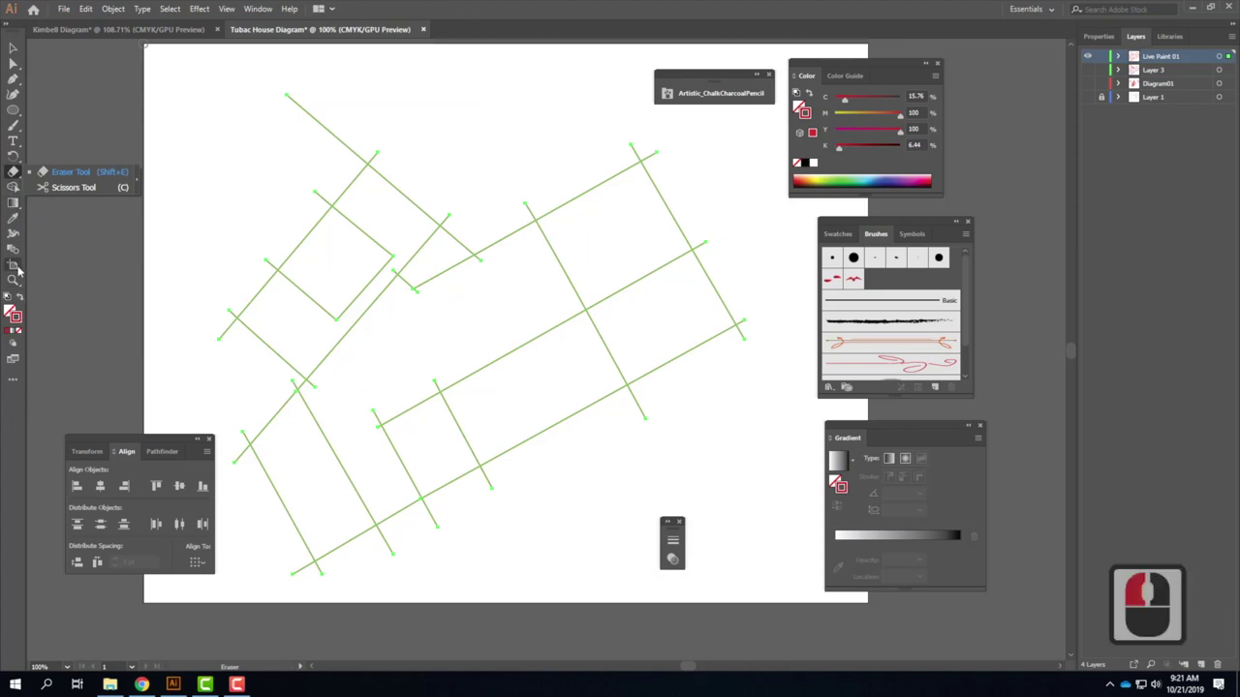
click(14, 187)
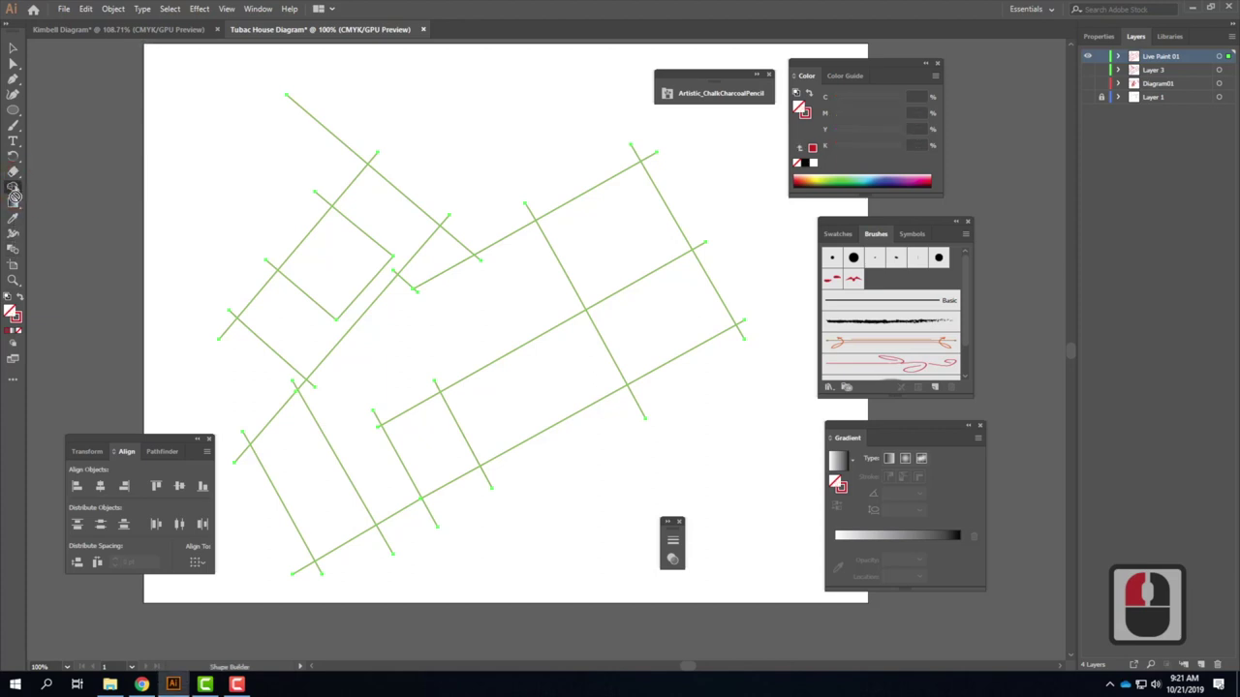
click(13, 202)
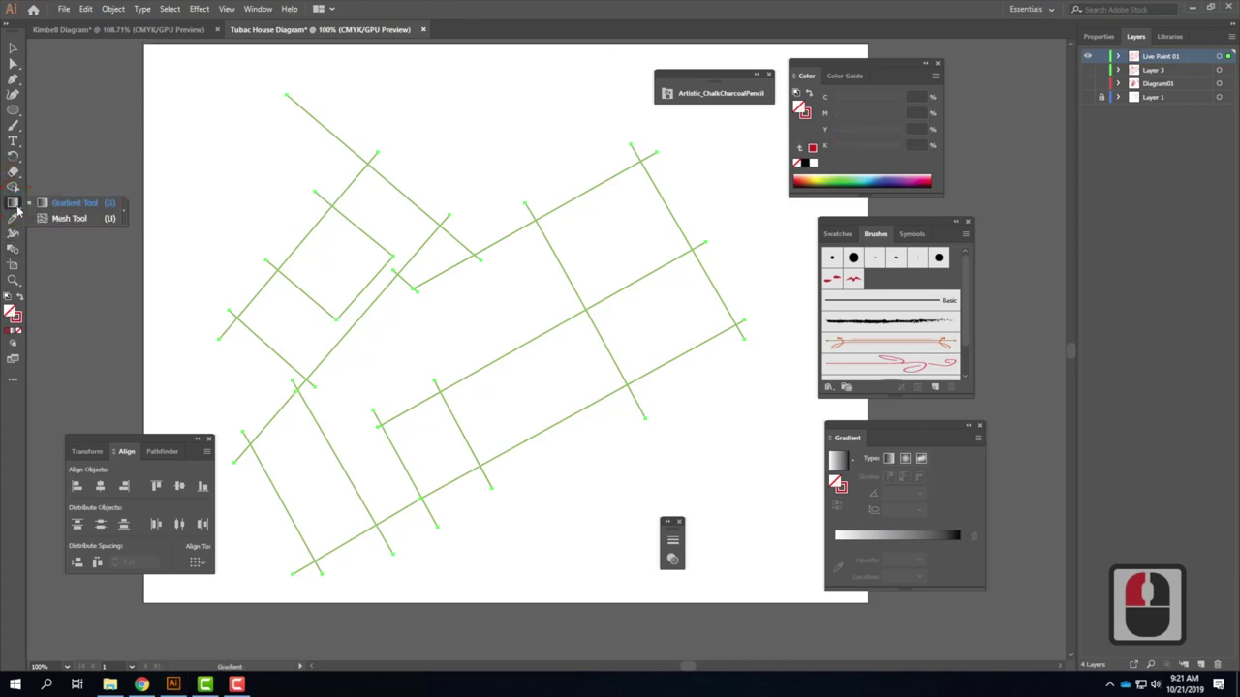
click(11, 392)
click(17, 125)
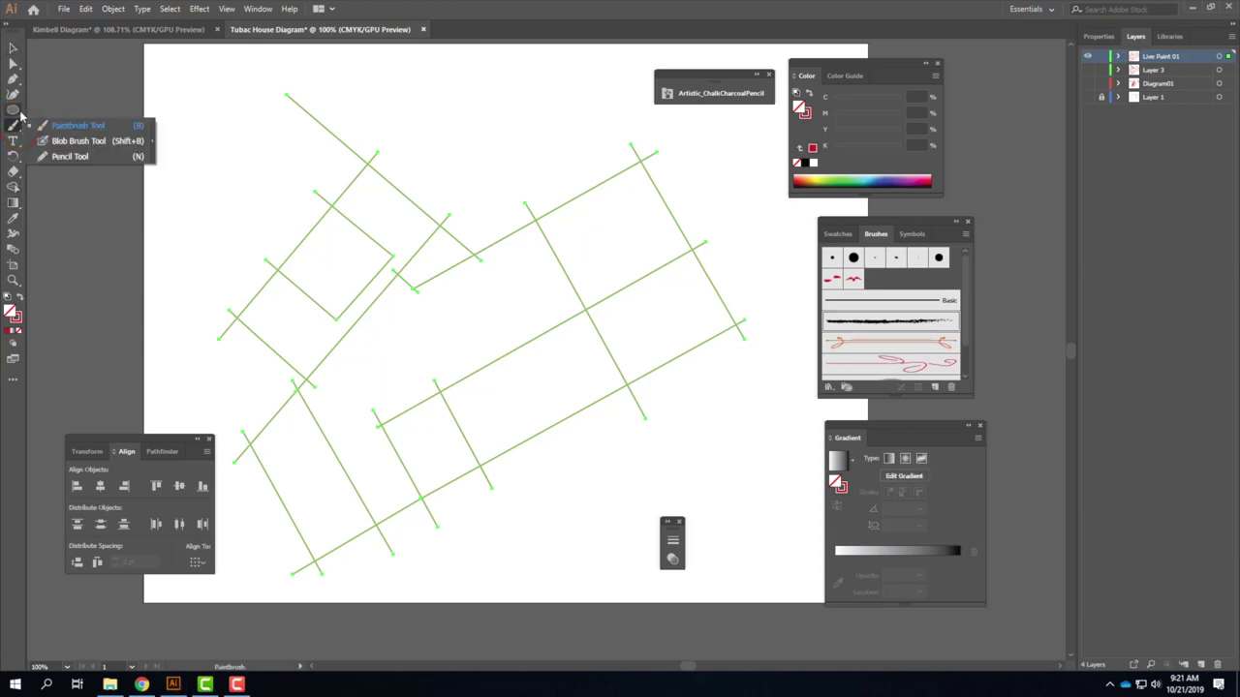
click(17, 81)
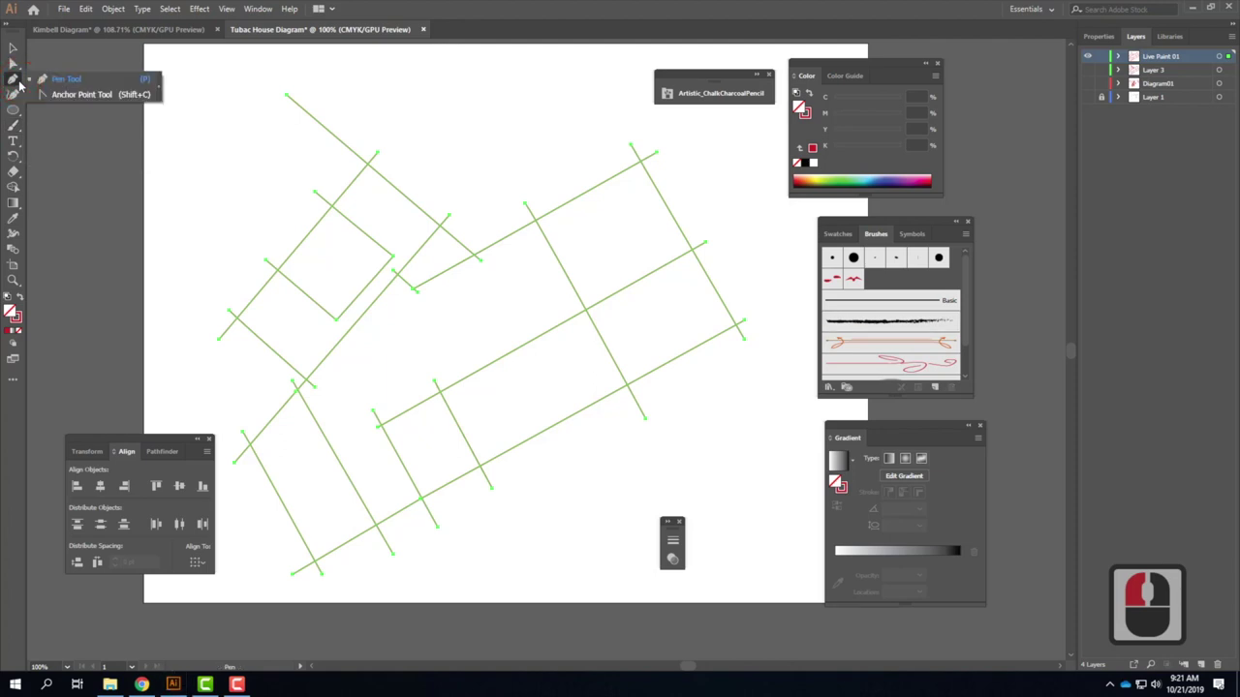
click(19, 82)
click(14, 287)
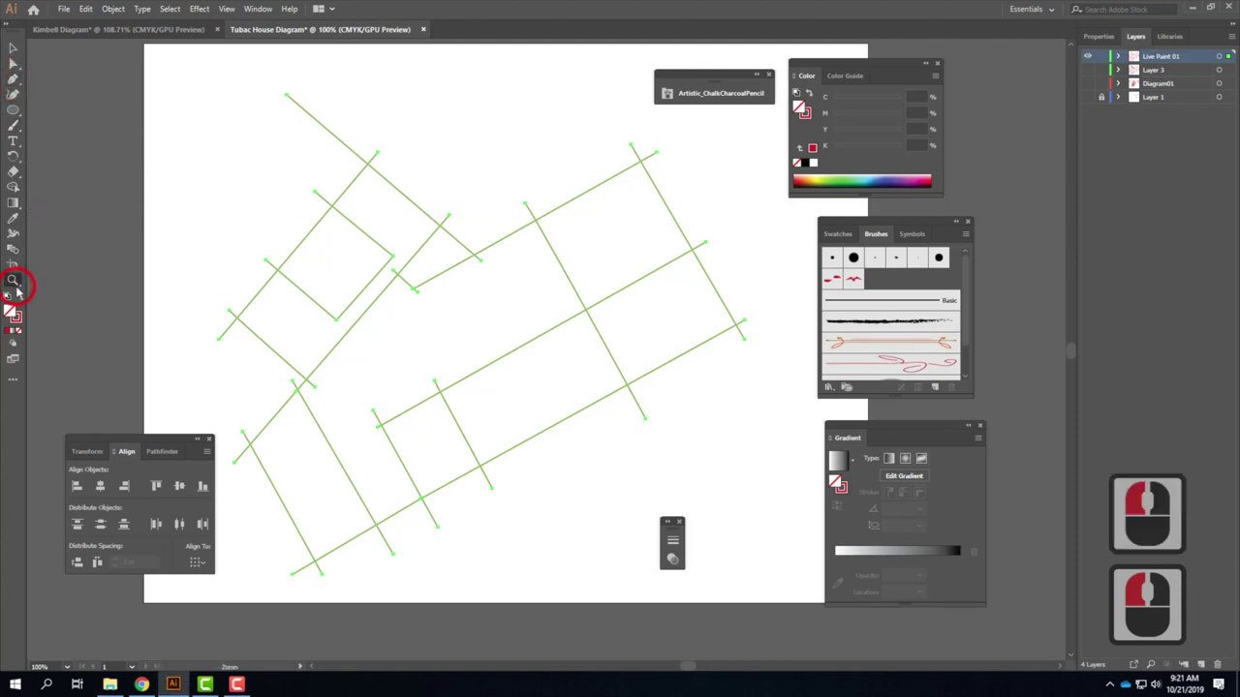
click(113, 7)
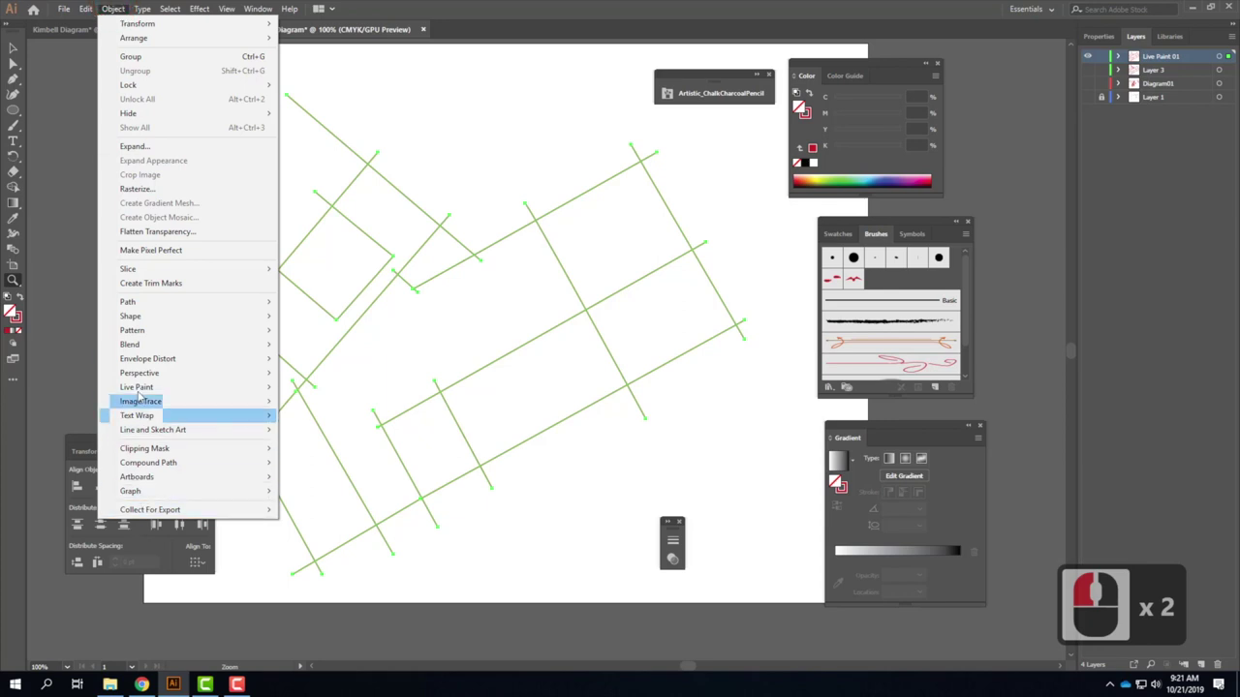
mouse_move(142, 387)
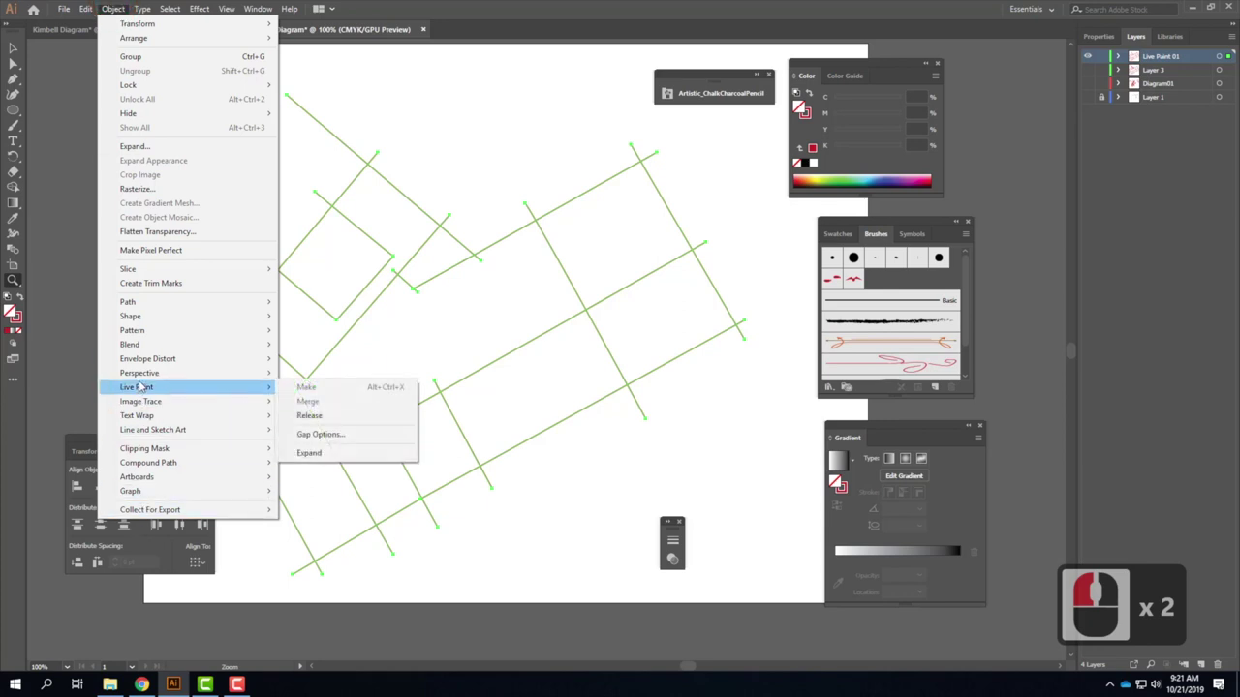
click(174, 8)
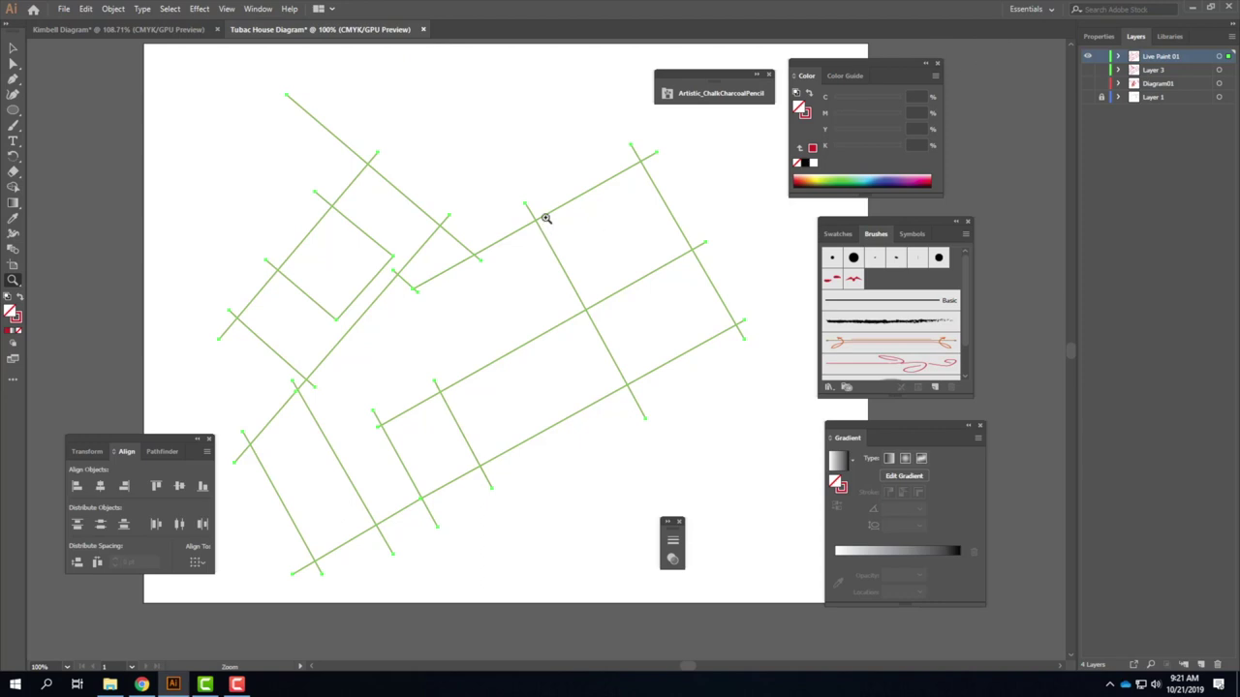
Select the Live Paint group of wall lines and show its properties.
click(13, 47)
click(360, 158)
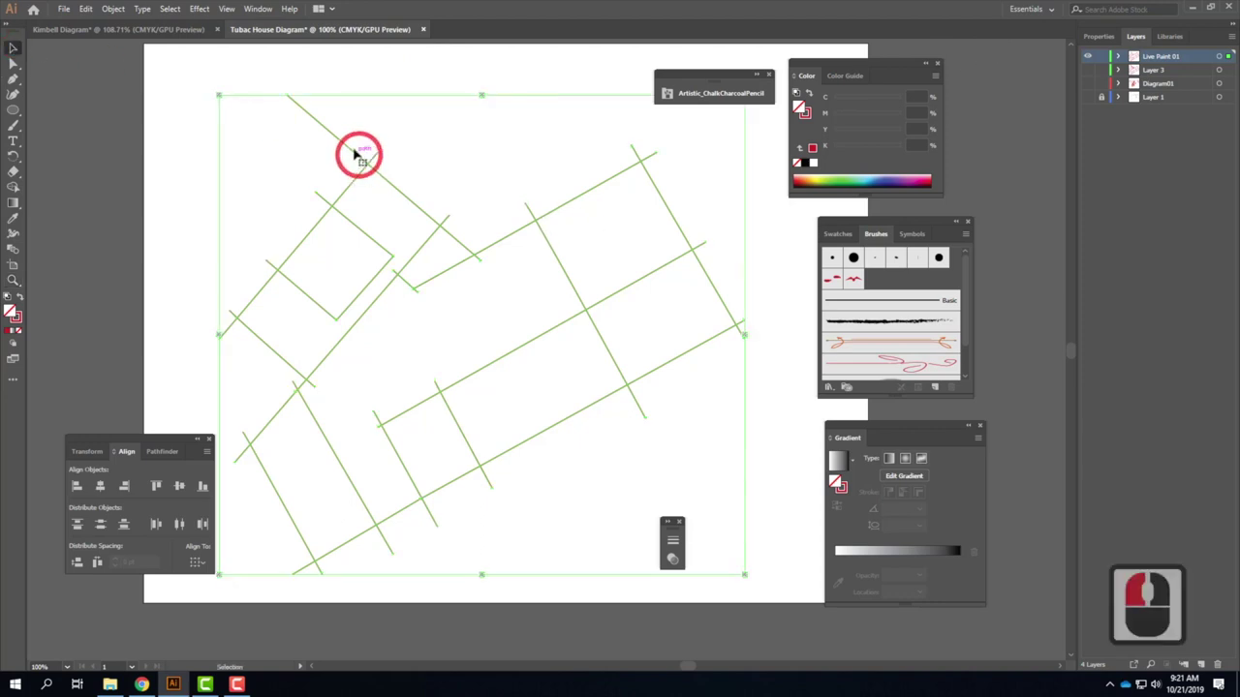
click(1099, 36)
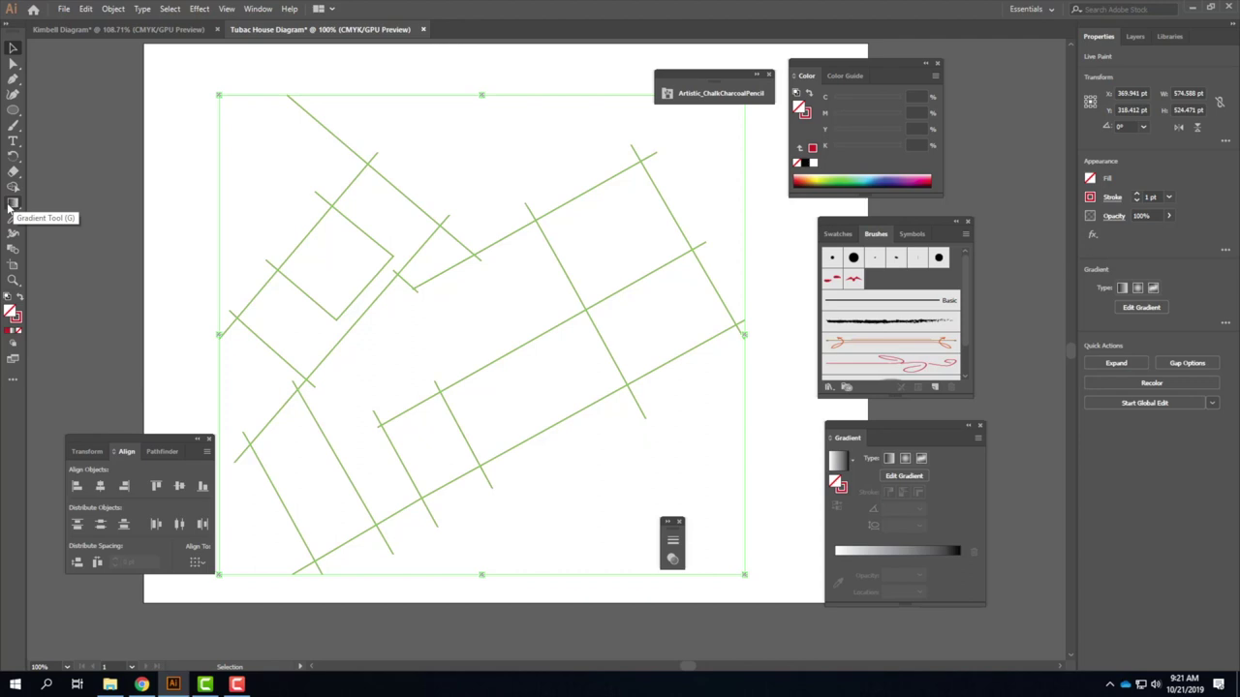
click(13, 204)
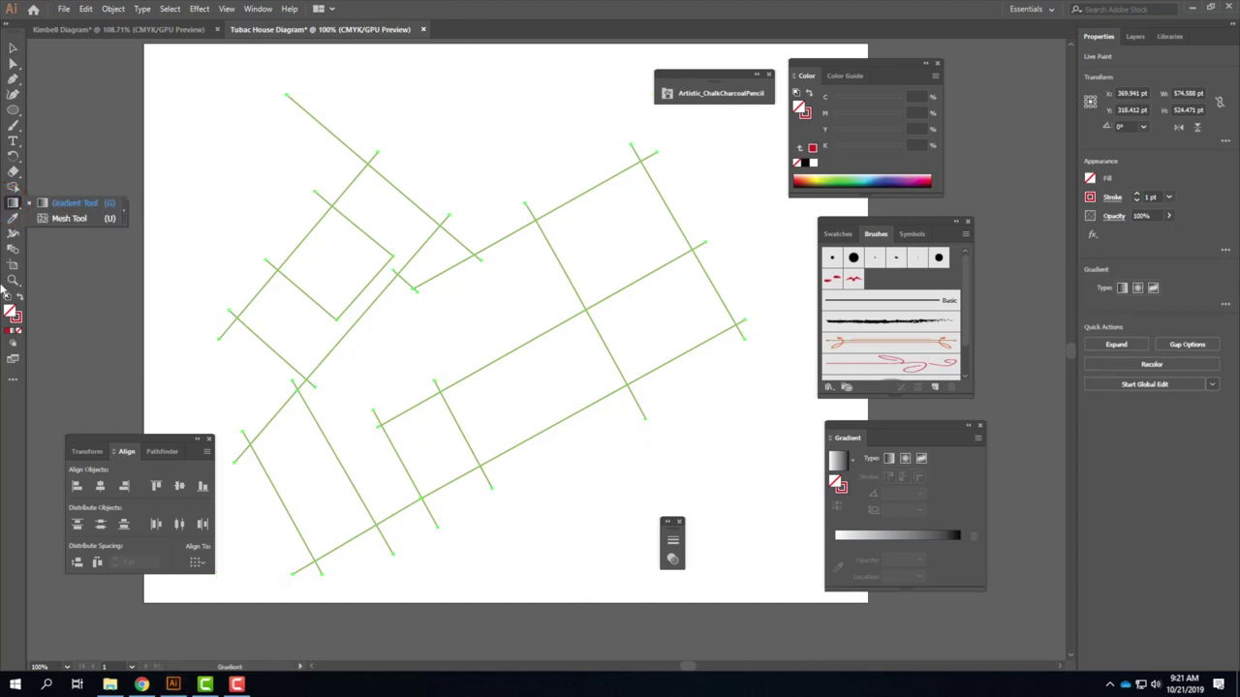
click(4, 290)
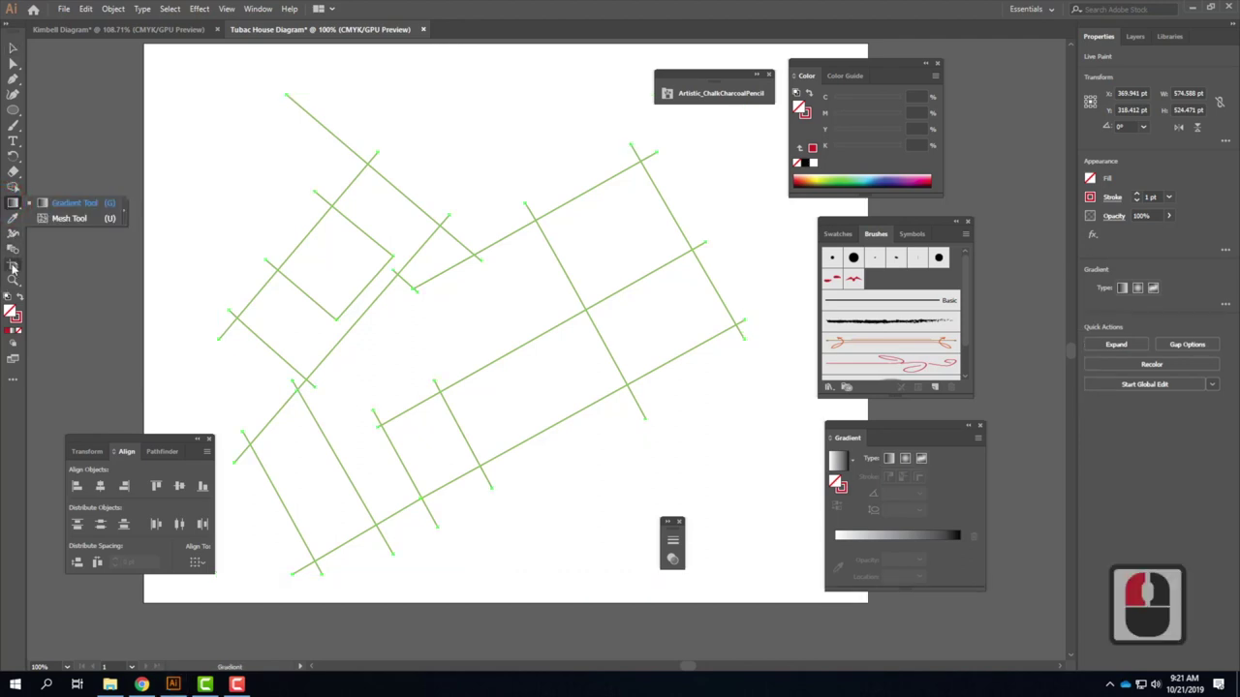
click(12, 111)
click(12, 64)
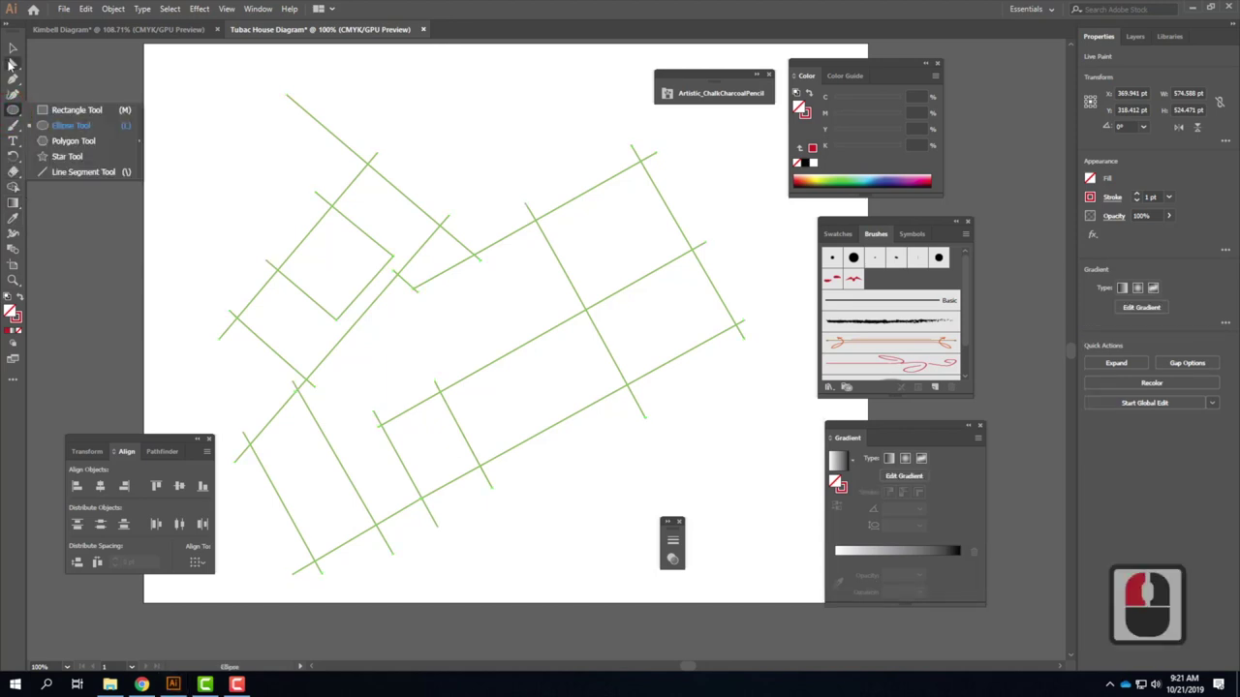
click(12, 80)
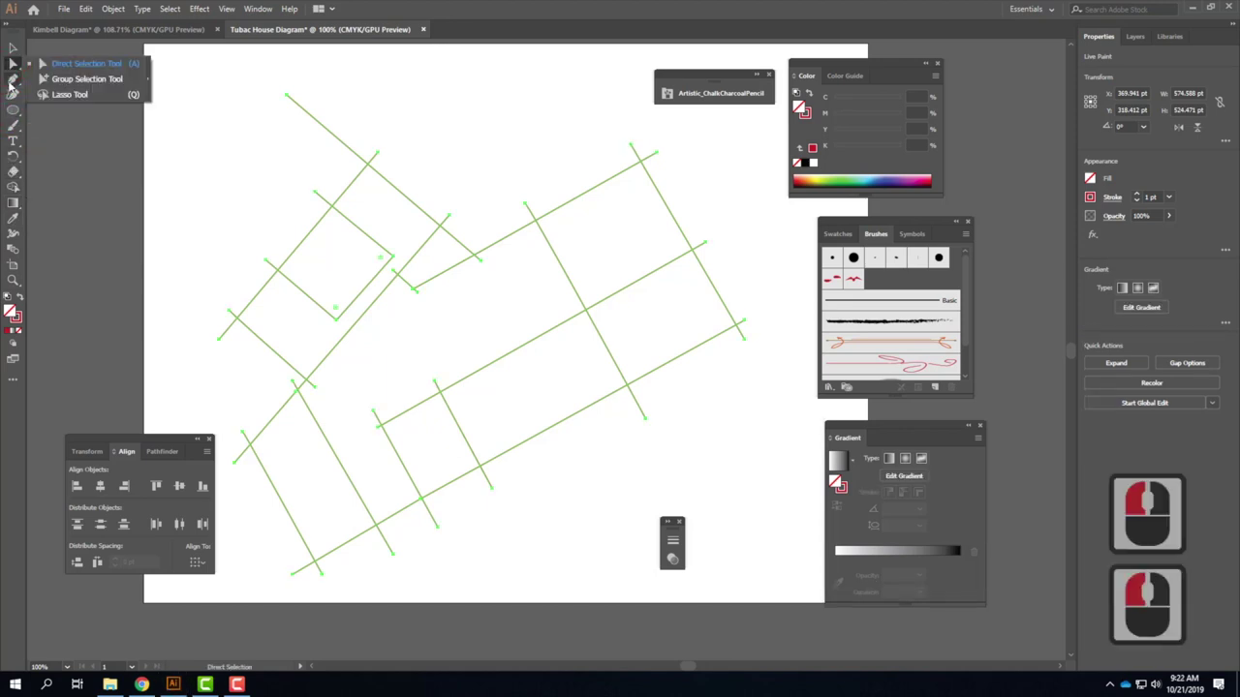
click(11, 107)
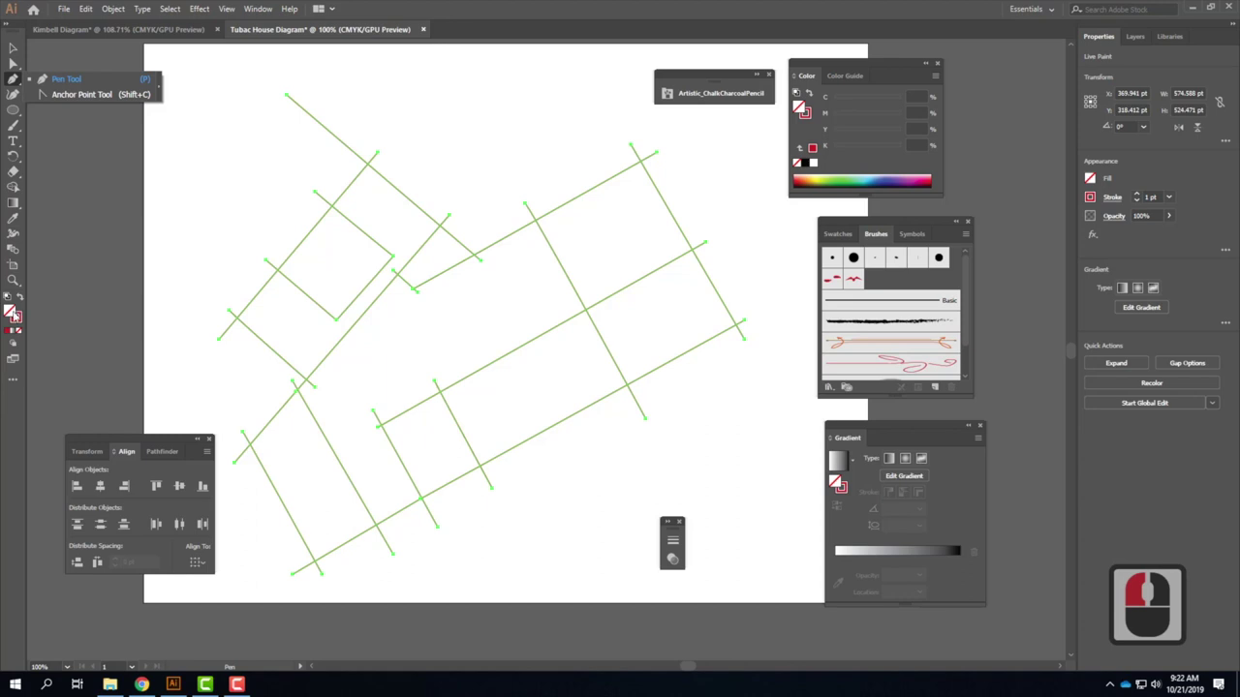
Find the Live Paint Bucket in the full list of tools and add it to the toolbar below the Zoom tool.
click(12, 379)
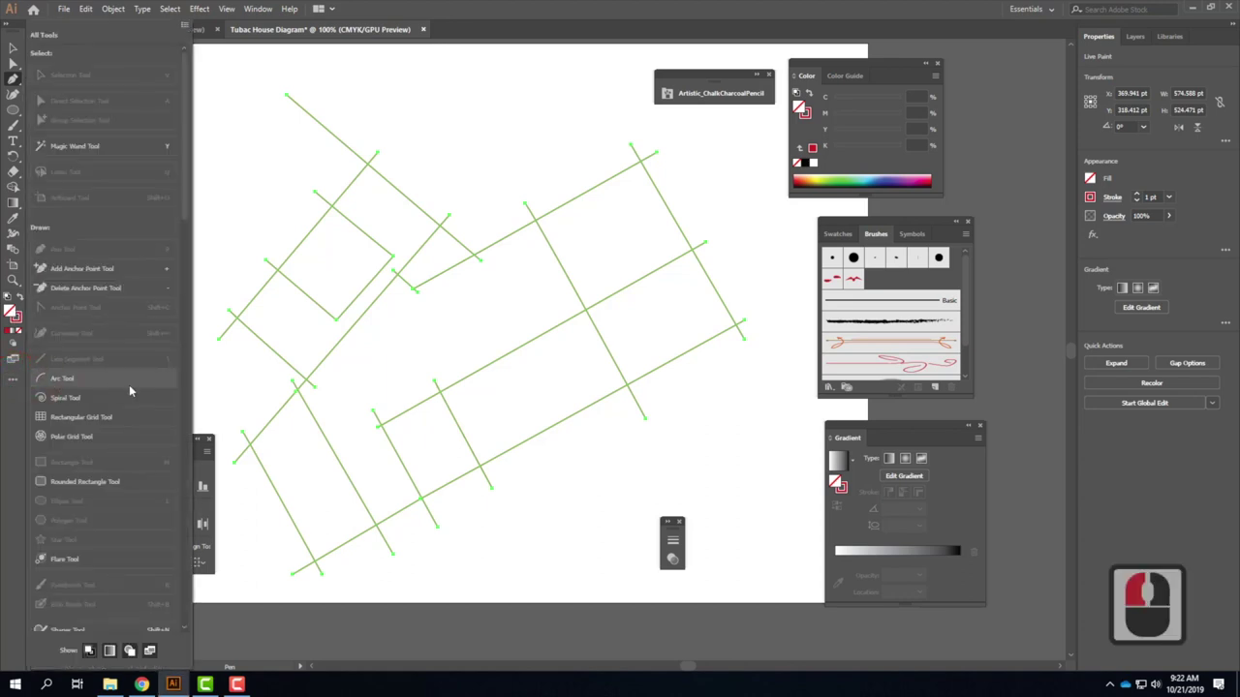
scroll(164, 369, down, 11)
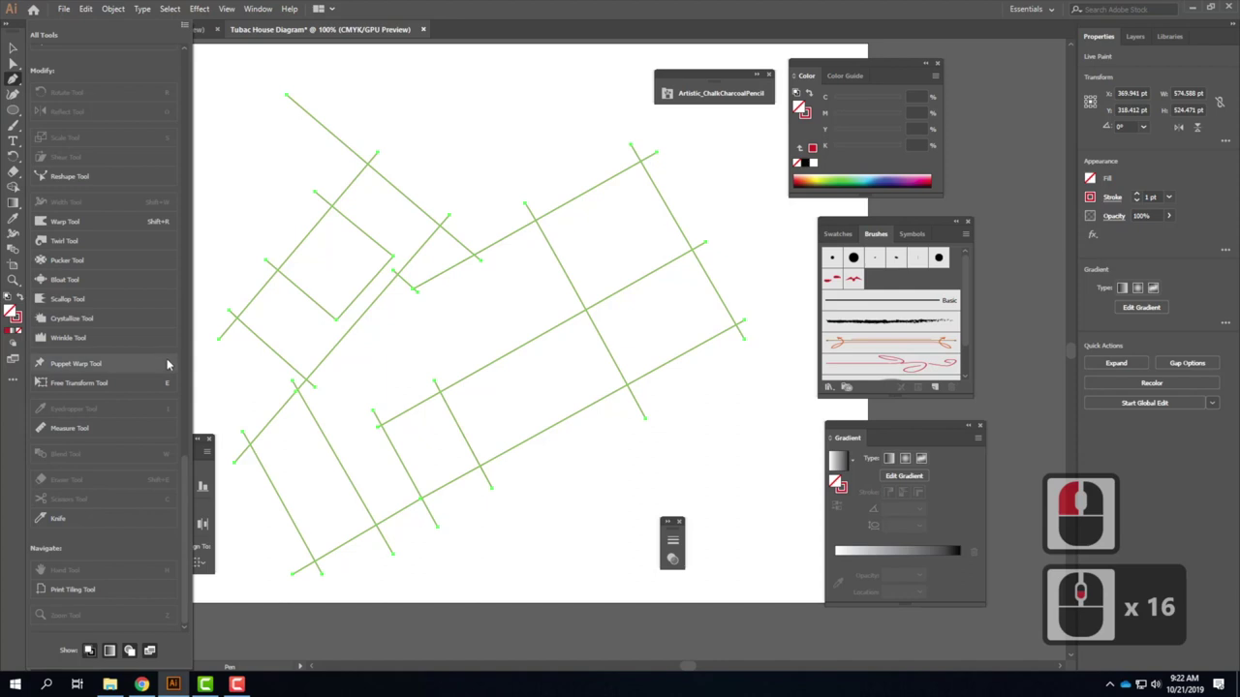
scroll(152, 380, down, 4)
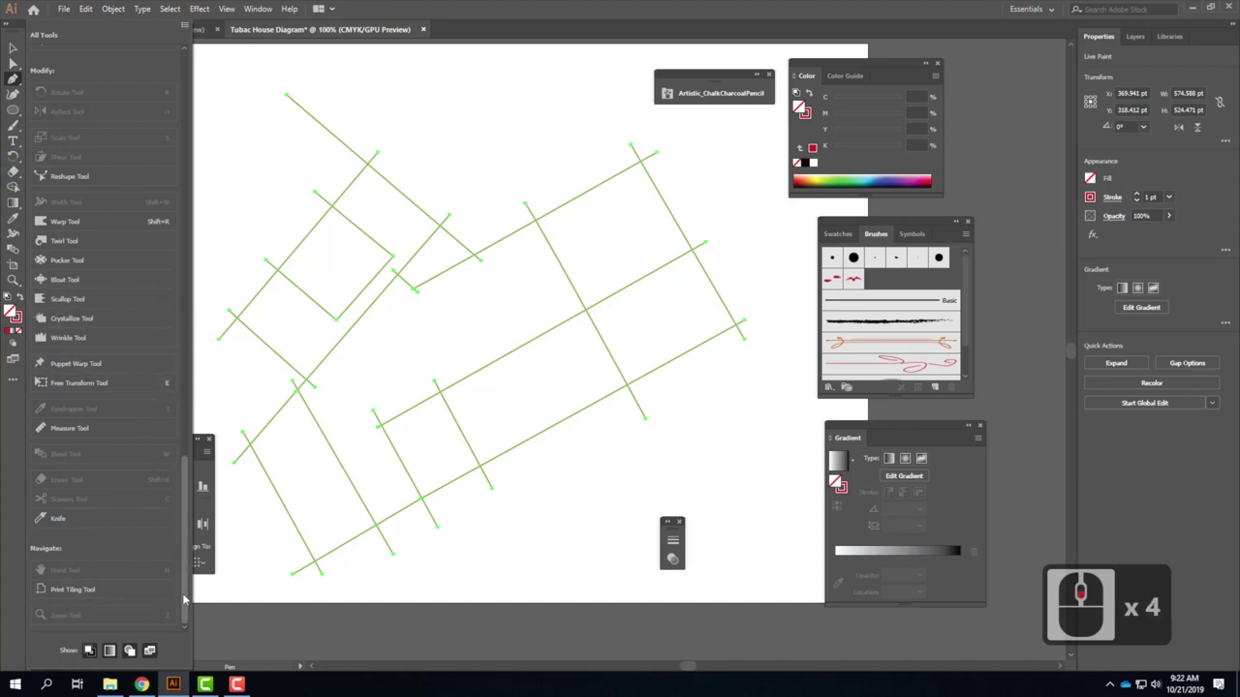
drag(184, 600, 182, 549)
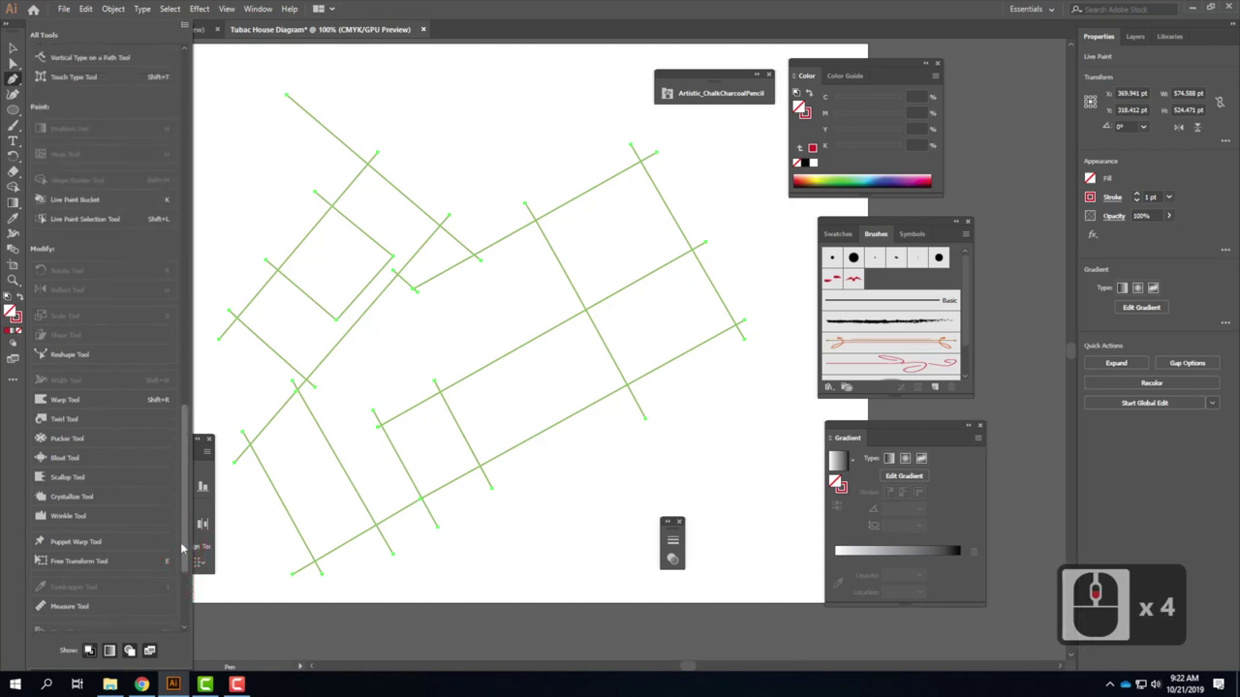
mouse_move(83, 200)
mouse_down()
mouse_move(5, 397)
mouse_move(8, 387)
mouse_up()
click(114, 206)
mouse_move(71, 203)
mouse_down()
mouse_move(26, 202)
mouse_move(22, 259)
mouse_up()
drag(17, 319, 13, 296)
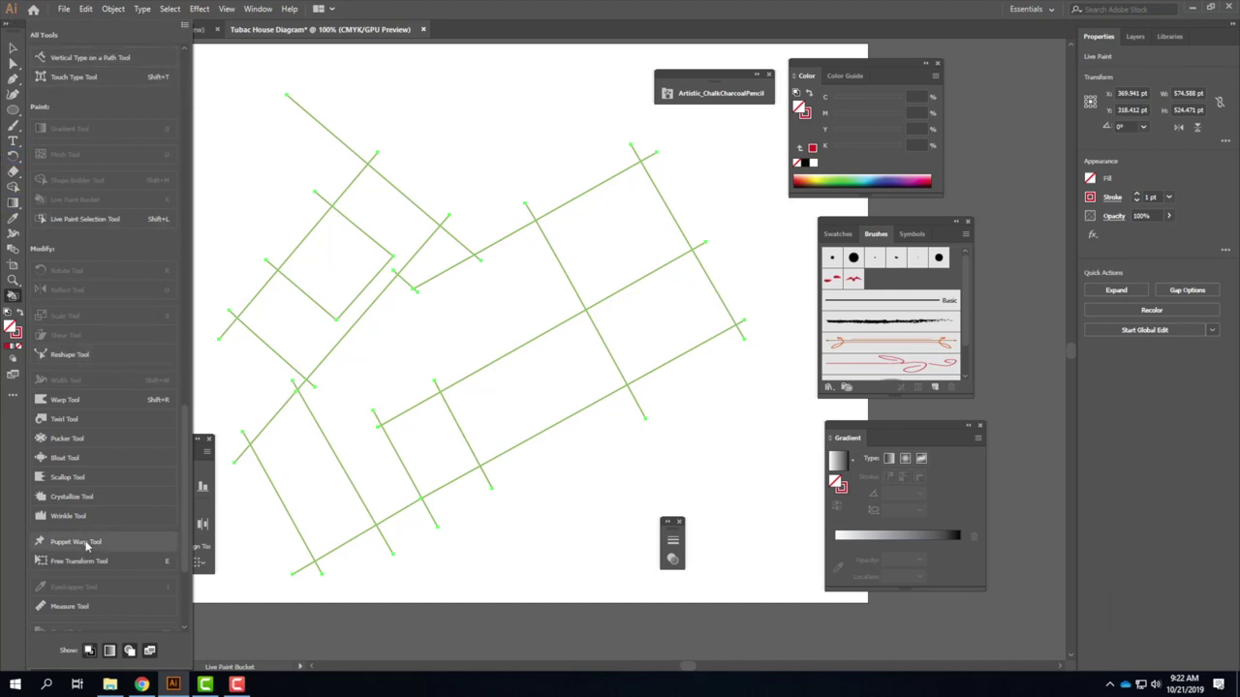
click(184, 26)
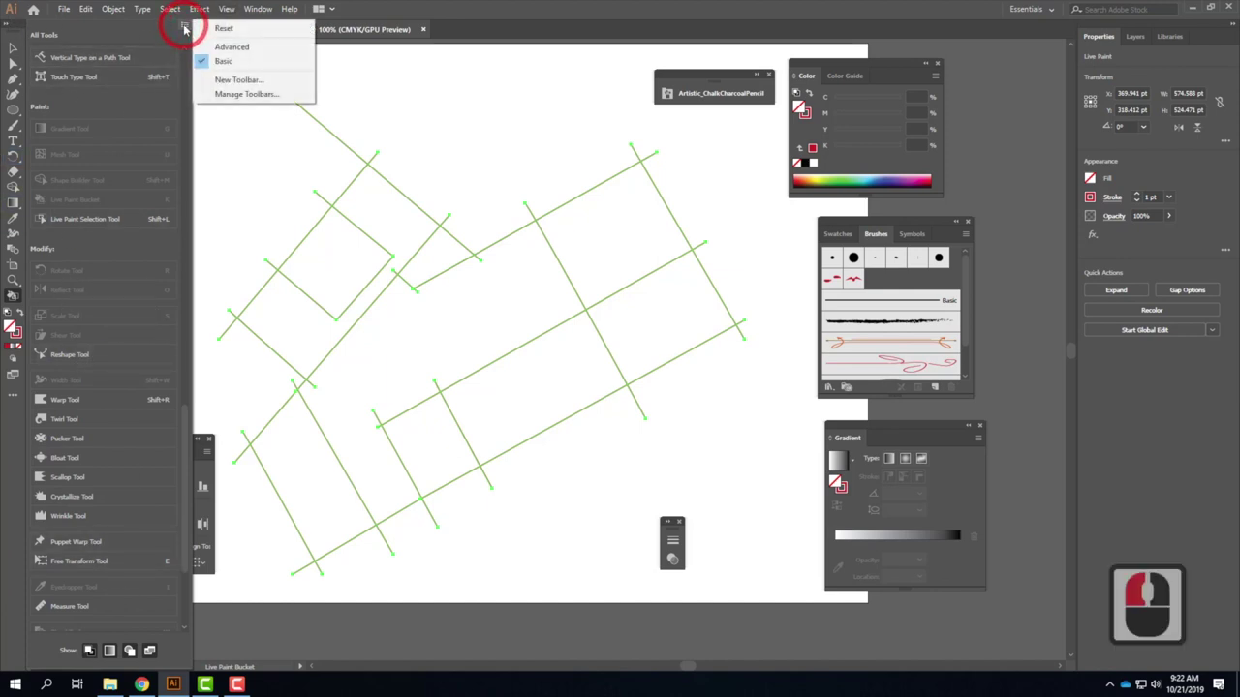
click(50, 27)
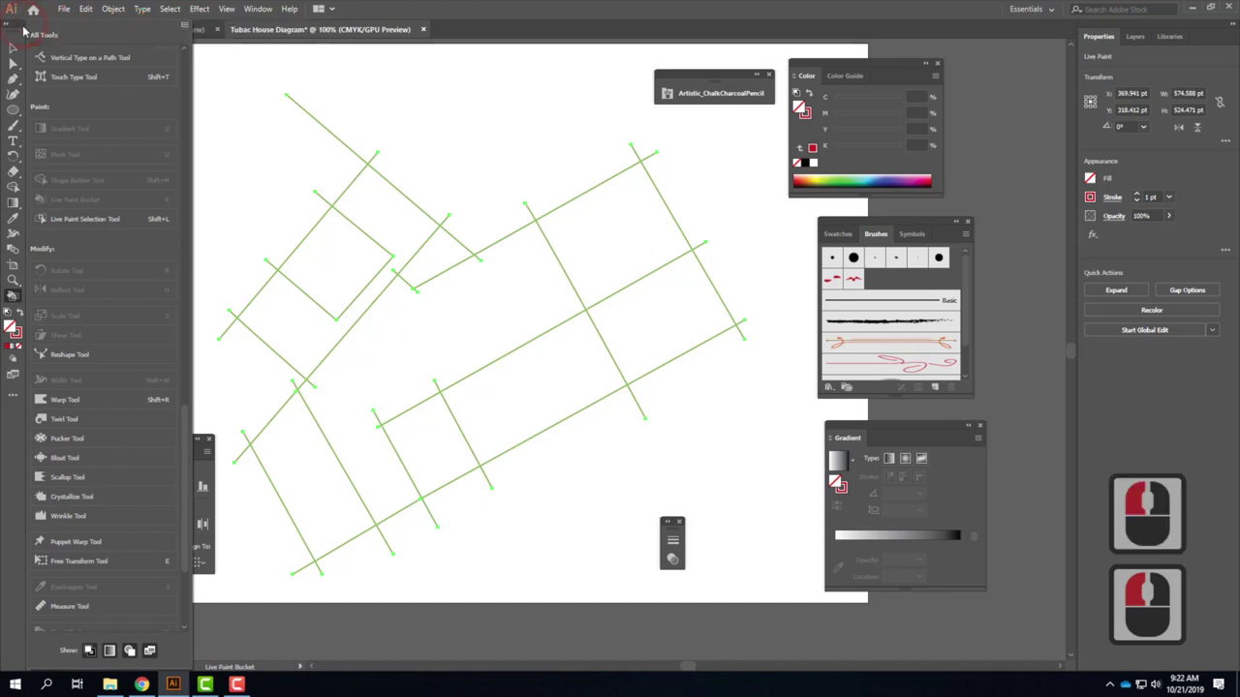
click(7, 29)
click(10, 396)
click(13, 398)
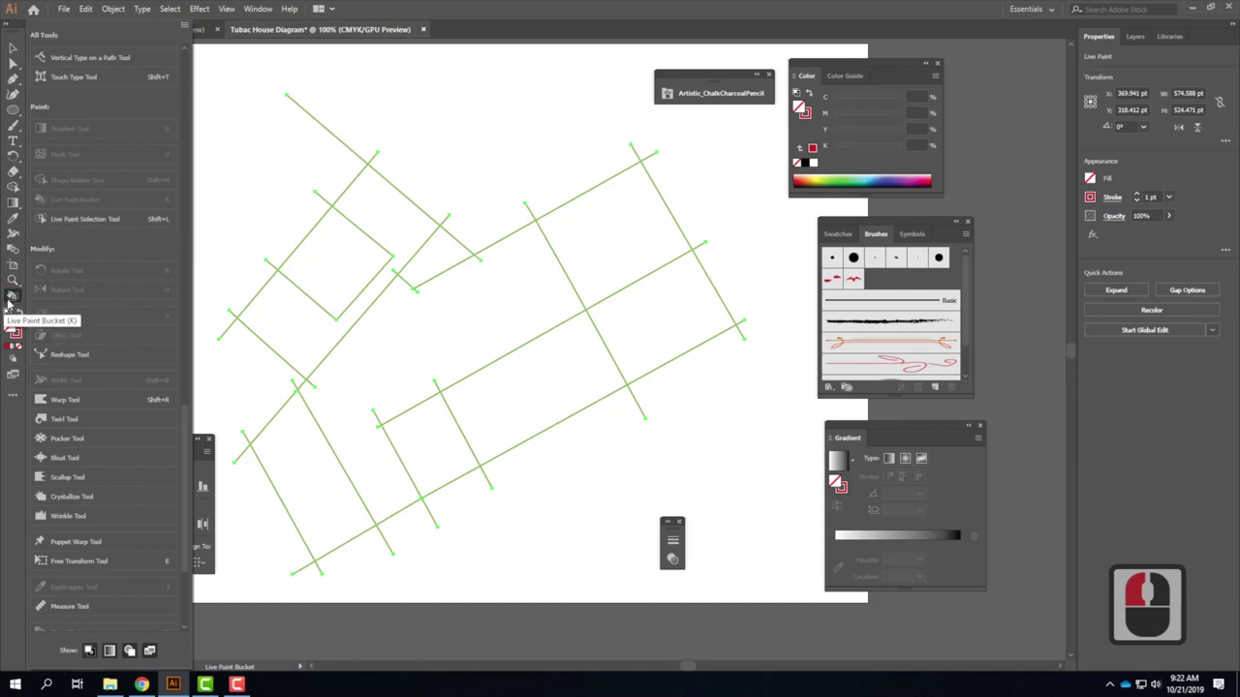
Close the full list of tools, leaving the basic toolbar set unchanged.
click(184, 26)
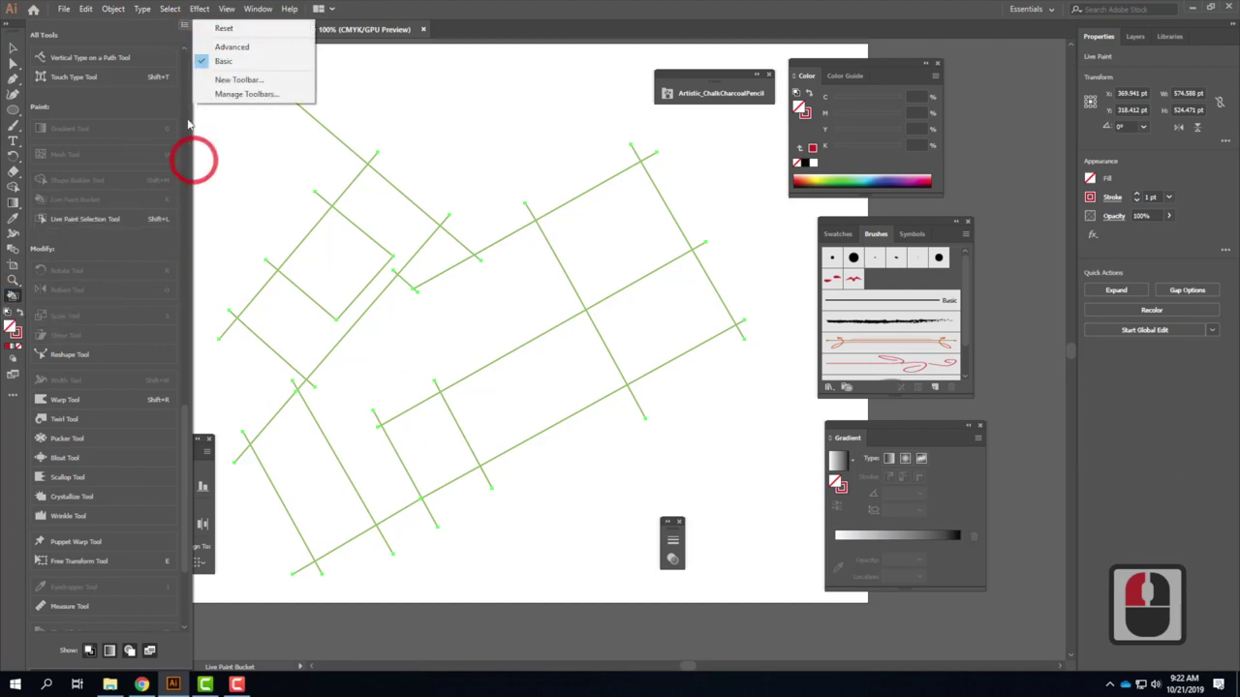
click(165, 34)
click(14, 29)
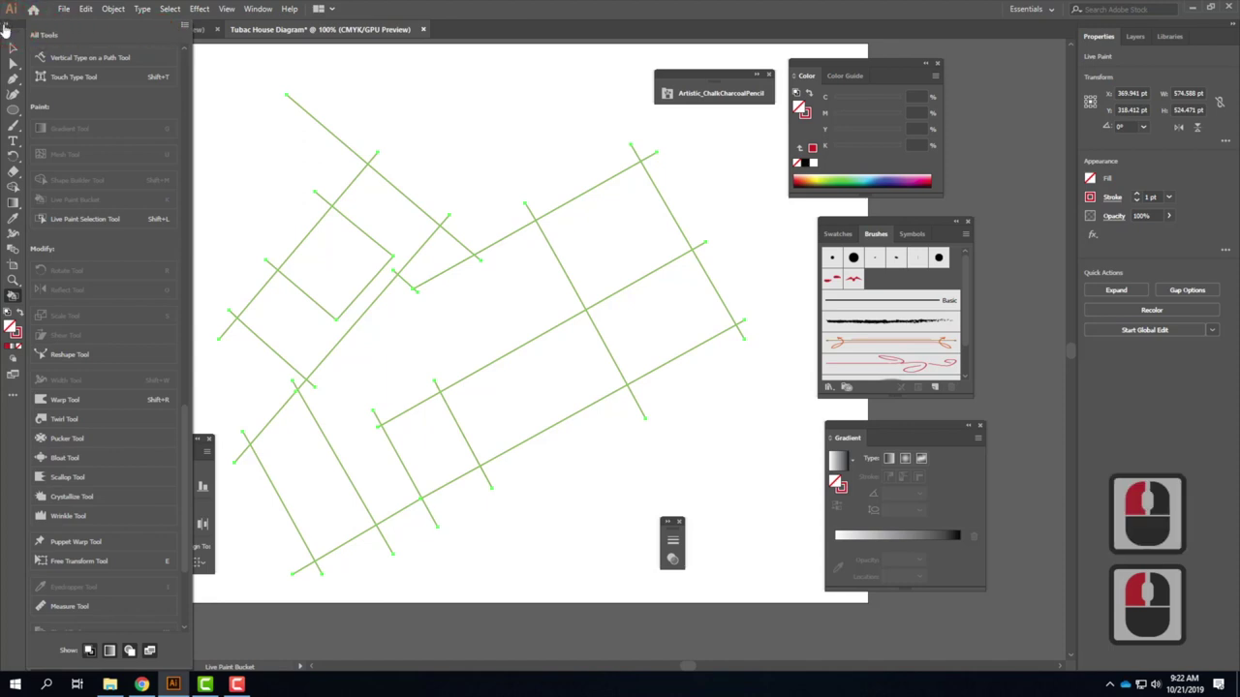
click(19, 31)
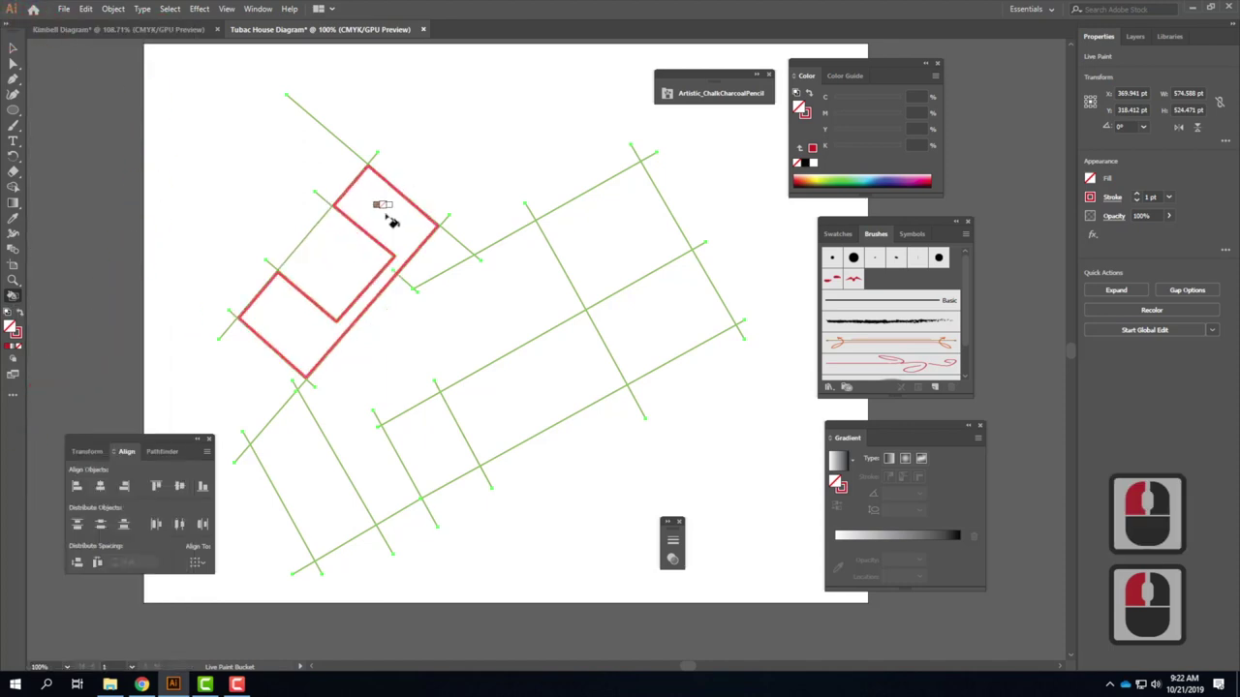
Try to pick a fill colour and paint the area wrapping around the small square in the upper wing.
click(320, 327)
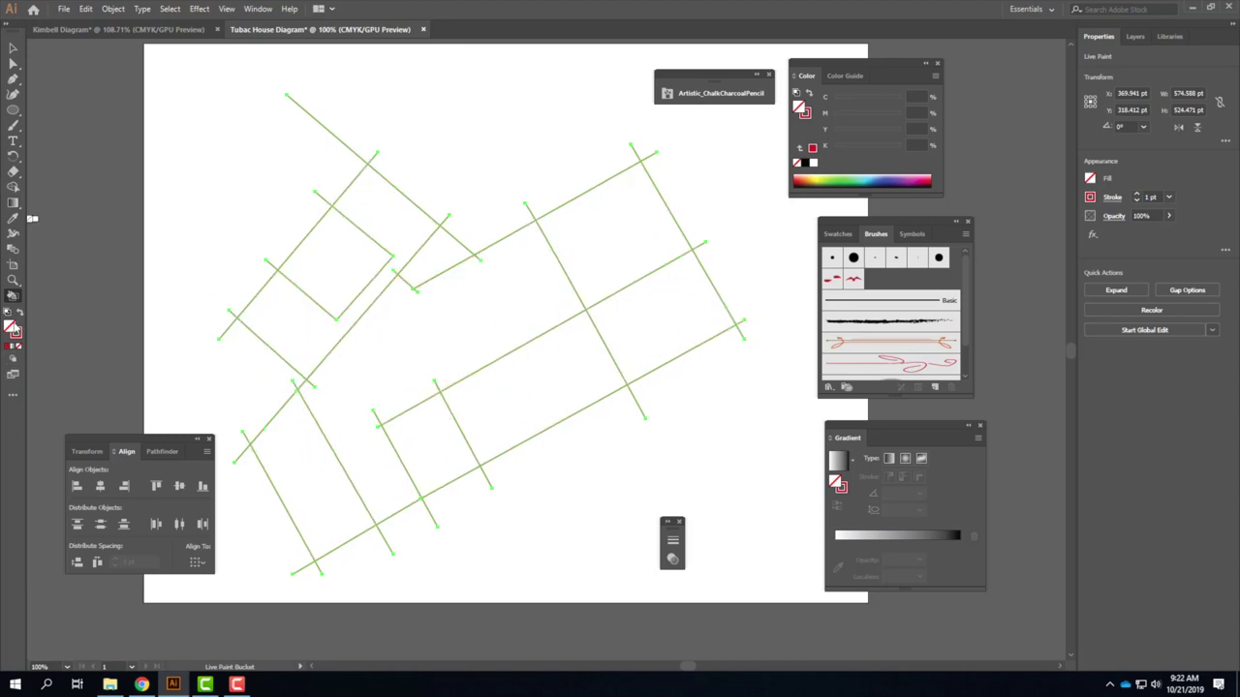
double_click(12, 327)
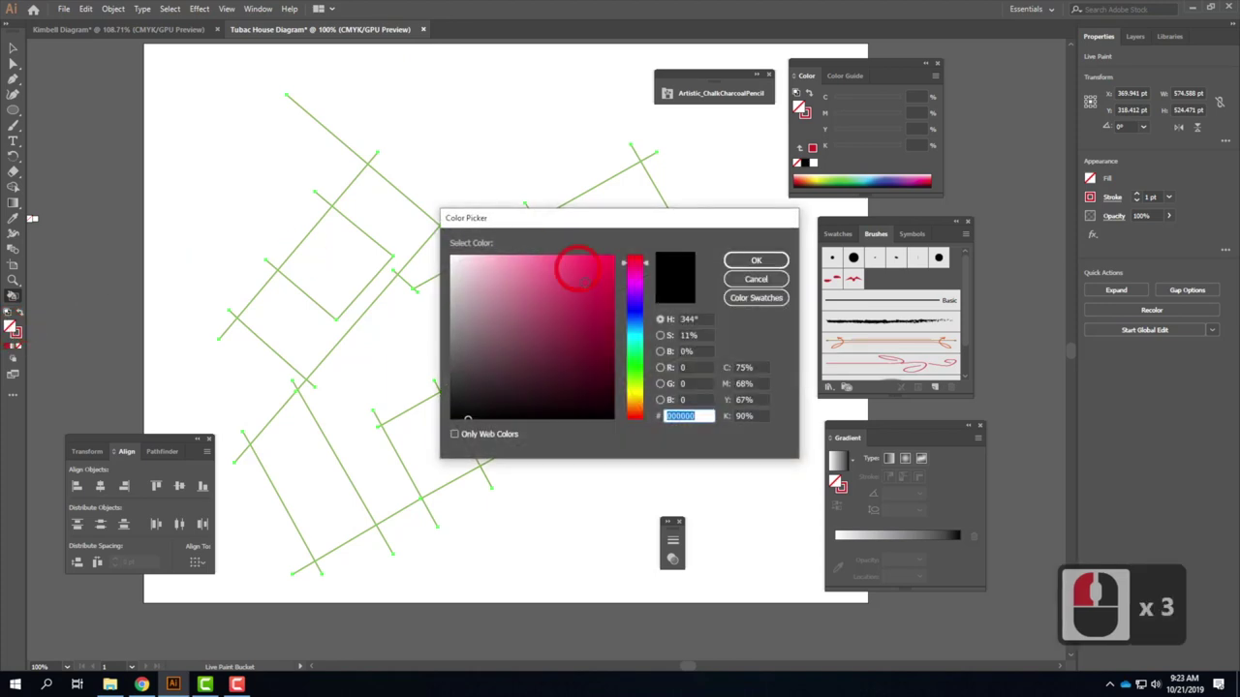
click(756, 259)
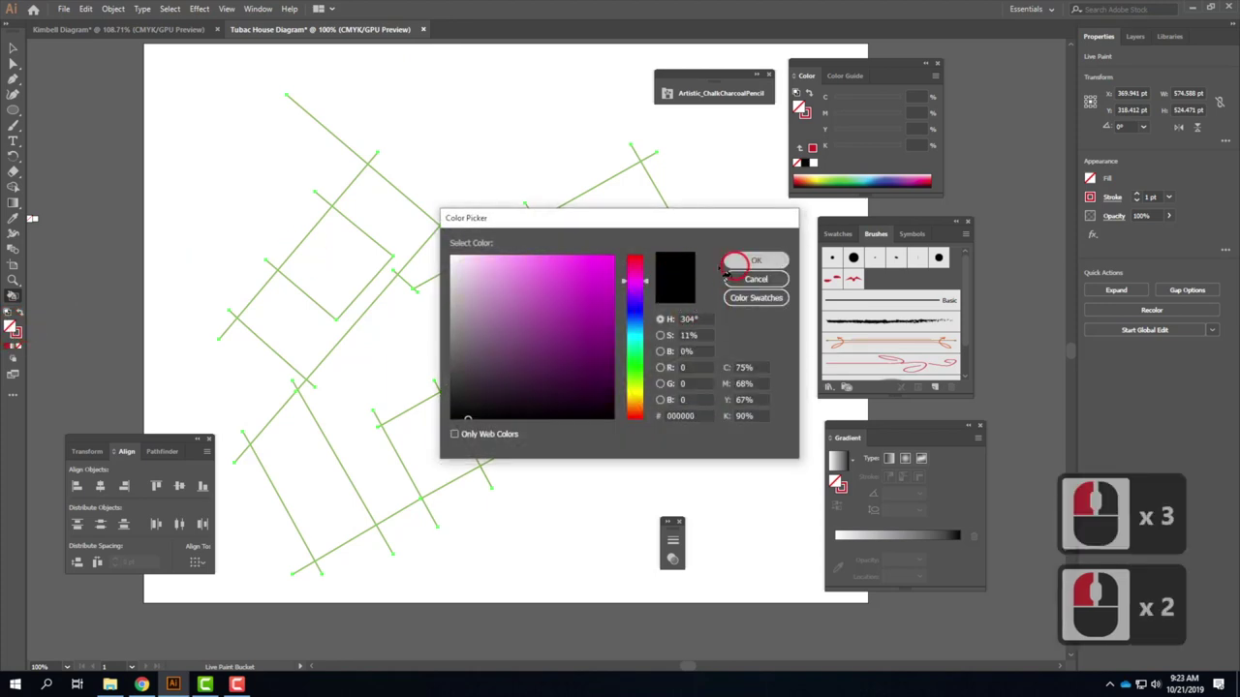
click(355, 306)
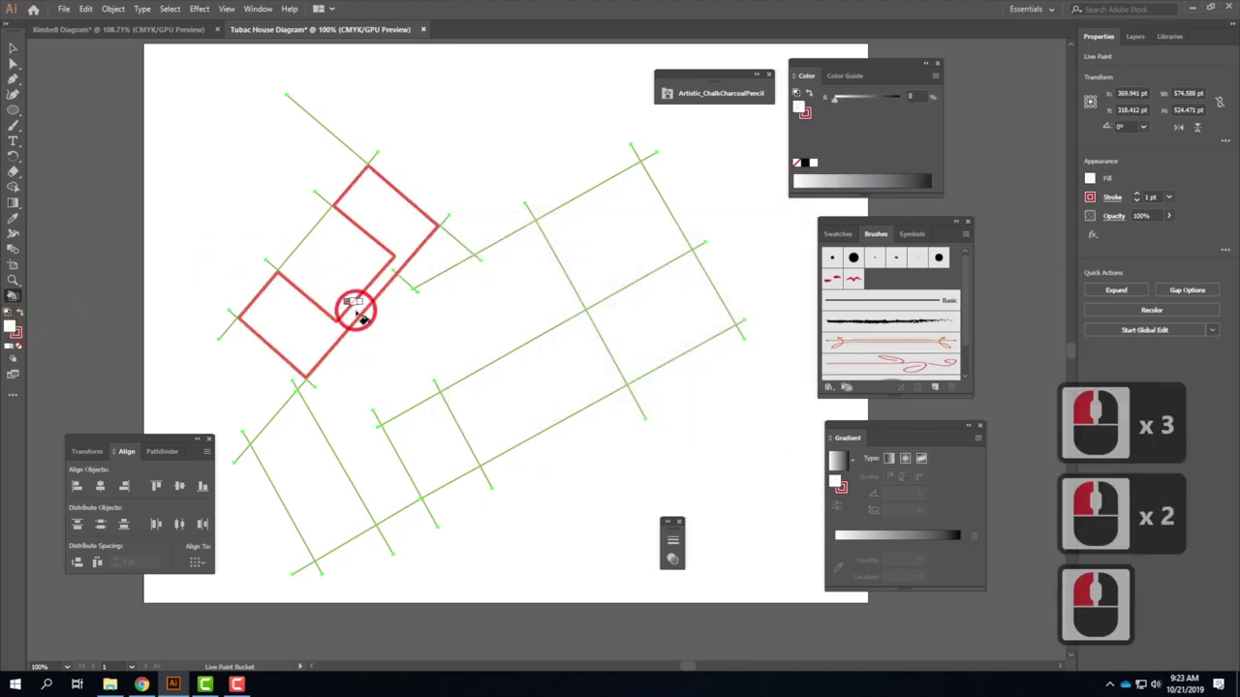
Swap the fill and stroke colours, set the fill to magenta C123B6, and paint the small square in the upper wing.
click(19, 314)
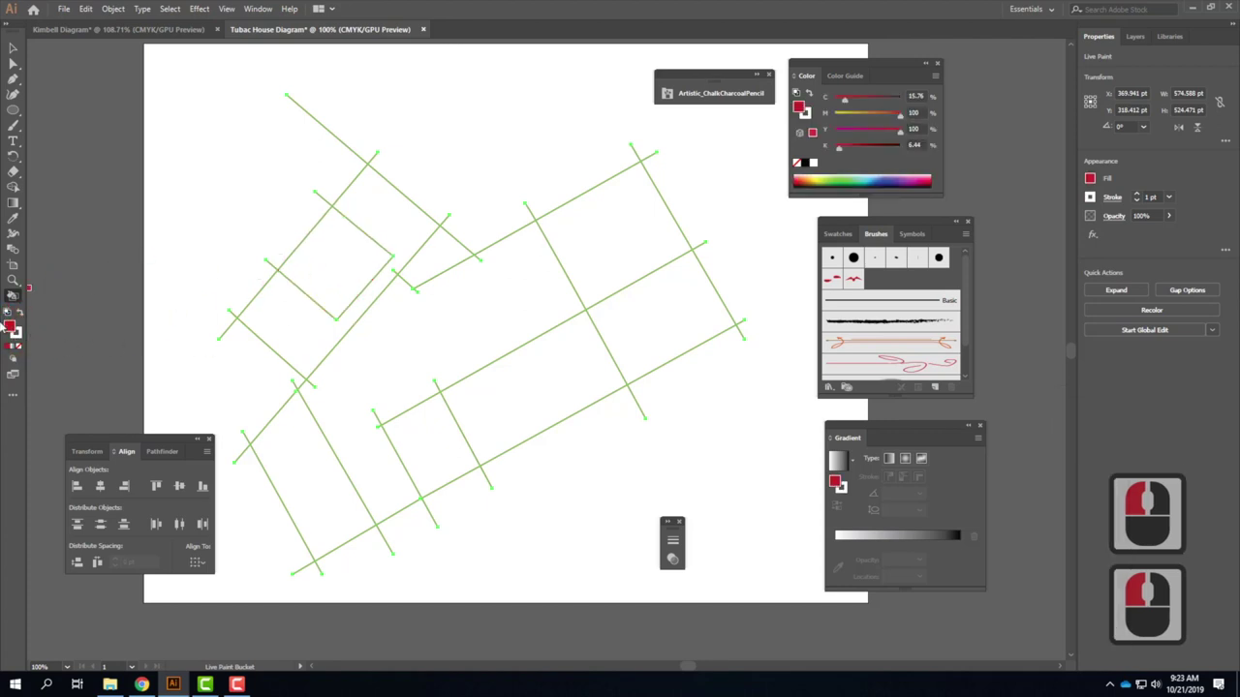
double_click(9, 327)
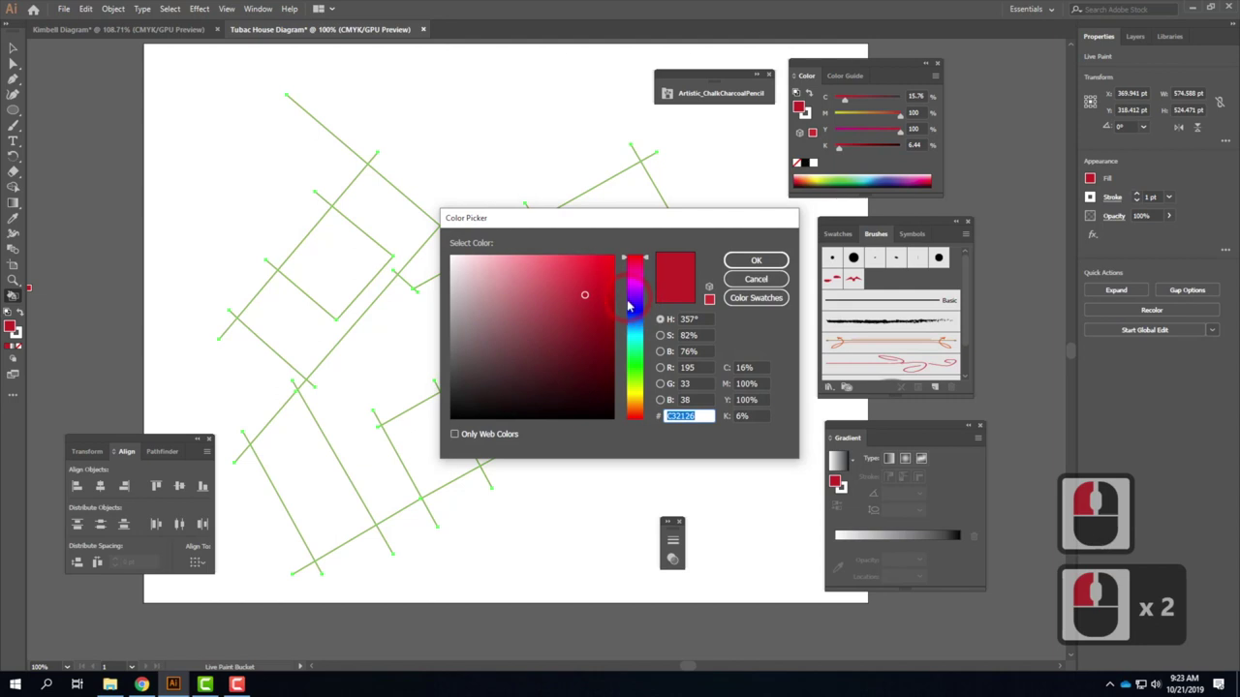
click(634, 280)
click(759, 263)
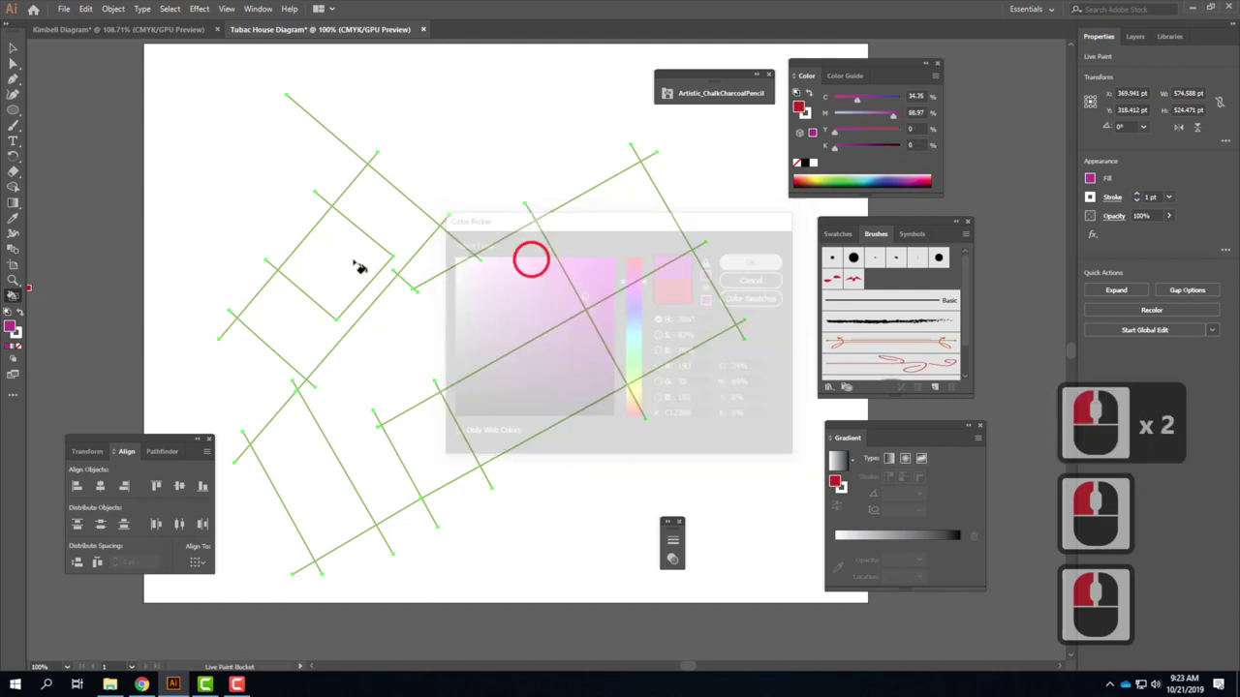
click(343, 264)
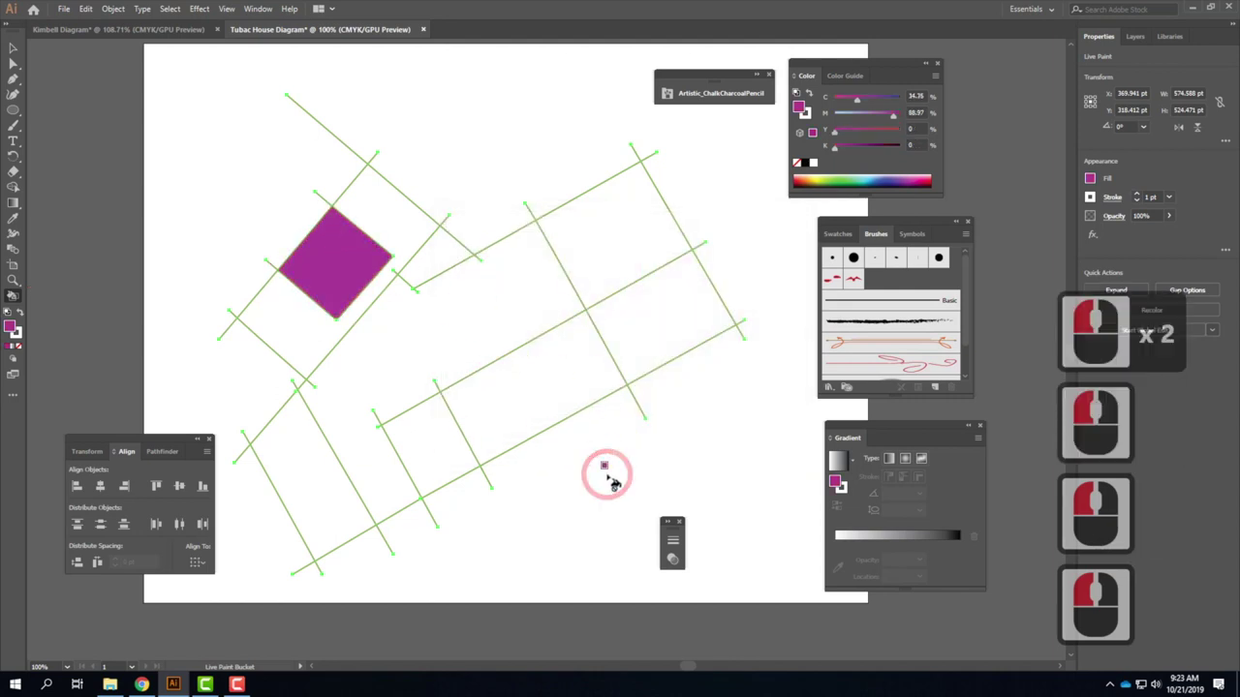
Set the fill to green 25BF30 and paint the area wrapping around the magenta square.
double_click(10, 328)
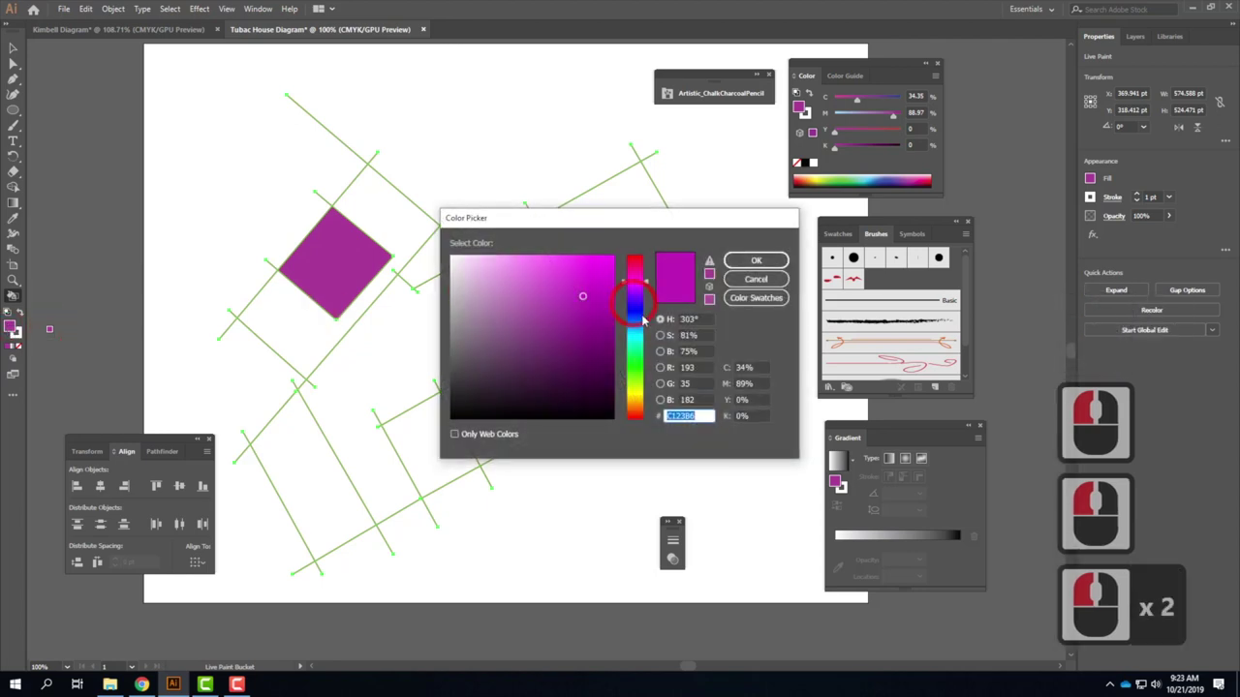
click(635, 365)
click(755, 261)
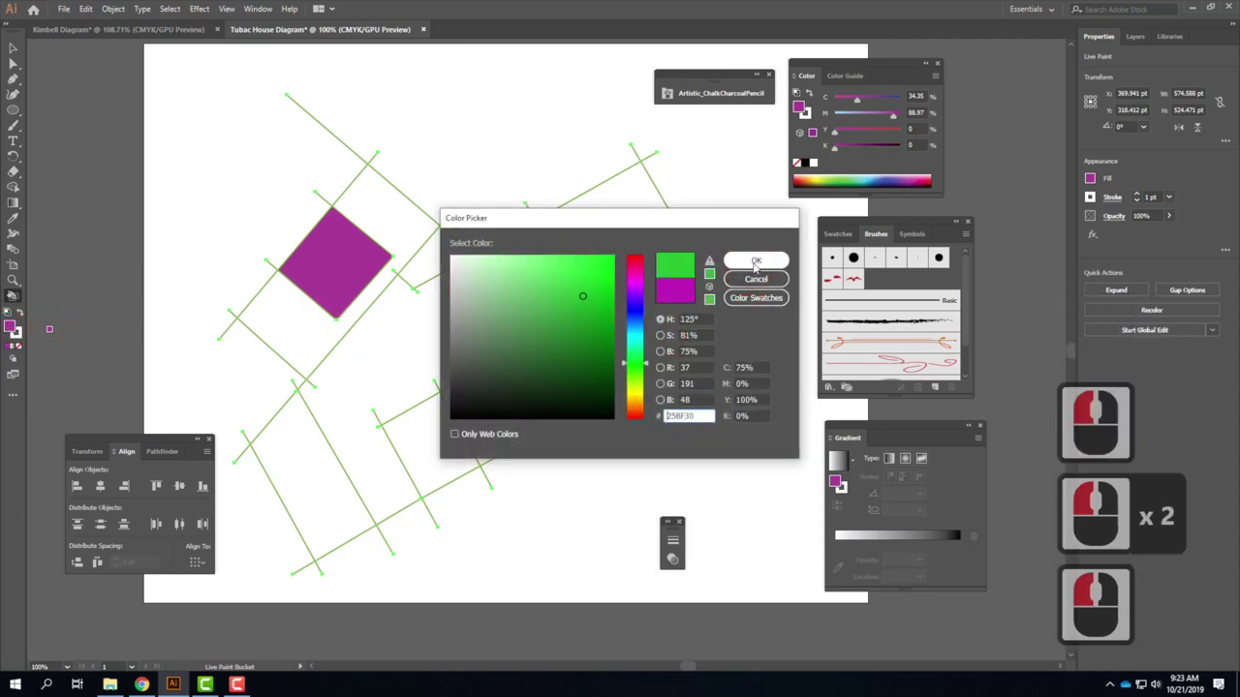
click(378, 214)
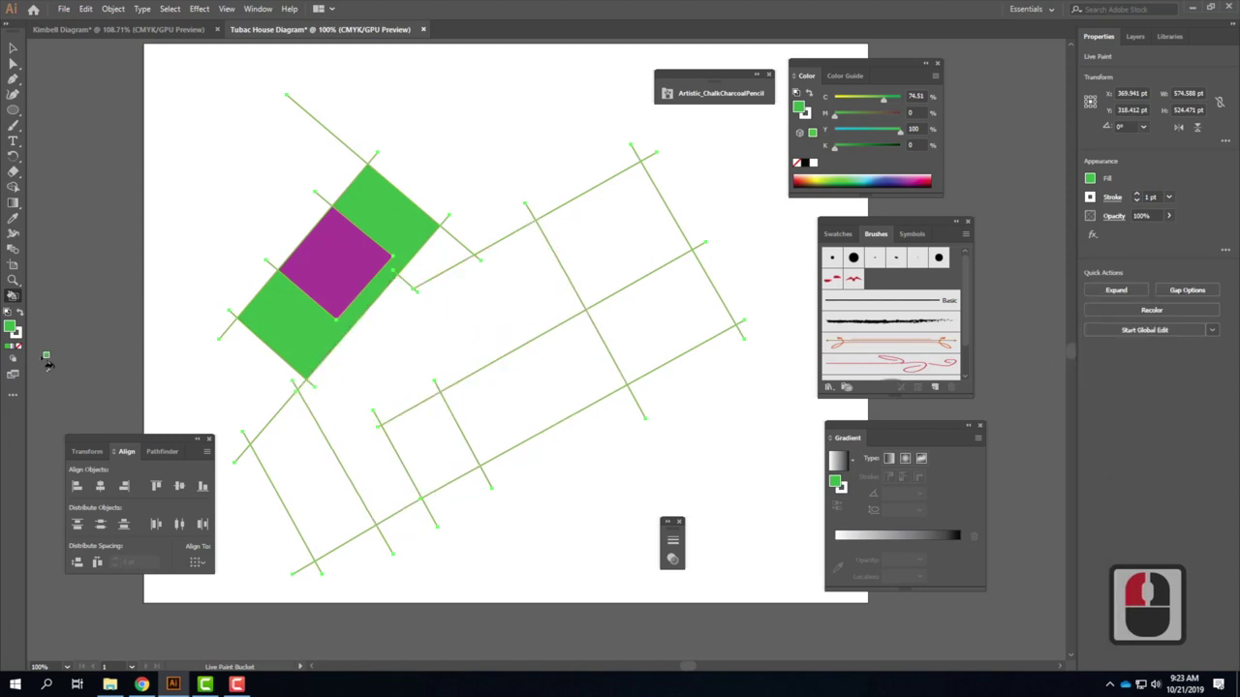
Set the fill to teal 26A0BC and paint the four-sided area at the diagram's lower-left end.
click(12, 330)
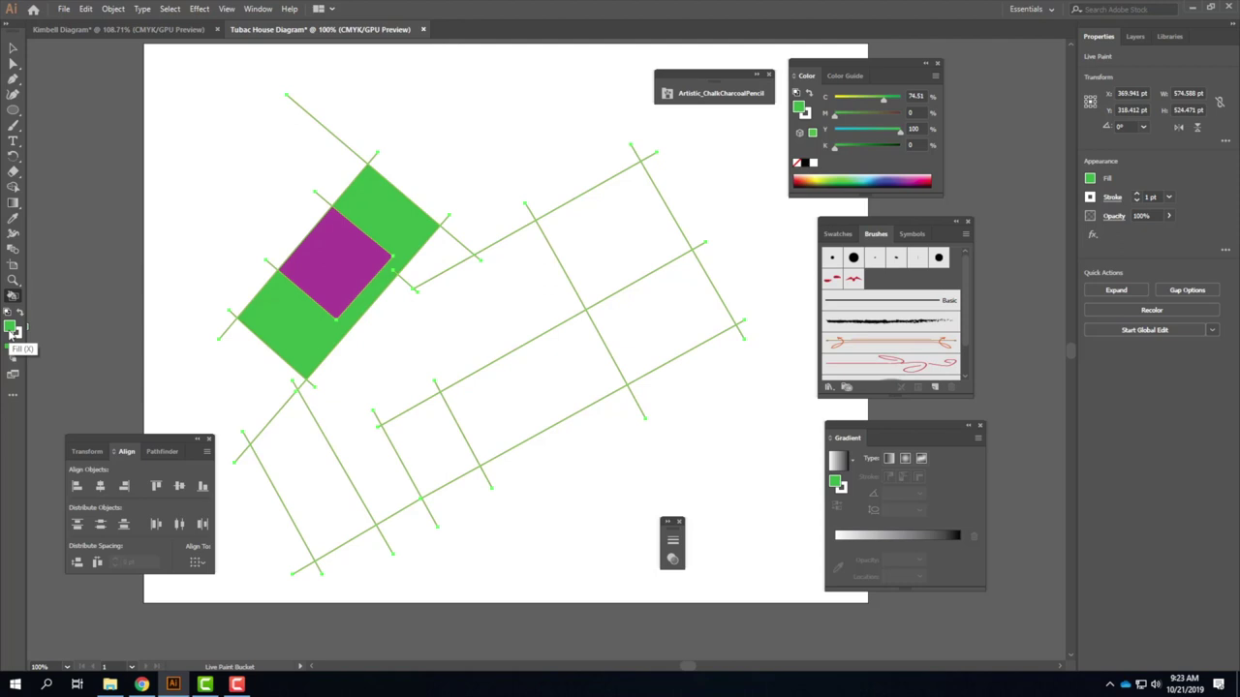
double_click(12, 331)
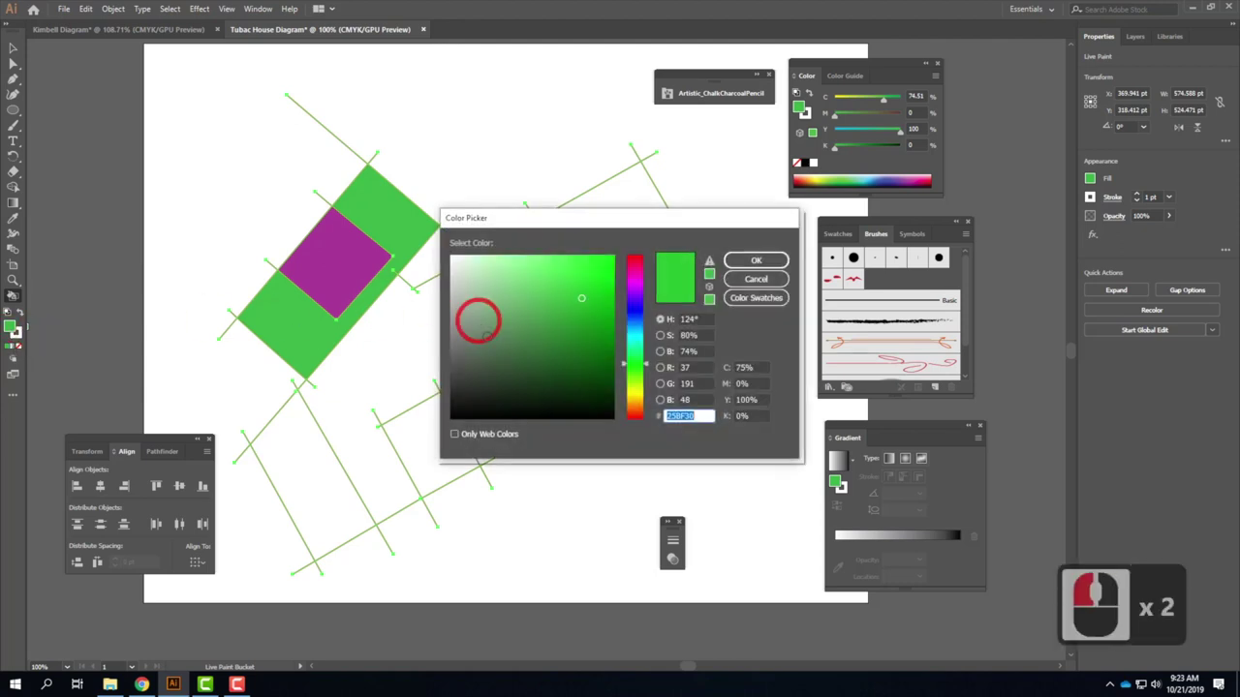
click(639, 336)
double_click(755, 259)
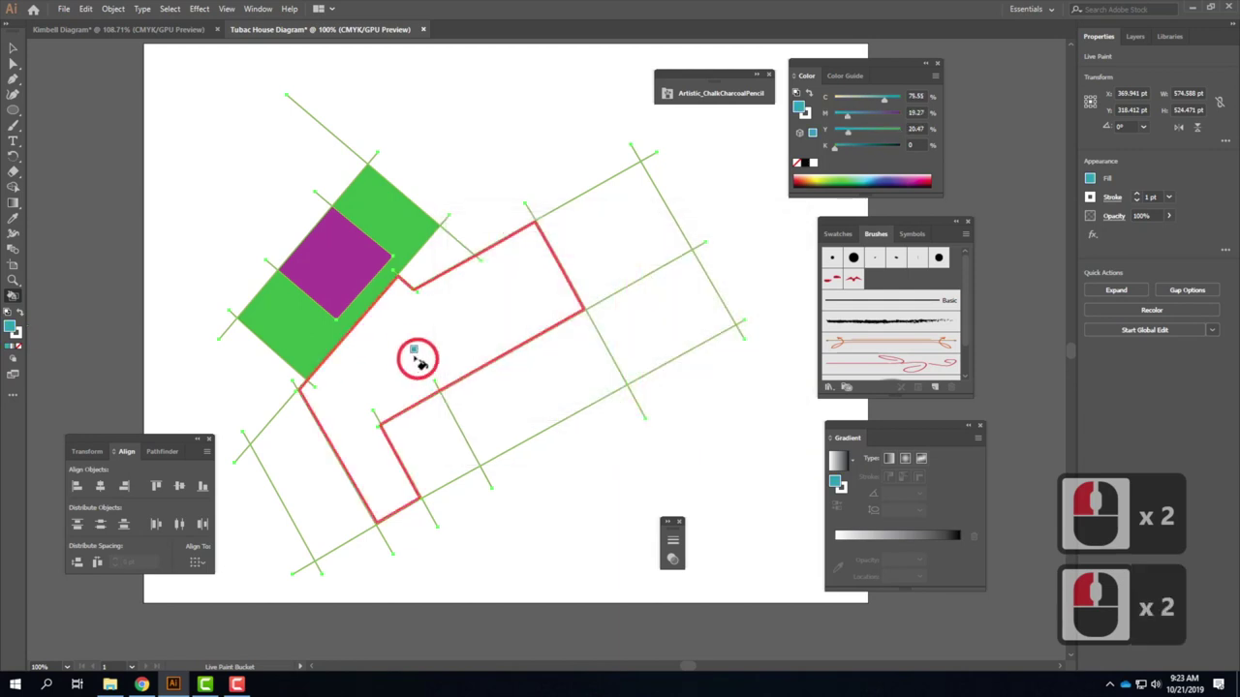
click(302, 464)
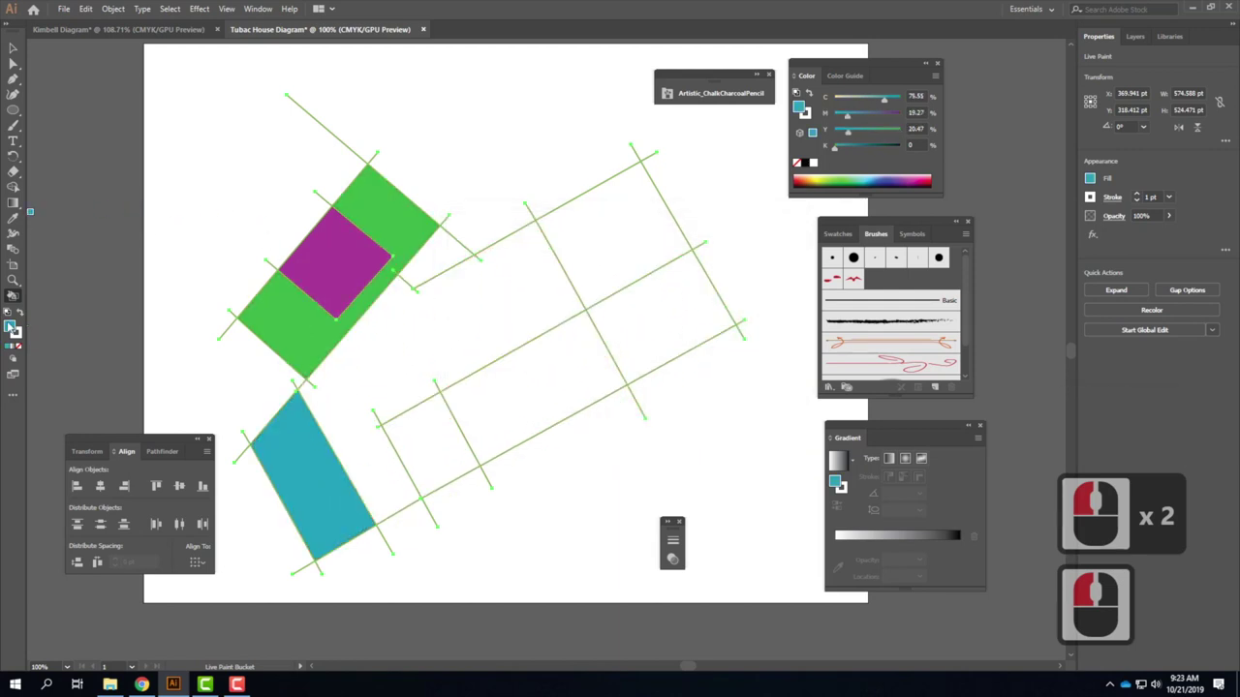
Set the fill to olive yellow BAAF27 and paint the large central area and the small rectangle adjoining its lower edge.
double_click(10, 327)
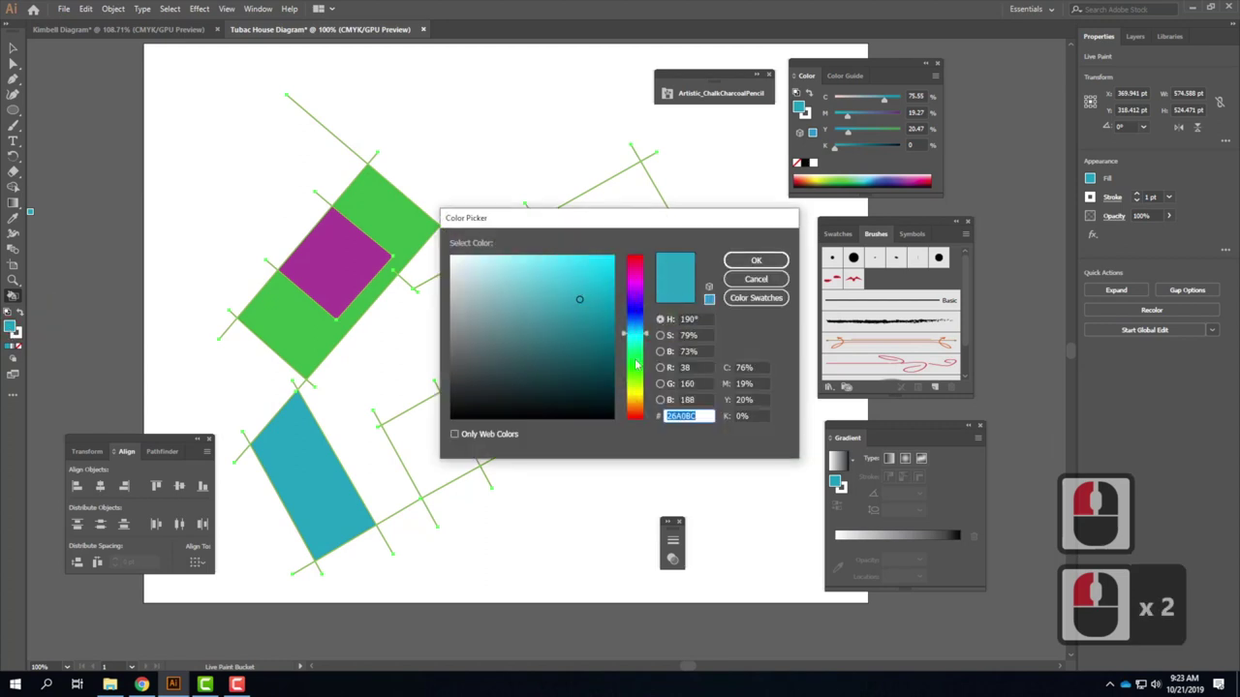
click(632, 394)
click(781, 262)
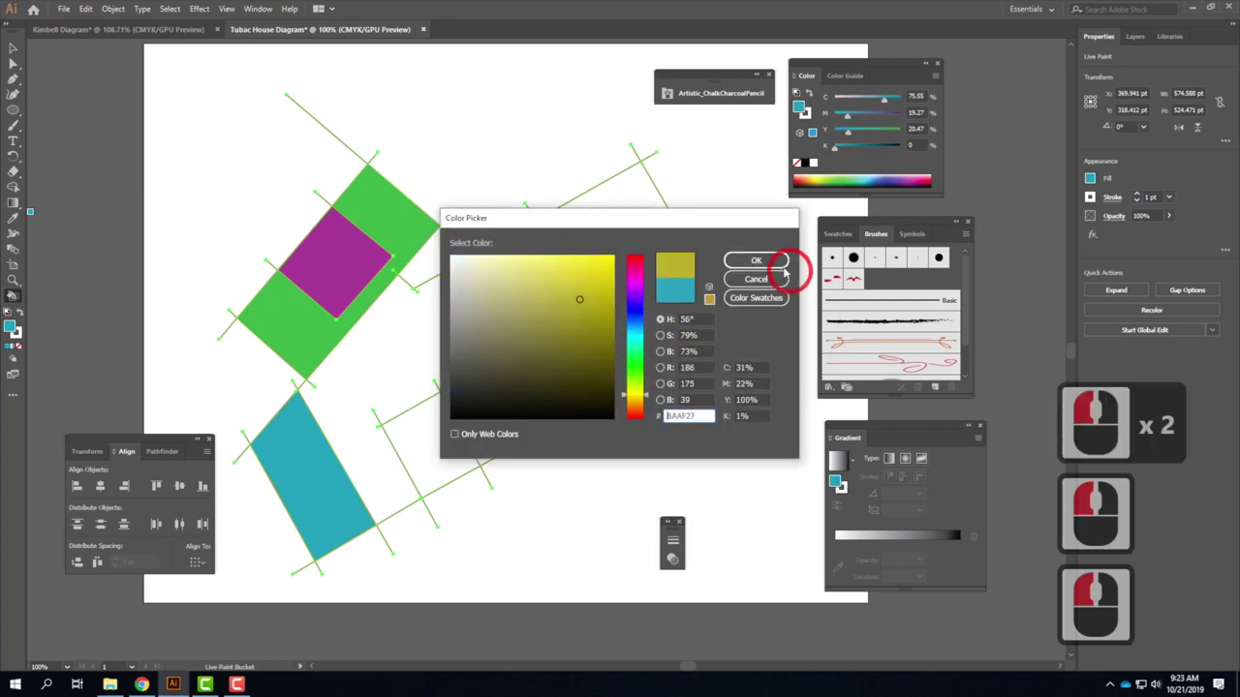
click(490, 318)
click(433, 426)
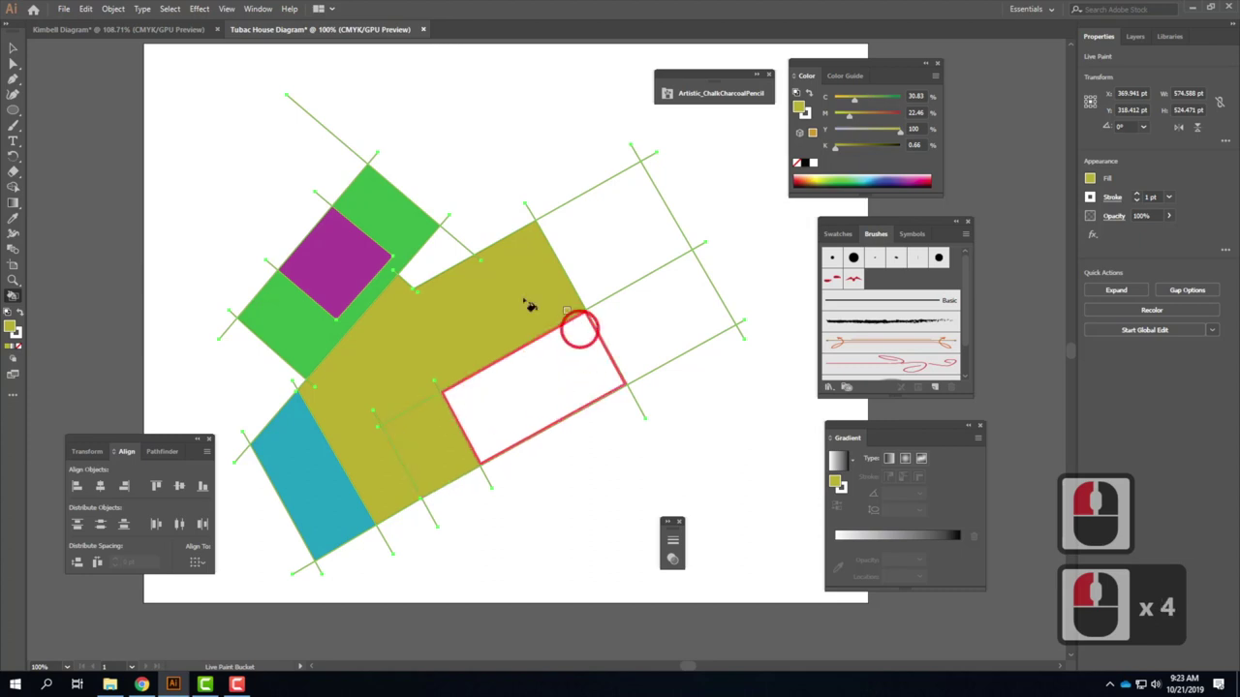
Set the fill to violet 7F29B7 and paint the long rectangle below the central yellow area.
double_click(11, 327)
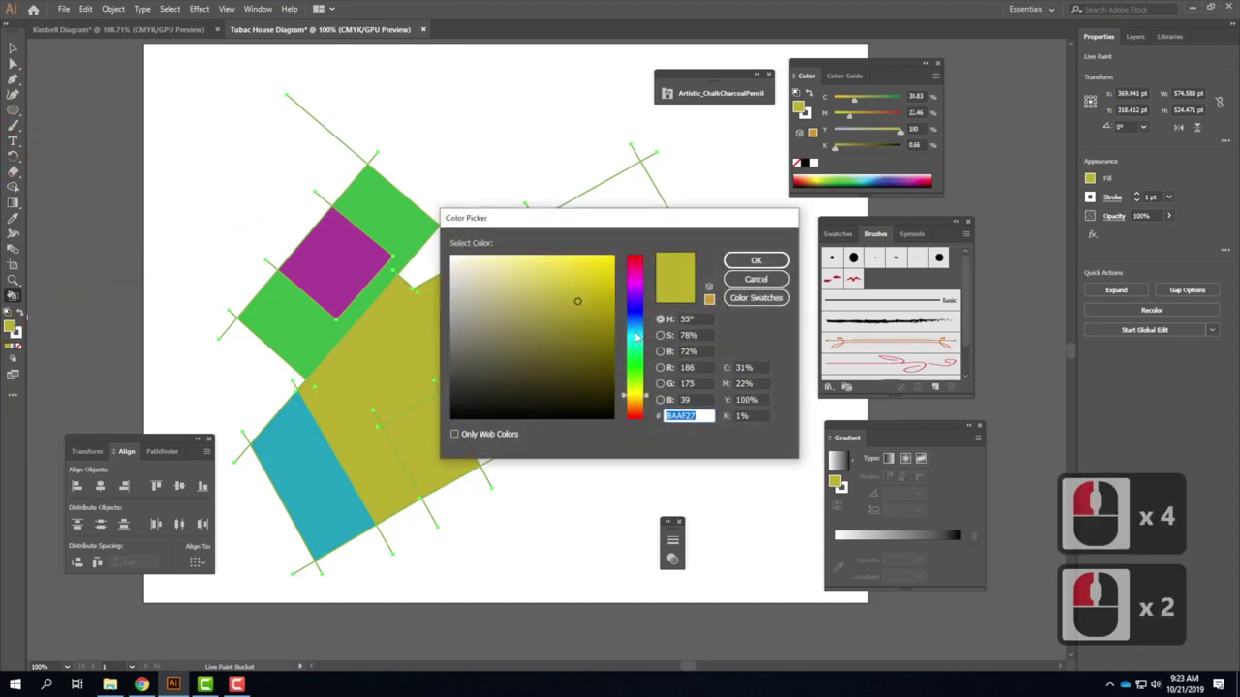
click(637, 293)
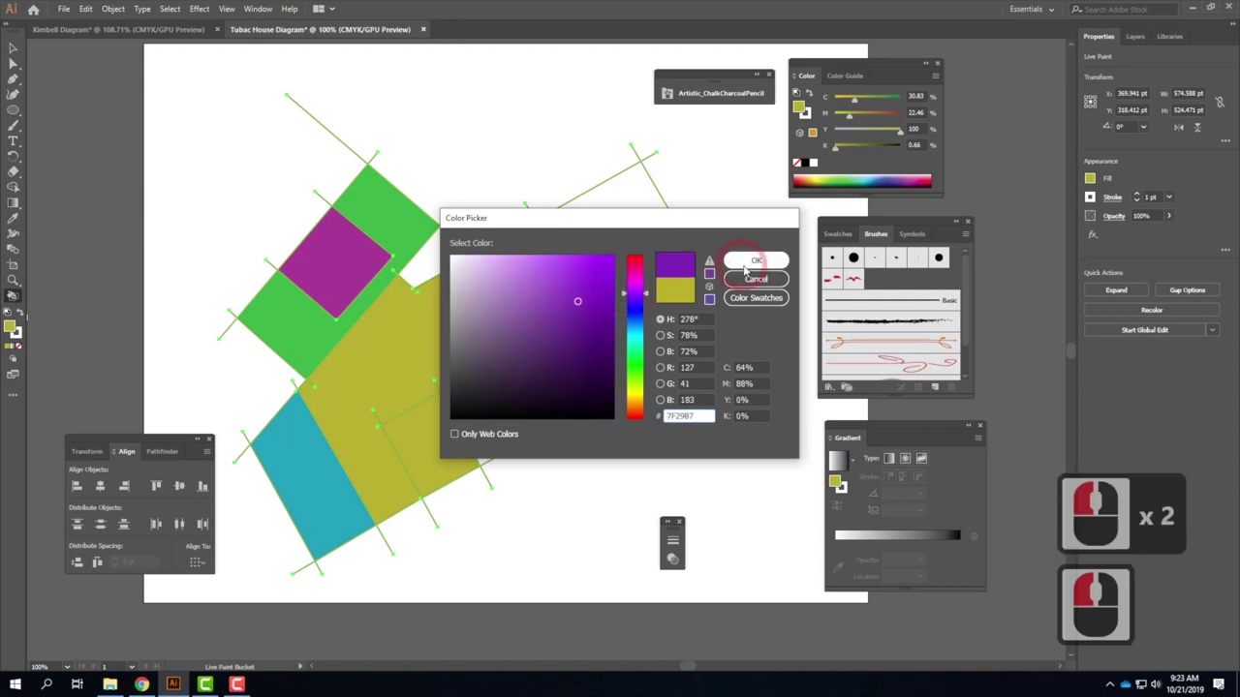
click(758, 260)
click(557, 374)
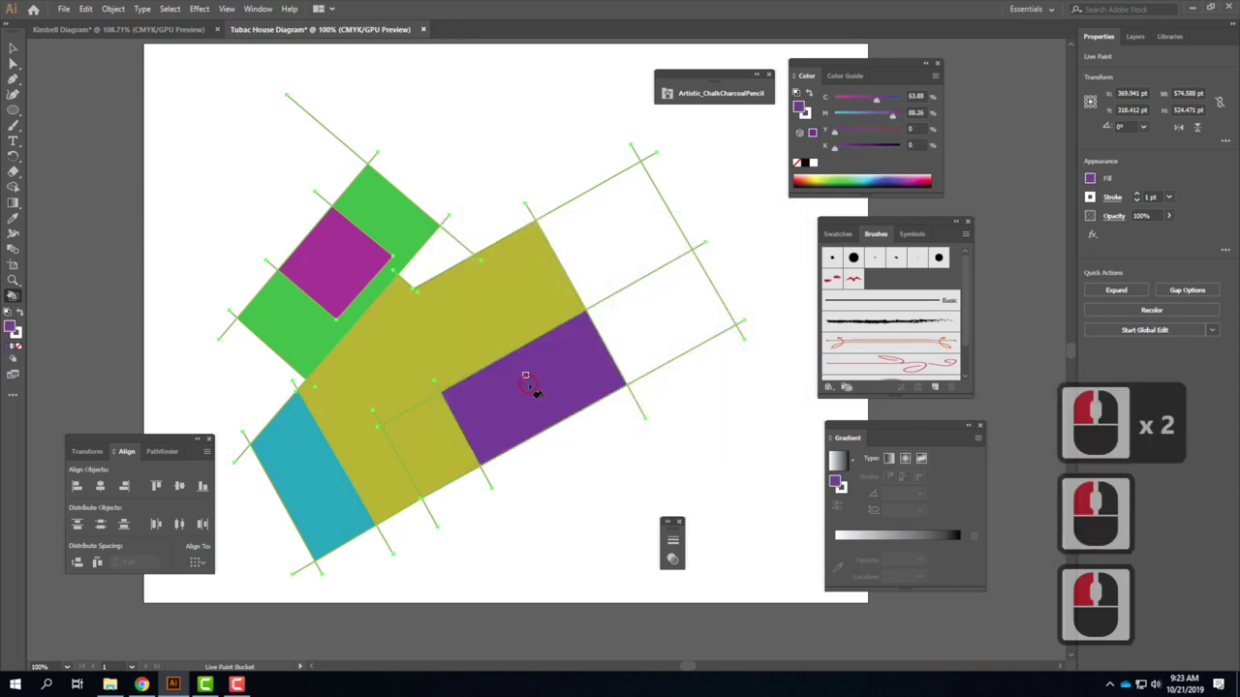
Set the fill to crimson B52A48 and paint the upper rectangle at the right end of the diagram.
double_click(11, 329)
click(637, 260)
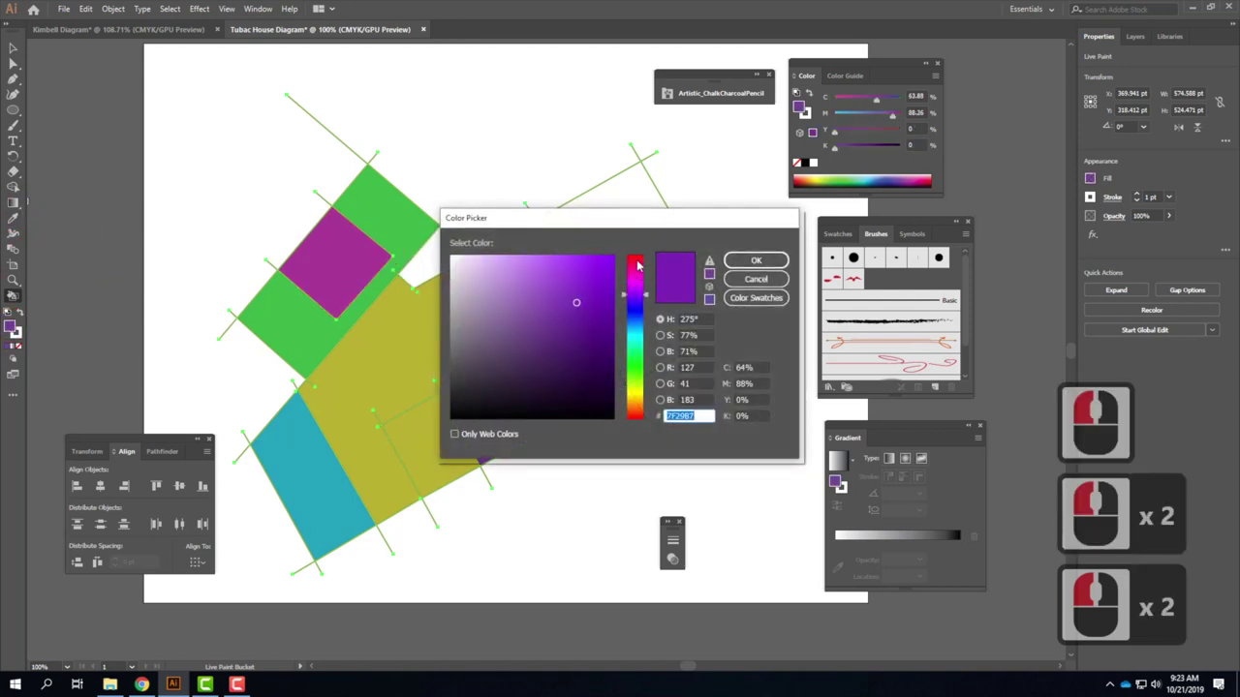
click(755, 260)
click(659, 216)
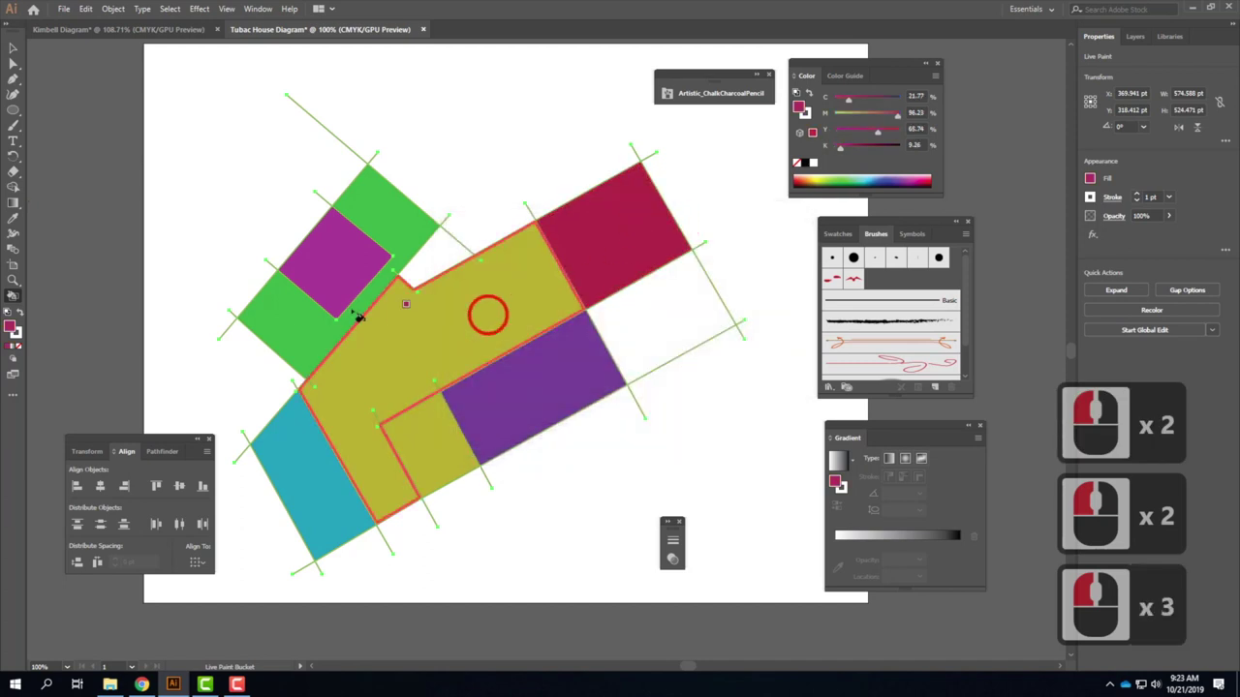
Set the fill to sea green 2BB27E and paint the rectangle directly below the crimson one.
double_click(12, 329)
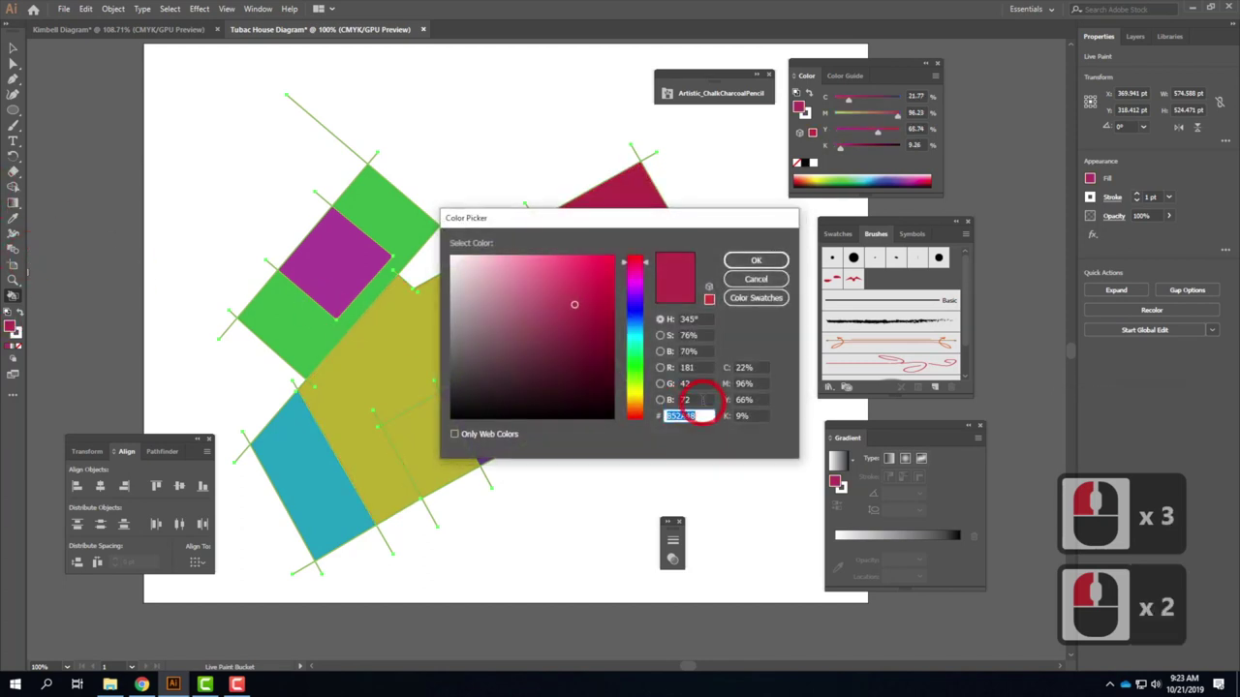
click(639, 354)
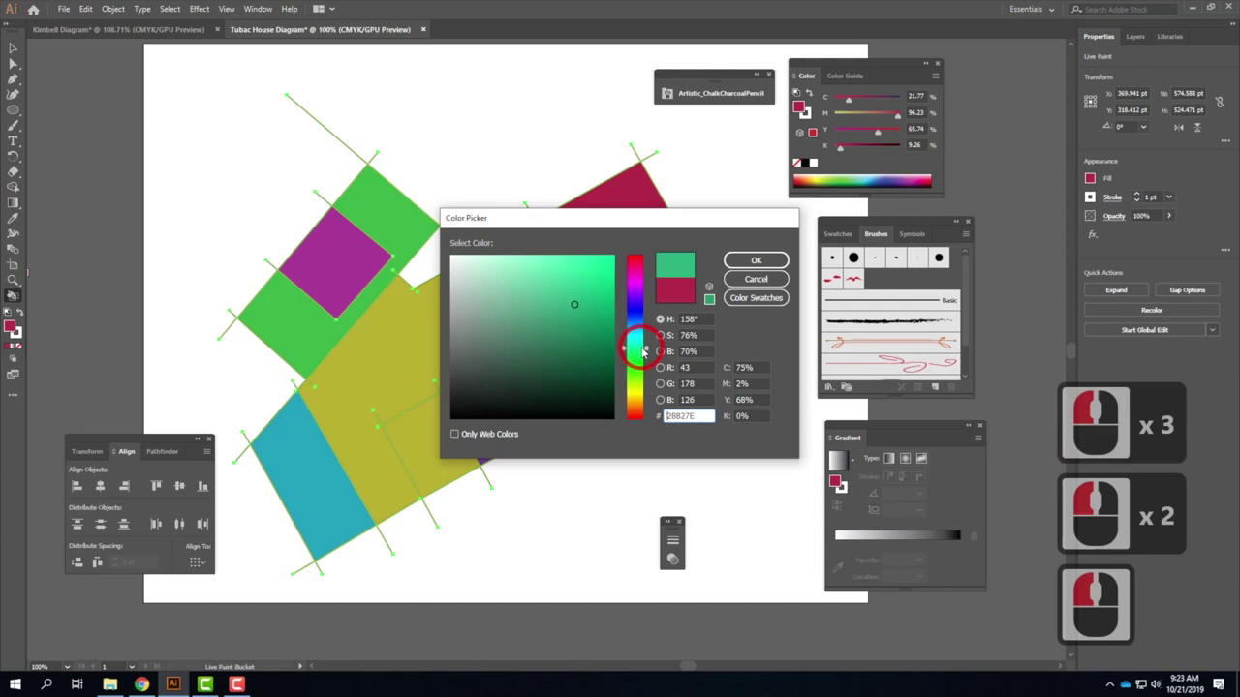
click(755, 259)
click(656, 304)
click(623, 368)
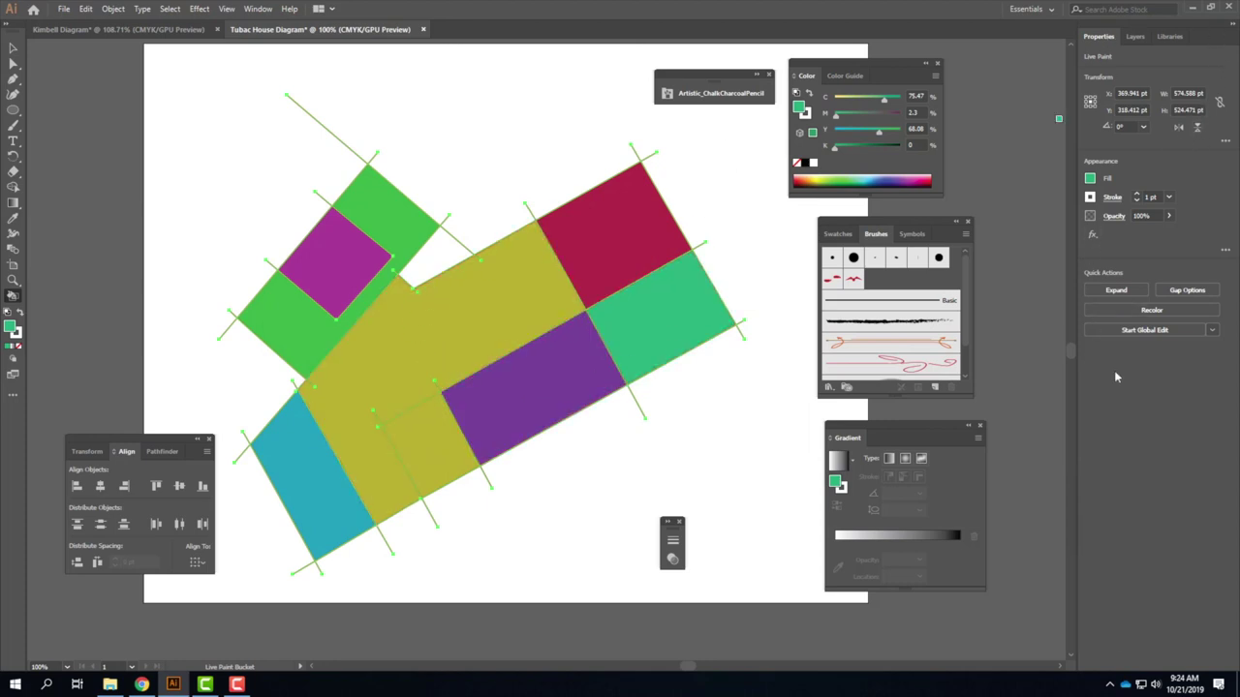
Expand the Live Paint group into separate fills and lines, and deselect the artwork.
click(1119, 291)
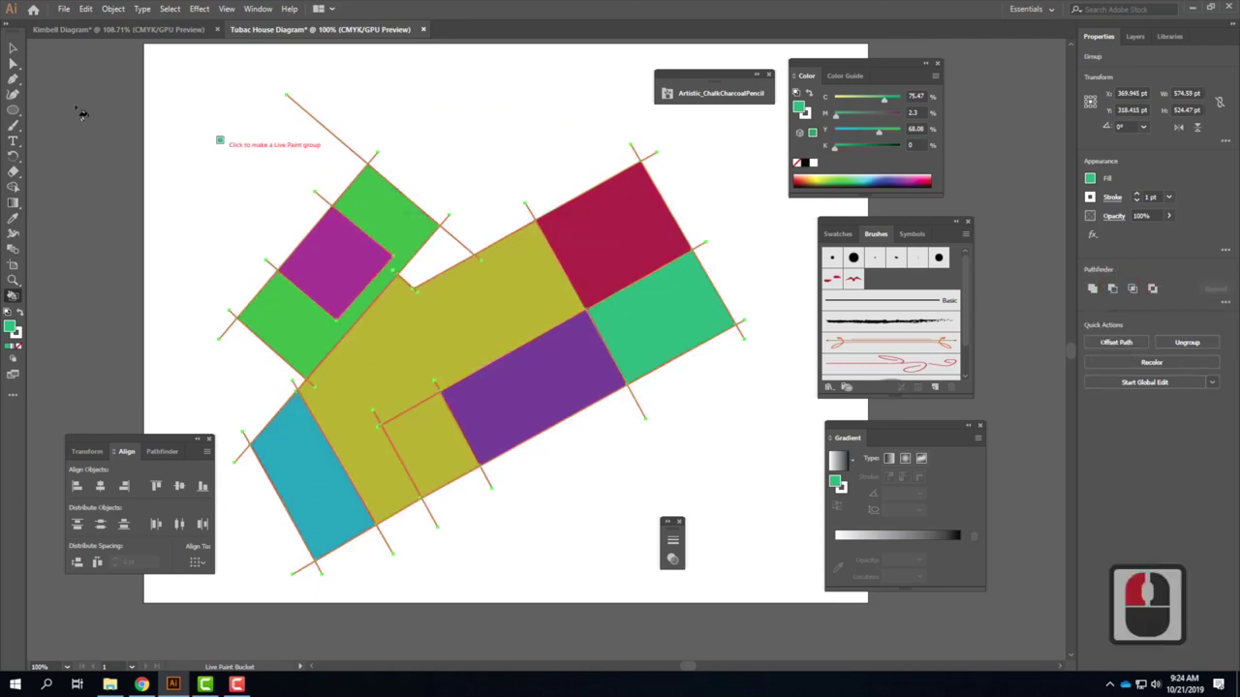
click(13, 62)
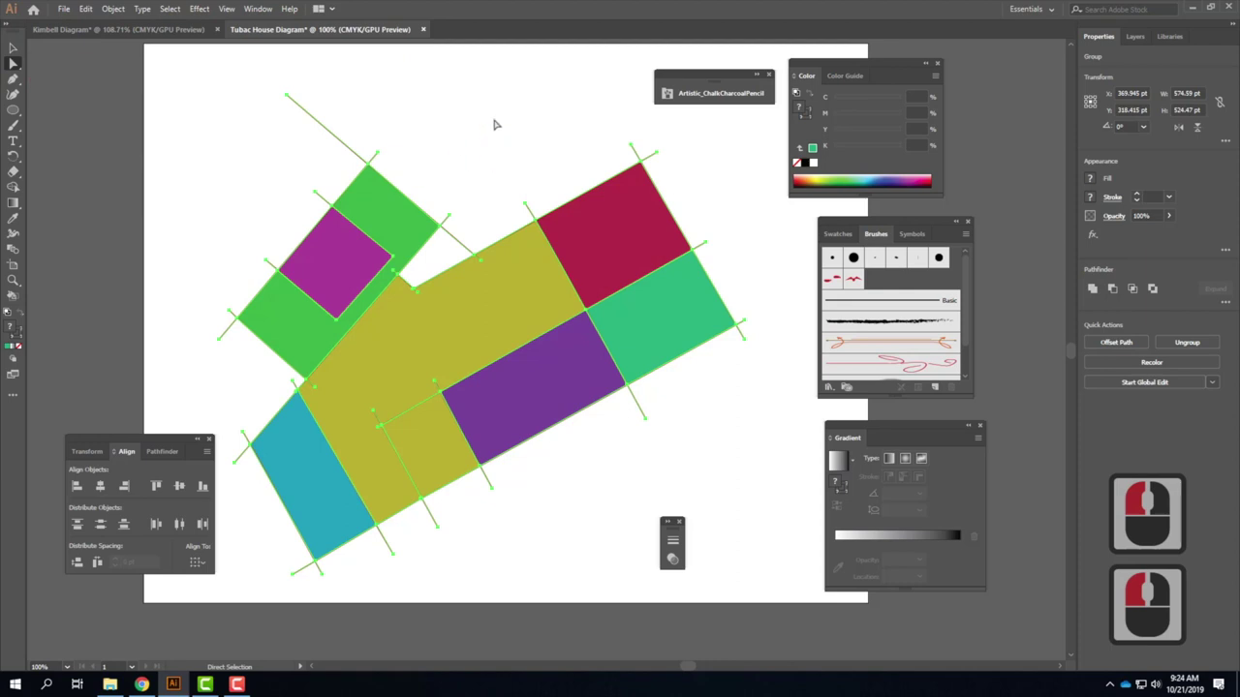
click(457, 172)
Select all the coloured area shapes together without the wall lines, and display the document's layers.
click(379, 213)
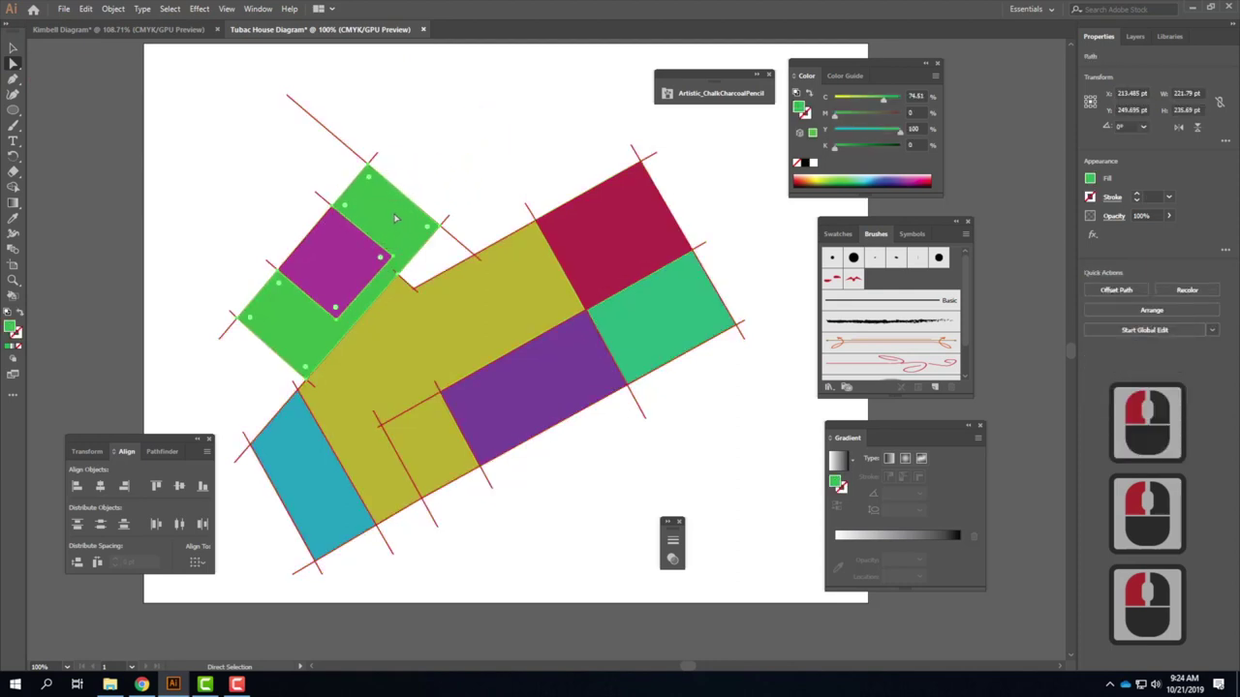
shift+click(356, 252)
shift+click(427, 346)
shift+click(308, 454)
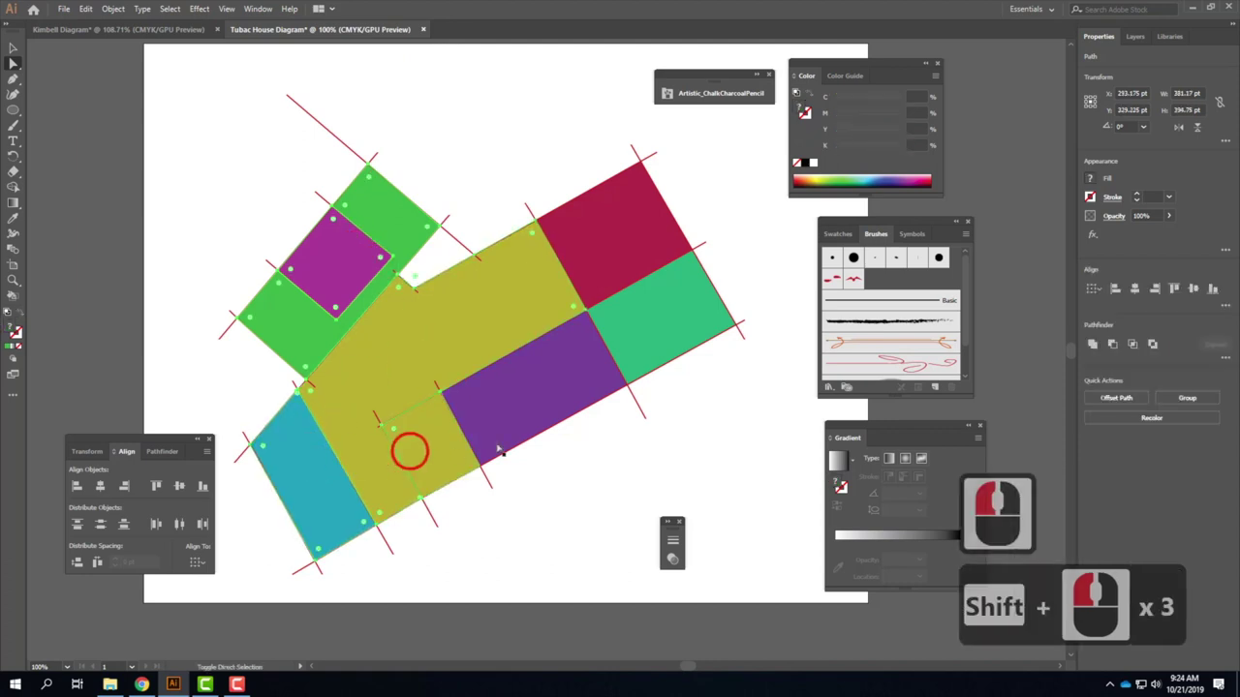
shift+click(548, 401)
shift+click(653, 312)
shift+click(639, 235)
shift+click(674, 209)
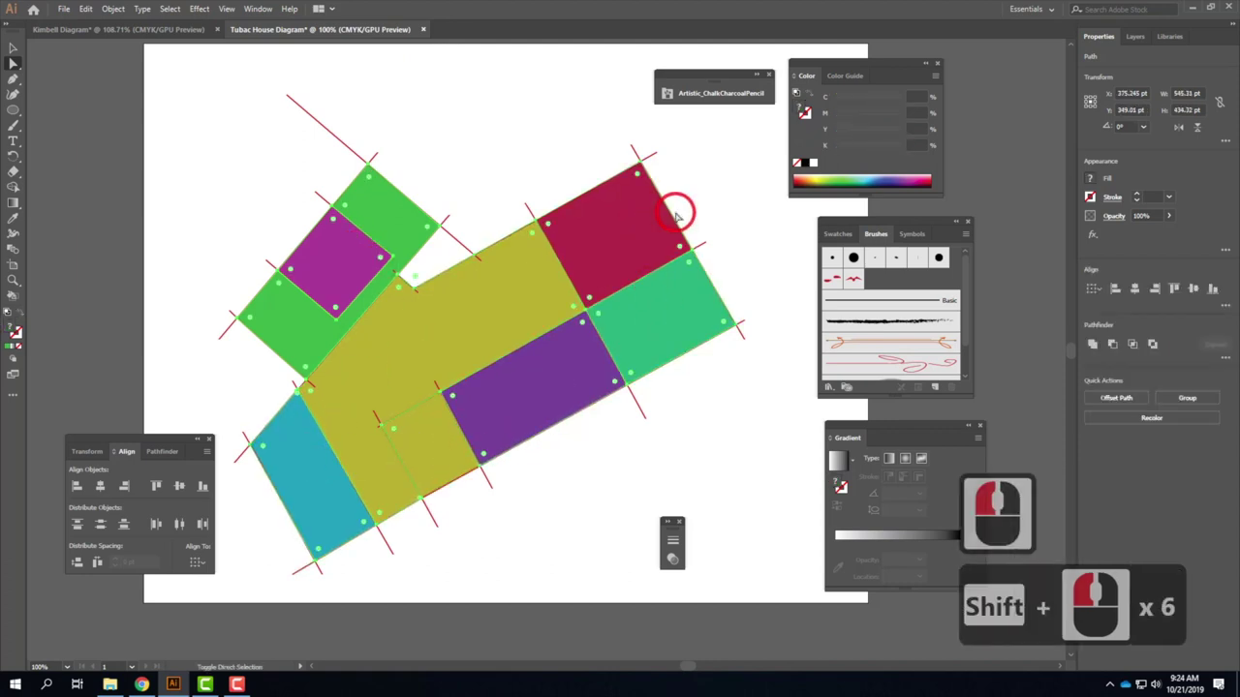
click(1135, 39)
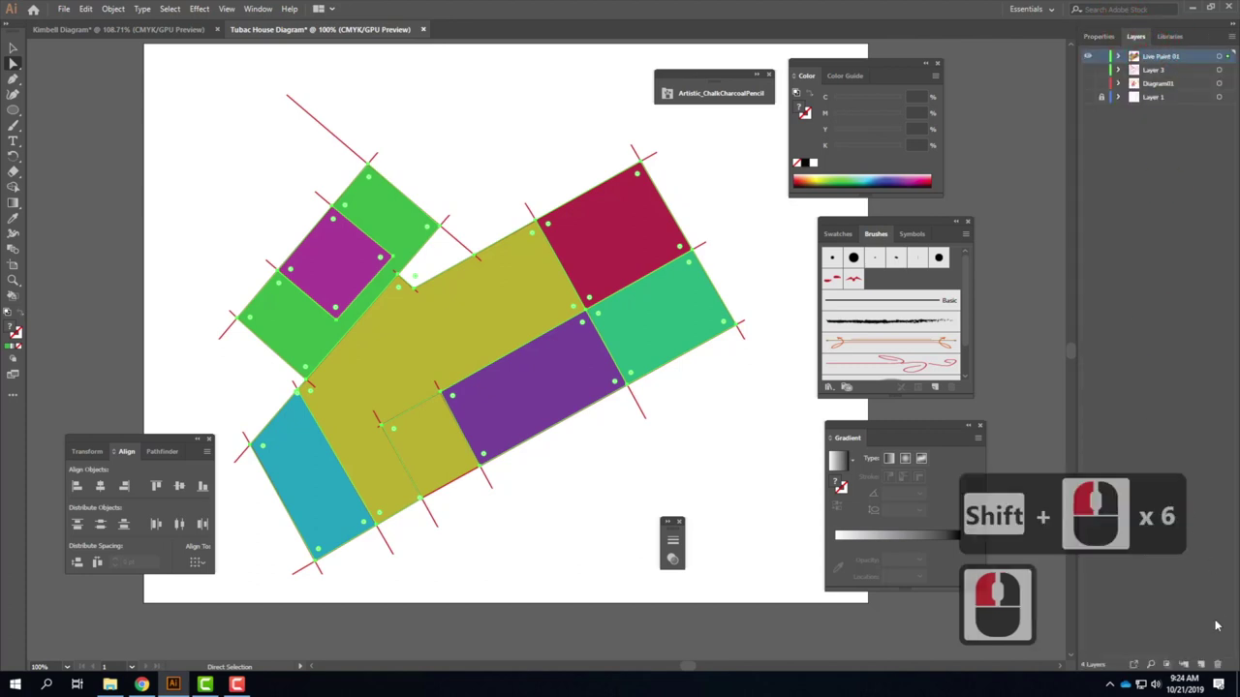
Move the selected coloured fills onto a new layer, hide the Live Paint 01 layer, and deselect the artwork.
click(1200, 664)
drag(1227, 71, 1228, 57)
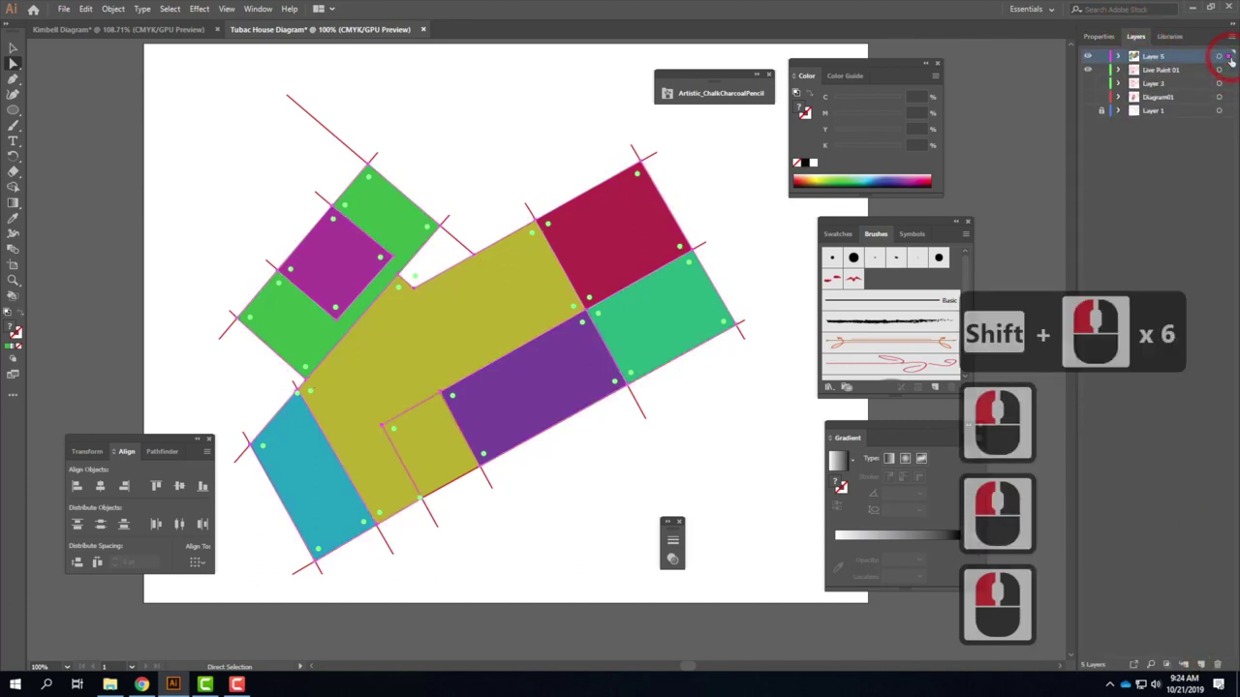
click(1087, 70)
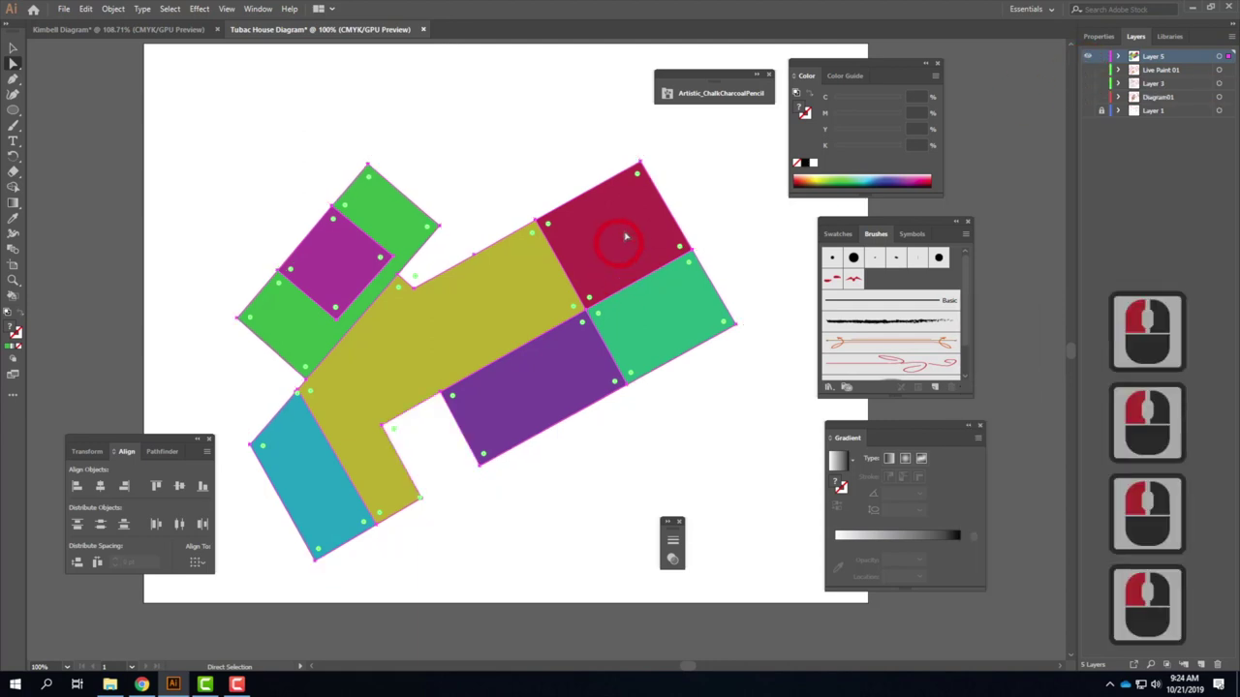
click(736, 205)
click(798, 373)
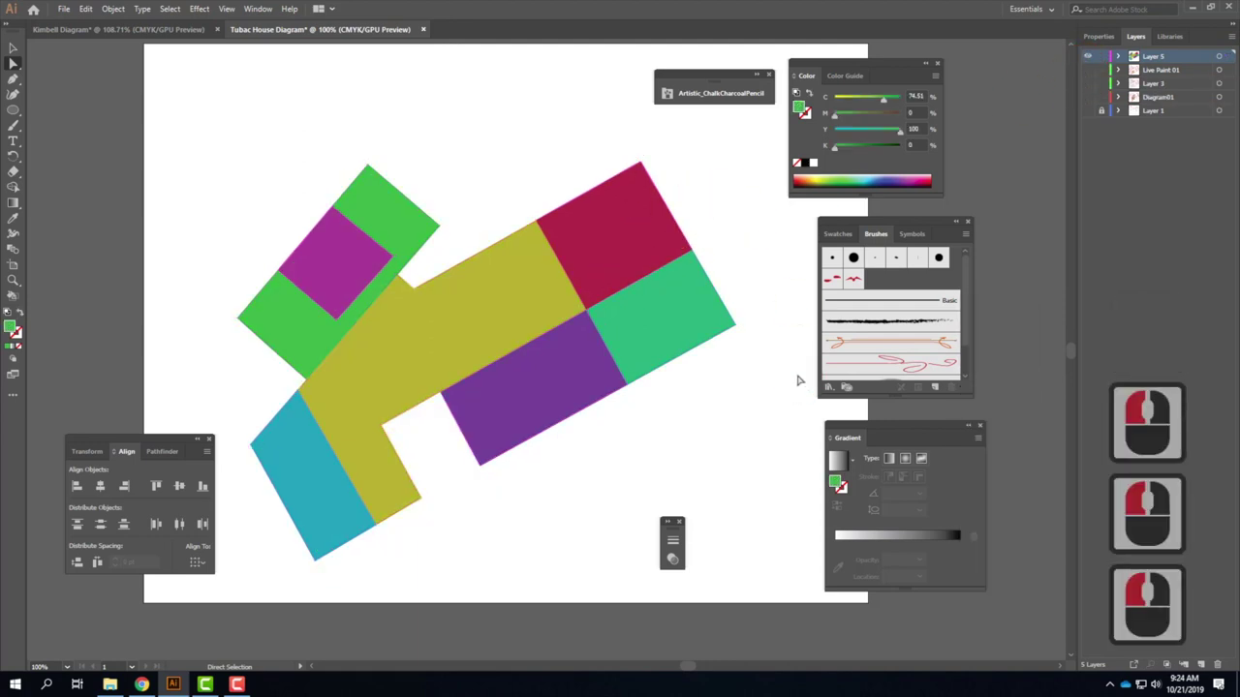
Select all the coloured area fills and set their opacity to 30%.
click(621, 276)
click(653, 296)
key(ctrl+a)
key(a)
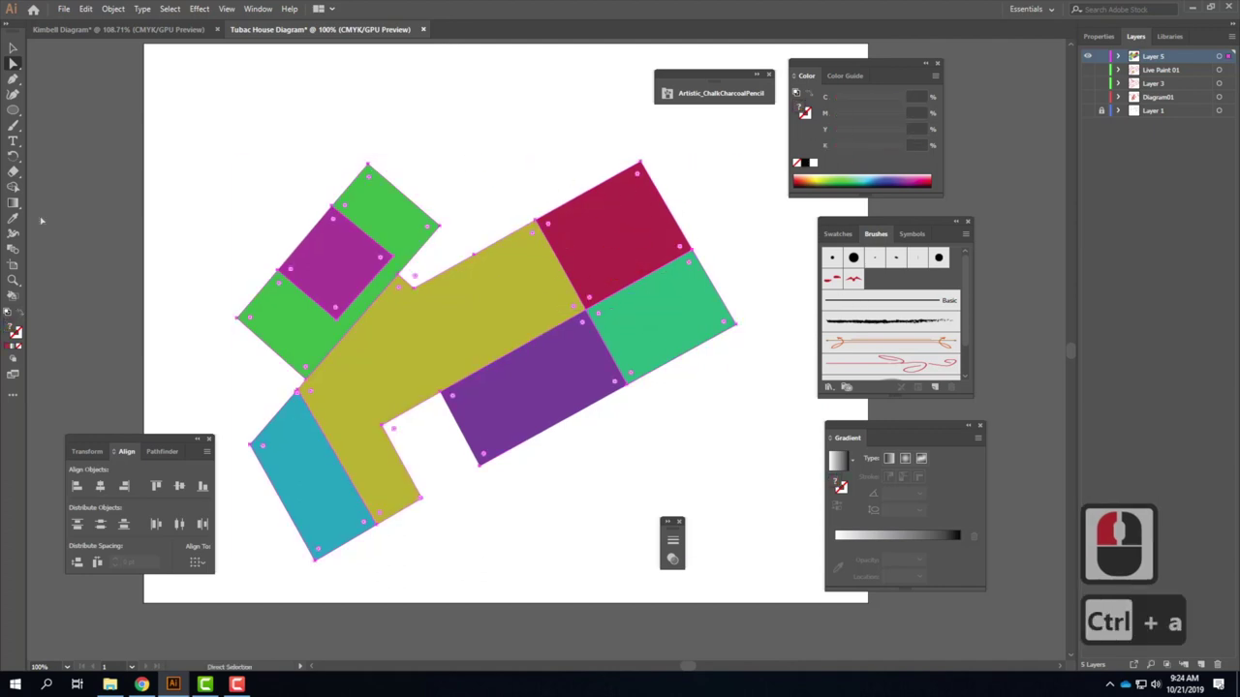
click(1098, 36)
click(1146, 215)
click(1056, 210)
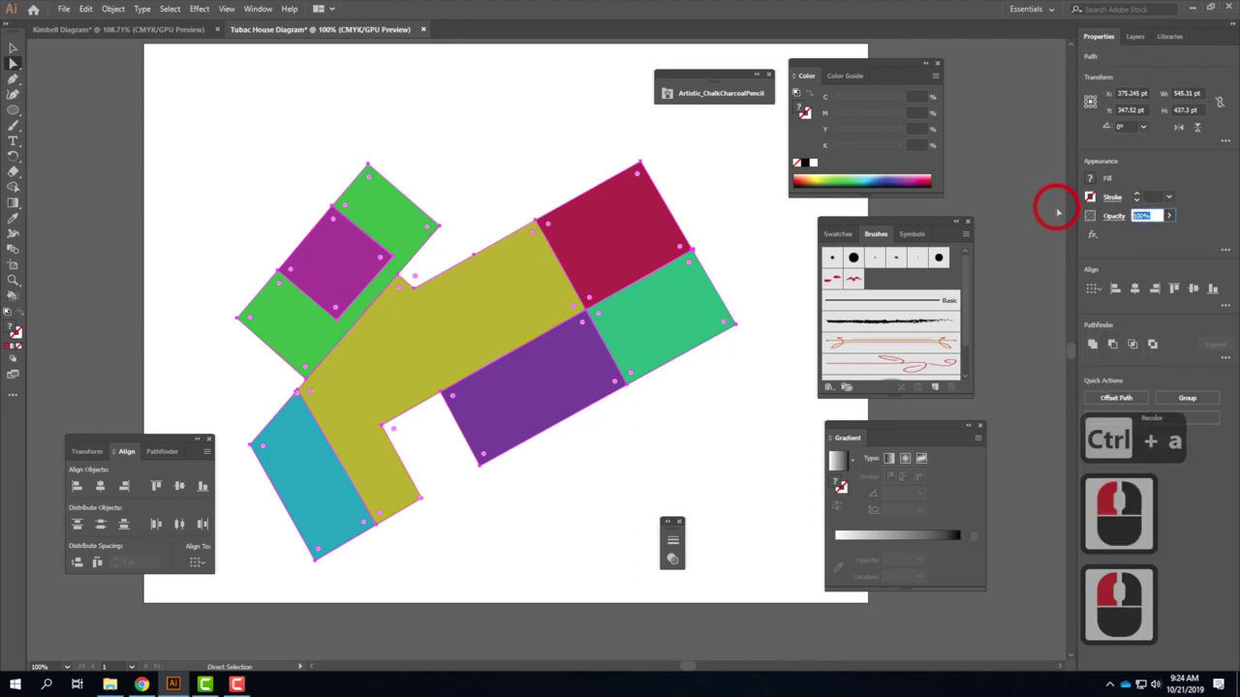
text(30)
key(Tab)
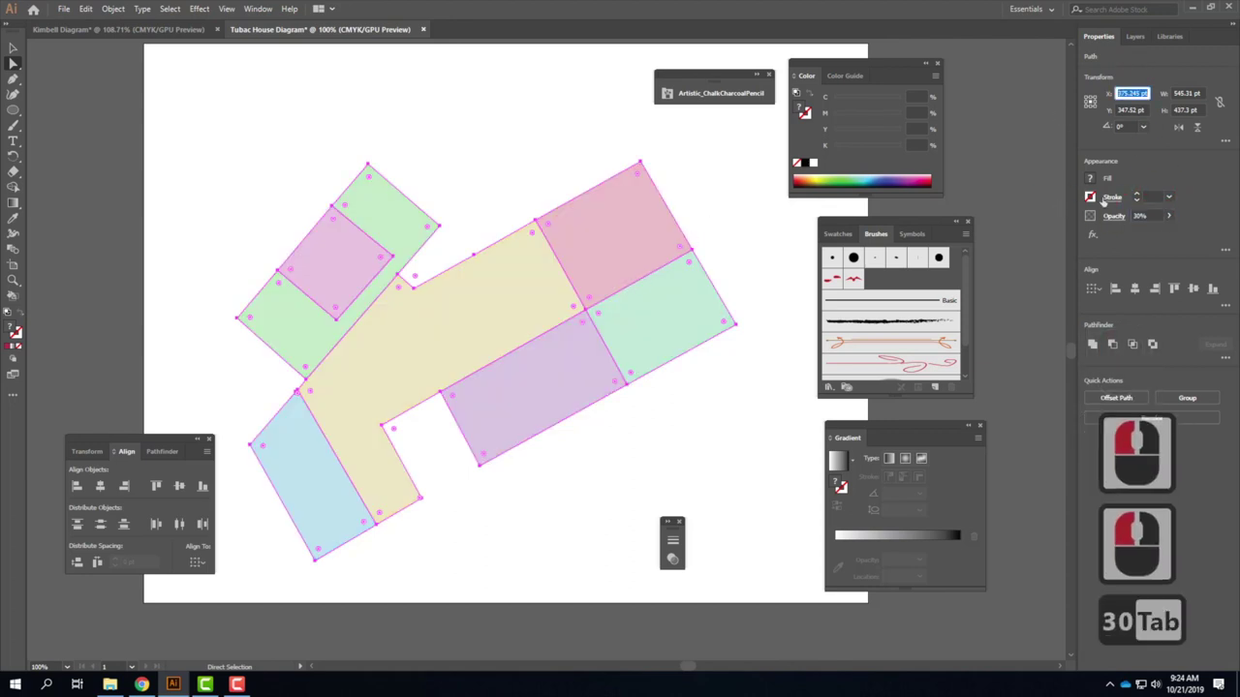
Show the floor plan on Layer 1 beneath the transparent fills and deselect the artwork.
click(1136, 35)
click(1100, 109)
click(1087, 110)
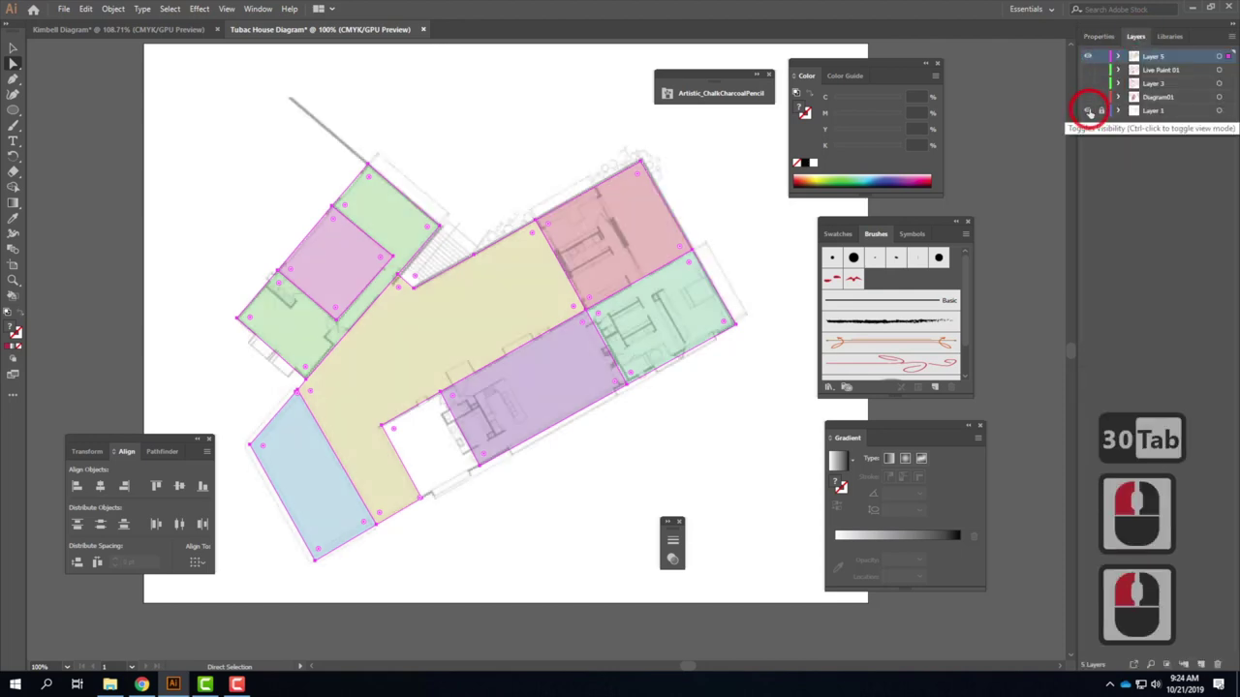
click(784, 357)
click(729, 417)
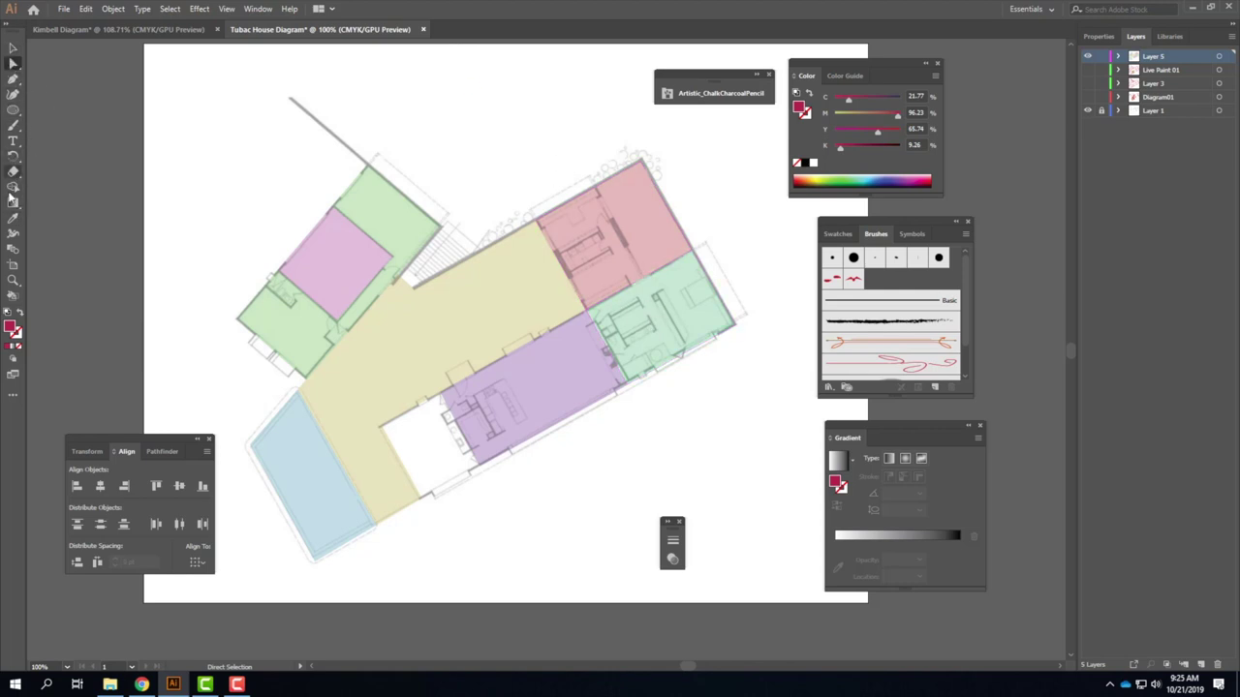
Draw an open four-point Pen path in the blank space above the floor plan, leaving its upper side open.
click(13, 80)
click(484, 88)
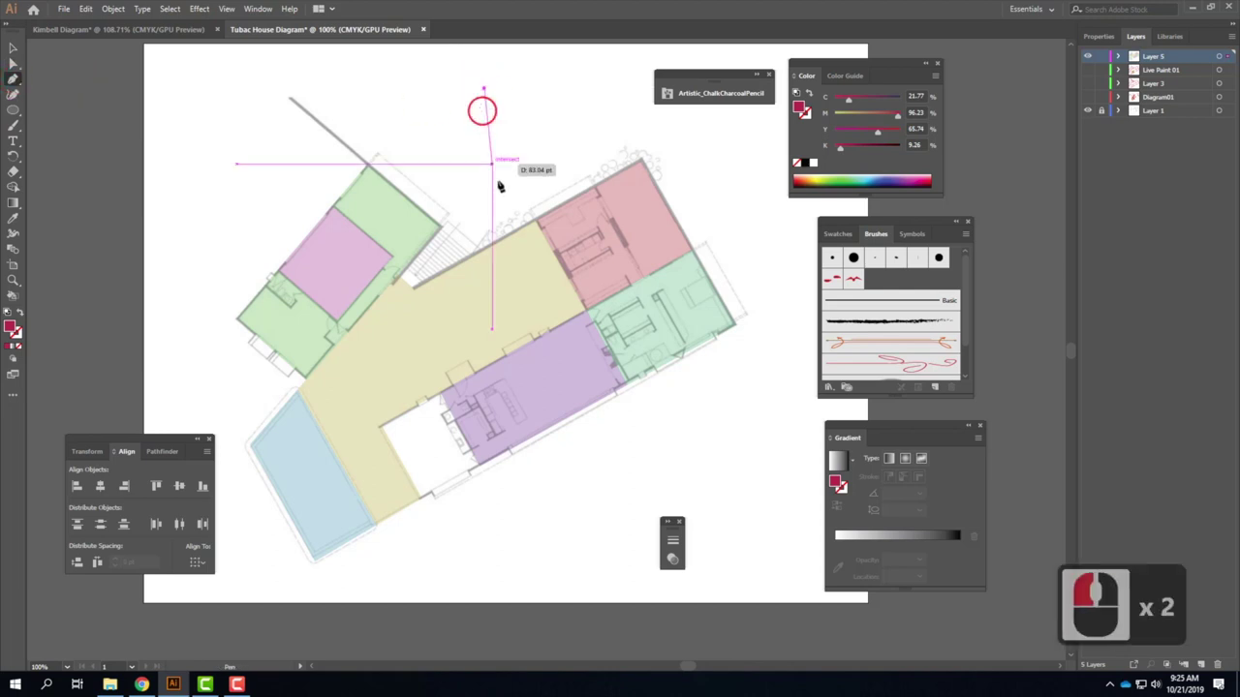
click(489, 161)
click(557, 150)
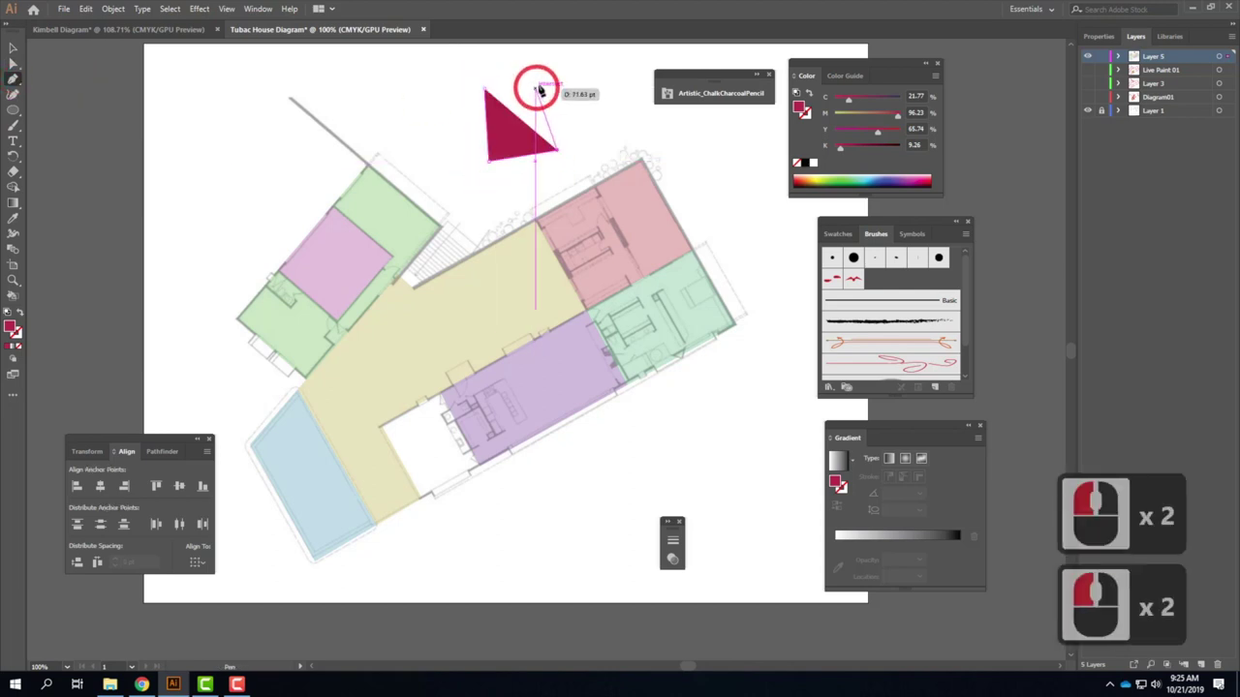
drag(548, 85, 545, 81)
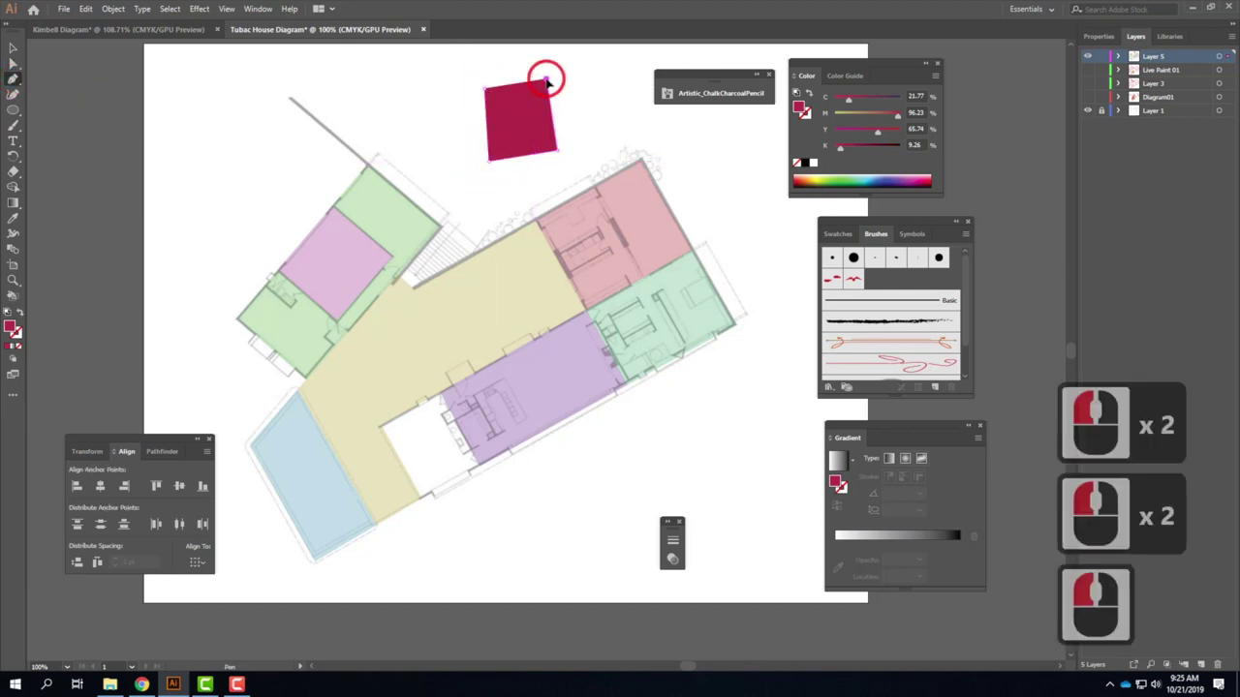
click(12, 48)
Draw a separate line across the open side of the four-point path, leaving a small gap at its upper-left corner.
click(13, 85)
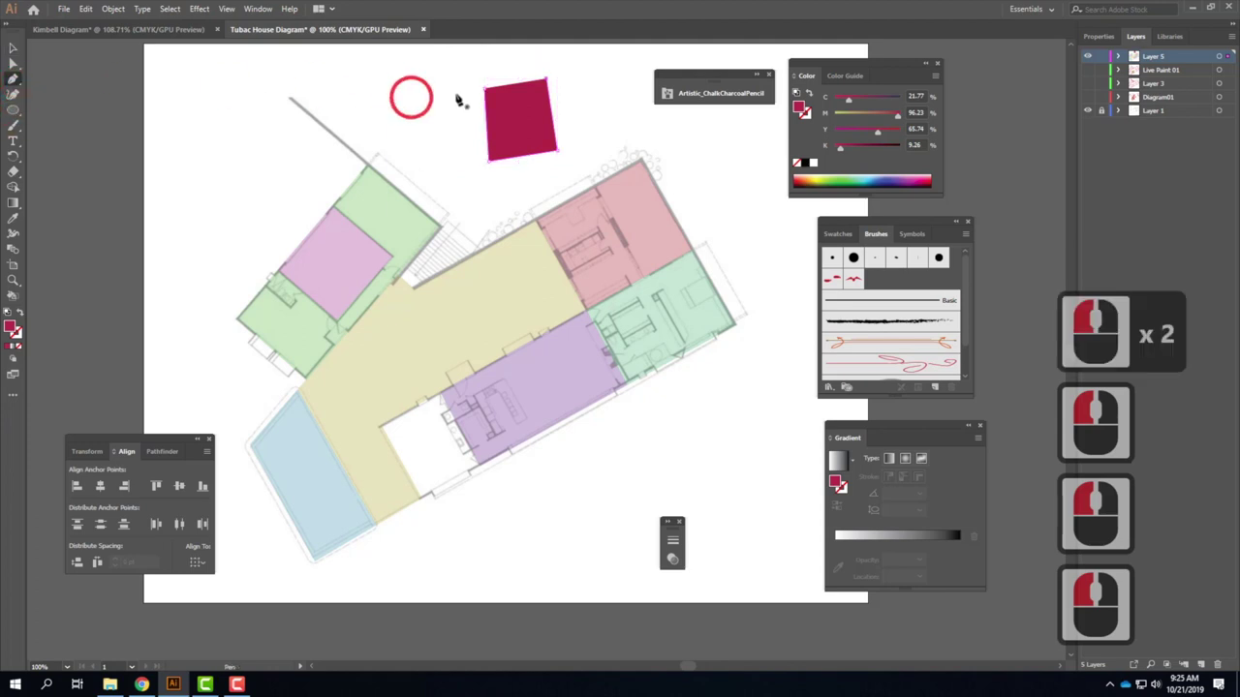
click(568, 87)
click(491, 93)
click(13, 47)
Select both new paths and swap their fill and stroke so they have only a crimson outline.
click(605, 84)
click(523, 118)
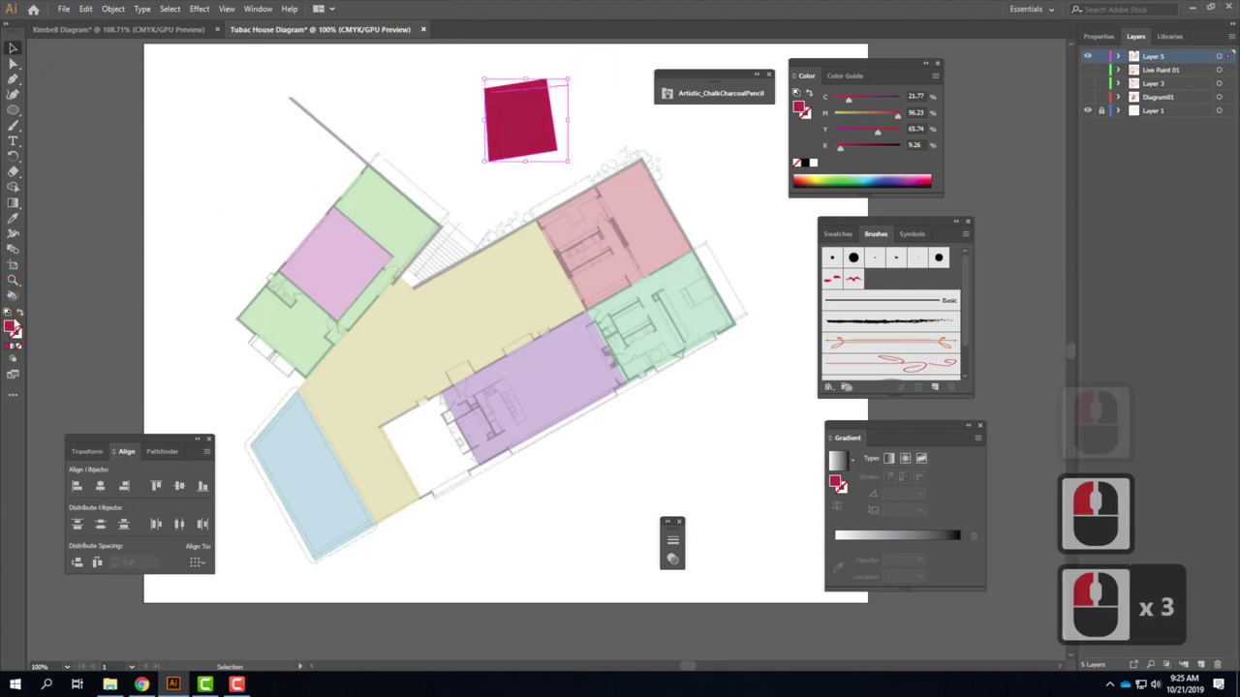
click(20, 313)
click(355, 83)
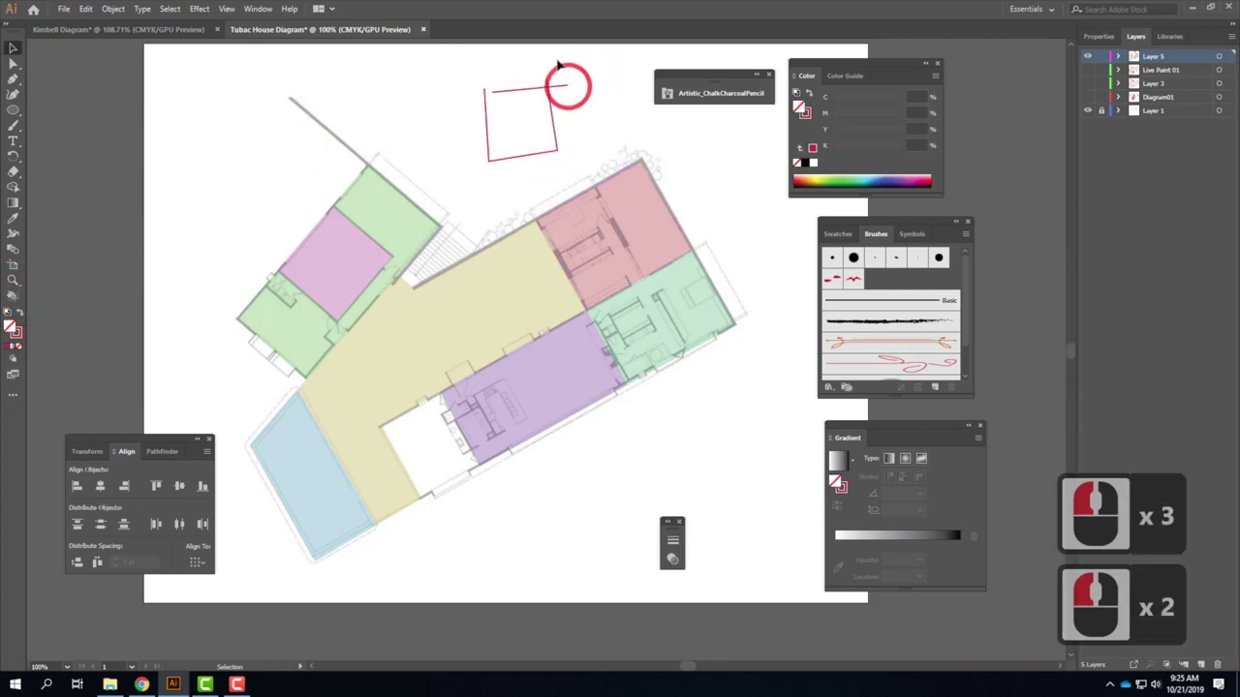
Make a Live Paint group from the two outlined paths and activate the Live Paint Bucket.
click(484, 136)
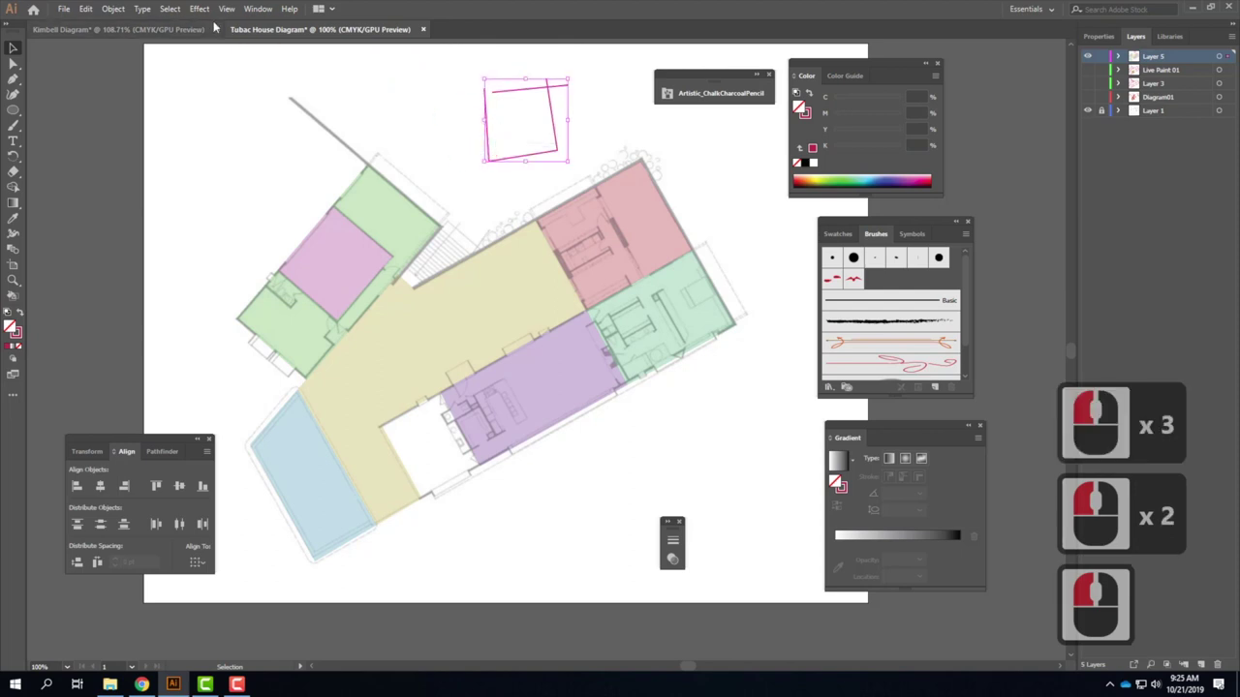
click(112, 9)
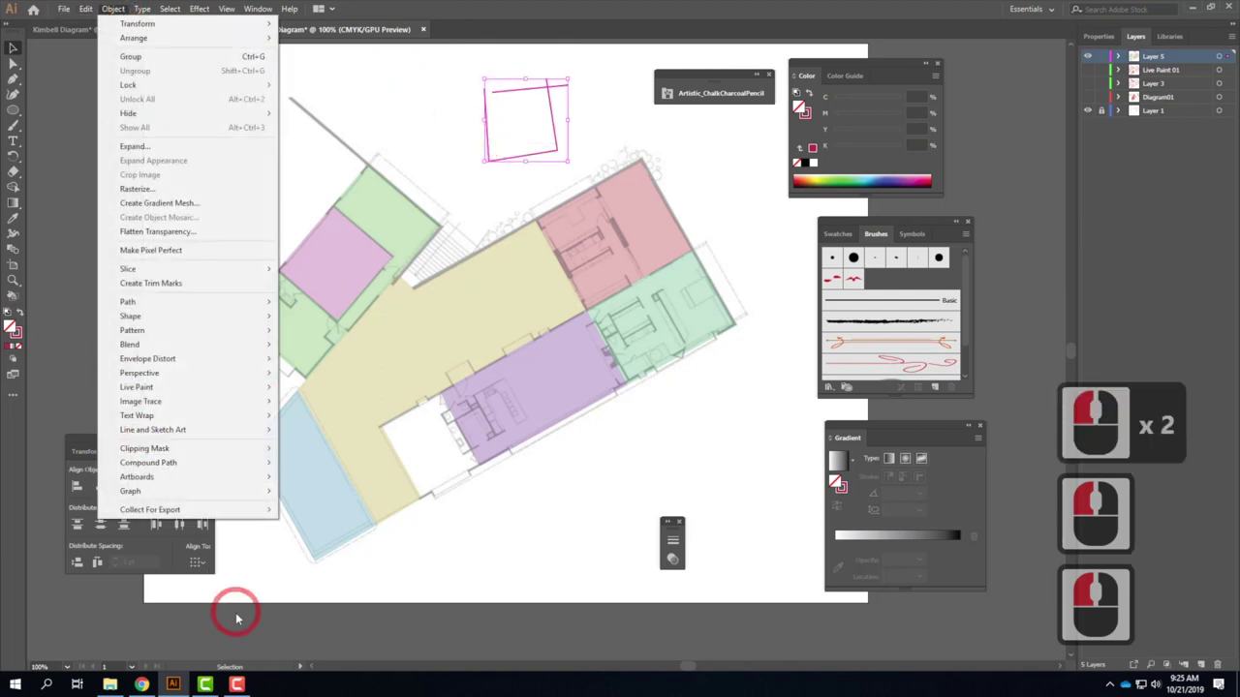
mouse_move(213, 387)
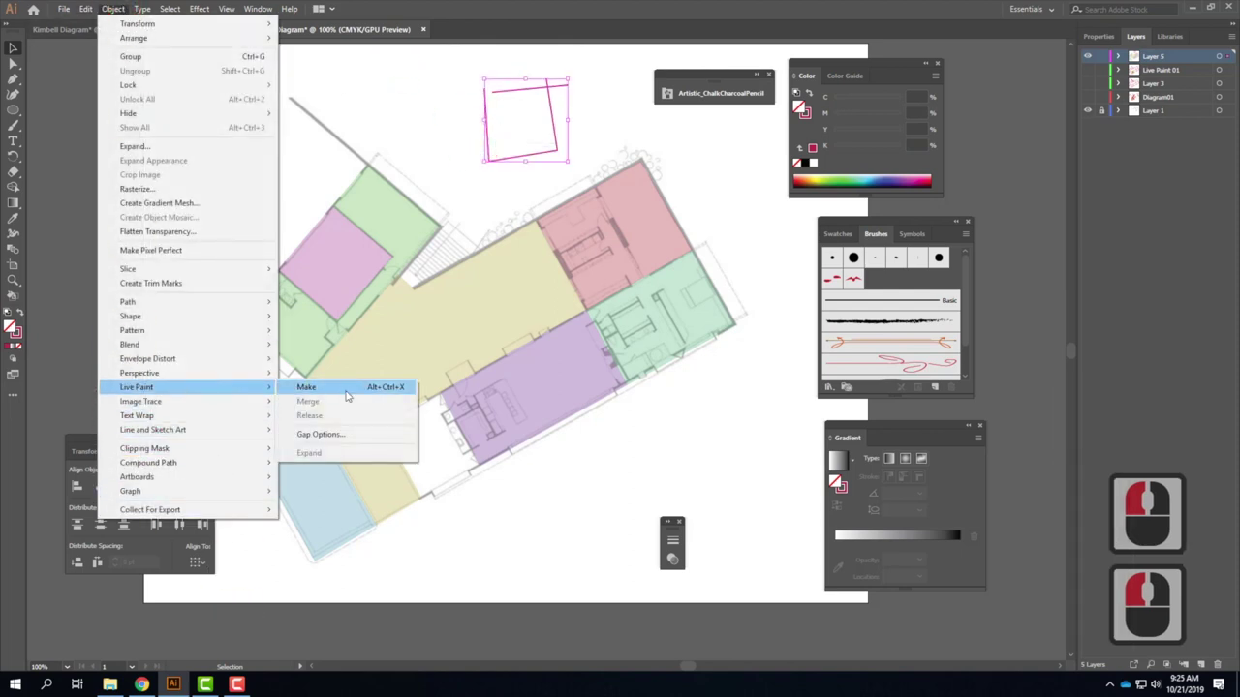
click(345, 388)
click(12, 297)
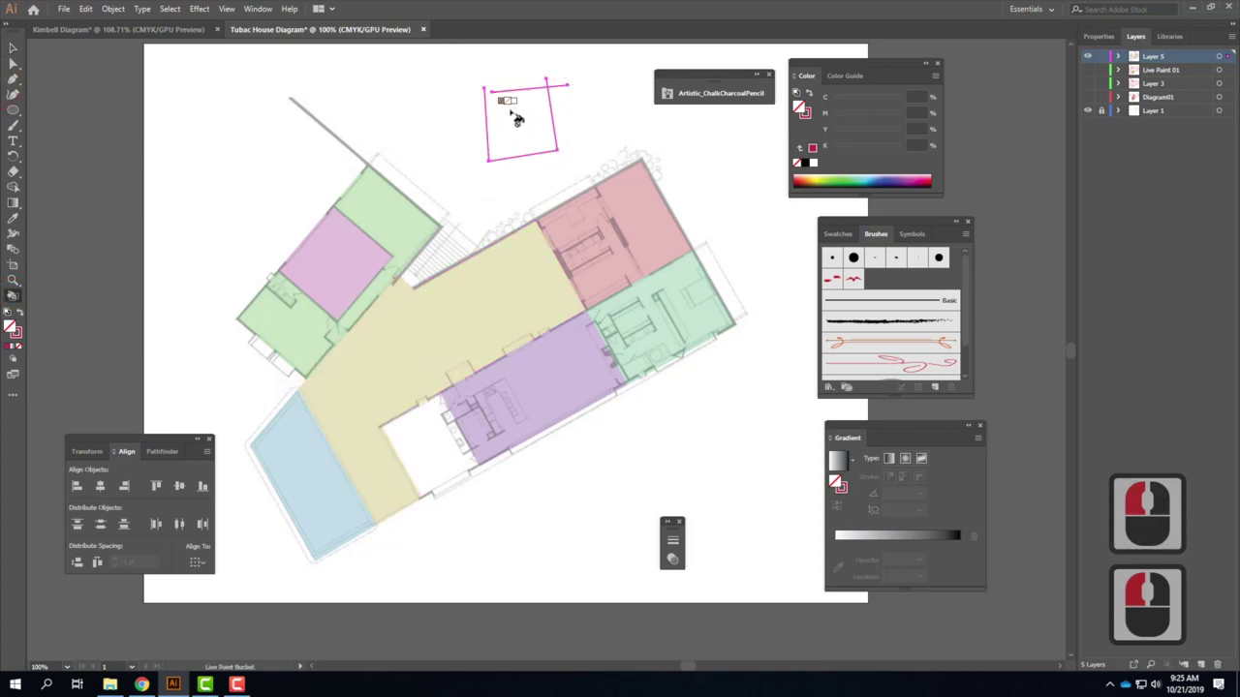
Extend the upper line's left end past the outline's left side with the Pen tool, and deselect it.
click(12, 82)
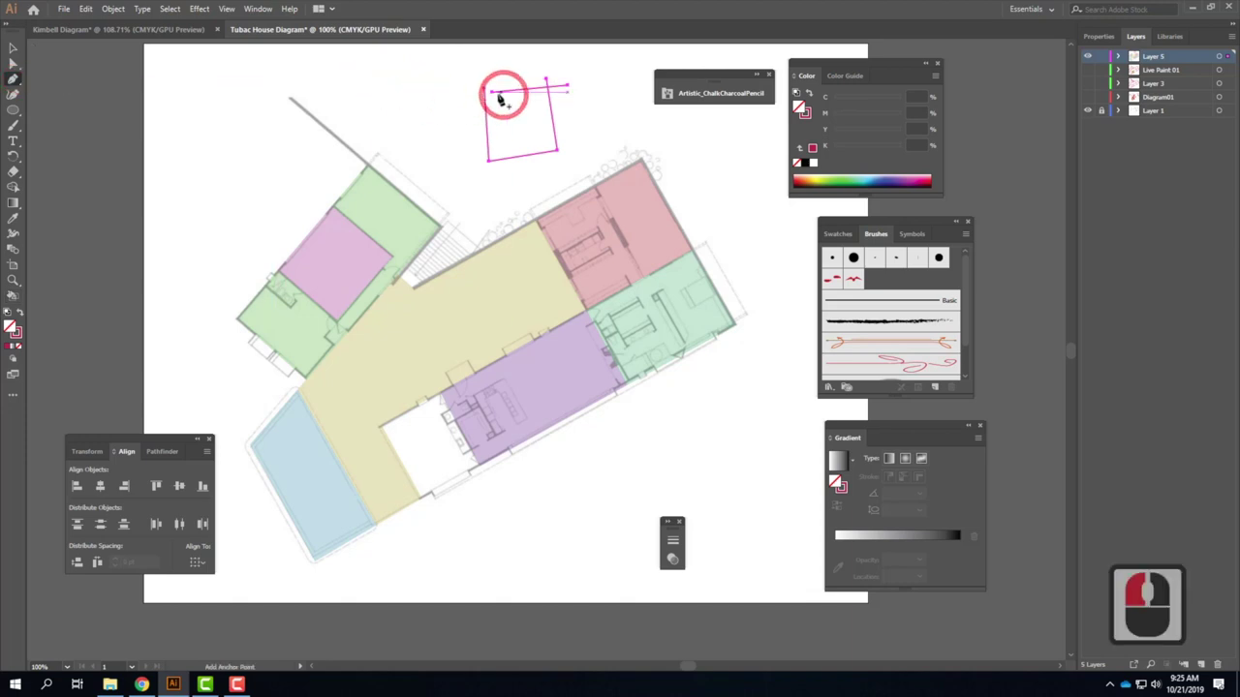
click(494, 92)
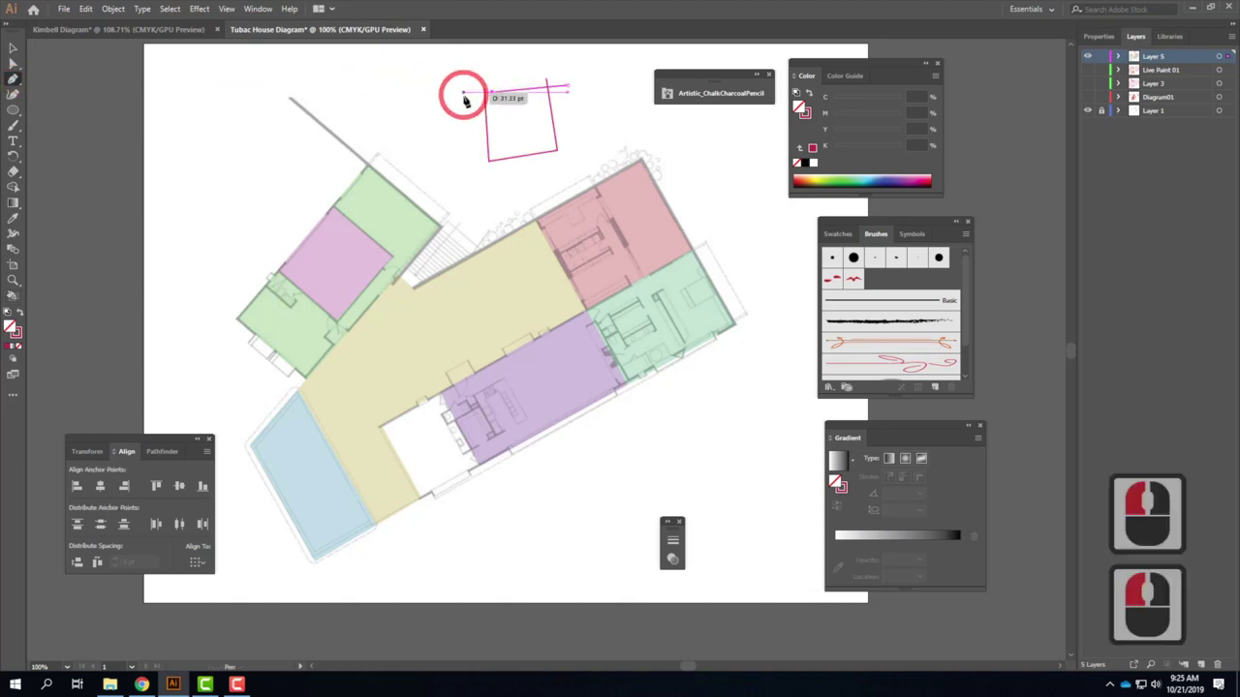
click(463, 96)
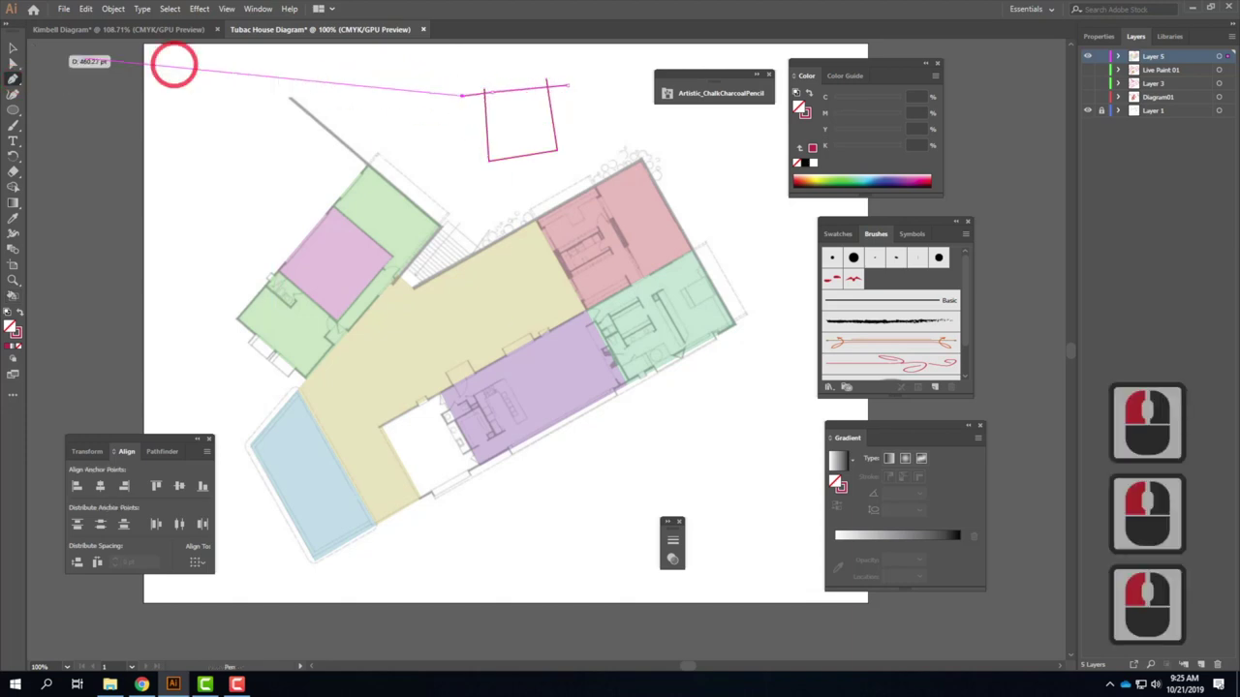
click(13, 48)
click(438, 127)
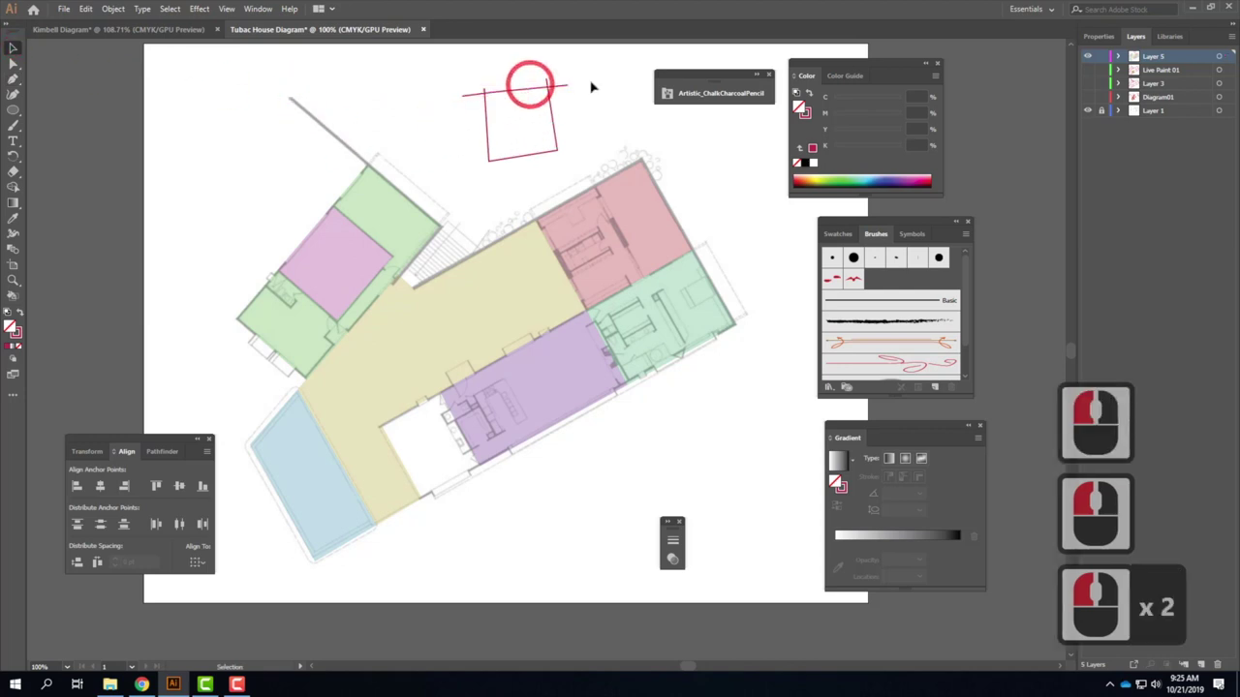
Check the extended group with the Live Paint Bucket and undo the extension of its upper line.
drag(596, 69, 459, 154)
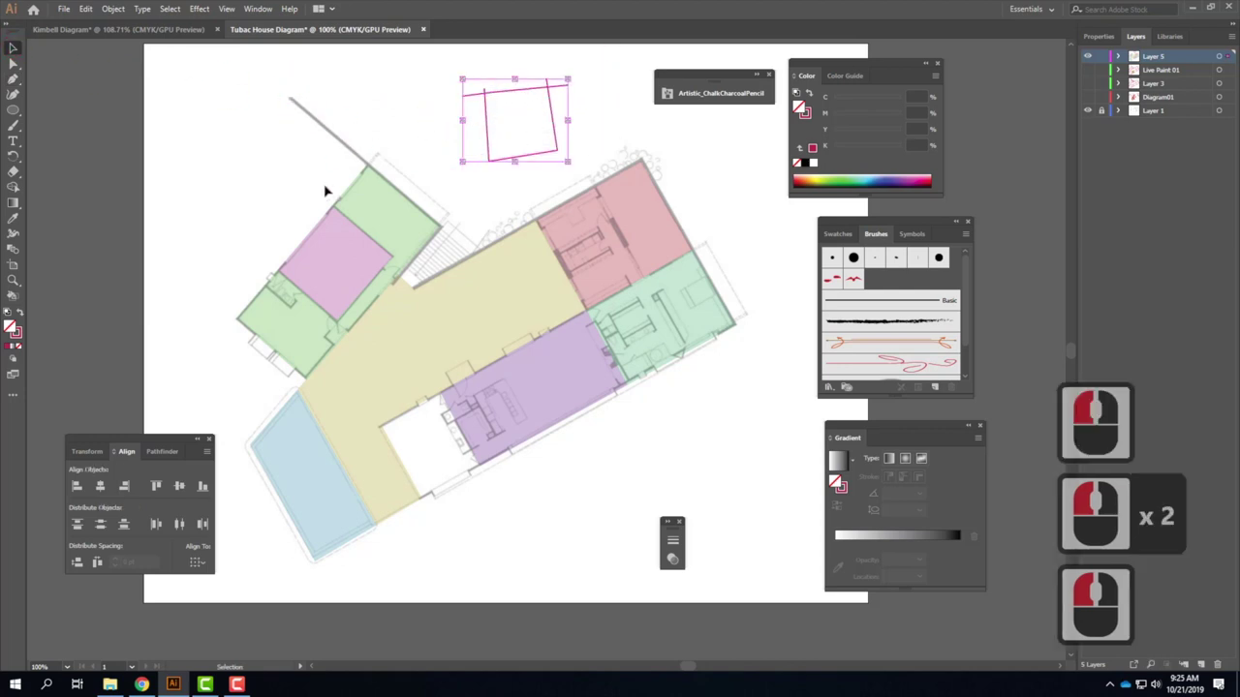
click(14, 295)
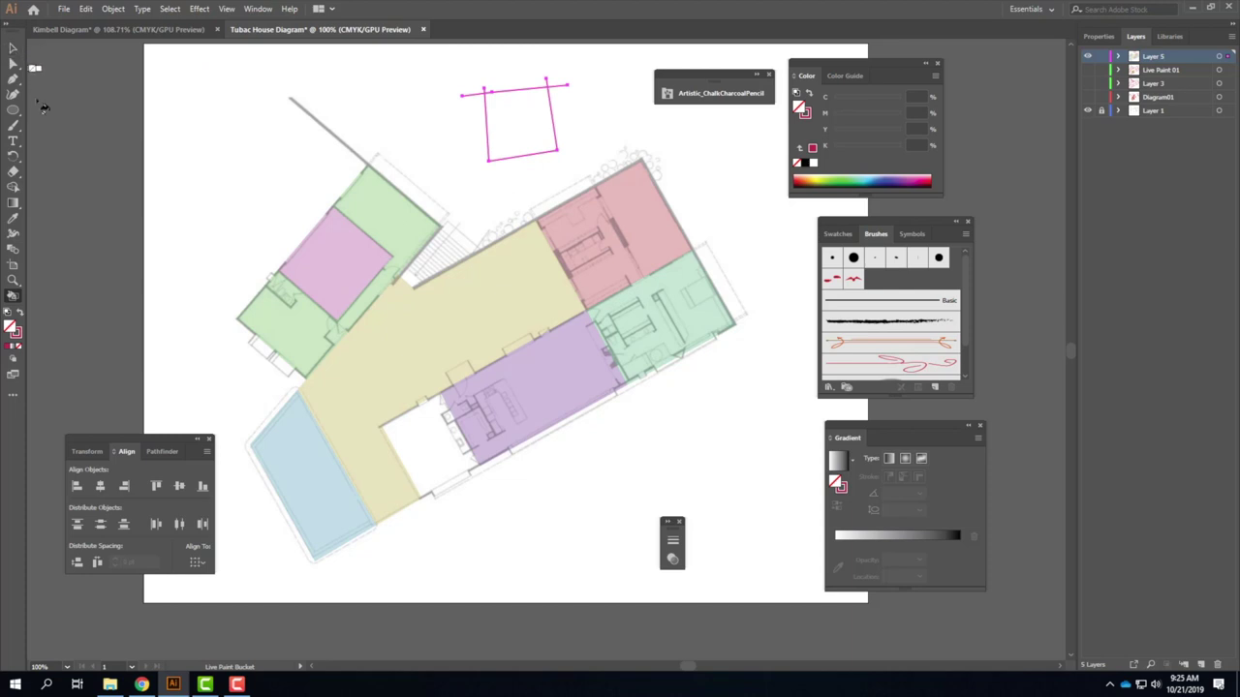
click(178, 227)
key(ctrl+z)
key(ctrl+z)
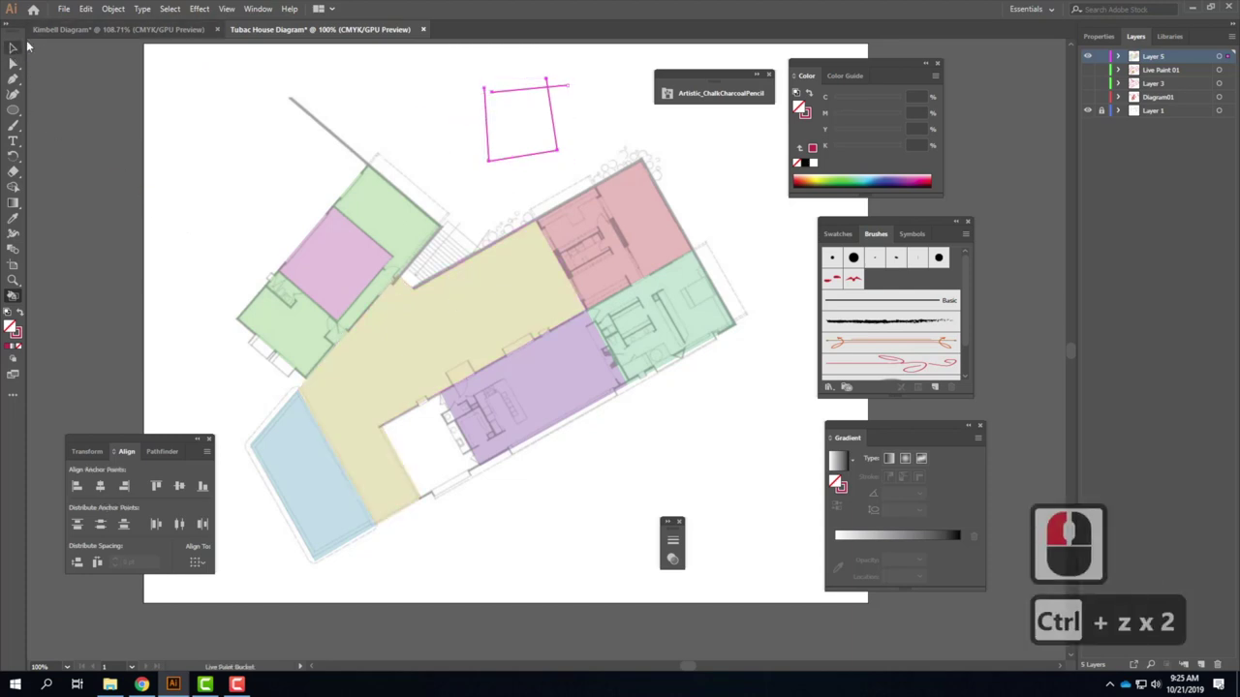
Draw a separate short line crossing the left side of the outline and overlapping the upper line to bridge the gap.
click(12, 78)
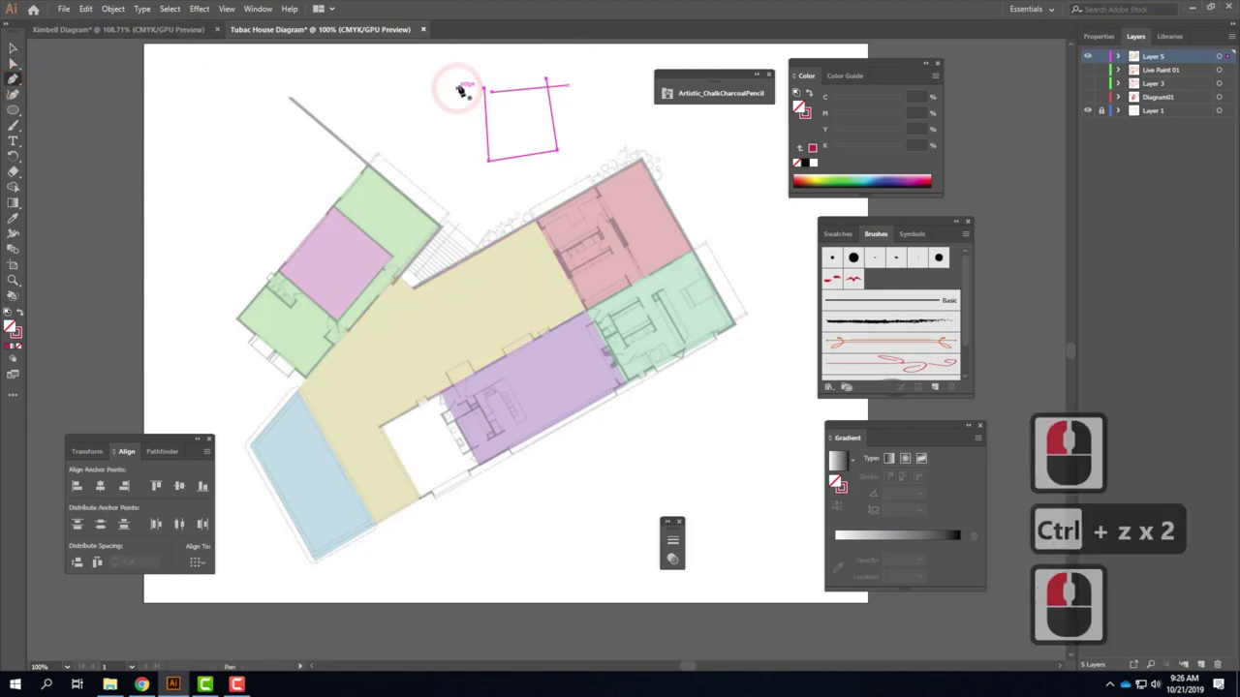
drag(459, 89, 523, 97)
click(14, 47)
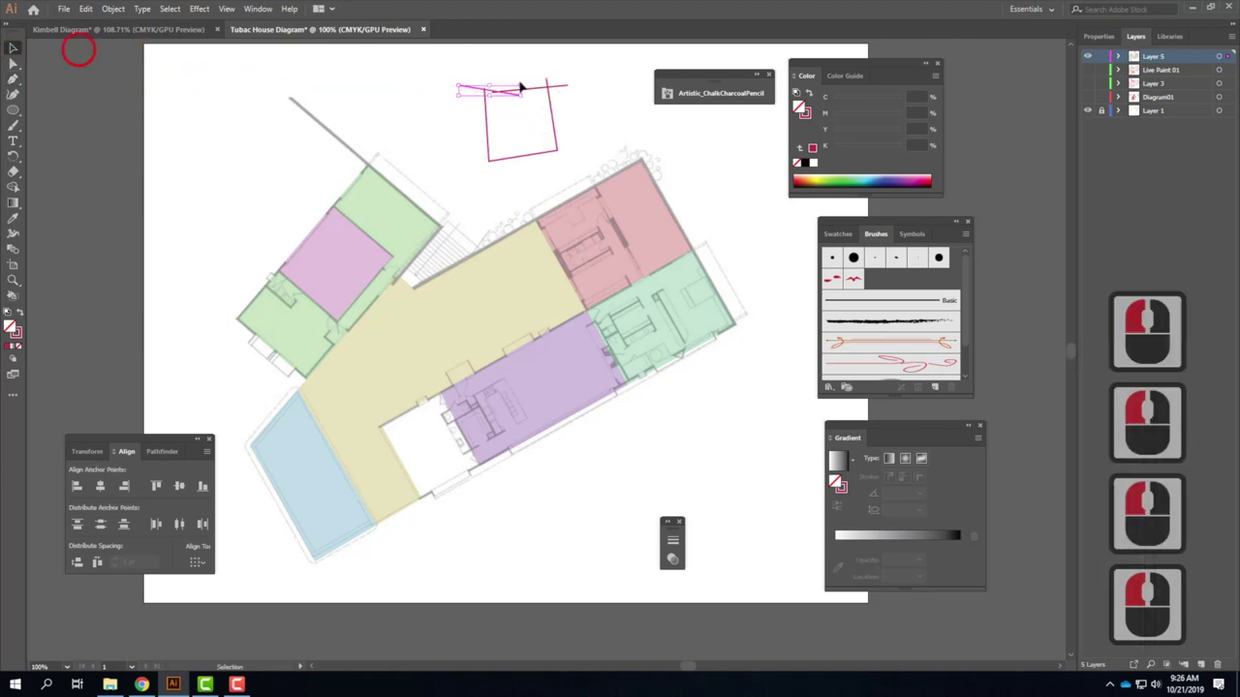
Select the short bridging line with the Live Paint group and merge it into the group.
drag(598, 64, 433, 172)
click(514, 70)
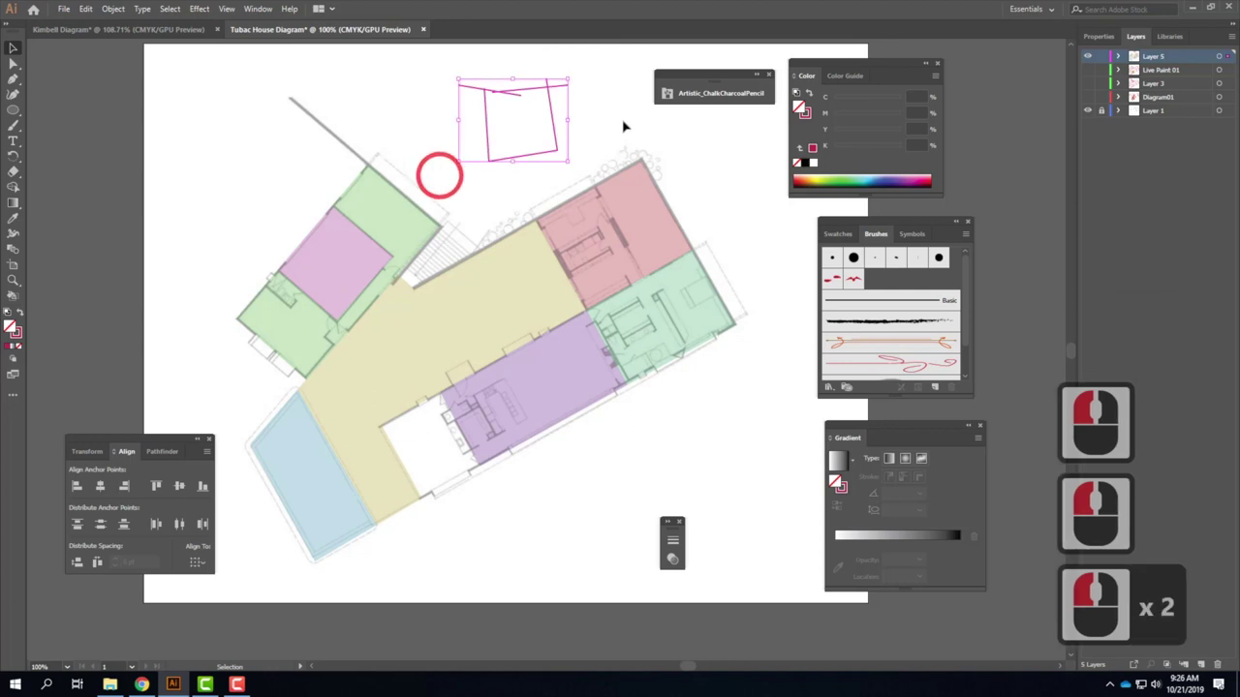
click(13, 299)
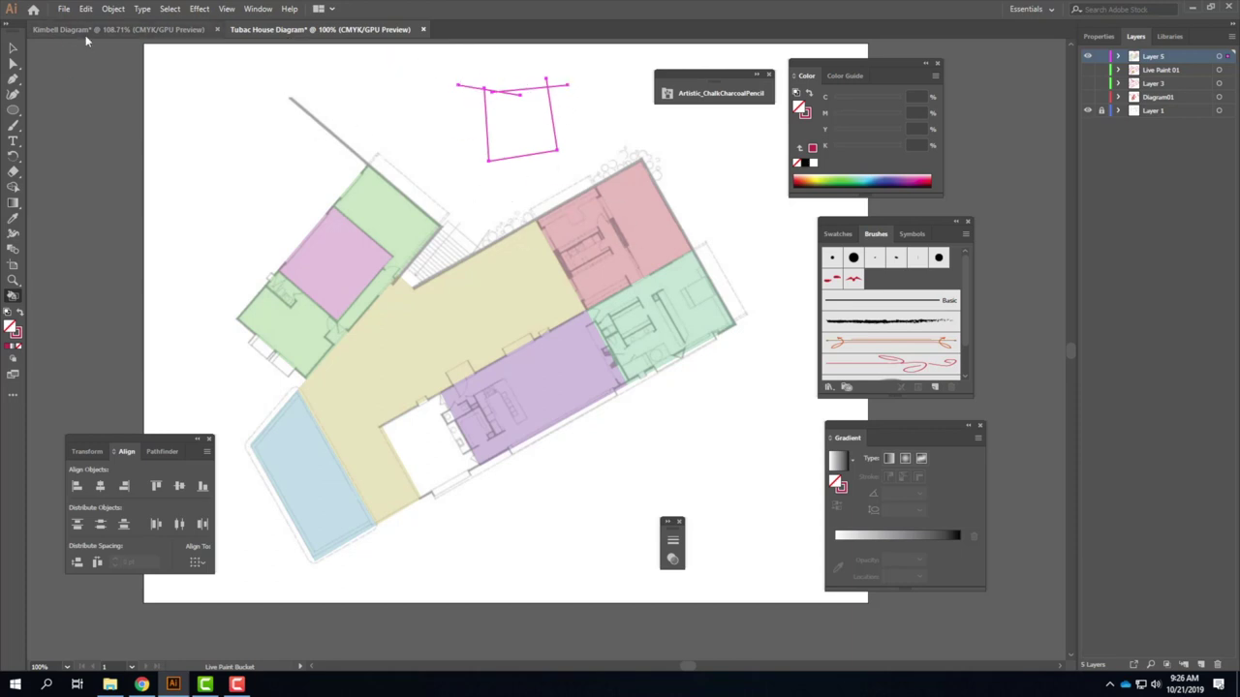
click(114, 9)
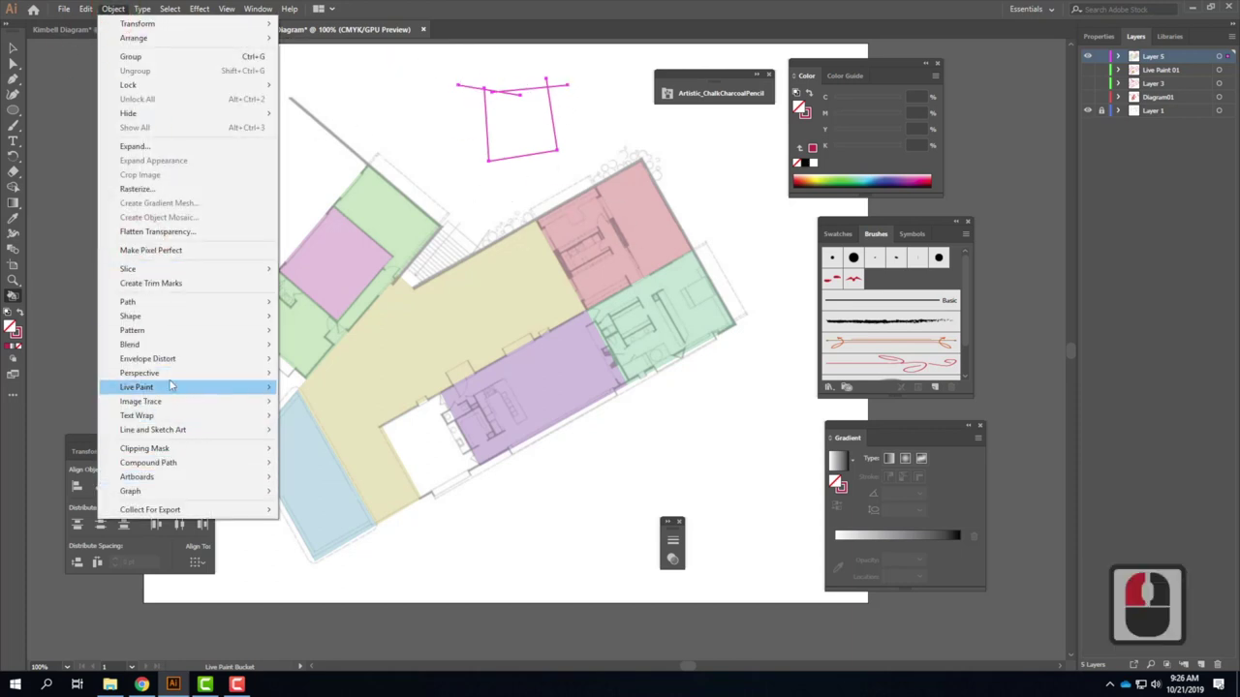
mouse_move(167, 388)
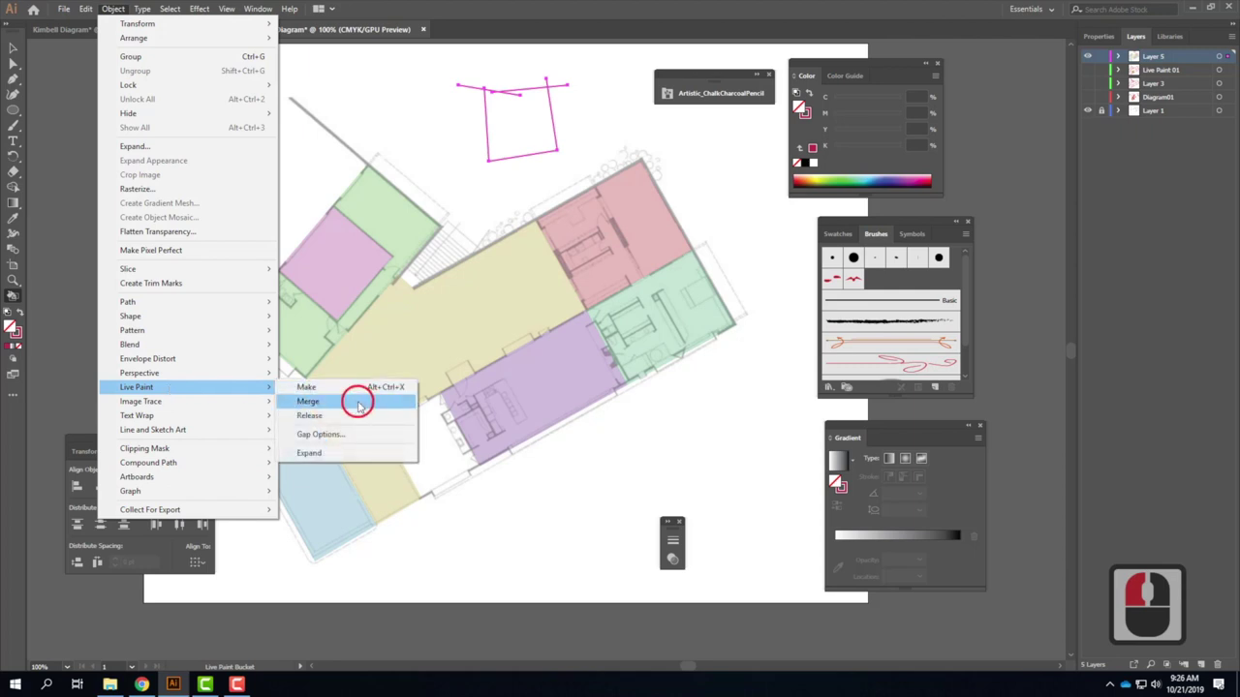
click(358, 405)
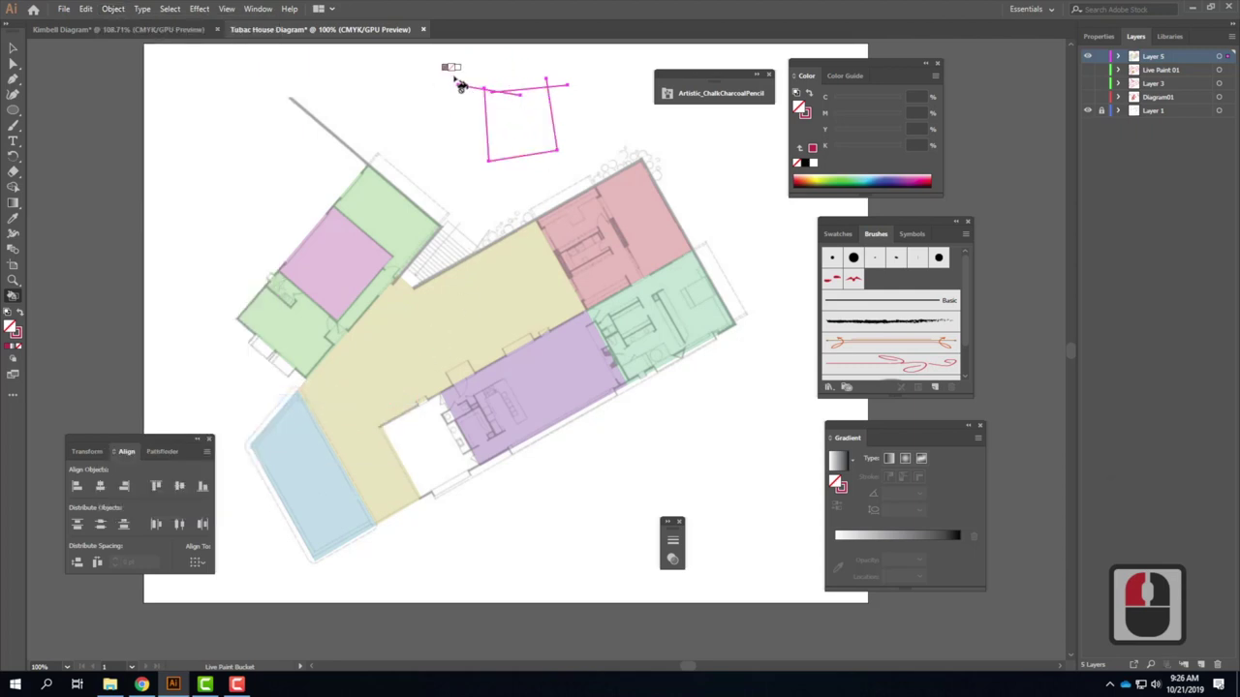
click(514, 121)
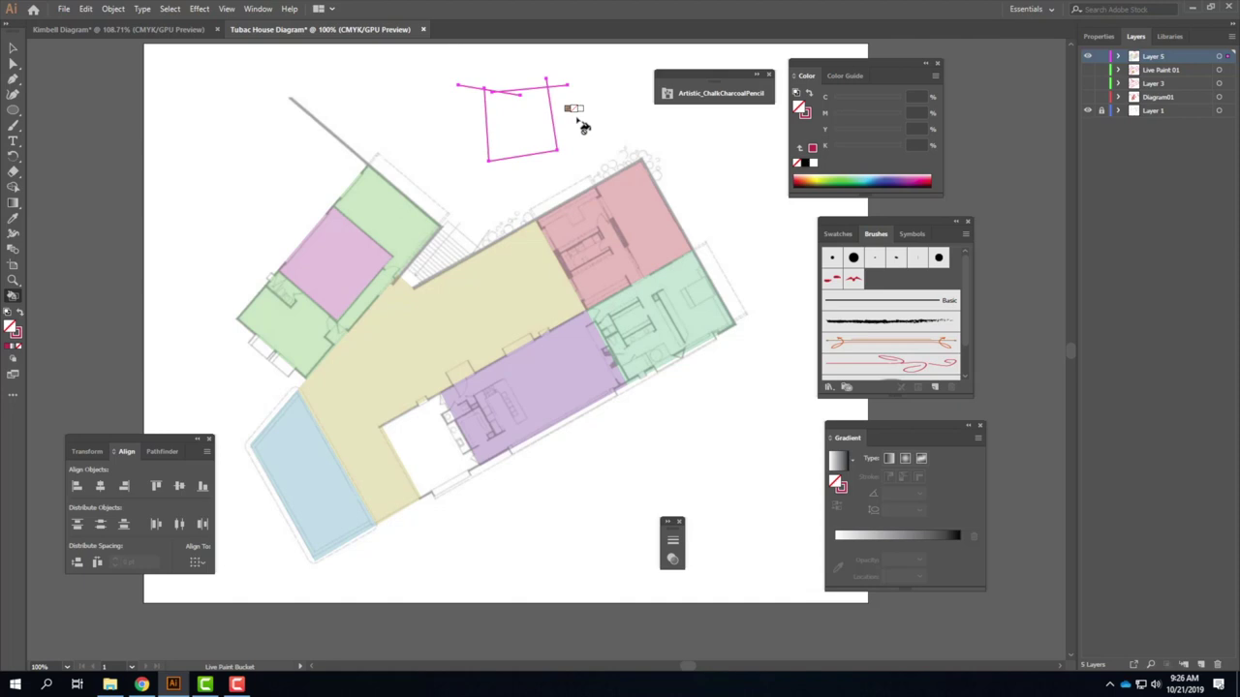
Switch to the Kimbell Diagram document and show the section drawing on Layer 1.
click(116, 29)
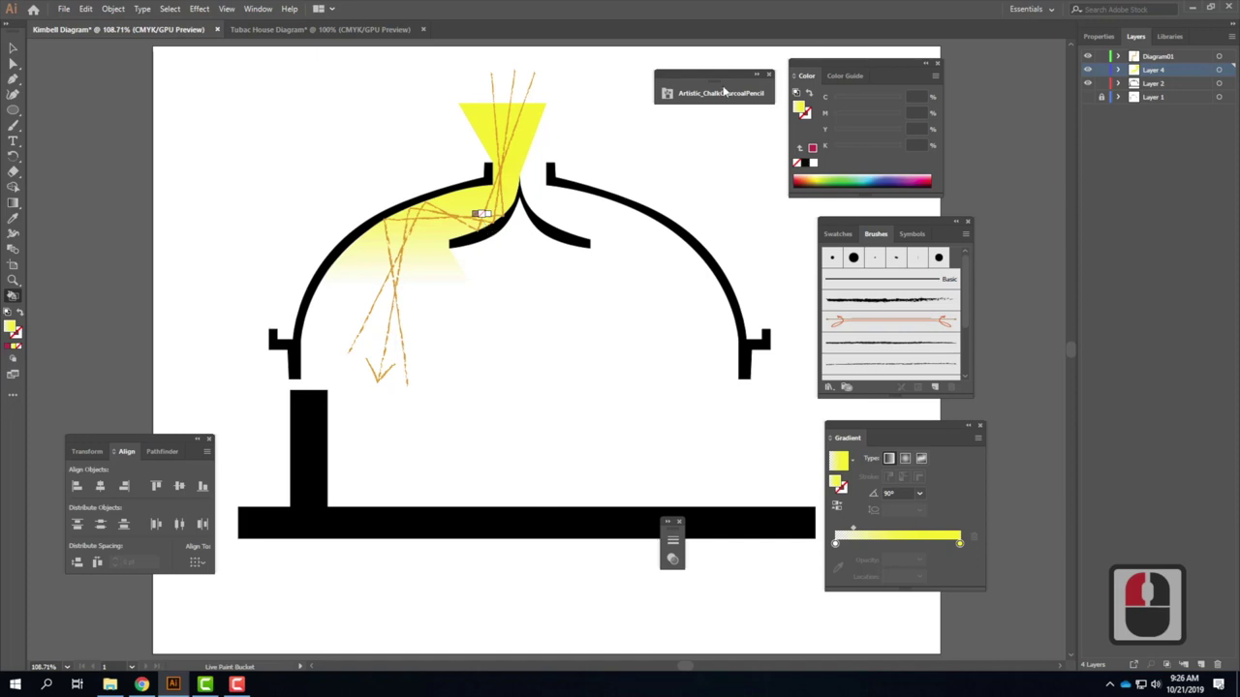
click(1100, 96)
click(1086, 97)
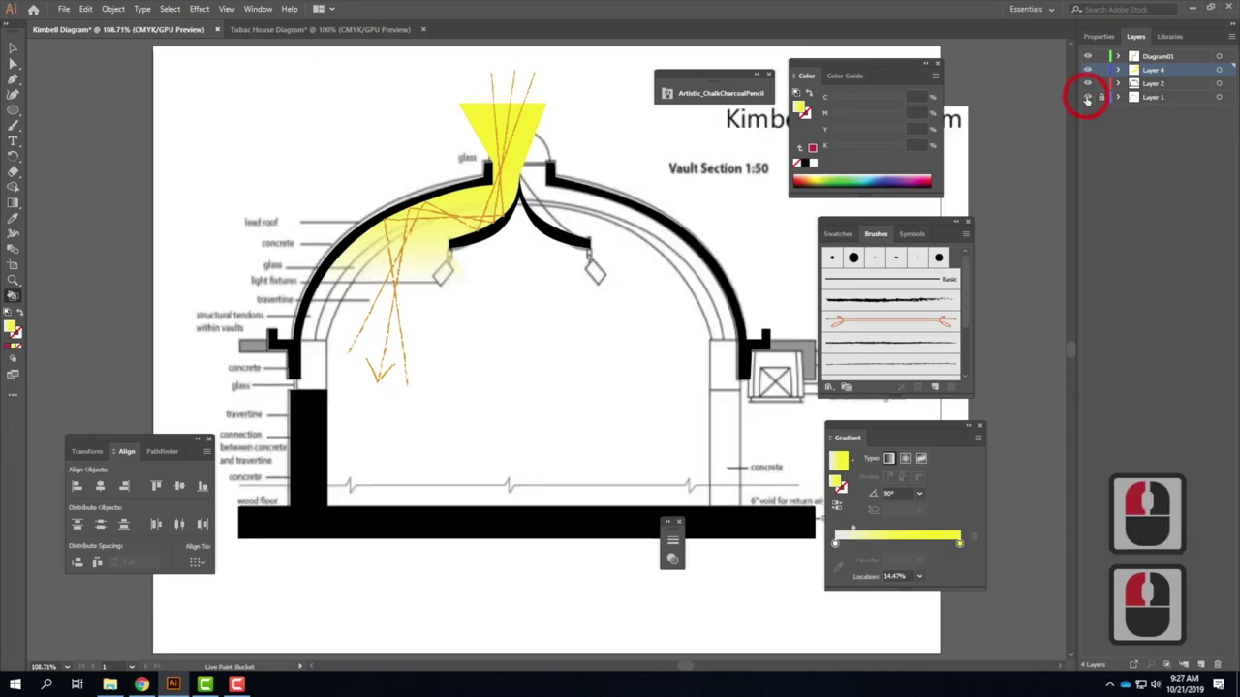
Unlock Layer 1 and select the linked vault section drawing on it.
click(1166, 98)
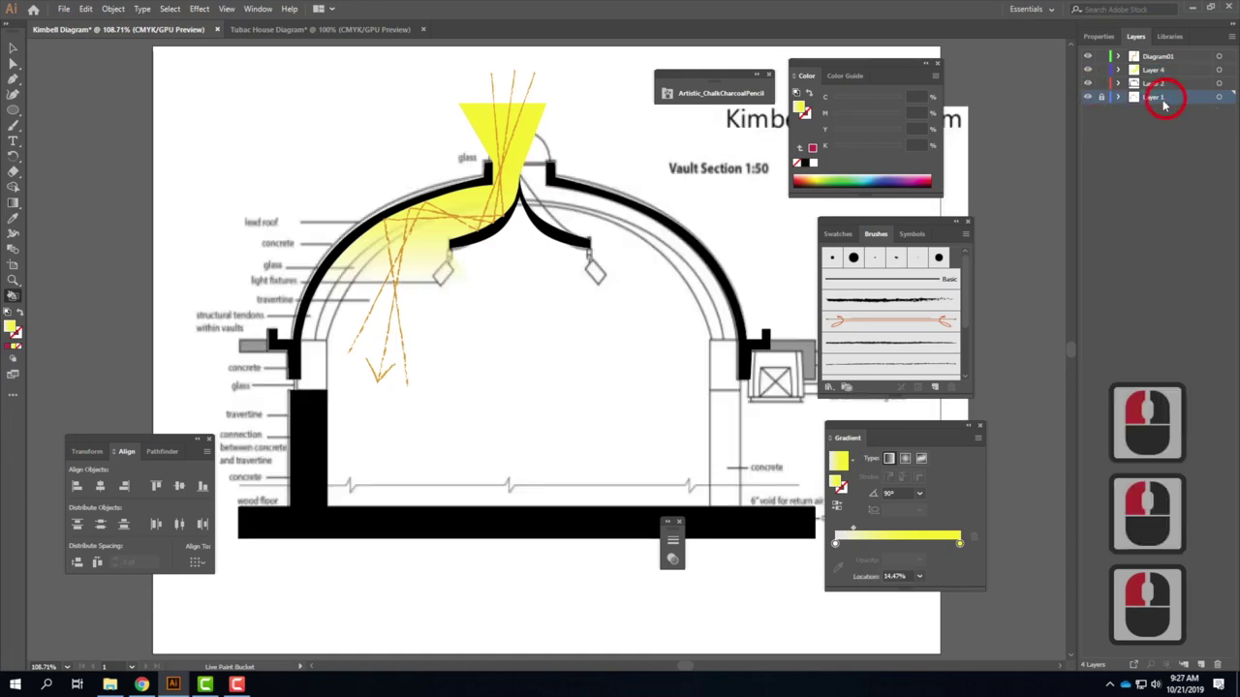
click(1103, 98)
click(1170, 99)
right_click(1170, 99)
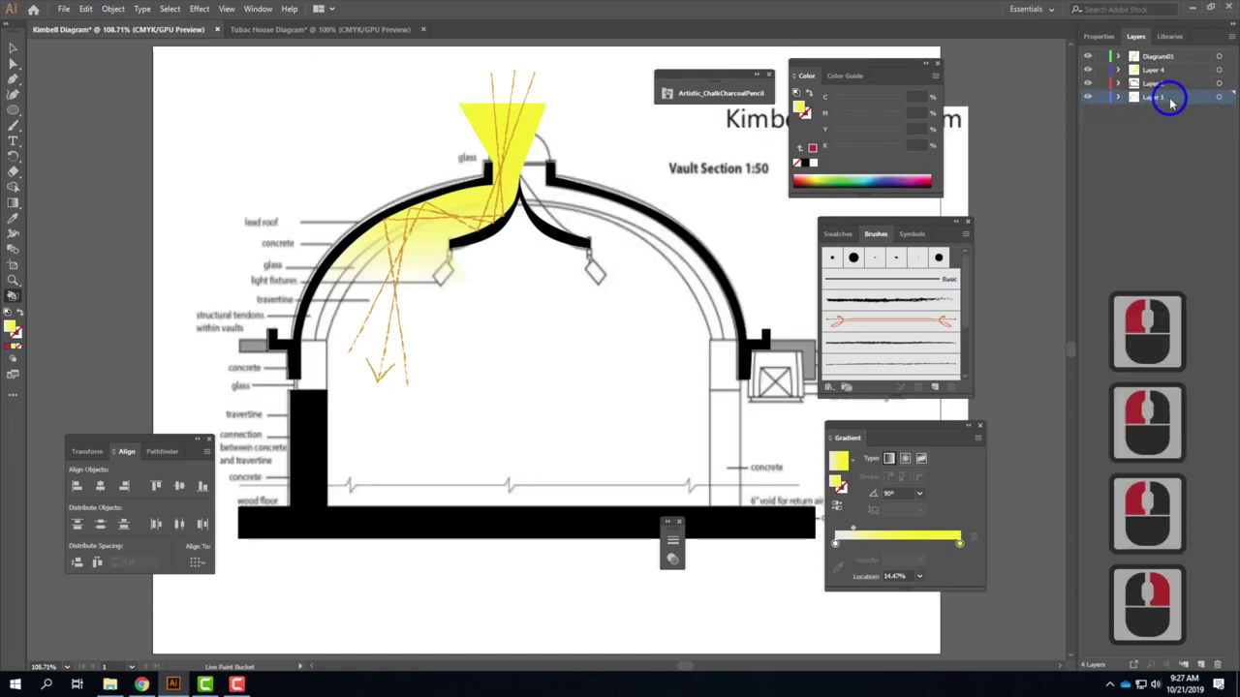
click(1228, 101)
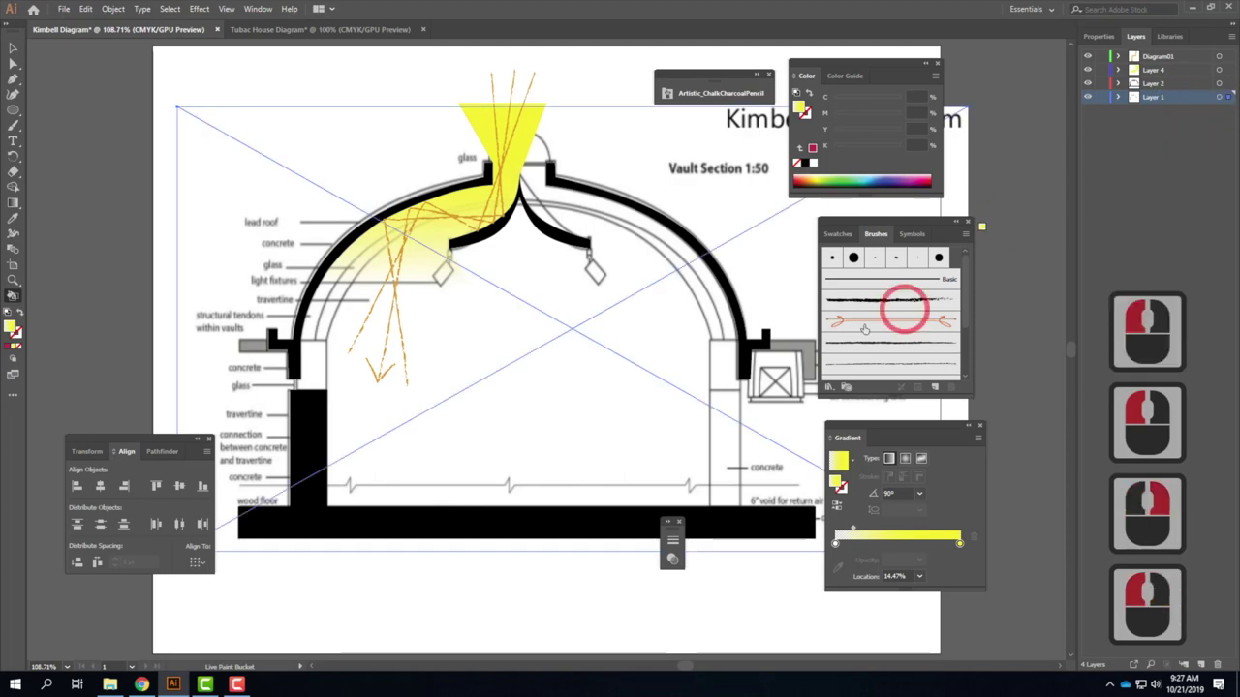
Set the linked section drawing's opacity to 40% and hide Layer 1.
click(1101, 36)
click(1153, 215)
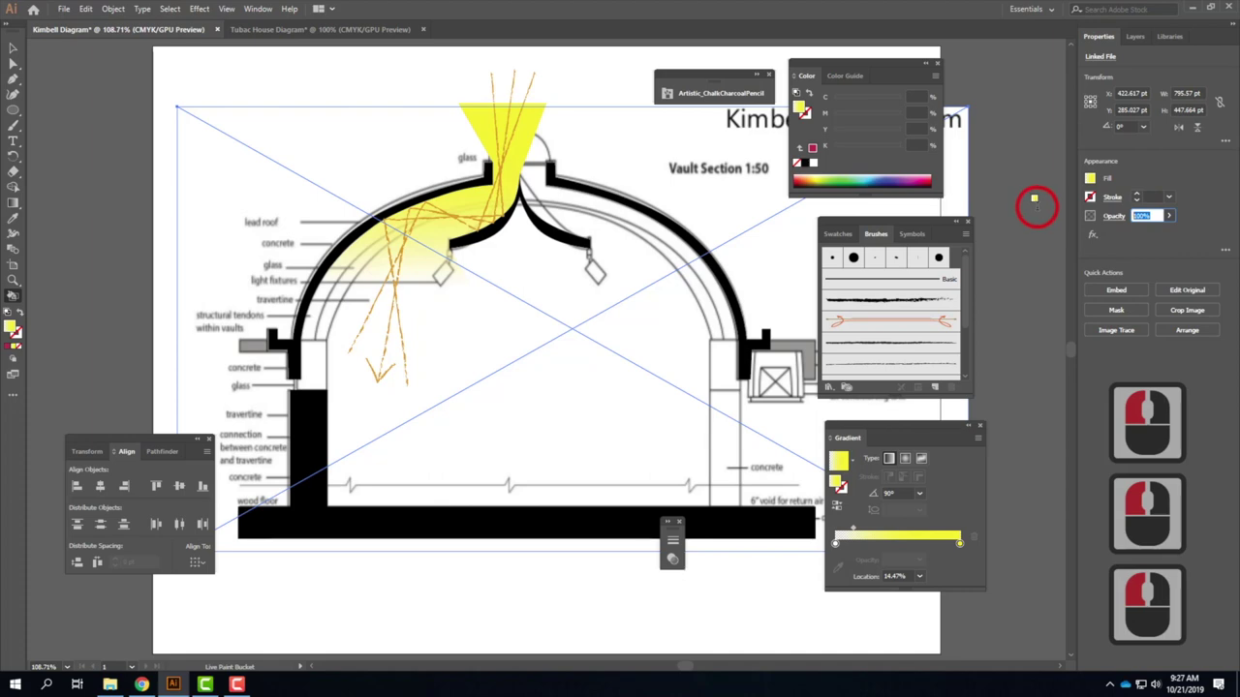
text(40)
key(Tab)
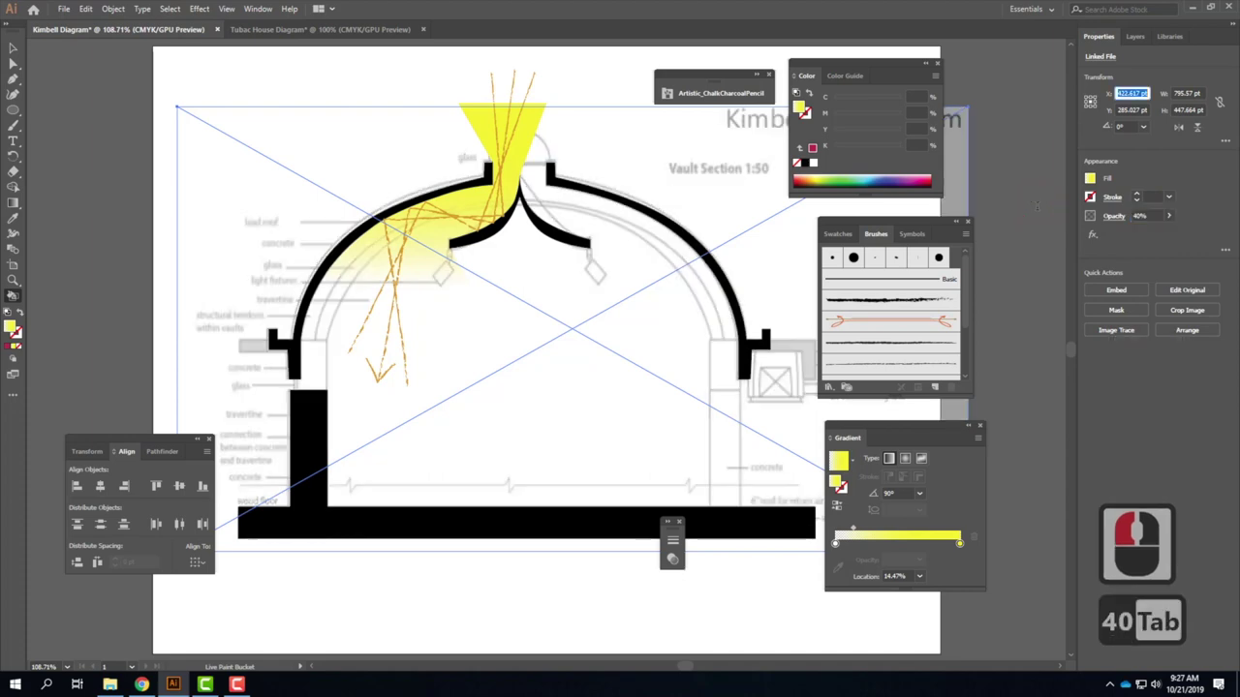
click(1135, 36)
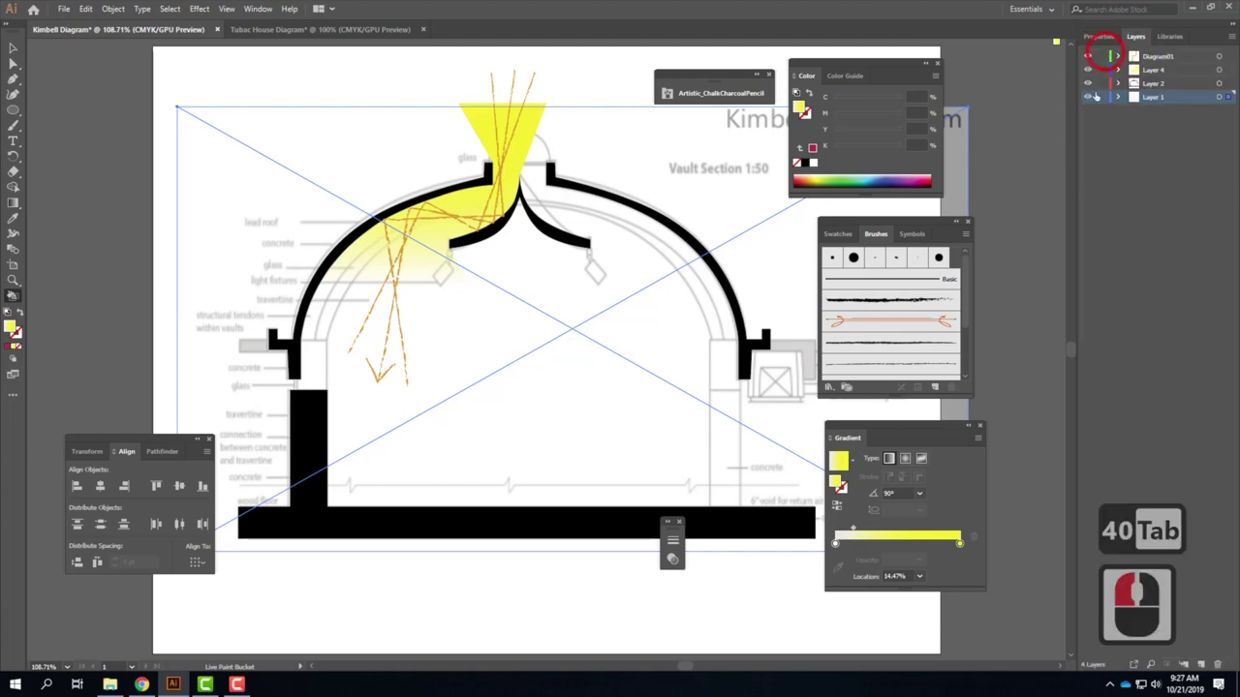
click(1087, 97)
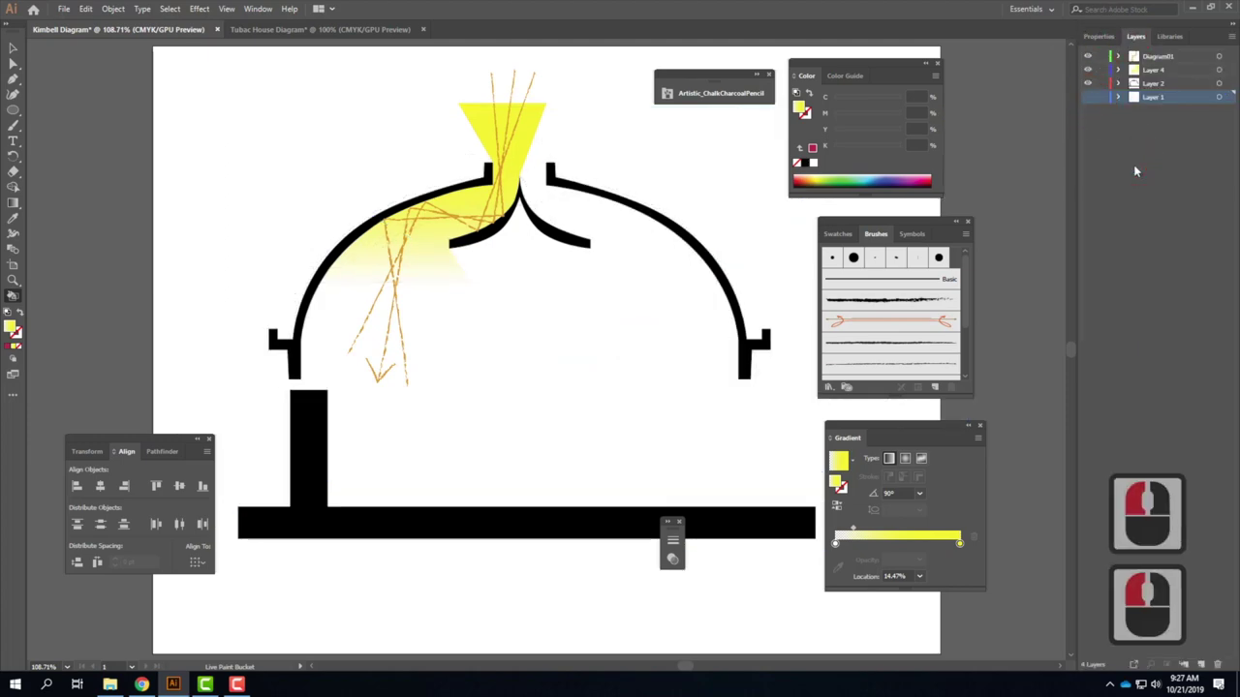